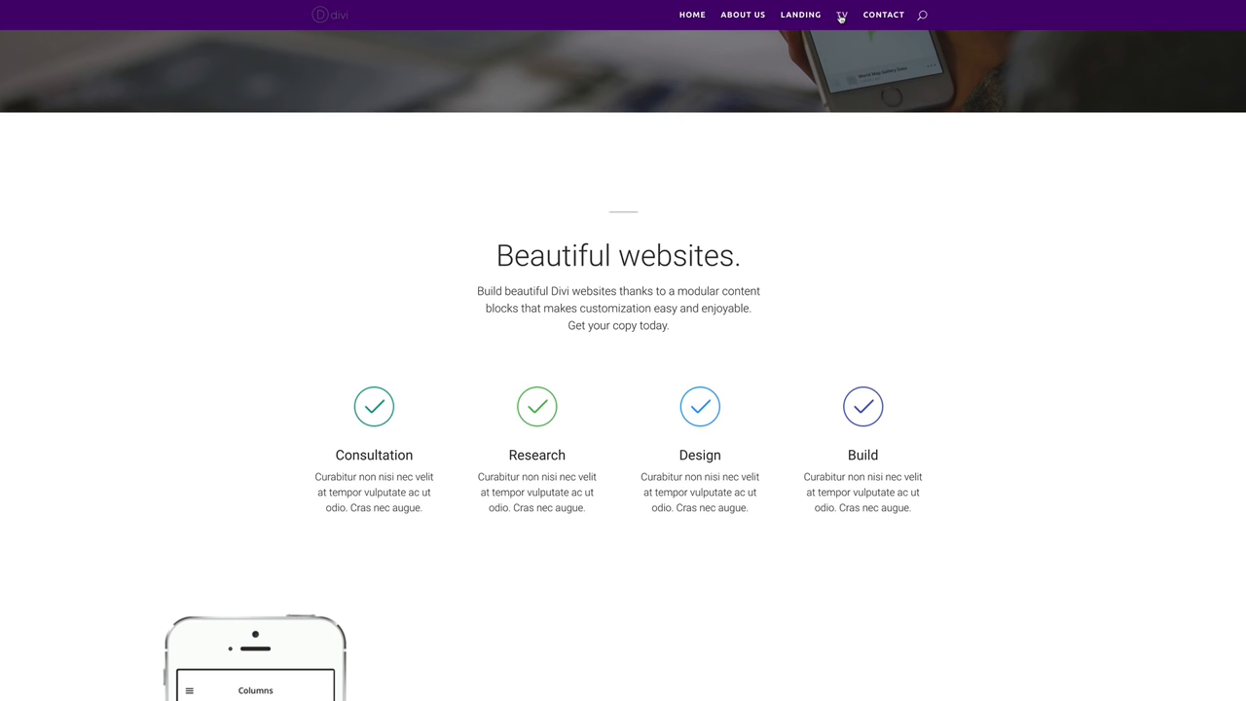
Open the demo site's TV page and scroll through its content.
left_click(841, 16)
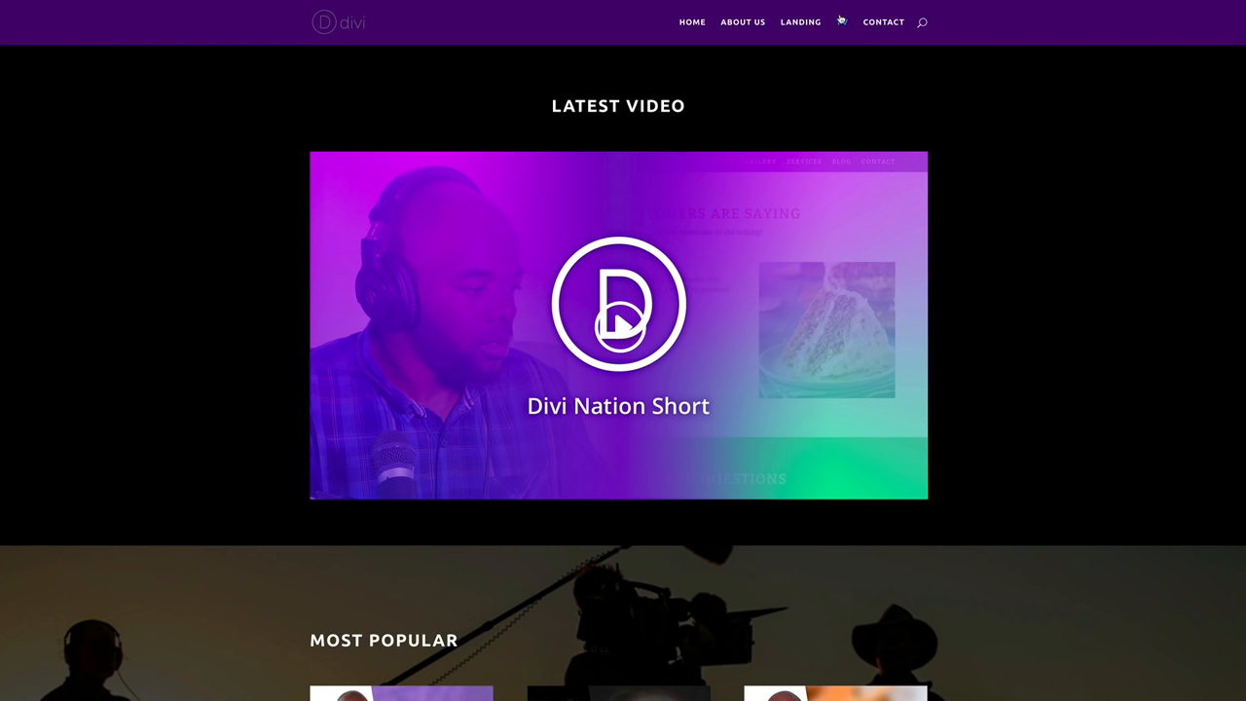
scroll(1101, 382, "down", 2)
scroll(1100, 382, "down", 3)
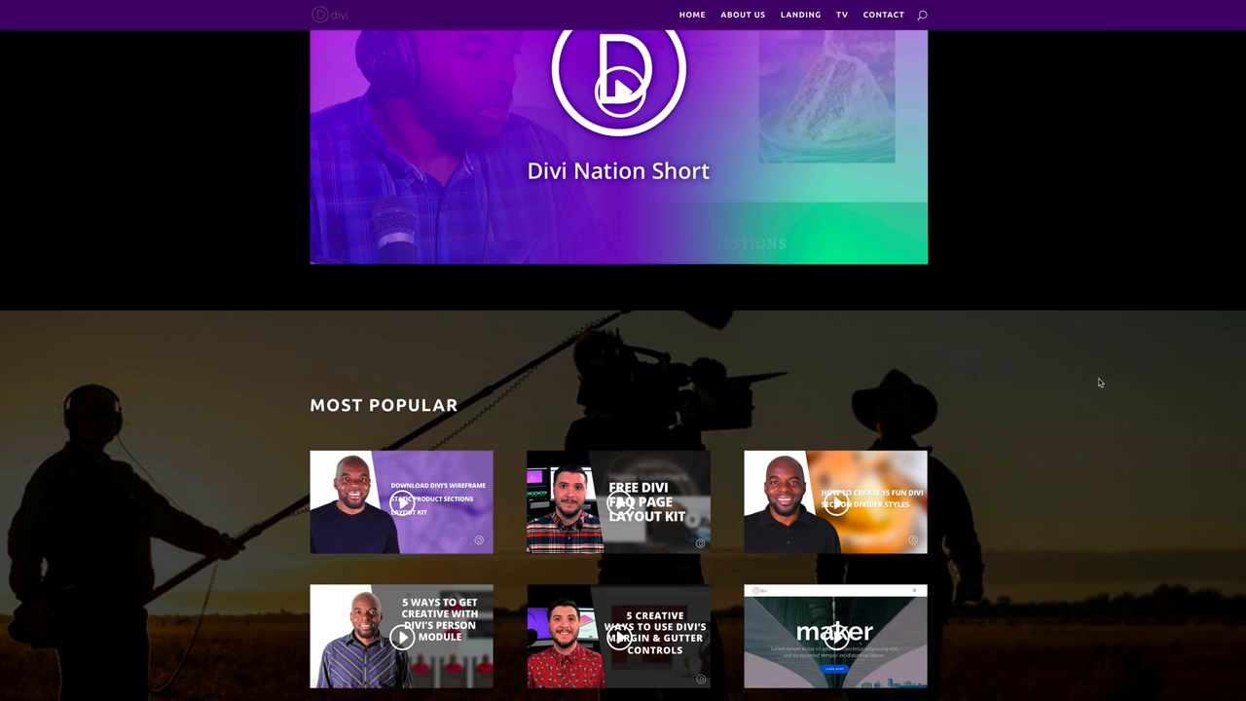
scroll(1101, 382, "up", 4)
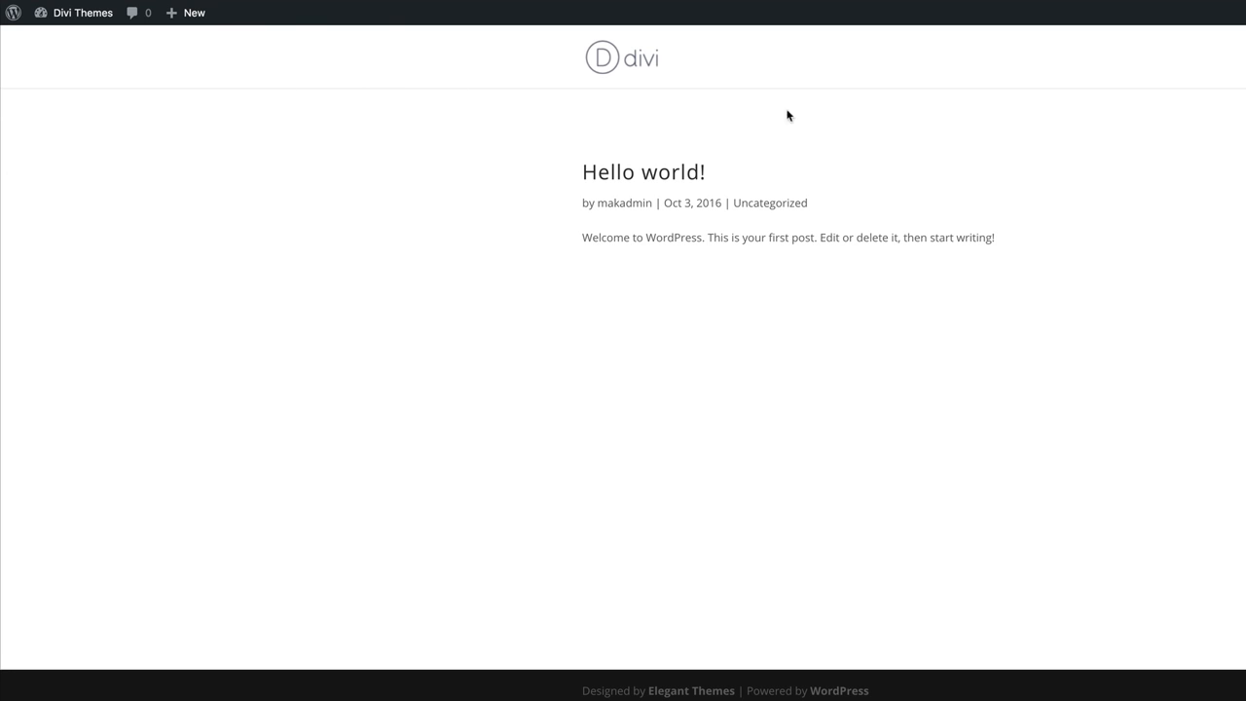
From the admin dashboard, add a new page titled 'Home' and publish it.
mouse_move(82, 16)
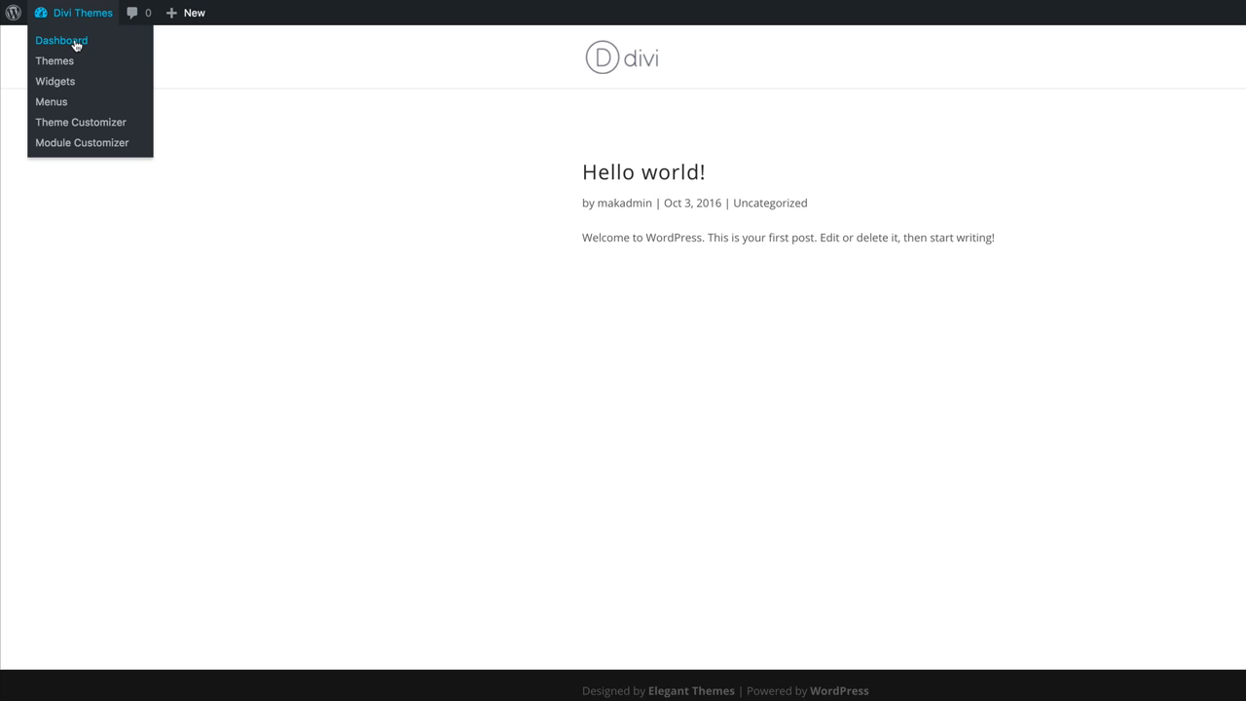
left_click(75, 43)
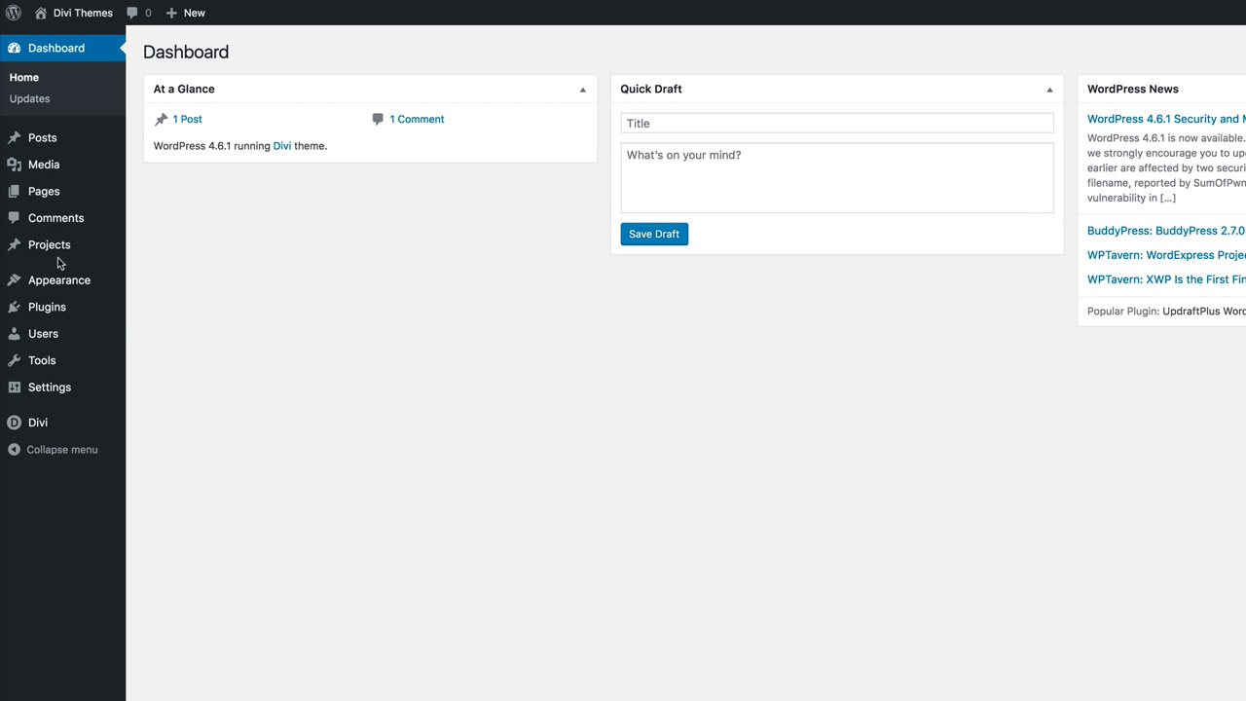
mouse_move(83, 192)
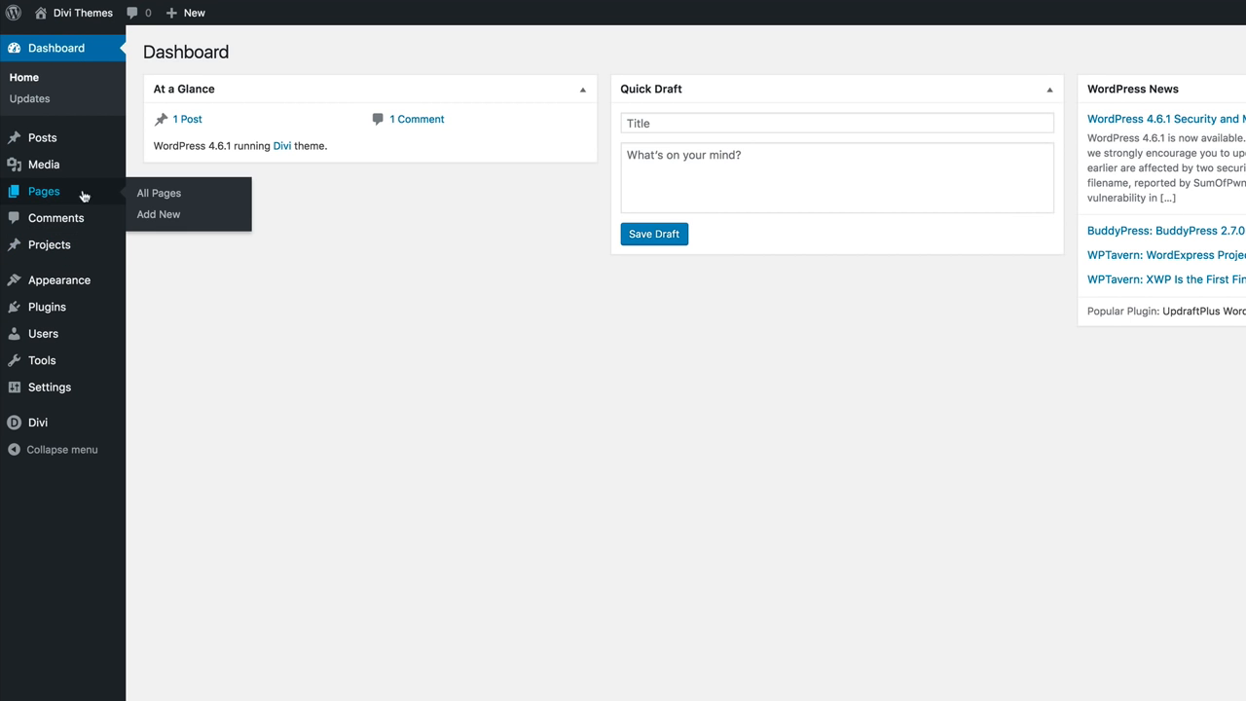
left_click(161, 215)
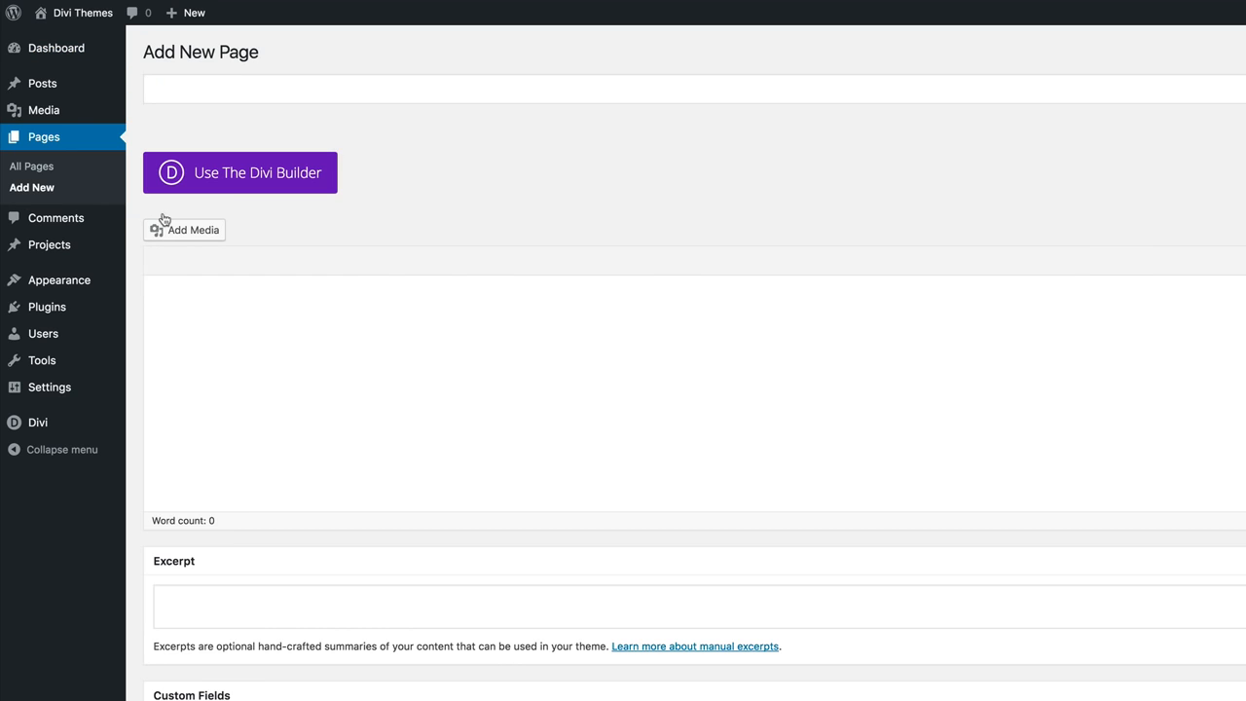
left_click(196, 88)
type("Home")
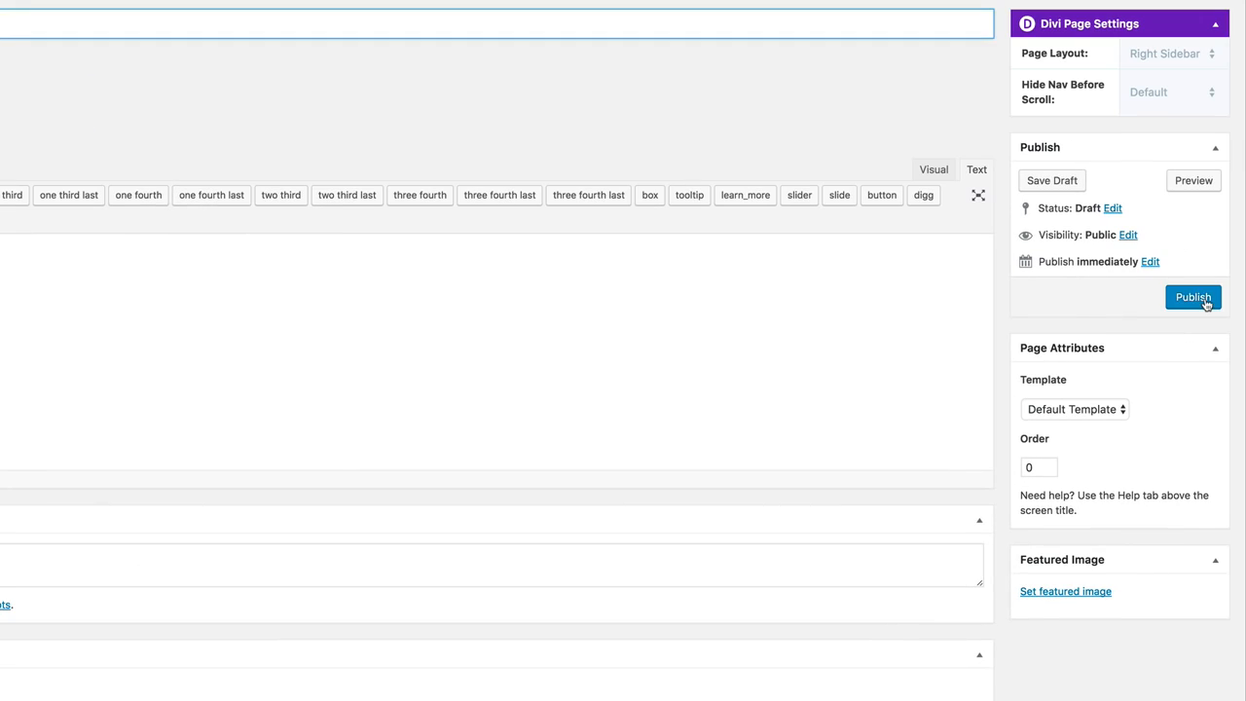
left_click(1204, 302)
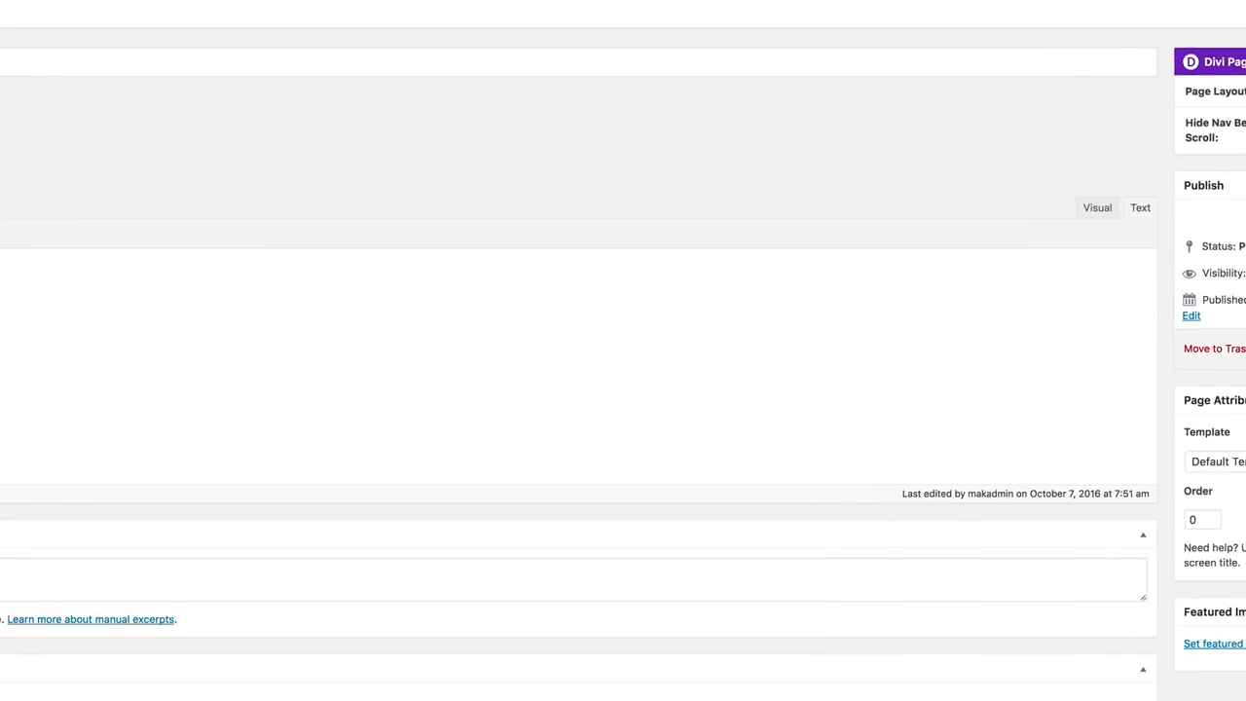
mouse_move(55, 294)
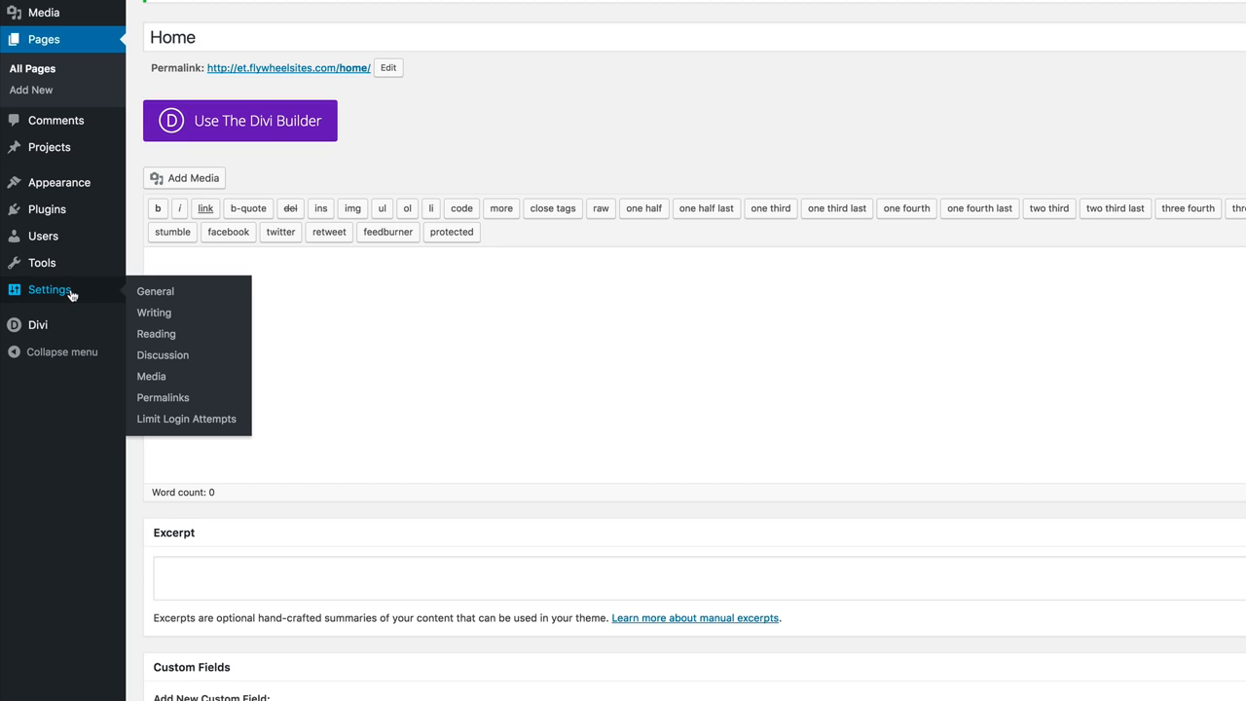
In Reading settings, set the front page to the static page 'Home' and save.
left_click(167, 340)
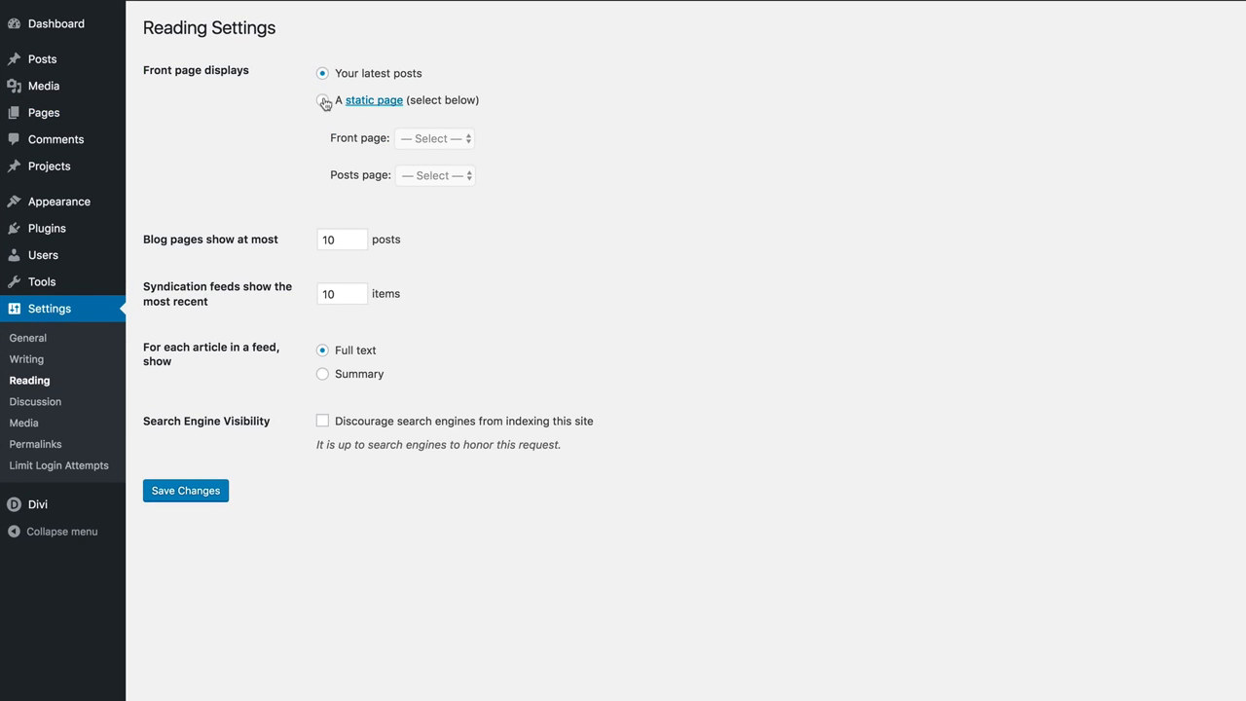
left_click(323, 102)
left_click(467, 140)
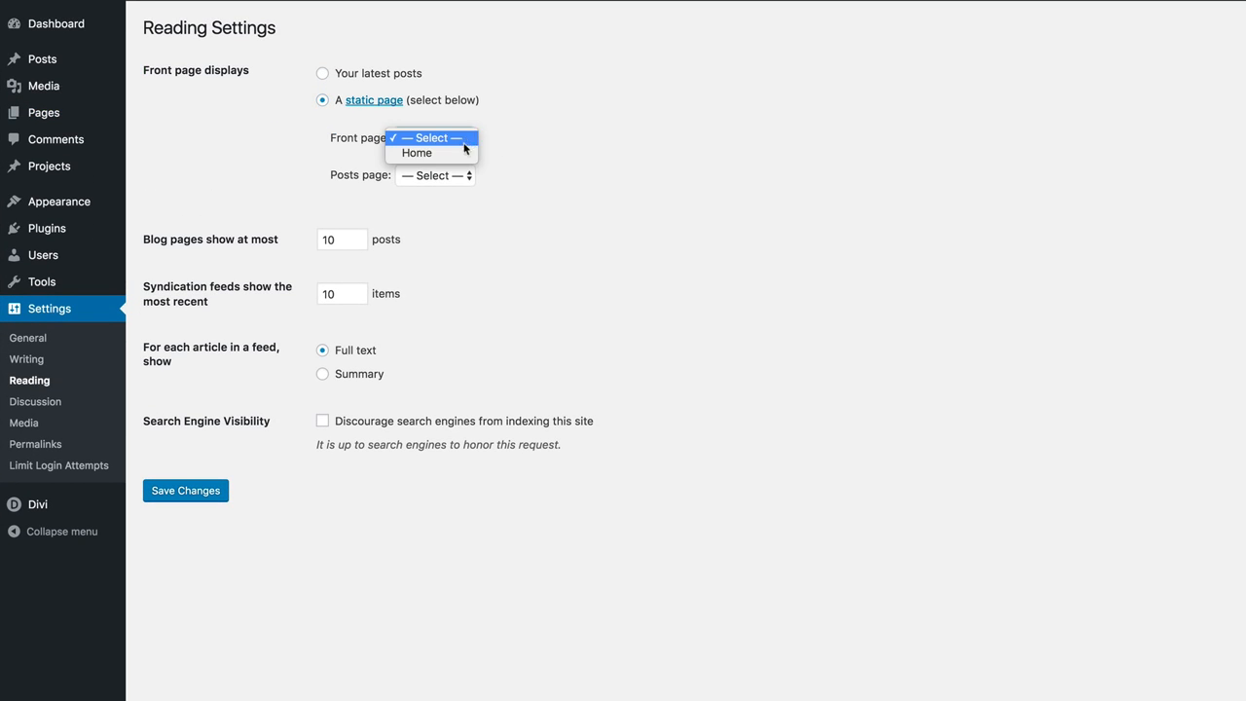
left_click(452, 153)
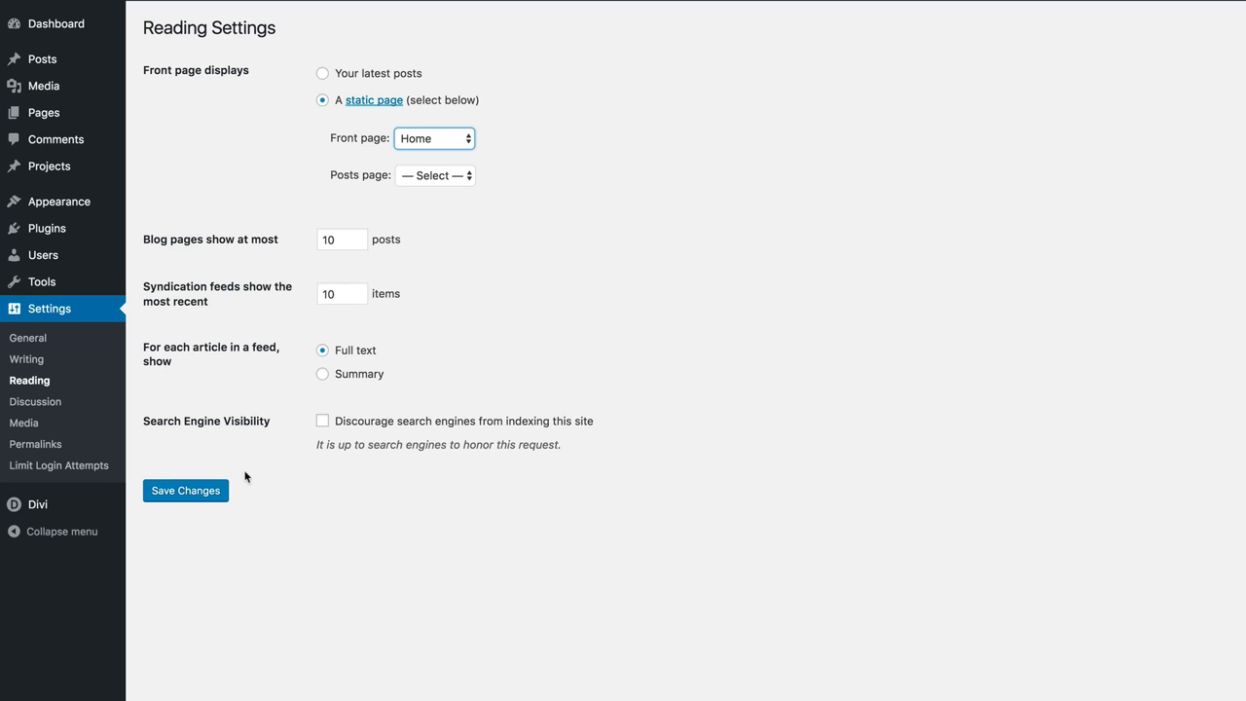
left_click(201, 492)
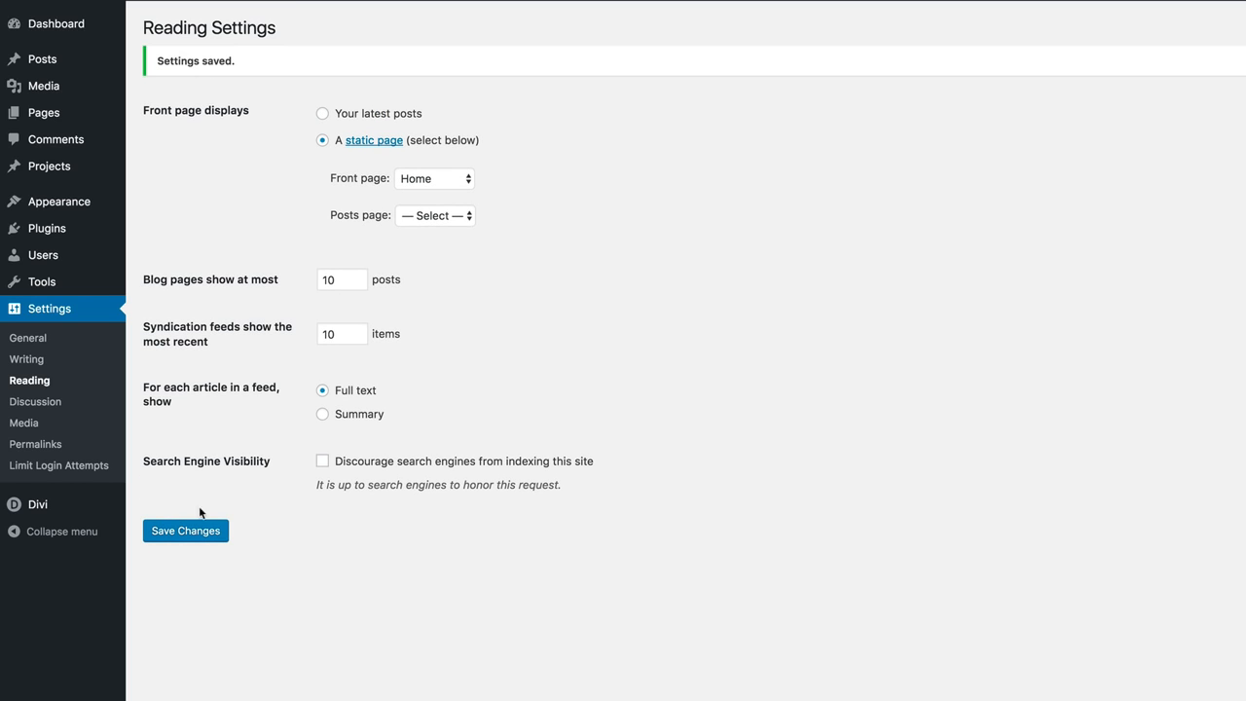
left_click(201, 534)
mouse_move(55, 116)
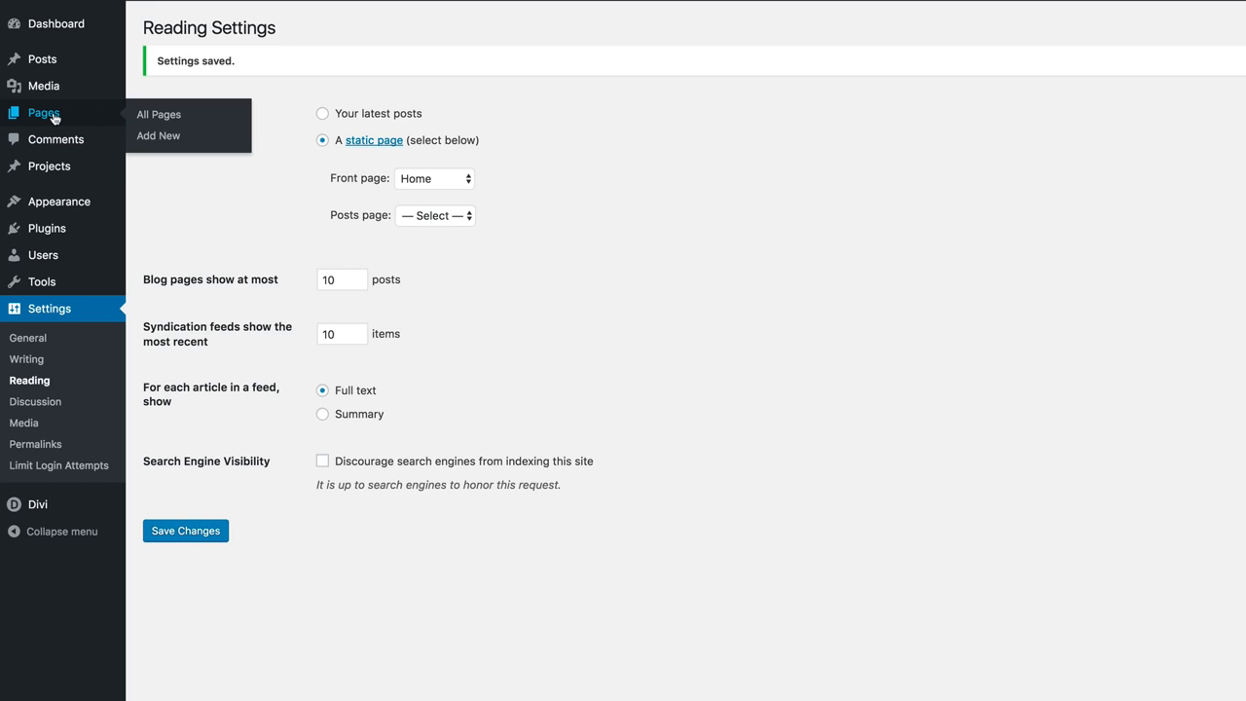
Publish two new pages titled 'Contact' and 'TV'.
left_click(176, 140)
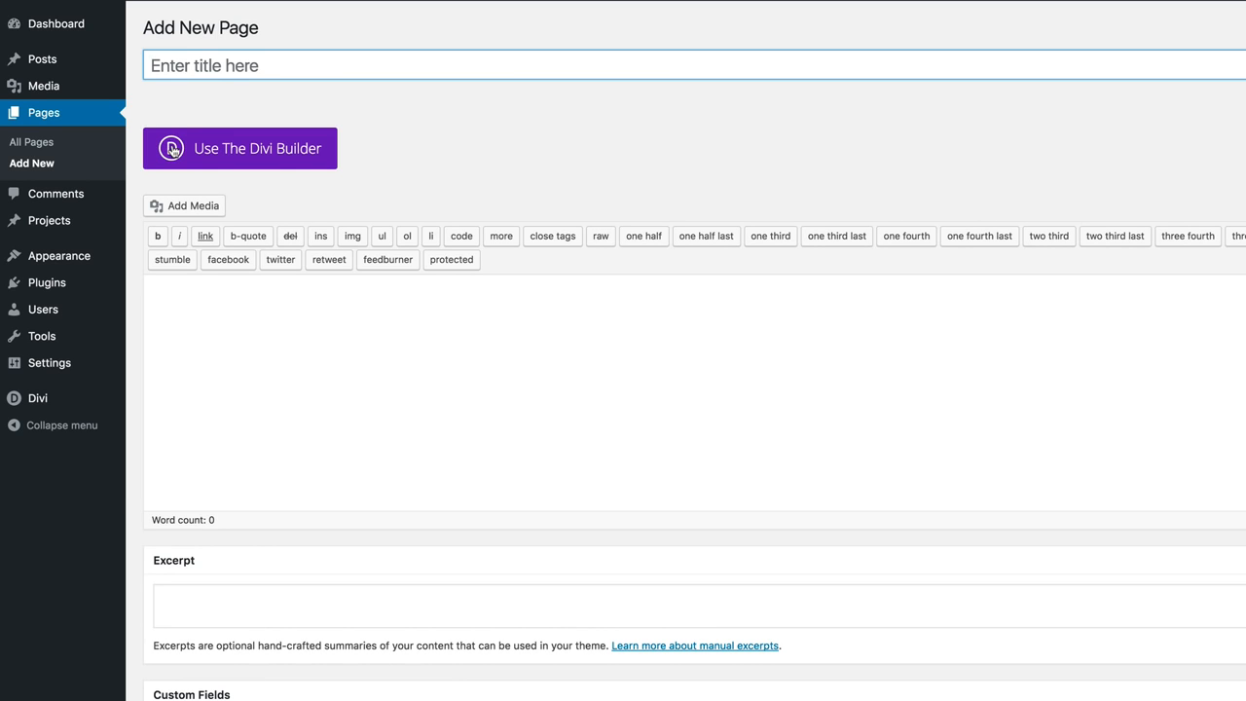
left_click(218, 63)
type("Contact")
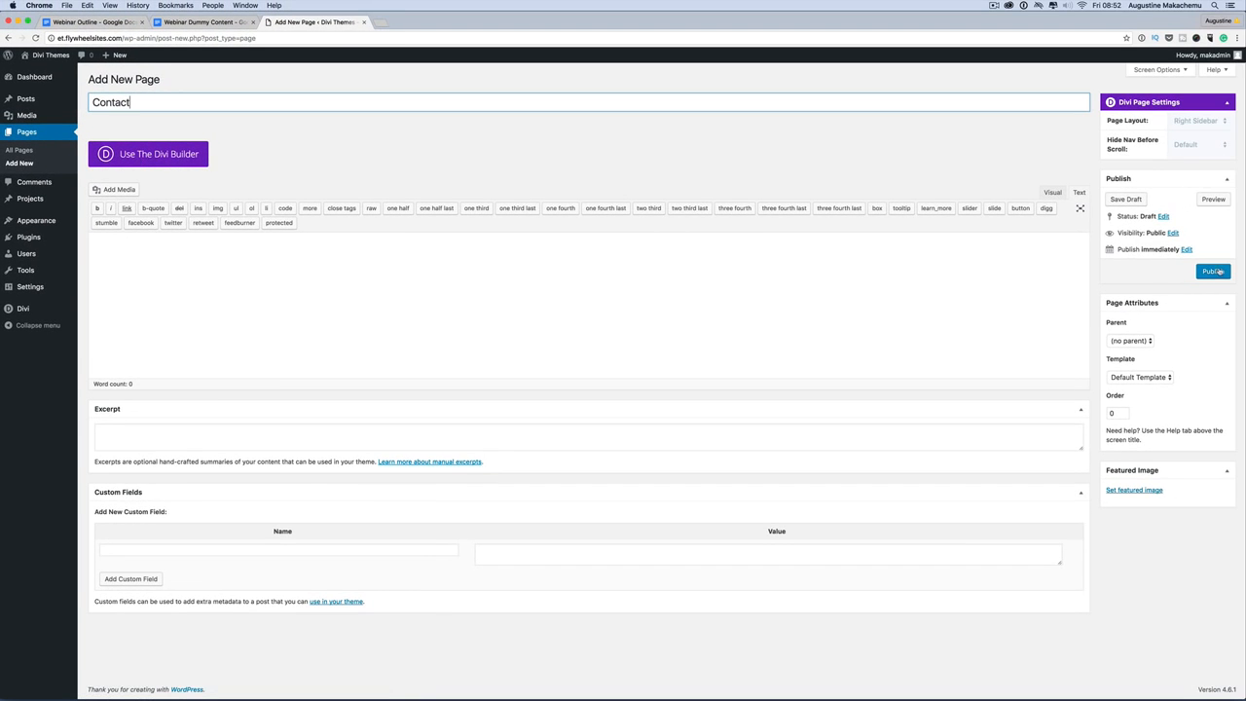
left_click(1213, 272)
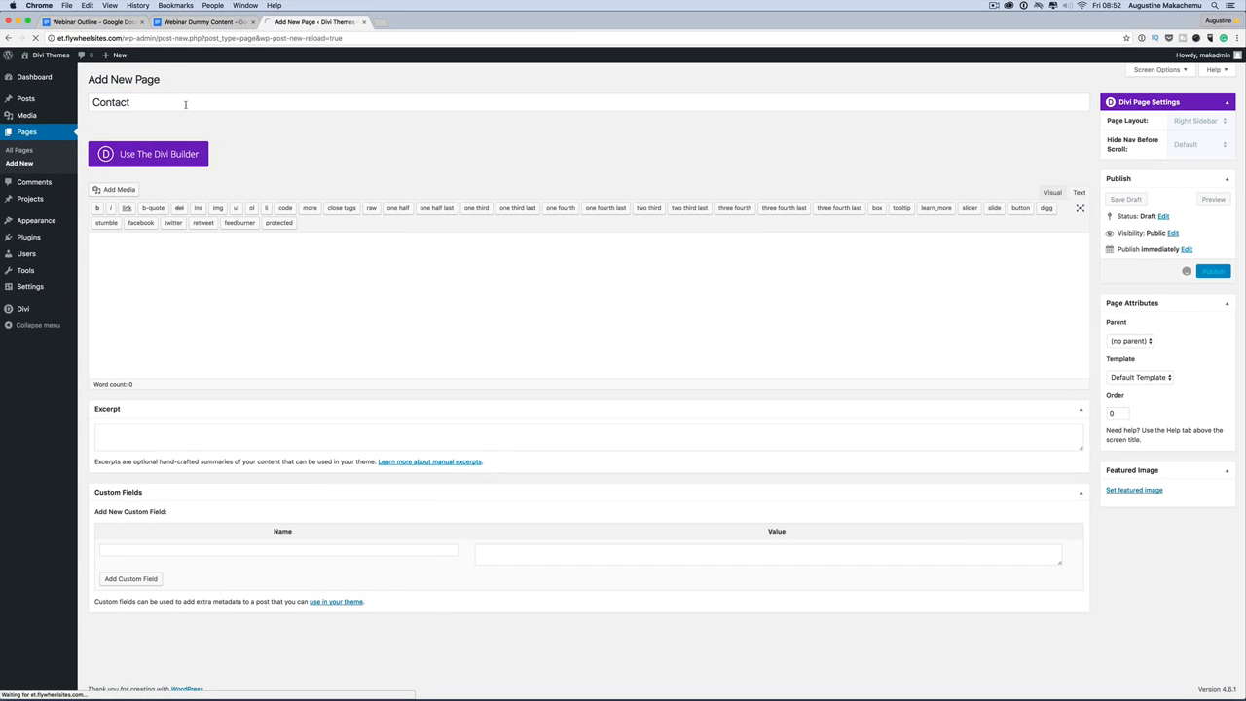
left_click(165, 79)
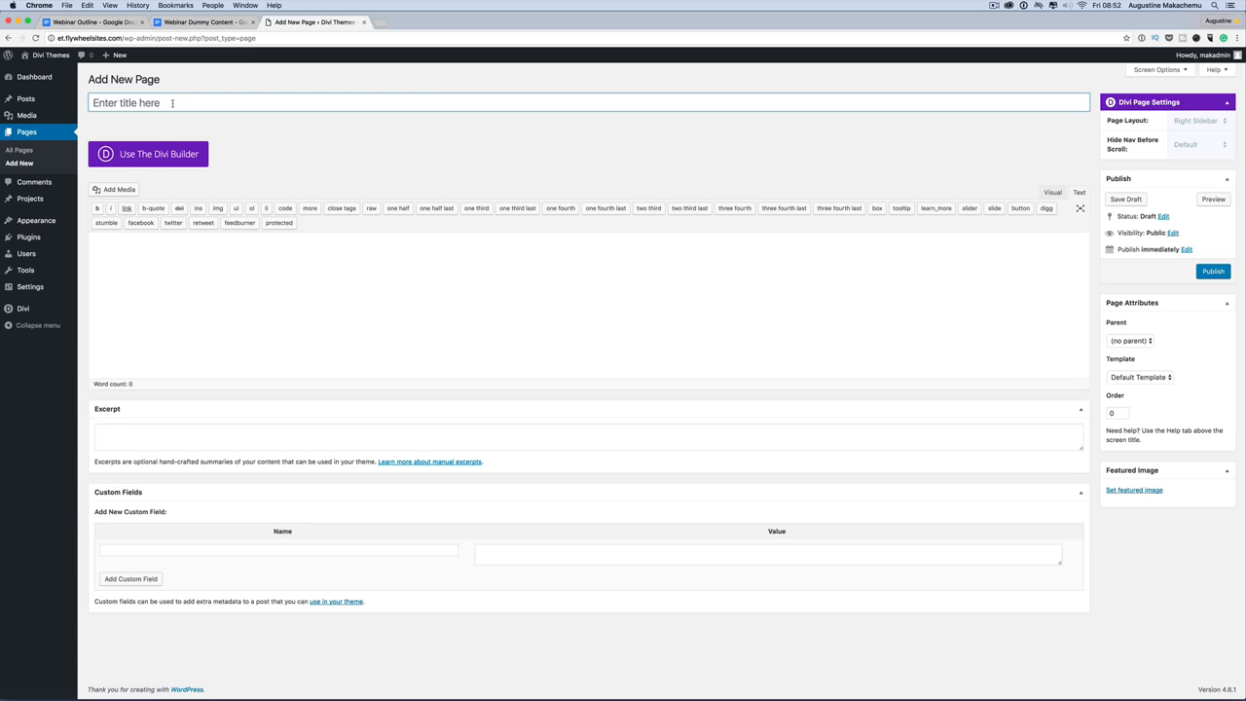
type("TV")
left_click(1213, 273)
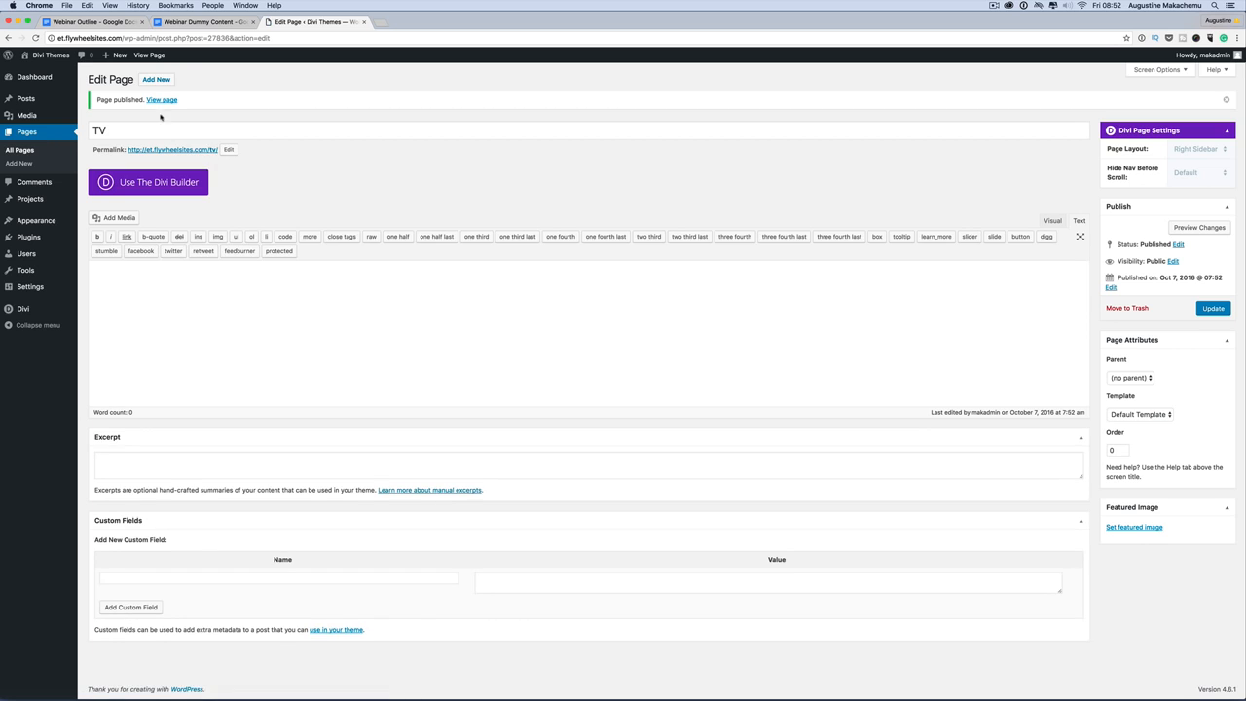
Publish pages titled 'About Us' and 'Landing', then view the full pages list.
left_click(159, 80)
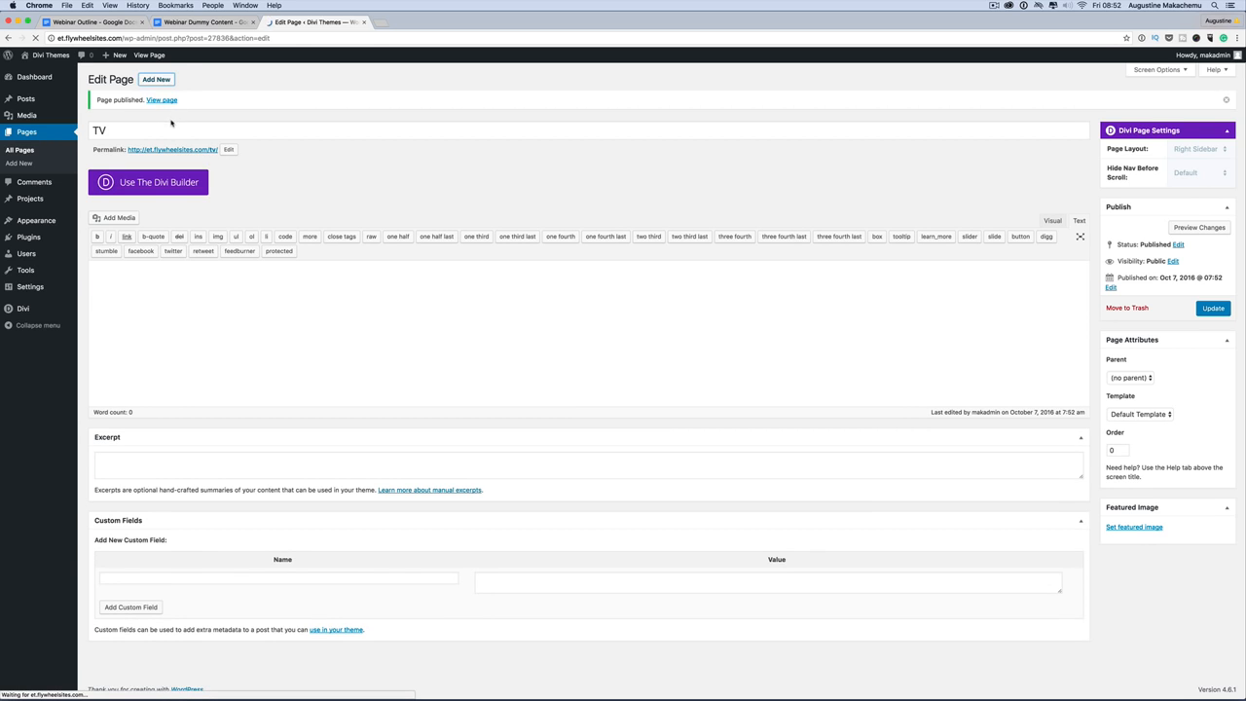
type("About")
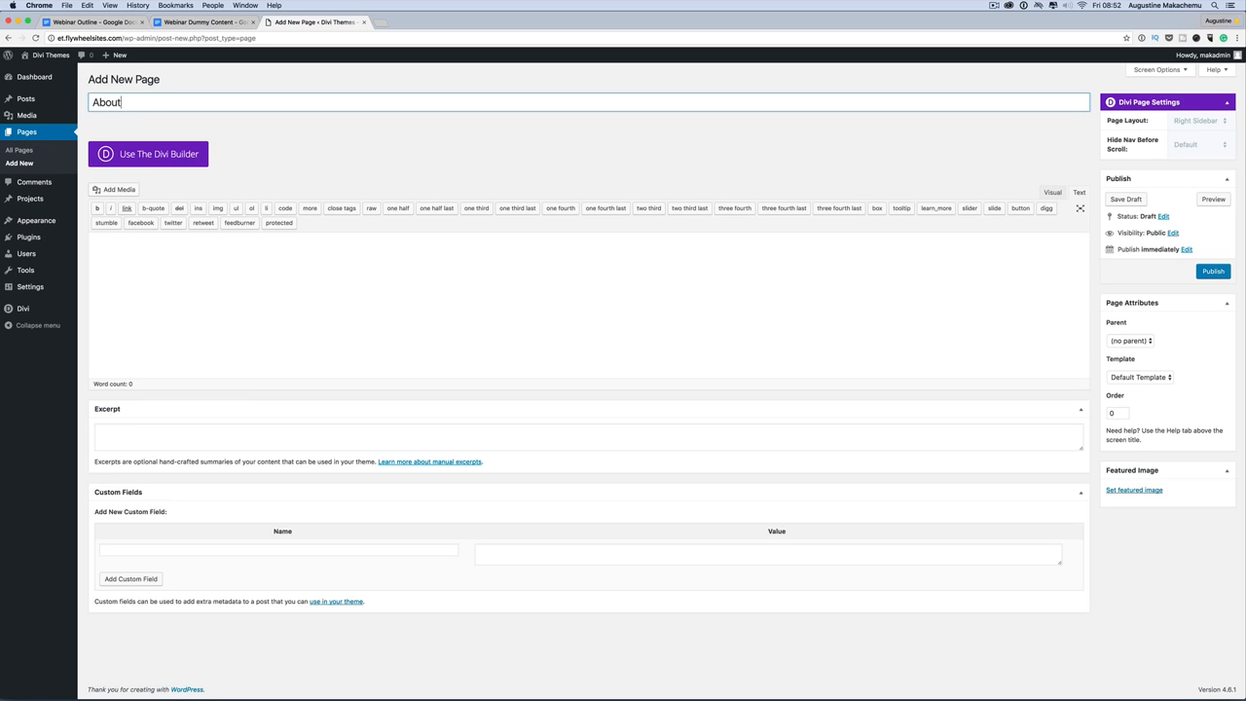
type(" Us")
left_click(1224, 271)
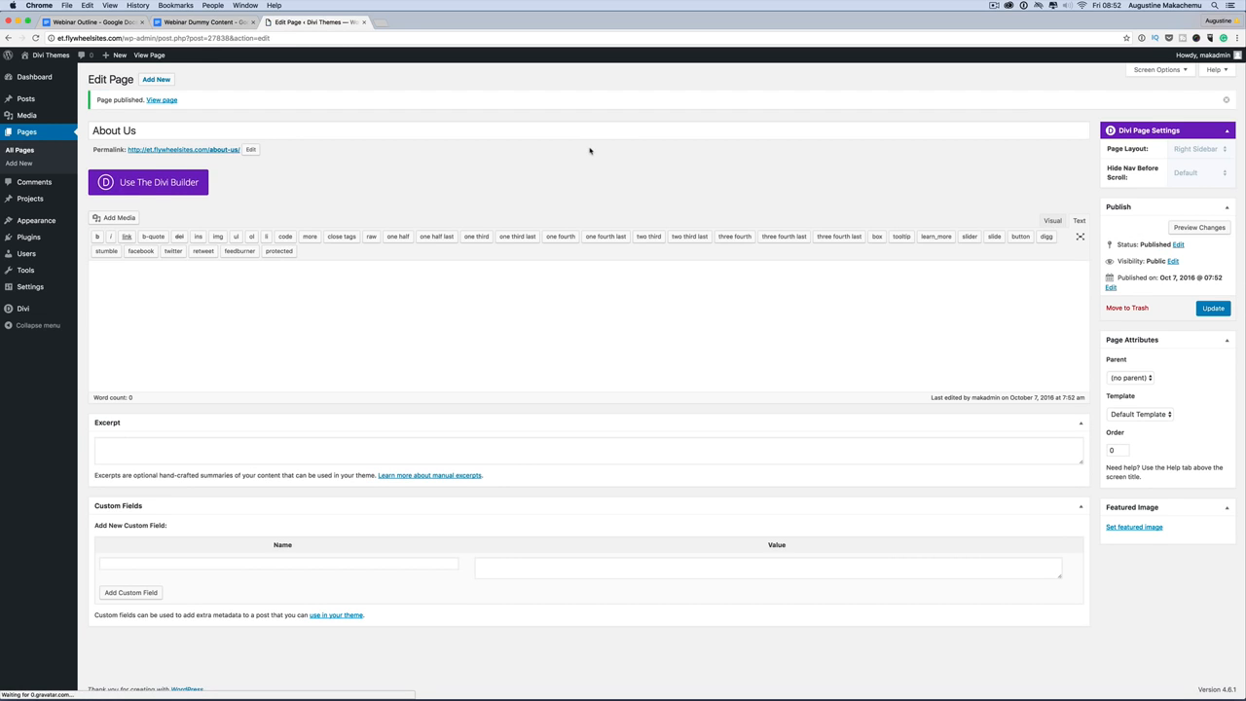
left_click(157, 81)
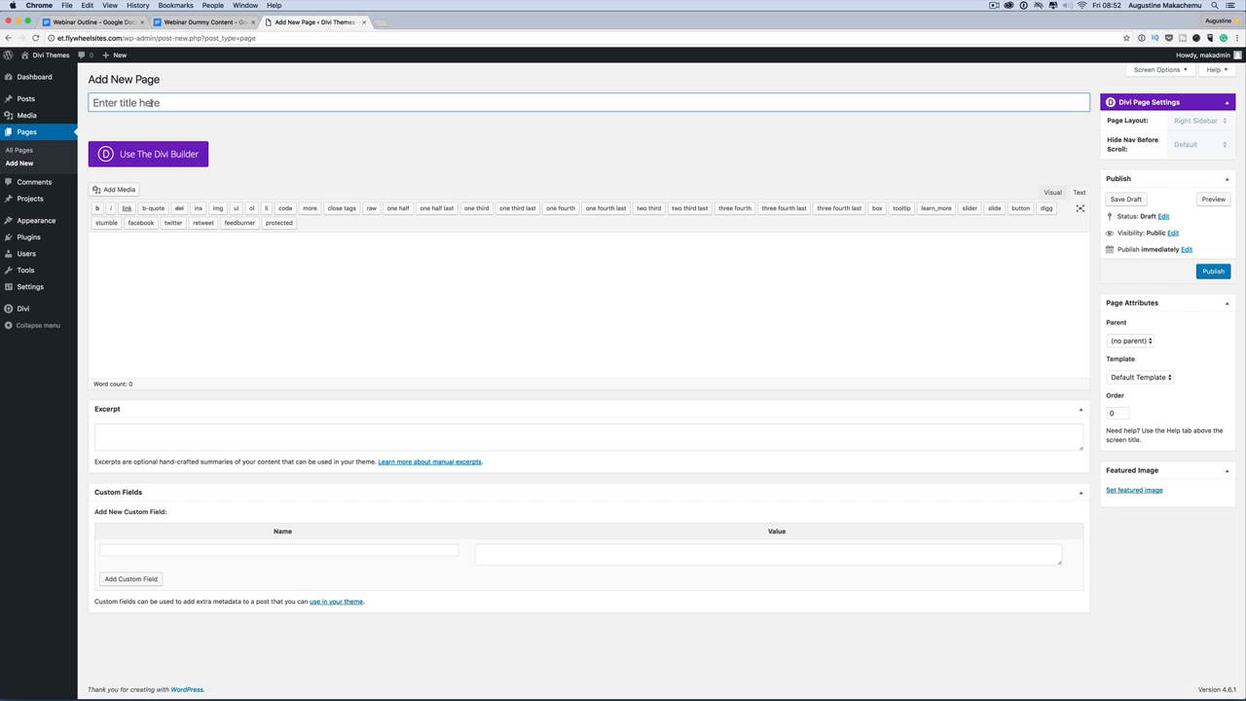
type("Landing")
left_click(1213, 272)
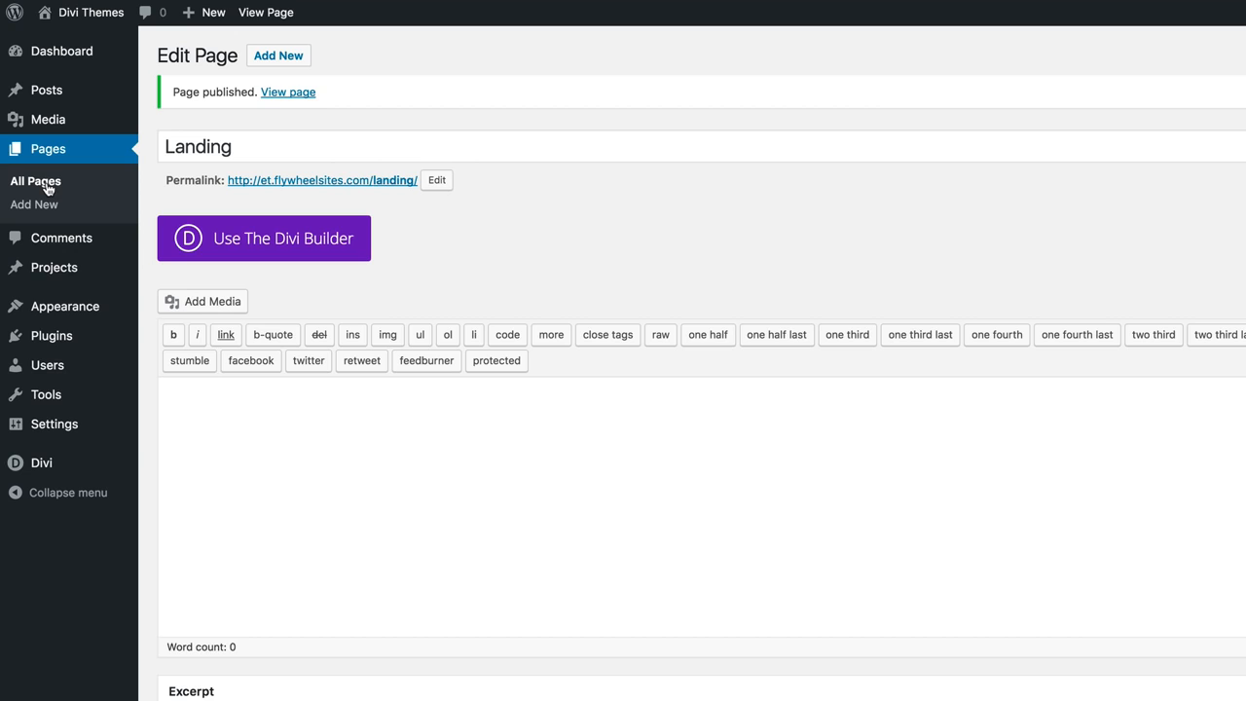
left_click(45, 188)
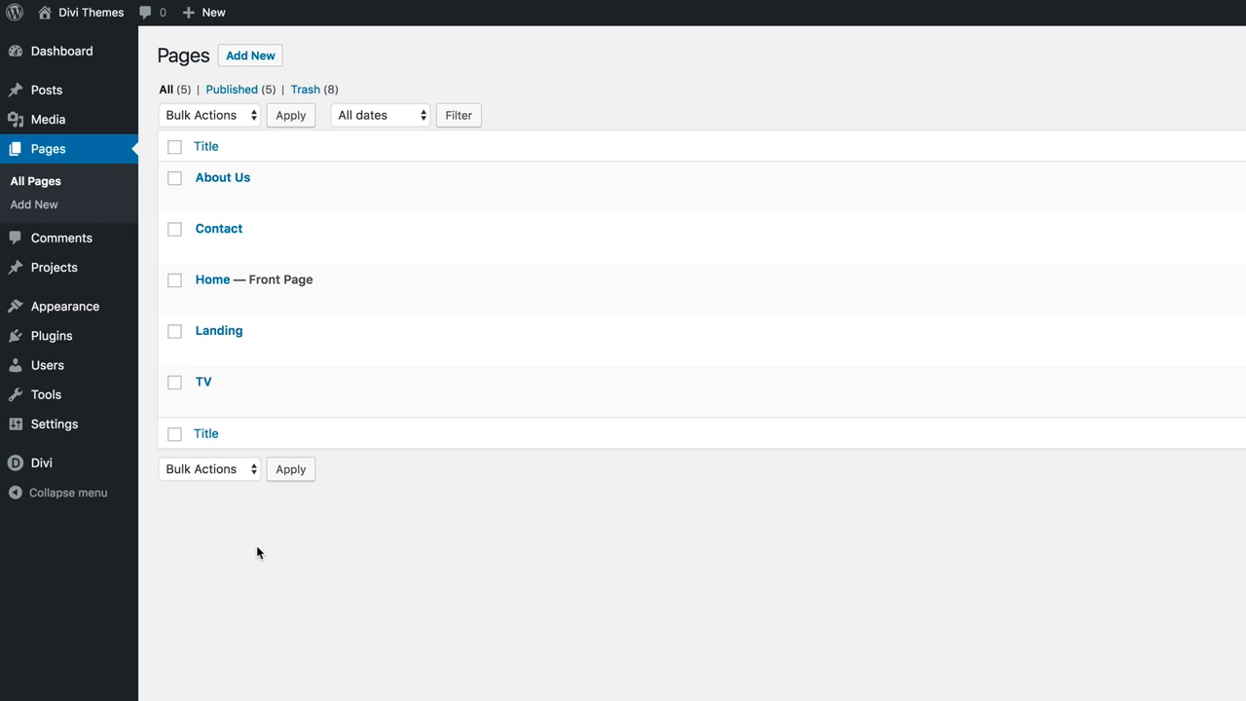
Launch the Divi Theme Customizer from the Divi admin menu.
mouse_move(53, 473)
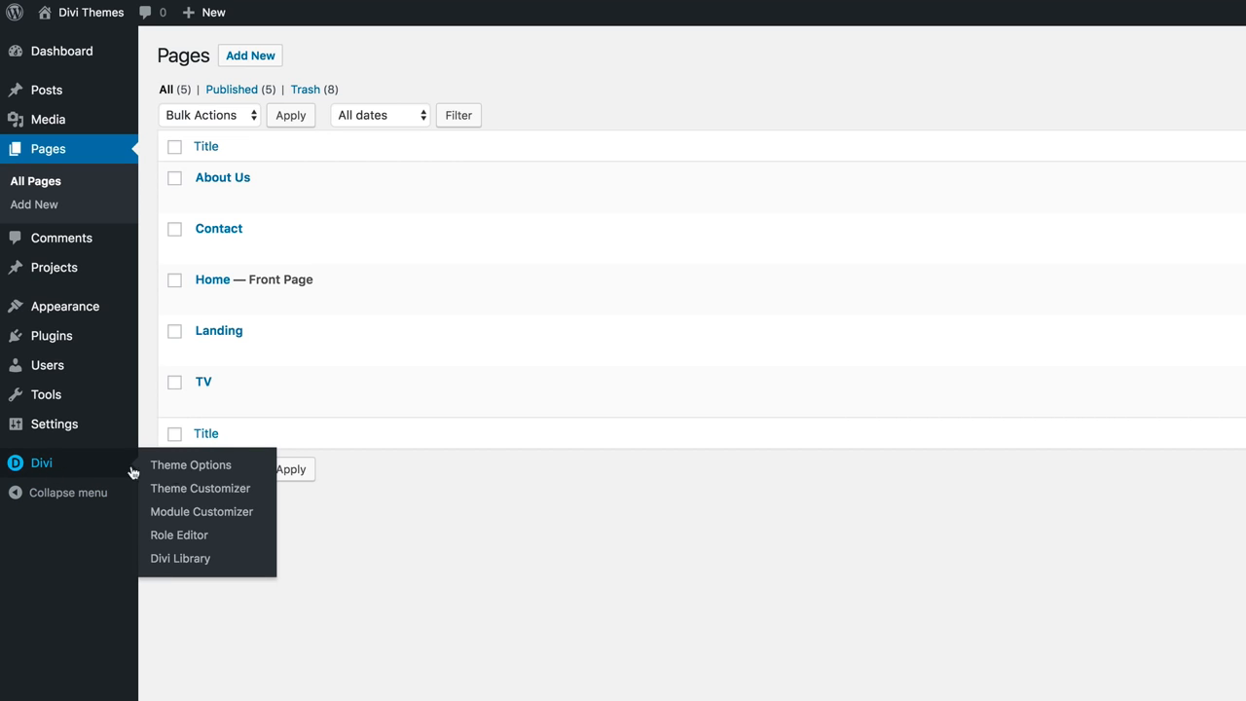
left_click(179, 491)
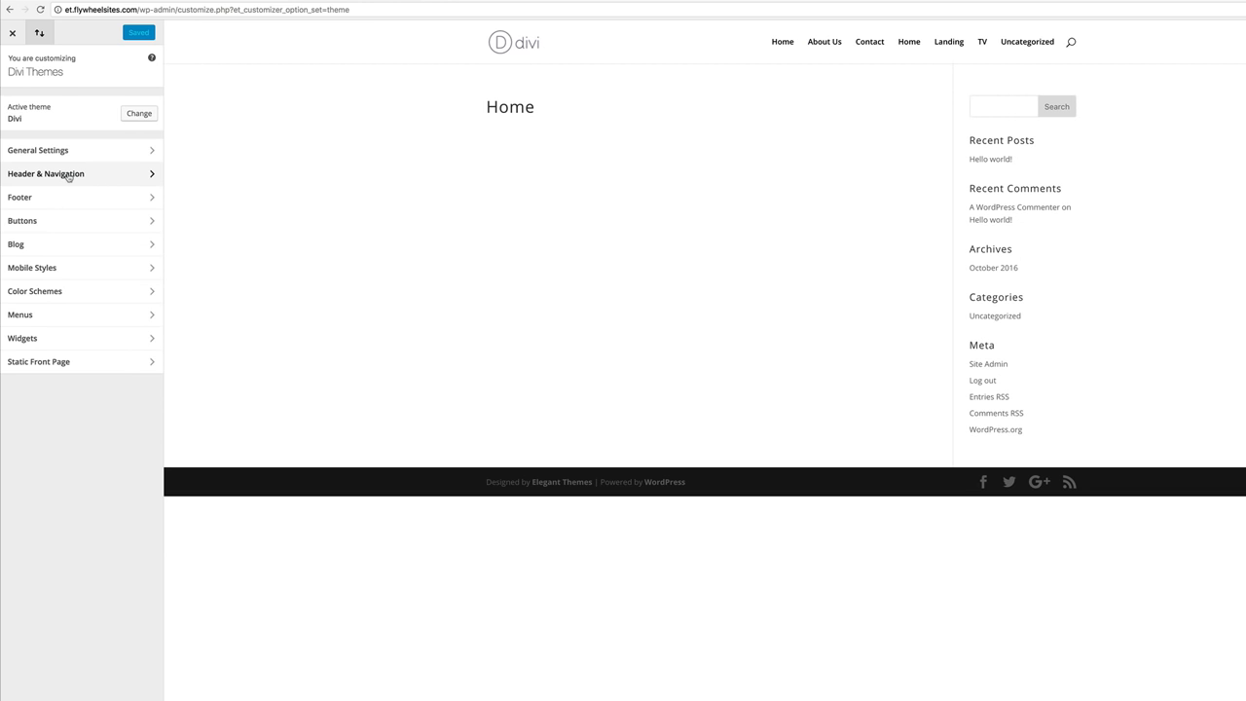
Set the Primary Menu Bar font to Ubuntu, bold and uppercase, with letter spacing 1.
left_click(68, 176)
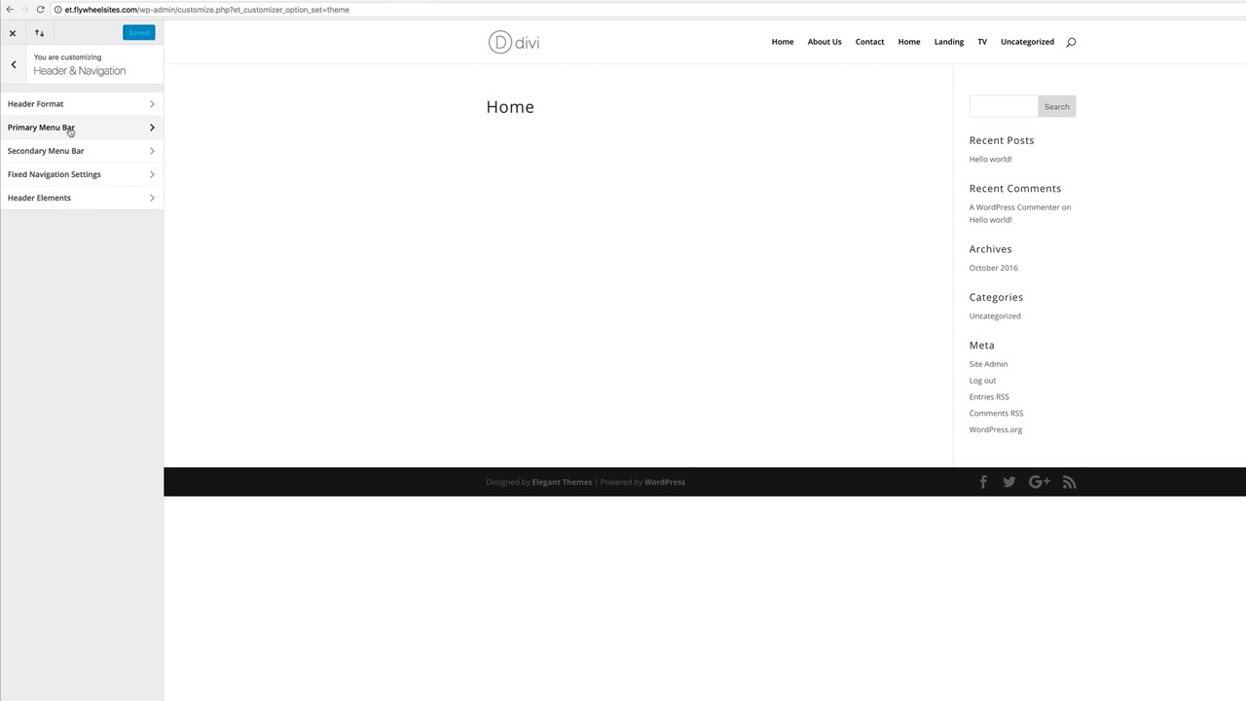
left_click(70, 130)
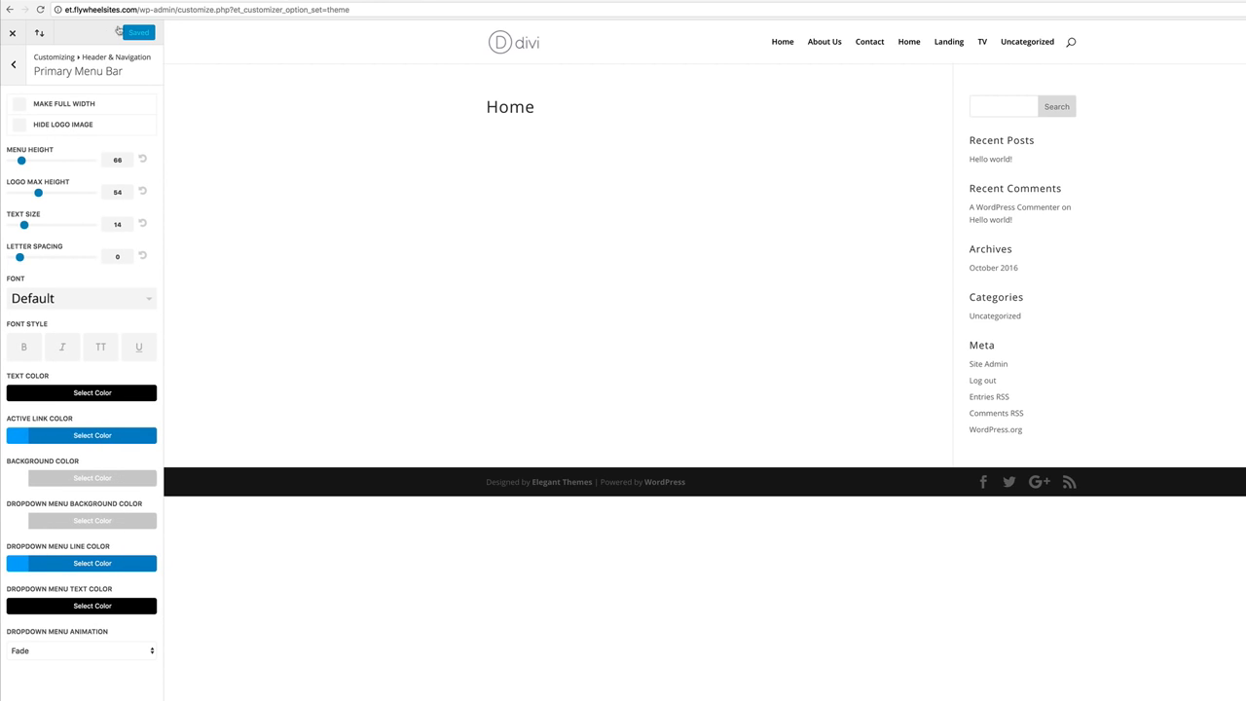
left_click(25, 225)
left_click(151, 303)
scroll(103, 426, "down", 10)
scroll(103, 423, "down", 15)
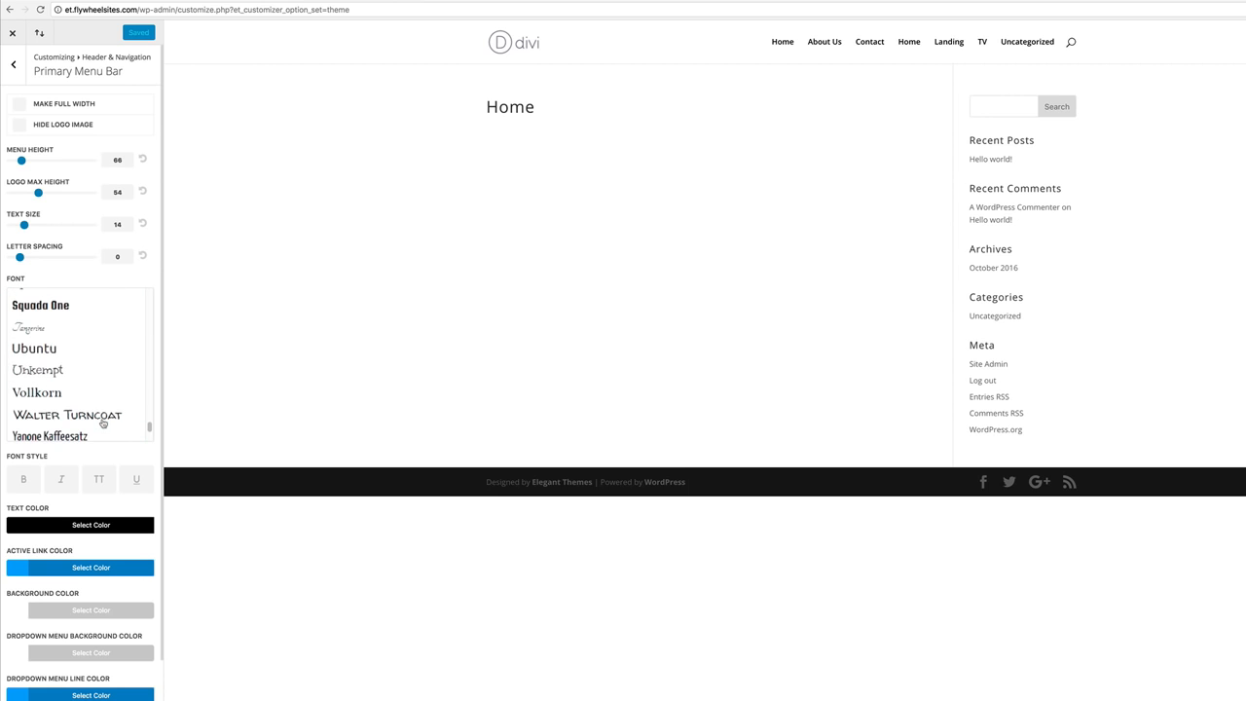
left_click(46, 349)
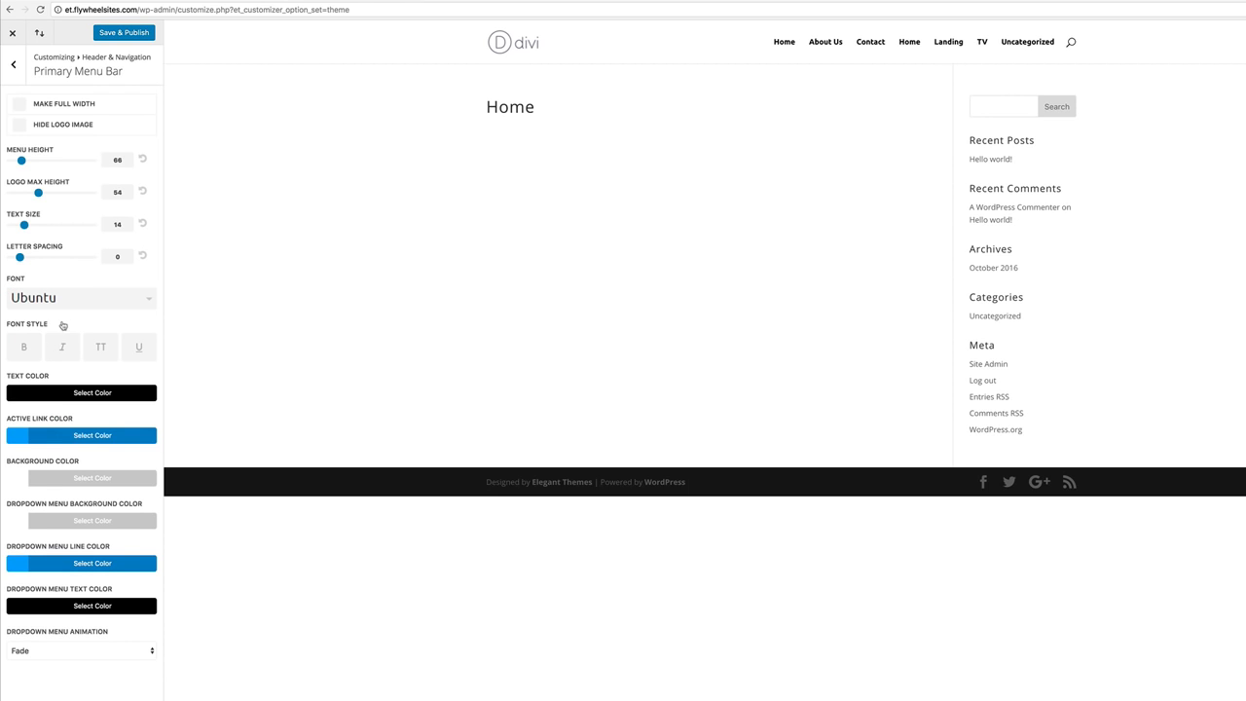
left_click(25, 348)
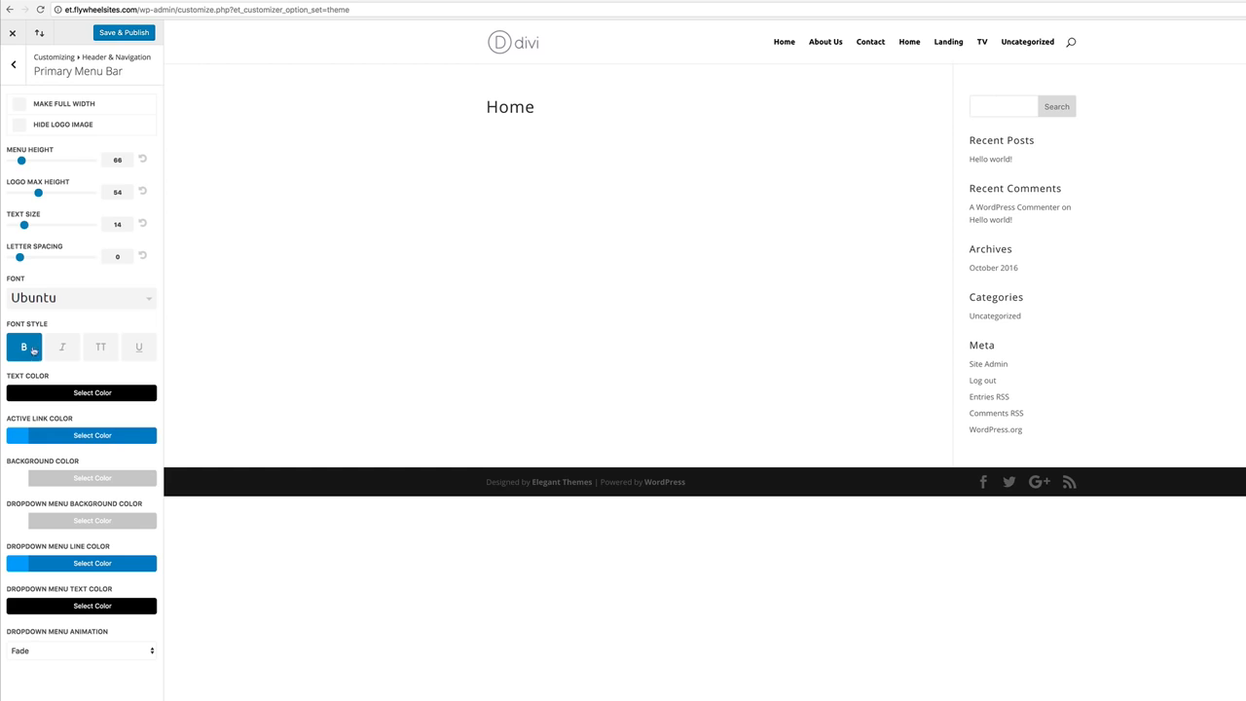
left_click(100, 347)
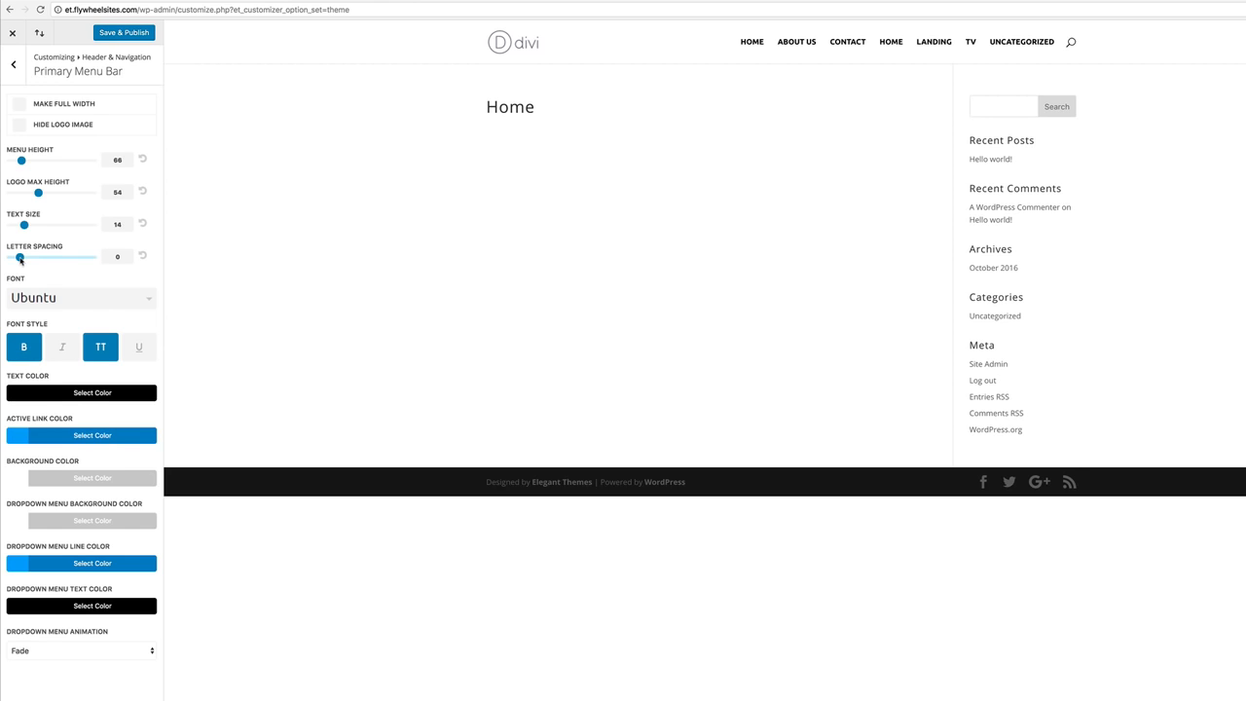
left_click_drag(19, 258, 26, 259)
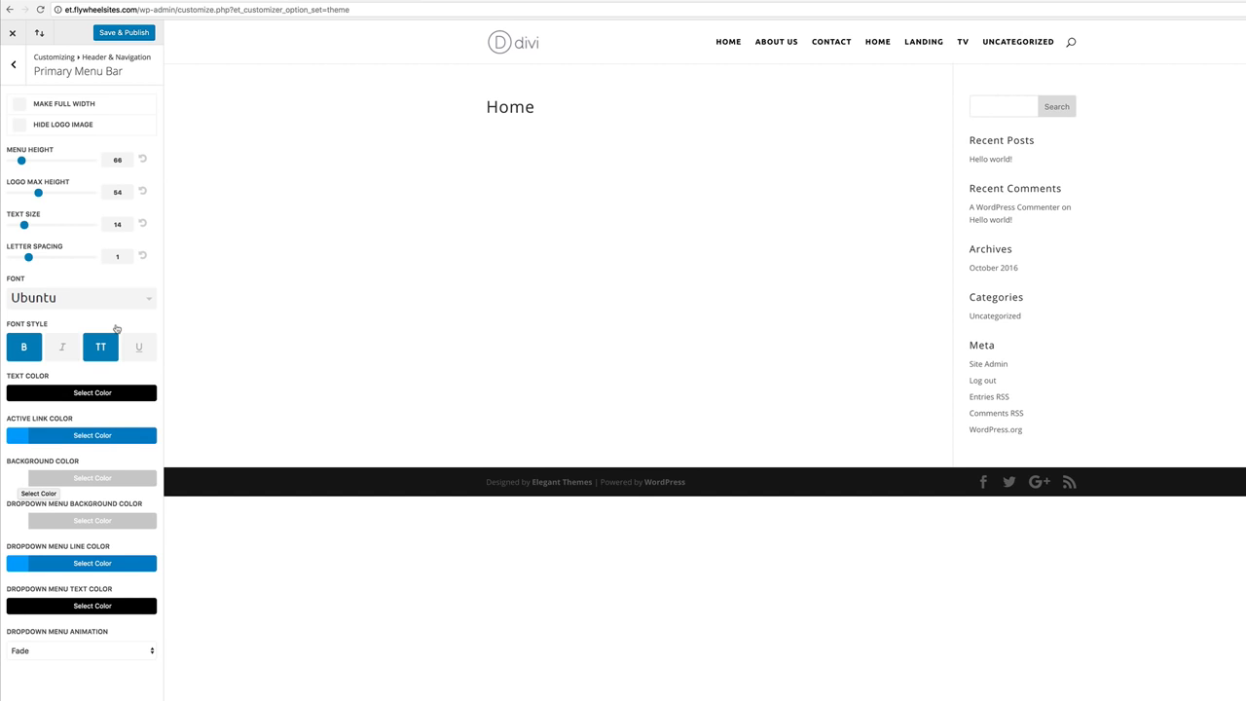
Set the menu bar background to #43046d and the menu link text to white.
left_click(19, 482)
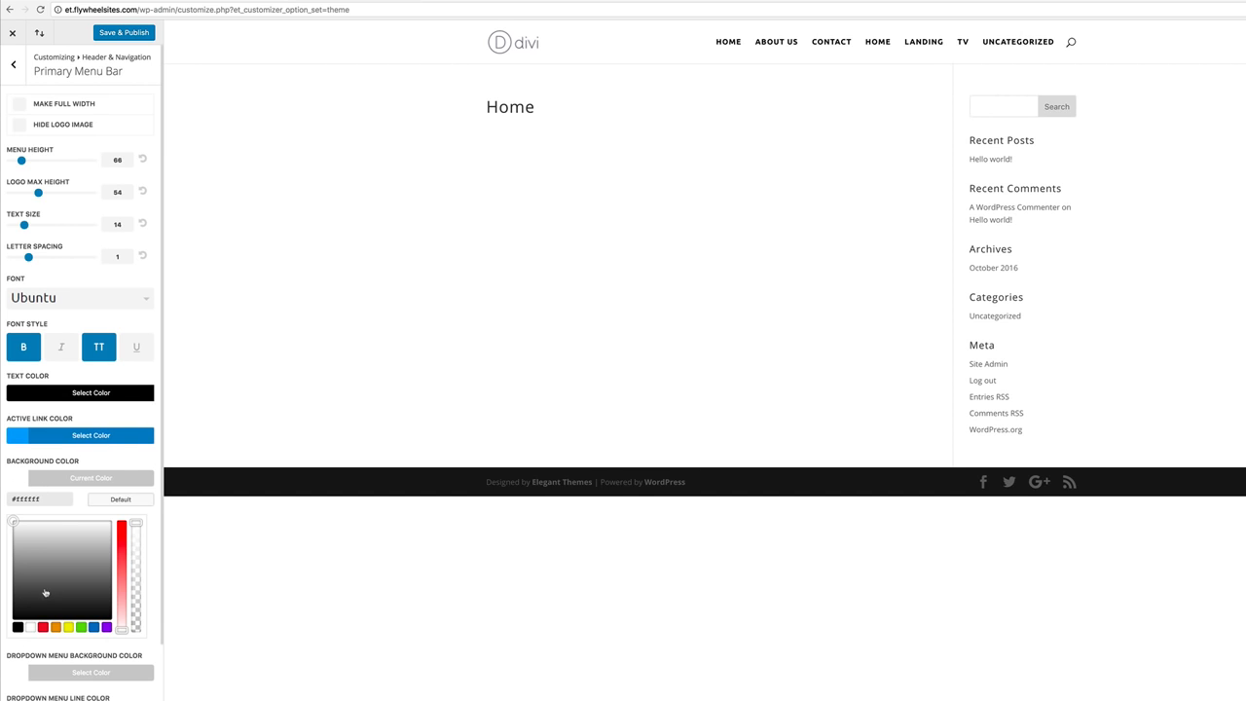
type("#43046d")
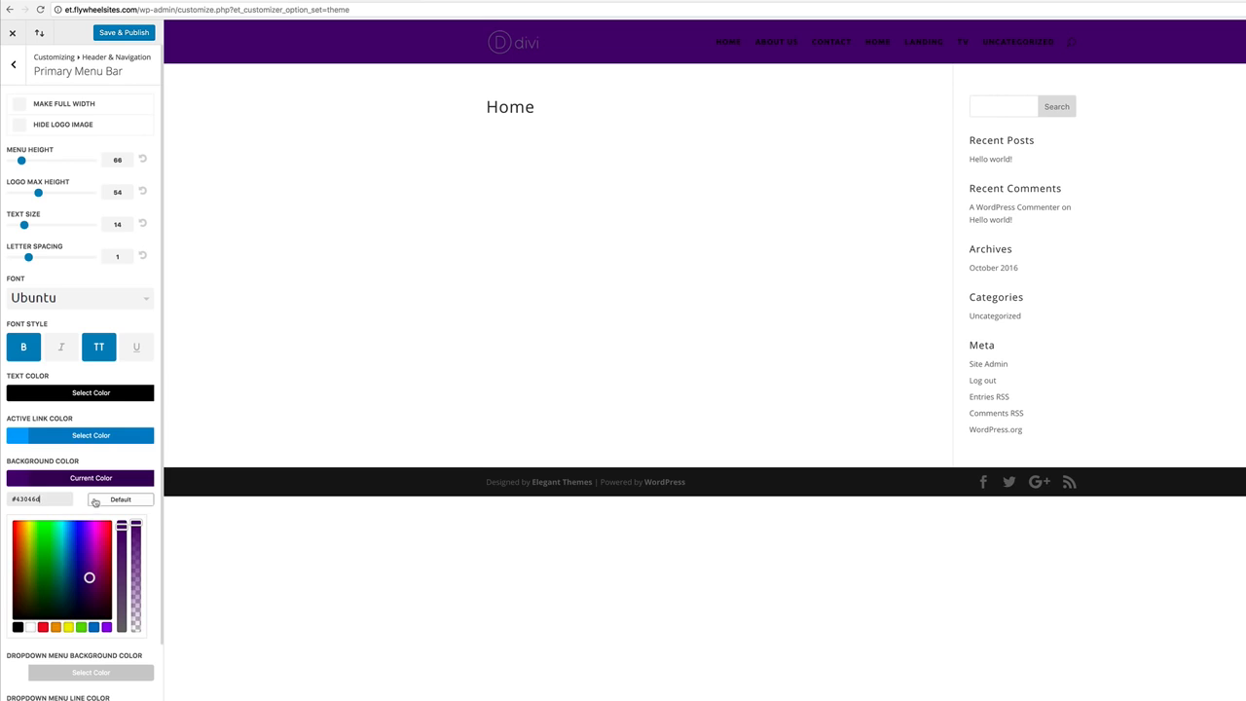
scroll(84, 501, "down", 1)
scroll(84, 501, "down", 3)
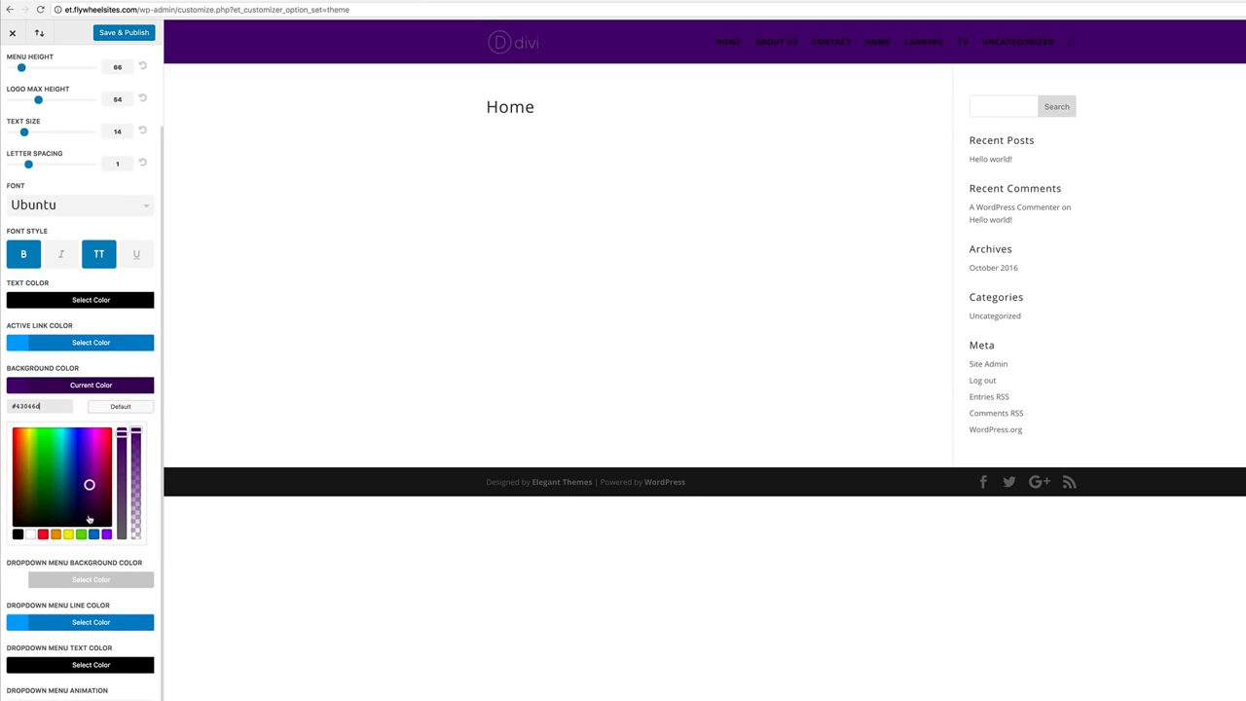
left_click(13, 303)
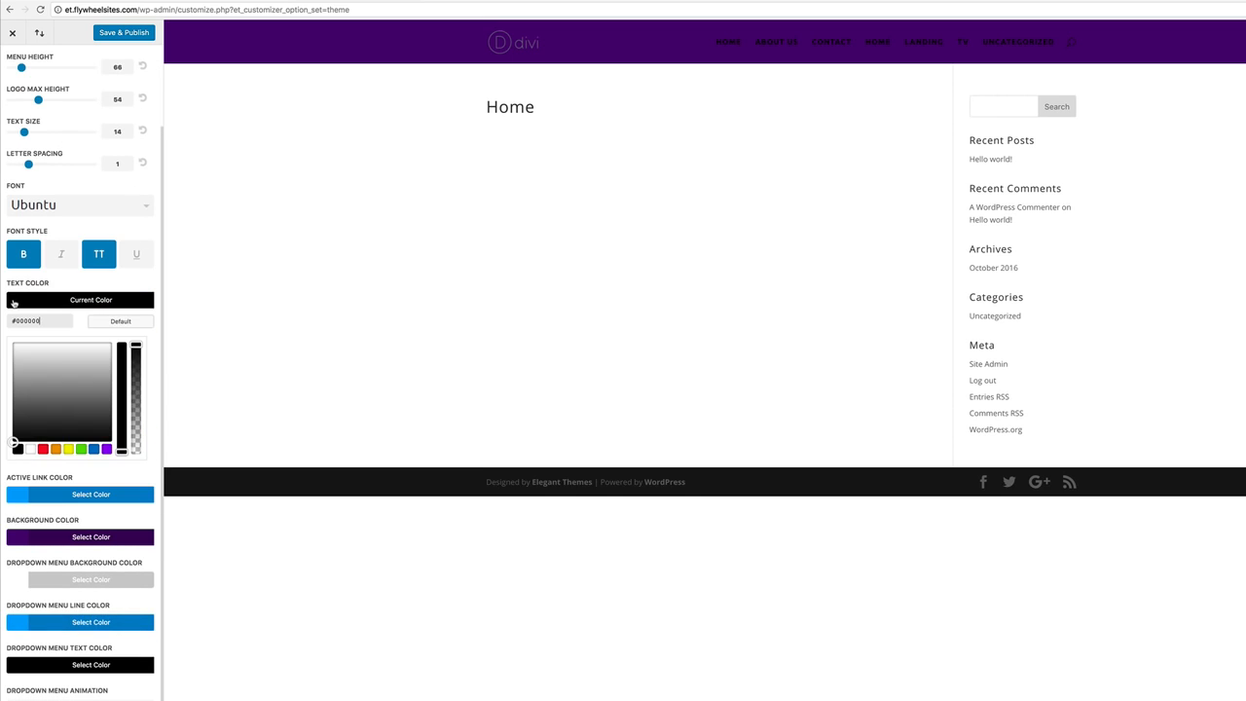
left_click(31, 450)
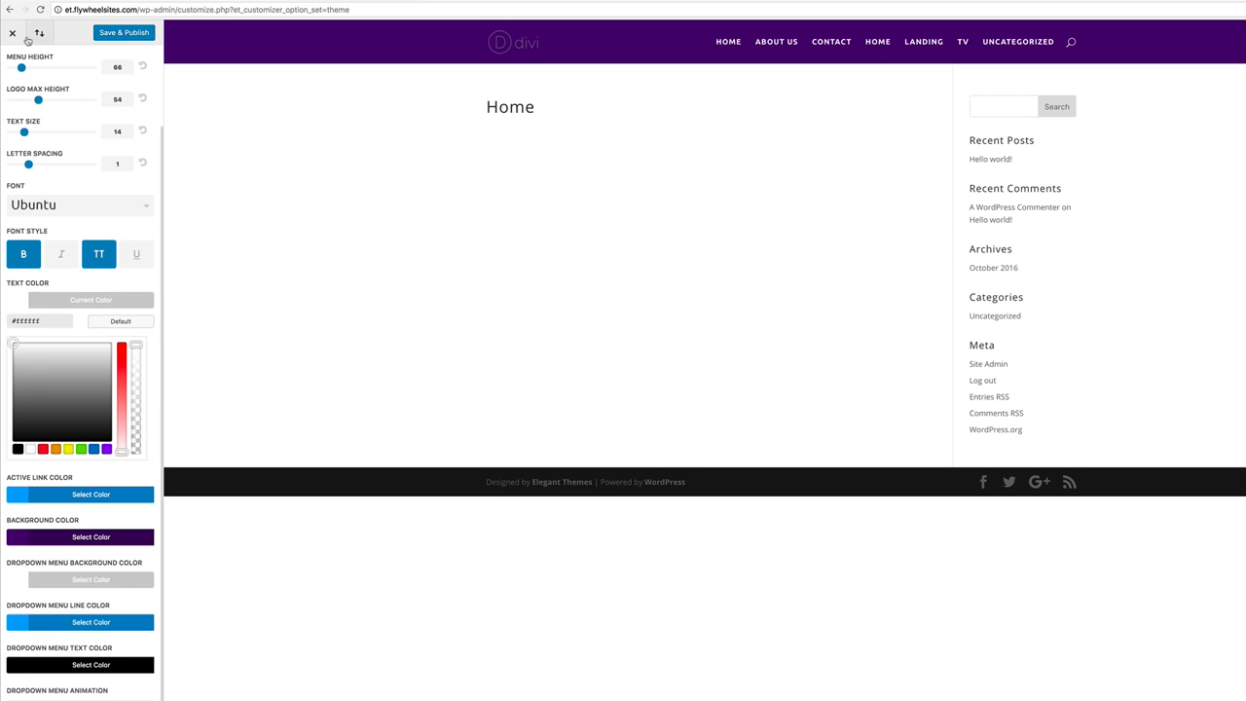
Save and publish the menu bar changes and return to the top-level sections.
left_click(134, 34)
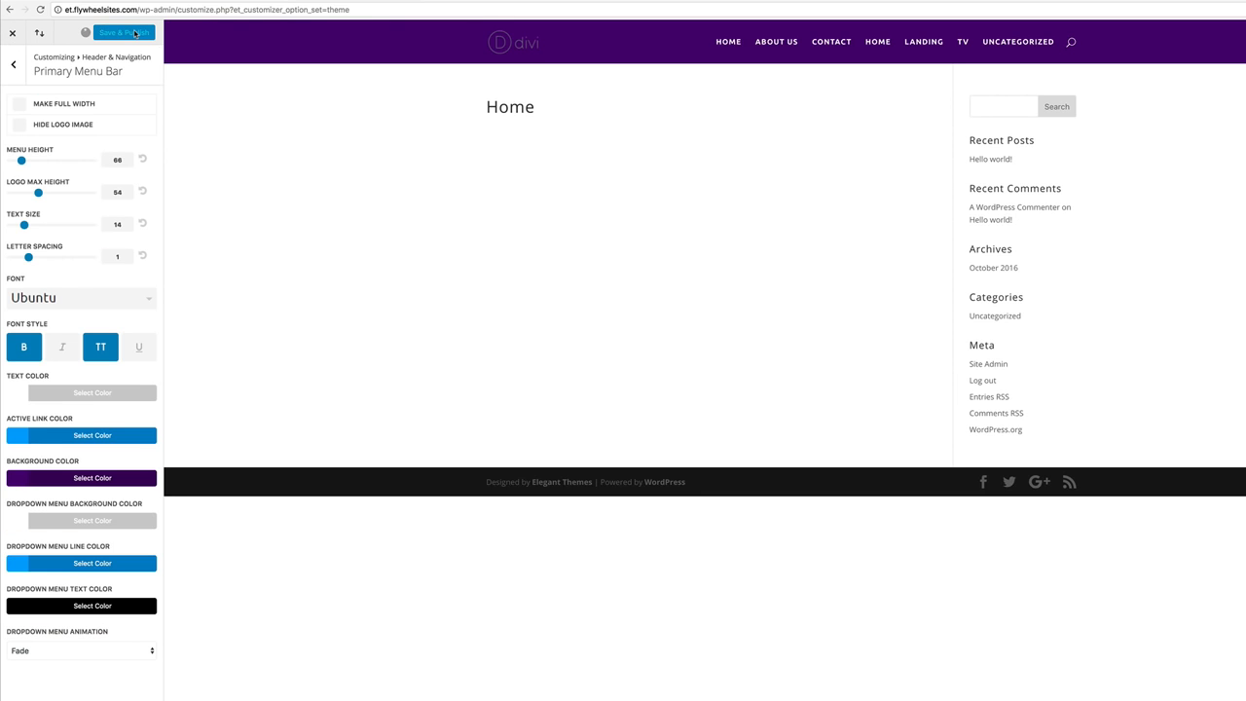
left_click(14, 65)
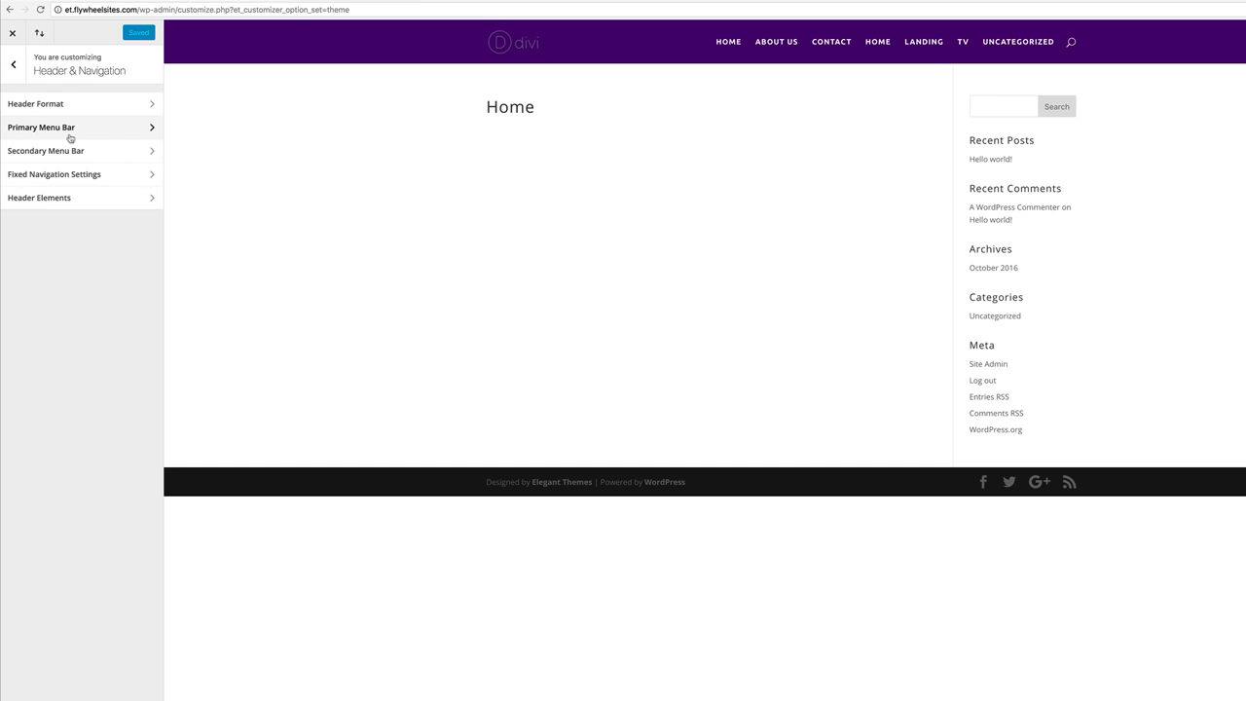
left_click(14, 64)
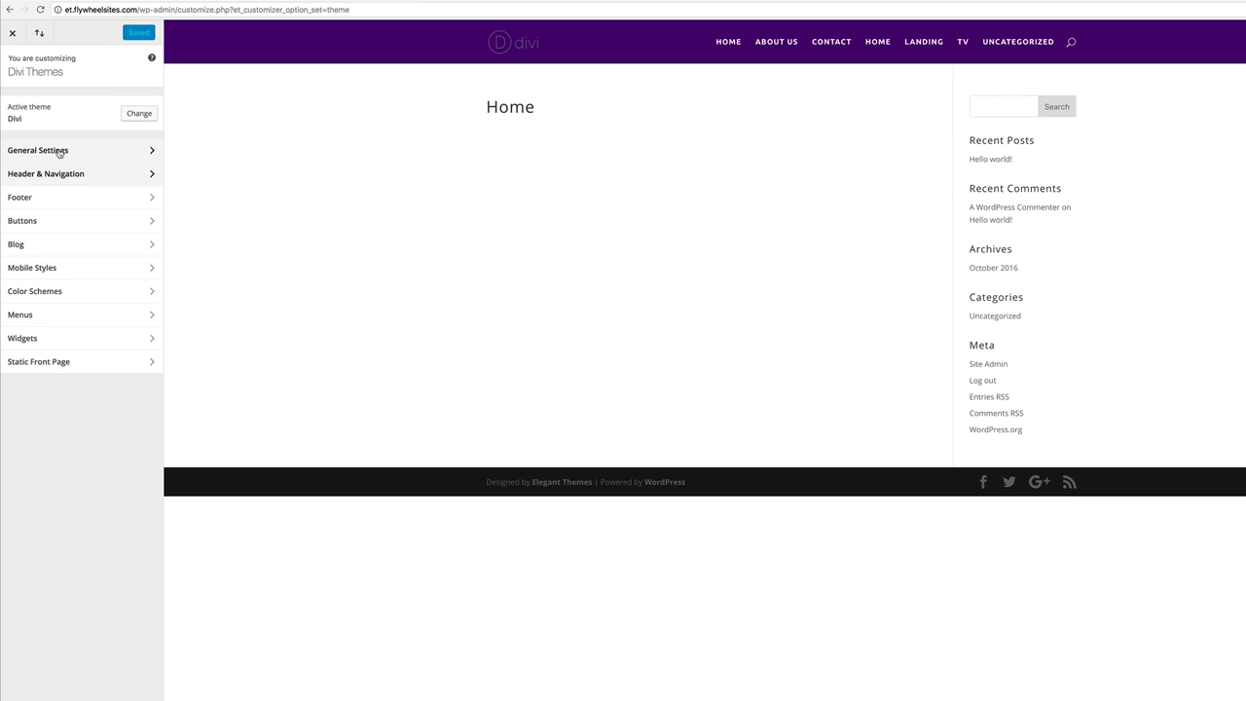
Set body text size 17, header size 37, header line height 1.7, and uppercase headings.
left_click(59, 152)
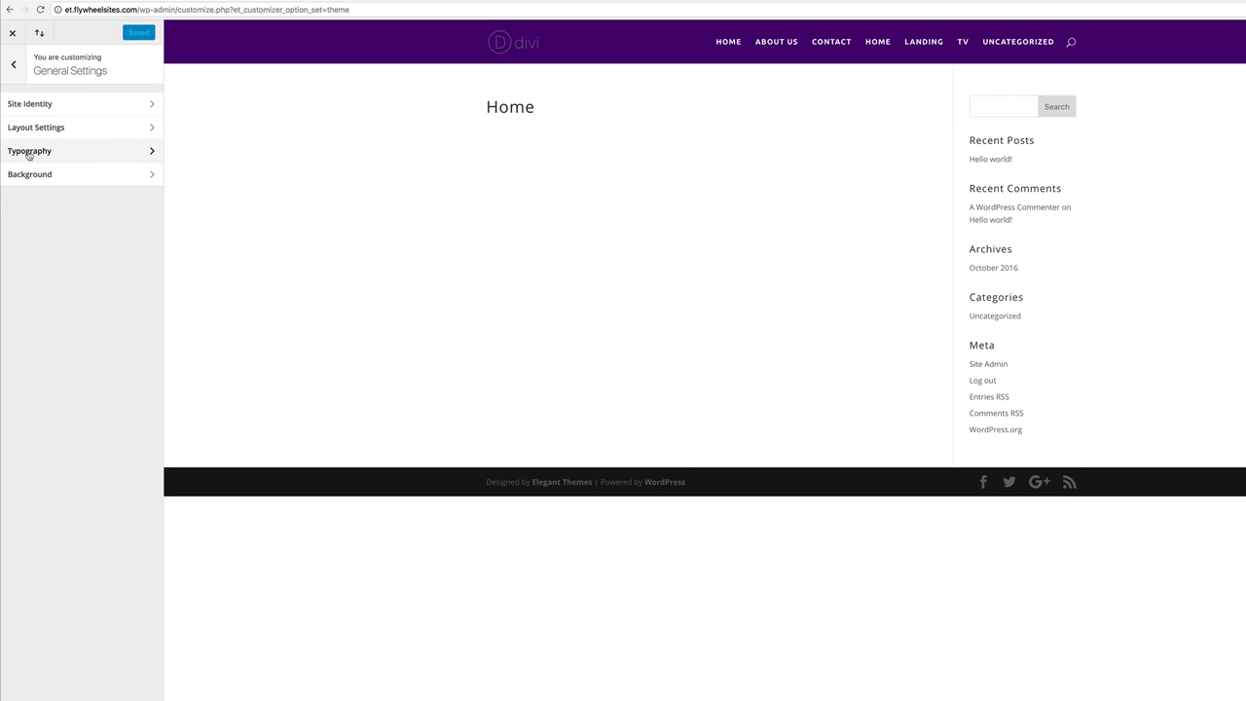
left_click(29, 152)
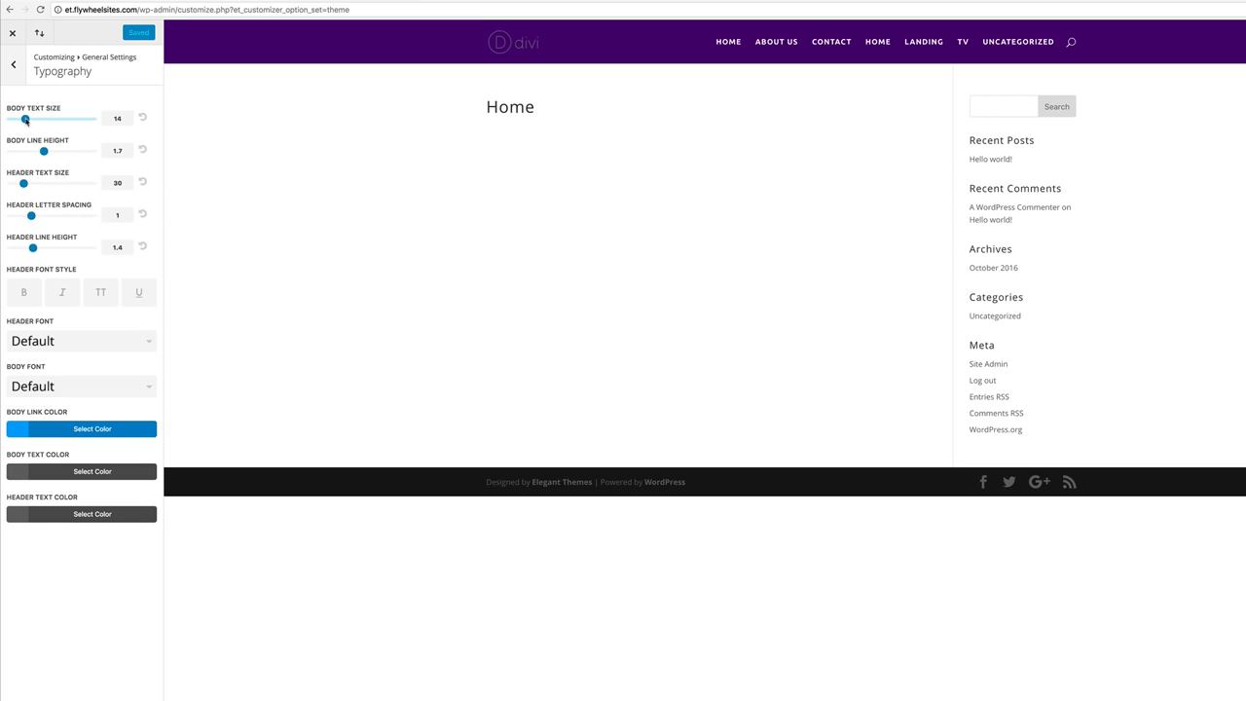
left_click_drag(25, 118, 37, 122)
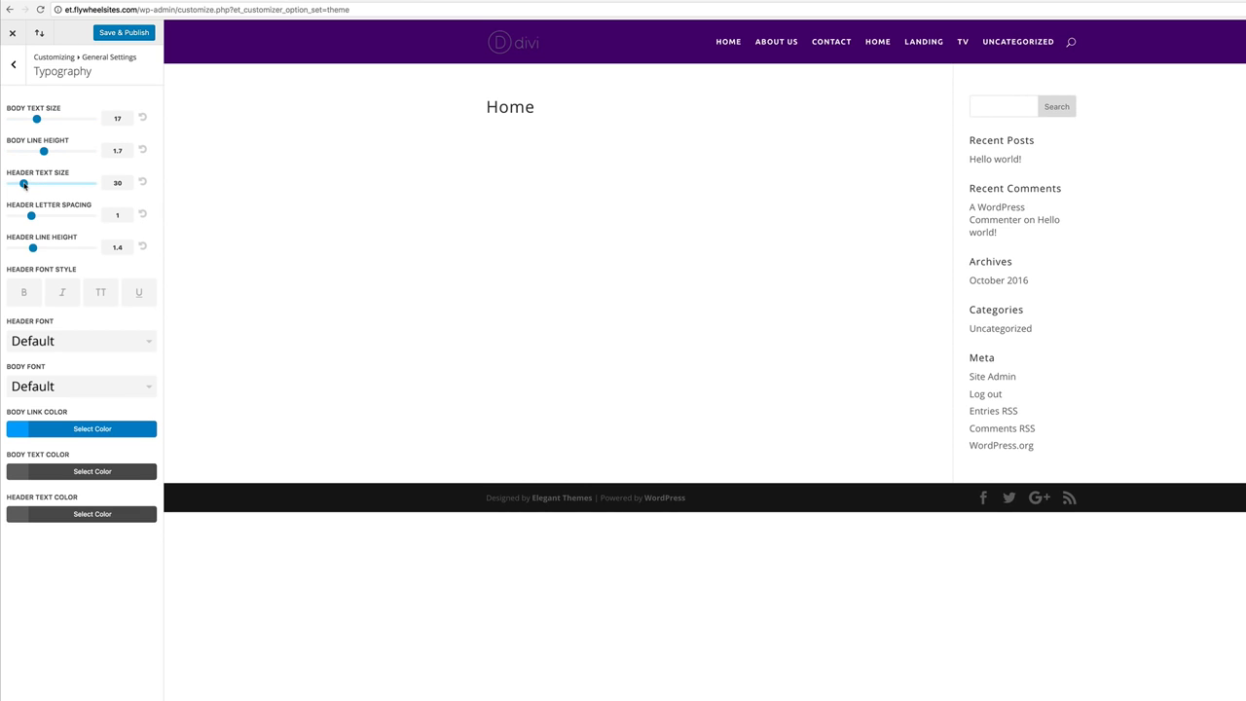
left_click_drag(24, 185, 35, 185)
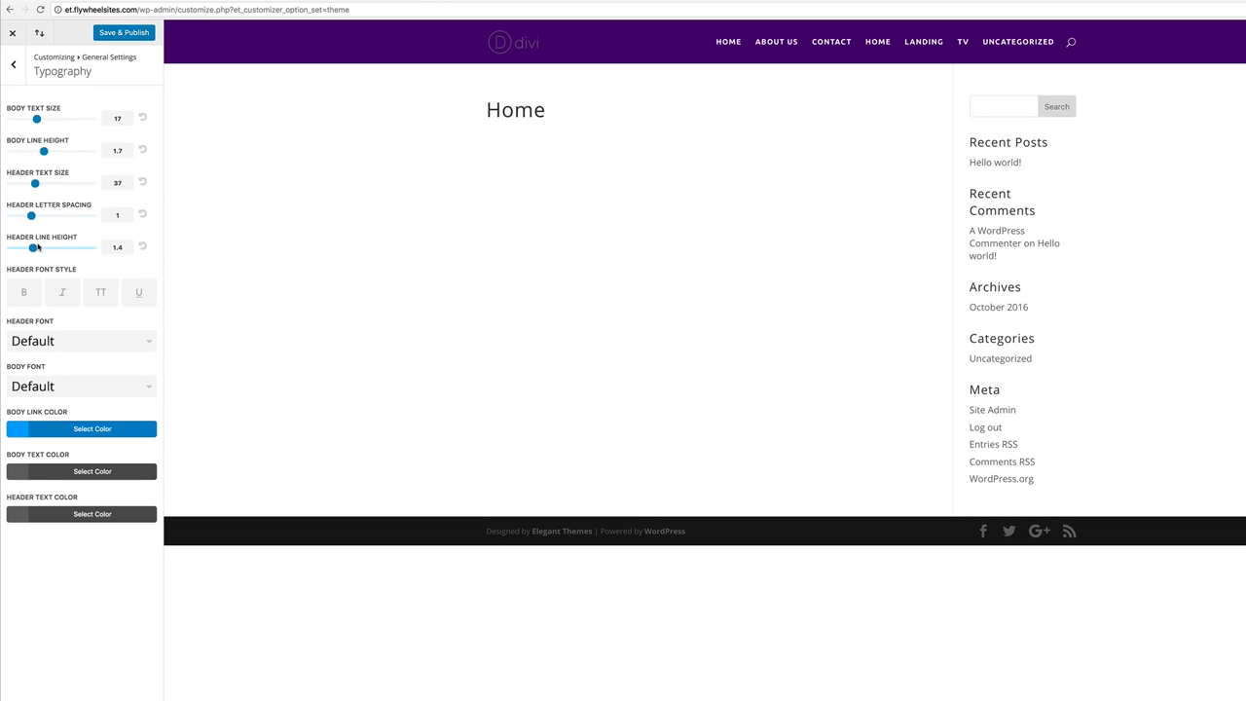
left_click_drag(33, 249, 44, 251)
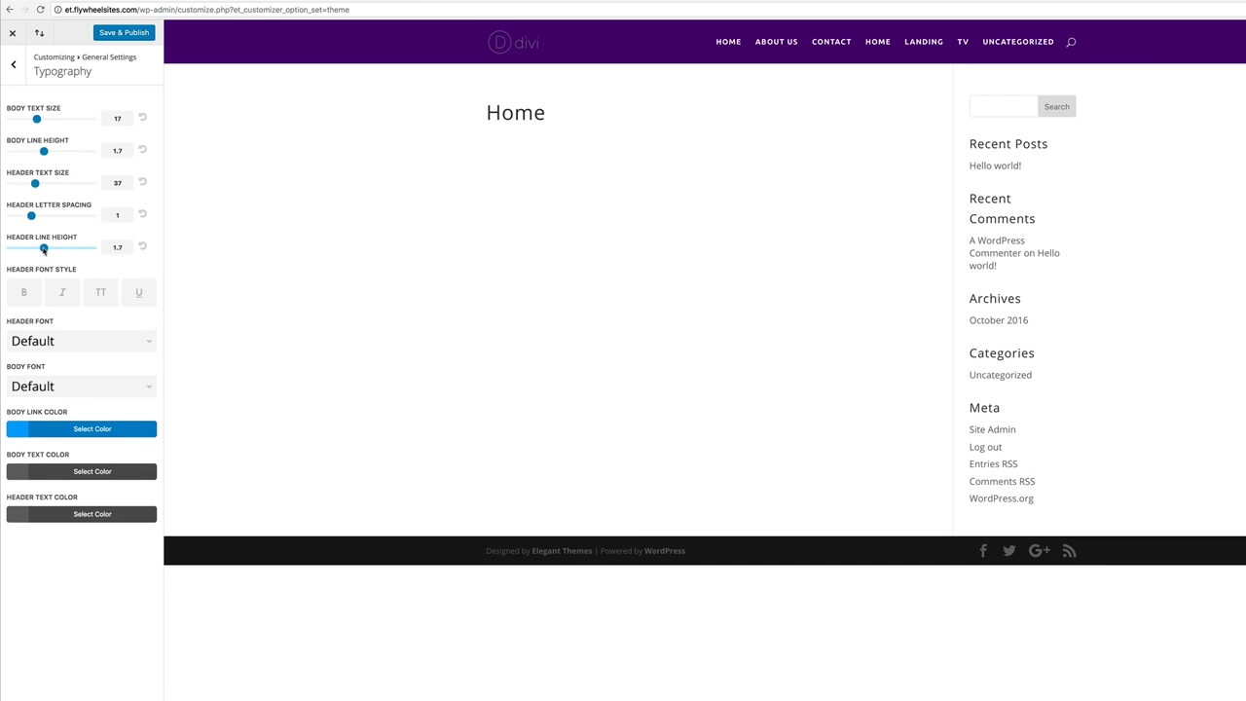
left_click(101, 294)
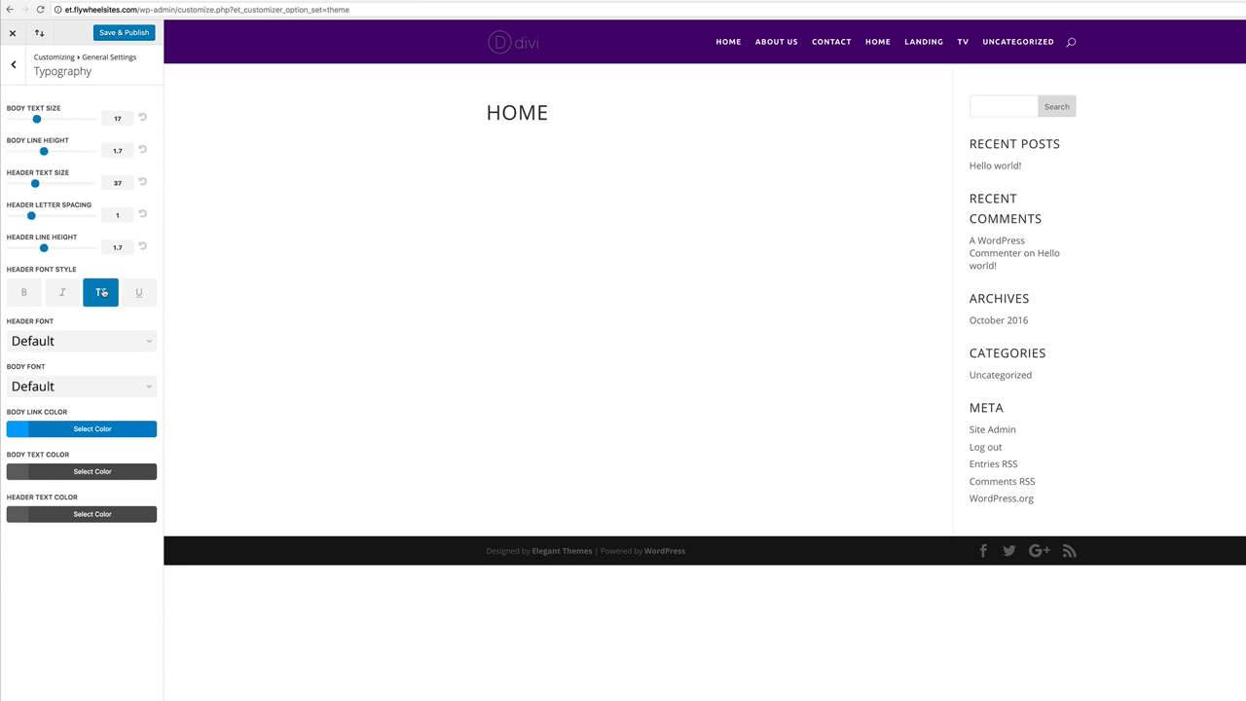
Choose Ubuntu for both header and body fonts, then save and publish.
left_click(68, 343)
scroll(85, 366, "down", 10)
scroll(86, 366, "down", 10)
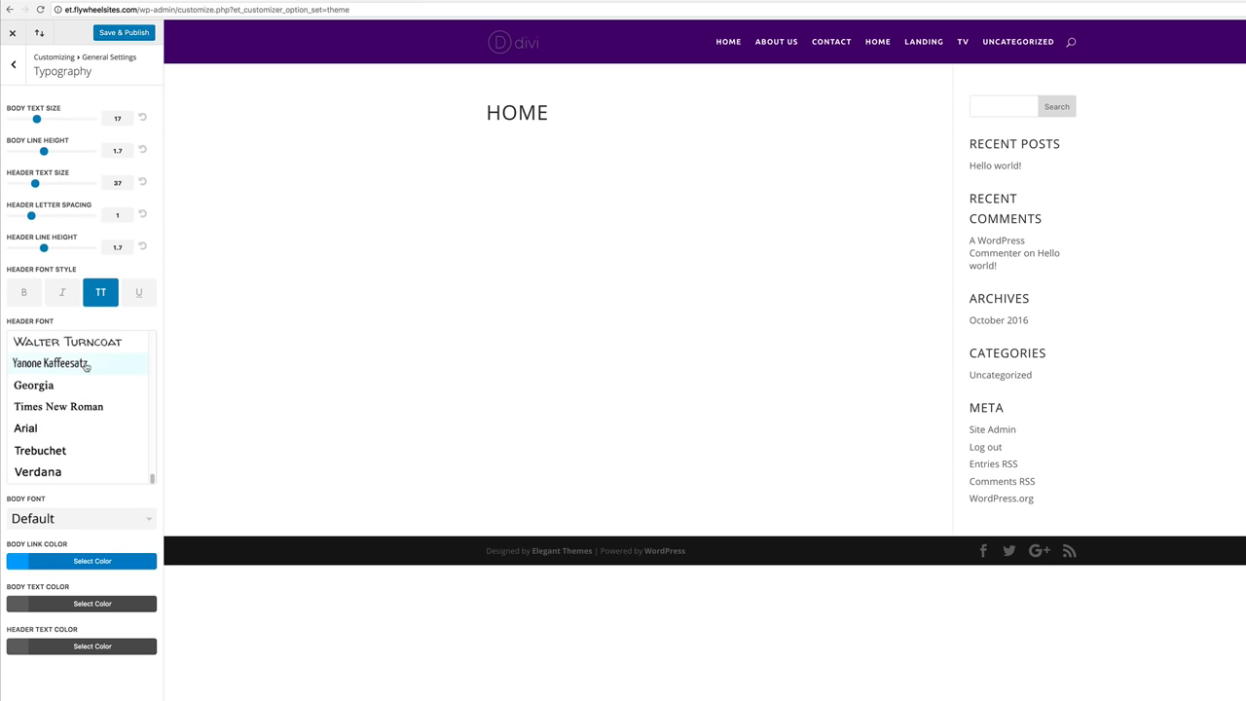
scroll(93, 386, "up", 2)
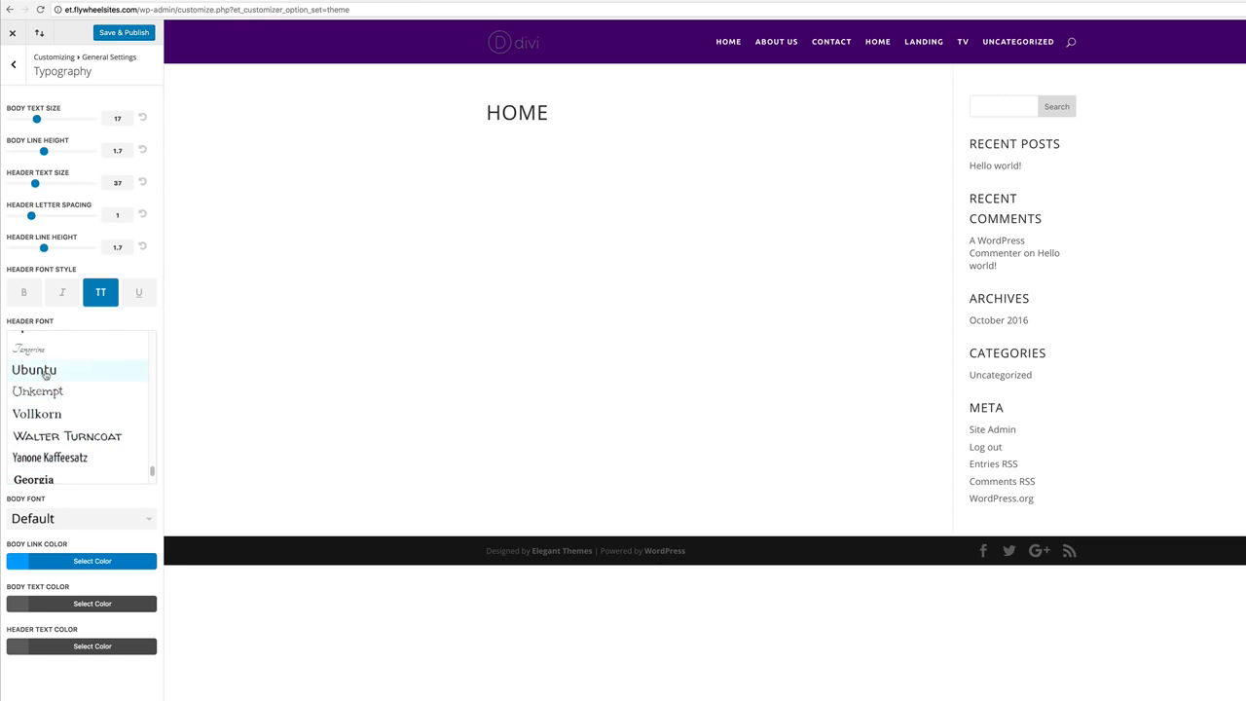
left_click(45, 372)
left_click(45, 388)
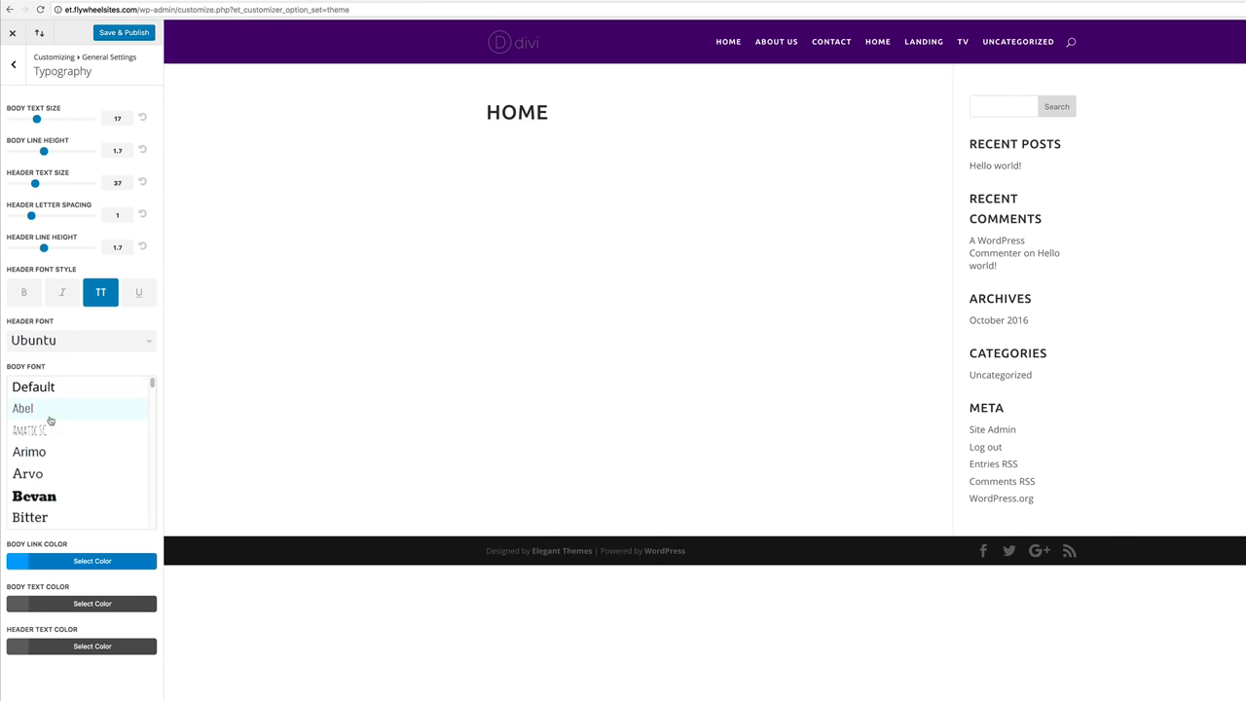
scroll(73, 477, "down", 15)
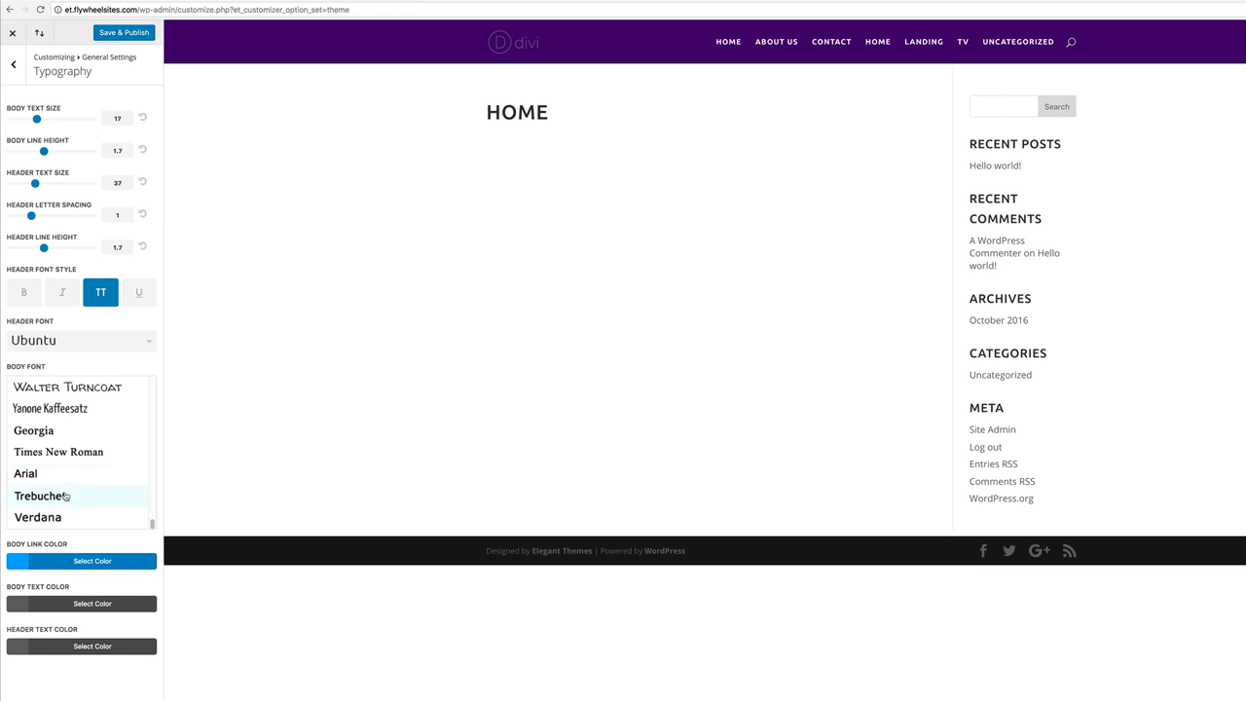
scroll(96, 496, "up", 1)
scroll(96, 497, "up", 1)
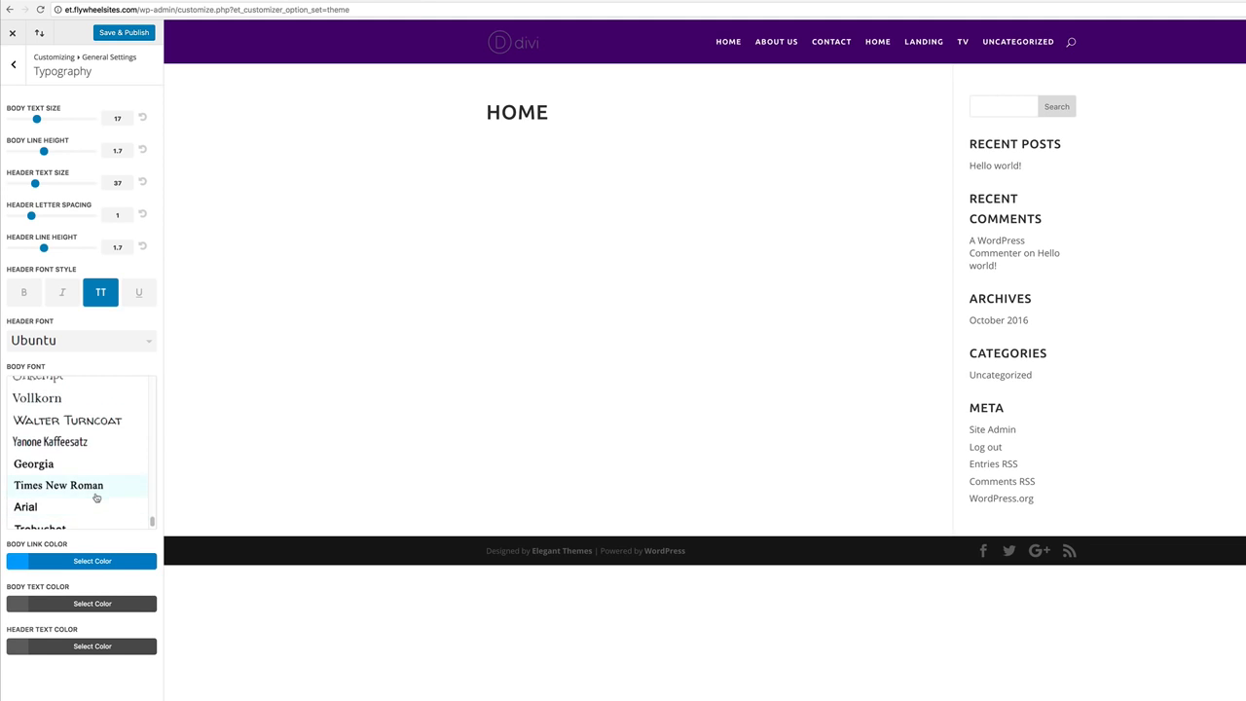
left_click(185, 403)
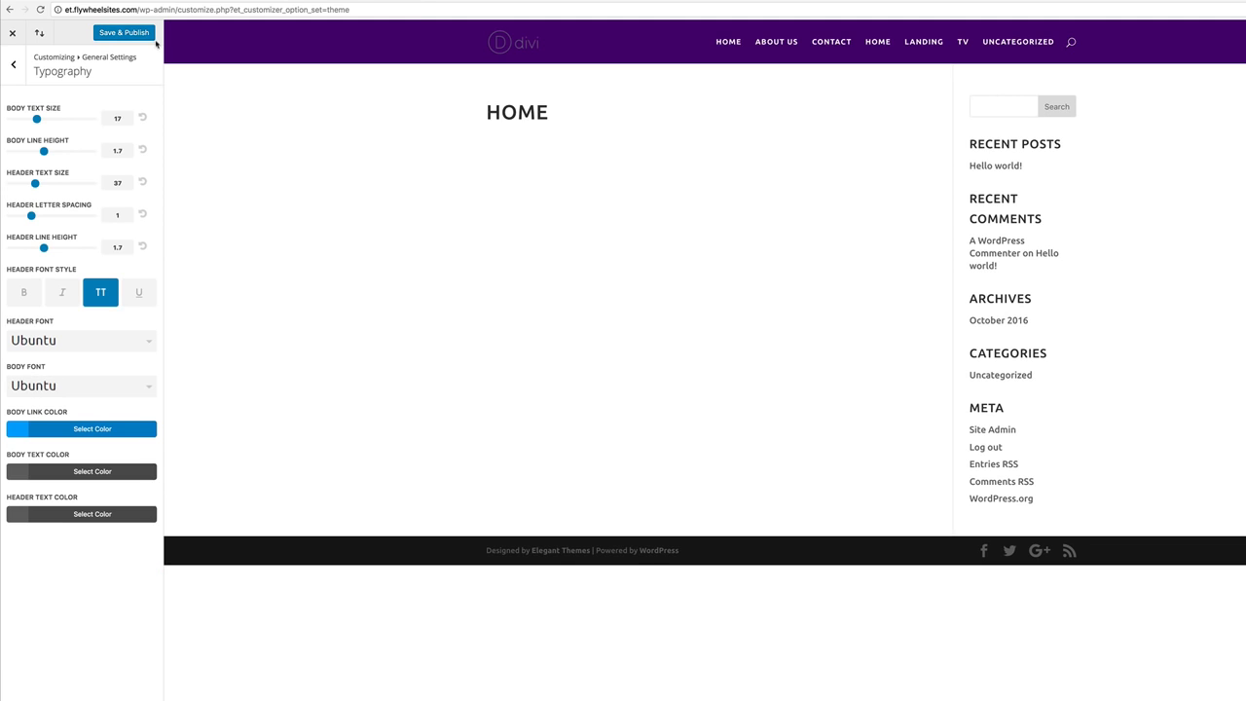
left_click(132, 36)
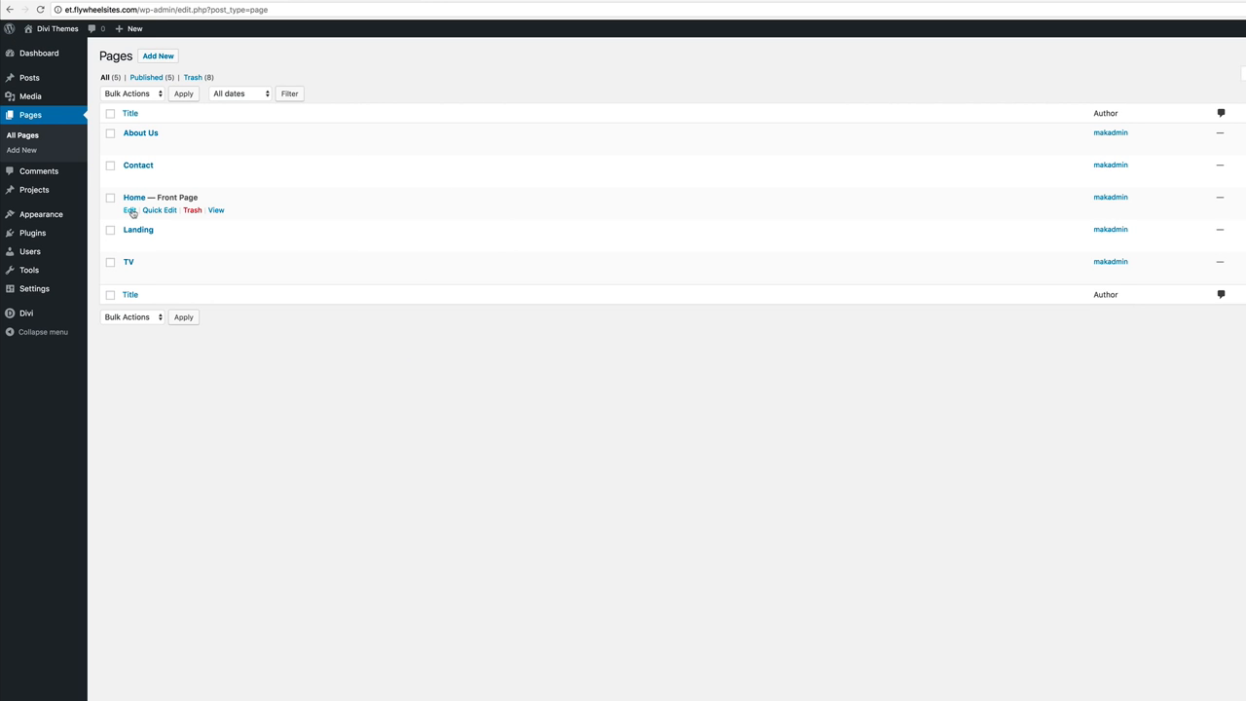
Edit the Home page, switch it to the Divi Builder, and launch the Visual Builder.
left_click(129, 210)
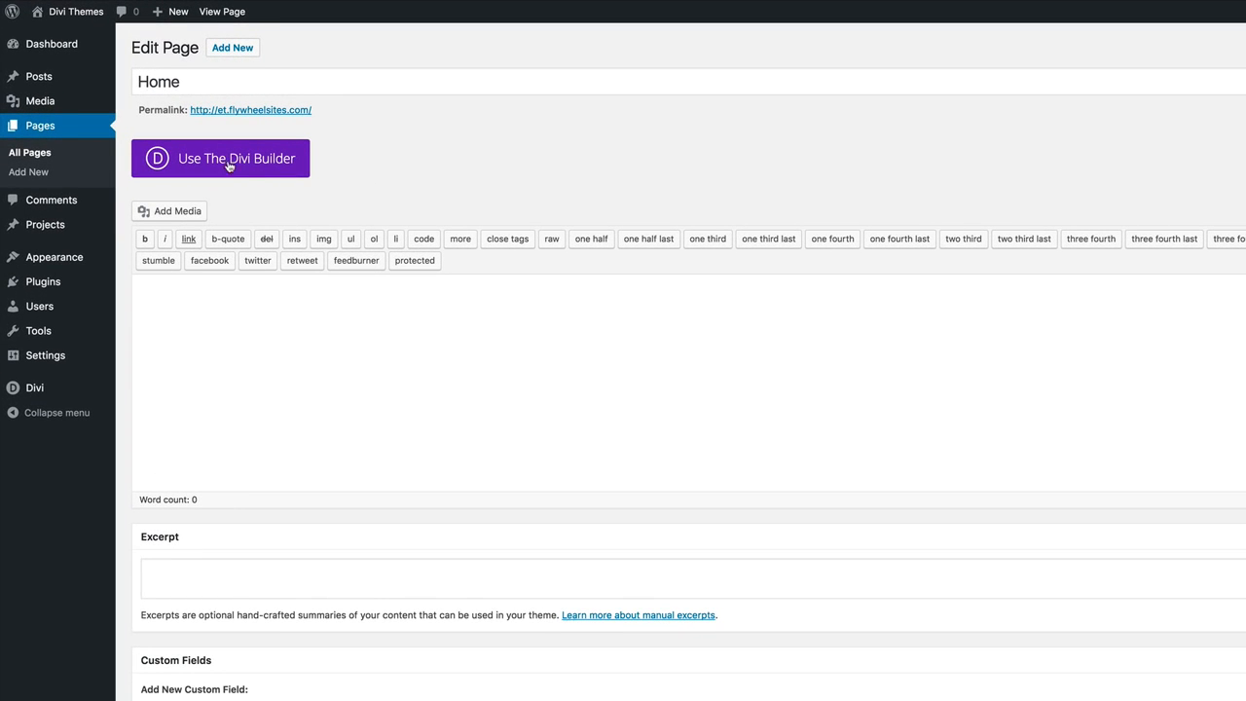
left_click(236, 163)
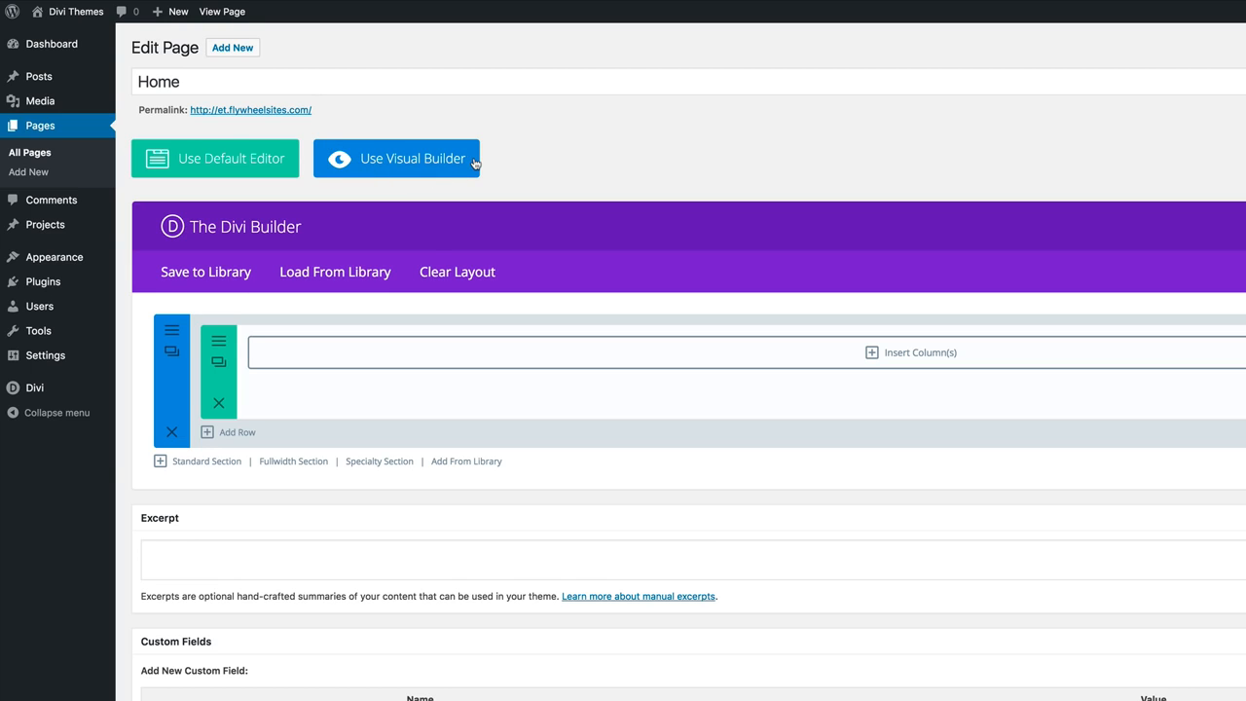
left_click(403, 161)
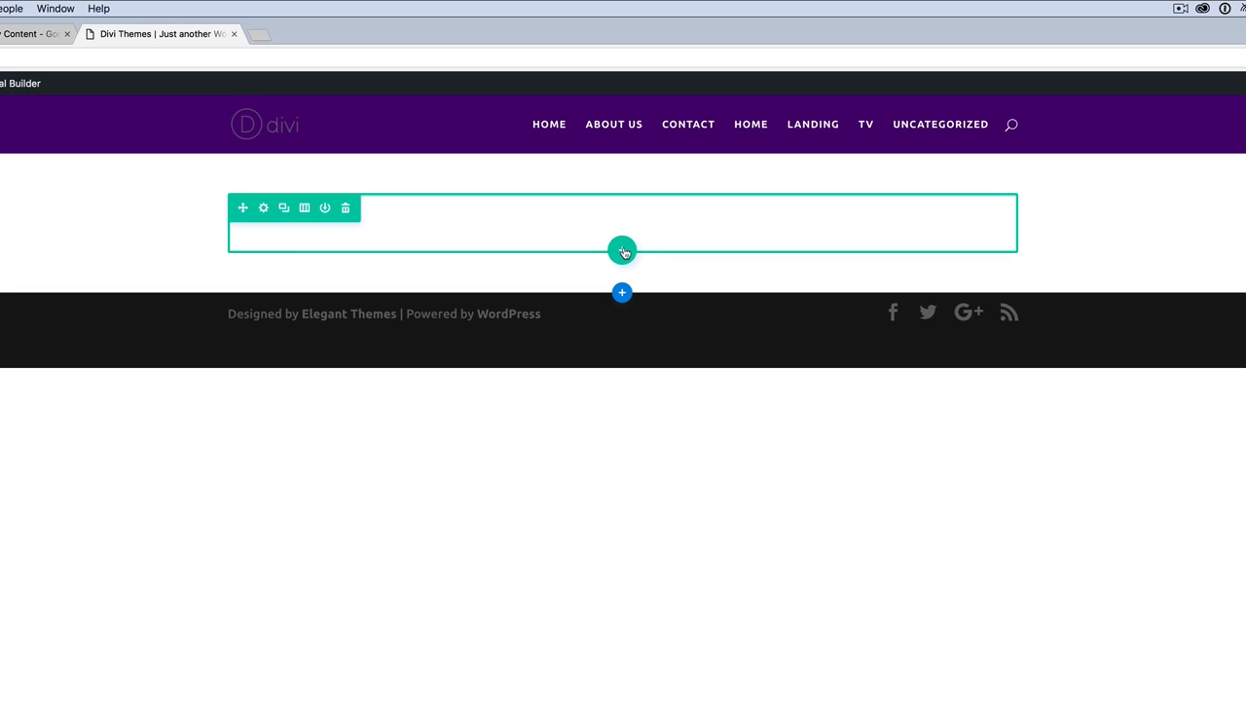
Insert a one-column row in the Home page section and add a Call To Action module.
left_click(624, 252)
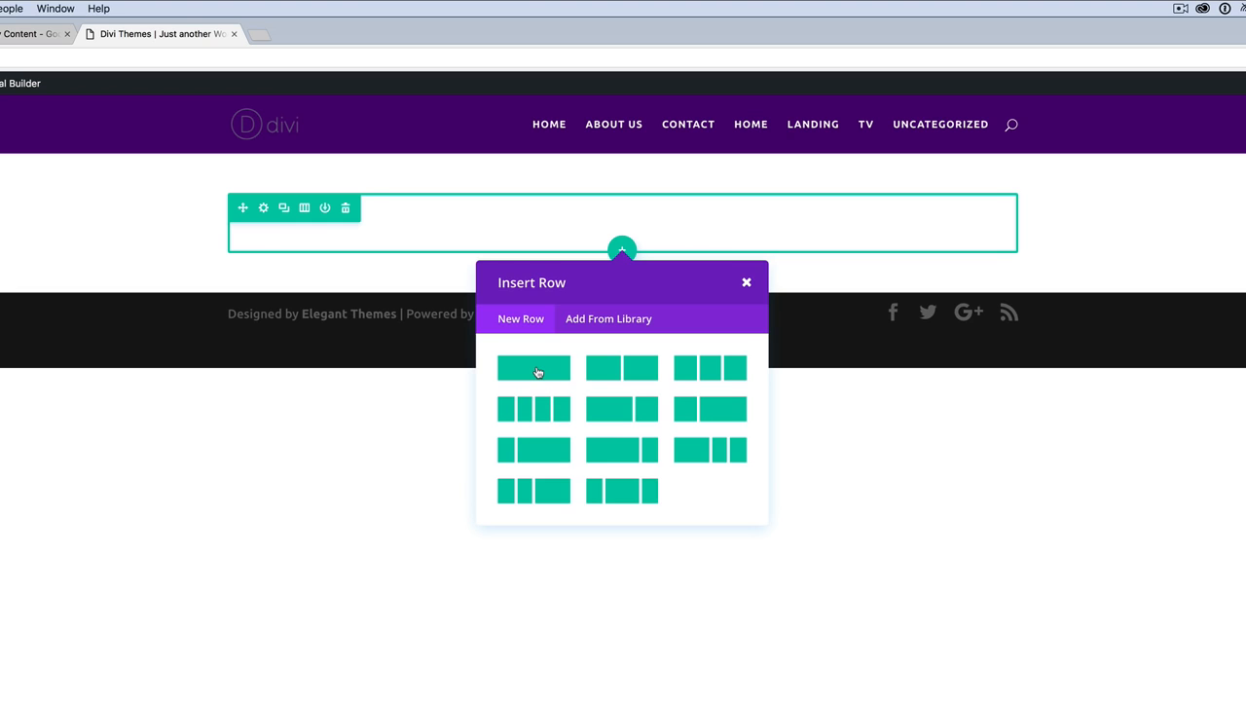
left_click(538, 373)
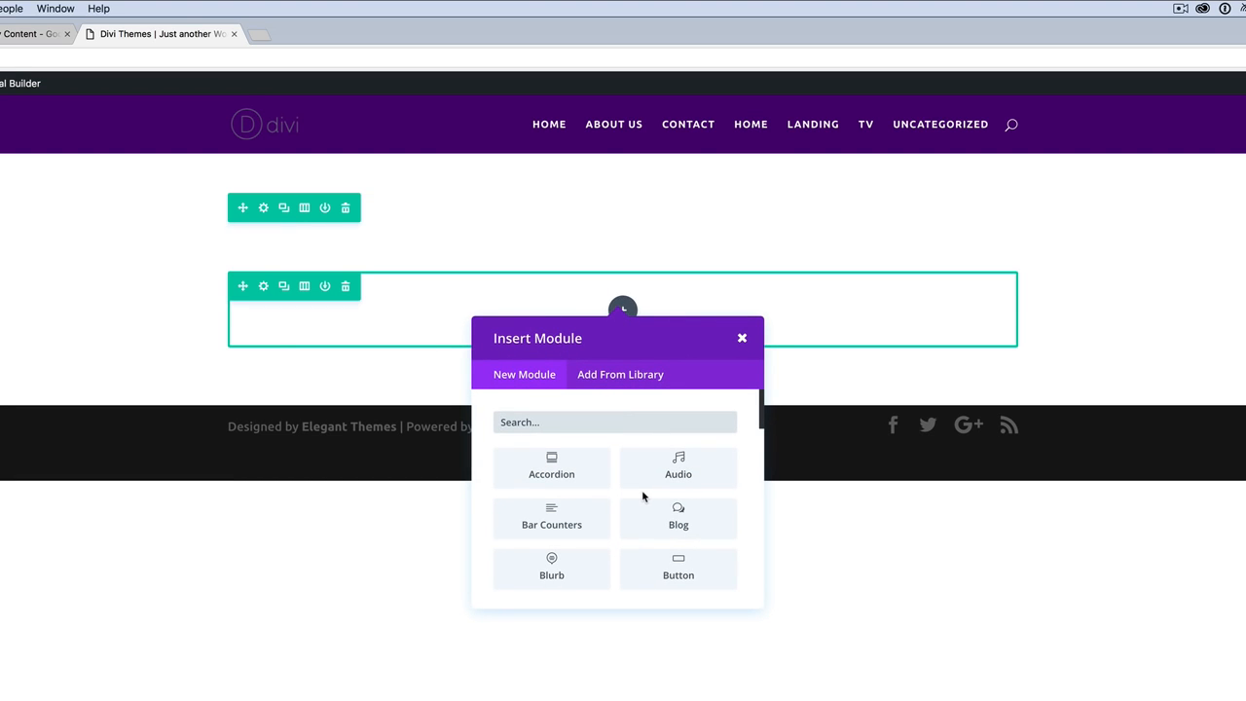
scroll(642, 496, "down", 2)
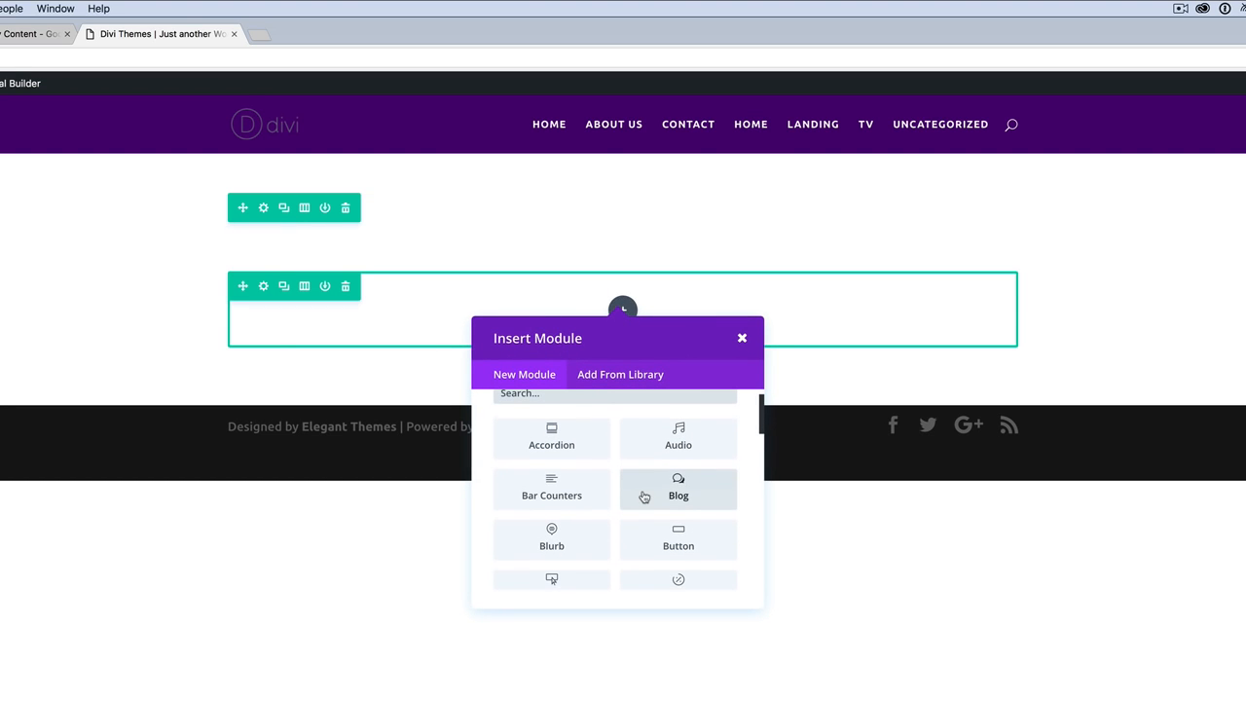
left_click(552, 568)
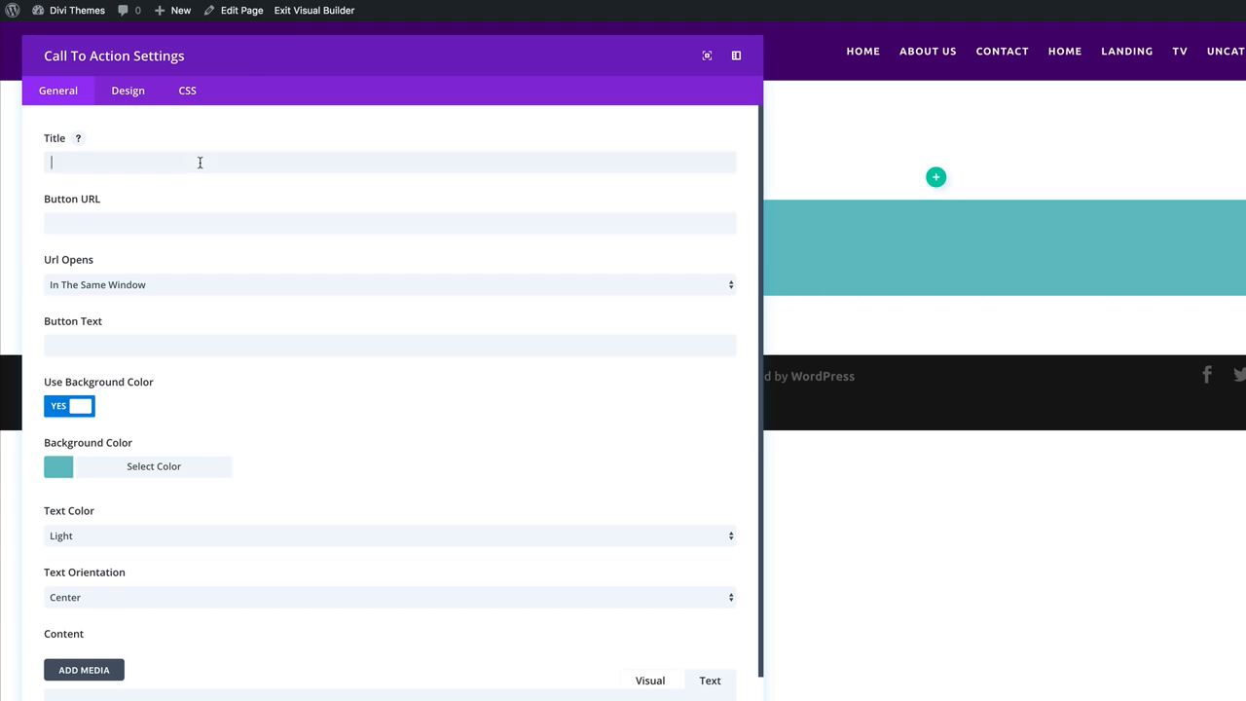
Set the title 'Header goes here', button URL '#' and button text 'Button text'.
left_click(199, 162)
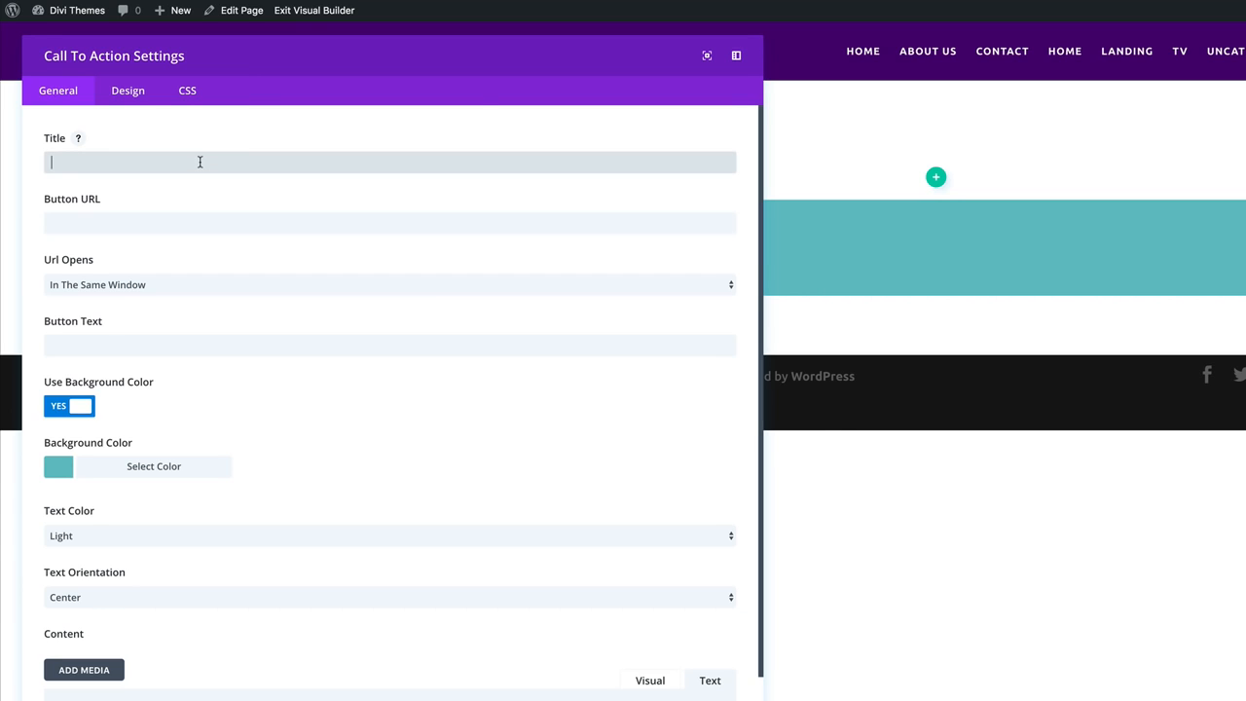
type("He")
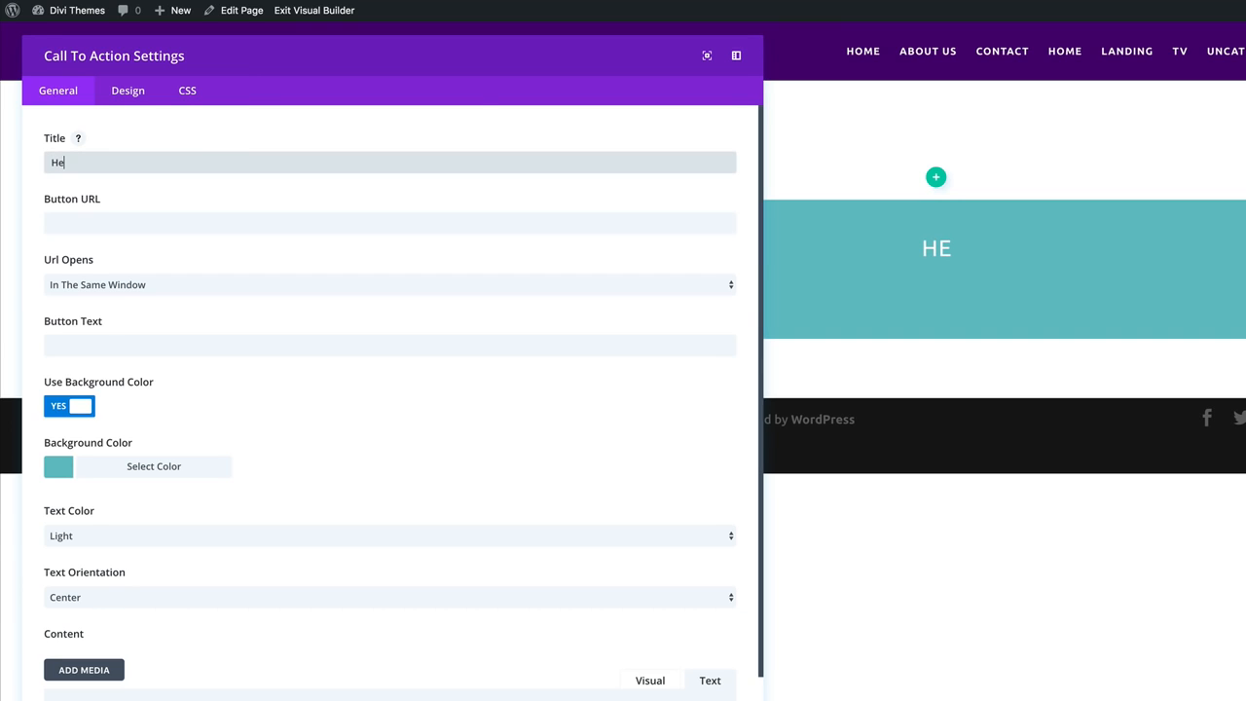
type("ader")
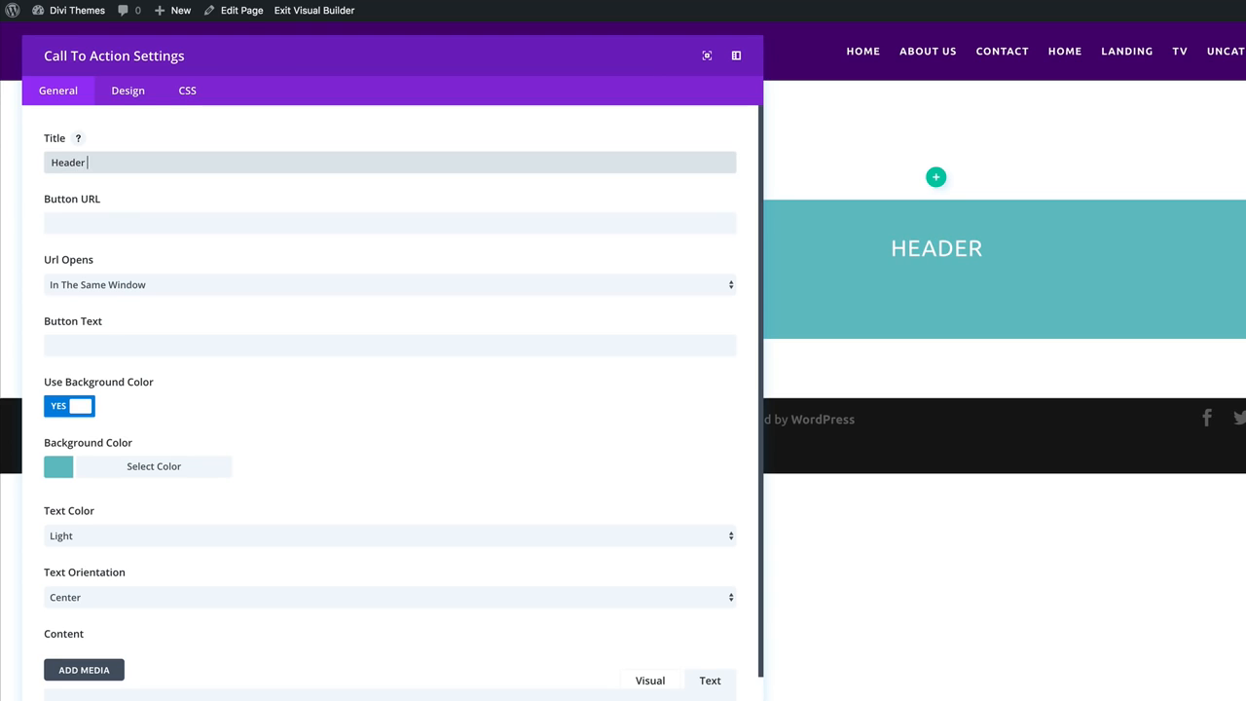
type(" goes")
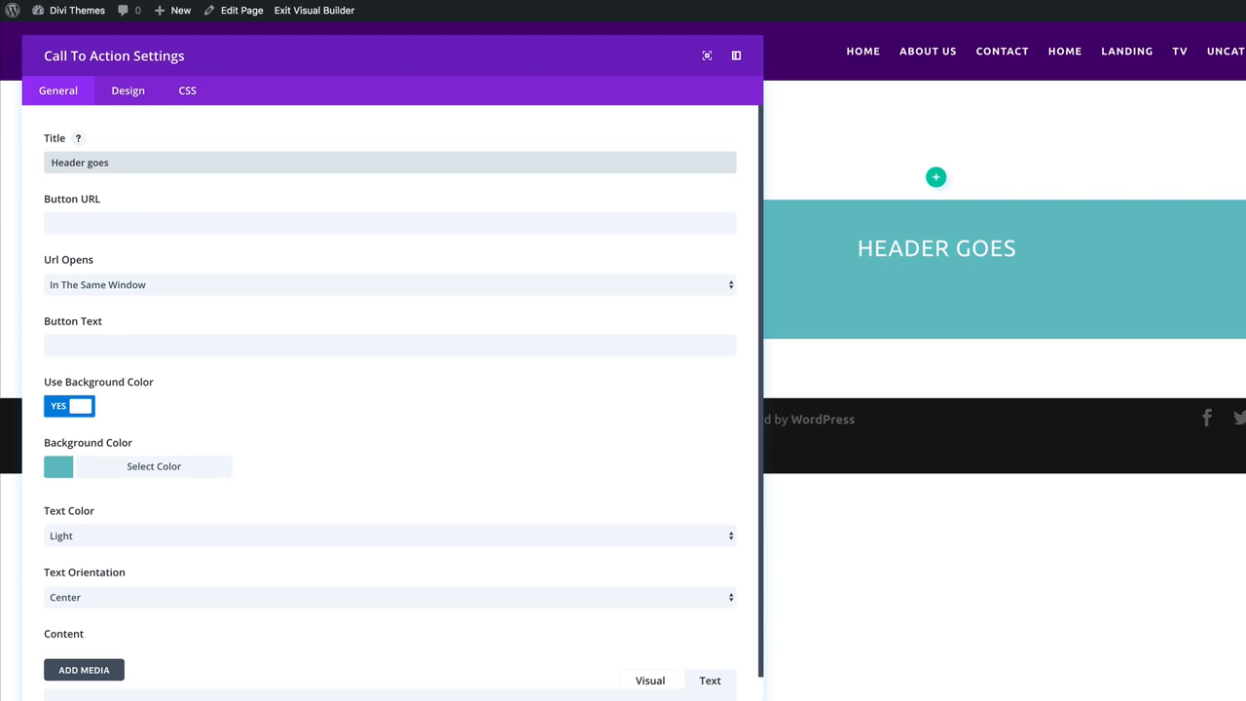
type(" here")
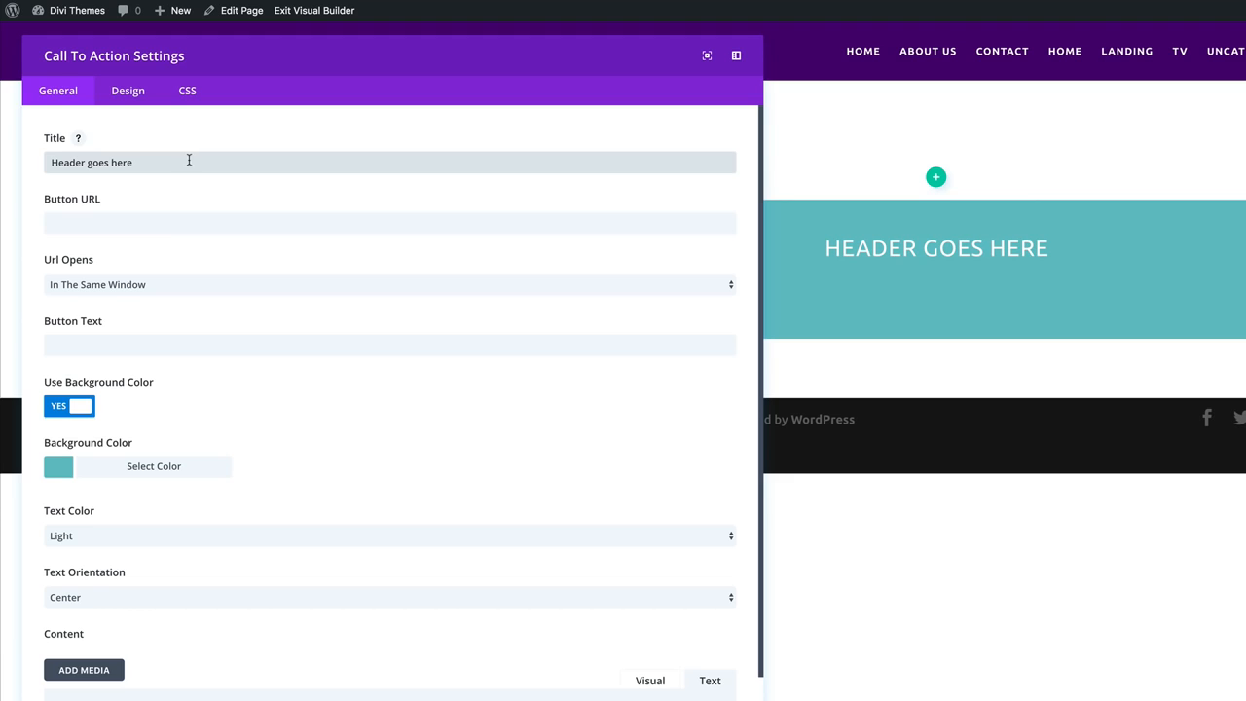
left_click(124, 222)
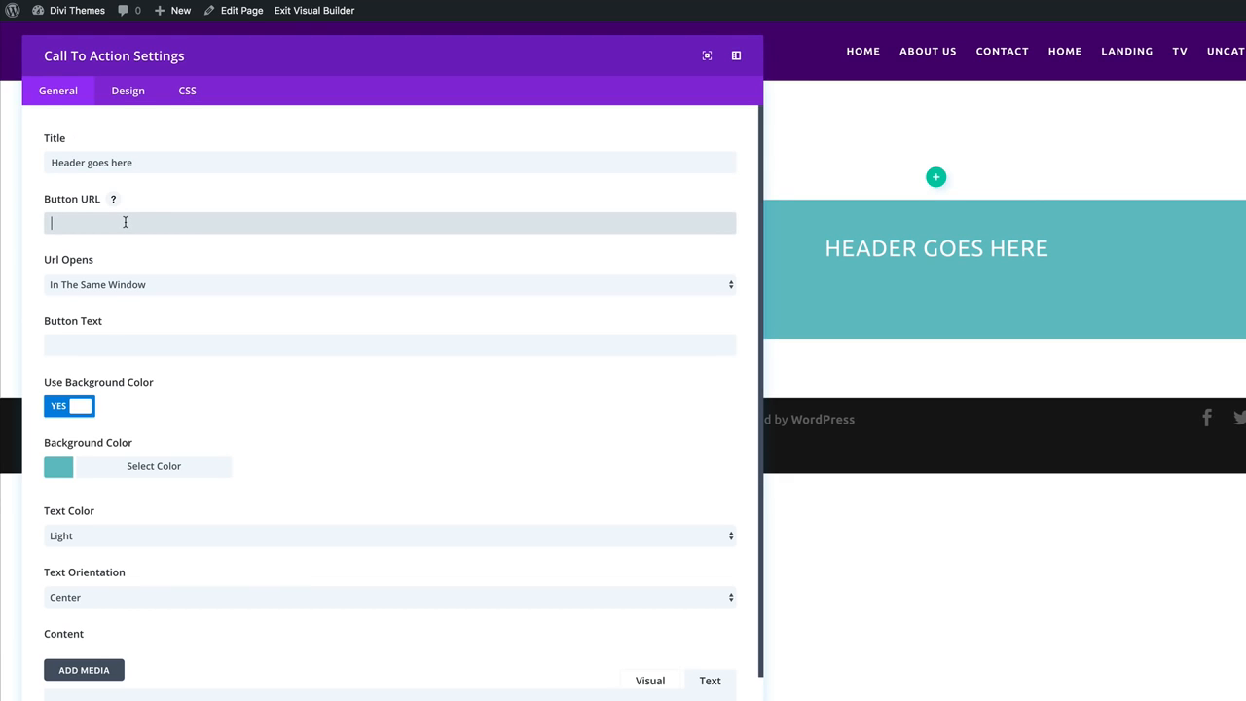
type("#")
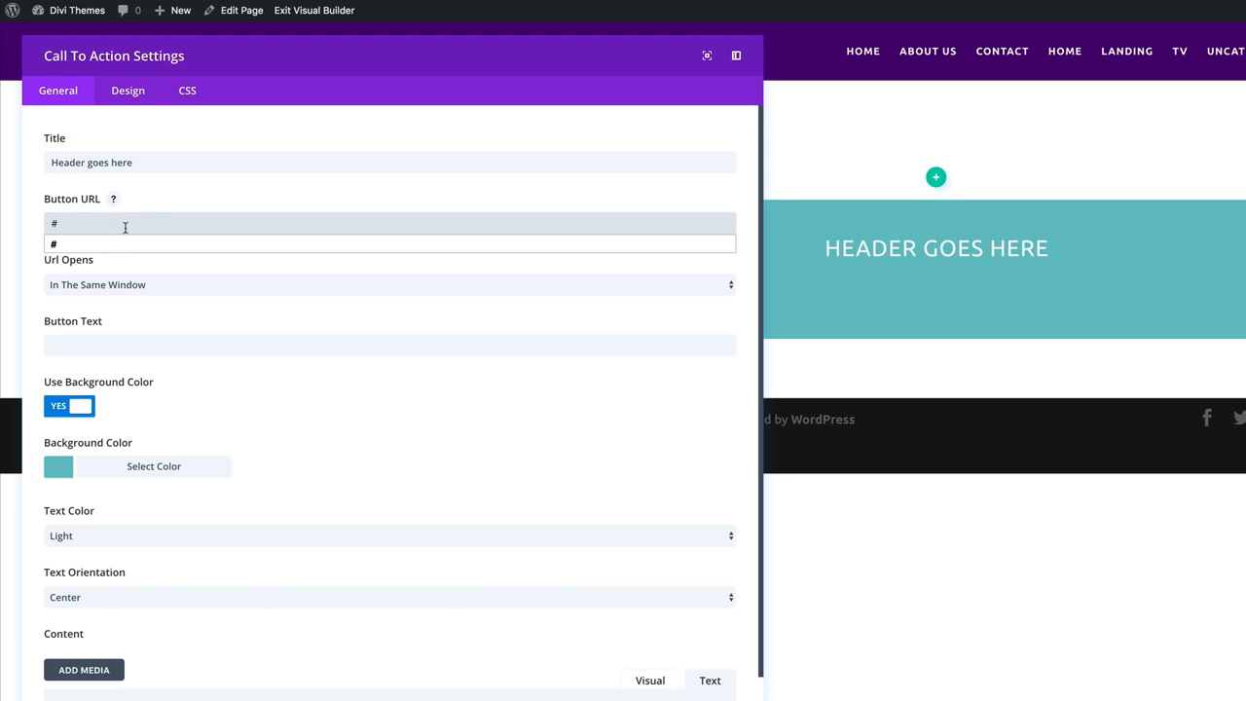
left_click(118, 241)
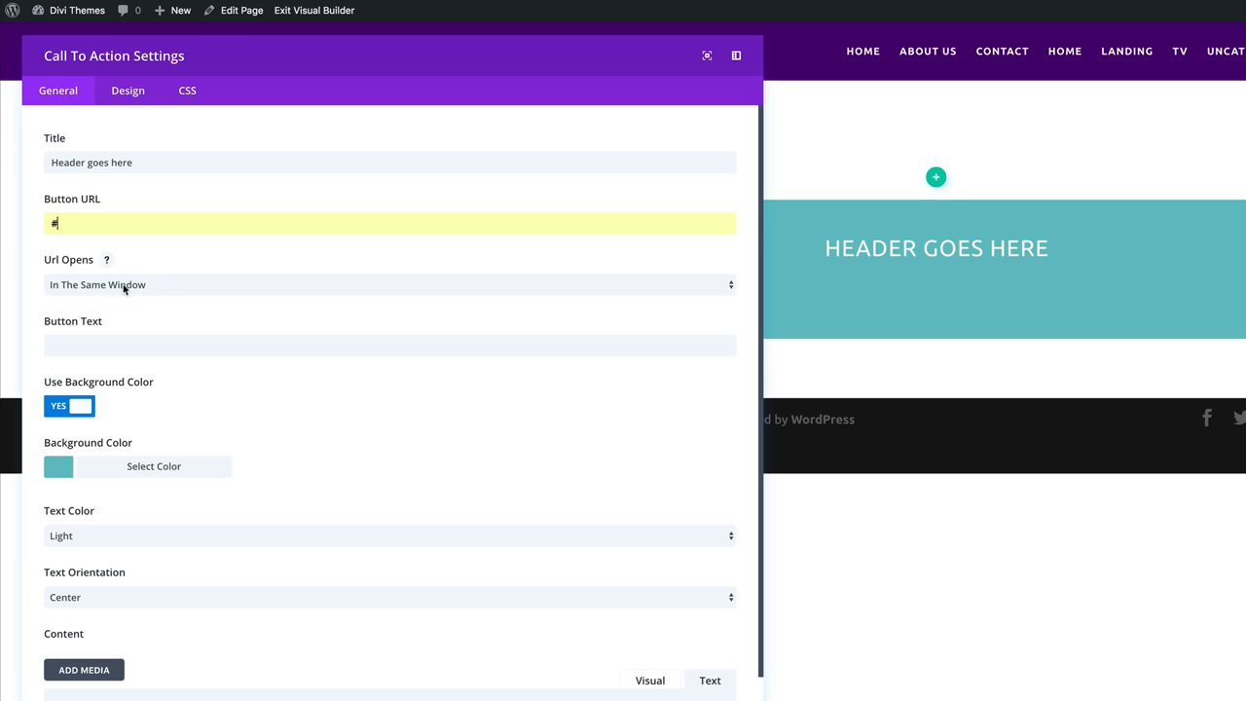
left_click(102, 348)
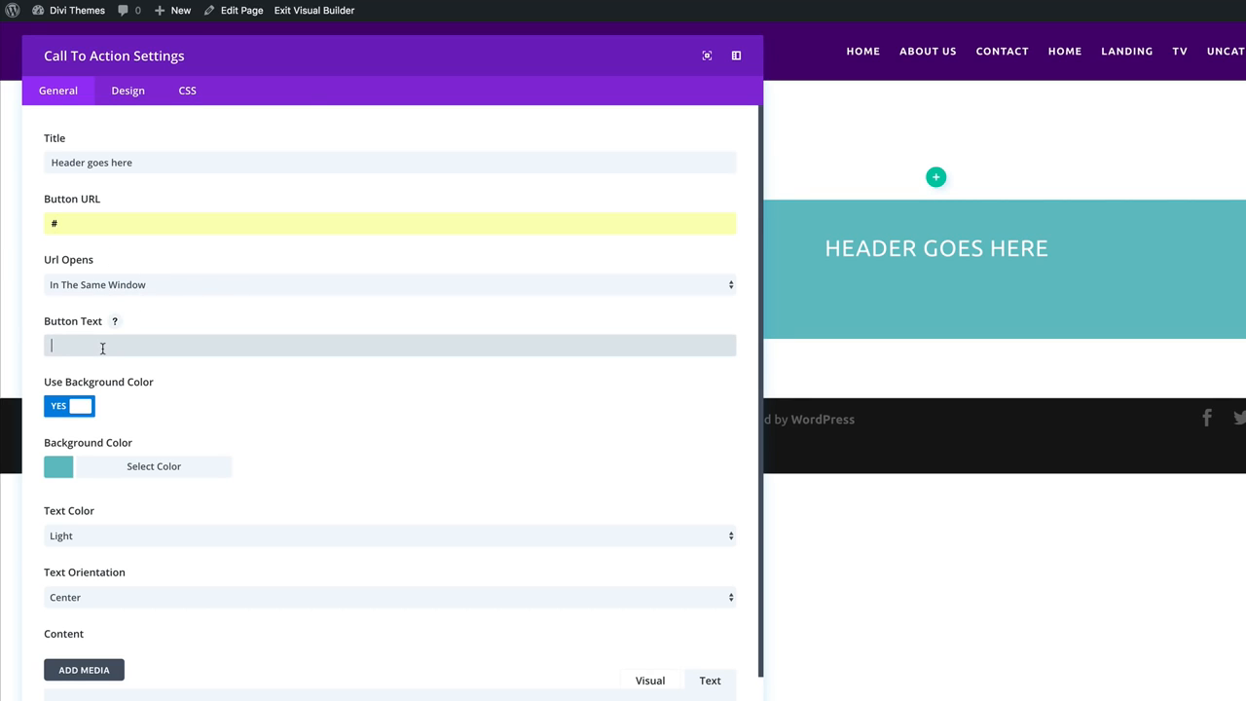
type("buto")
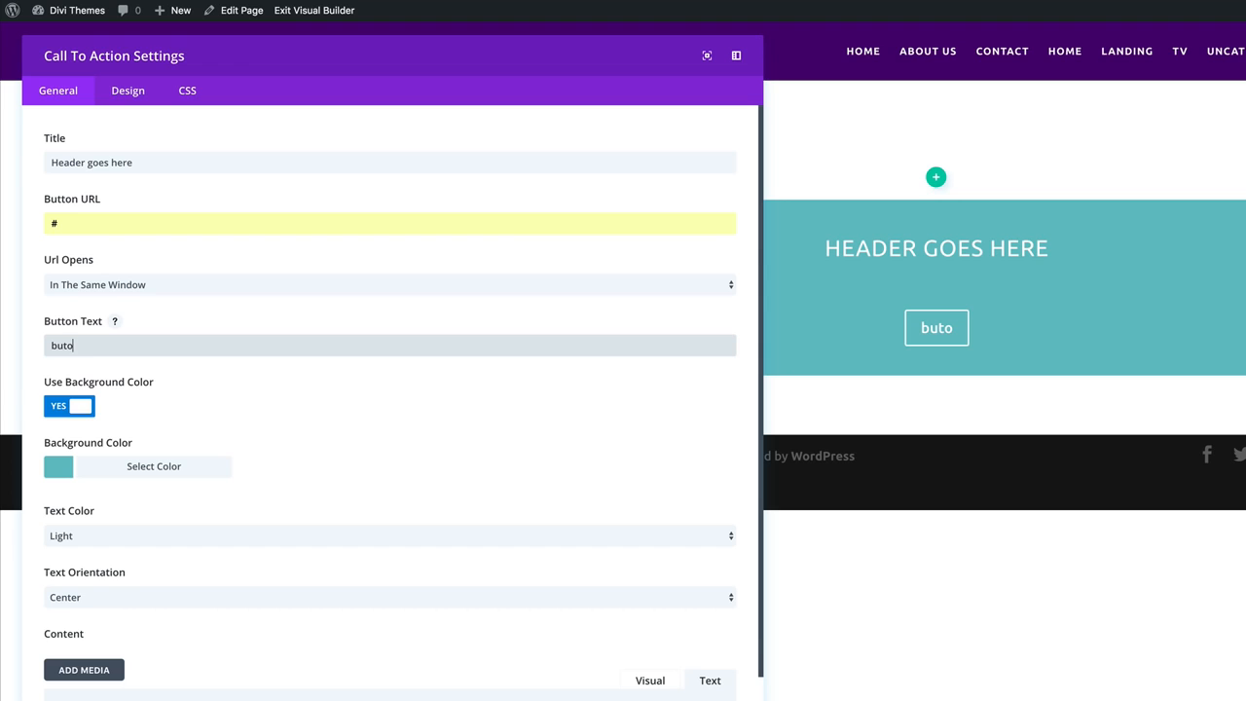
key("BackSpace")
type("ton ")
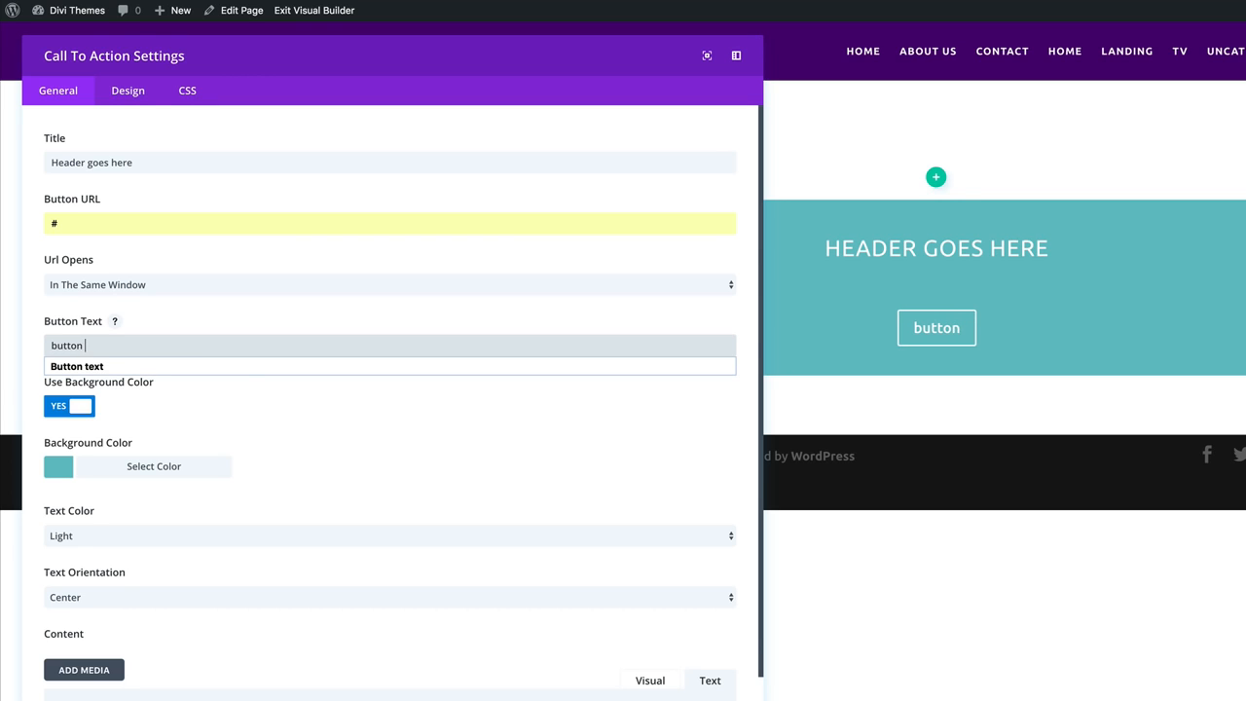
type("text")
left_click(99, 365)
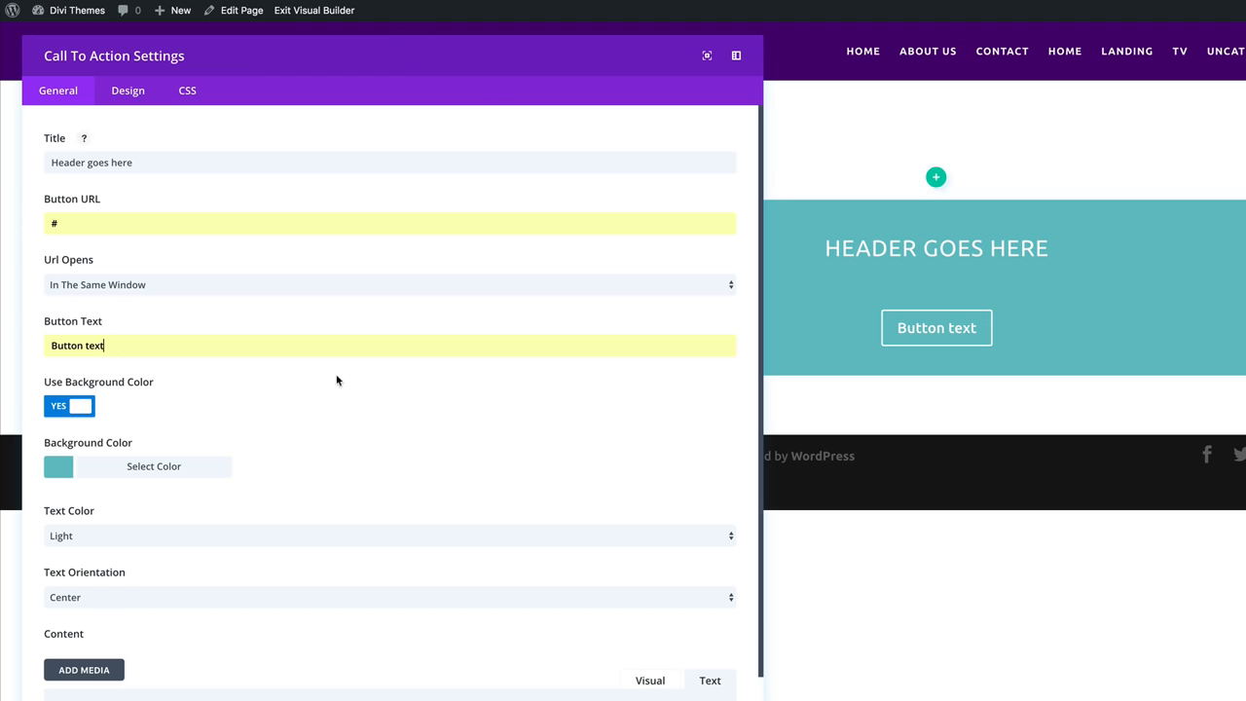
Set the text colour to Dark and make the background fully transparent.
left_click(72, 539)
left_click(68, 553)
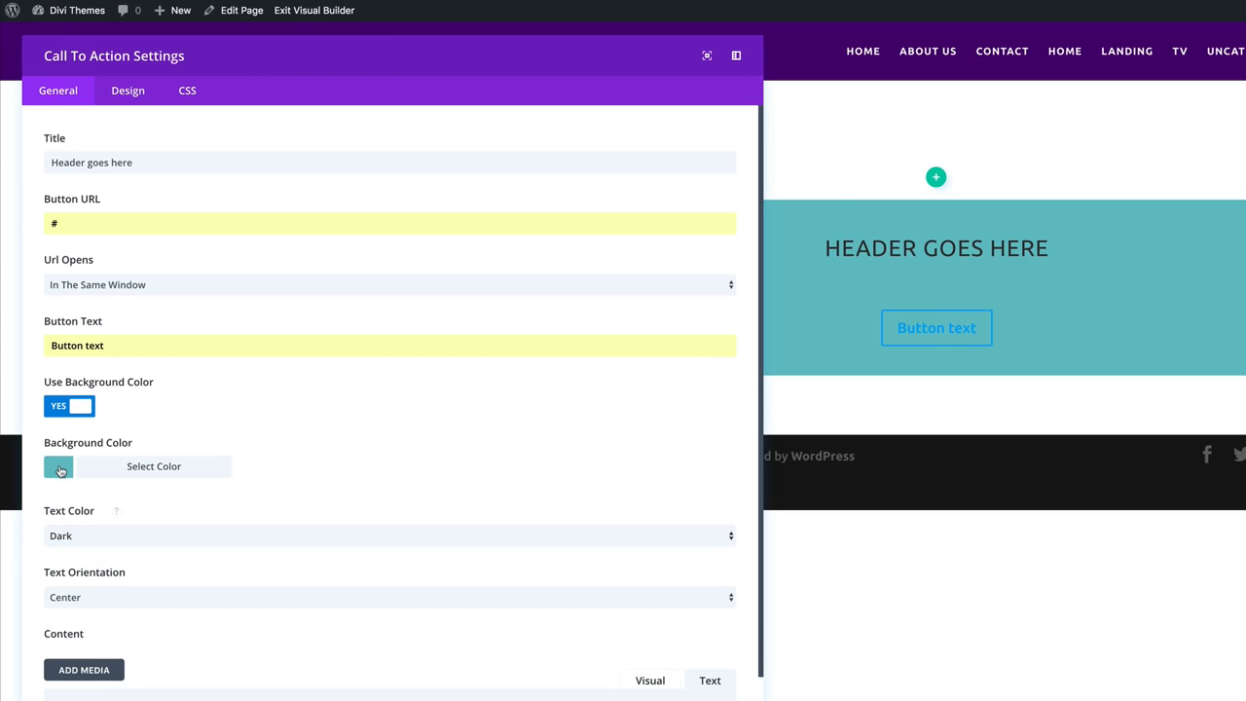
left_click(60, 469)
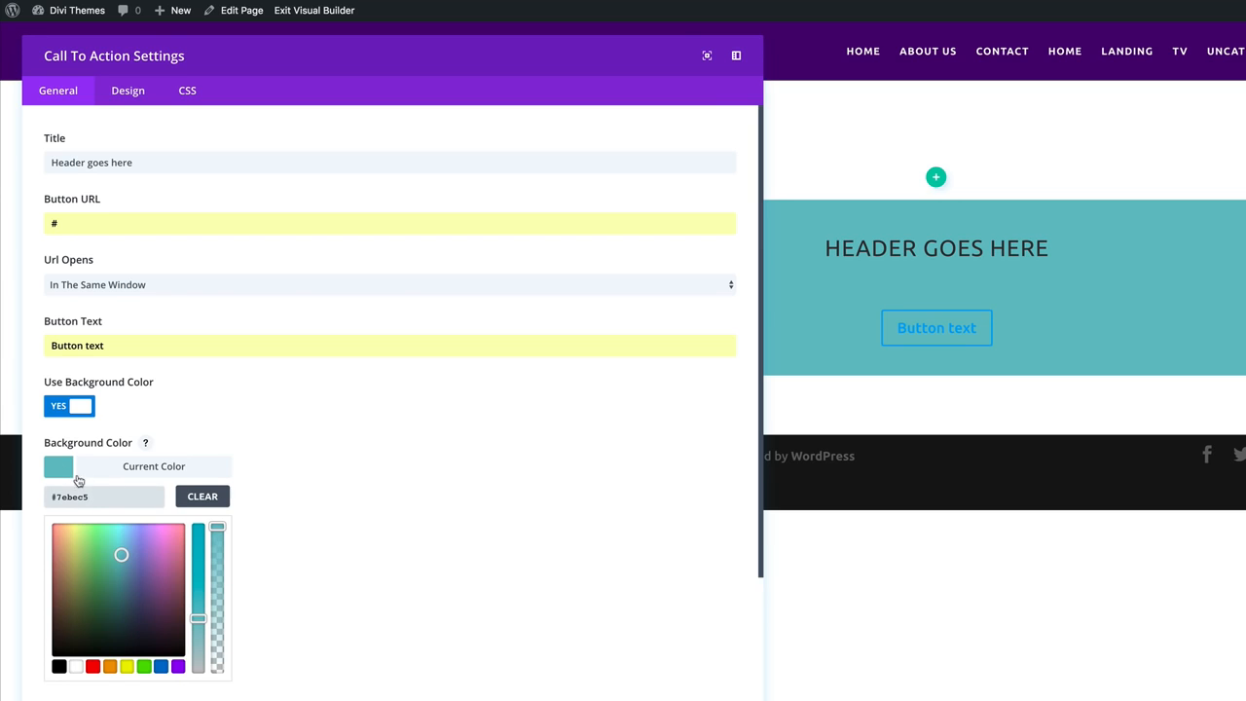
left_click(61, 469)
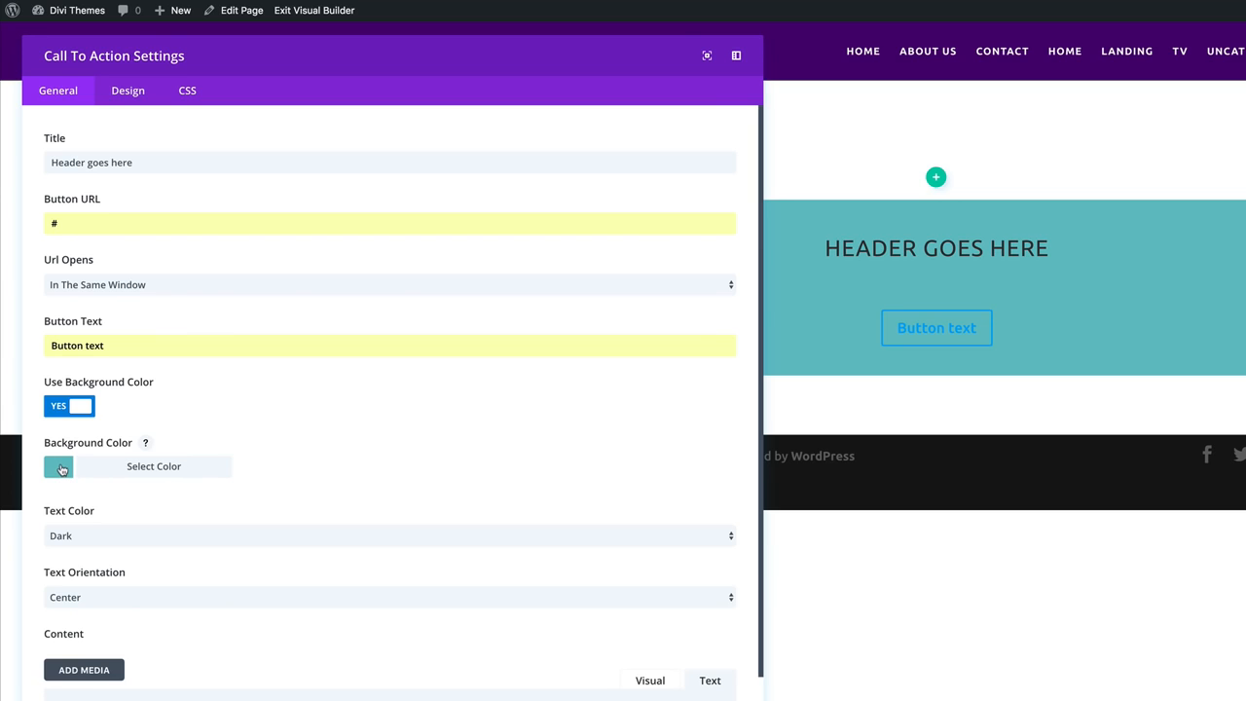
left_click(60, 469)
left_click(76, 665)
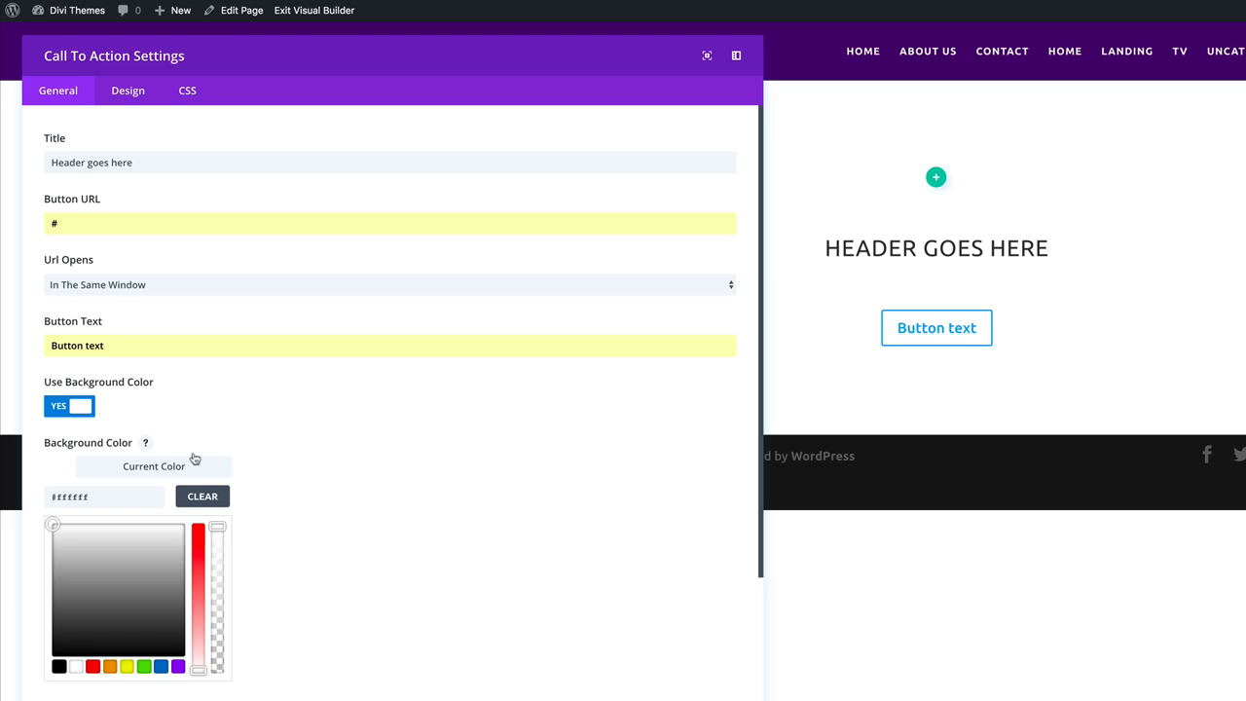
left_click(63, 472)
left_click(62, 472)
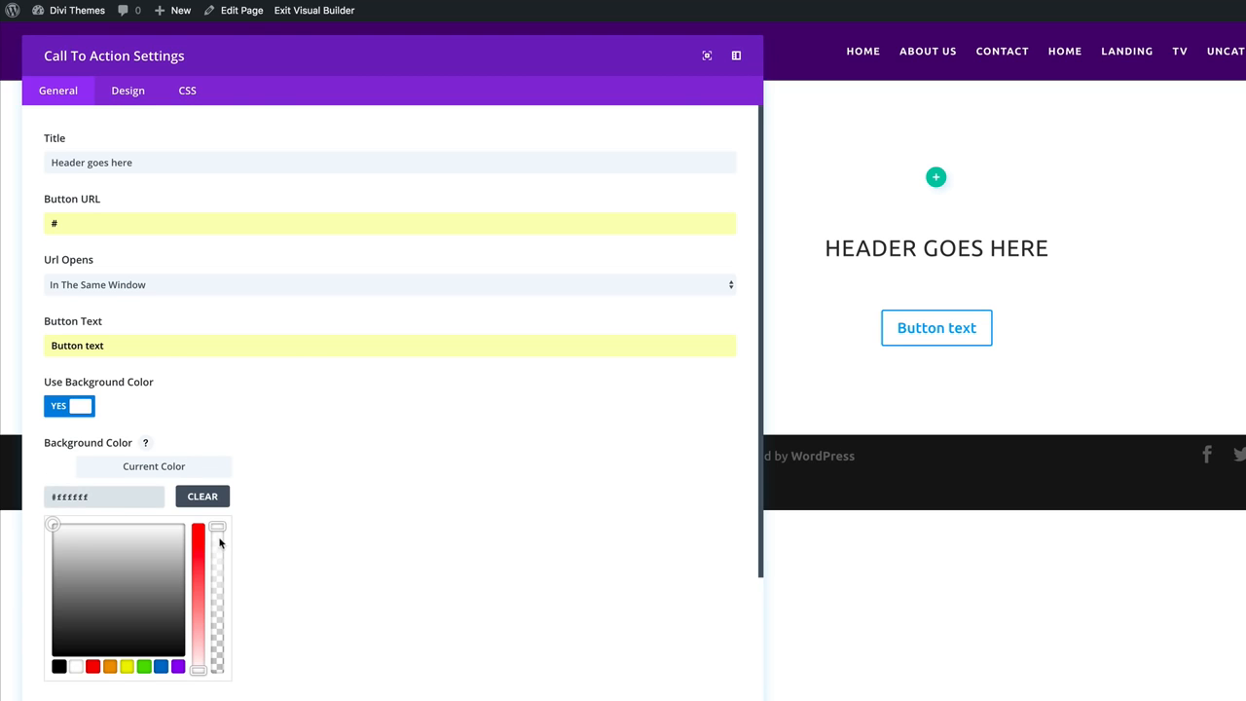
left_click_drag(217, 528, 231, 694)
Paste the Lorem ipsum placeholder text into the body content.
scroll(231, 584, "down", 4)
left_click(114, 539)
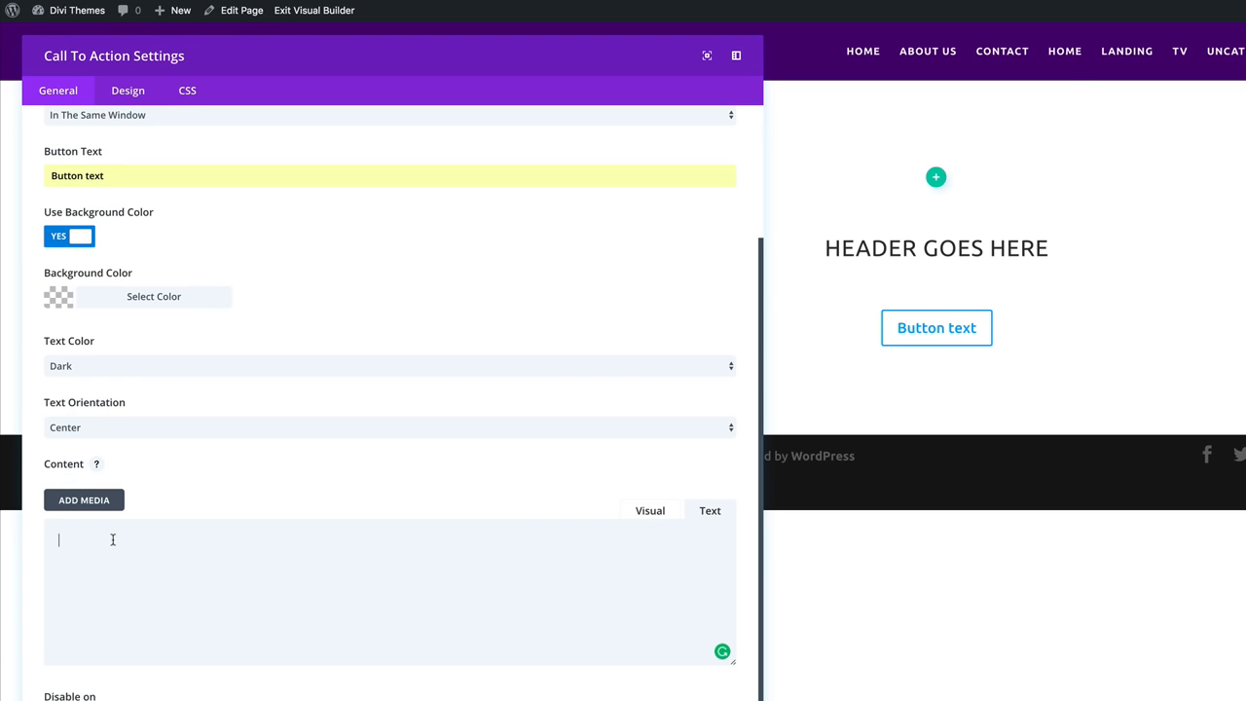
type("Lorem ipsum dolor sit amet, consectetuer adipiscing elit. Donec odio. Quisque volutpat mattis eros. Nullam malesuada erat ut turpis. Suspendisse urna nibh, viverra non, semper suscipit, posuere a, pede.")
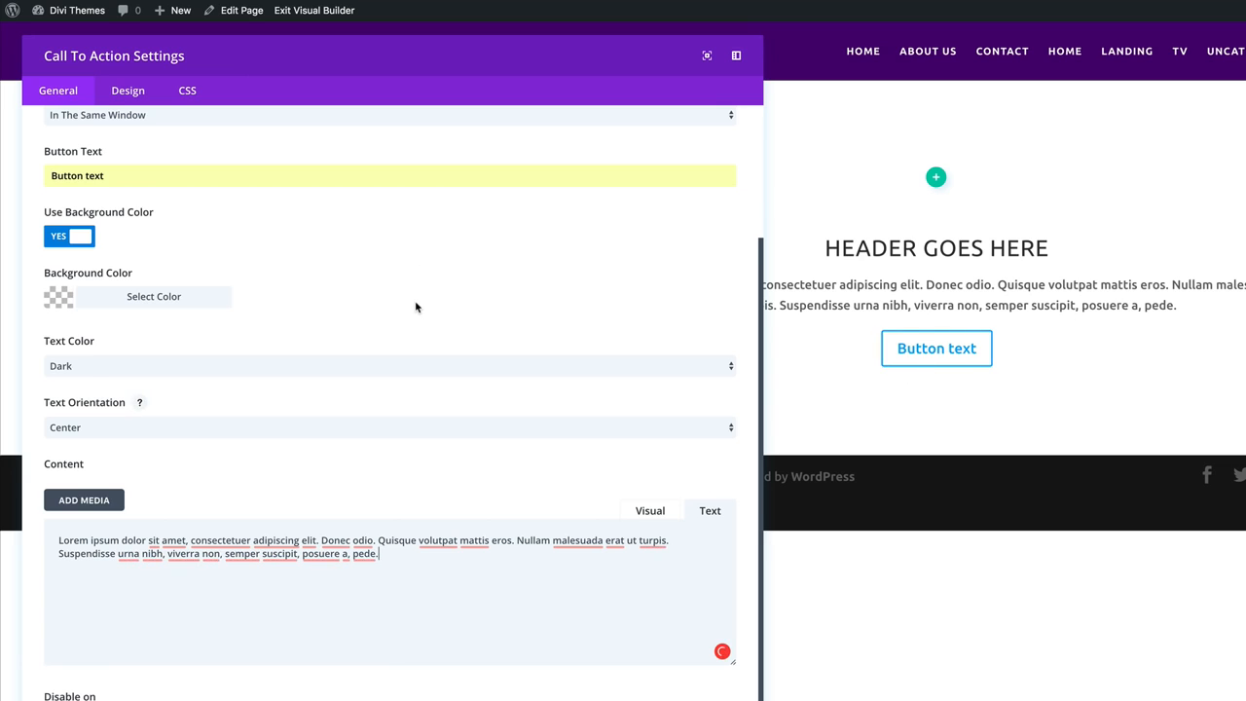
scroll(417, 301, "up", 3)
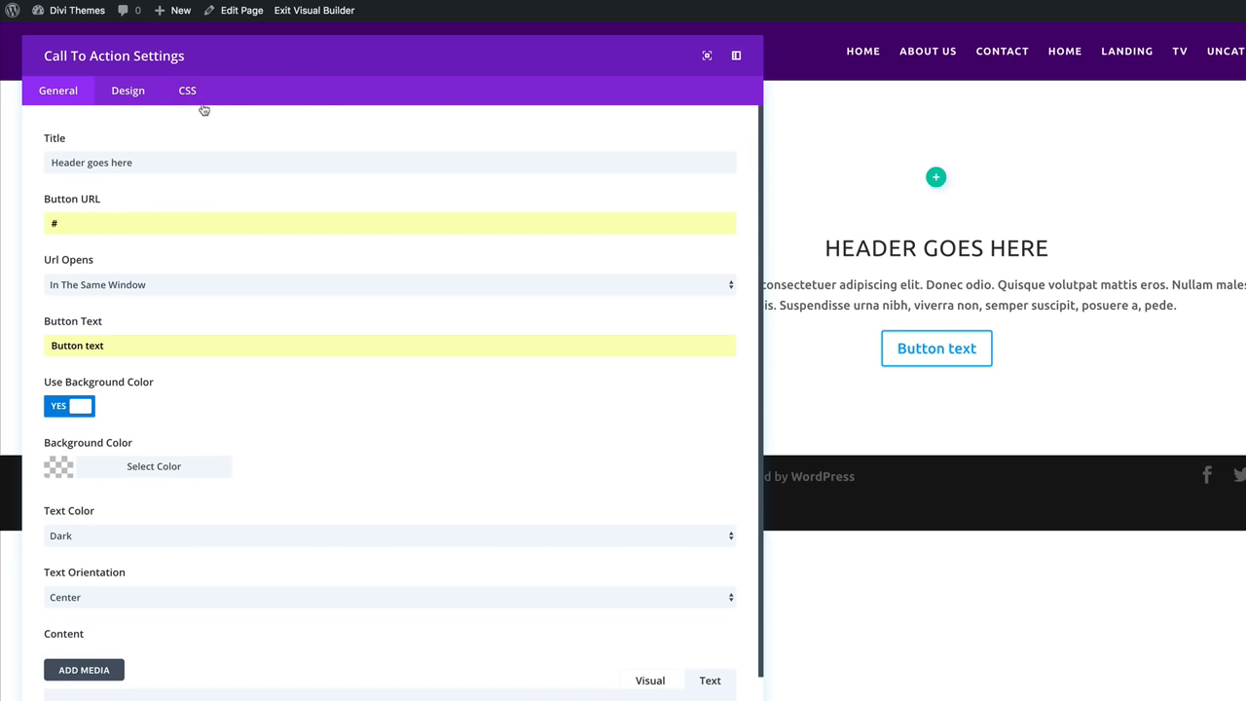
Set the call to action's Max Width to 800 in the Design tab and save.
left_click(127, 91)
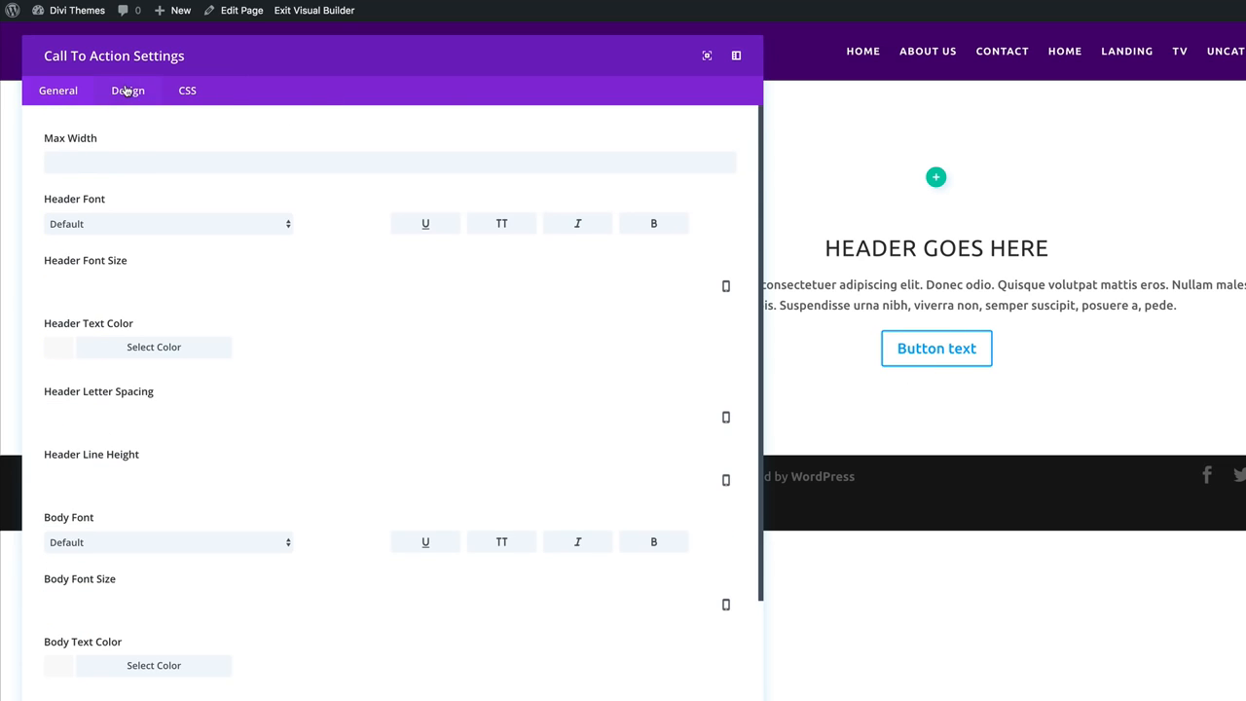
left_click(158, 163)
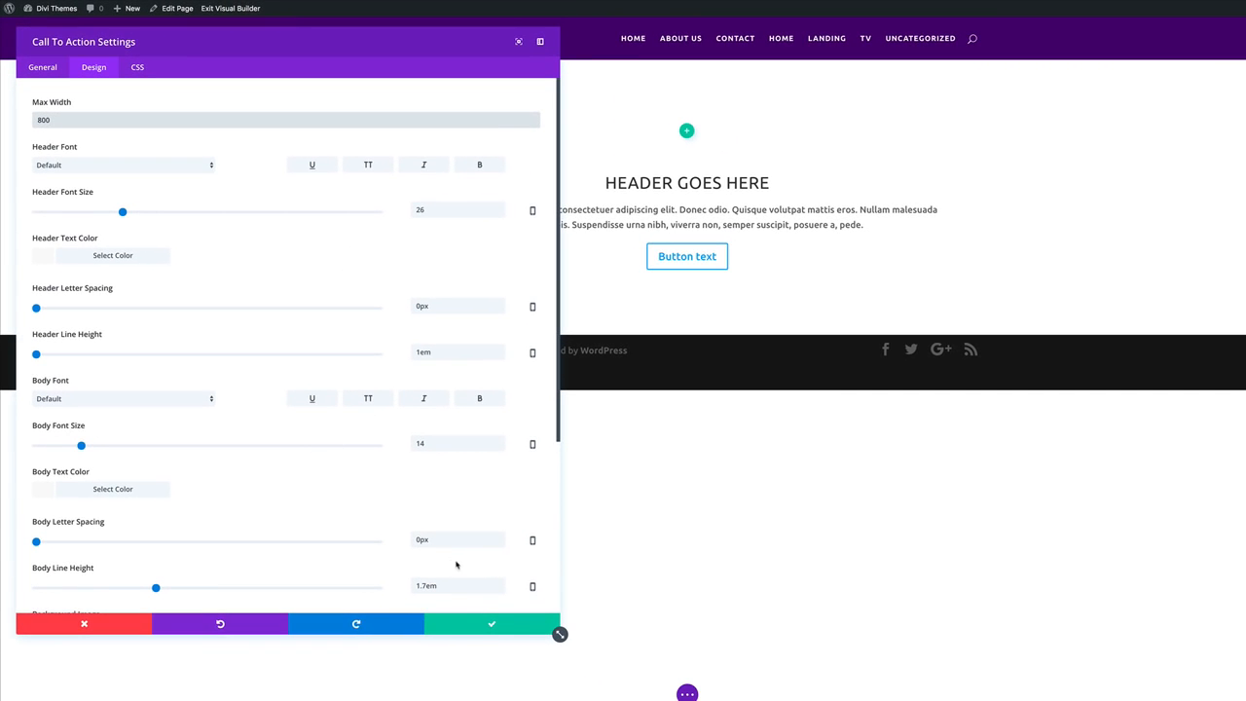
left_click(491, 626)
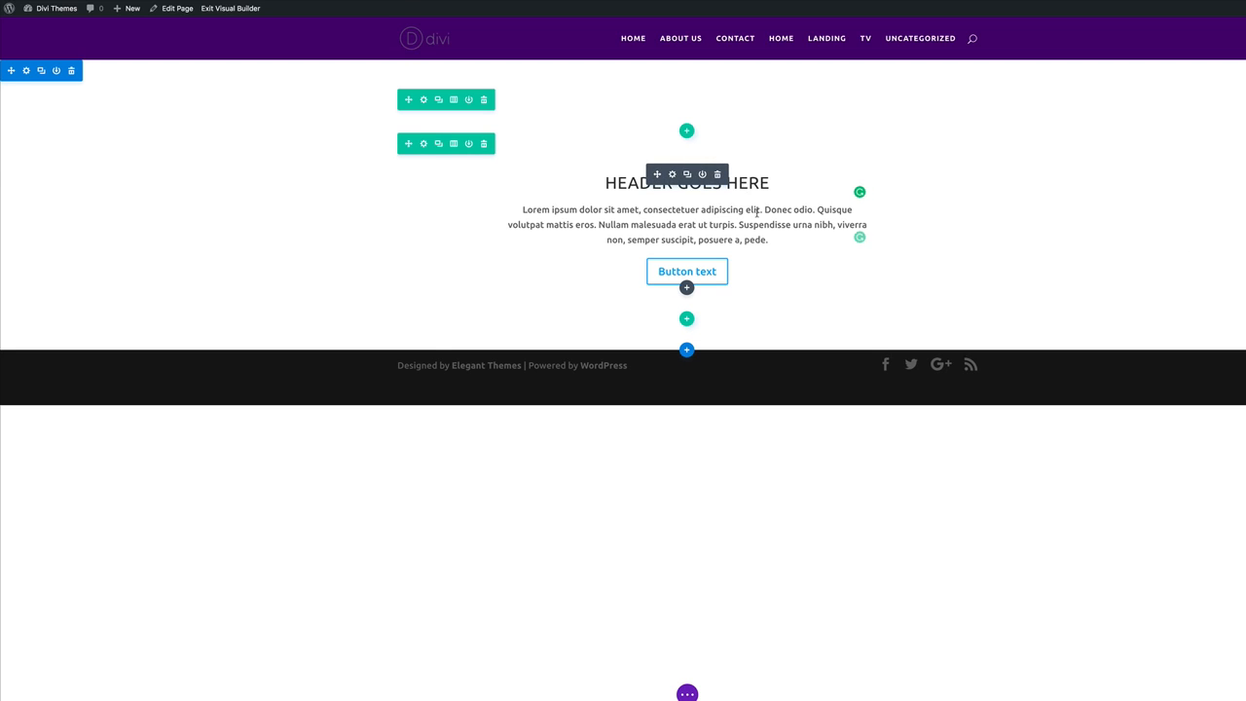
Delete the empty row and give the section a light grey #cecece background, then save.
left_click(484, 100)
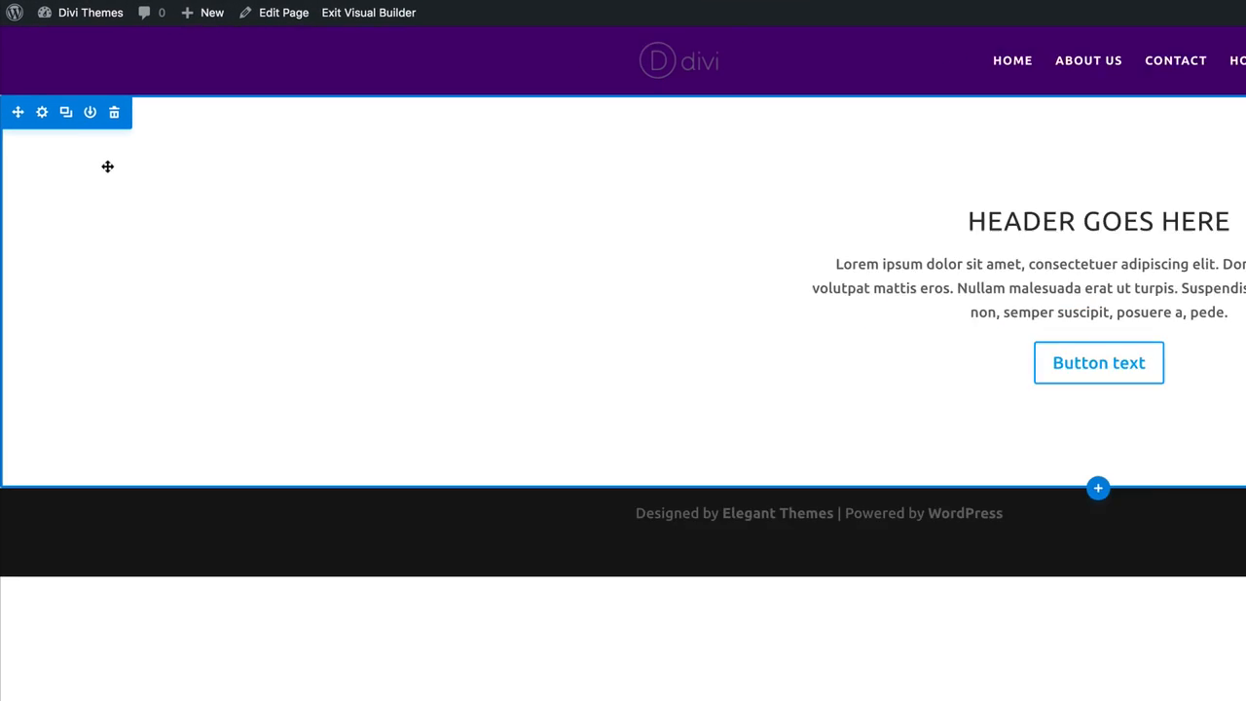
left_click(44, 116)
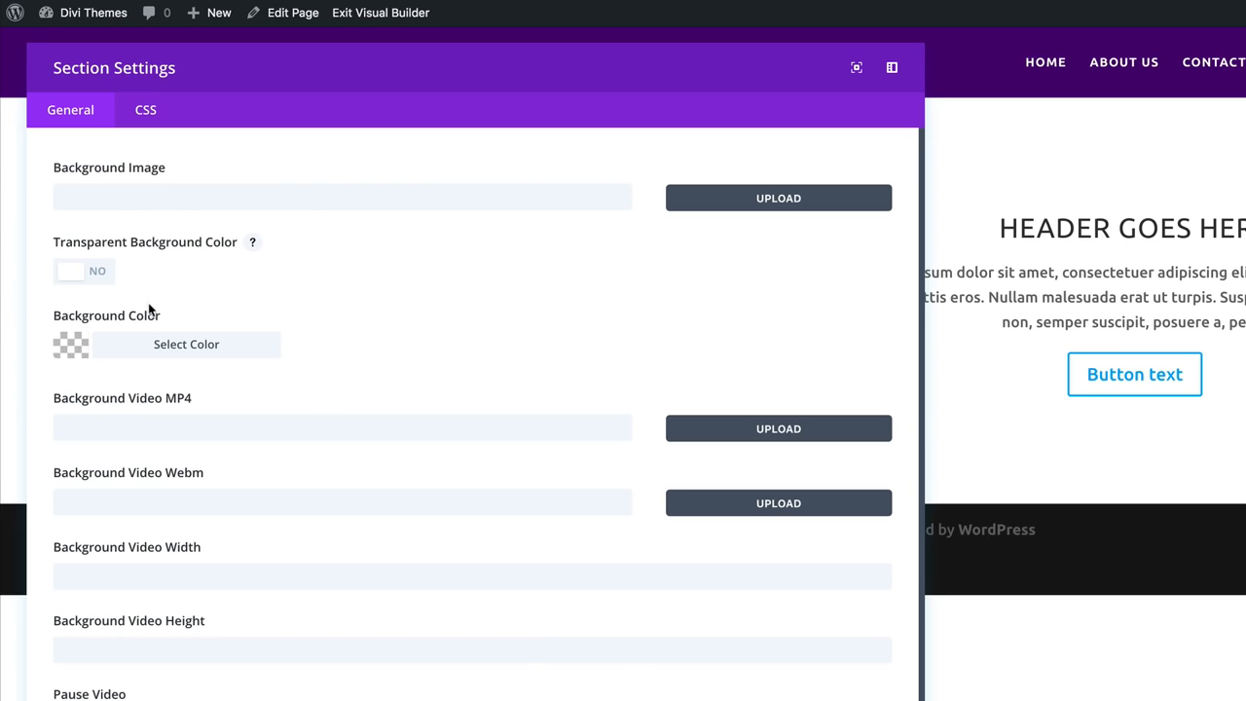
left_click(76, 348)
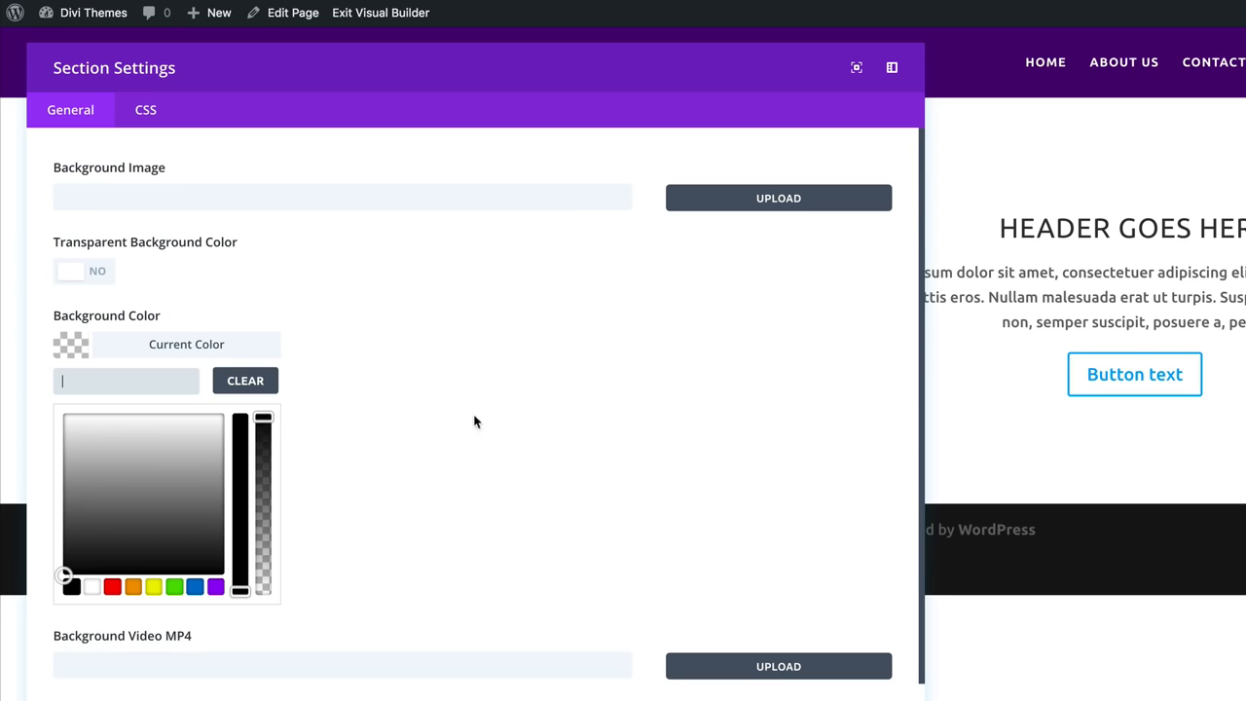
left_click(92, 588)
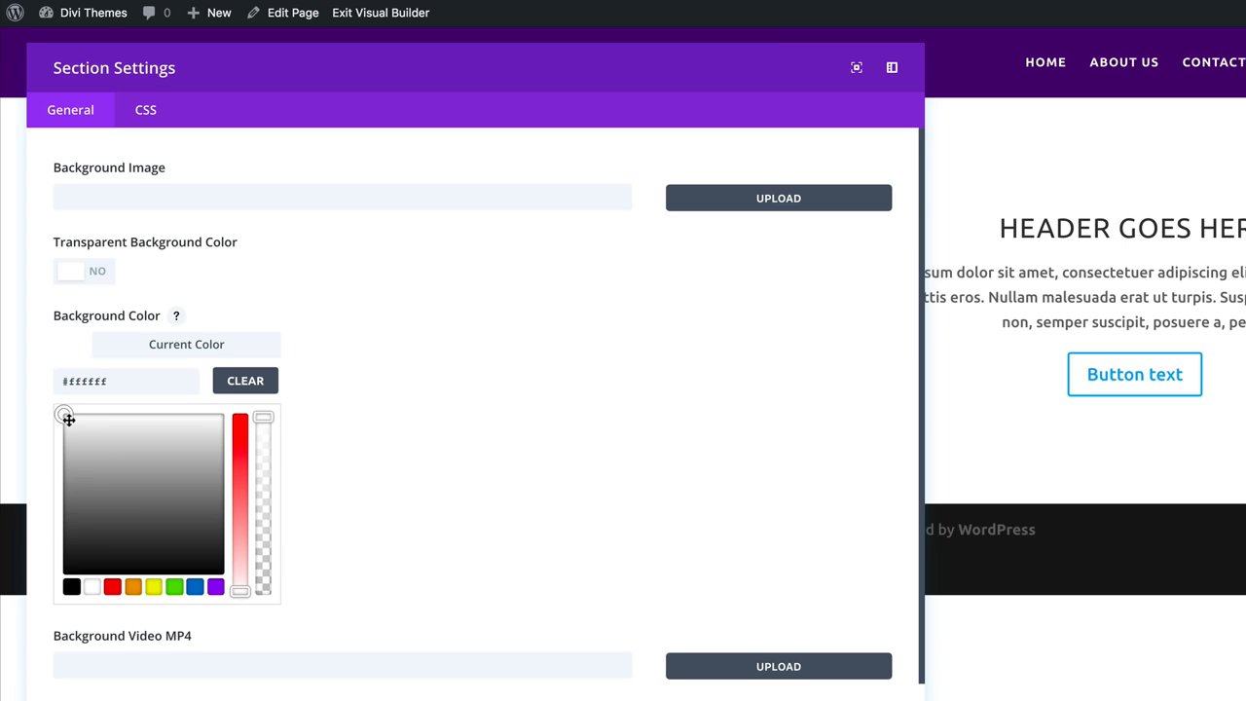
mouse_move(68, 418)
left_mouse_down()
mouse_move(60, 444)
mouse_move(57, 427)
left_mouse_up()
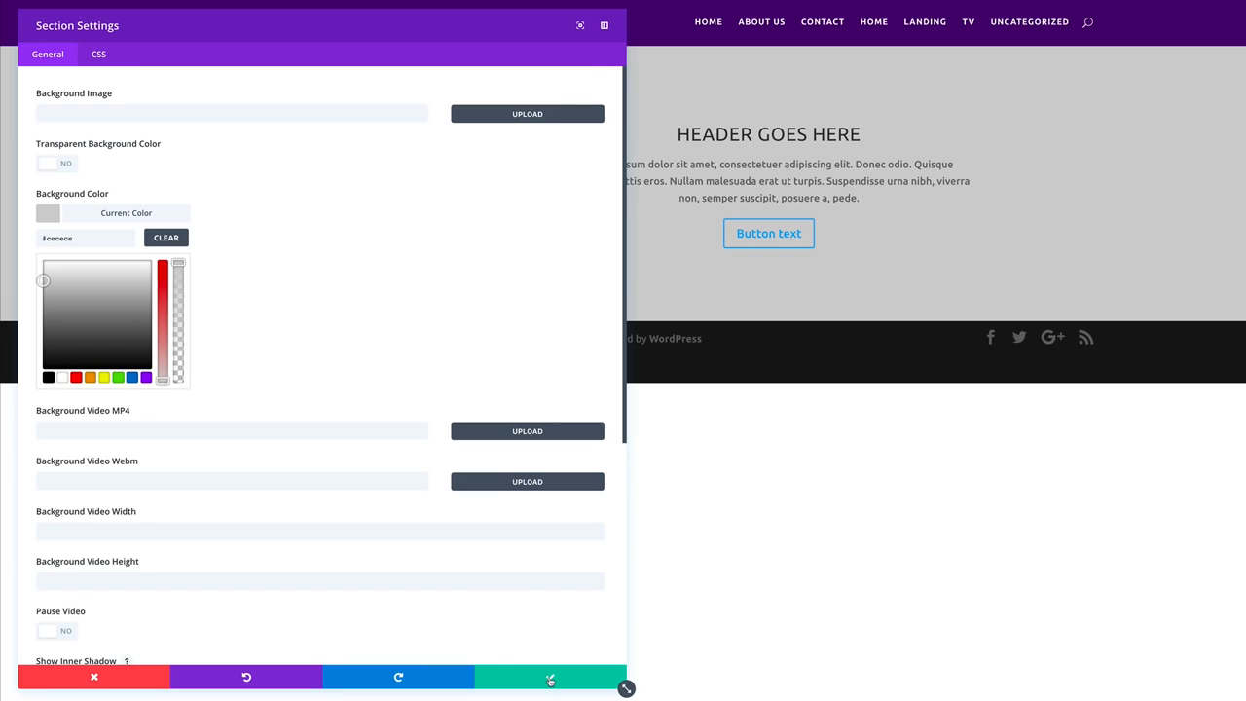
left_click(550, 679)
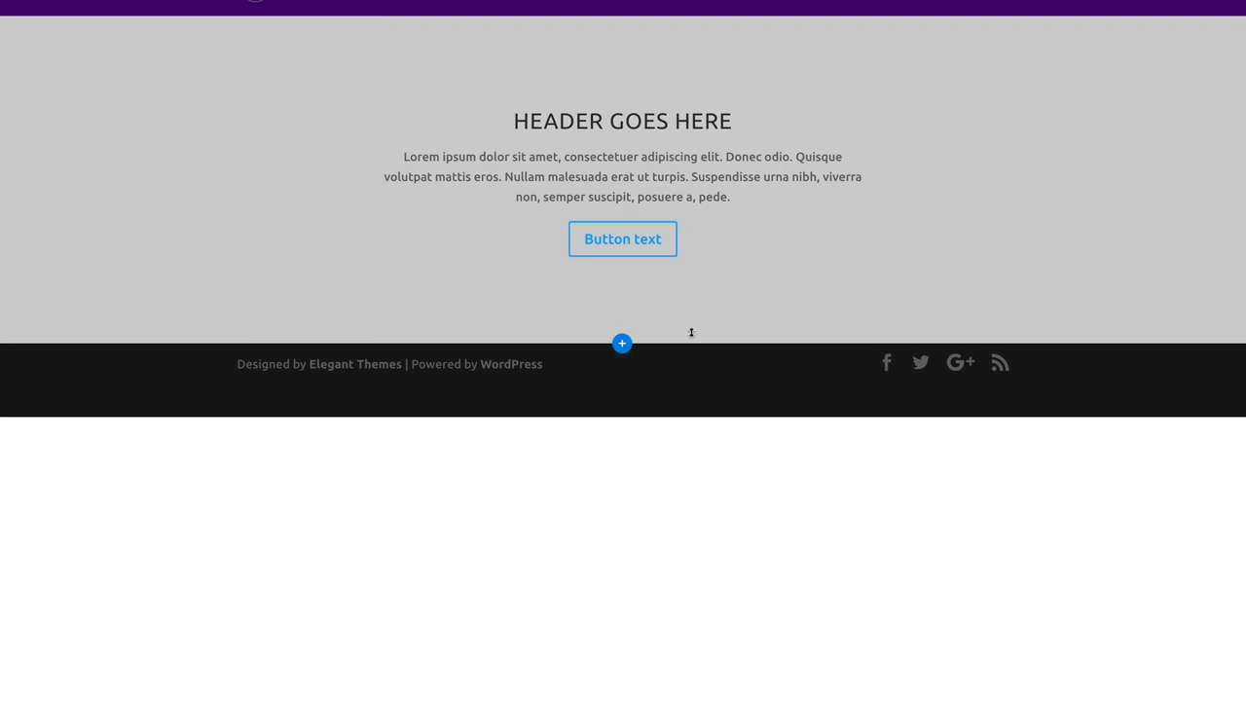
Add a Regular section with a three-column row and a Blurb in the first column.
left_click(623, 345)
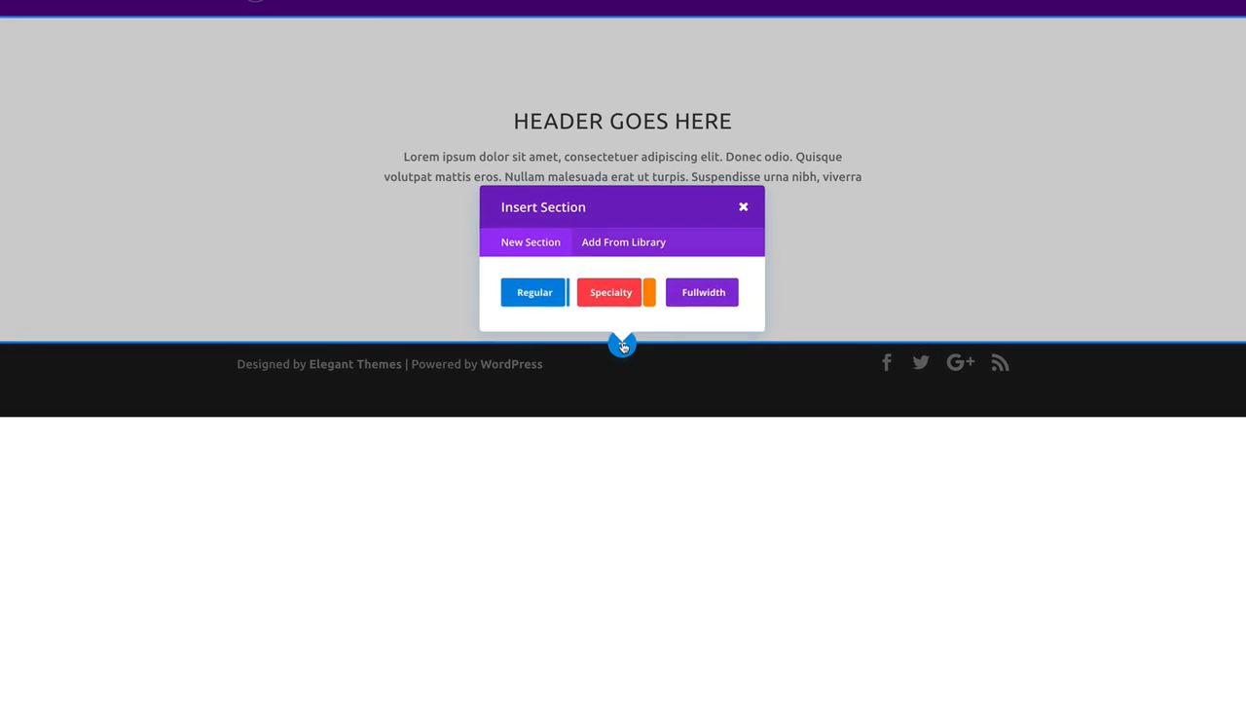
left_click(534, 293)
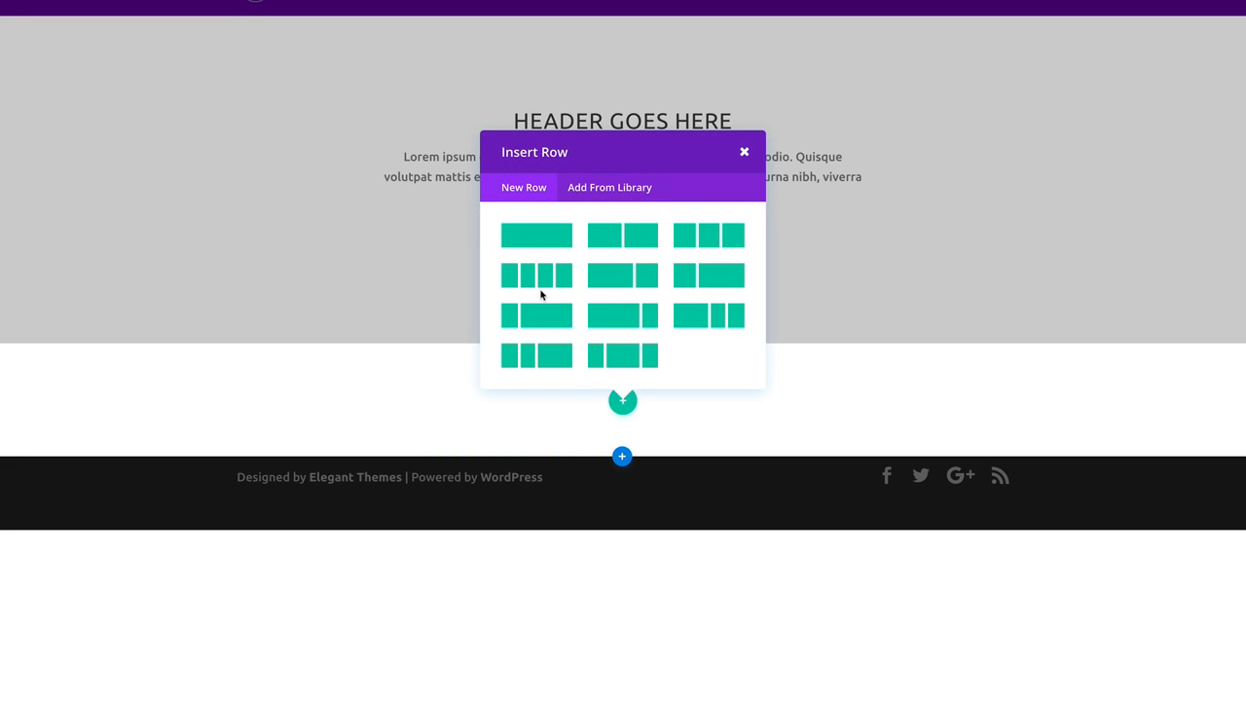
left_click(723, 235)
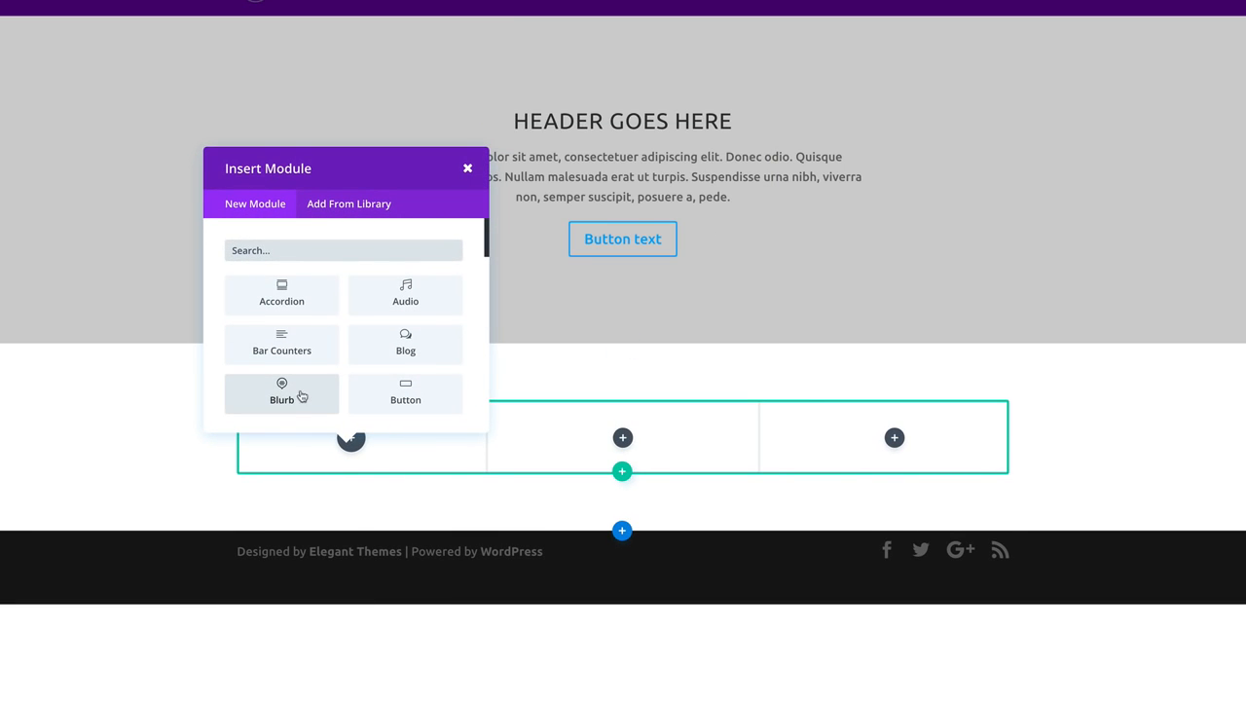
left_click(283, 393)
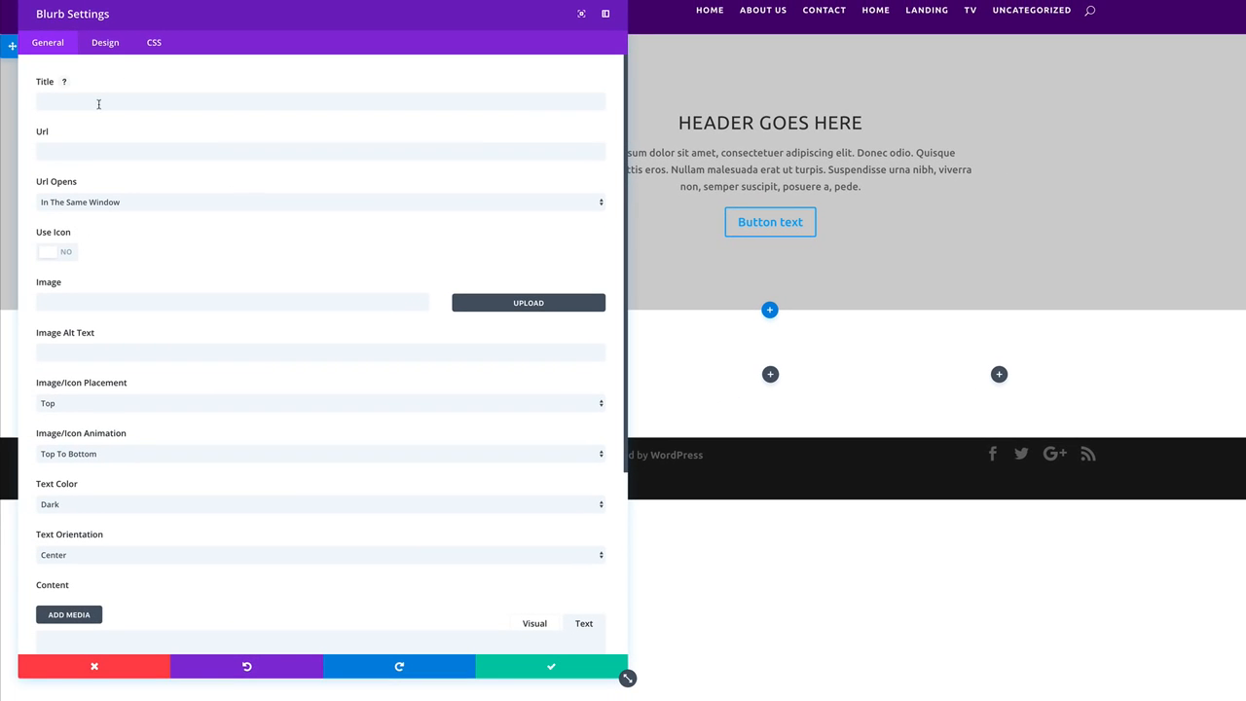
left_click(98, 104)
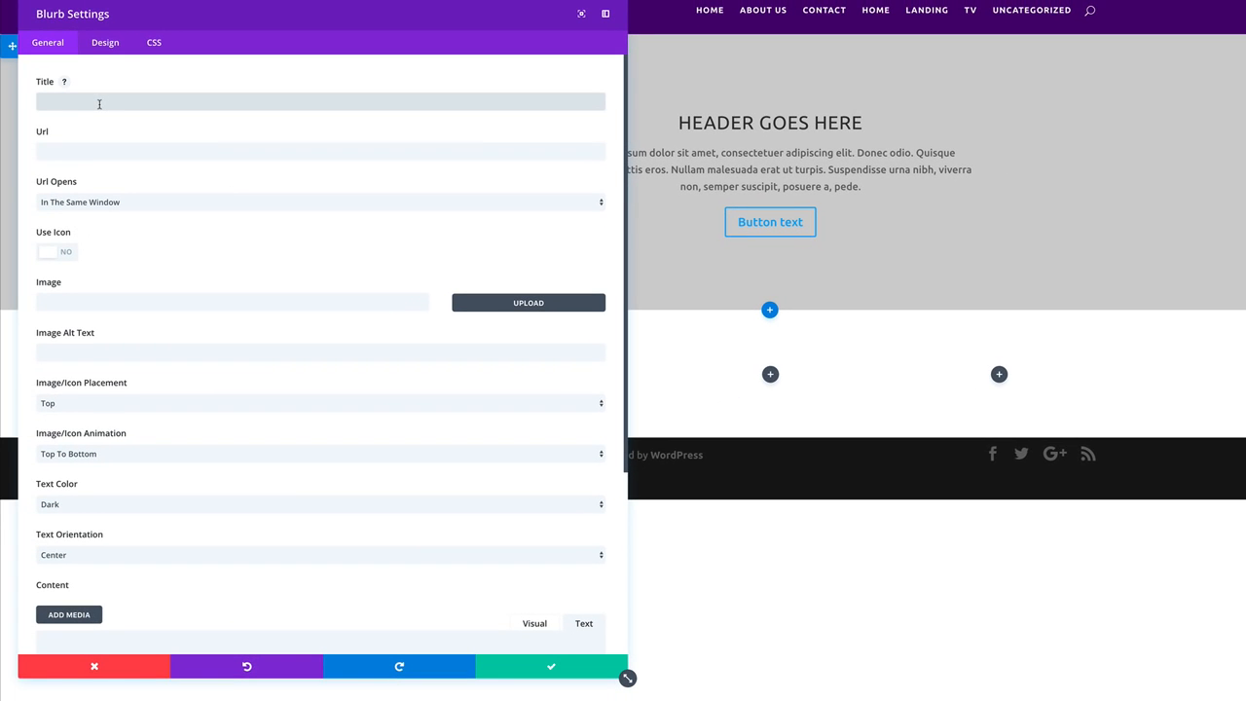
Title the blurb 'Service 1' and give it a green cloud-upload icon.
type("Service 1")
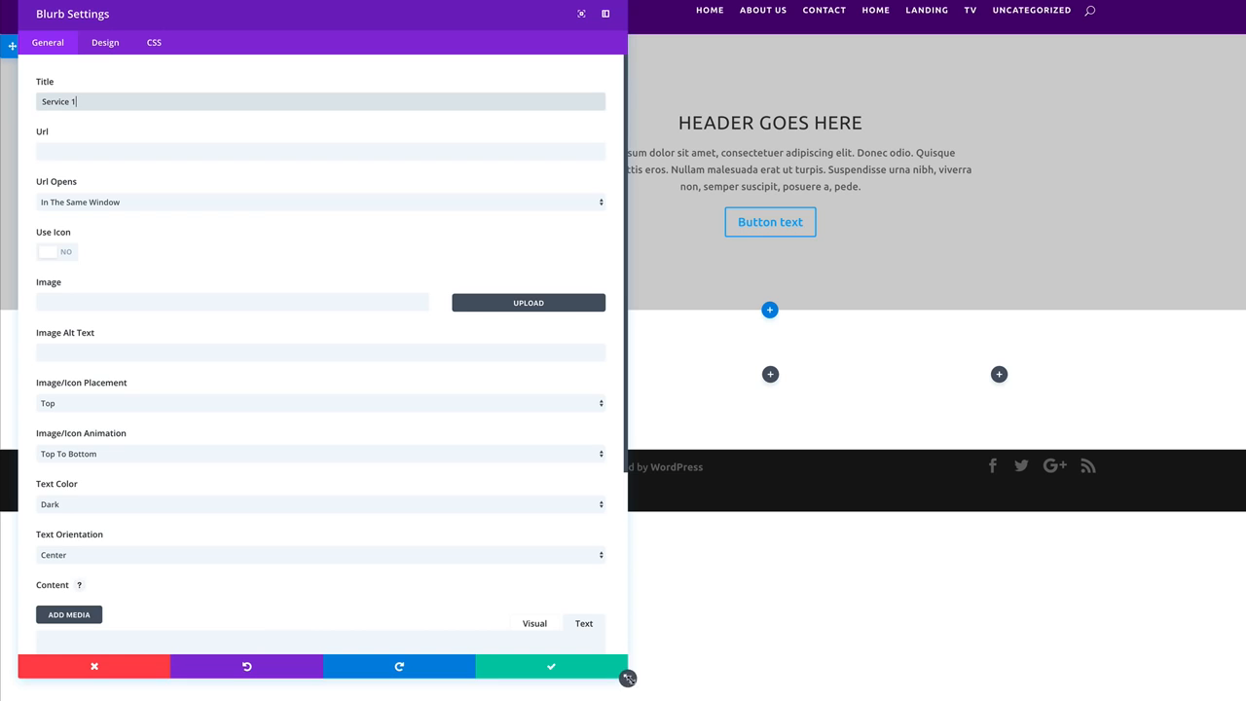
left_click_drag(627, 678, 435, 699)
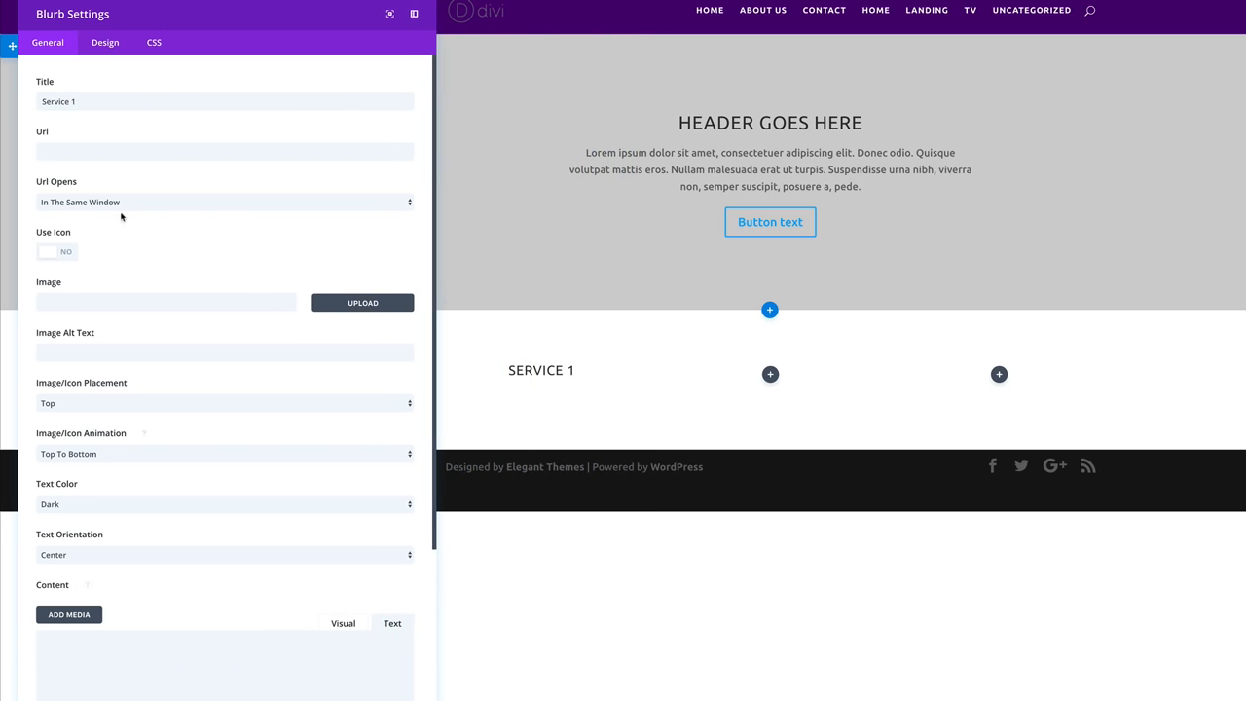
left_click(67, 254)
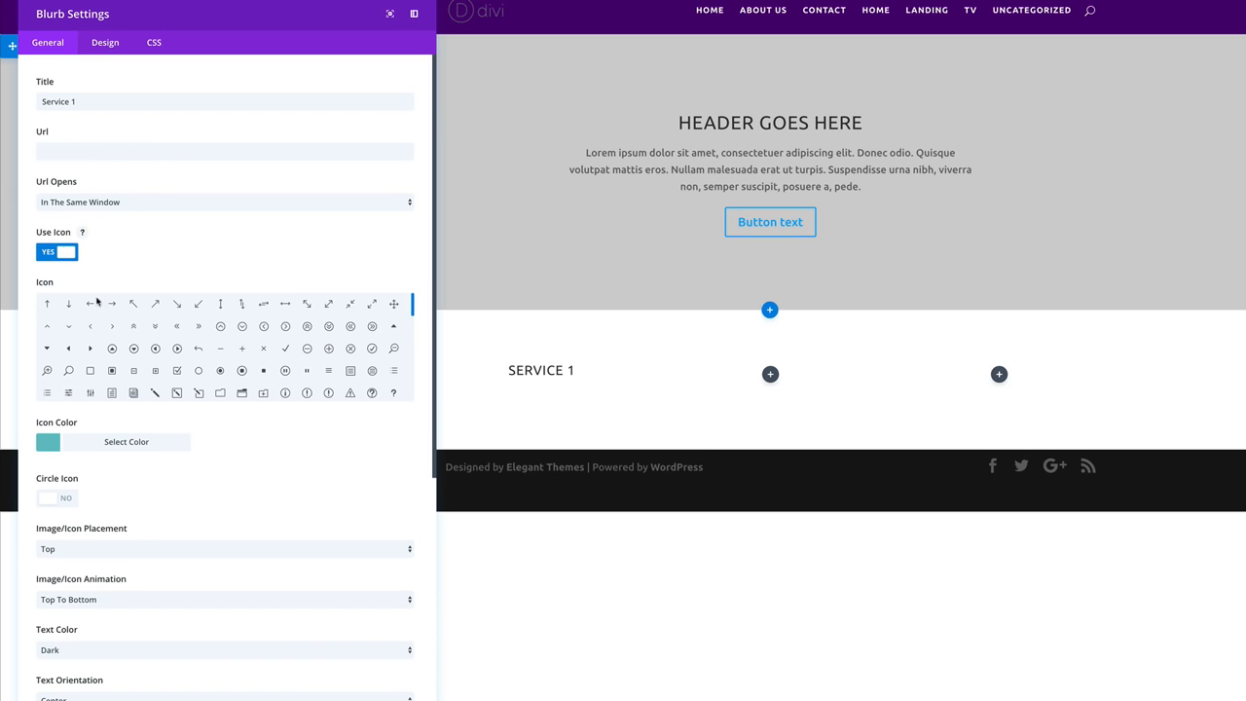
scroll(217, 366, "down", 1)
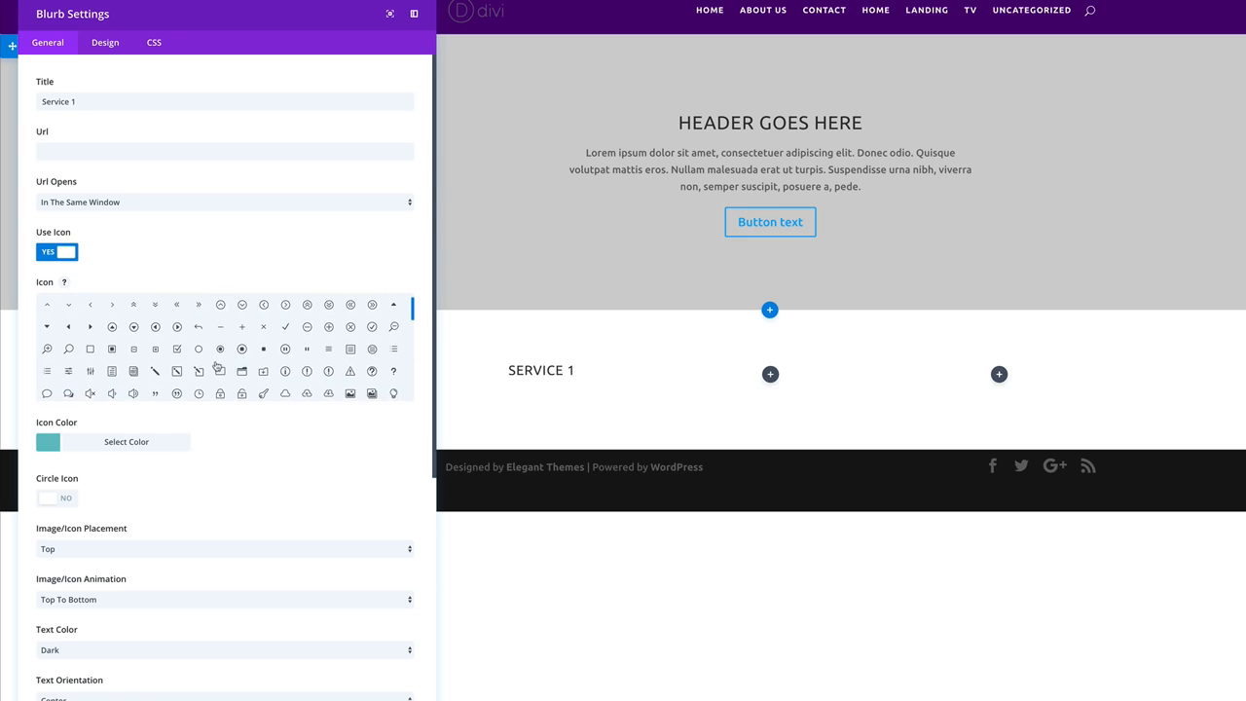
scroll(217, 366, "down", 1)
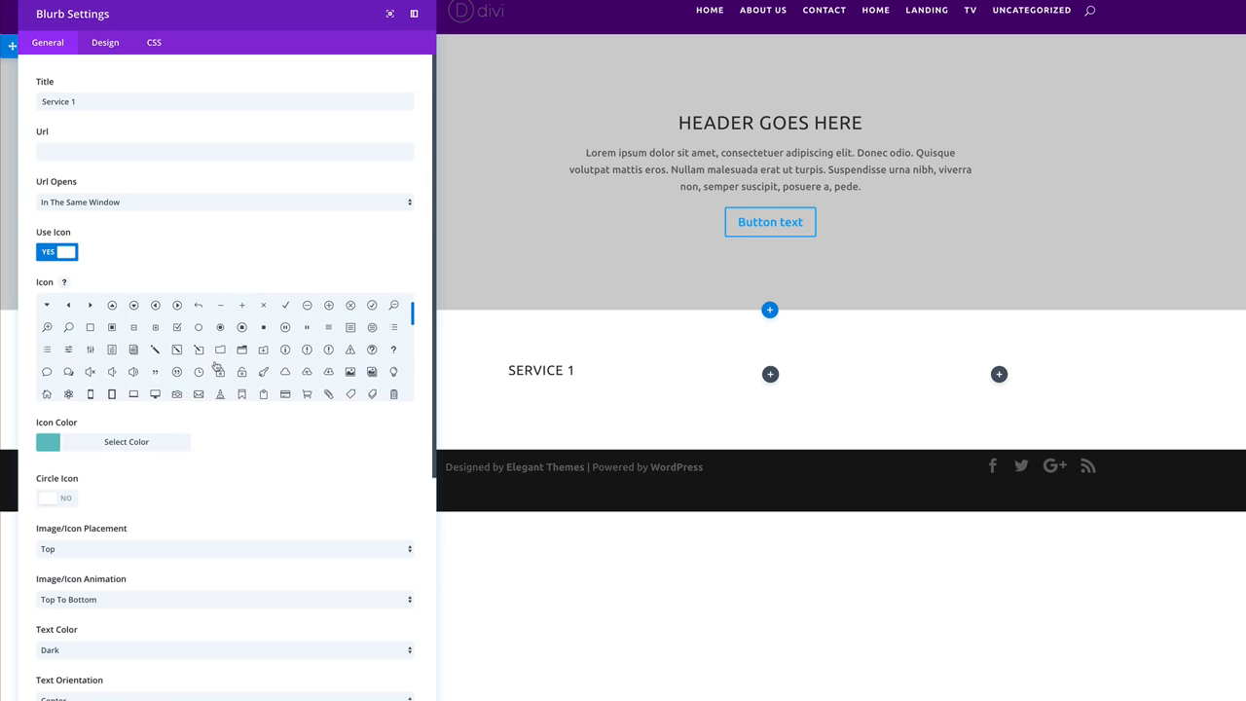
scroll(217, 366, "down", 1)
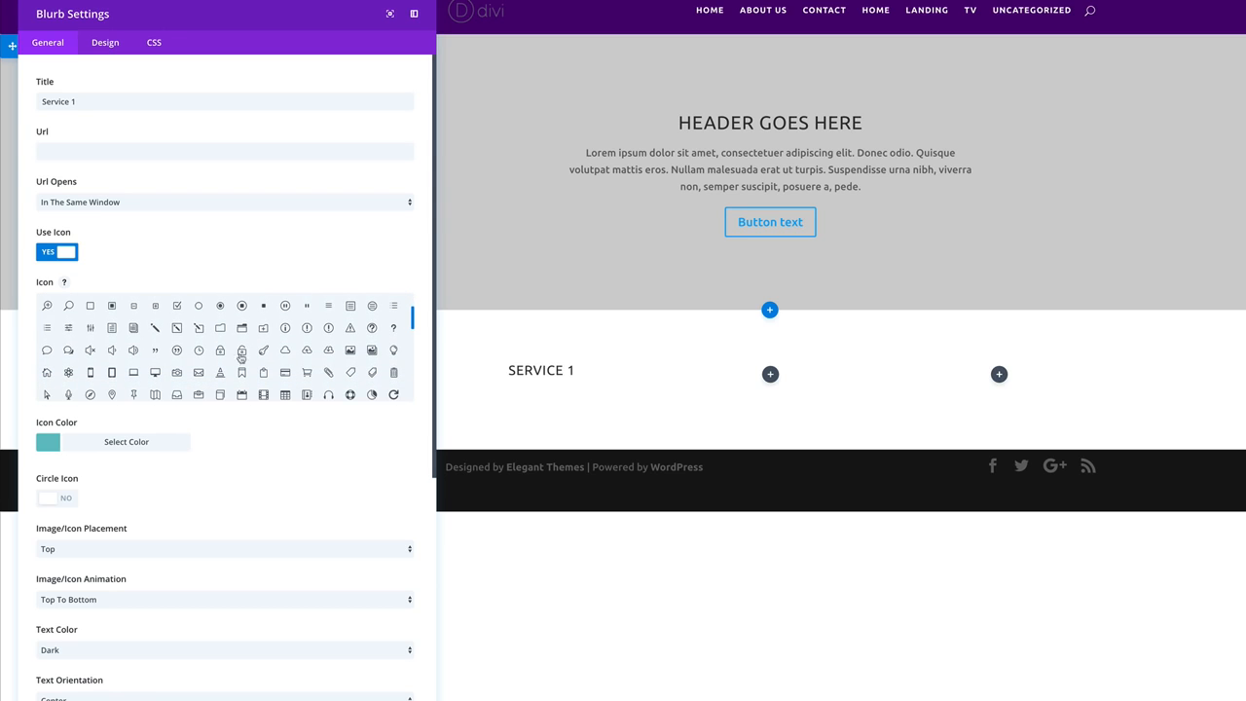
left_click(307, 352)
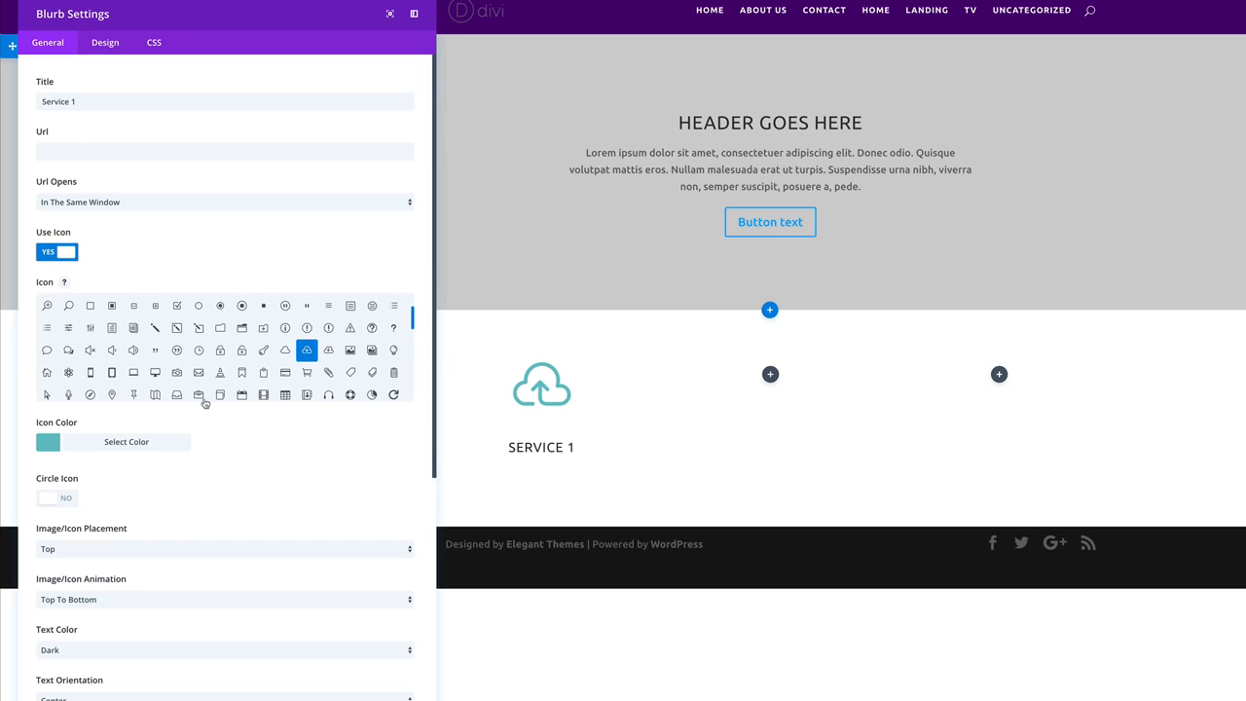
left_click(51, 446)
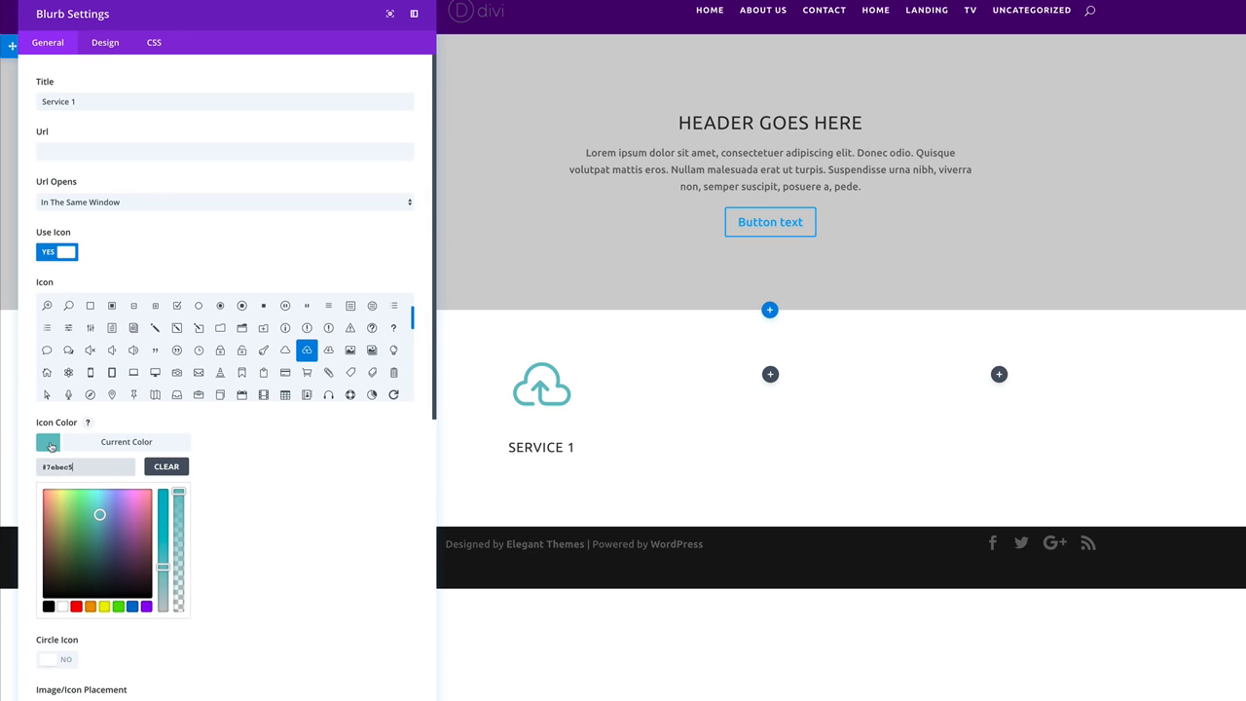
left_click(118, 607)
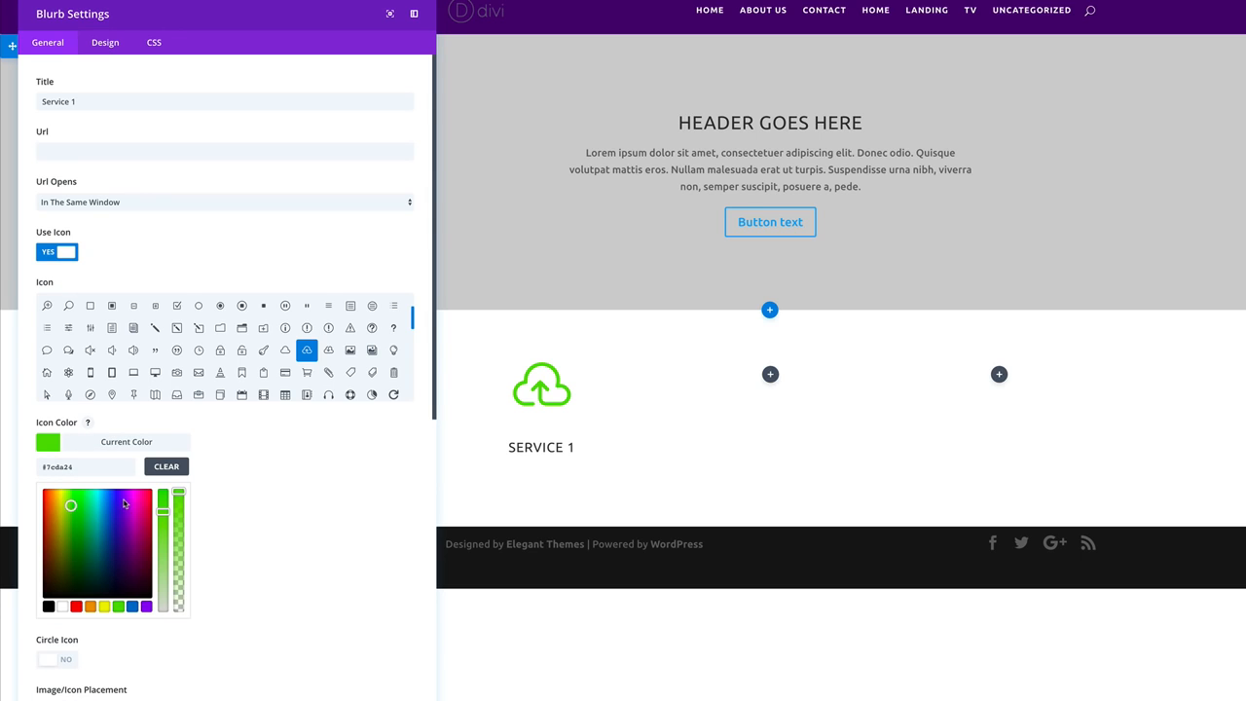
Paste a lorem-ipsum placeholder paragraph into the blurb body.
scroll(239, 509, "down", 3)
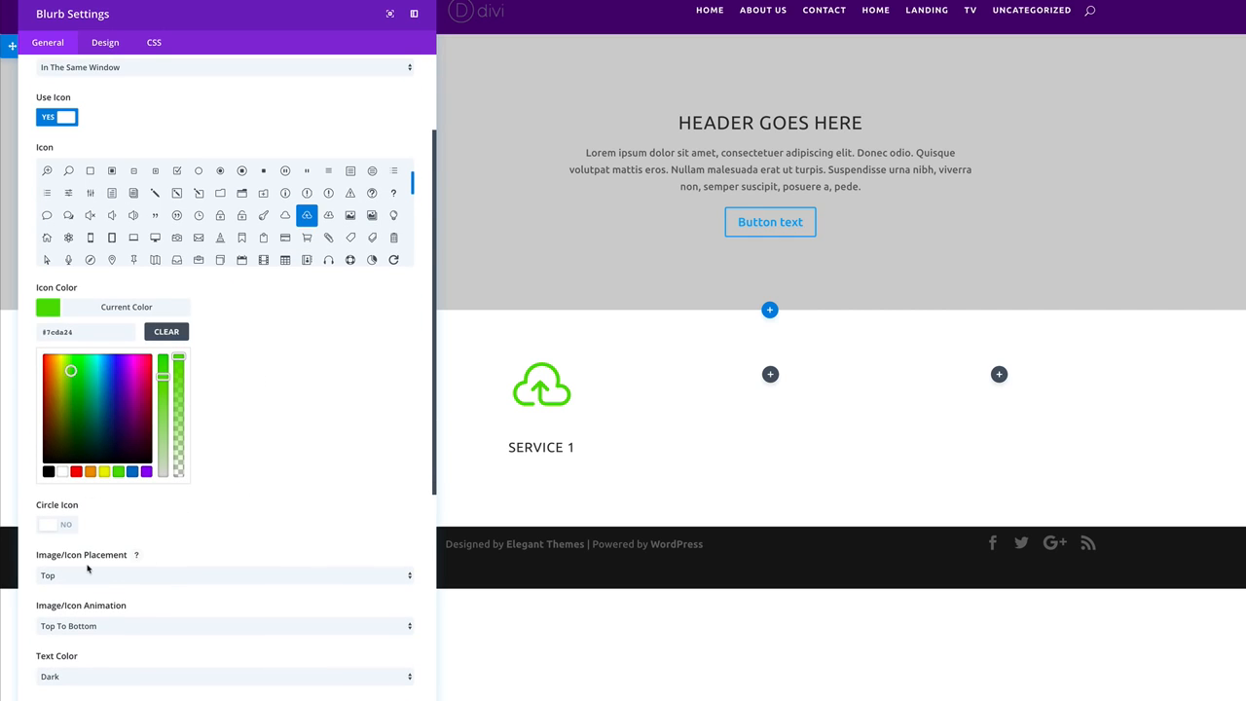
scroll(239, 562, "down", 5)
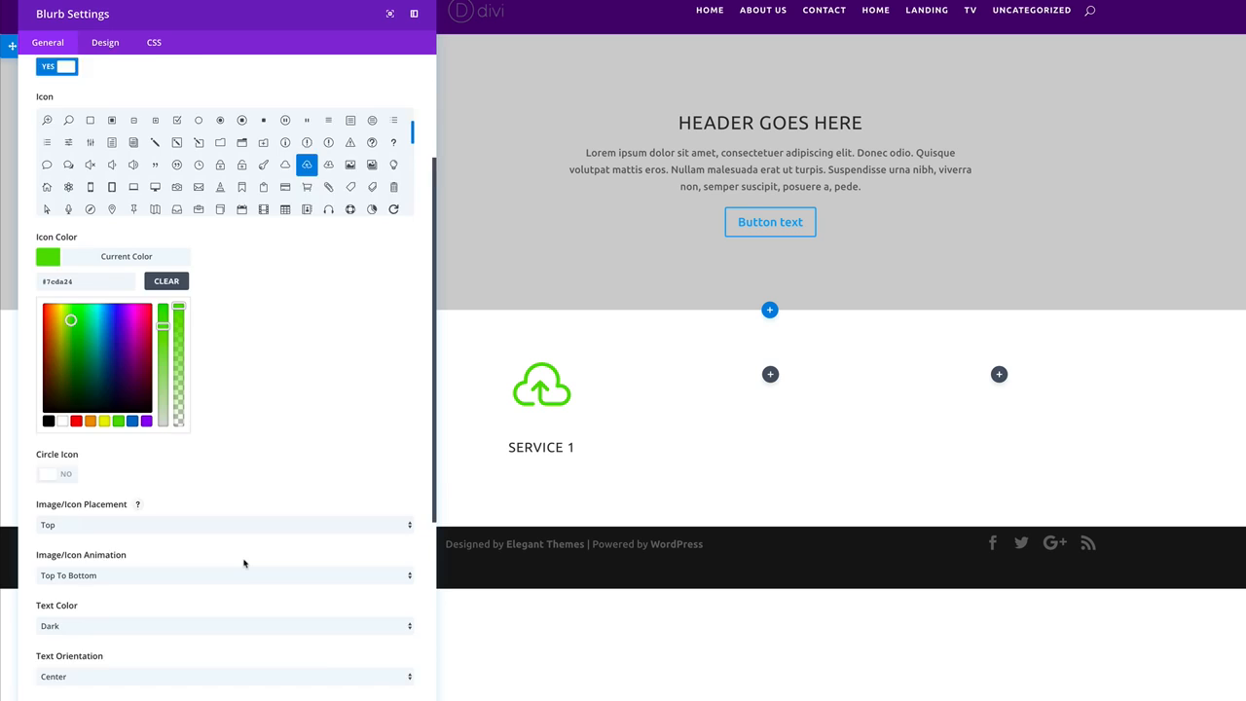
left_click(245, 564)
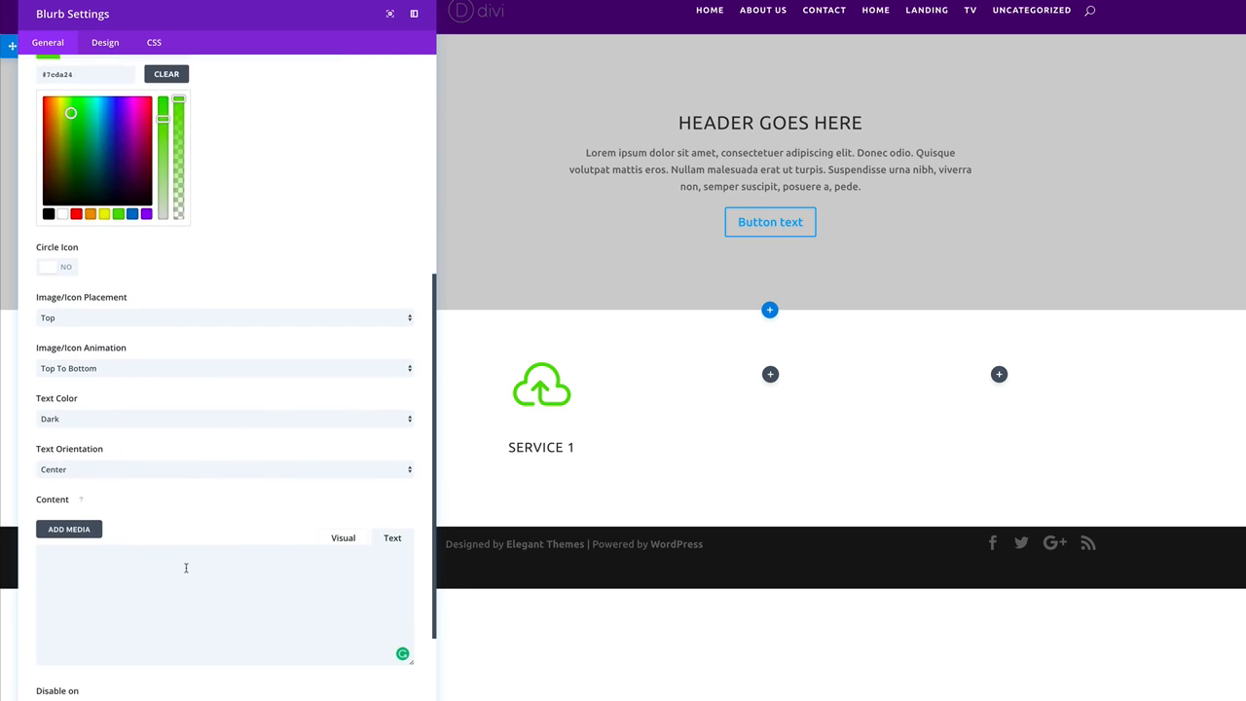
scroll(186, 564, "down", 2)
type("Donec nec justo eget felis facilisis fermentum. Aliquam porttitor mauris sit amet orci. Aenean dignissim pellentesque felis.")
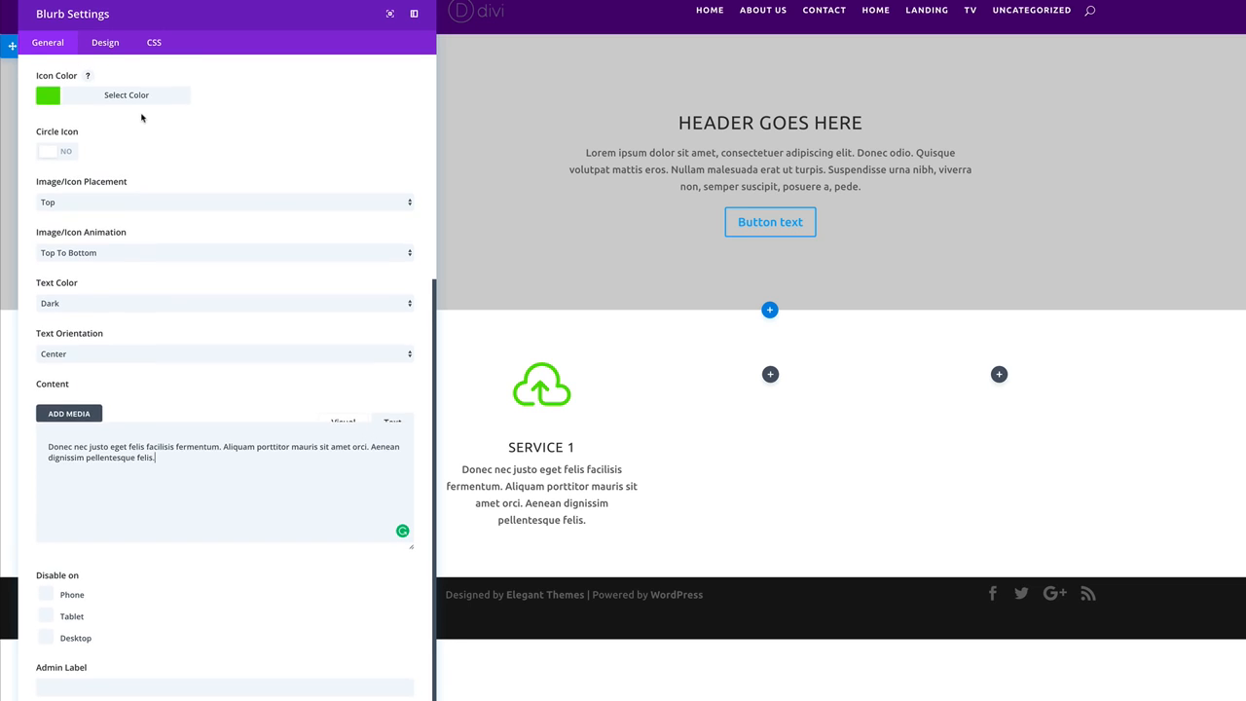
scroll(136, 107, "up", 4)
left_click(106, 43)
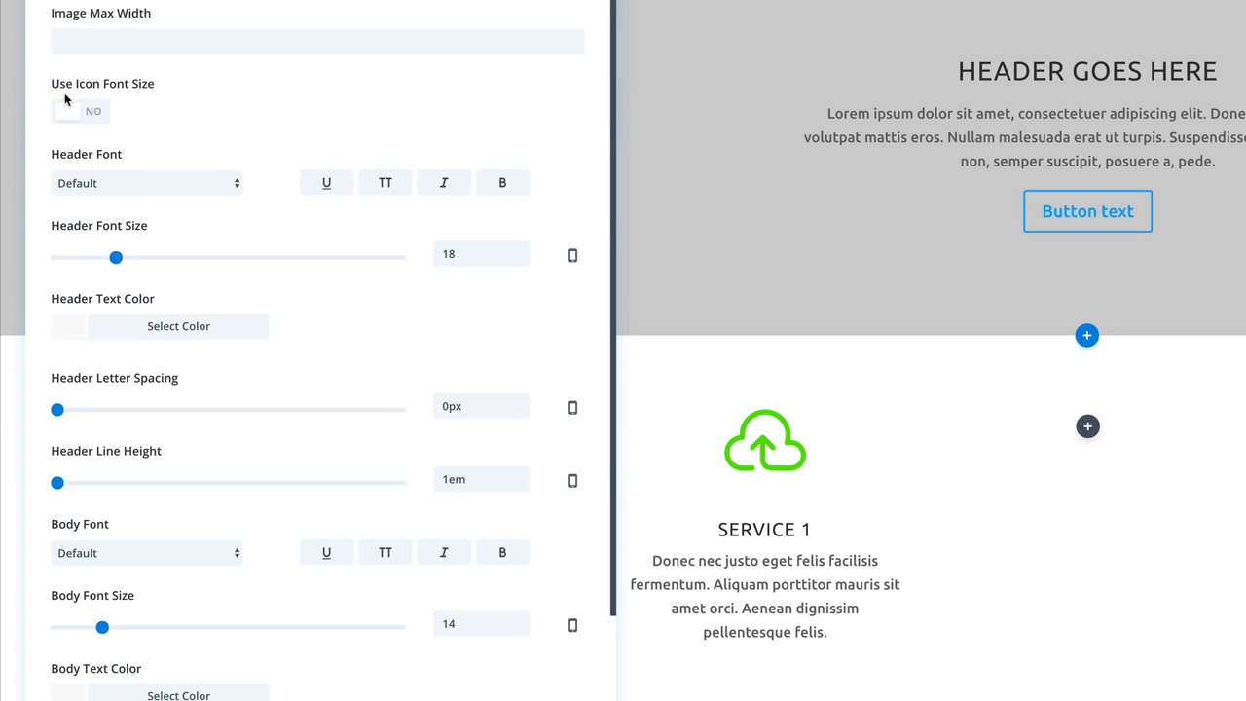
Set the icon font size to 66px, bold the Service 1 header, and save the blurb.
left_click(98, 112)
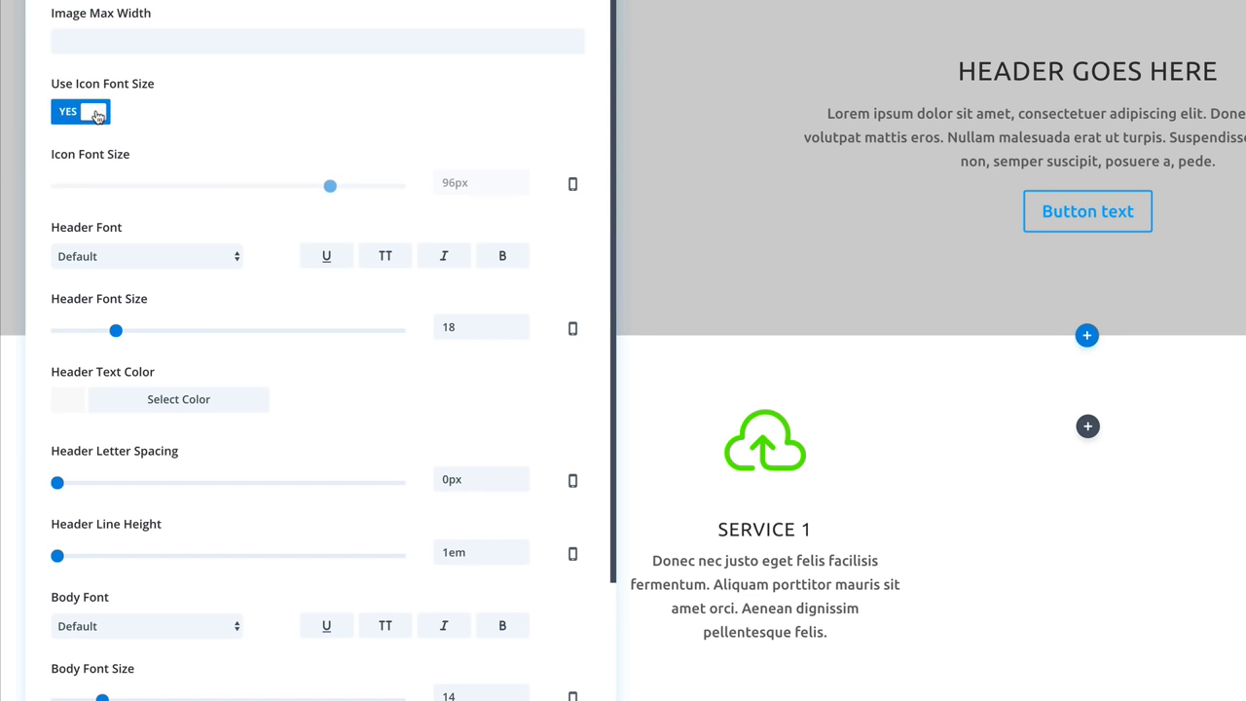
left_click_drag(330, 187, 244, 198)
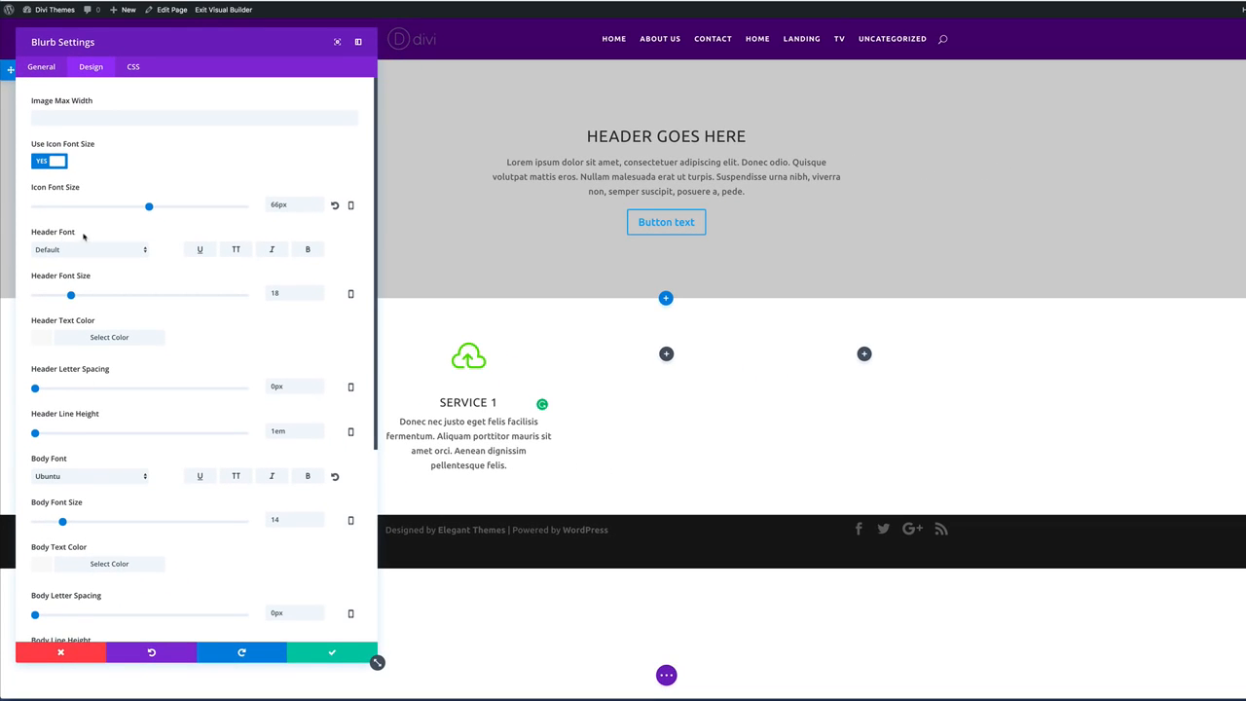
left_click(308, 250)
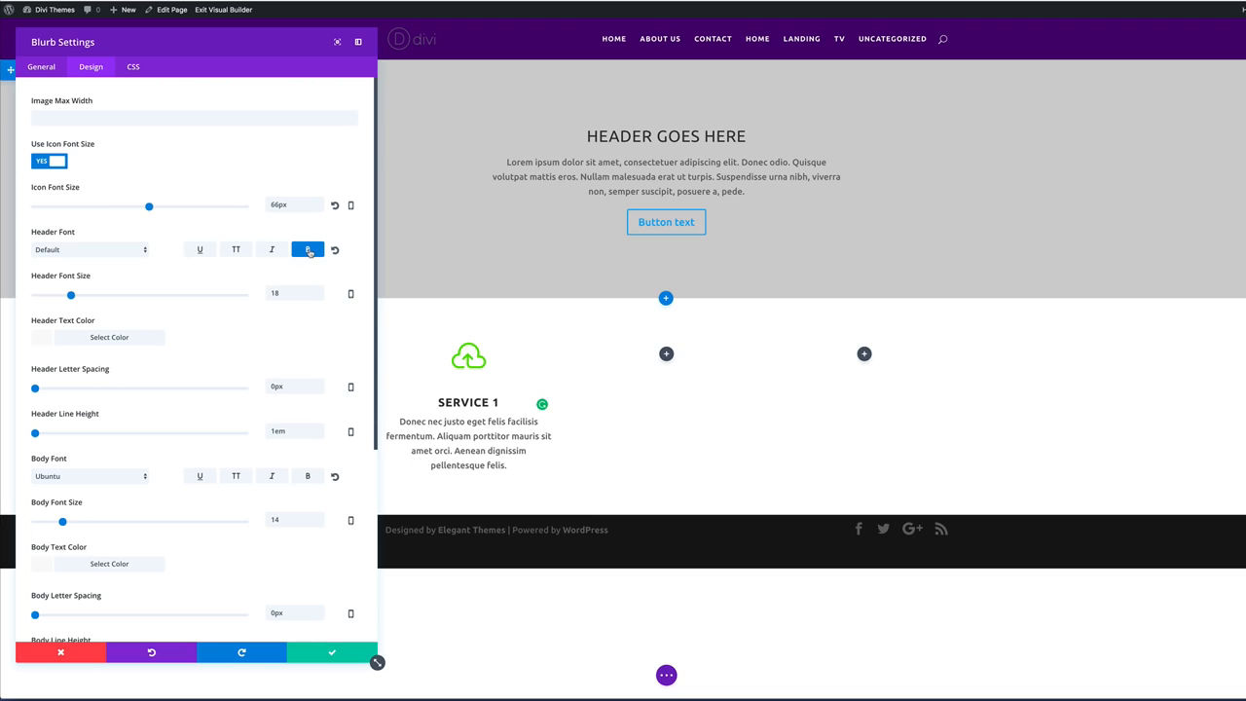
left_click(333, 654)
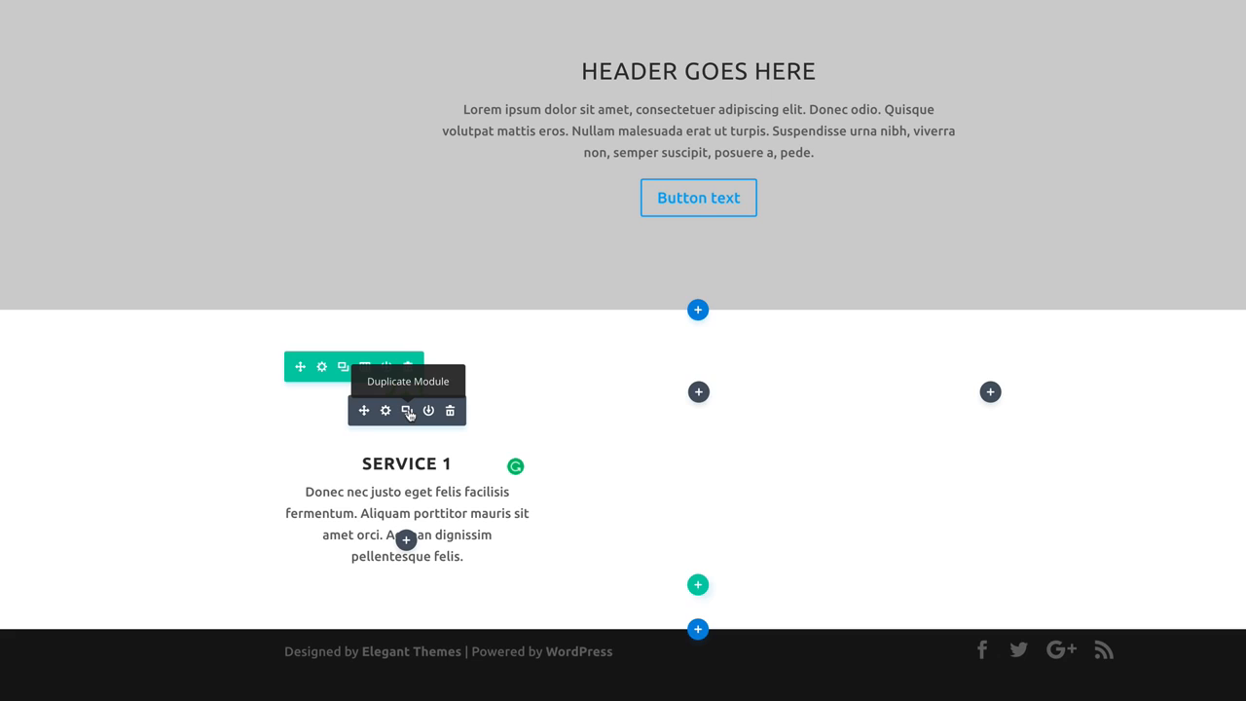
Duplicate the Service 1 blurb and move the copies into the middle and right columns.
left_click(409, 413)
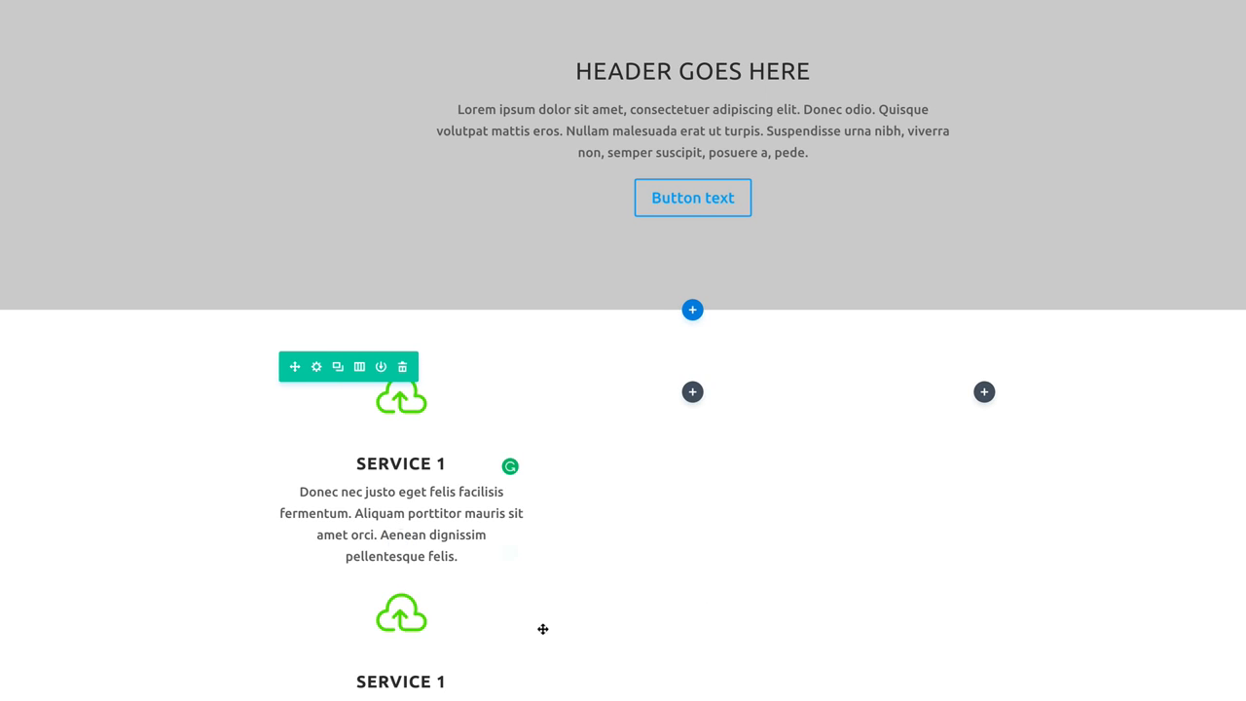
left_click_drag(356, 628, 687, 409)
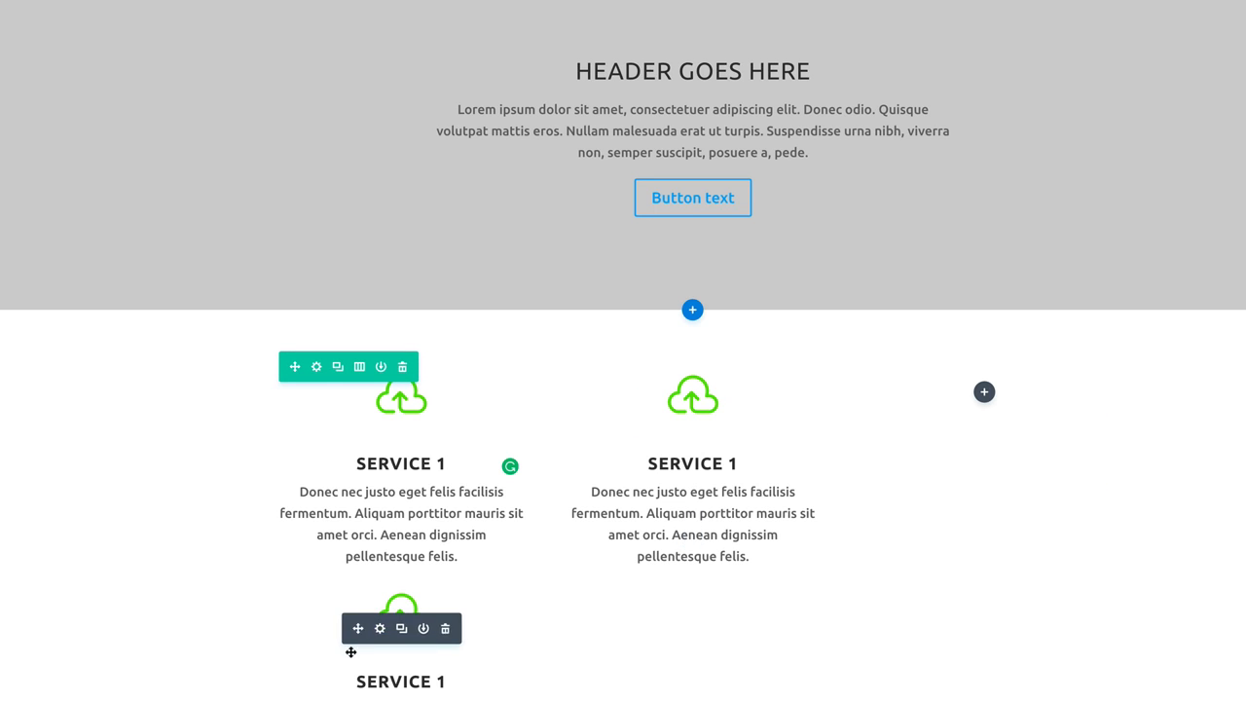
left_click_drag(358, 629, 1003, 420)
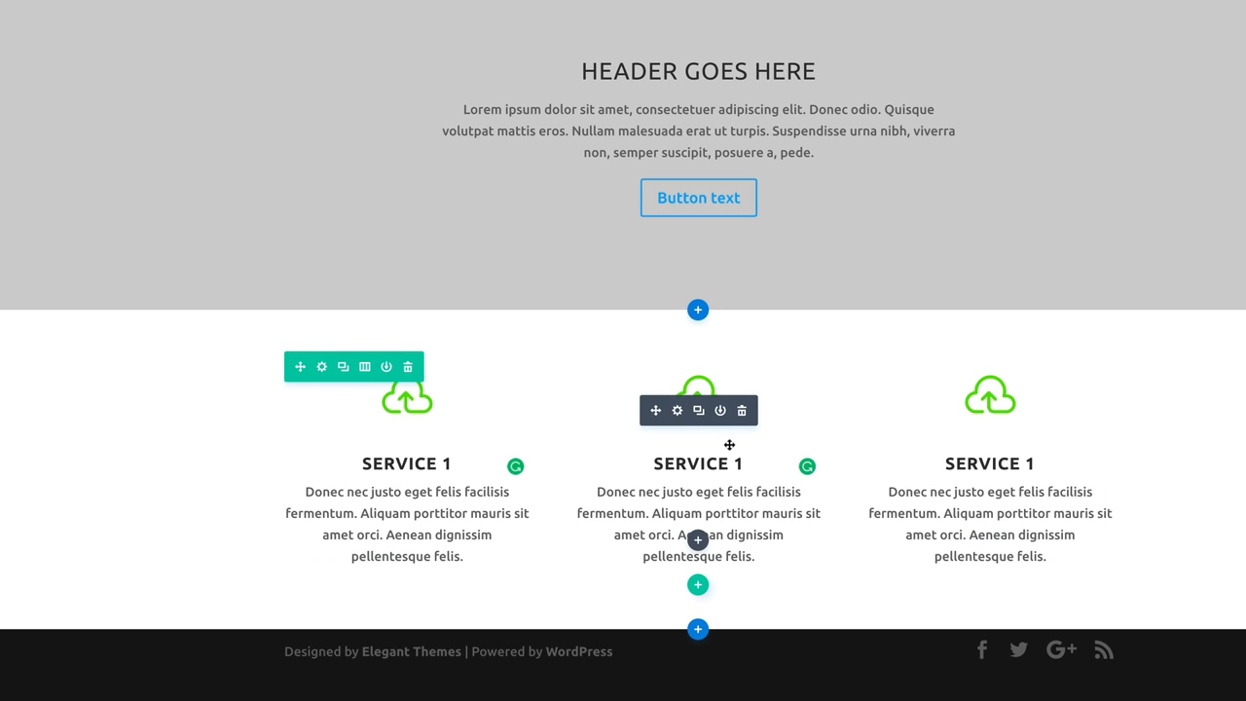
Give the middle blurb a film-strip icon and the title 'Service 2', then save.
left_click(675, 414)
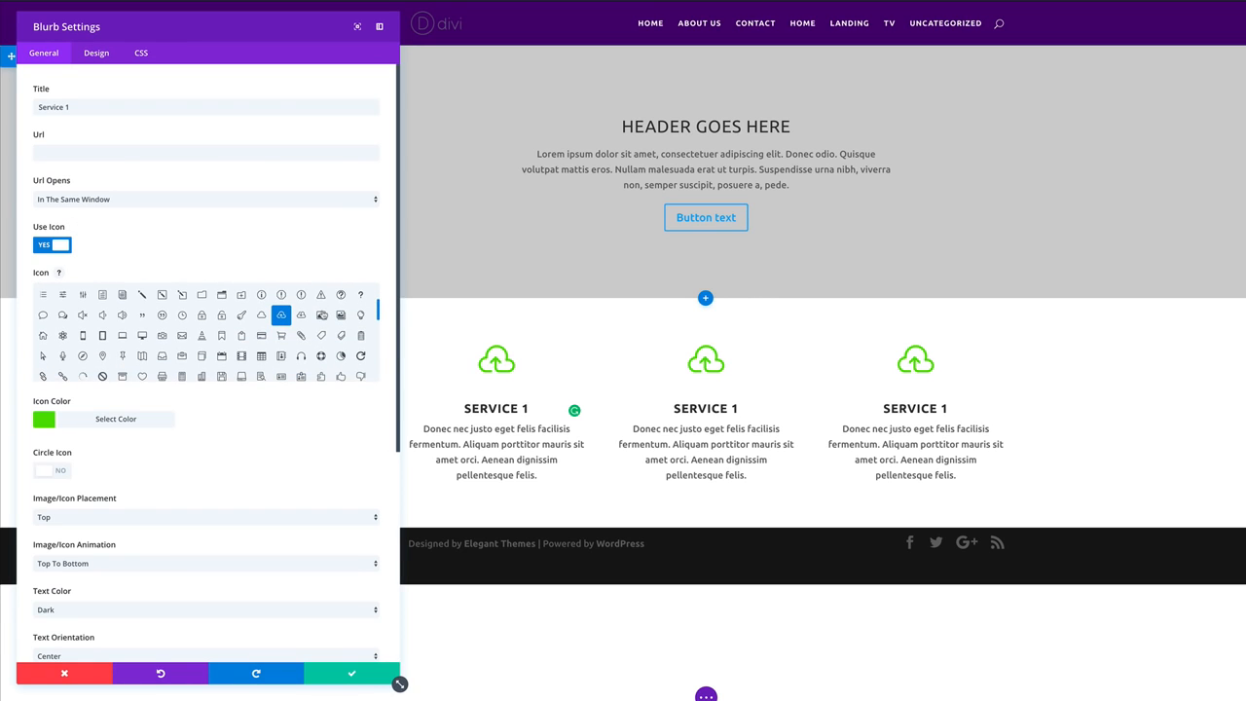
left_click(243, 355)
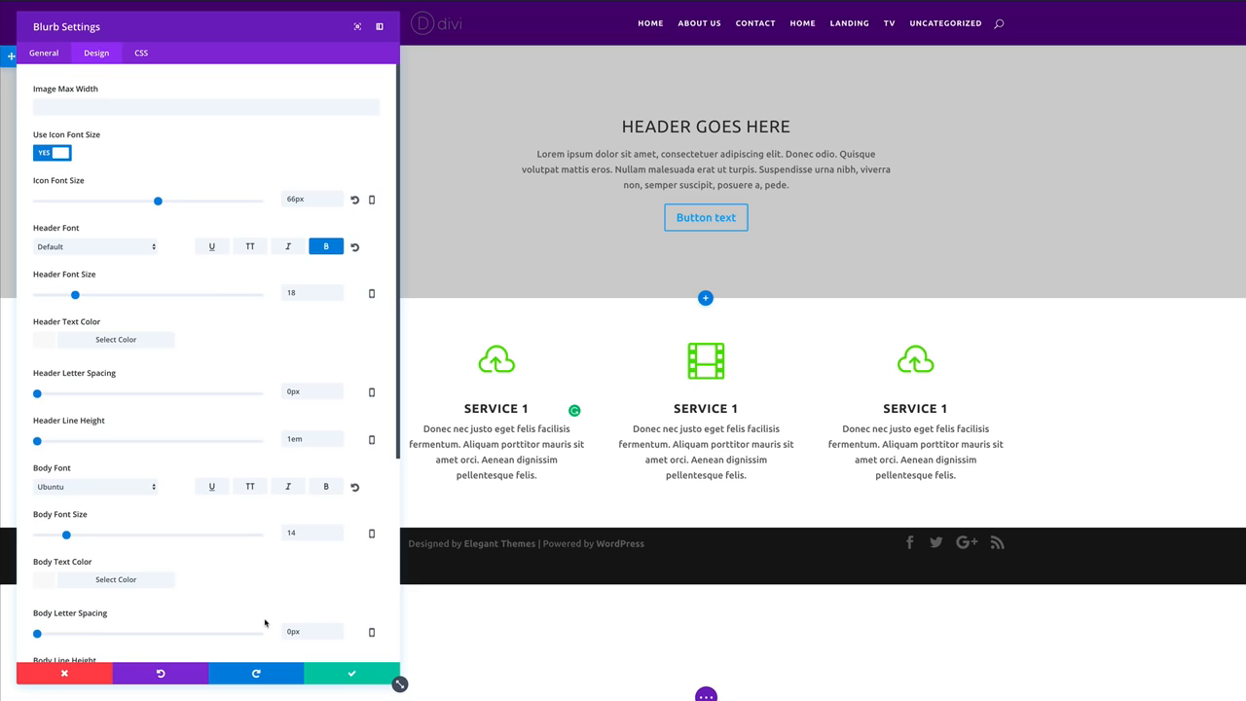
left_click(44, 53)
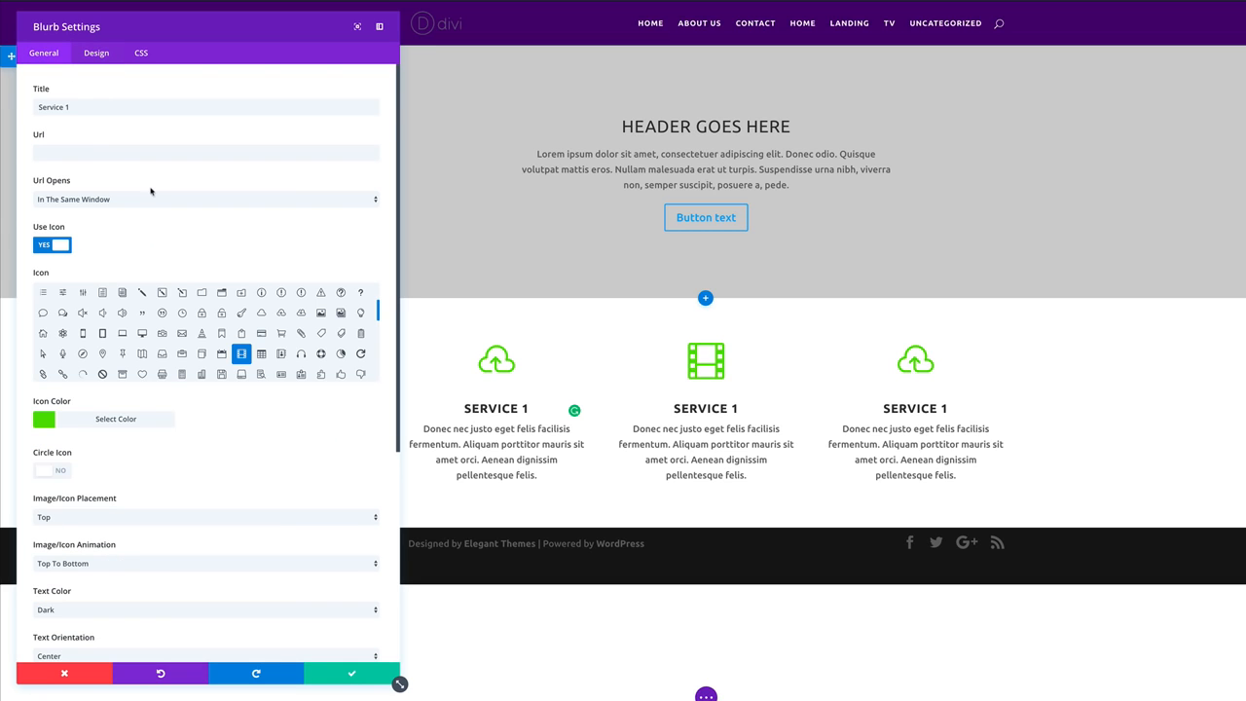
left_click(71, 107)
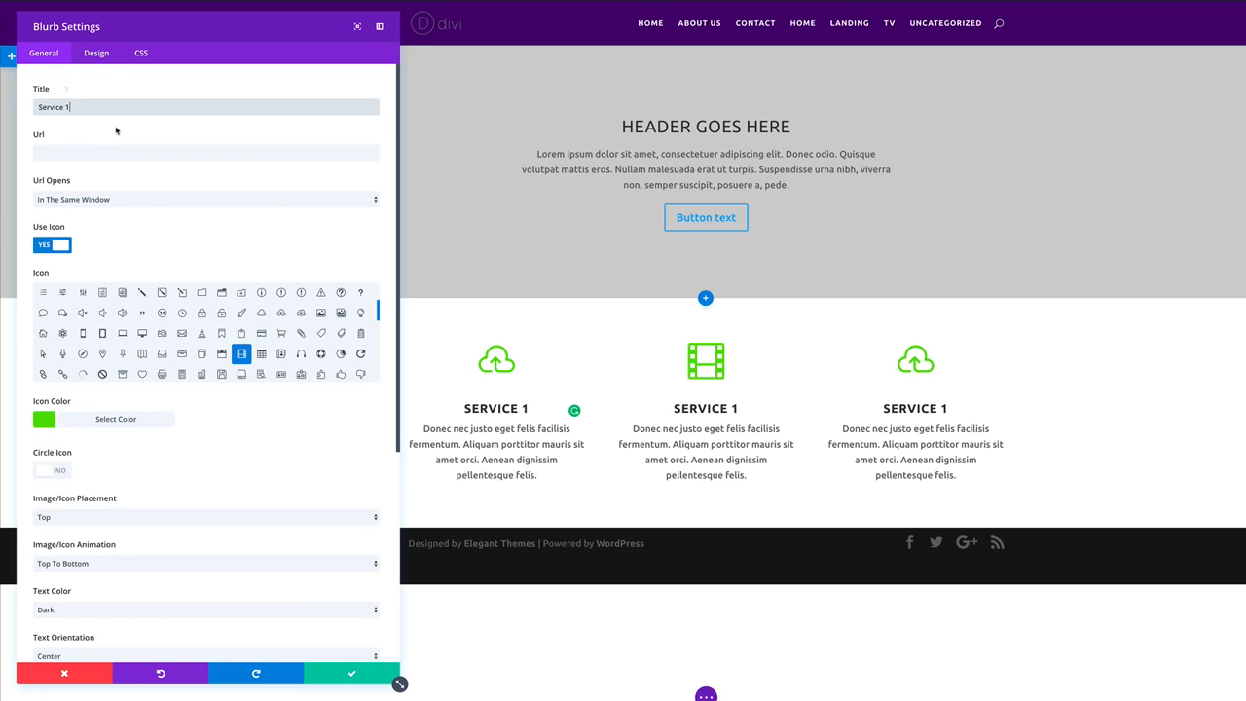
key("BackSpace")
type("2")
left_click(352, 676)
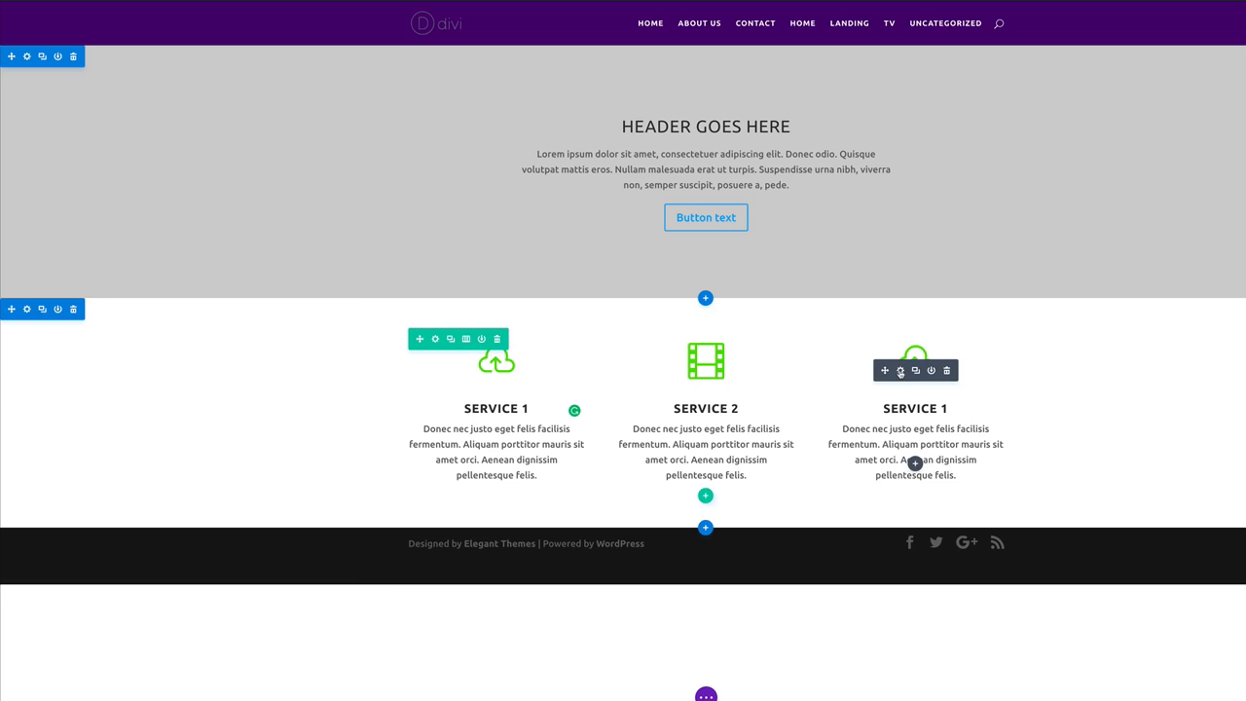
Give the right blurb a globe icon and the title 'Service 3', then save.
left_click(901, 371)
scroll(254, 333, "down", 1)
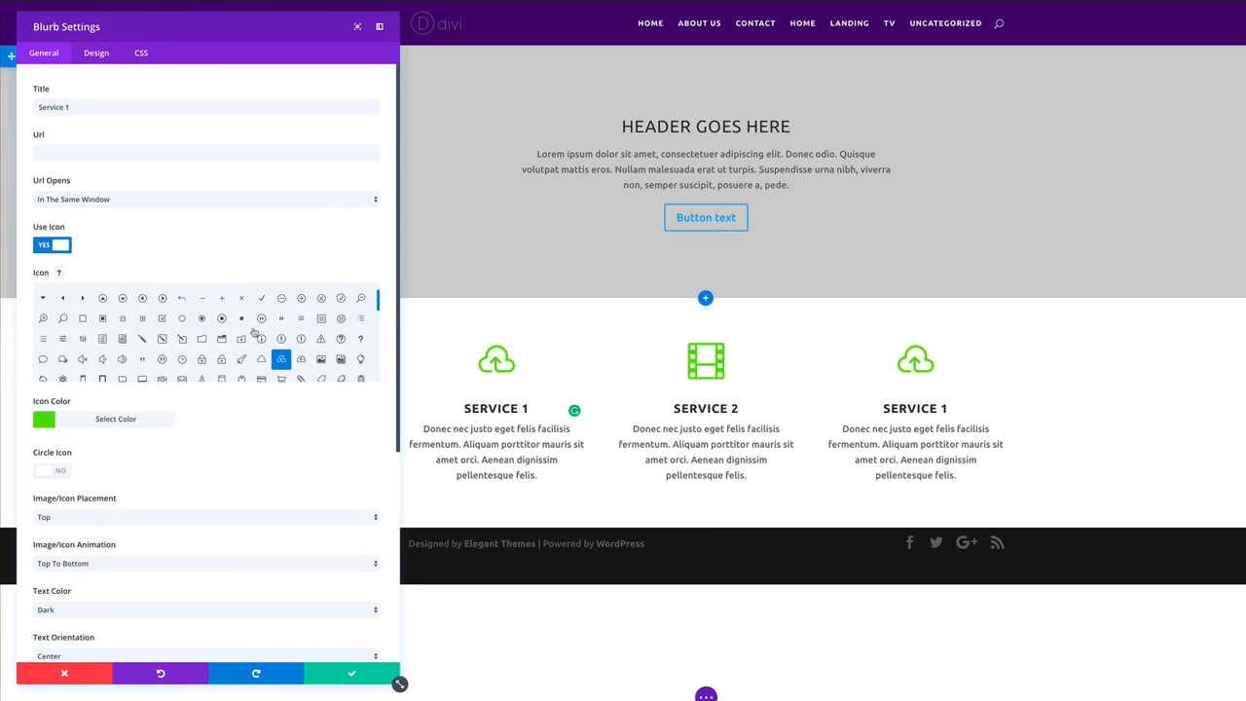
scroll(254, 333, "down", 2)
scroll(256, 333, "down", 1)
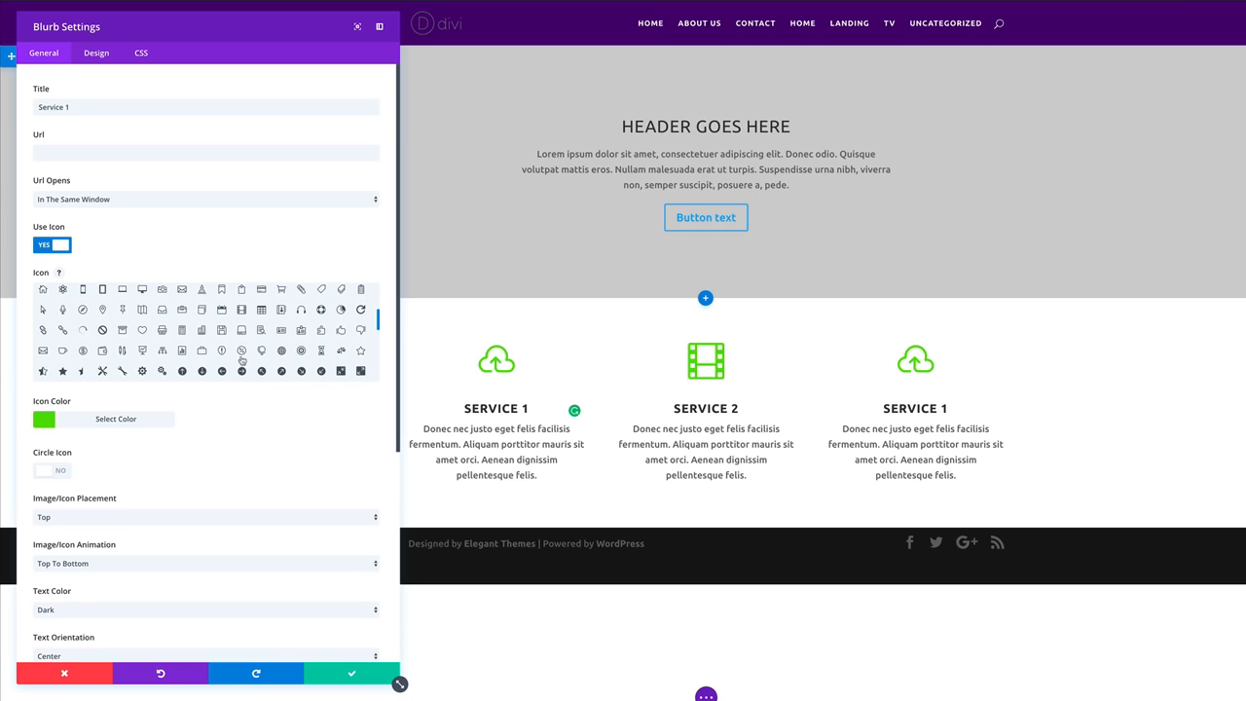
left_click(281, 352)
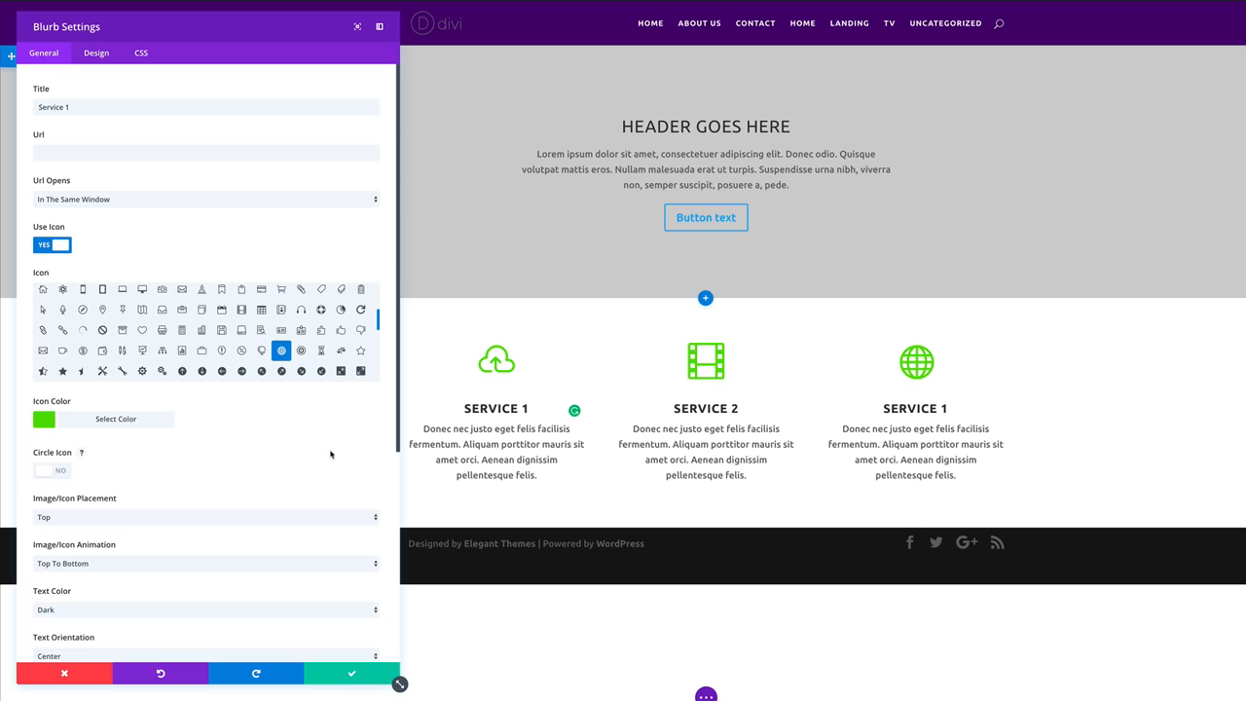
left_click(69, 107)
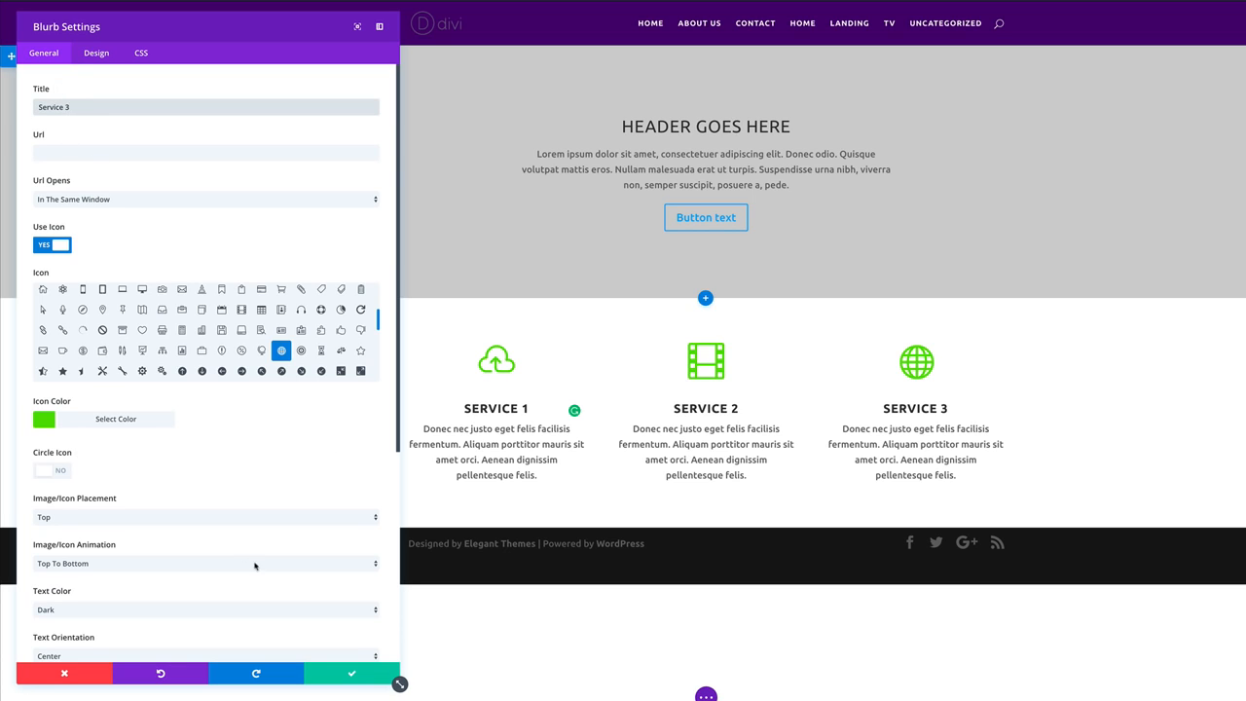
left_click(353, 676)
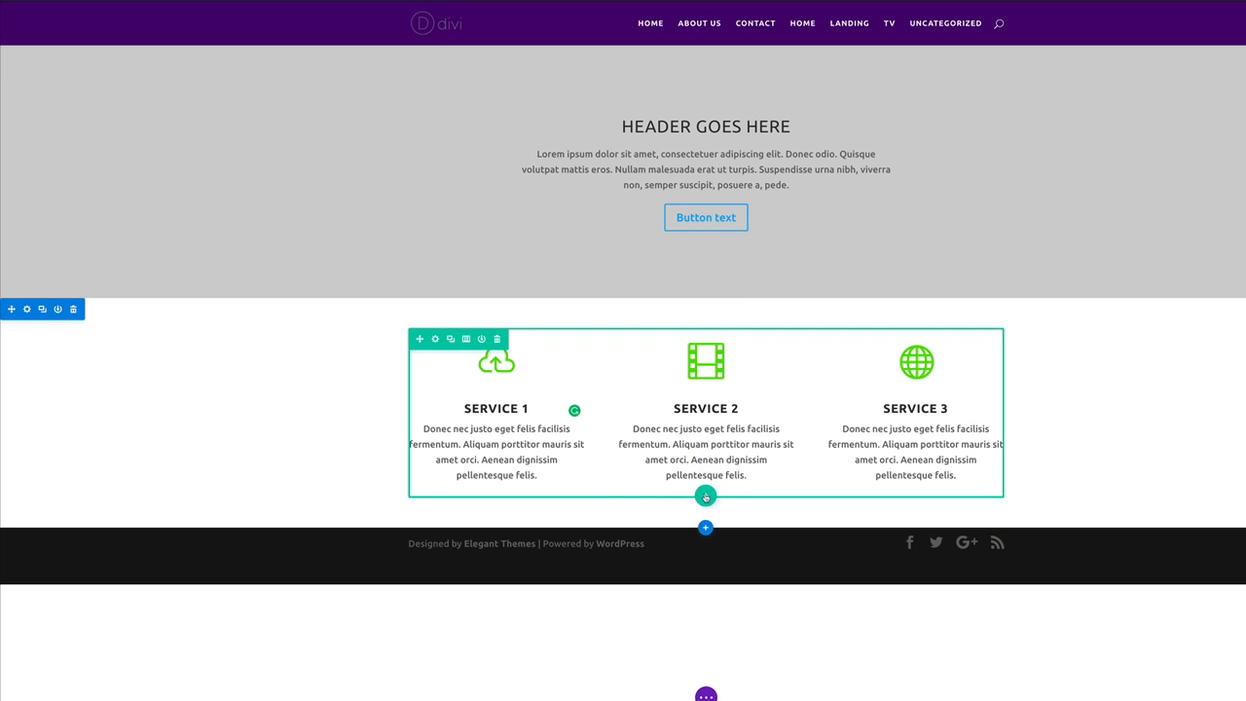
Add a one-column row with a Text module below the services.
left_click(706, 498)
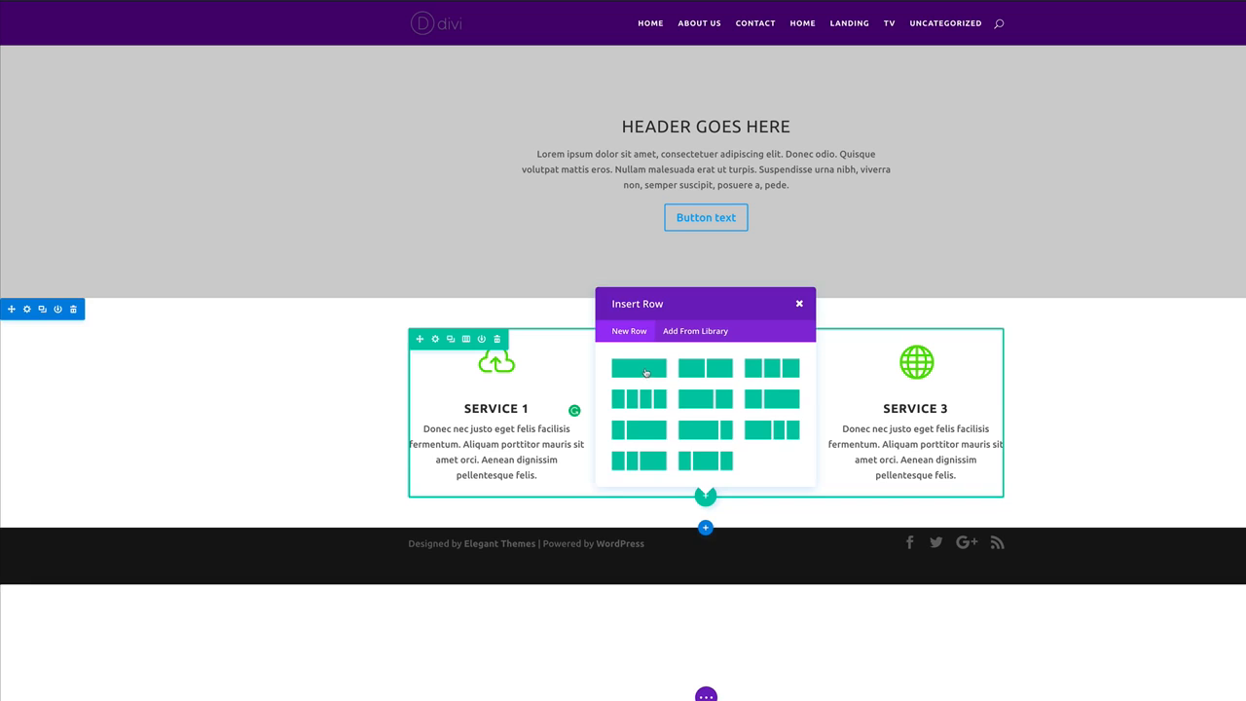
left_click(645, 372)
scroll(656, 479, "down", 3)
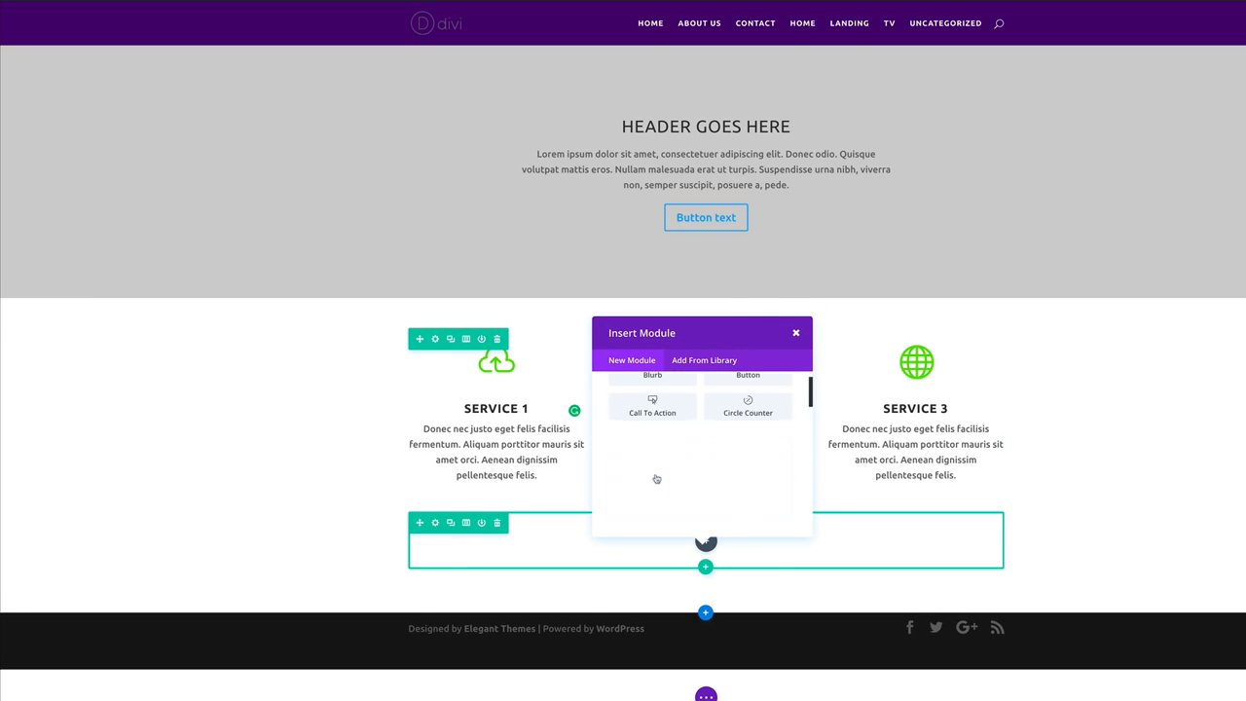
left_click(750, 423)
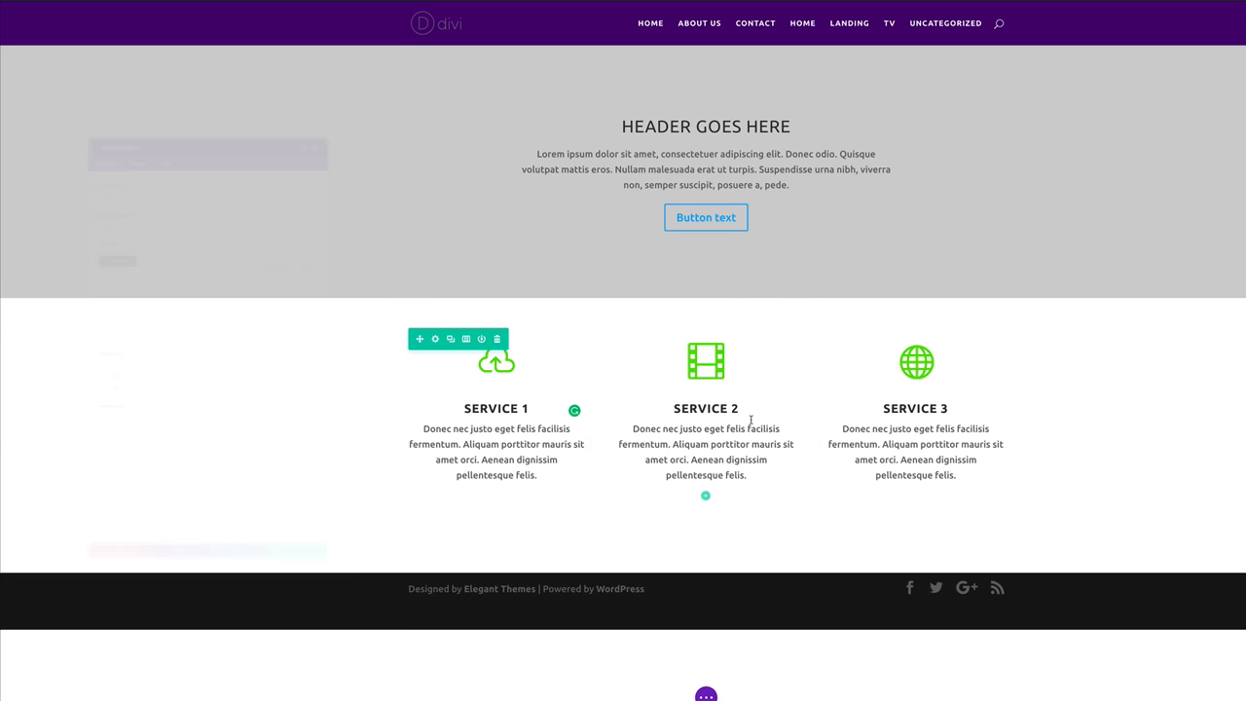
Enter a centred 'Our Services' heading, save it, and move it above the service columns.
left_click(110, 255)
type("Our Services</h1>")
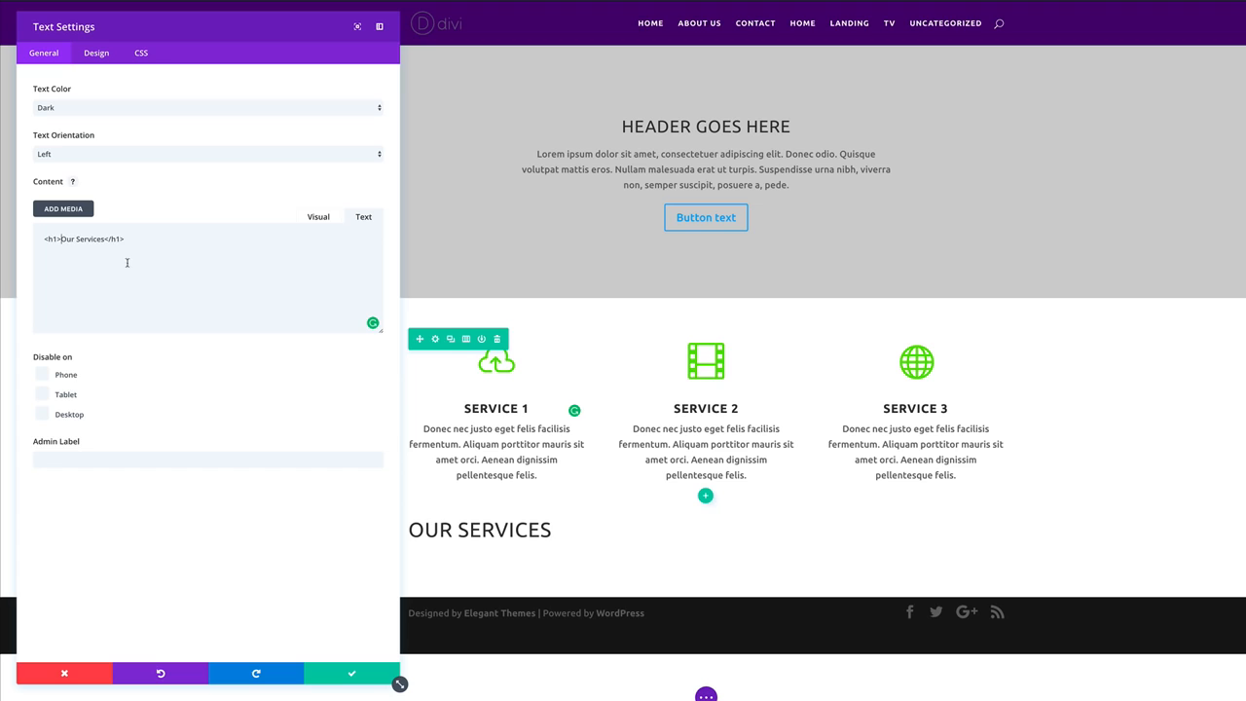
left_click(90, 157)
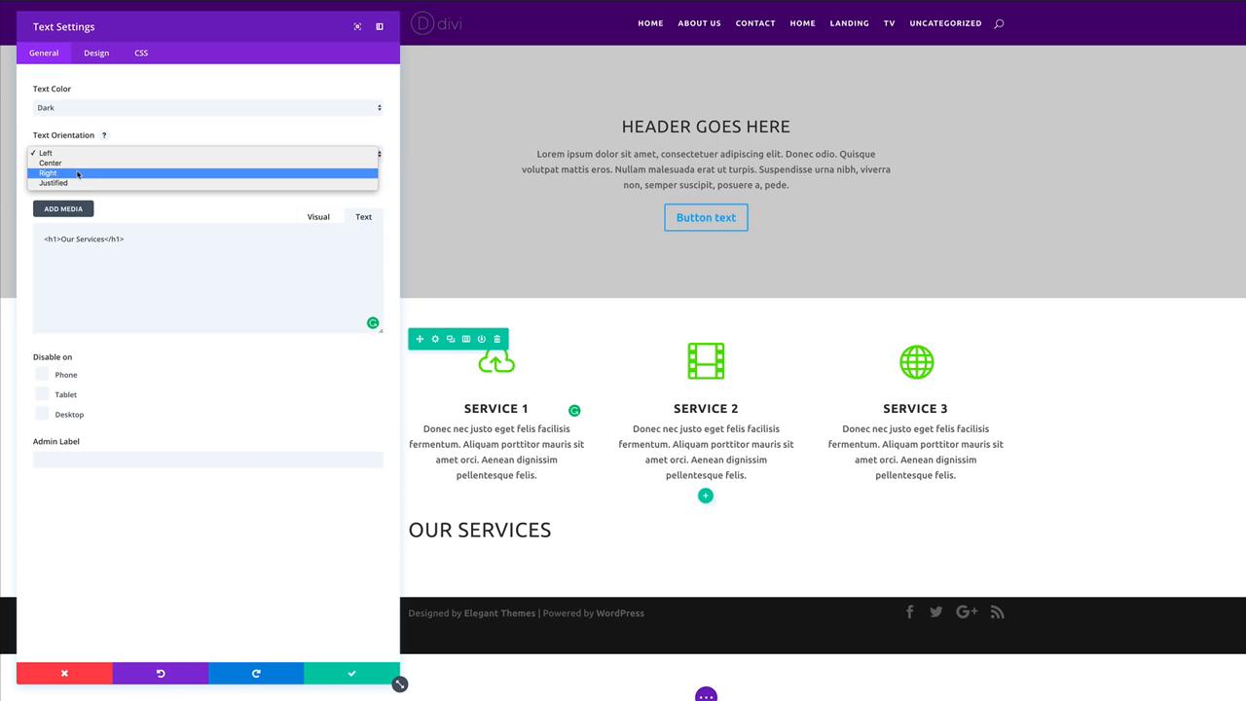
left_click(50, 163)
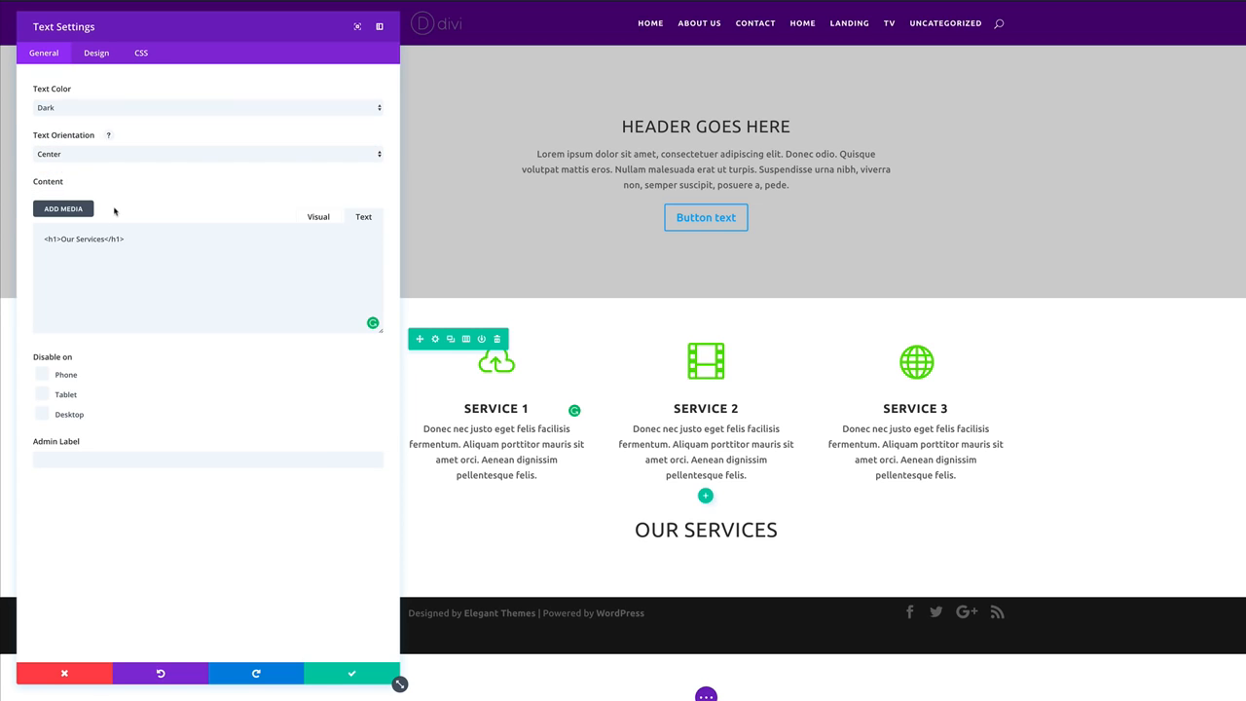
left_click(354, 676)
mouse_move(517, 514)
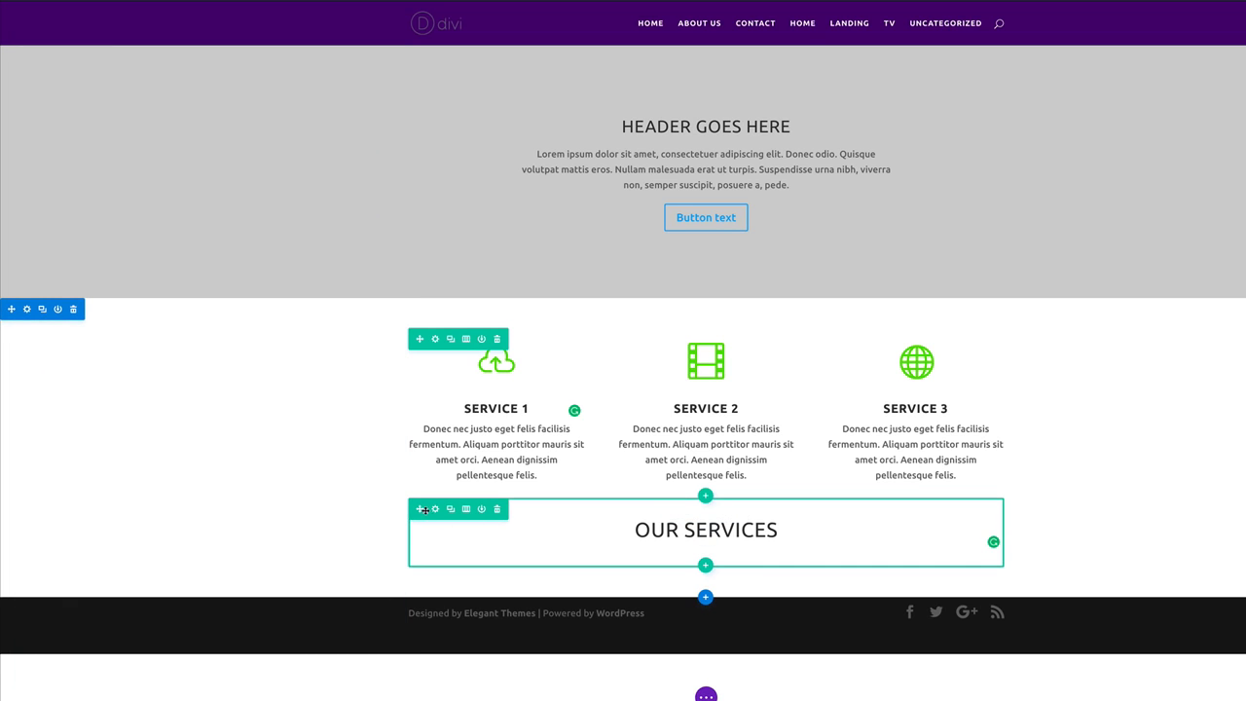
left_click_drag(419, 508, 482, 356)
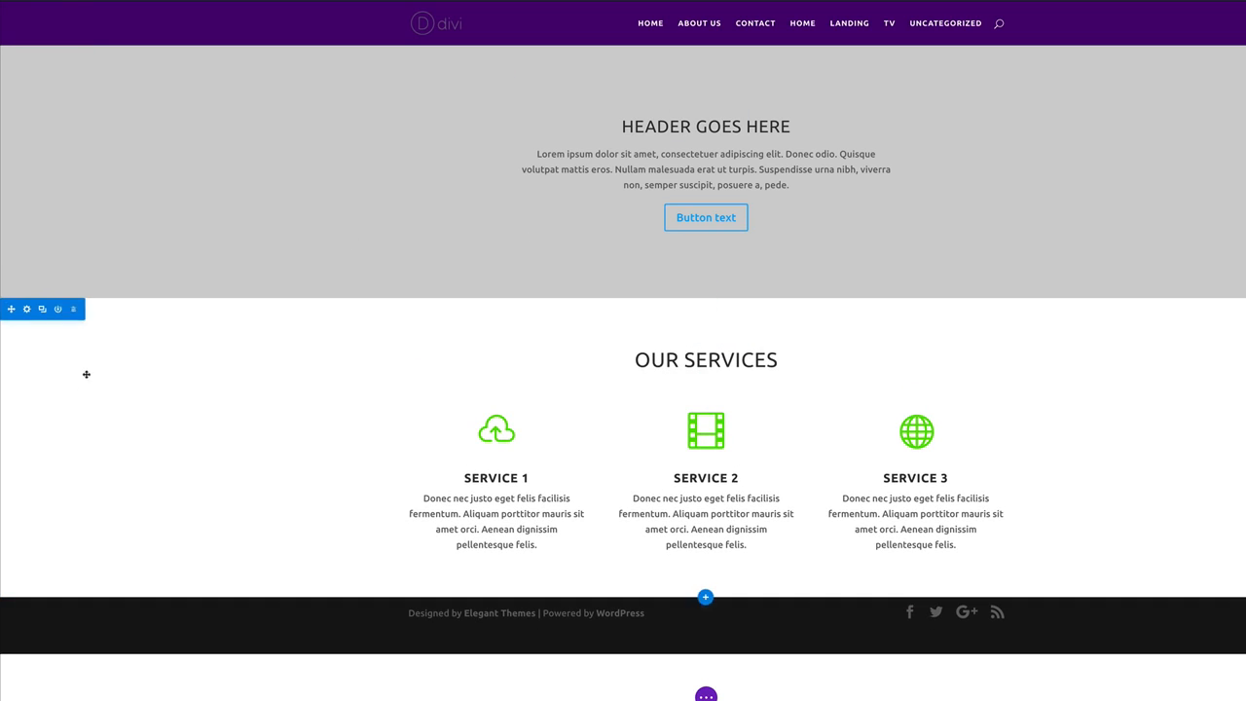
mouse_move(270, 556)
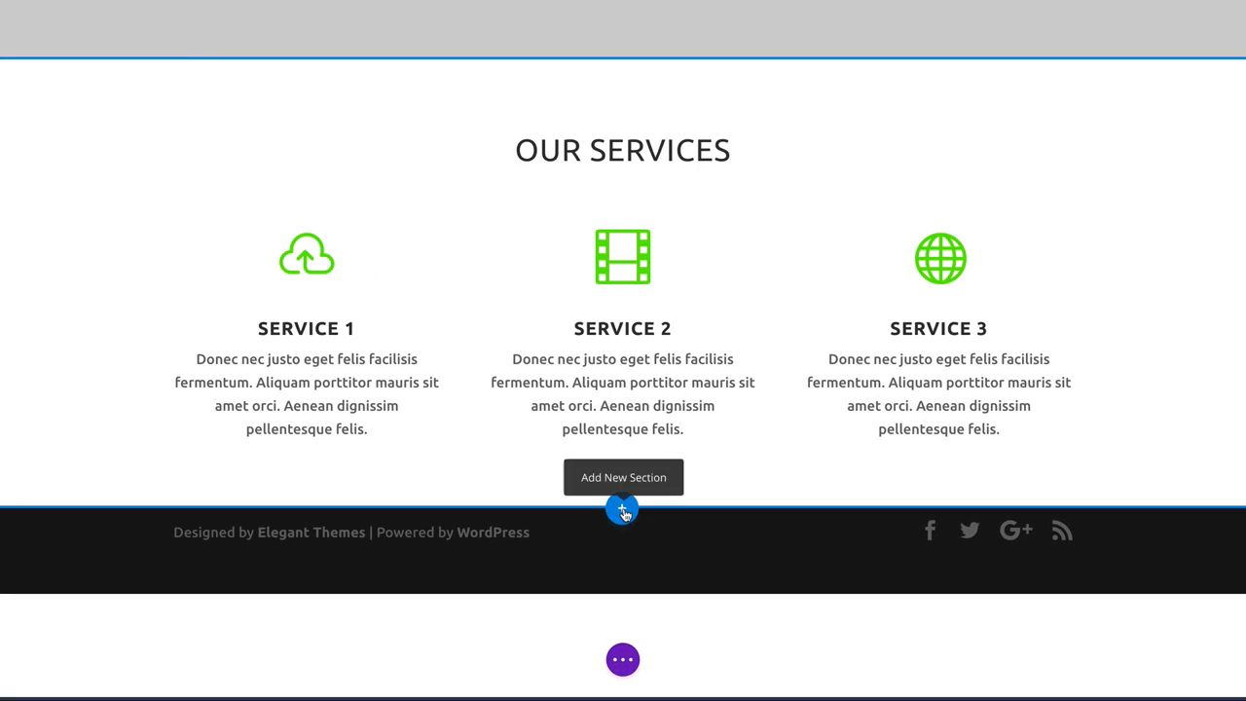
Add a Regular section with a single-column row below the services.
left_click(624, 510)
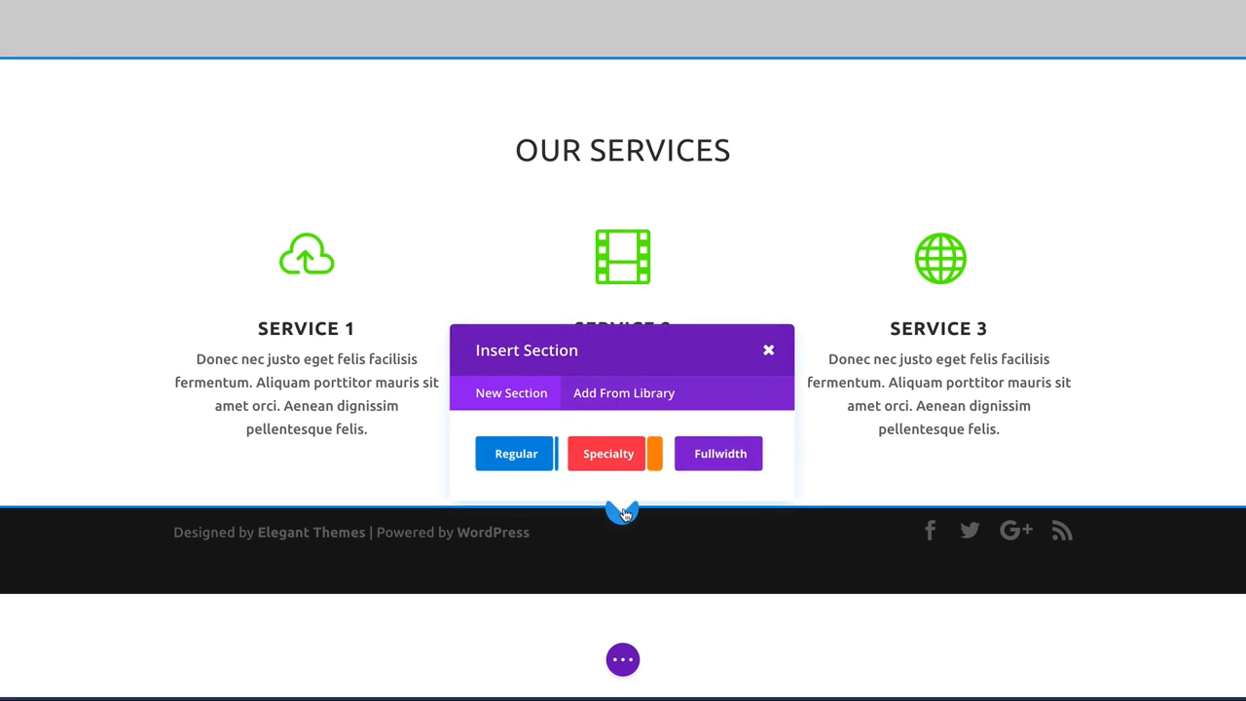
left_click(519, 456)
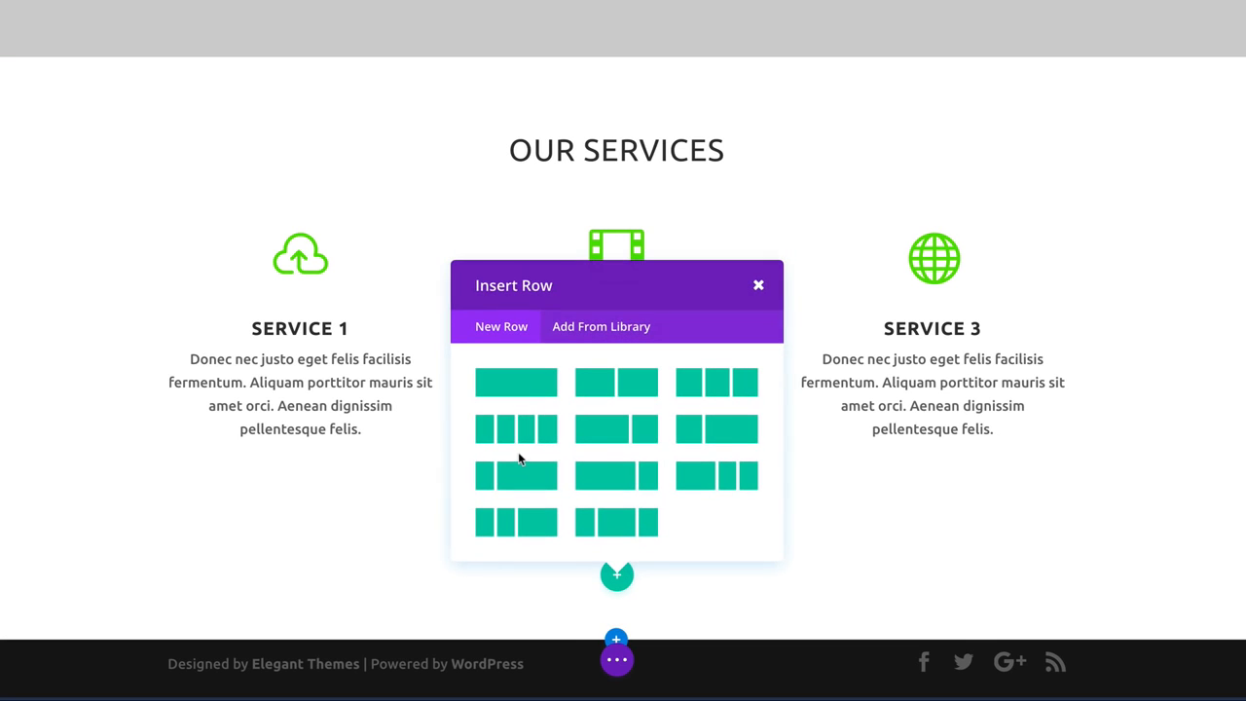
left_click(524, 387)
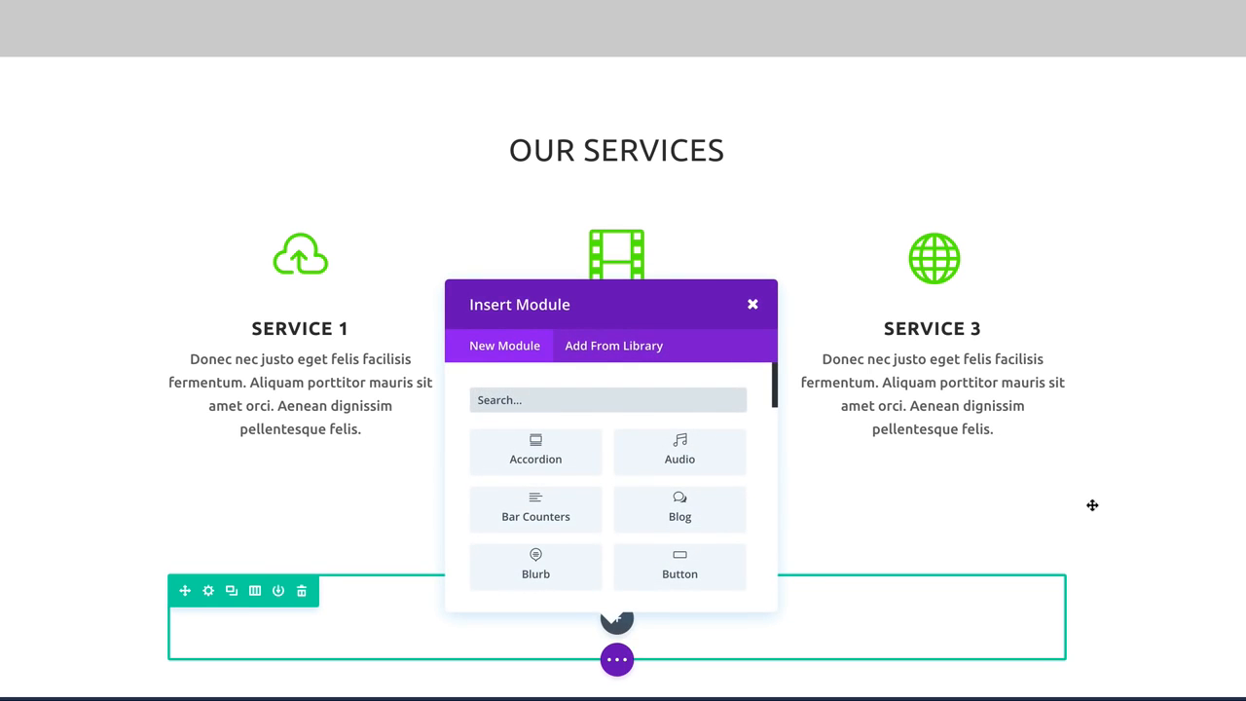
scroll(1110, 506, "down", 2)
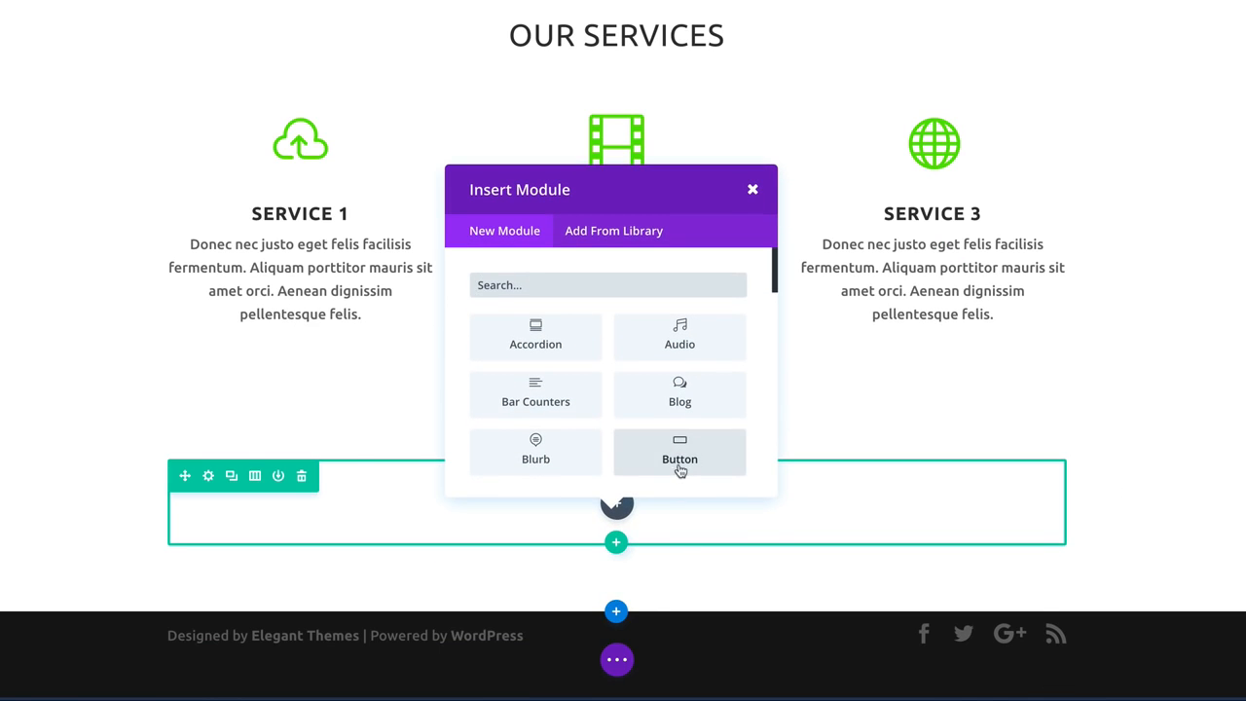
scroll(641, 422, "down", 1)
scroll(642, 422, "down", 10)
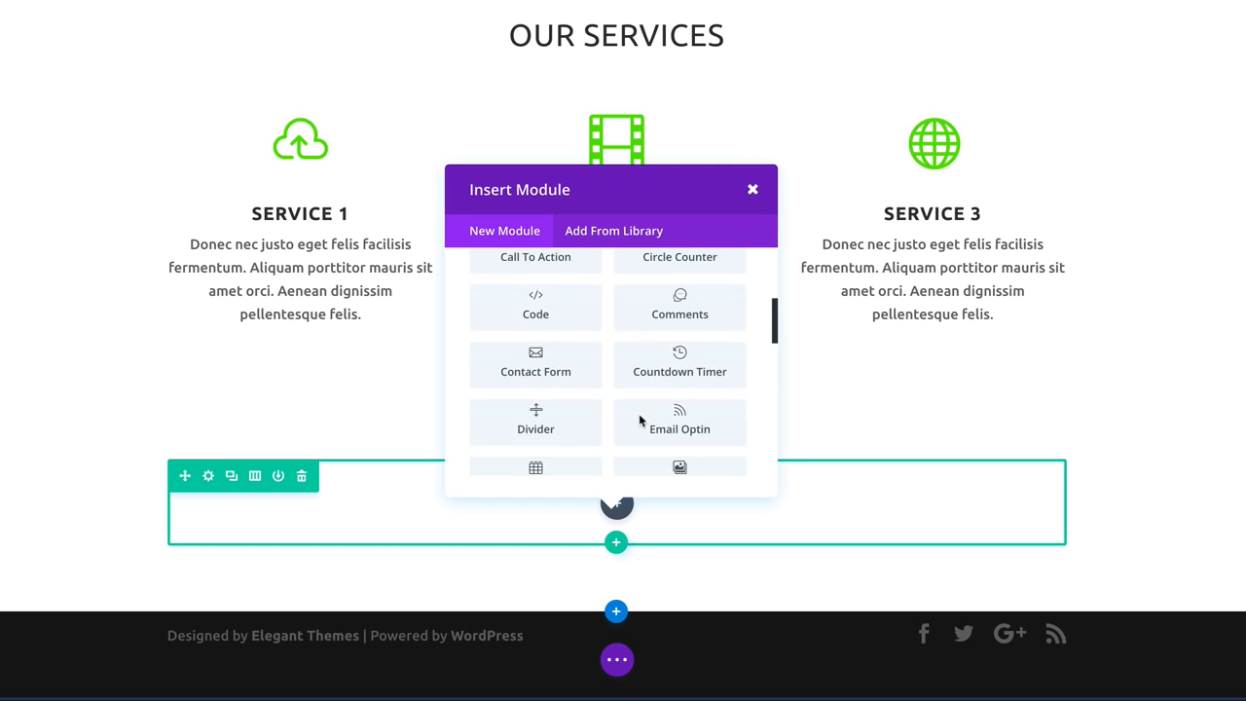
scroll(641, 420, "down", 3)
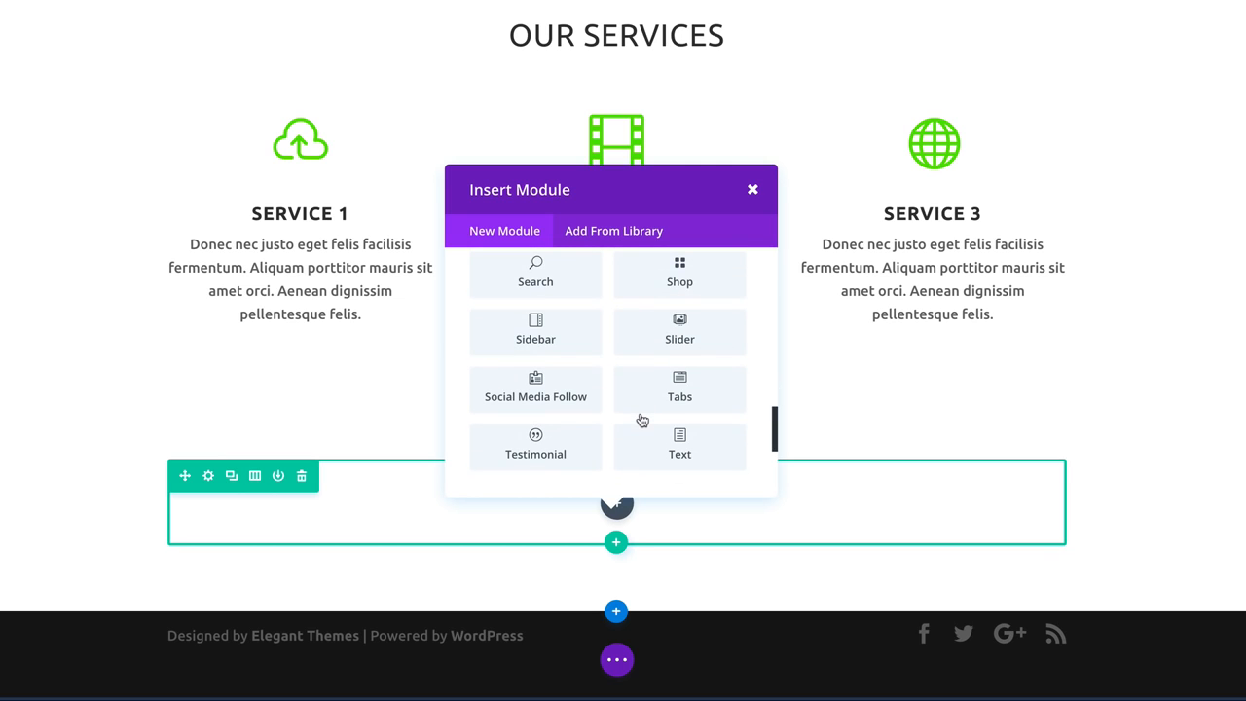
scroll(640, 417, "down", 2)
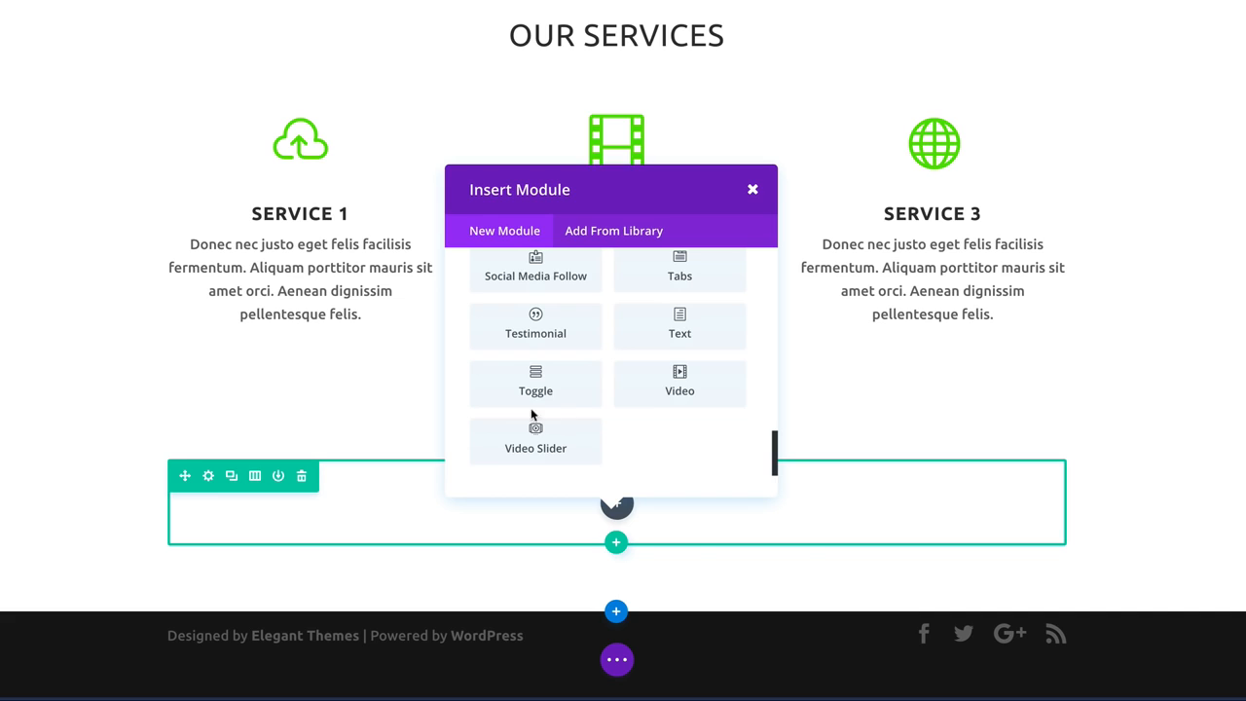
Insert a Video module and fill in the saved YouTube video URL.
left_click(680, 380)
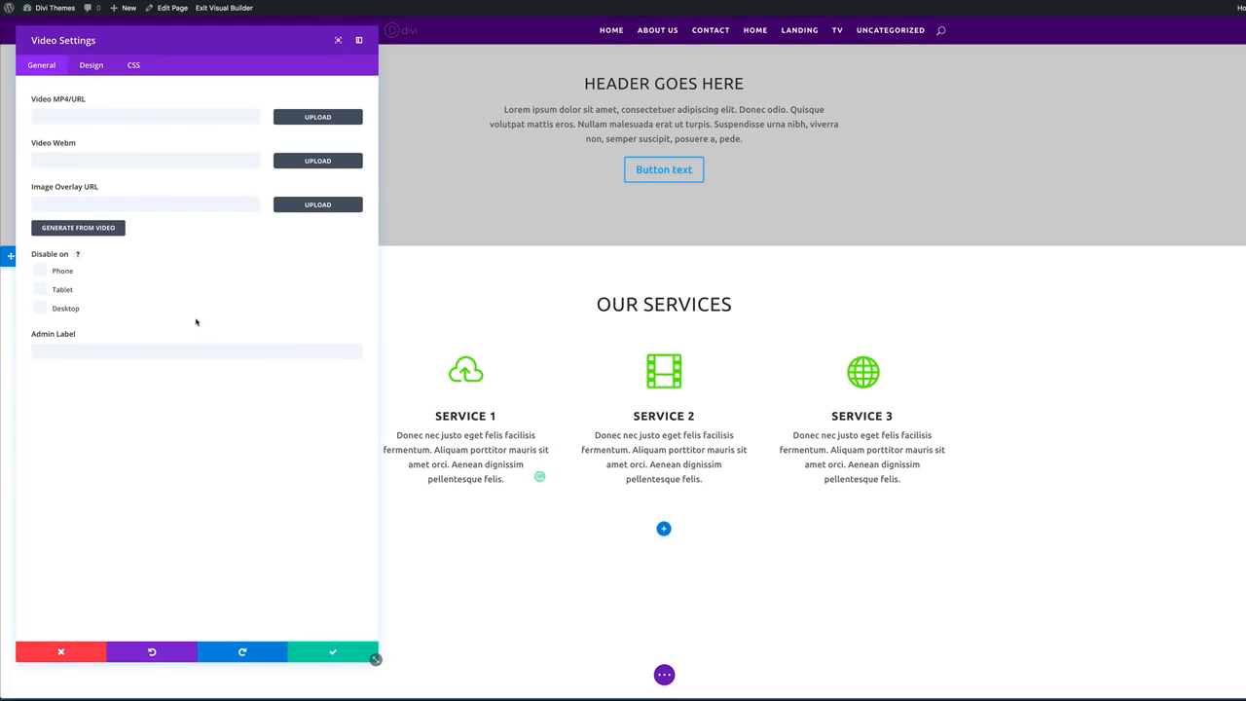
left_click(123, 116)
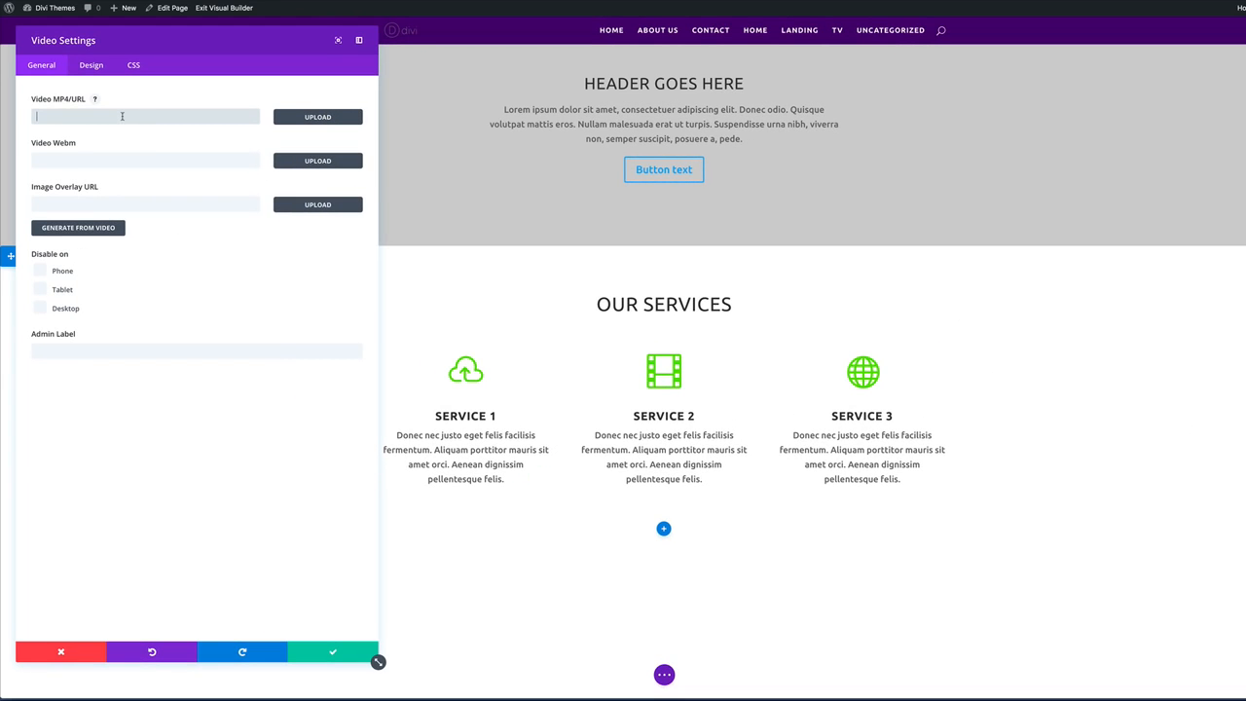
left_click(59, 116)
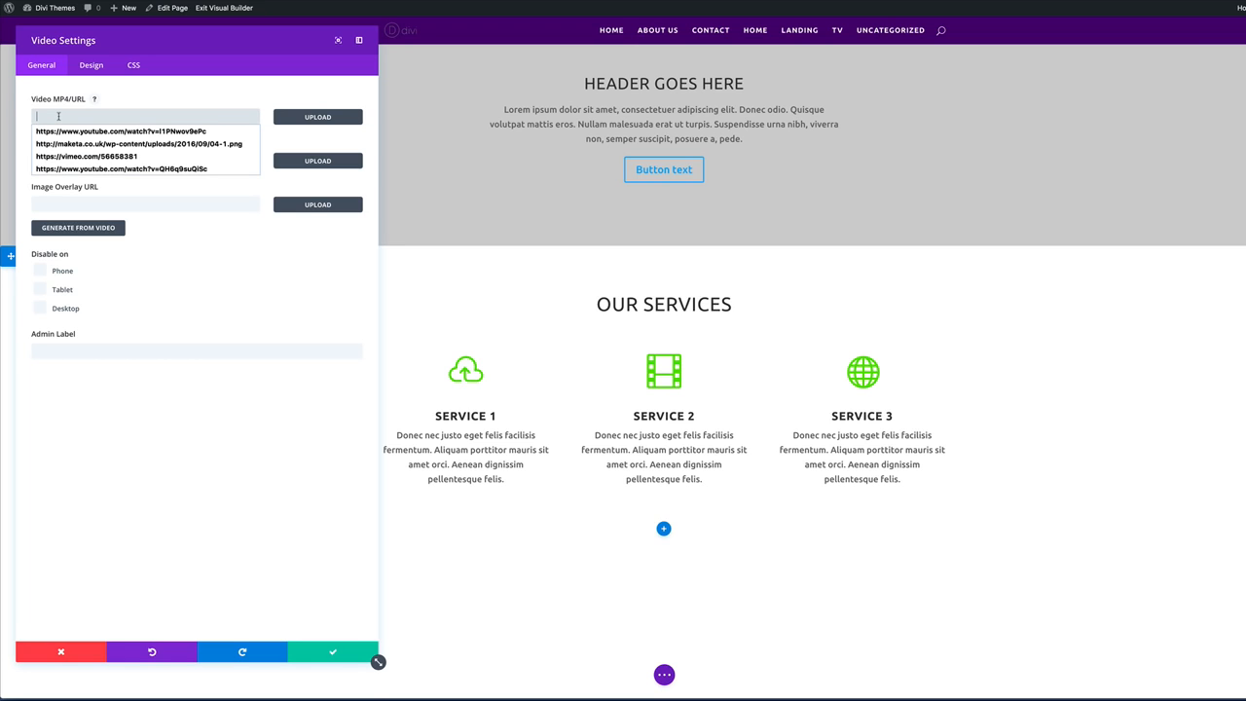
left_click(121, 169)
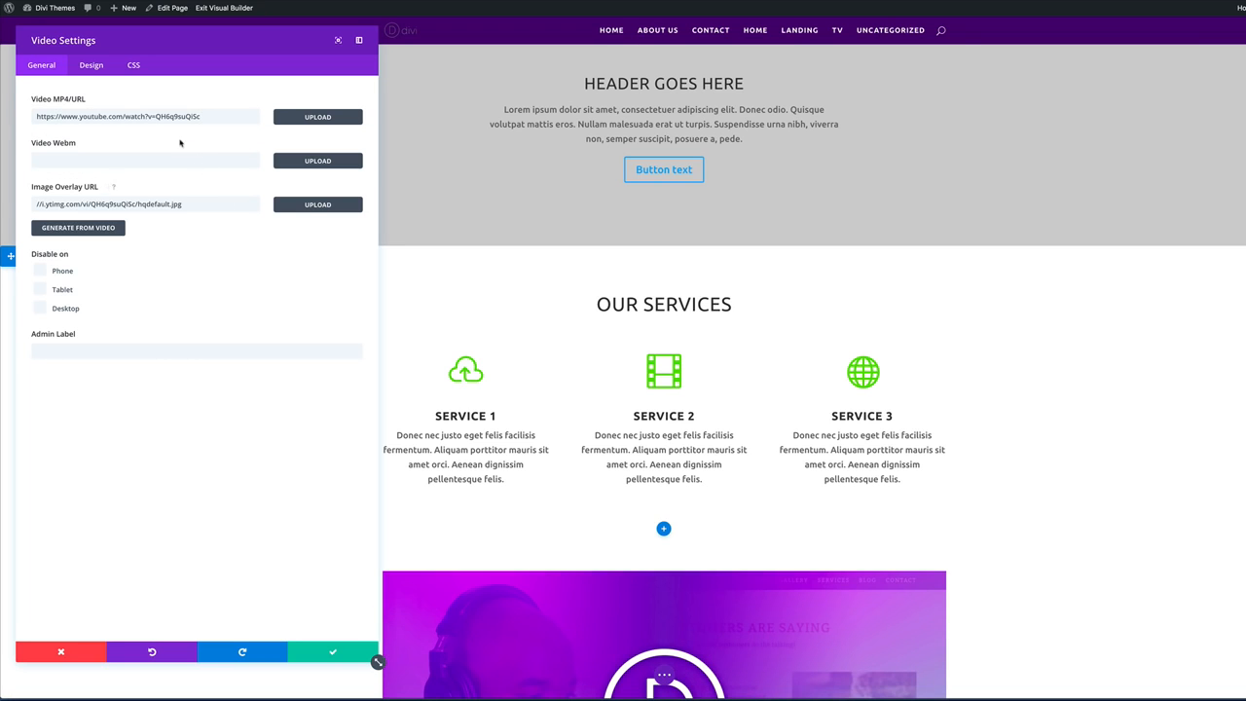
Save the video module, then give its section a dark #212121 background.
left_click(330, 659)
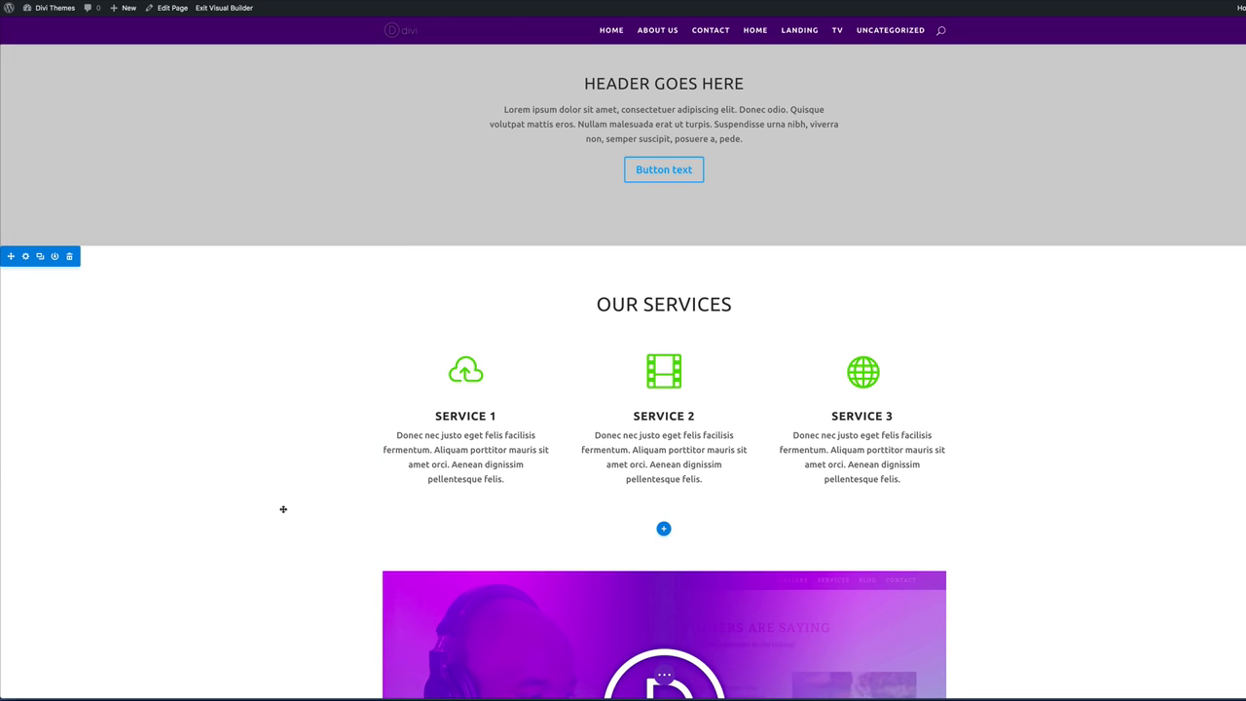
scroll(282, 508, "down", 5)
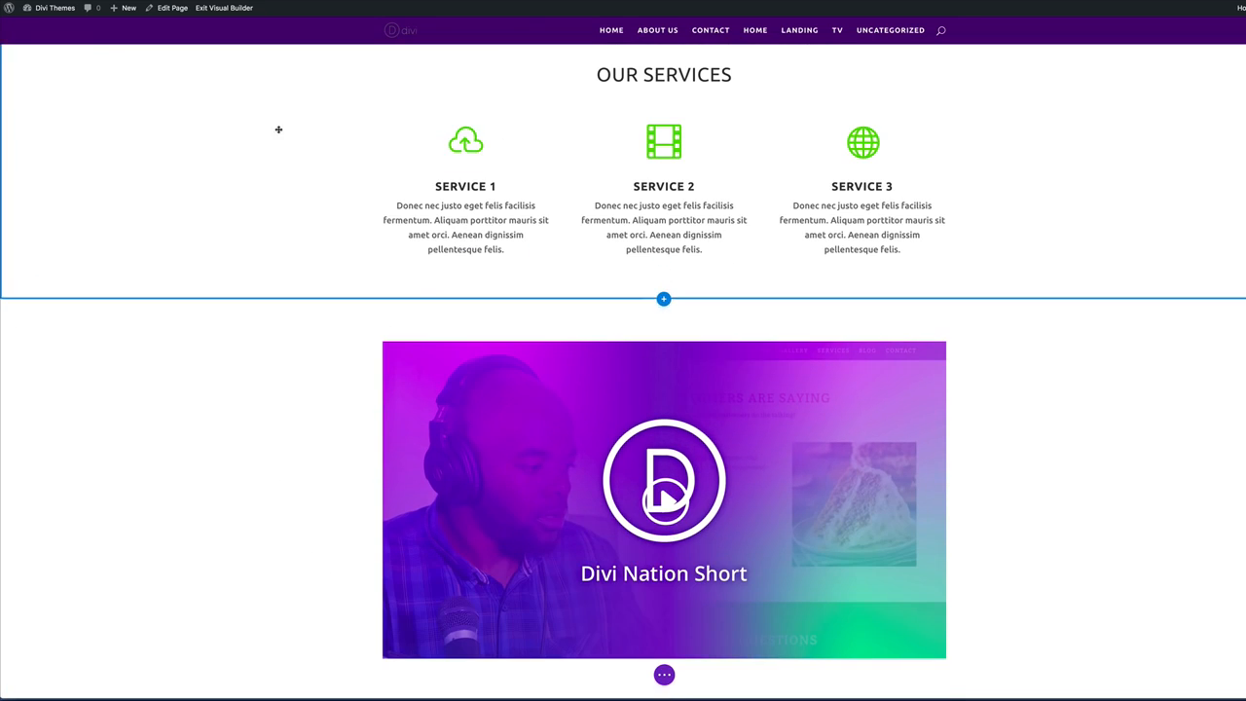
mouse_move(410, 337)
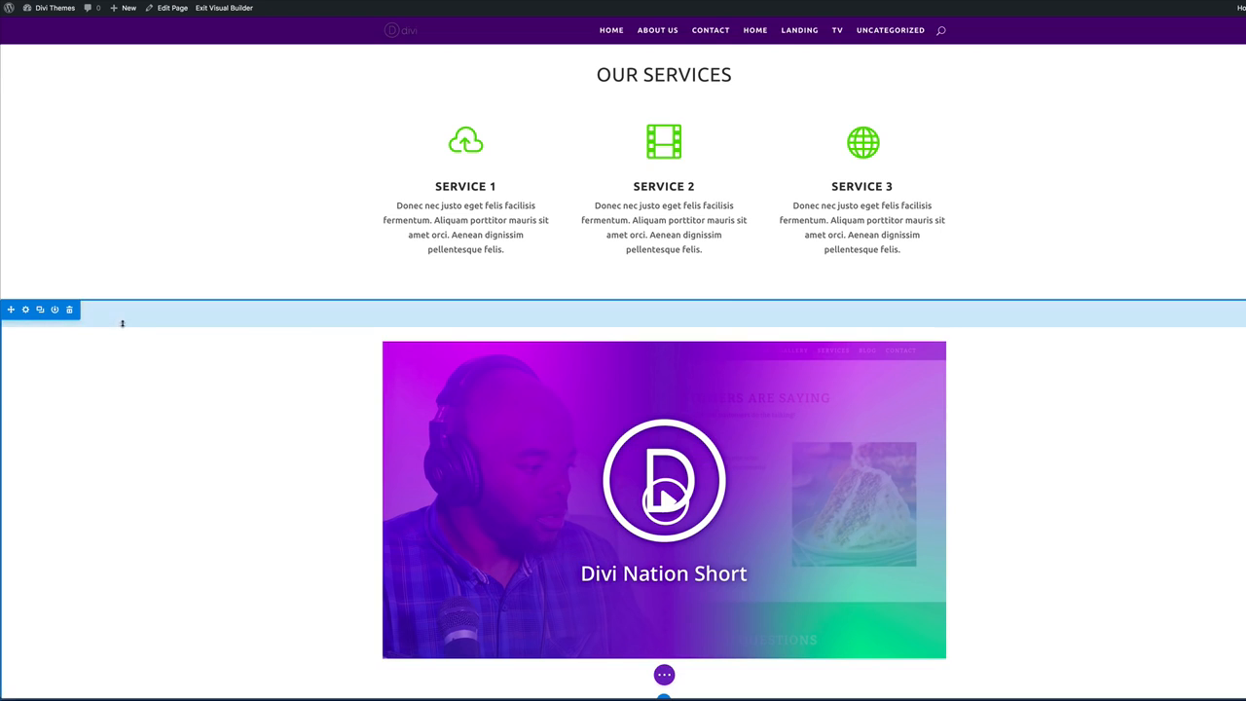
left_click(25, 311)
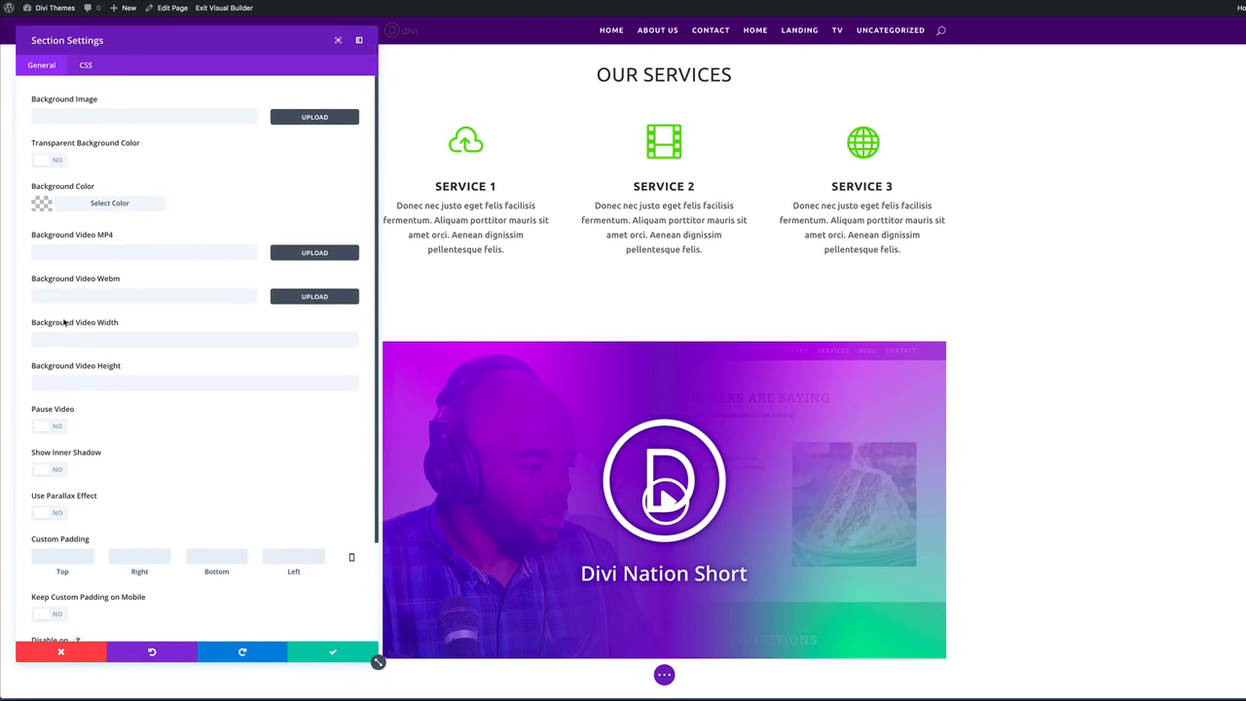
left_click(43, 202)
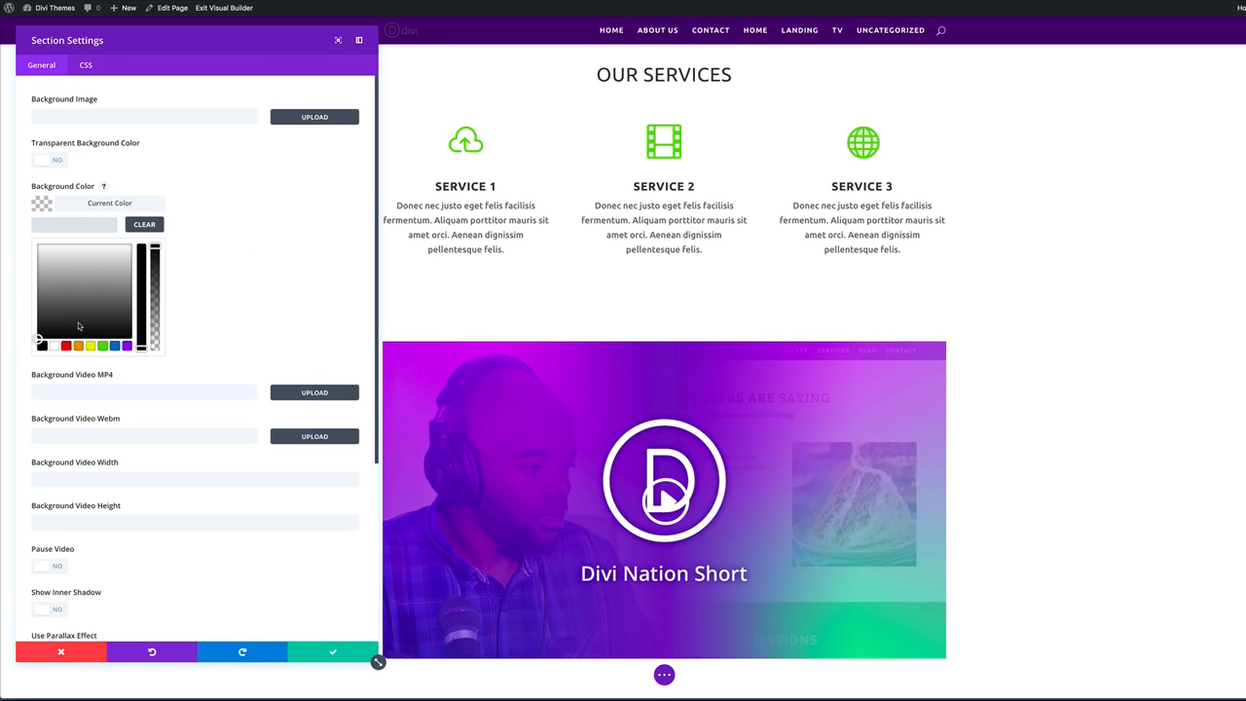
left_click(38, 329)
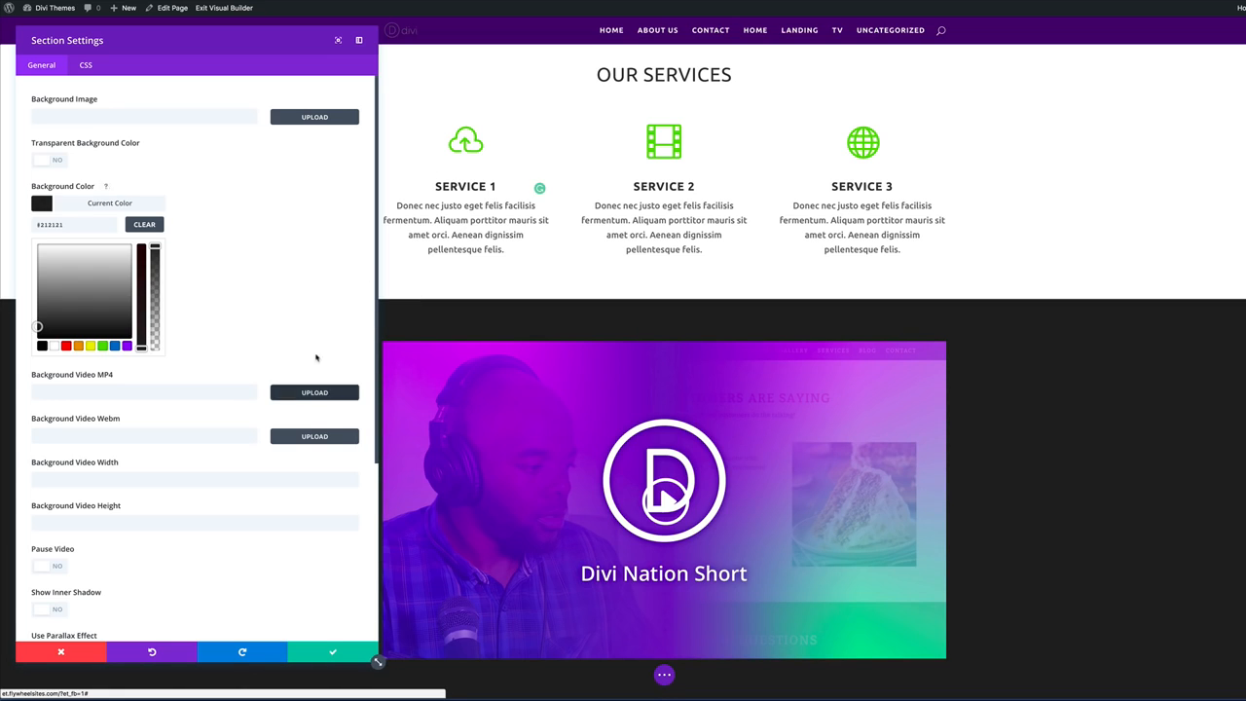
scroll(270, 431, "down", 3)
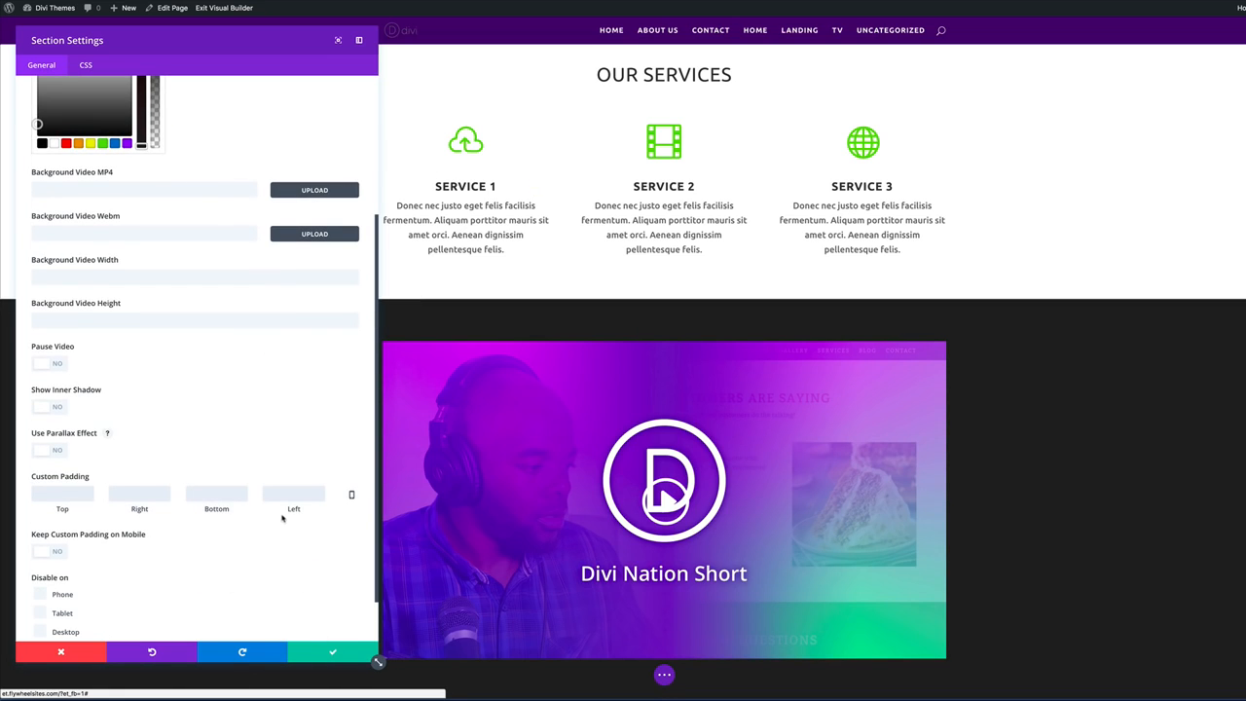
scroll(283, 519, "down", 1)
left_click(332, 656)
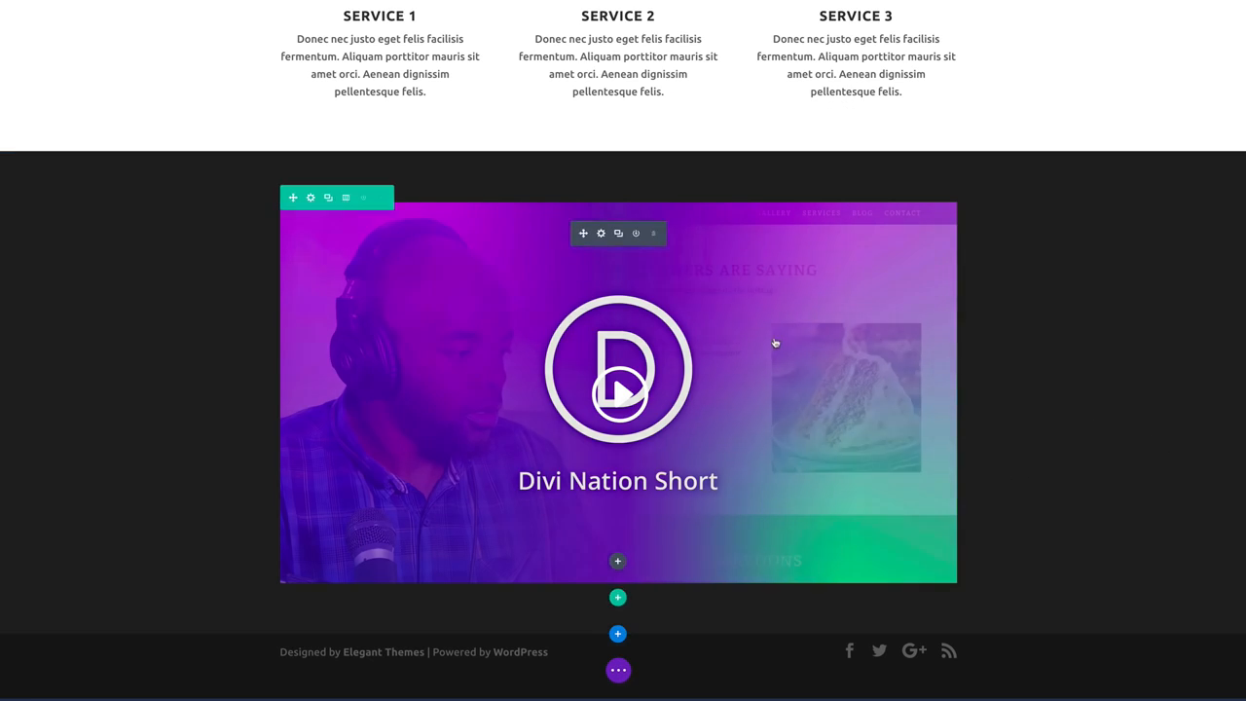
Duplicate the OUR SERVICES heading and move the copy into the dark video section.
scroll(775, 343, "up", 3)
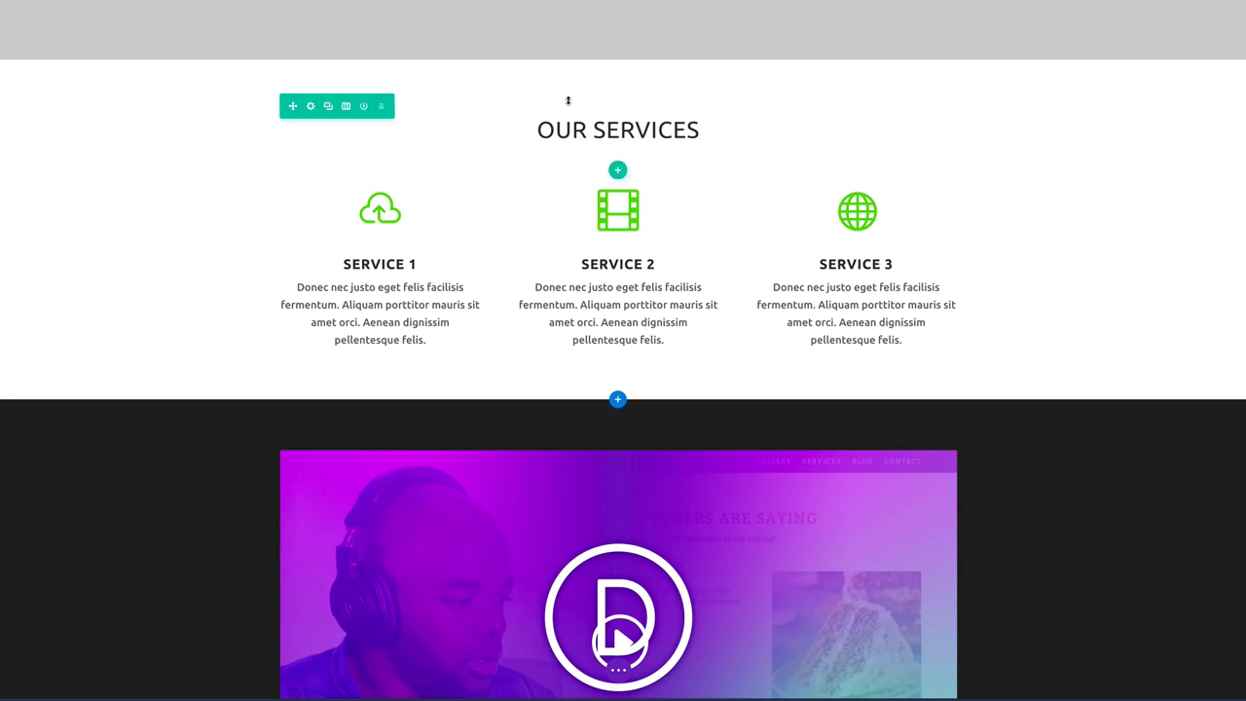
left_click(329, 107)
scroll(255, 162, "down", 2)
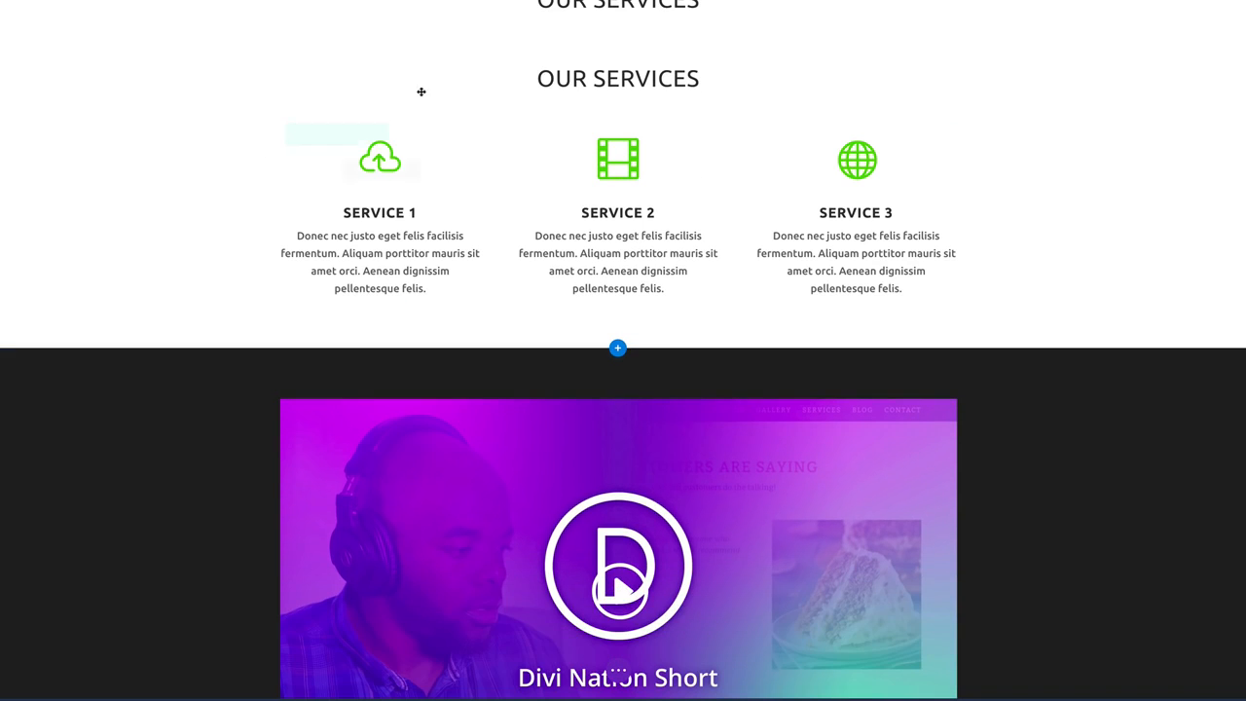
left_click_drag(293, 55, 352, 306)
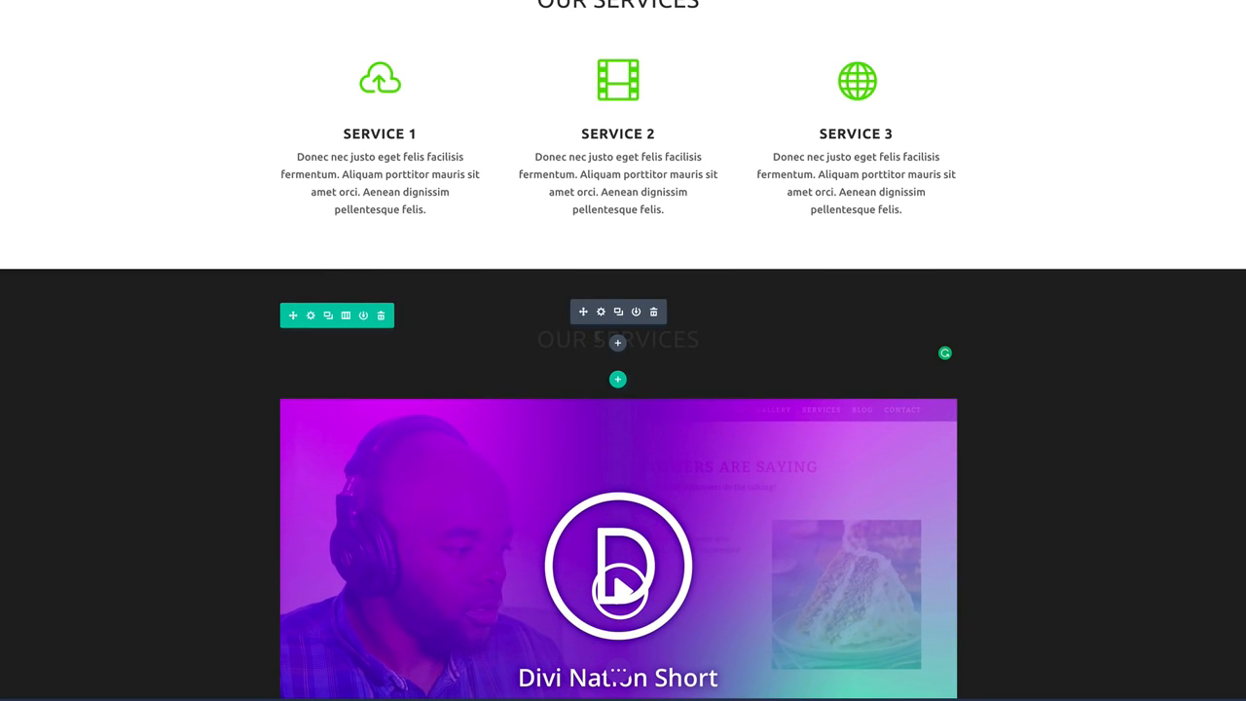
Set the copied heading's text colour to Light and save it.
left_click(600, 312)
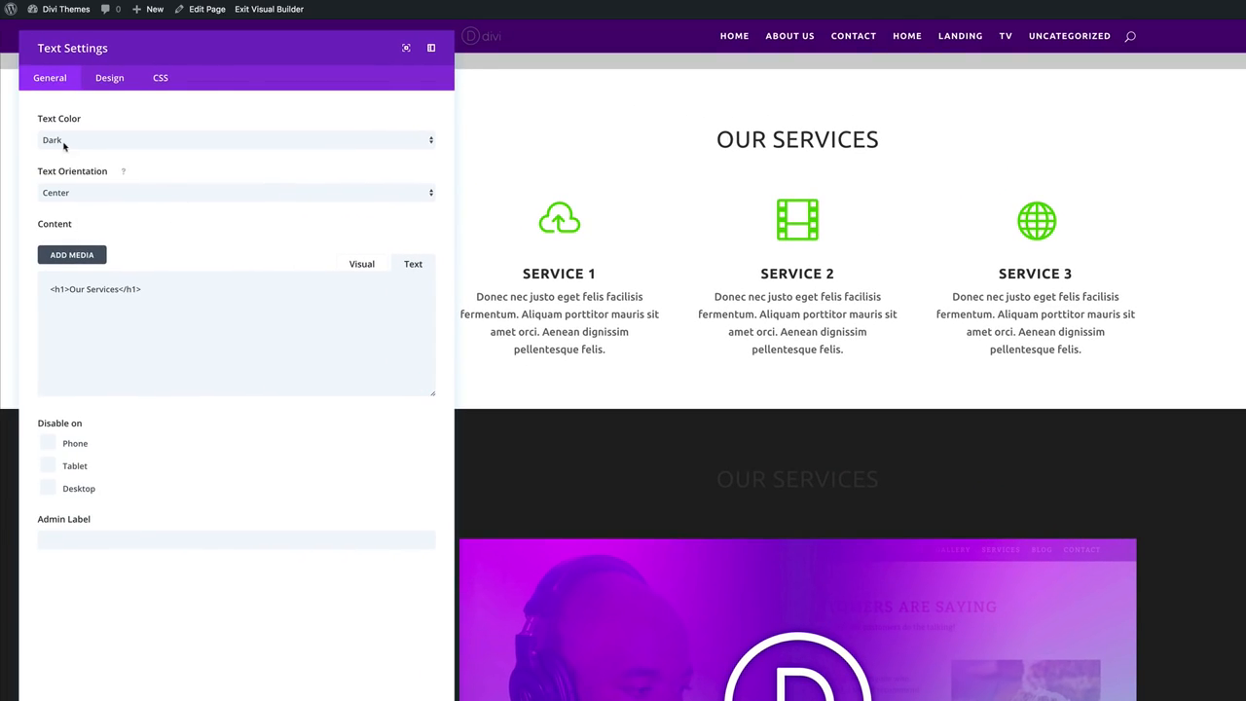
left_click(64, 143)
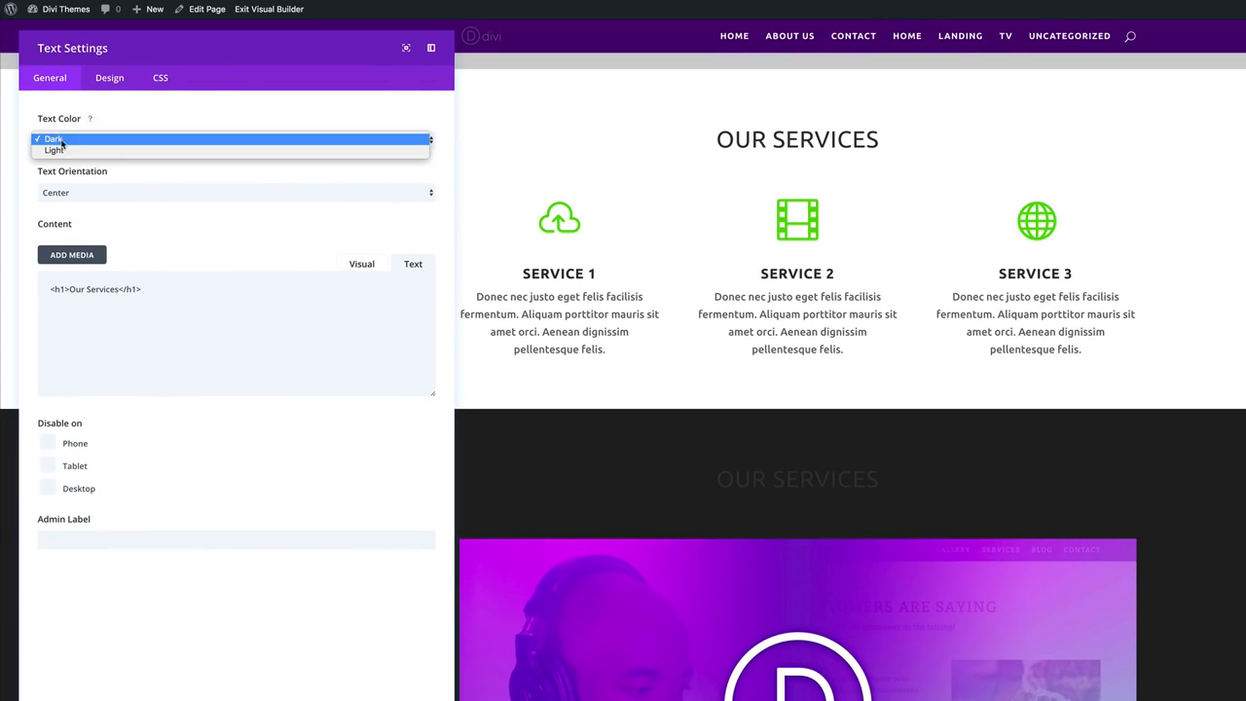
left_click(64, 155)
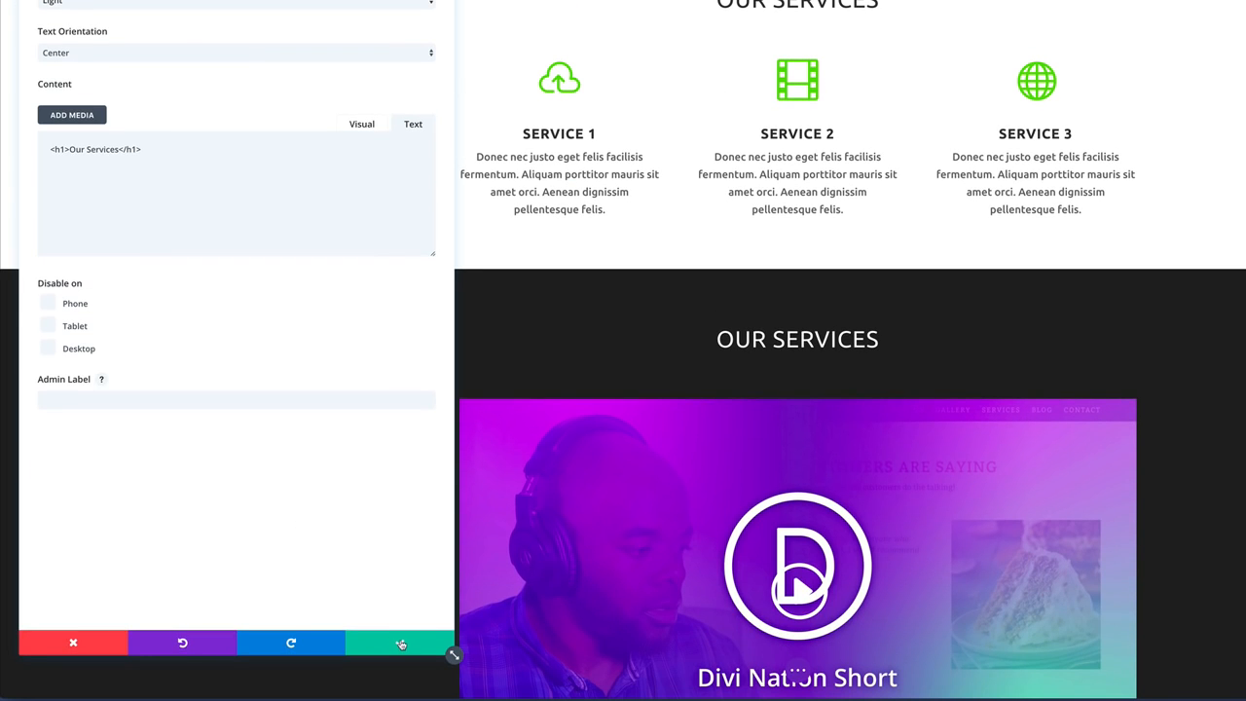
left_click(401, 645)
scroll(392, 381, "down", 2)
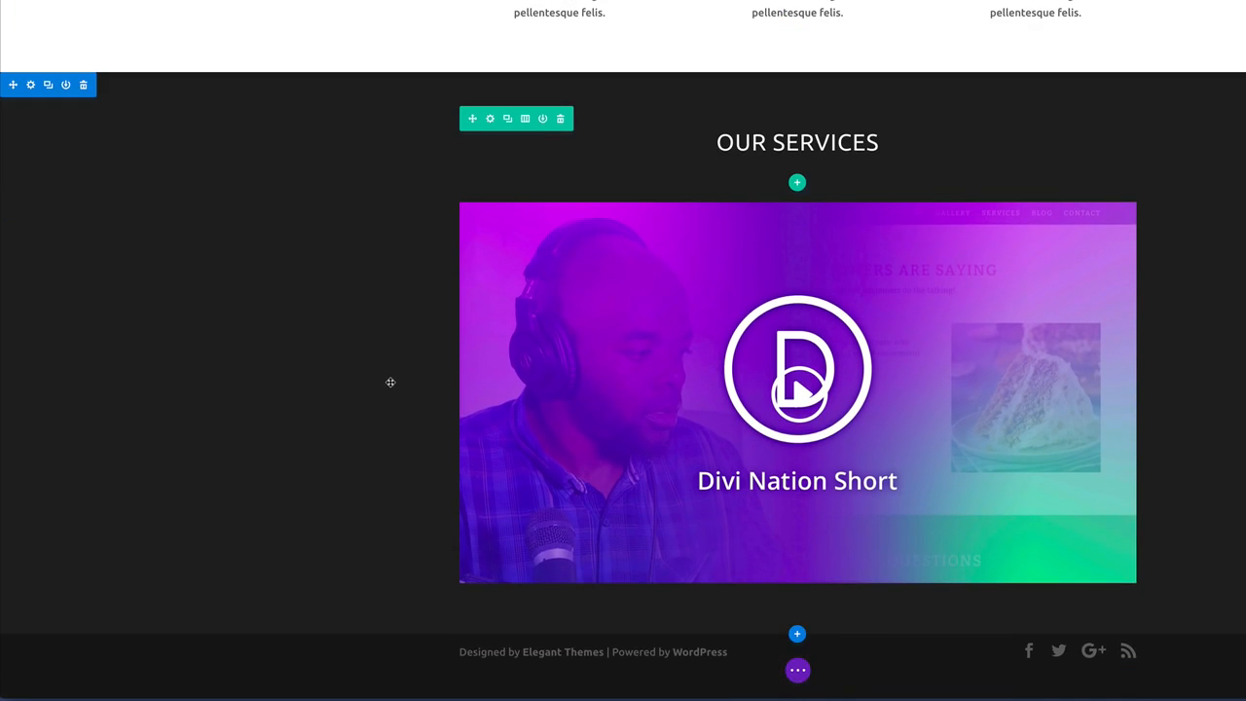
Insert a regular one-column section below the video holding a Name/Email Address/Message Contact Form.
scroll(390, 382, "up", 5)
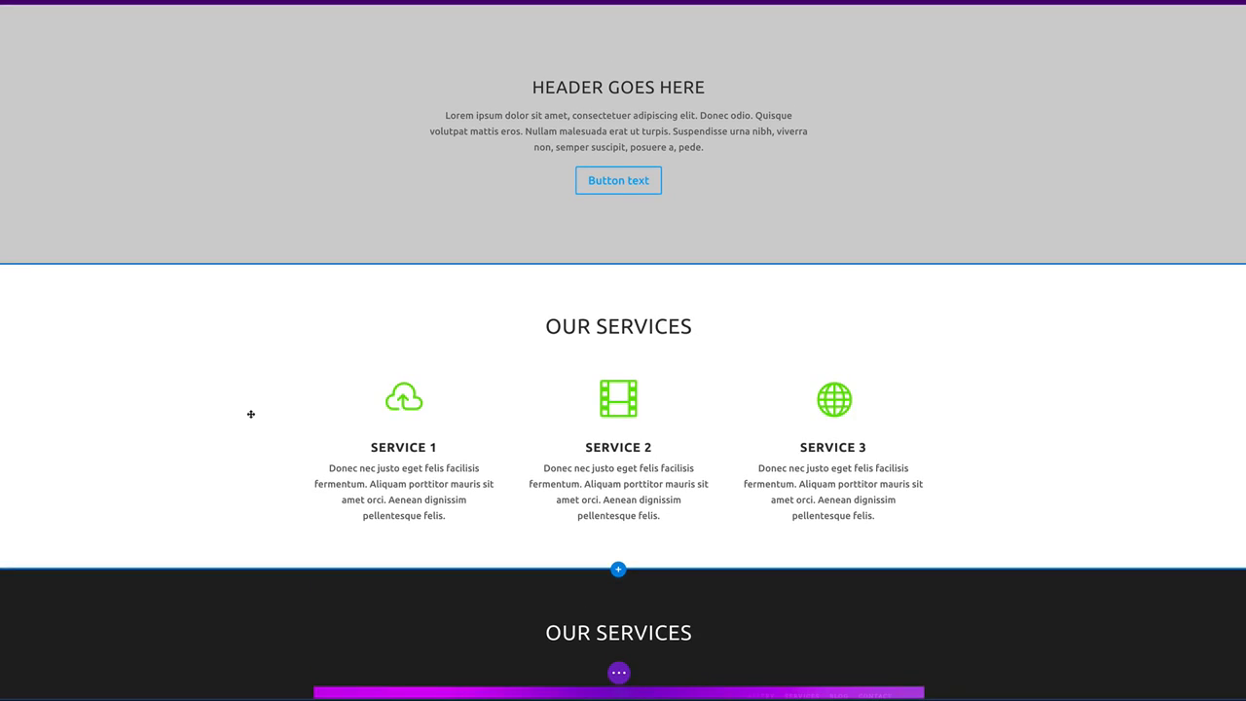
scroll(250, 414, "down", 2)
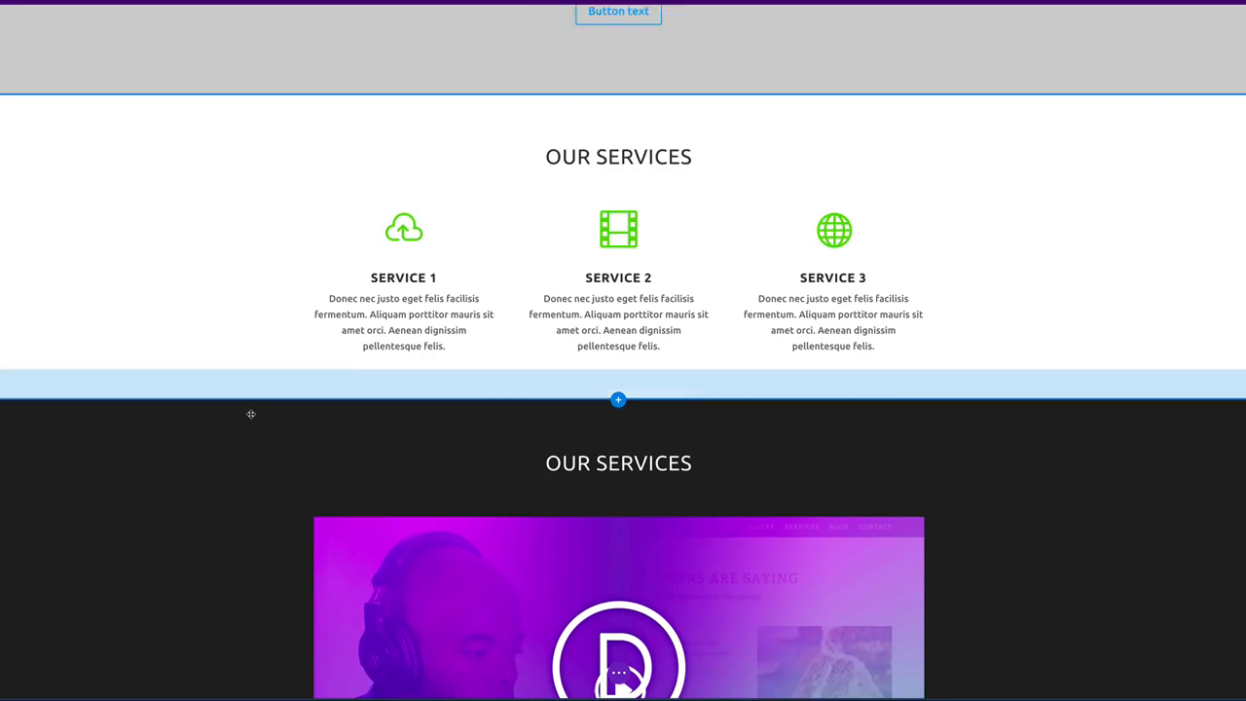
scroll(250, 415, "down", 3)
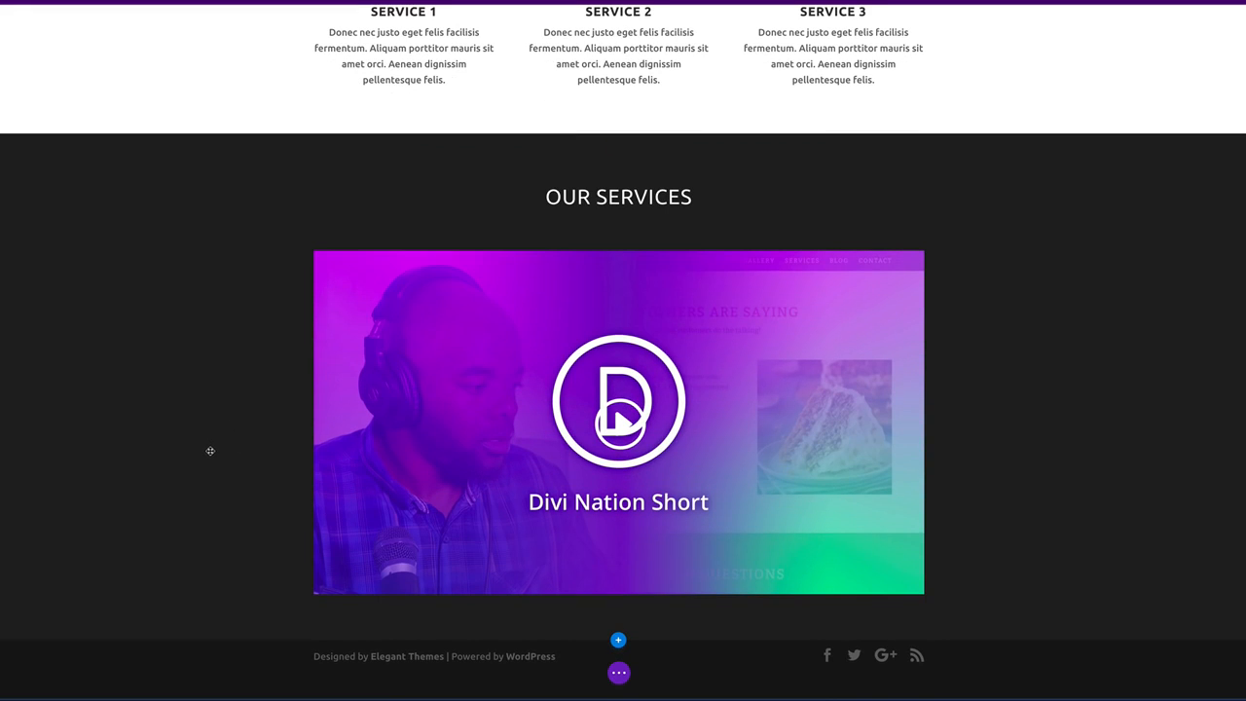
left_click(619, 642)
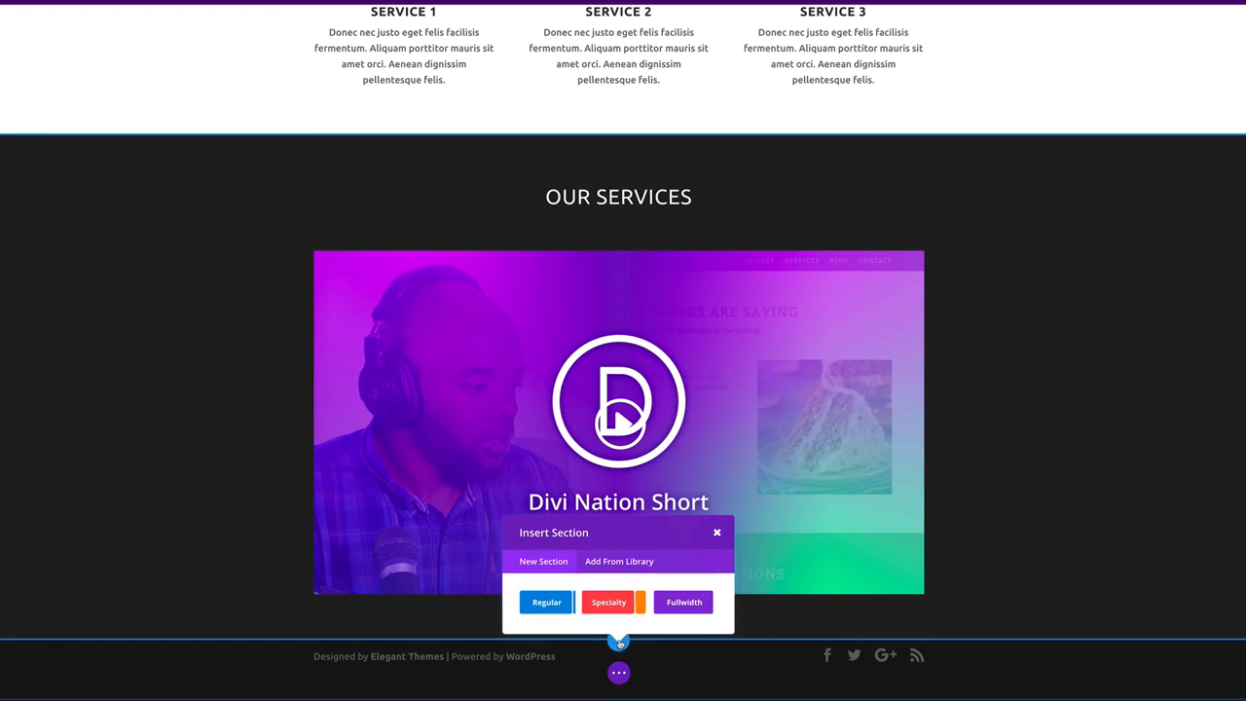
left_click(553, 604)
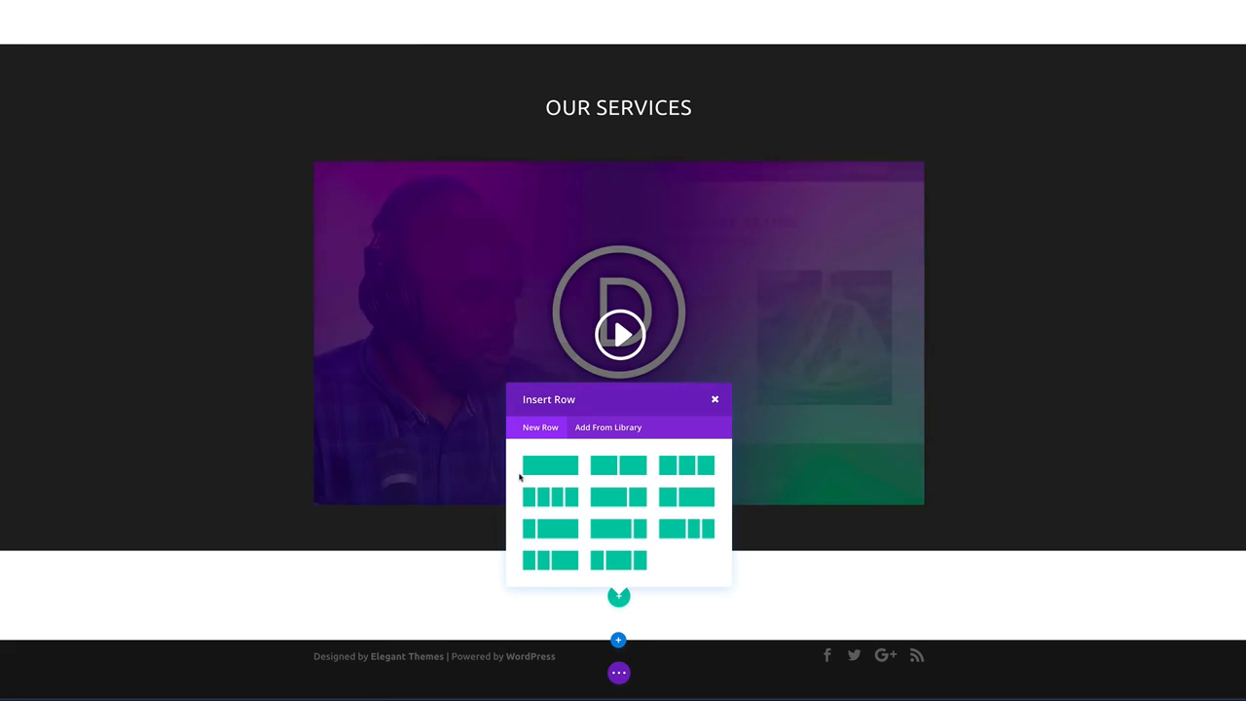
left_click(548, 464)
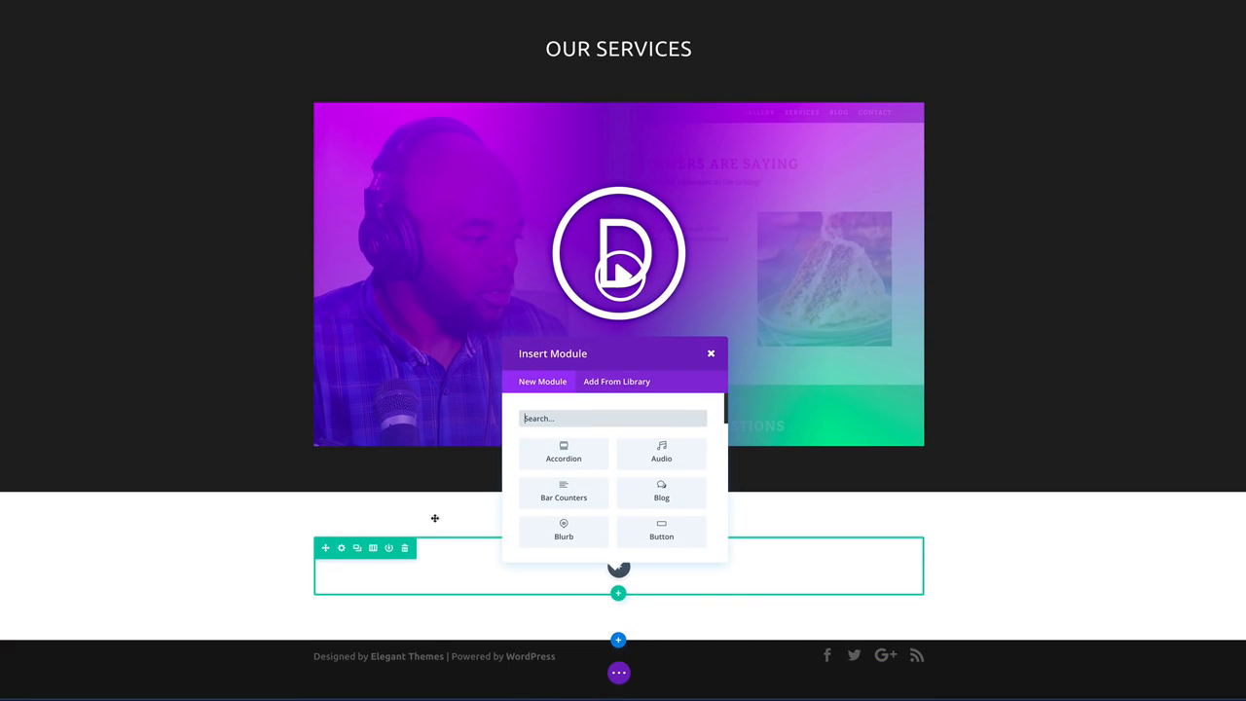
scroll(662, 534, "down", 8)
scroll(672, 530, "down", 4)
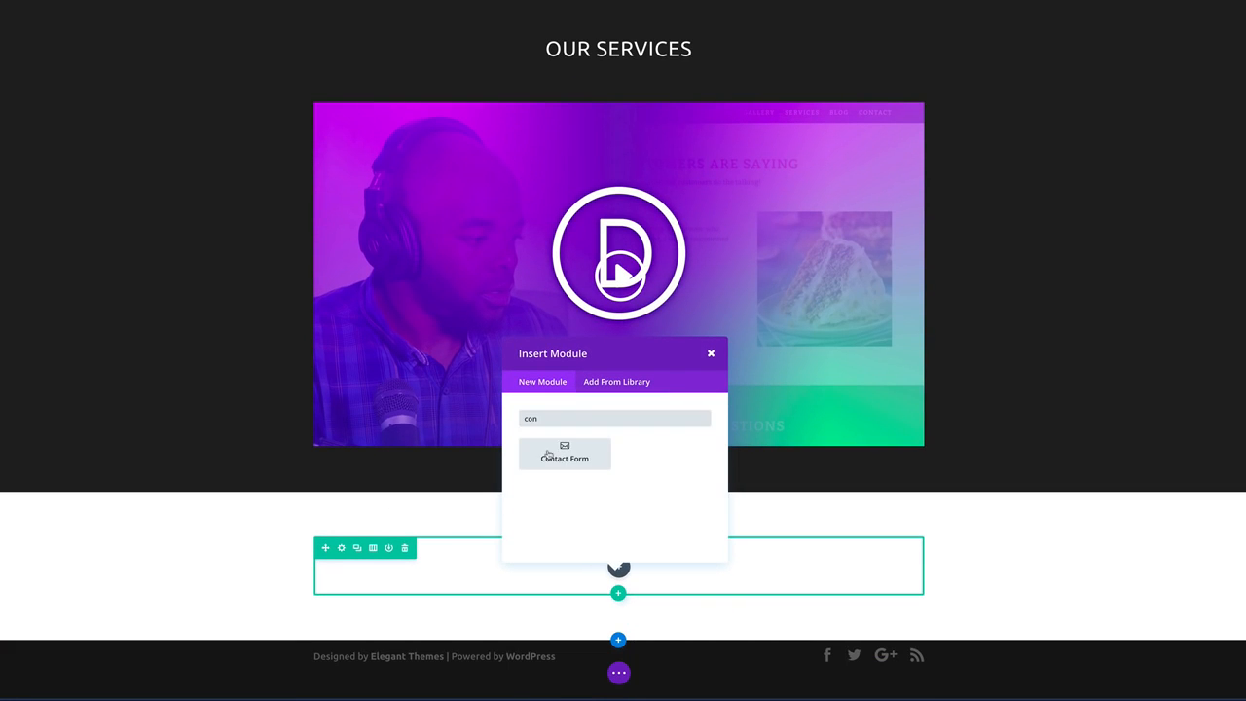
left_click(567, 452)
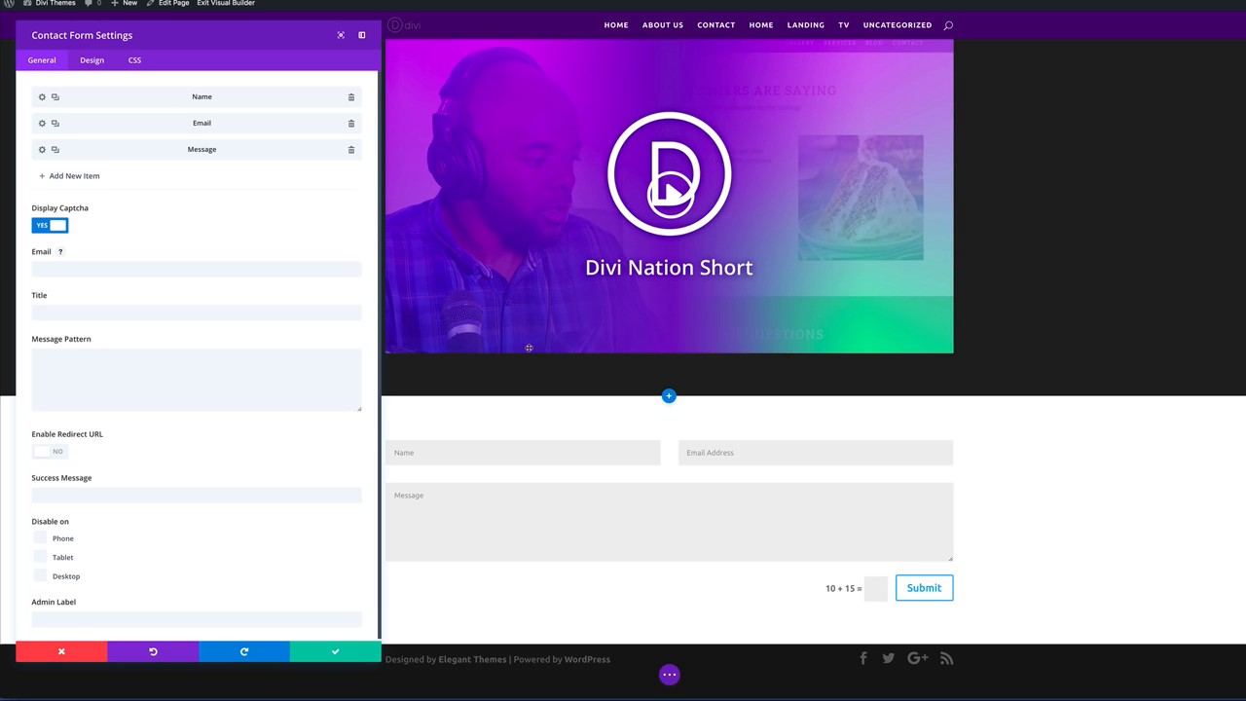
left_click(335, 652)
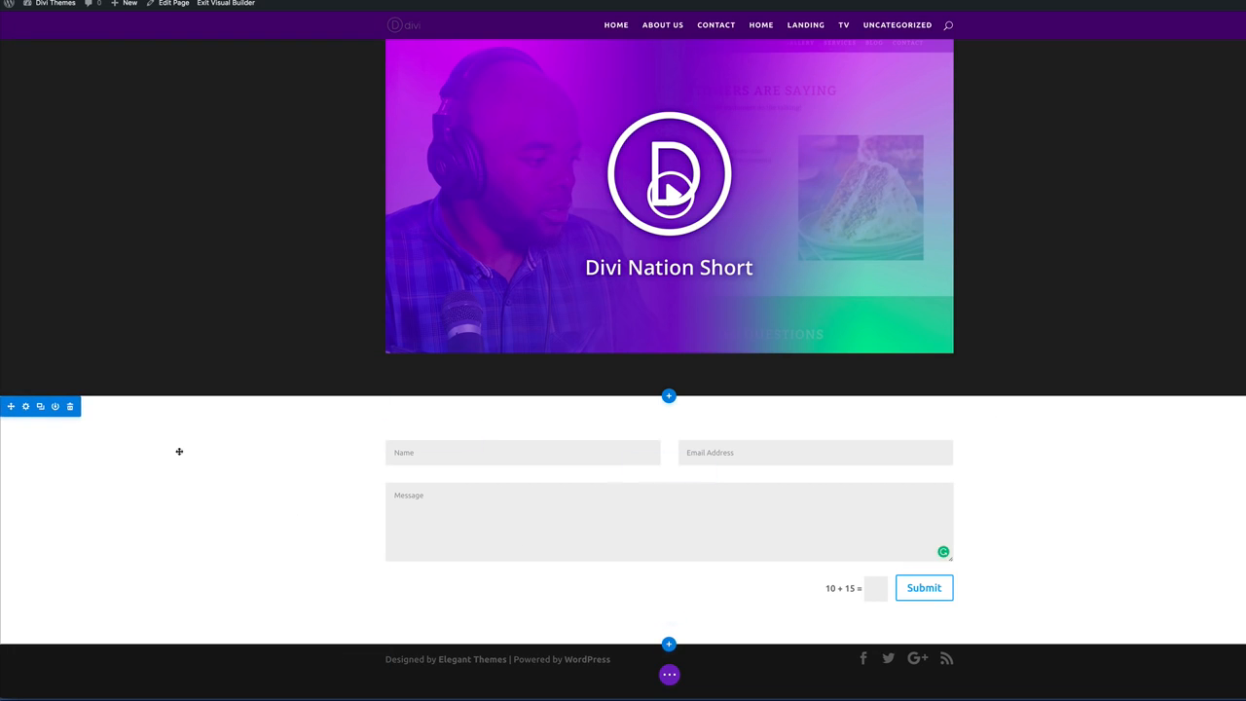
Set the contact form section's background colour to dark purple hex 43046d.
left_click(25, 406)
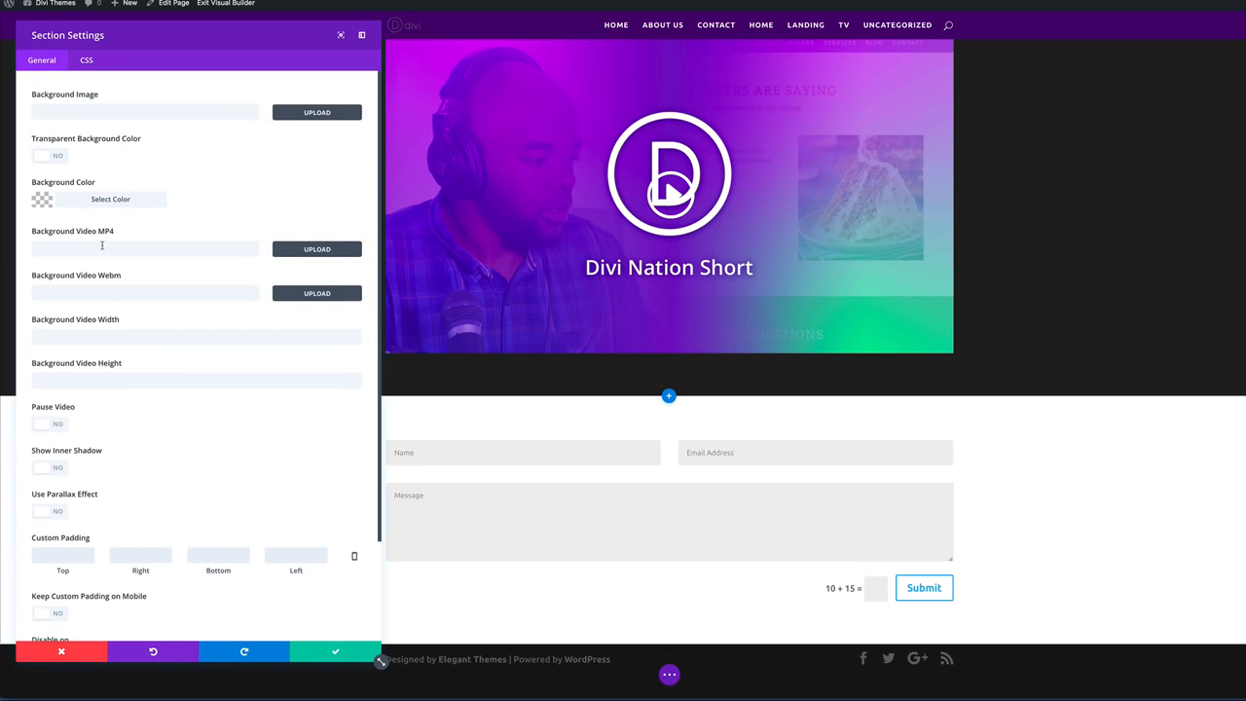
left_click(43, 203)
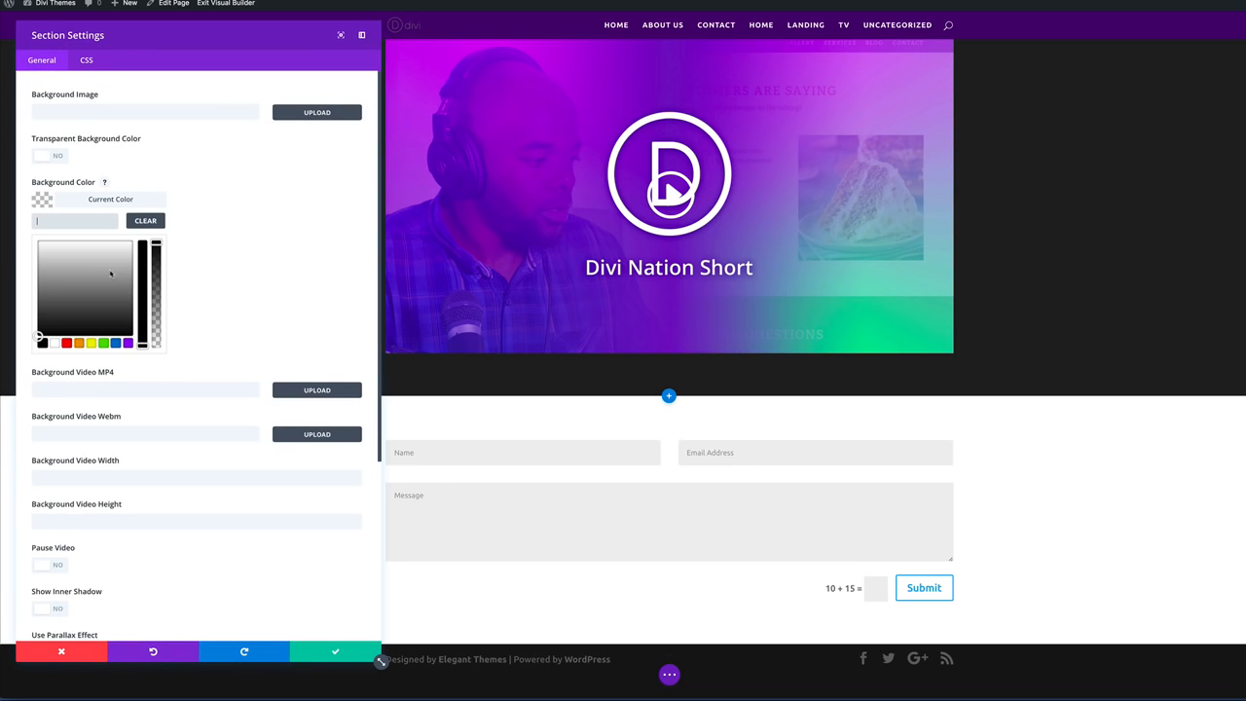
left_click(71, 221)
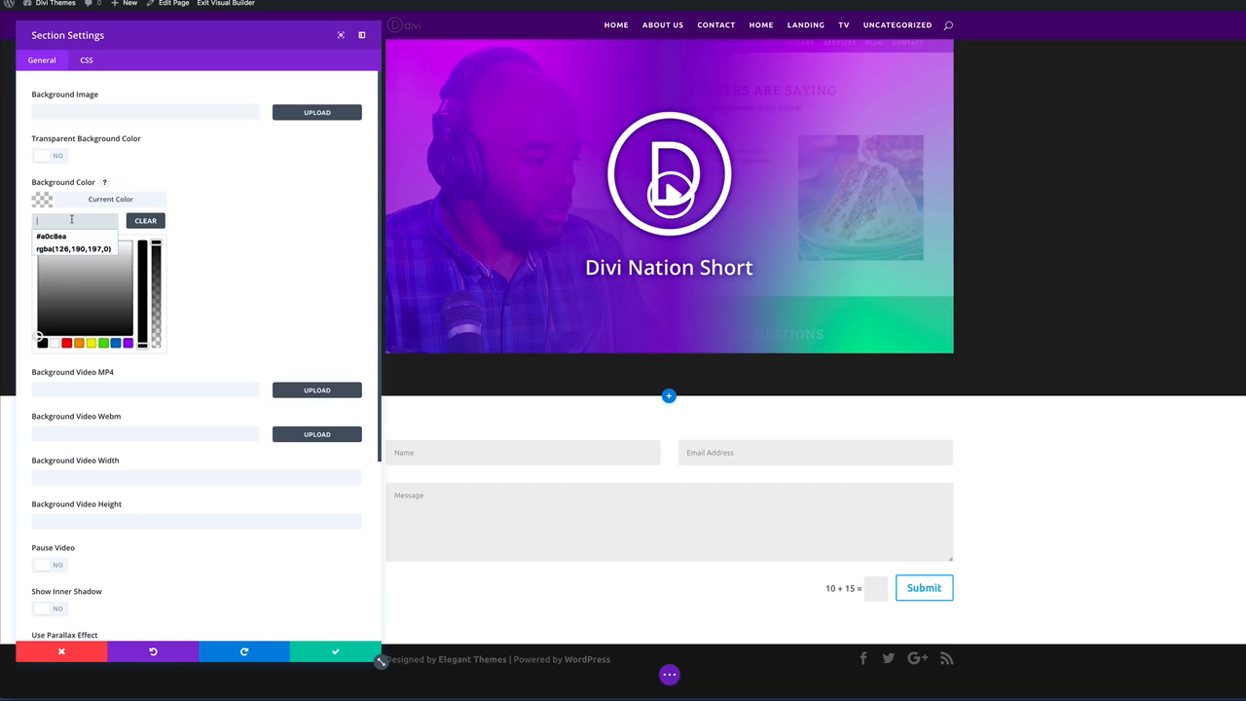
type("430466")
left_click(235, 214)
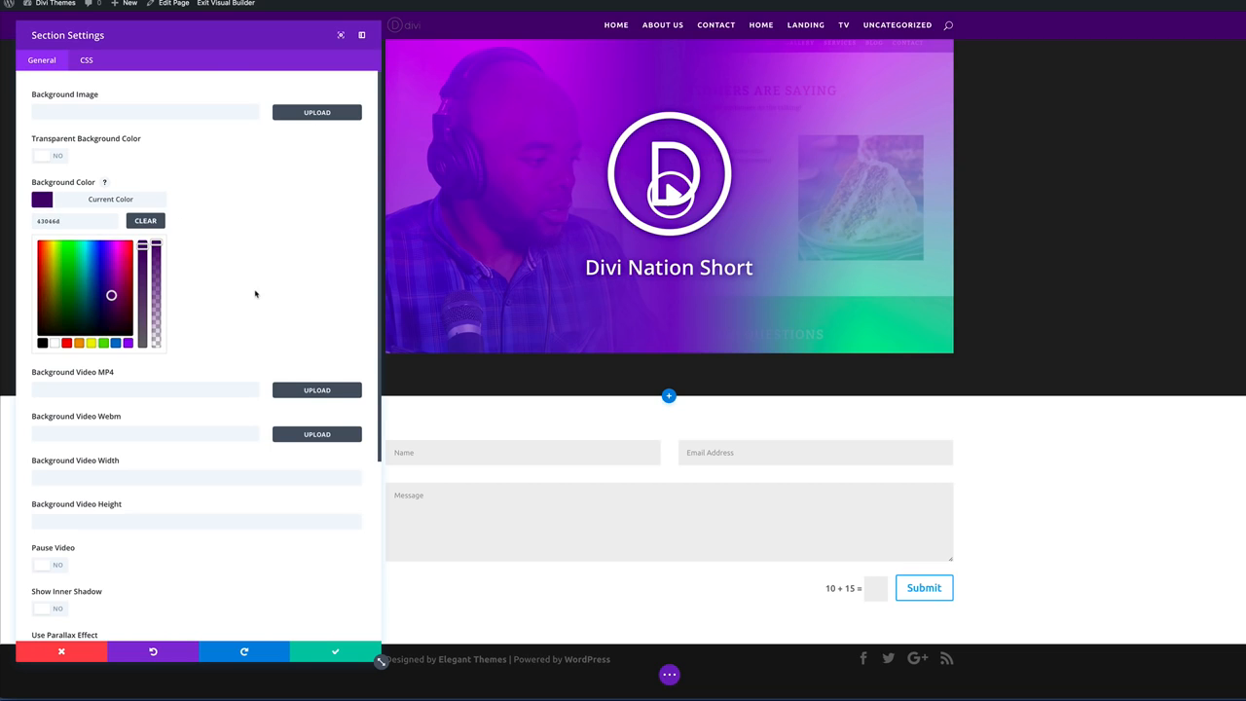
left_click(40, 221)
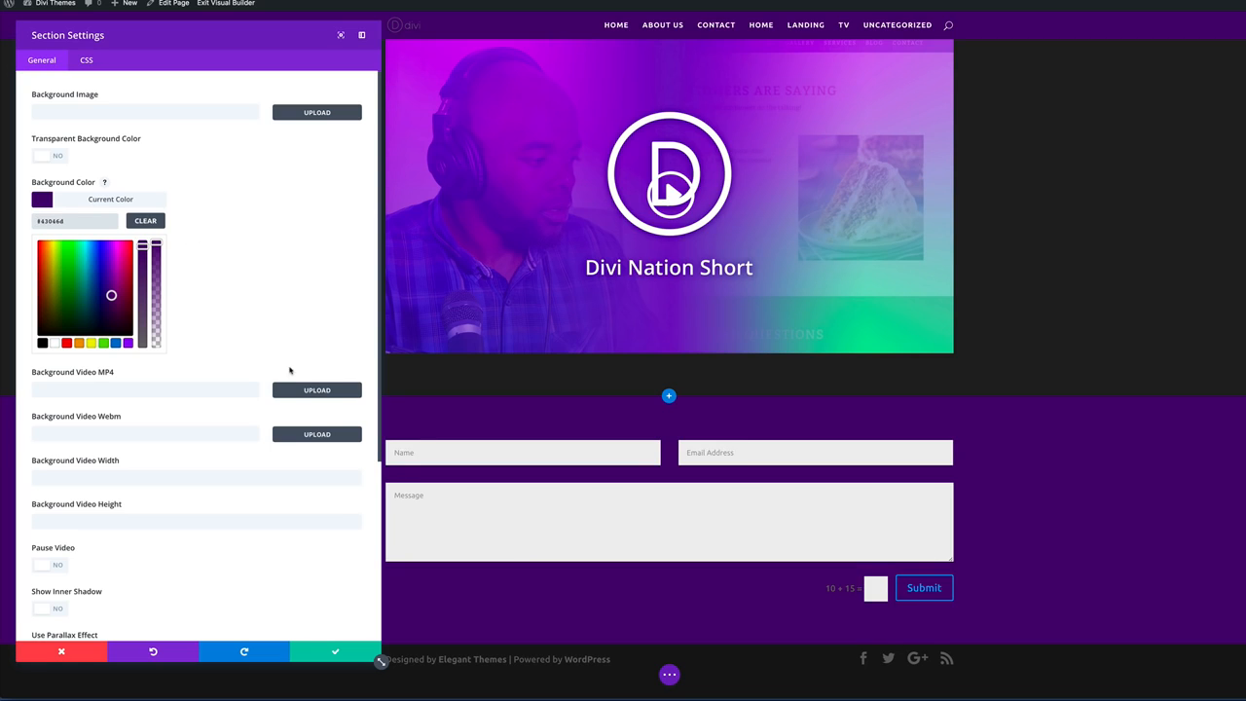
left_click(336, 653)
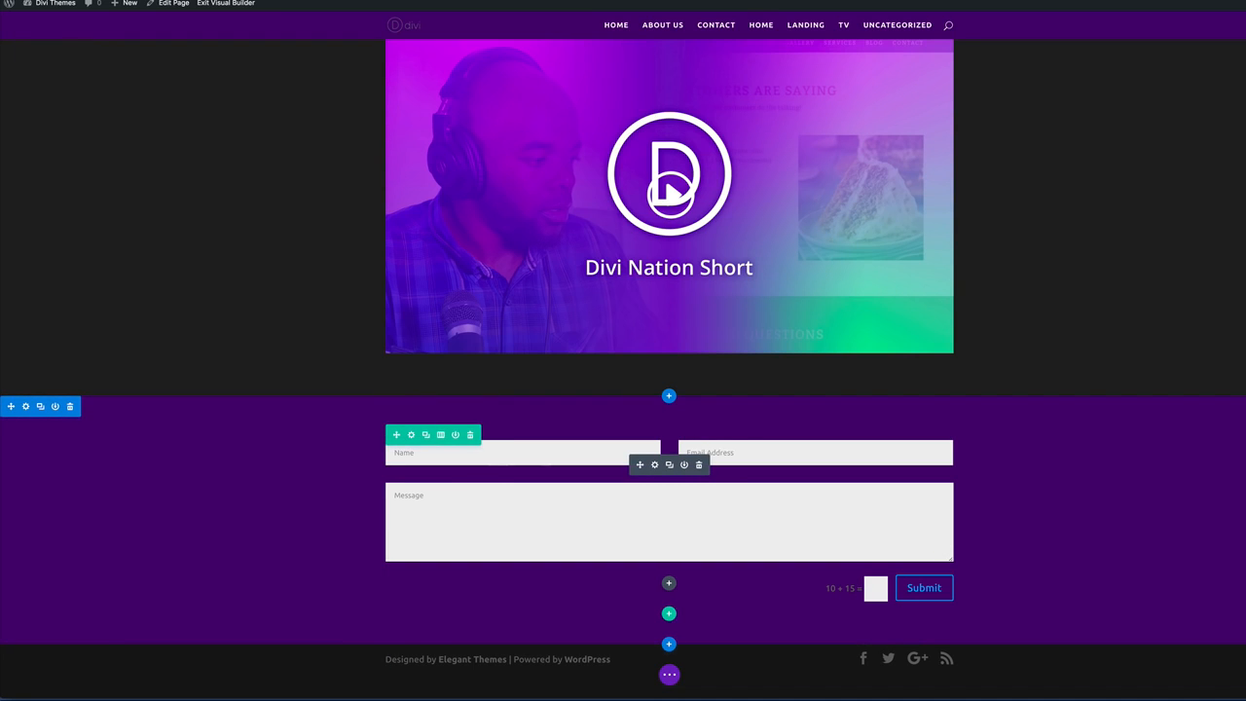
Give the form fields a purple background with near-white 18px text and 1.8em line height.
left_click(412, 438)
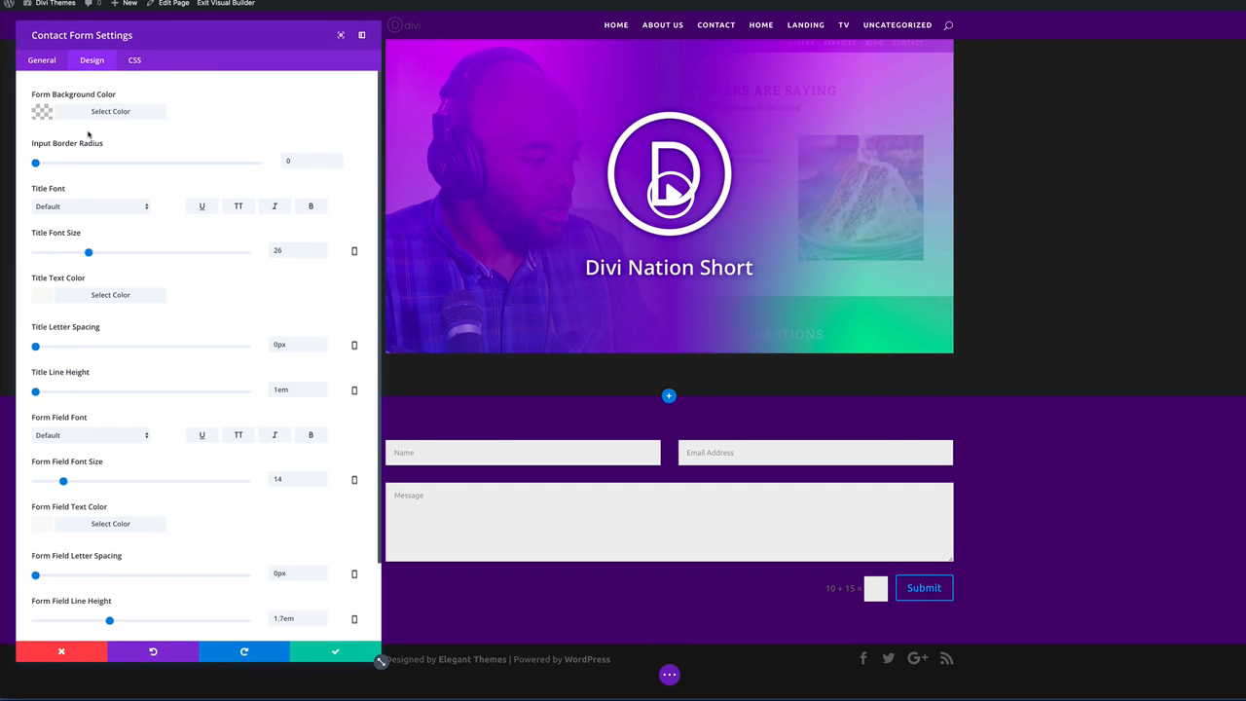
left_click(43, 114)
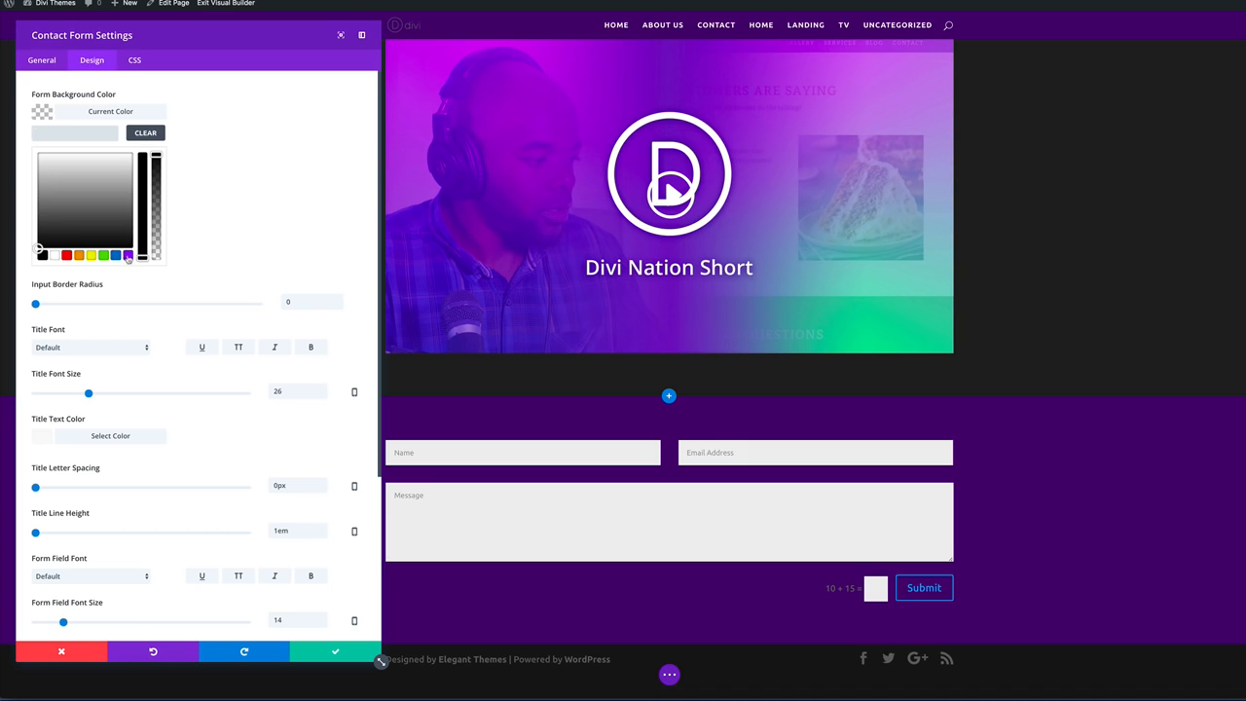
left_click(128, 256)
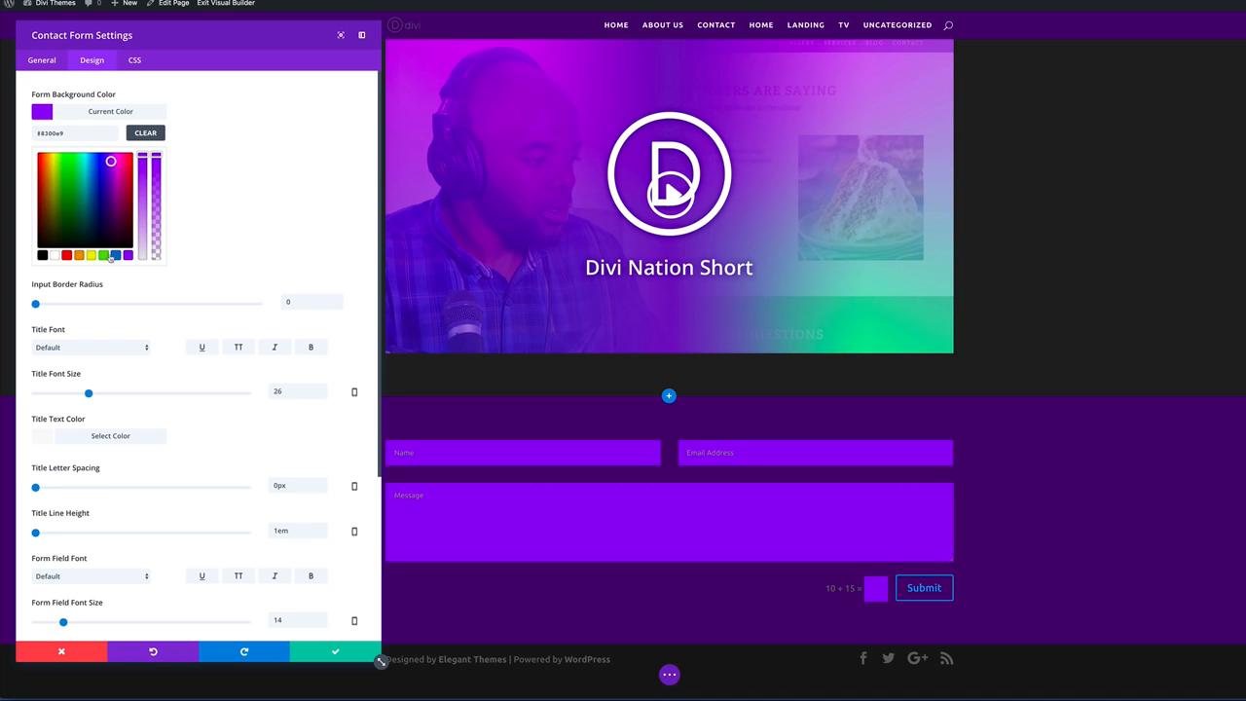
scroll(54, 390, "down", 2)
left_click(52, 461)
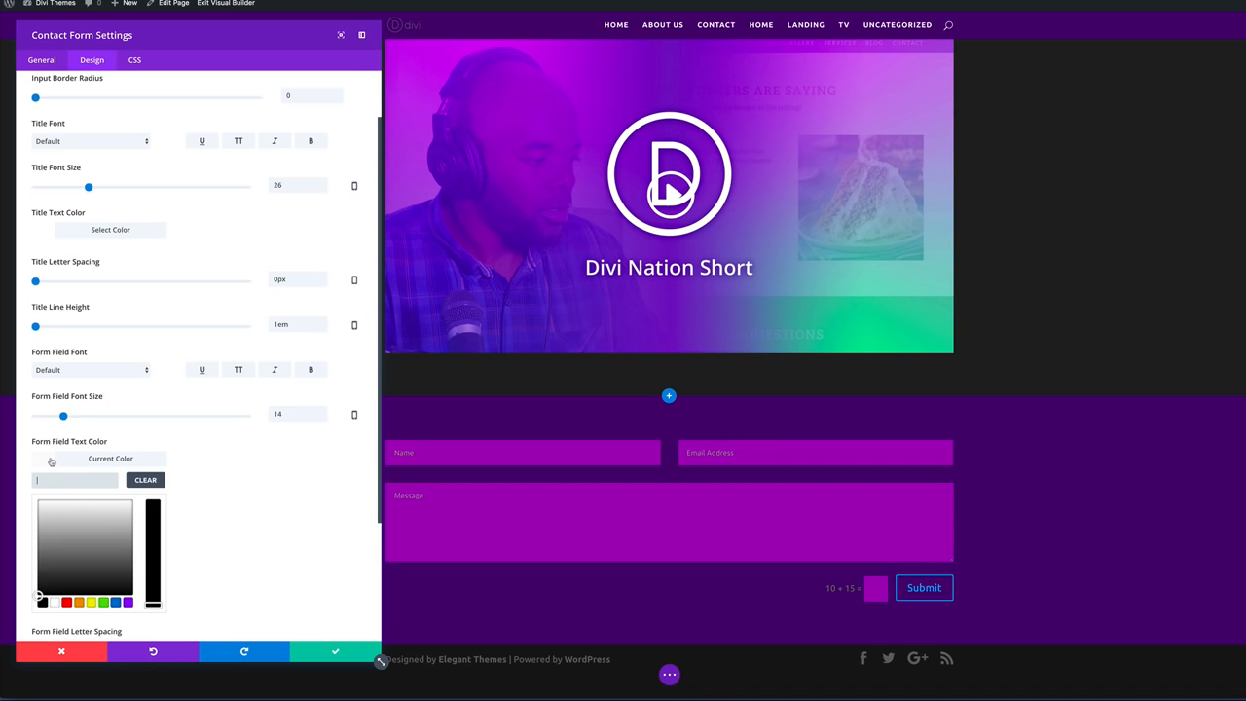
left_click_drag(61, 511, 124, 501)
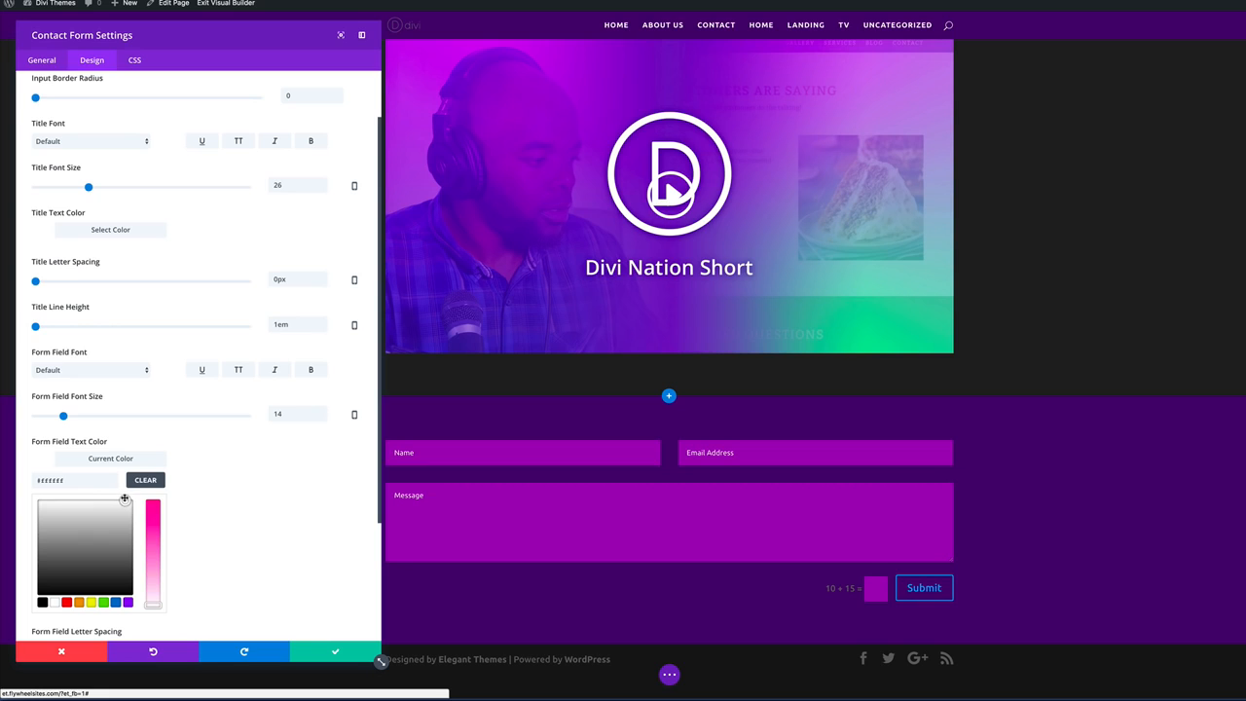
left_click_drag(63, 416, 72, 416)
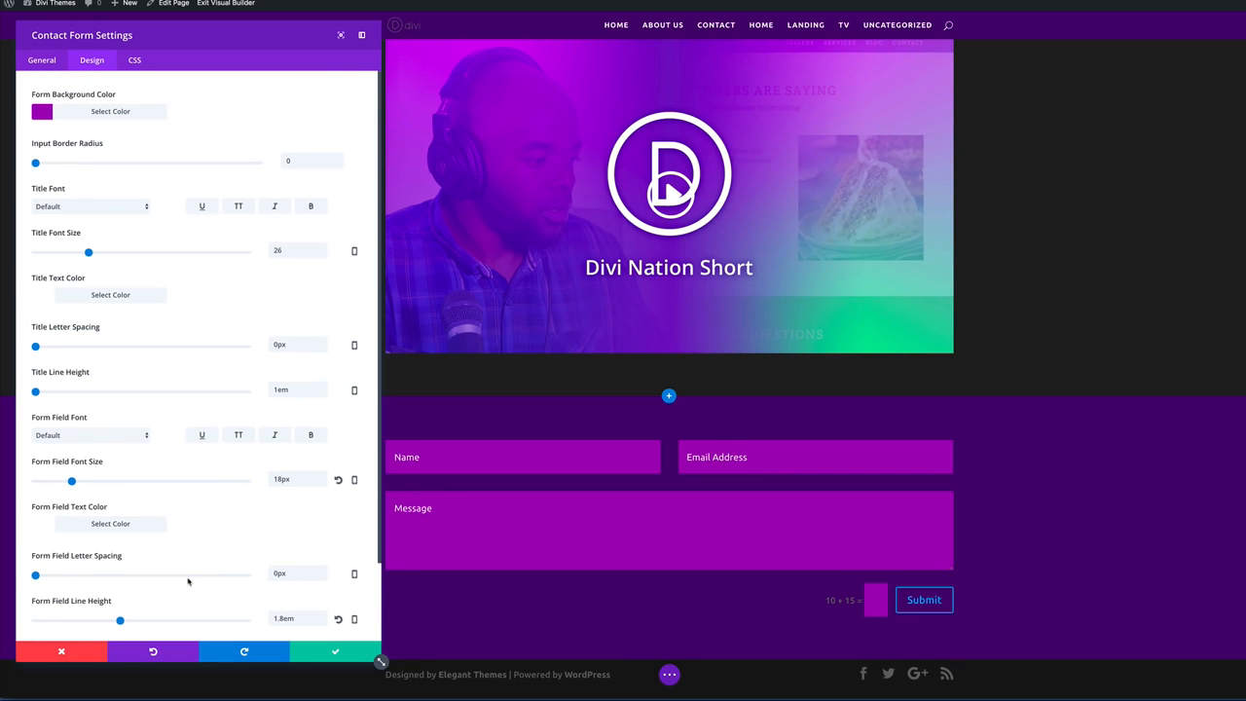
scroll(188, 582, "down", 2)
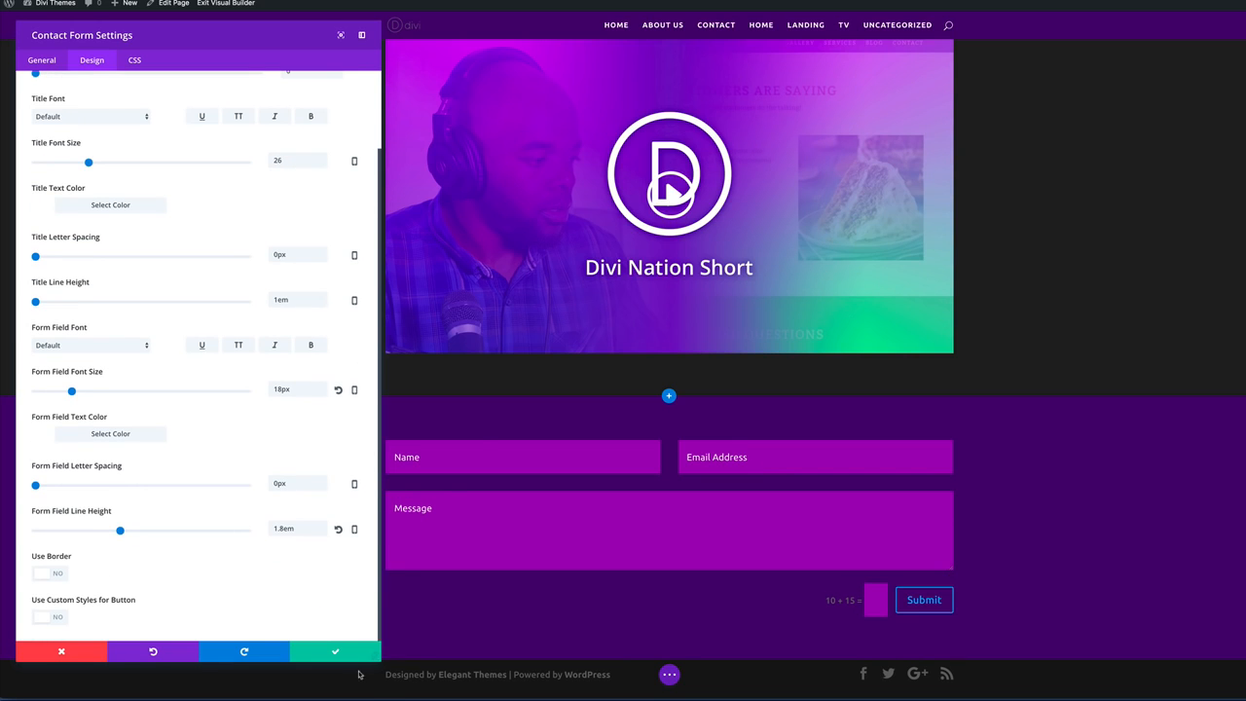
left_click(336, 650)
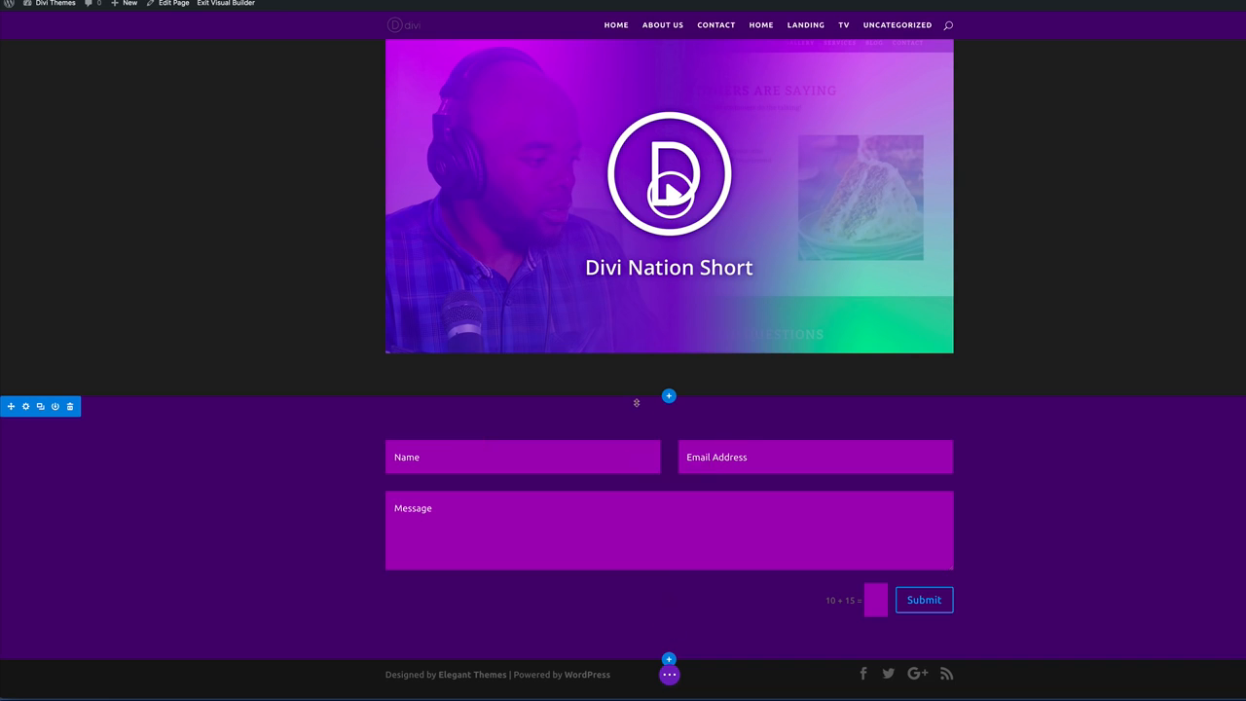
Duplicate the OUR SERVICES heading and move the copy into the contact form section.
scroll(608, 339, "up", 5)
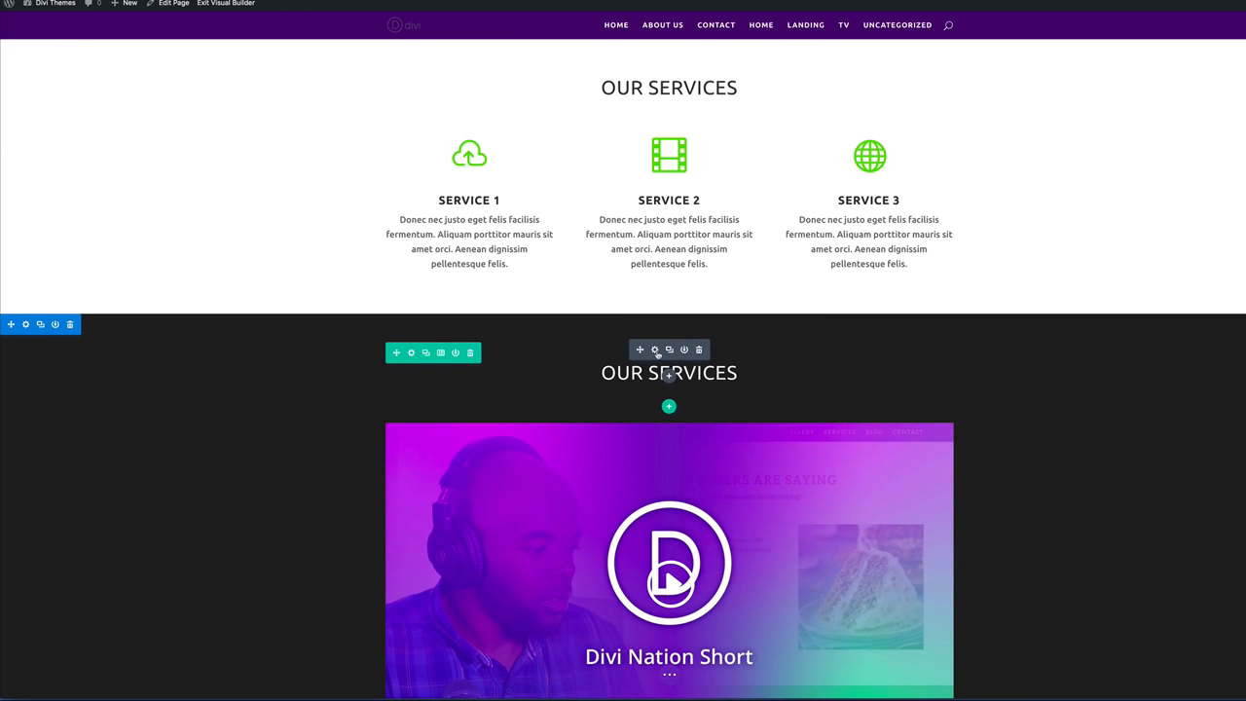
scroll(659, 356, "down", 3)
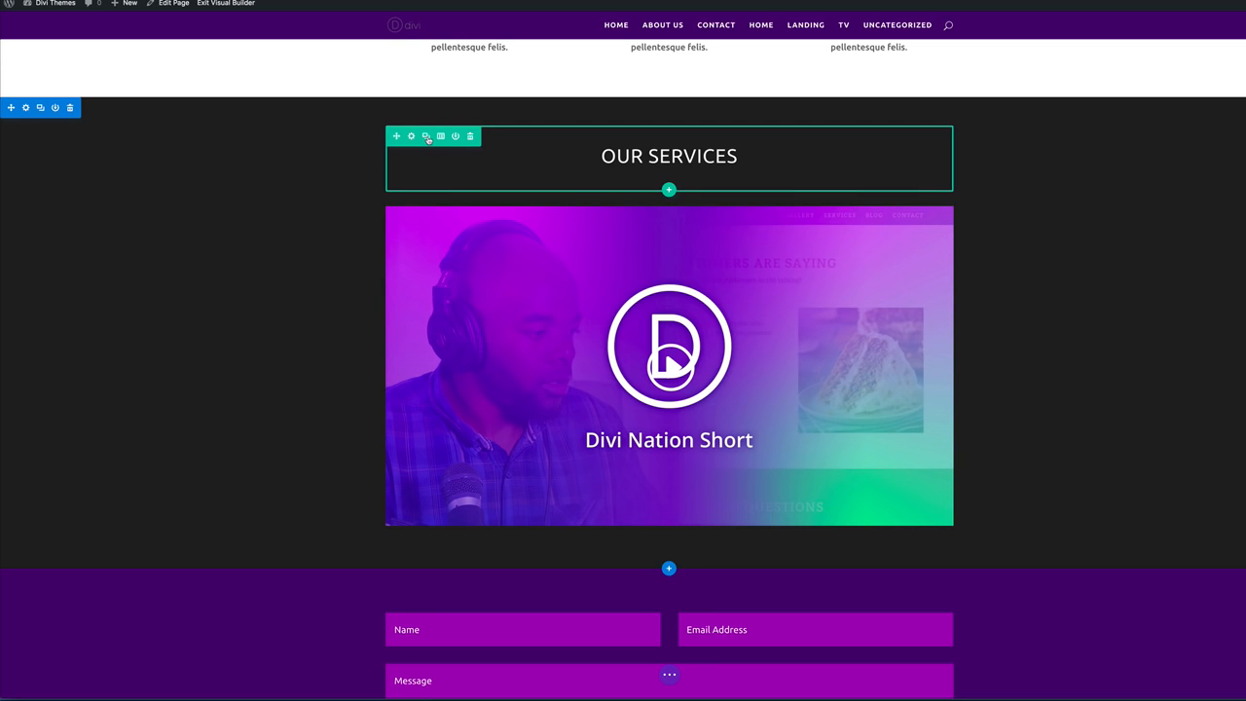
left_click(427, 138)
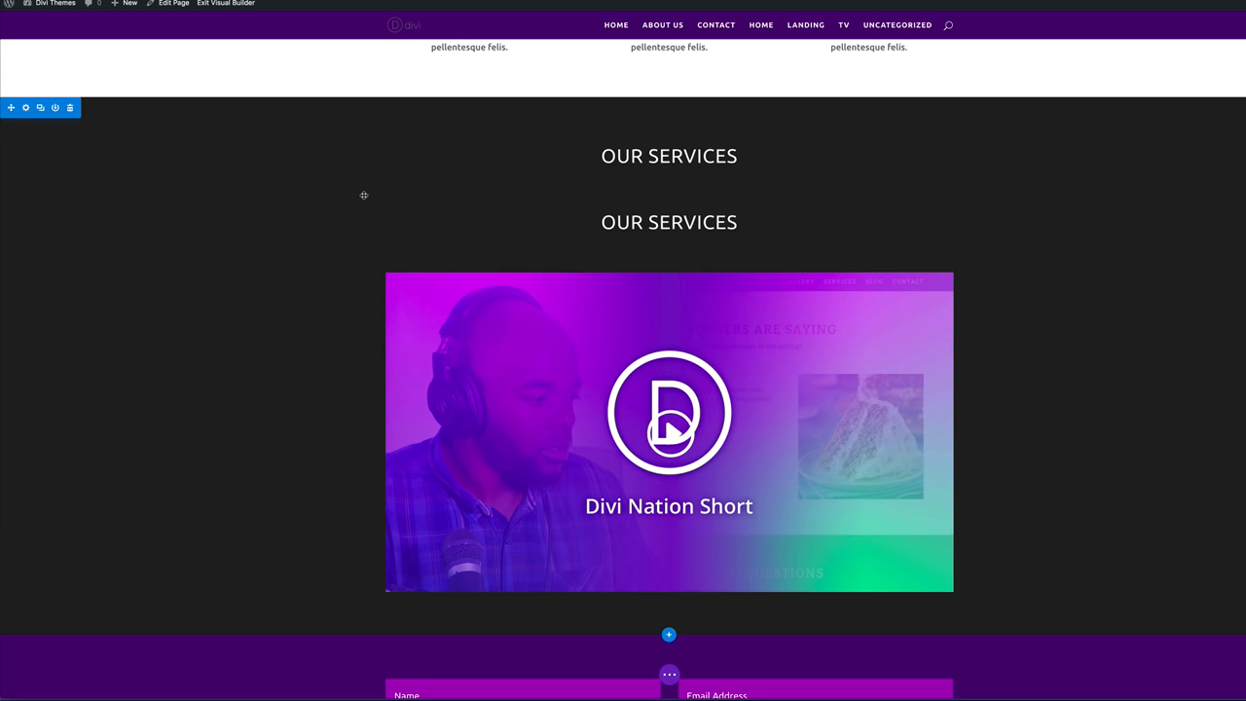
scroll(630, 155, "down", 1)
left_click_drag(396, 163, 472, 552)
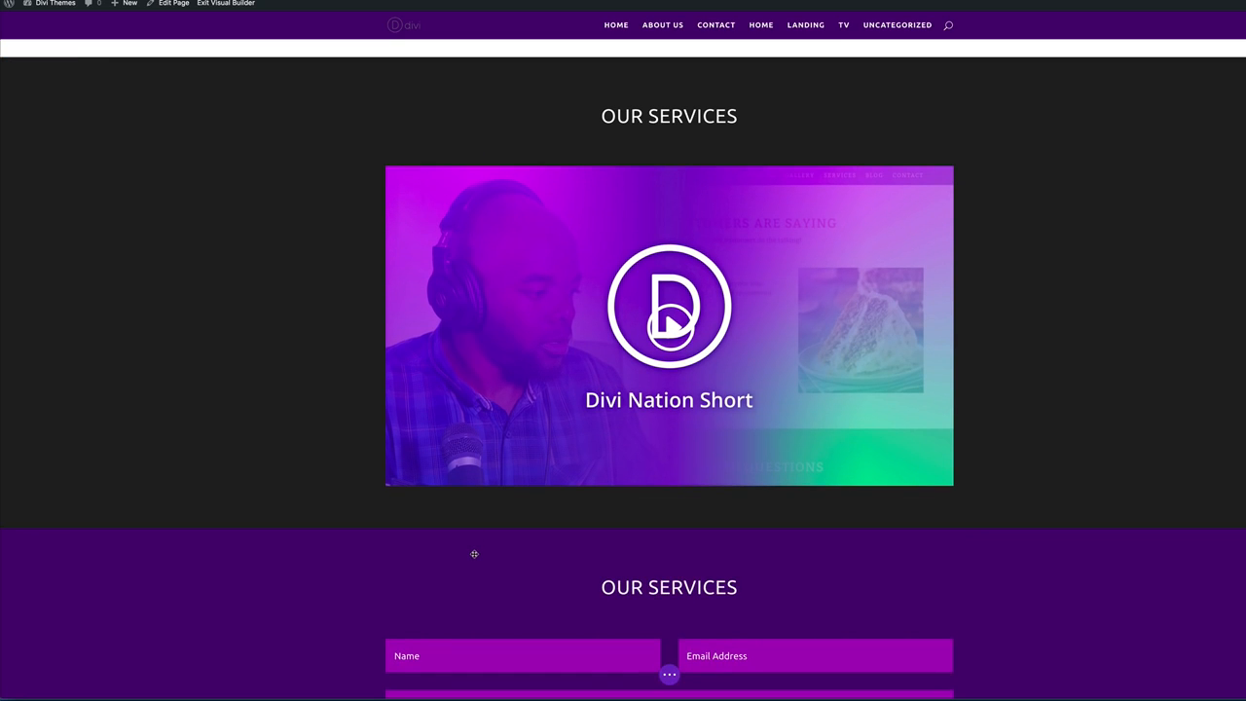
scroll(355, 520, "down", 4)
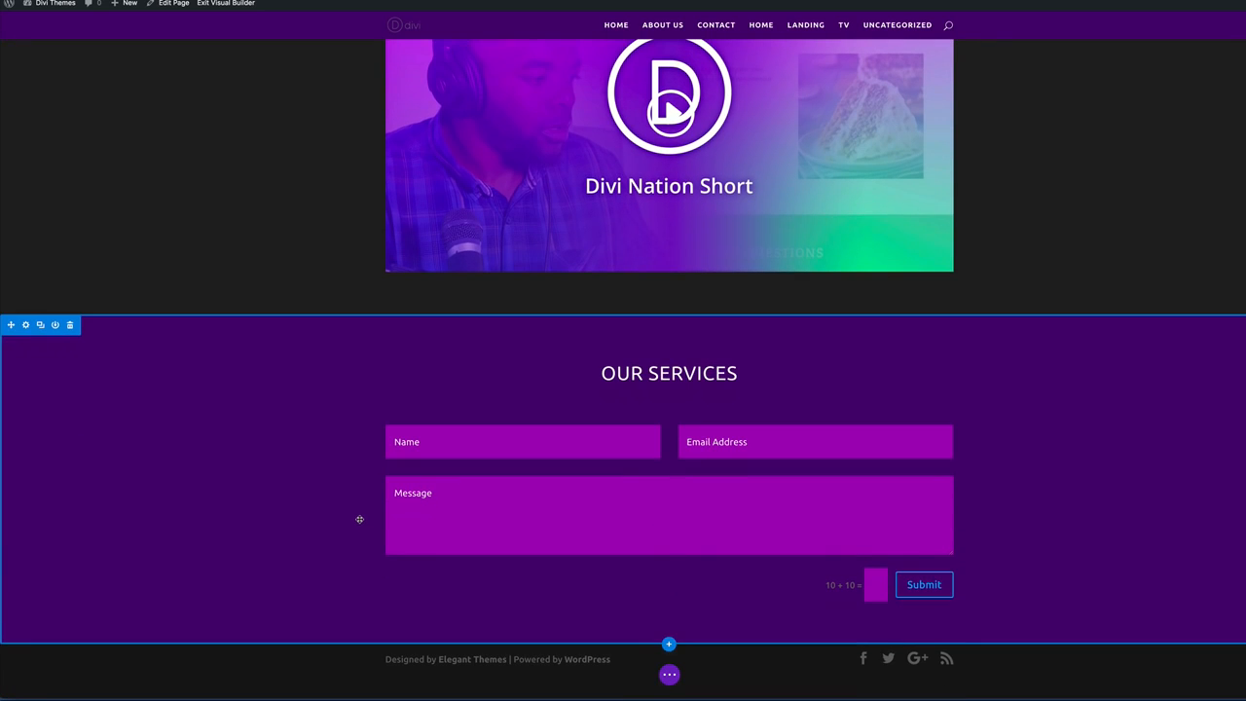
Replace the copied heading's text with CONTACT US.
triple_click(712, 373)
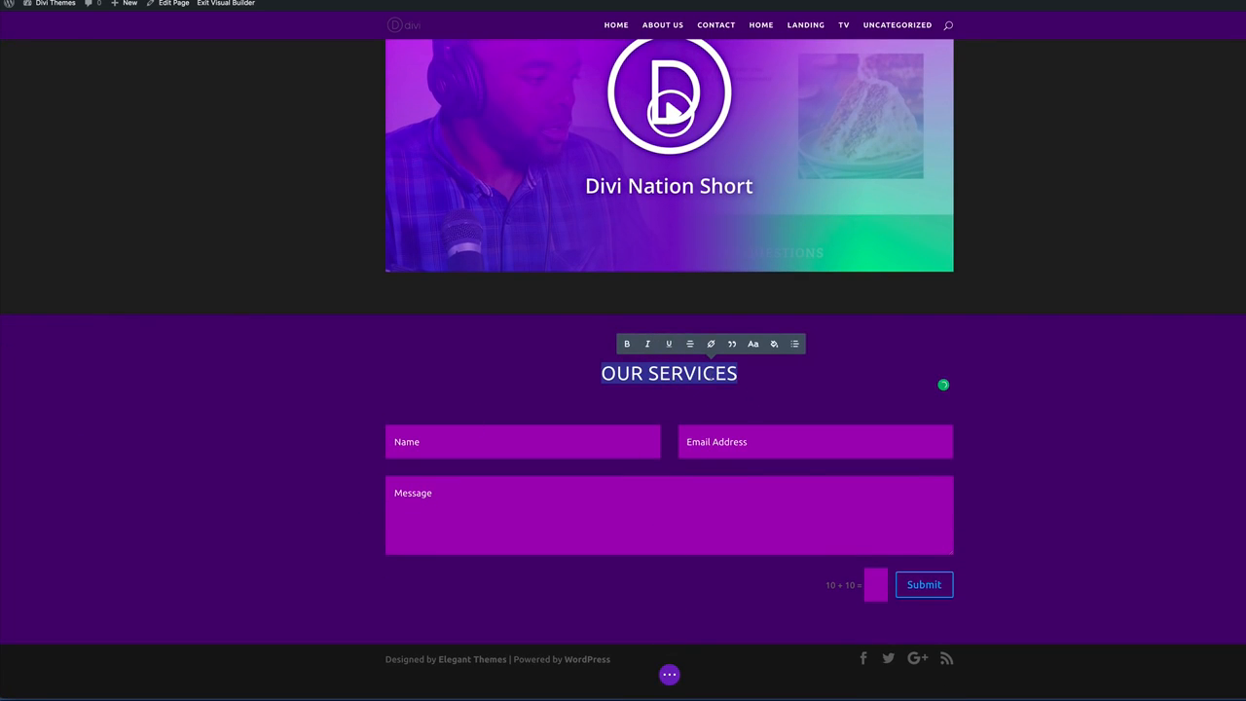
type("C")
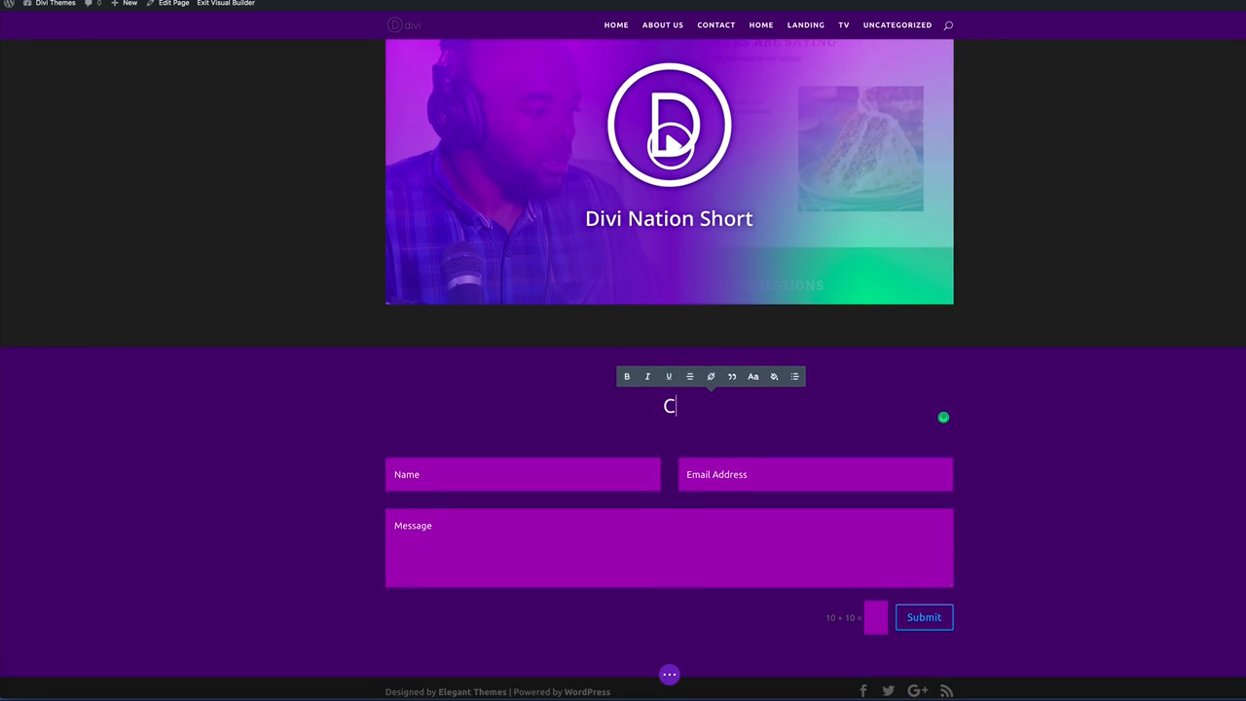
type("ONTA")
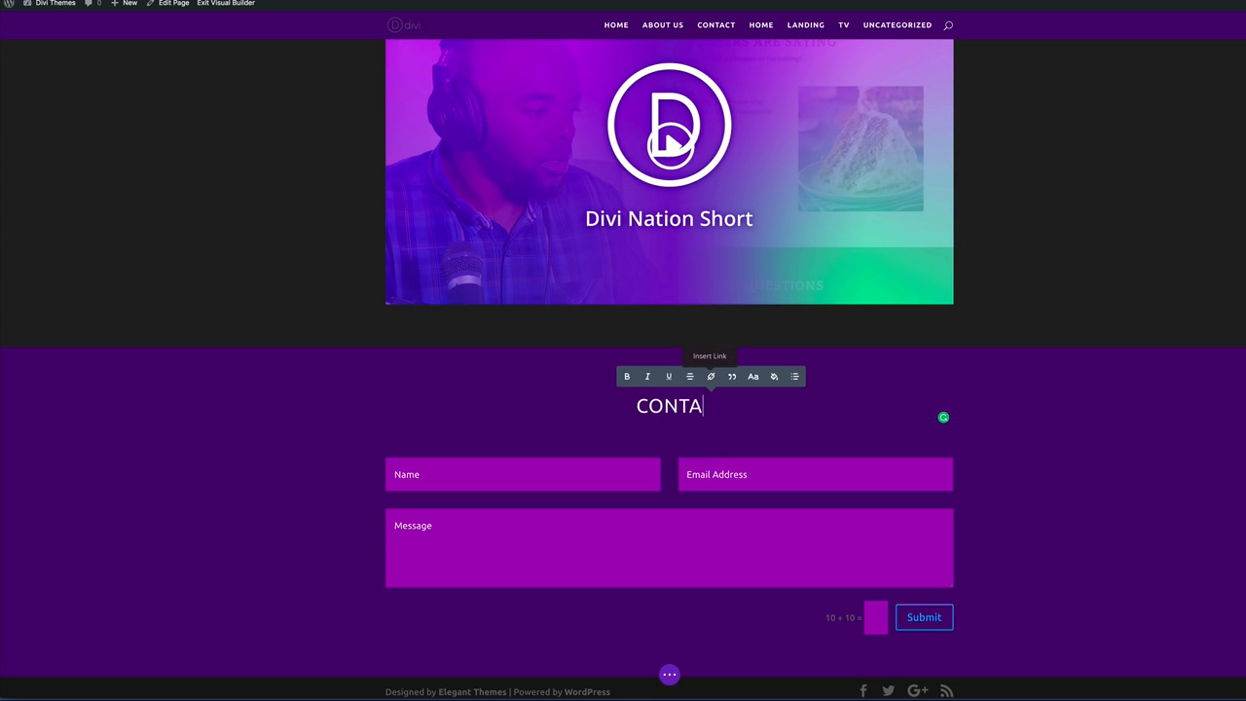
type("CT US")
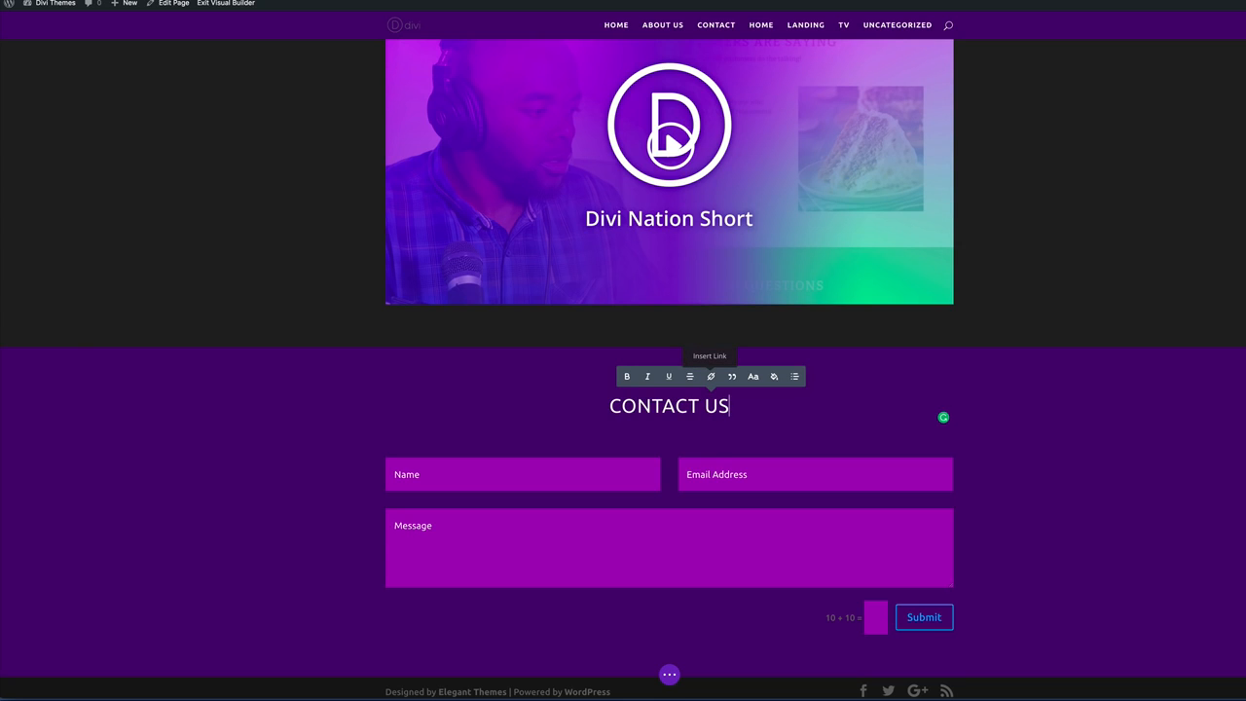
scroll(1042, 310, "up", 5)
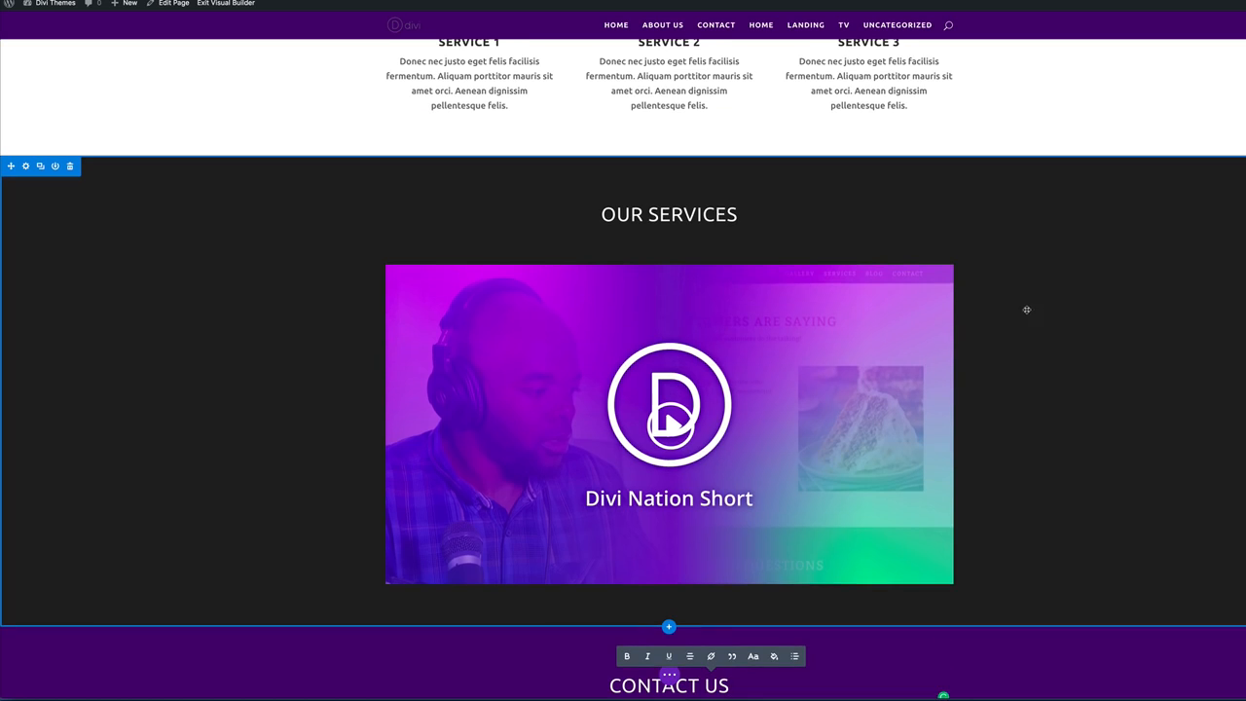
Change the heading above the video to read LATEST VIDEO.
triple_click(693, 214)
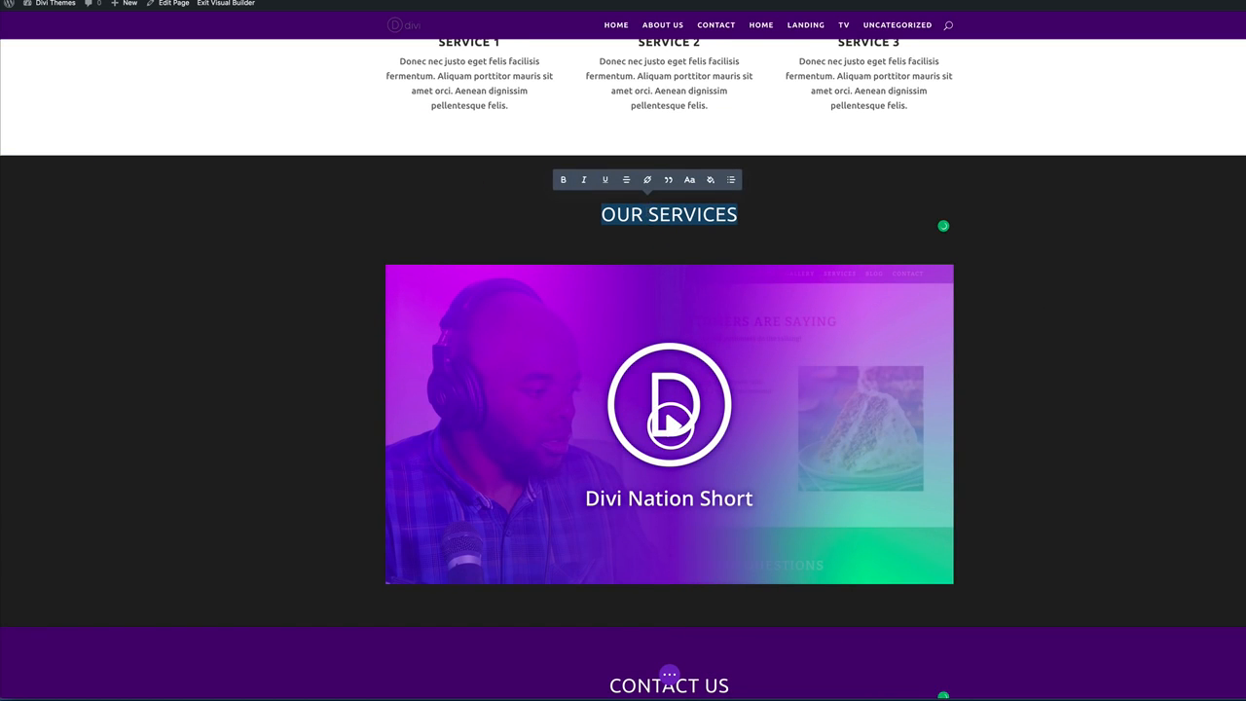
type("LATEST VIDEO")
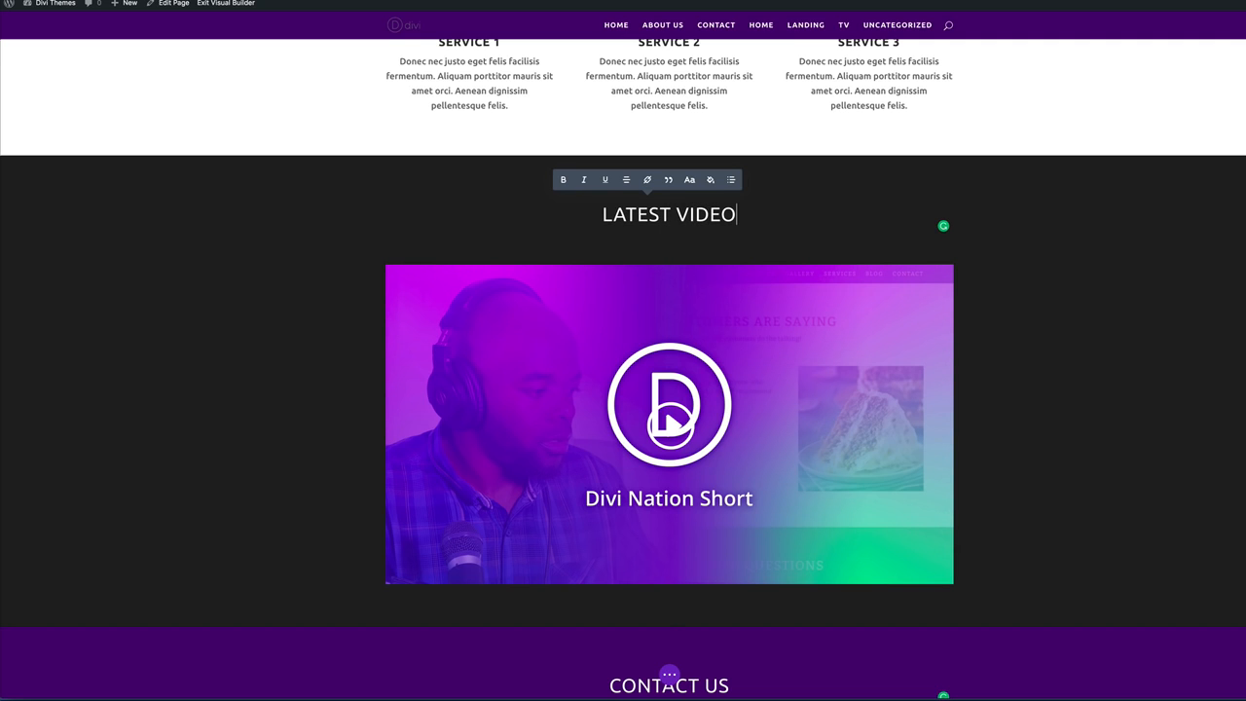
left_click(926, 393)
scroll(926, 394, "down", 4)
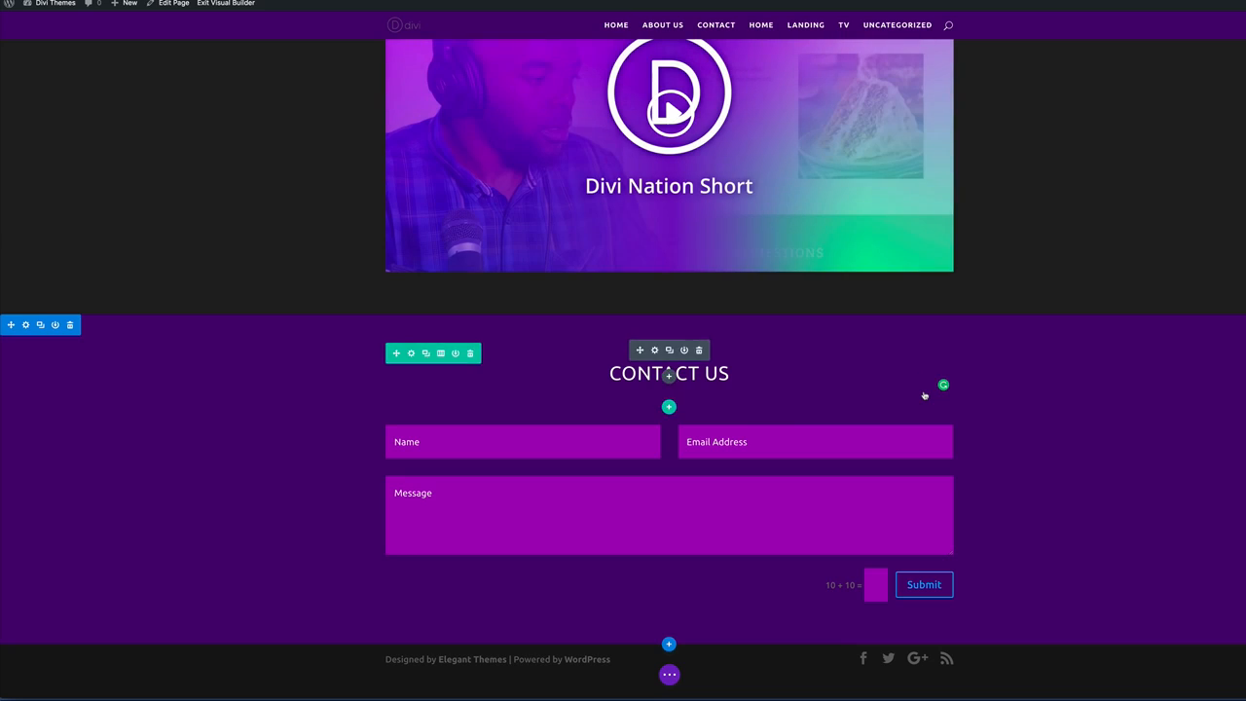
scroll(1067, 403, "up", 8)
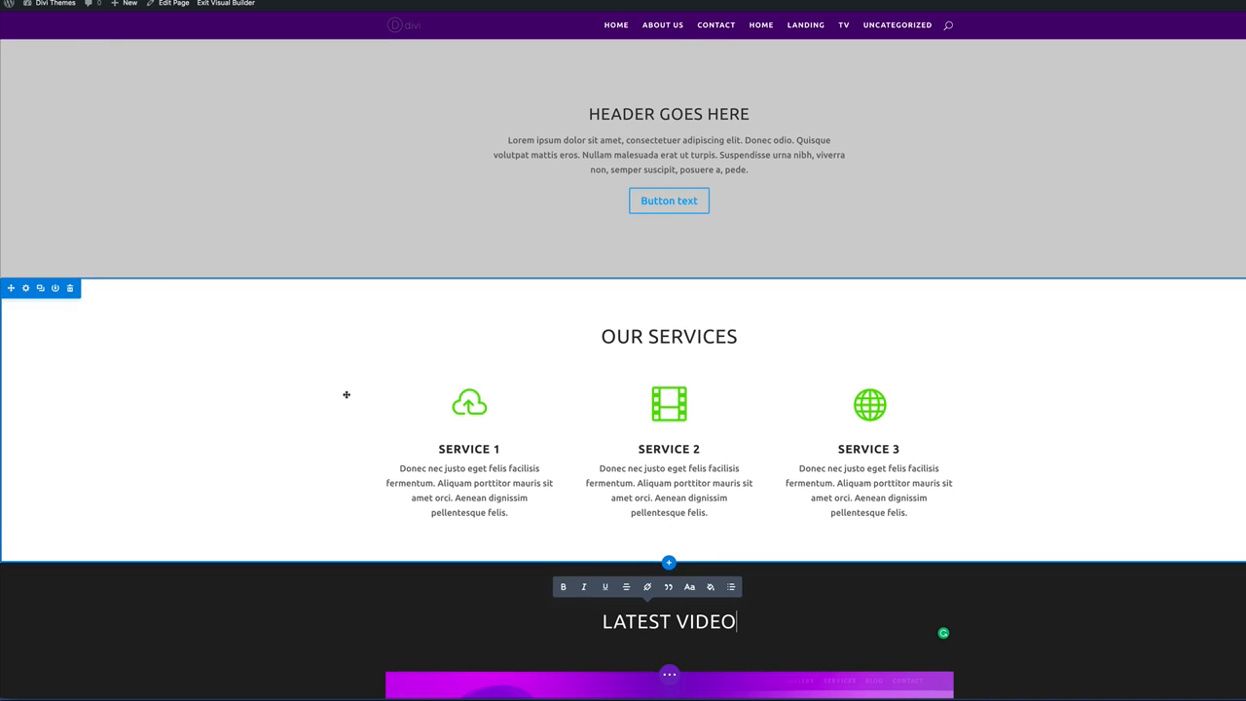
scroll(346, 393, "down", 7)
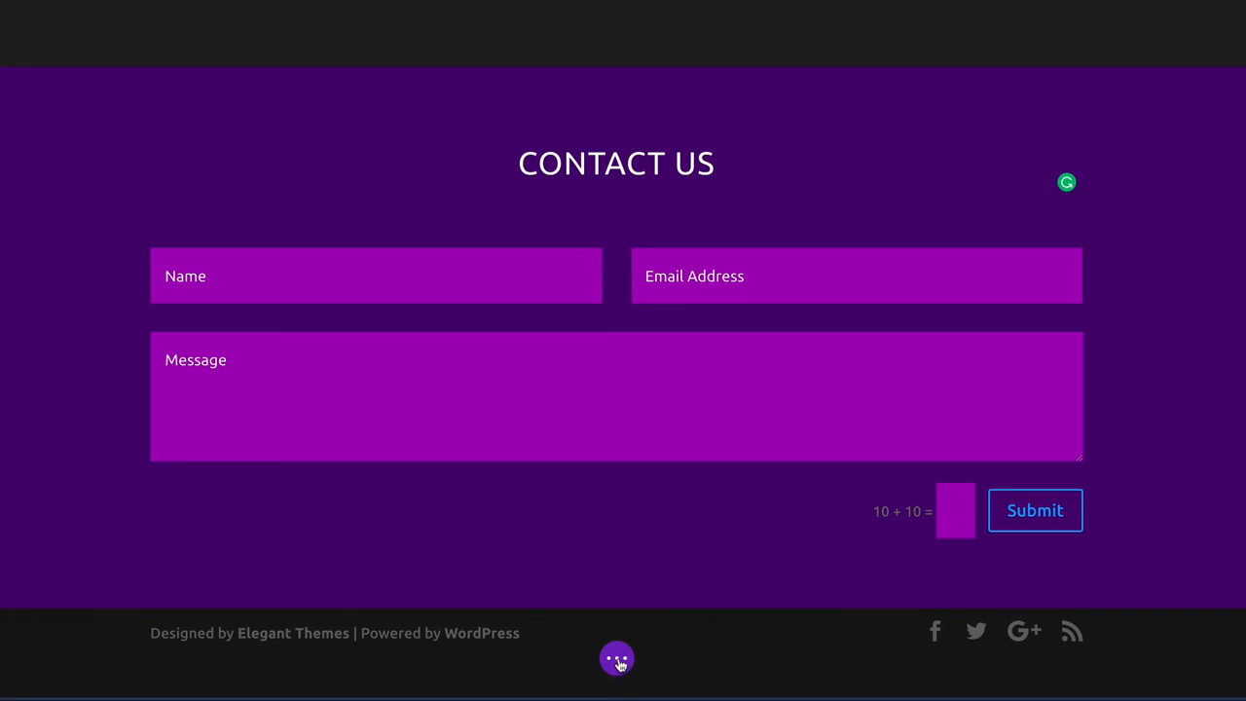
Save the page, then load the predefined About Us layout from the library.
left_click(618, 658)
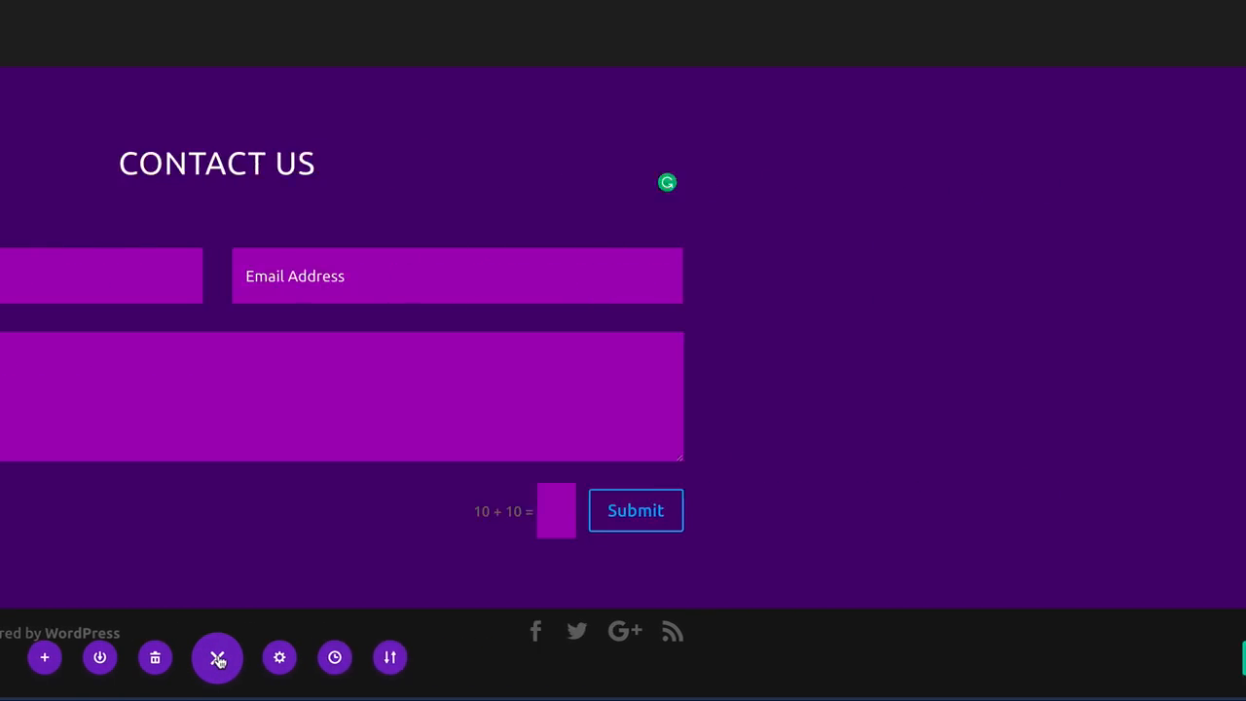
left_click(1203, 662)
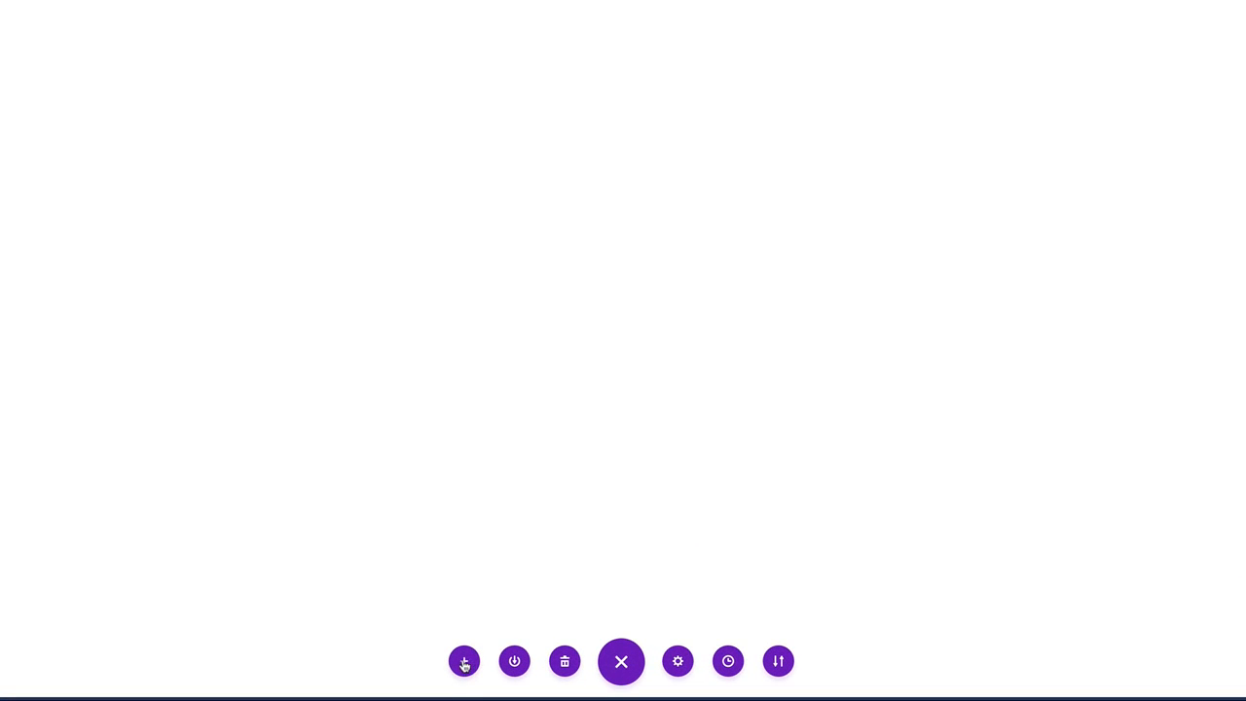
left_click(465, 662)
scroll(480, 542, "down", 1)
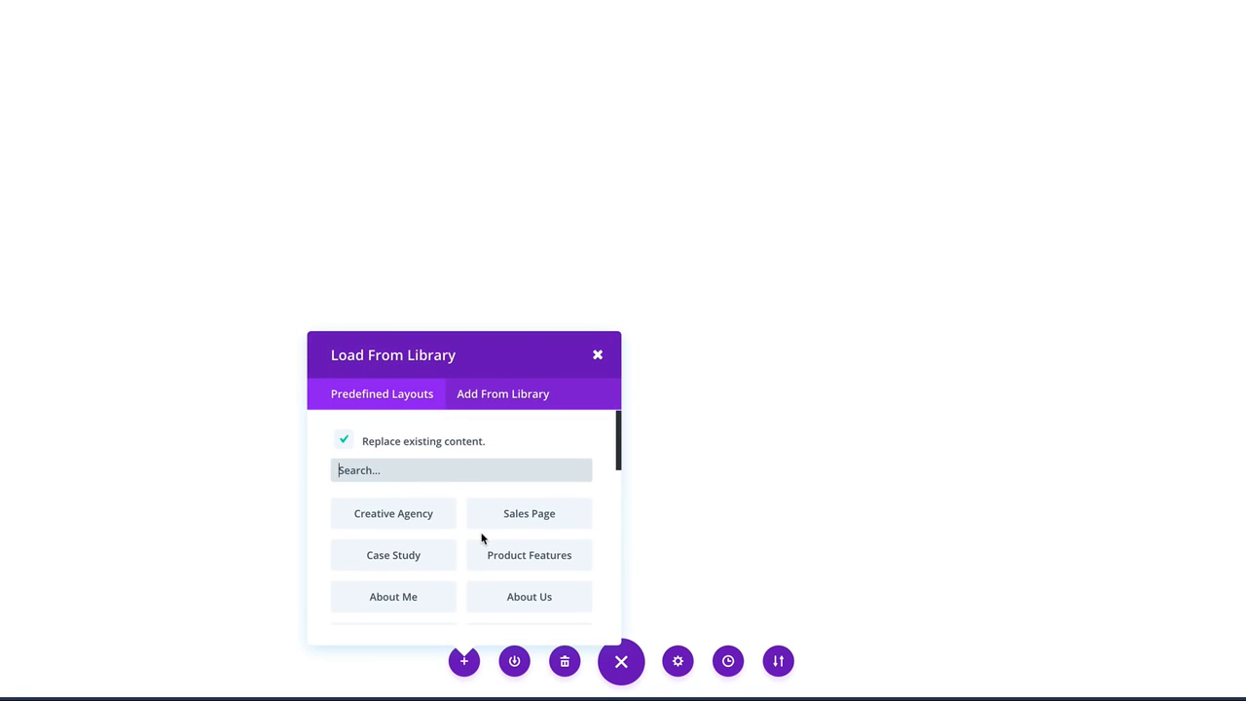
left_click(539, 591)
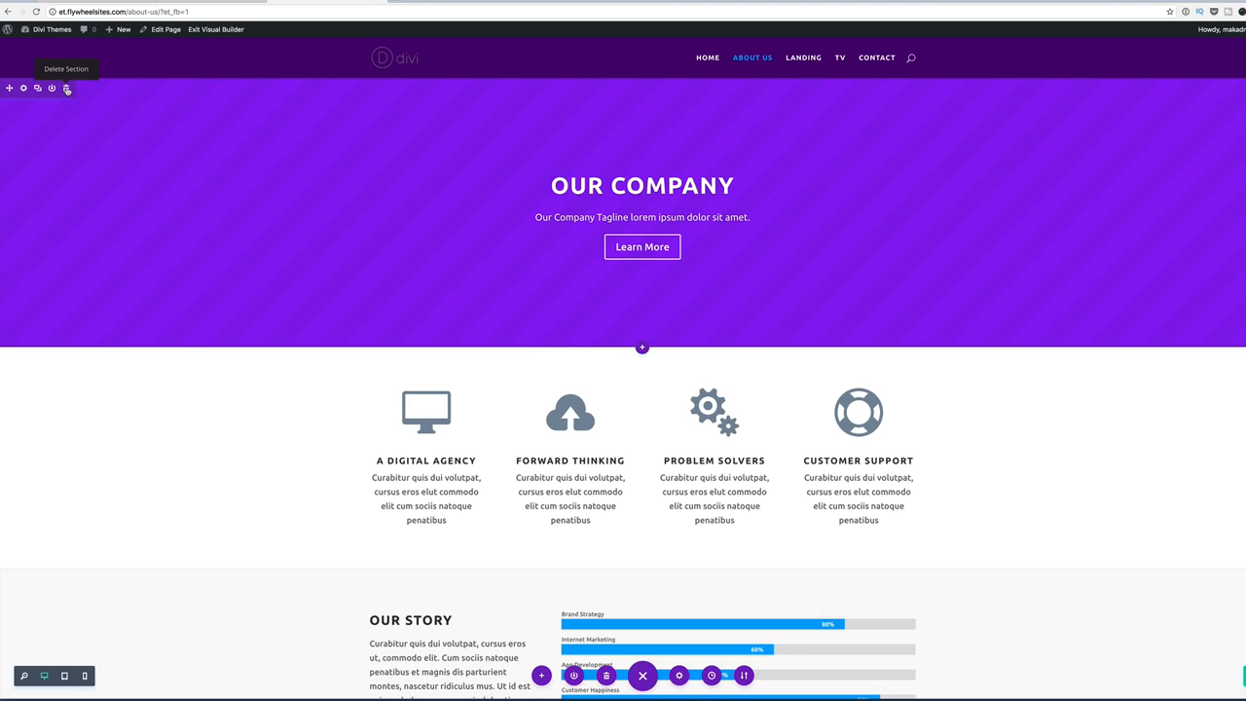
Delete the Our Company hero and four-blurb sections, leaving Our Story at the top.
left_click(67, 89)
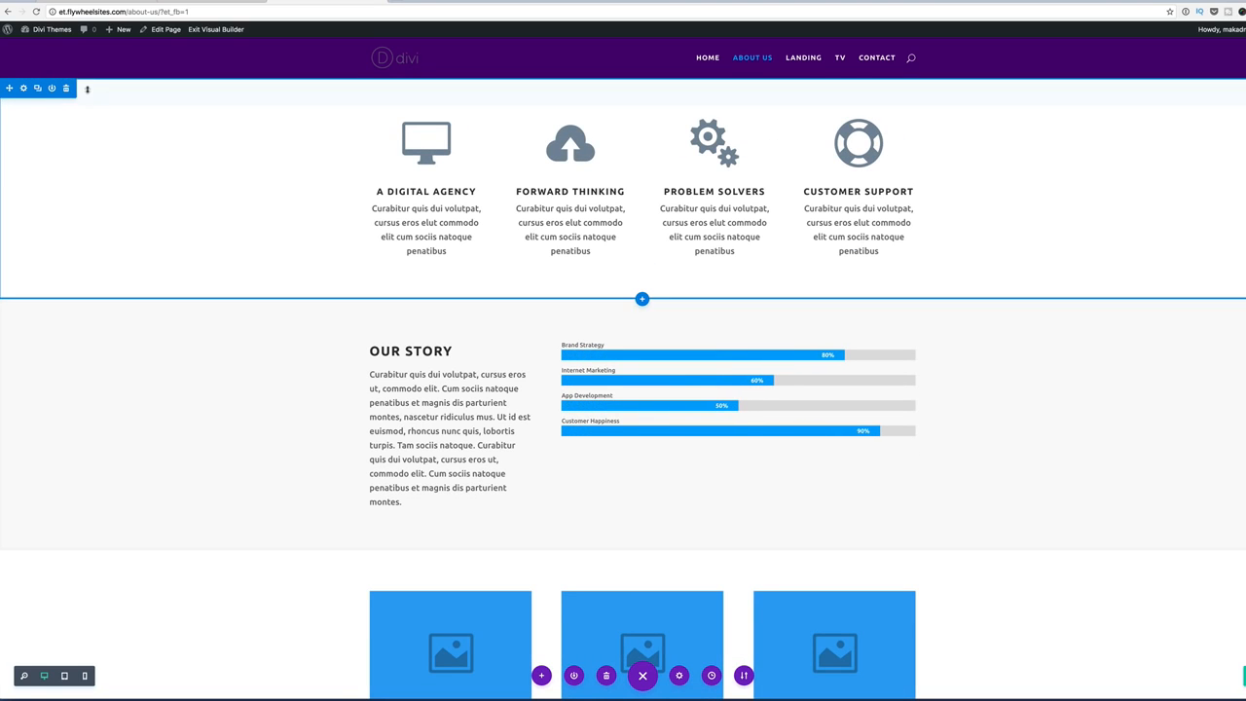
left_click(66, 88)
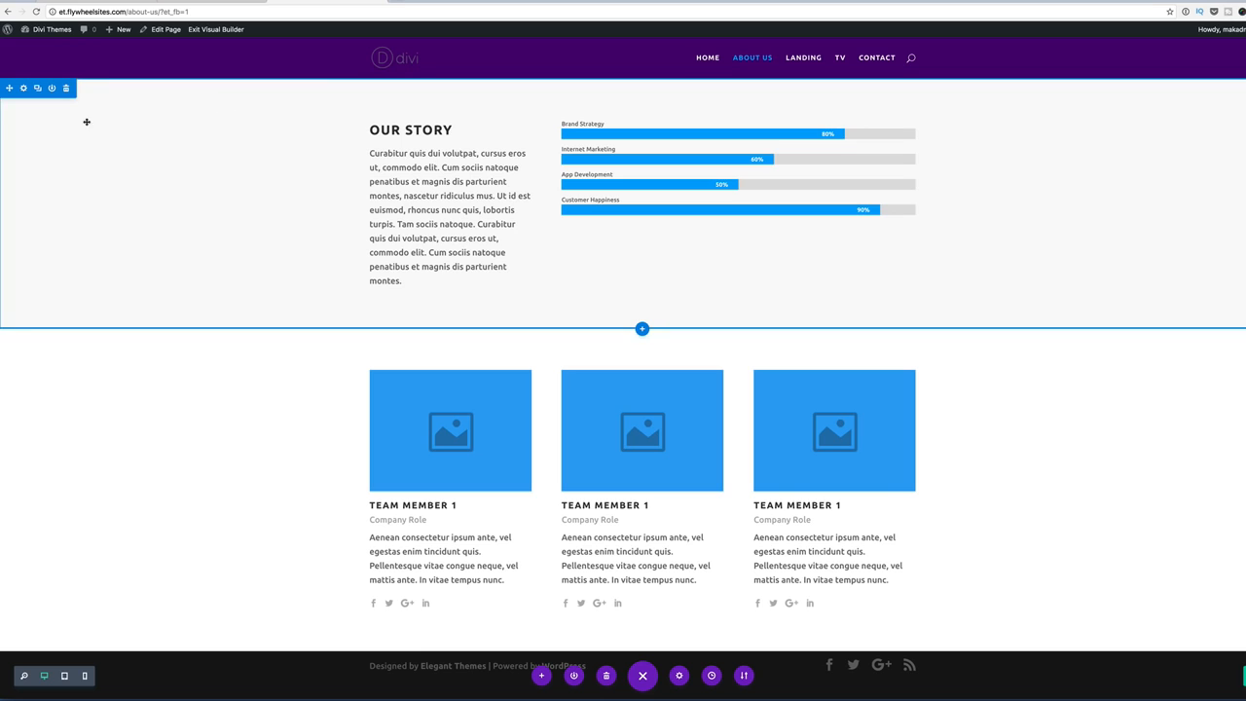
left_click(642, 330)
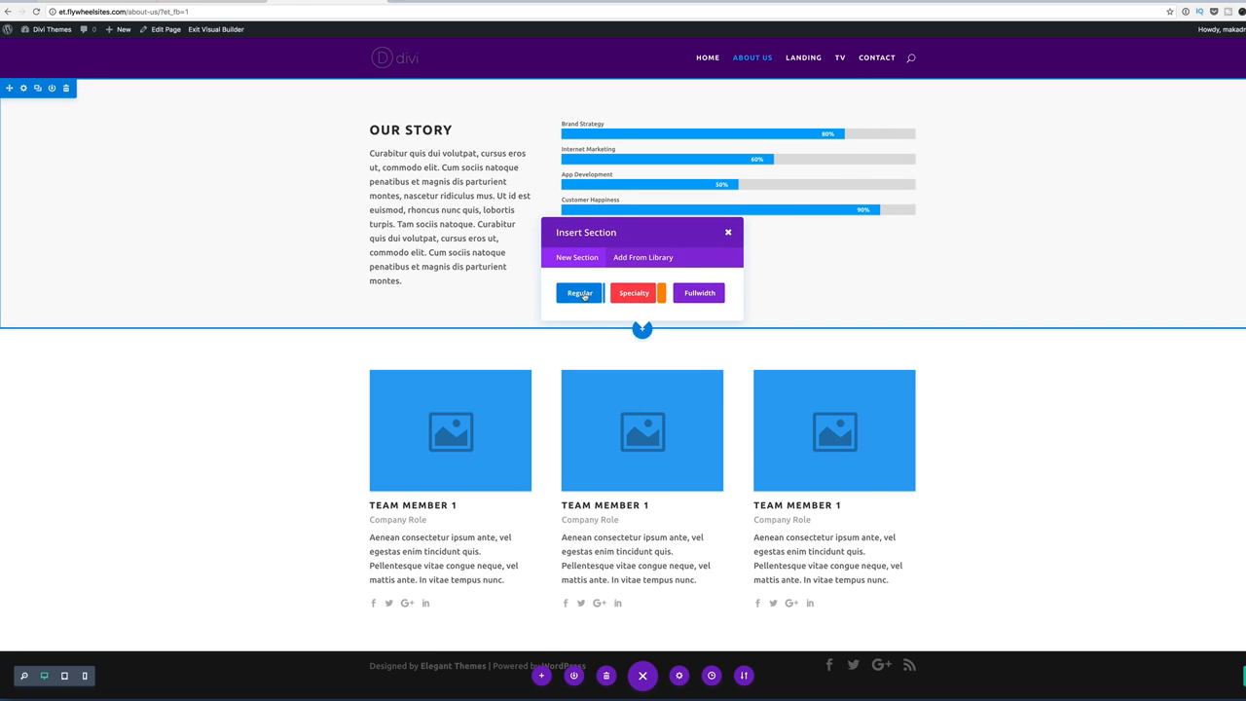
Add a one-column regular section with a centre-aligned Text module below Our Story.
left_click(581, 293)
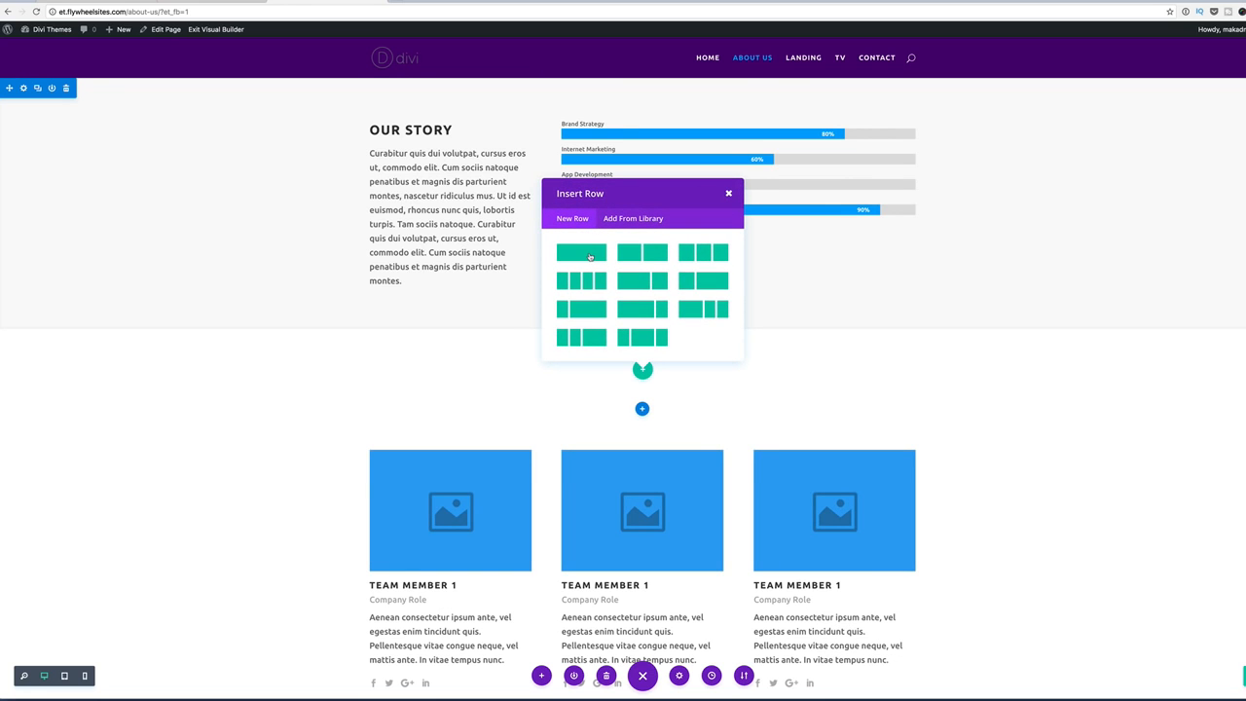
left_click(589, 256)
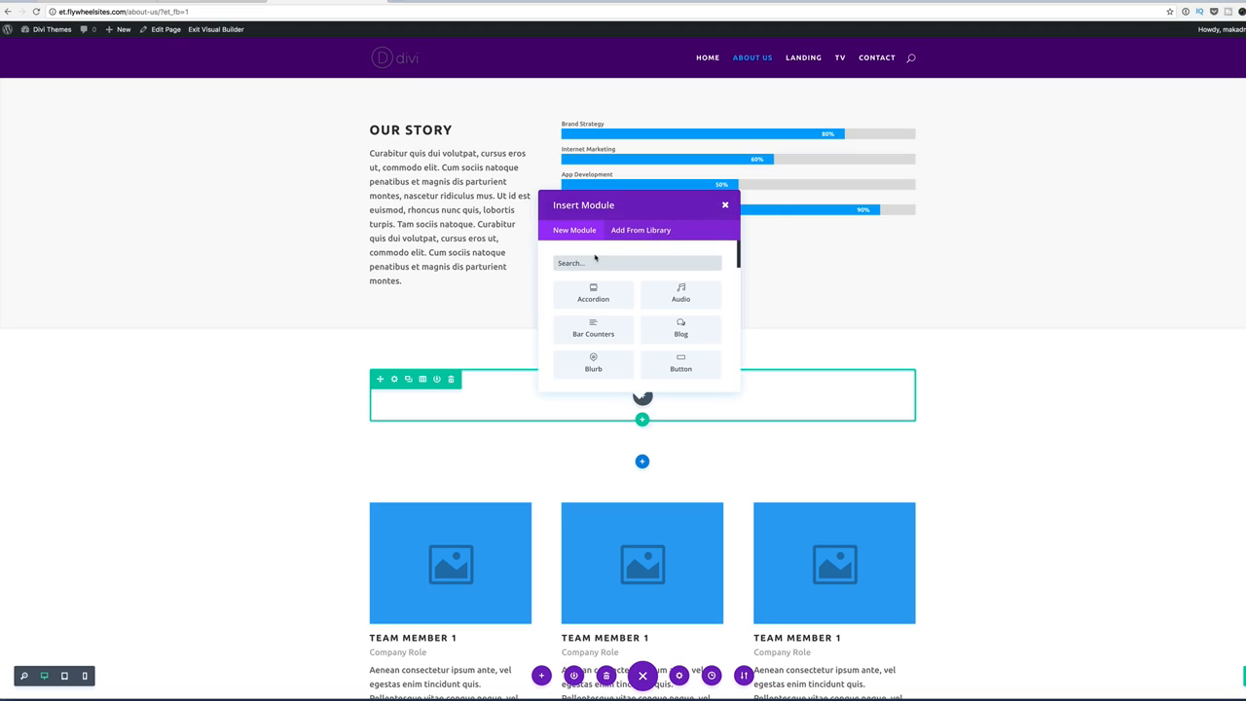
type("TEX")
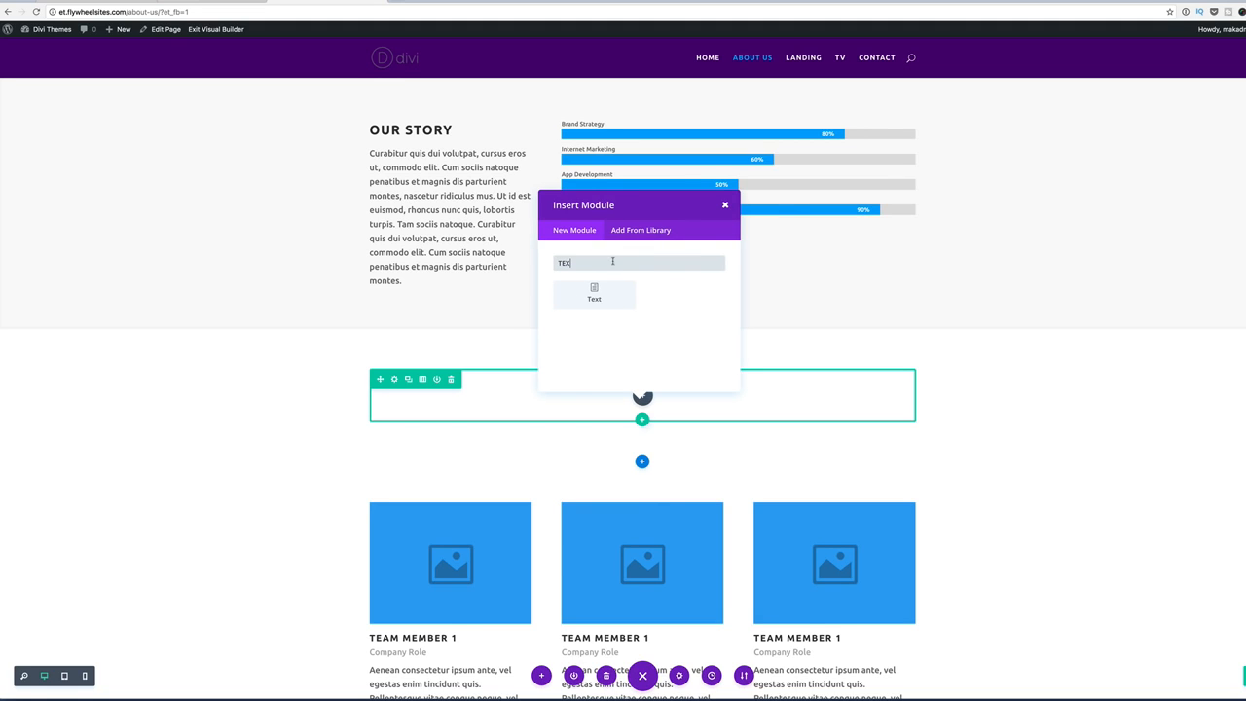
left_click(594, 293)
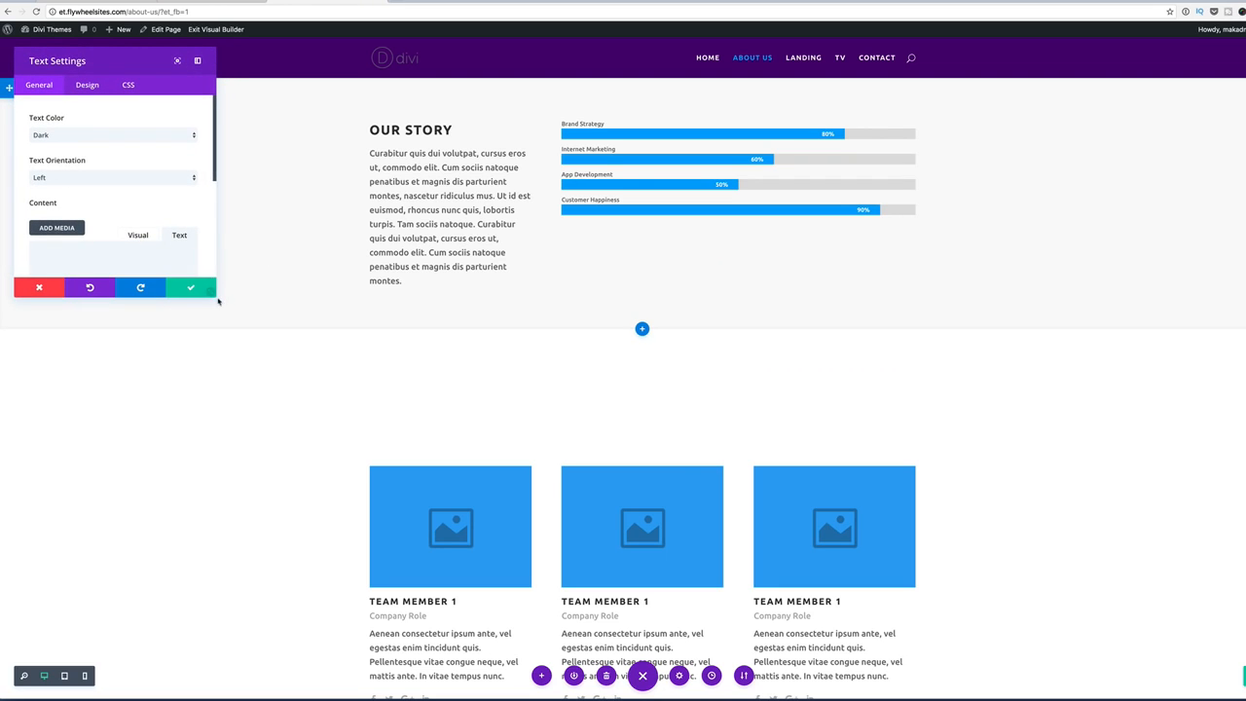
left_click_drag(216, 295, 312, 552)
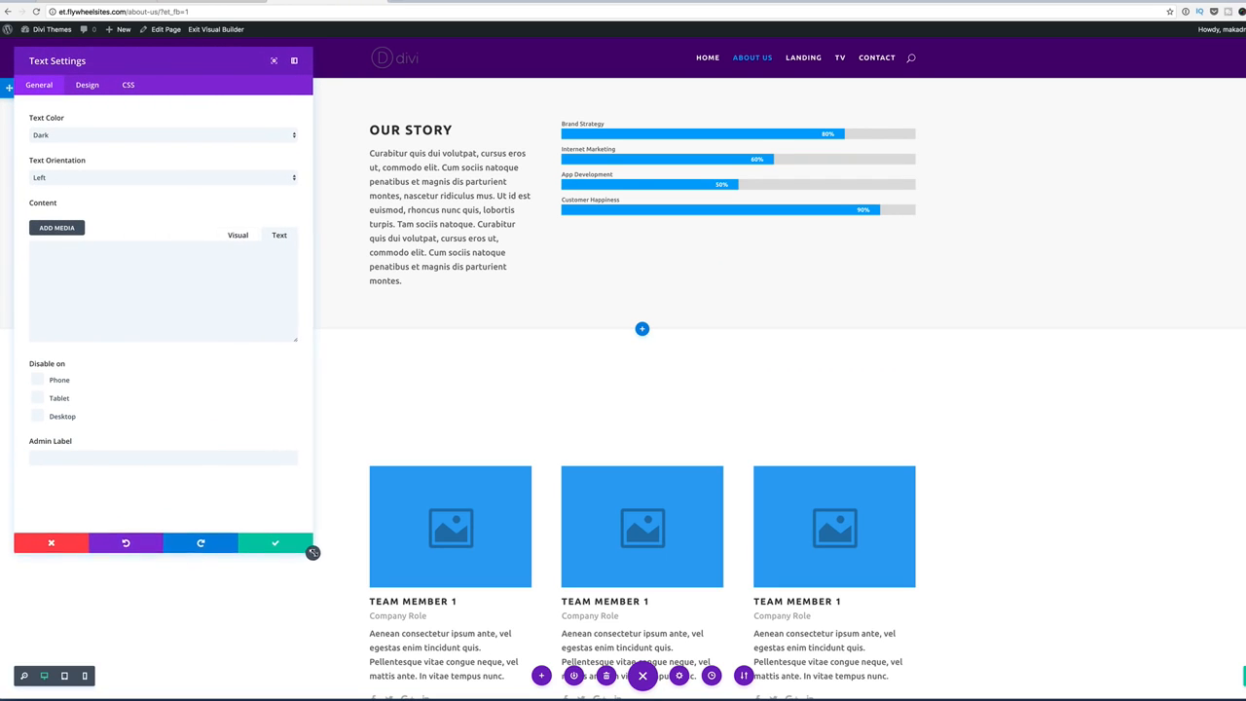
left_click(151, 177)
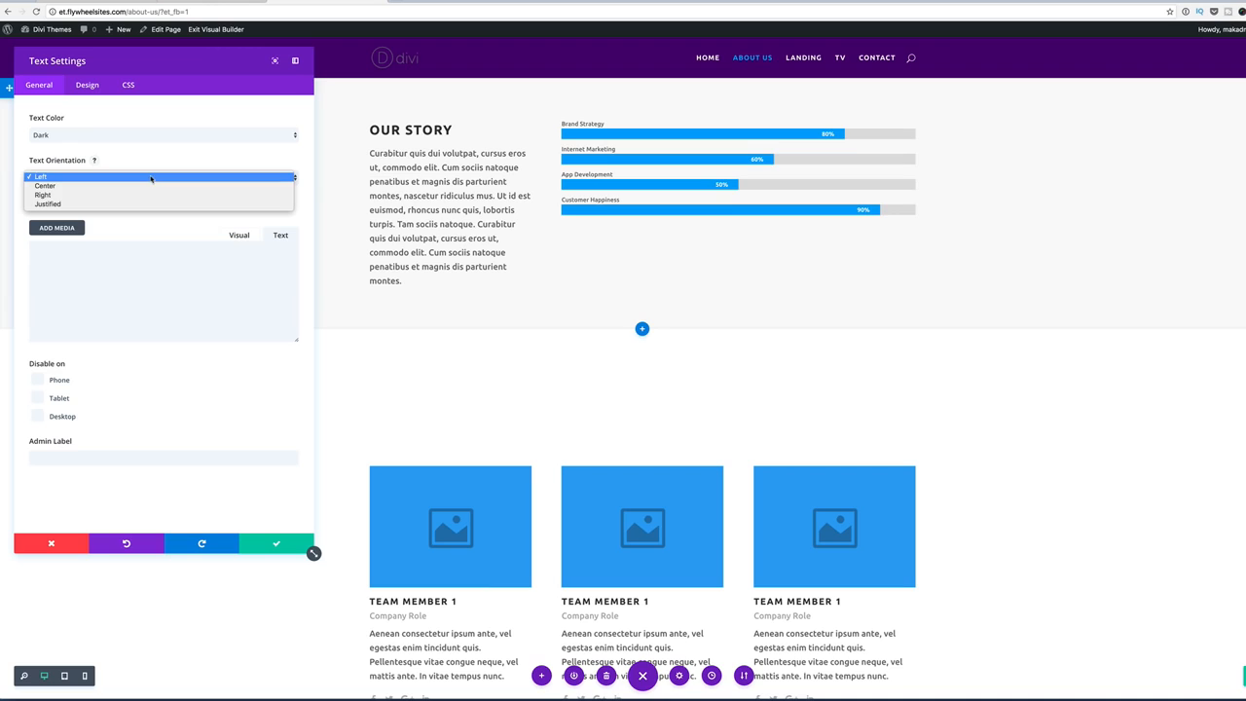
left_click(139, 186)
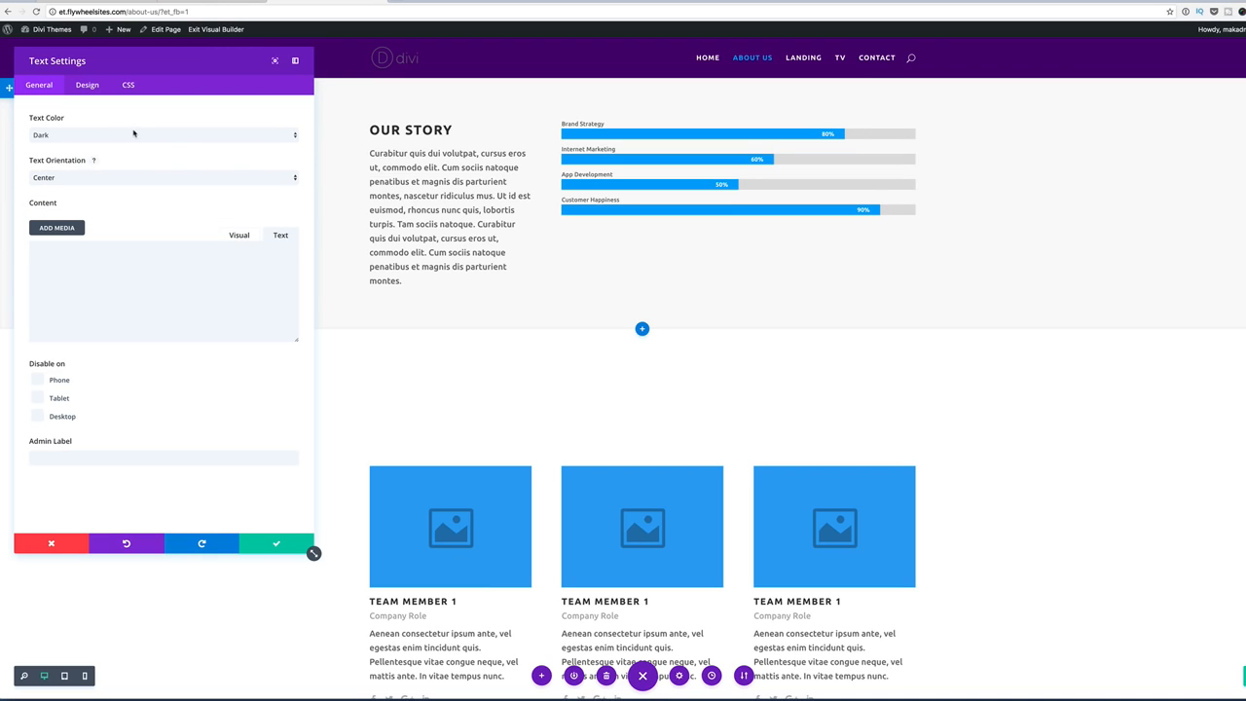
Enter an h1 heading 'header title goes here' followed by a pasted lorem-ipsum paragraph.
left_click(101, 272)
type("<h1>heade")
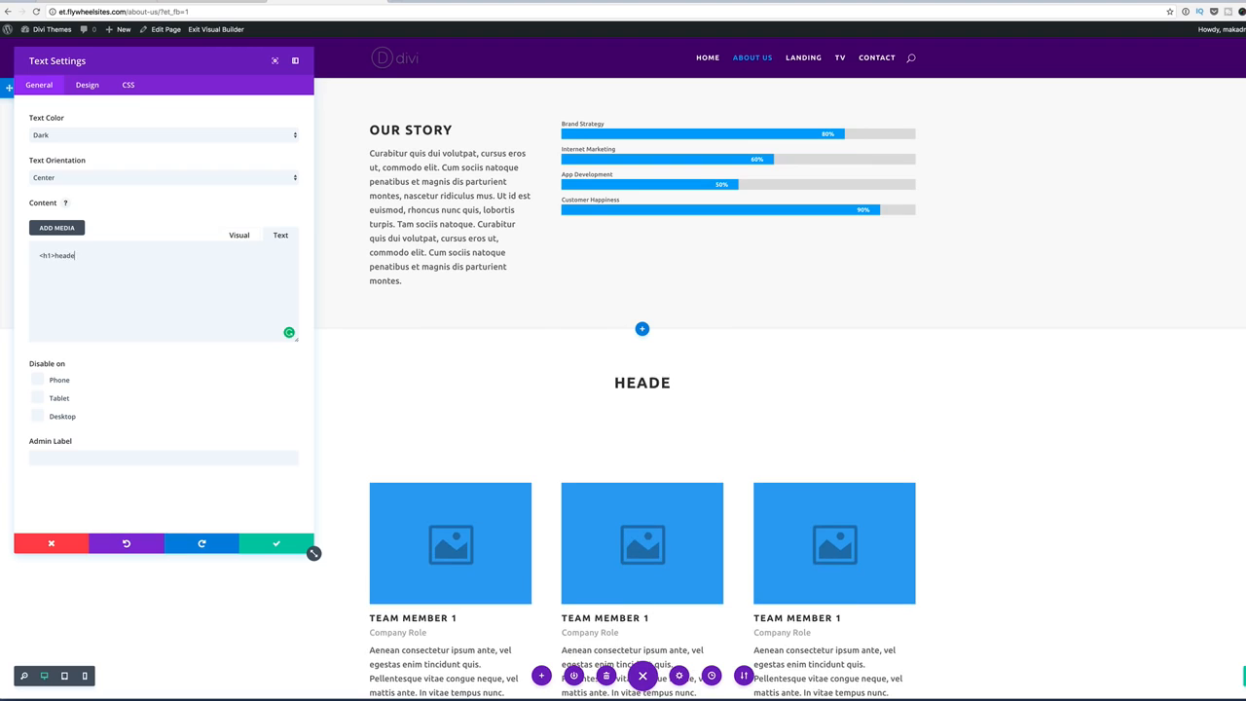
type("r goes")
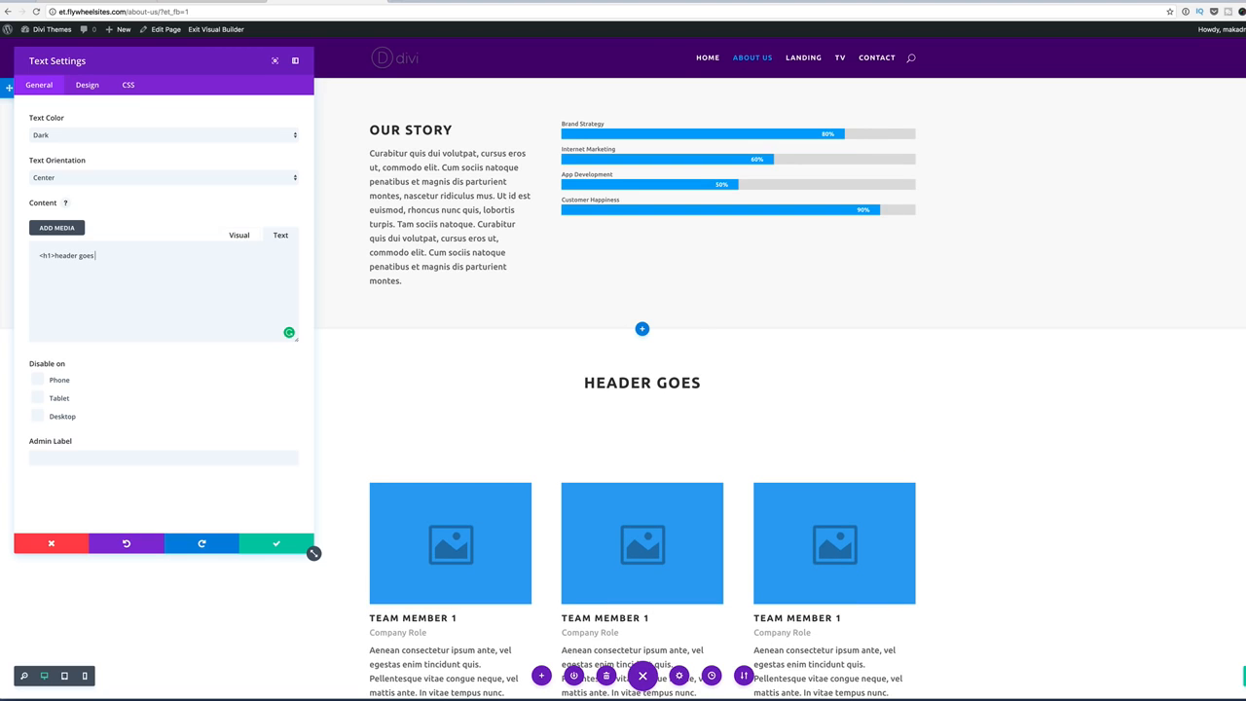
type(" here")
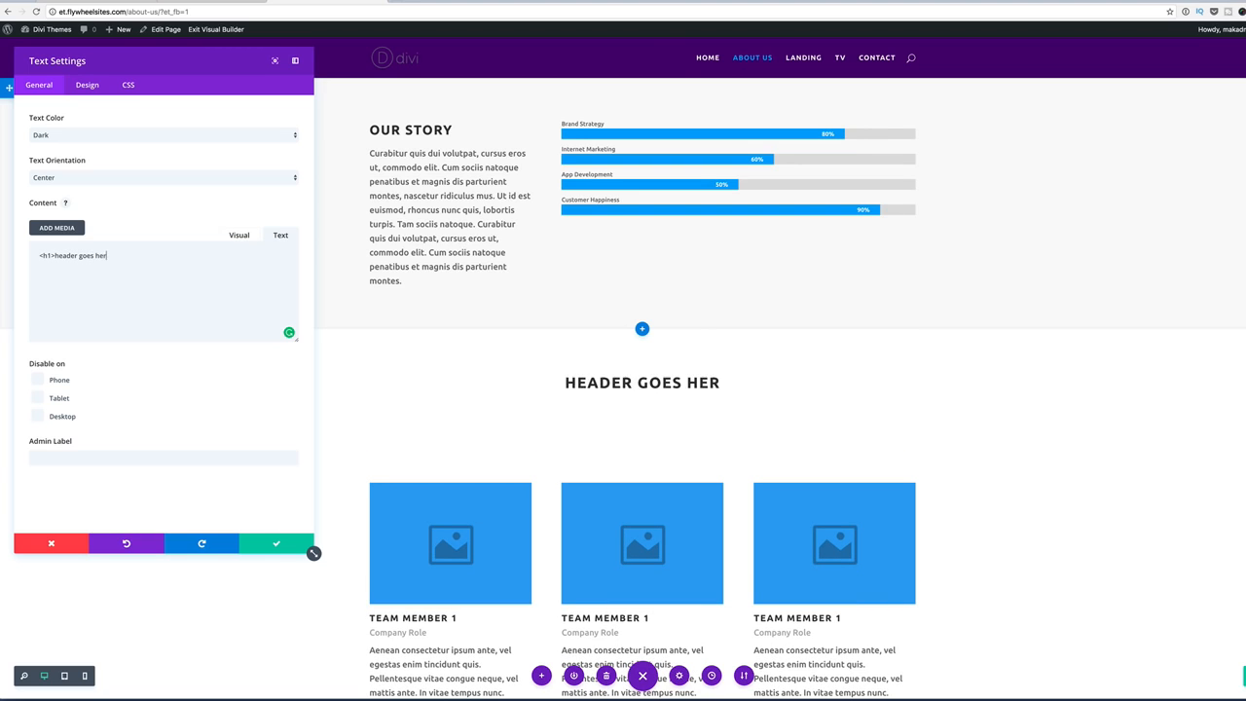
type("title")
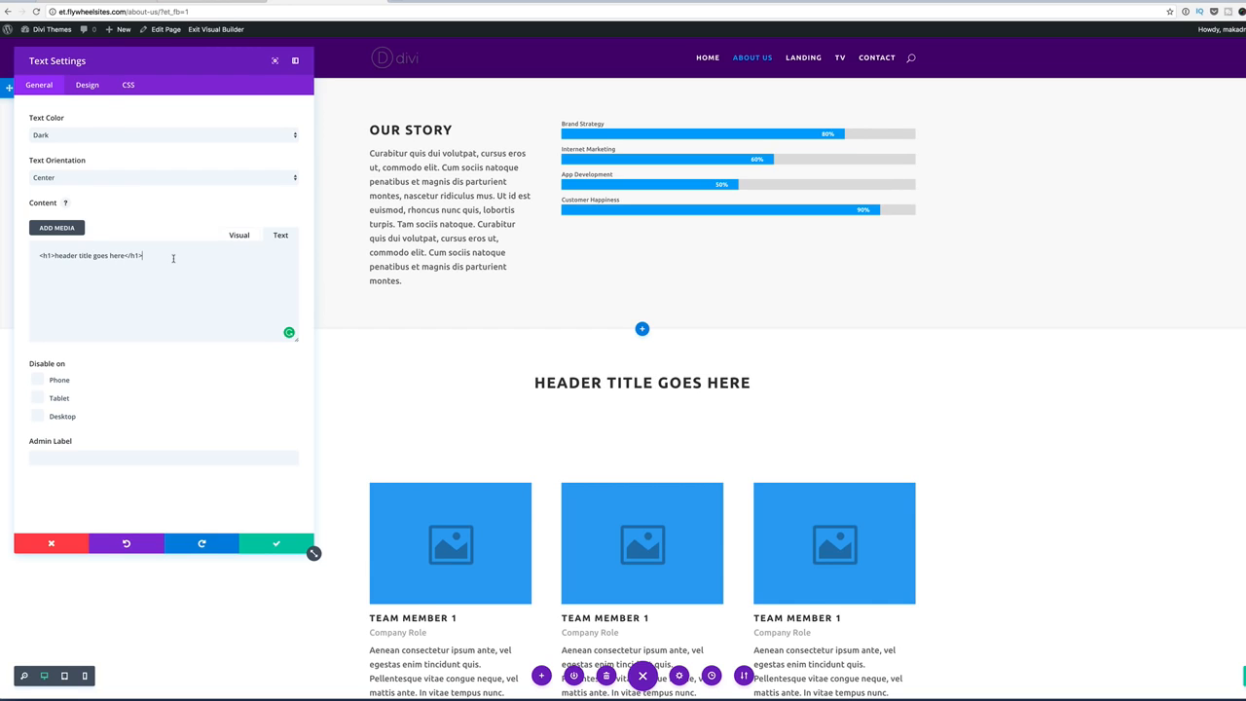
type("Morbi in sem quis dui placerat ornare. Pellentesque odio nisi, euismod in, pharetra a, ultricies in, diam. Sed arcu. Cras consequat.")
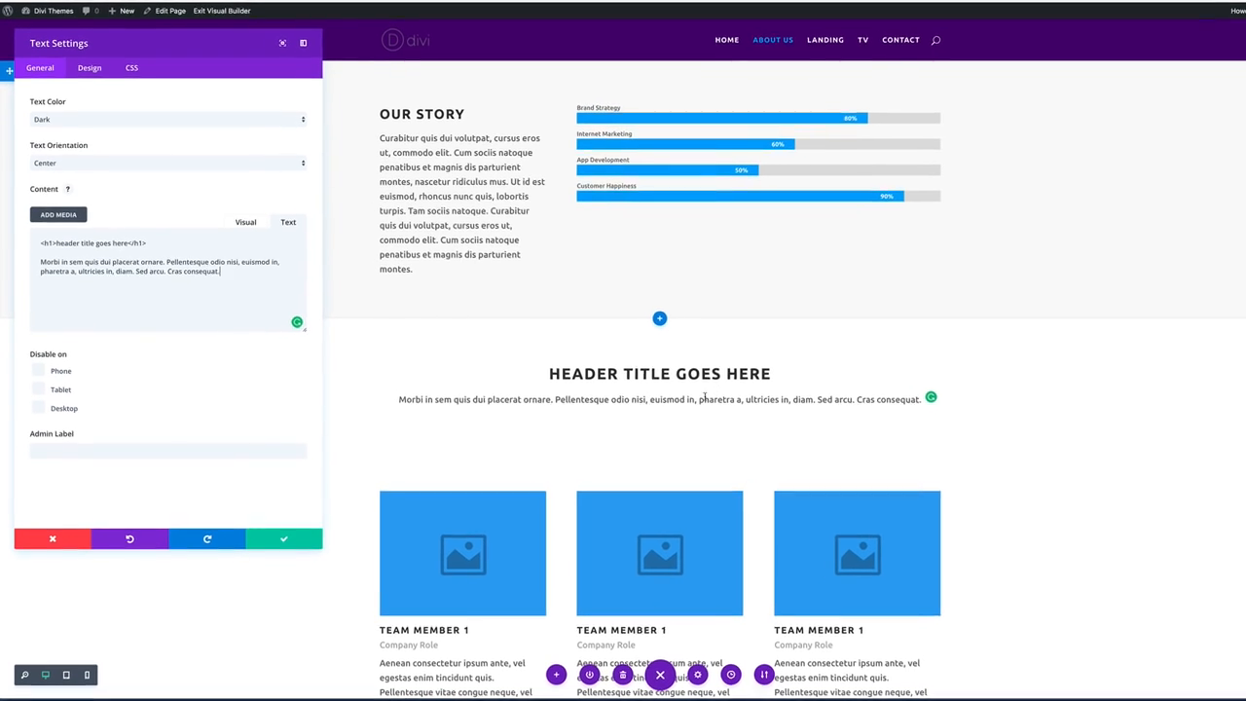
Give the text block an 800px maximum width in its Design settings and save it.
left_click(91, 65)
left_click(65, 111)
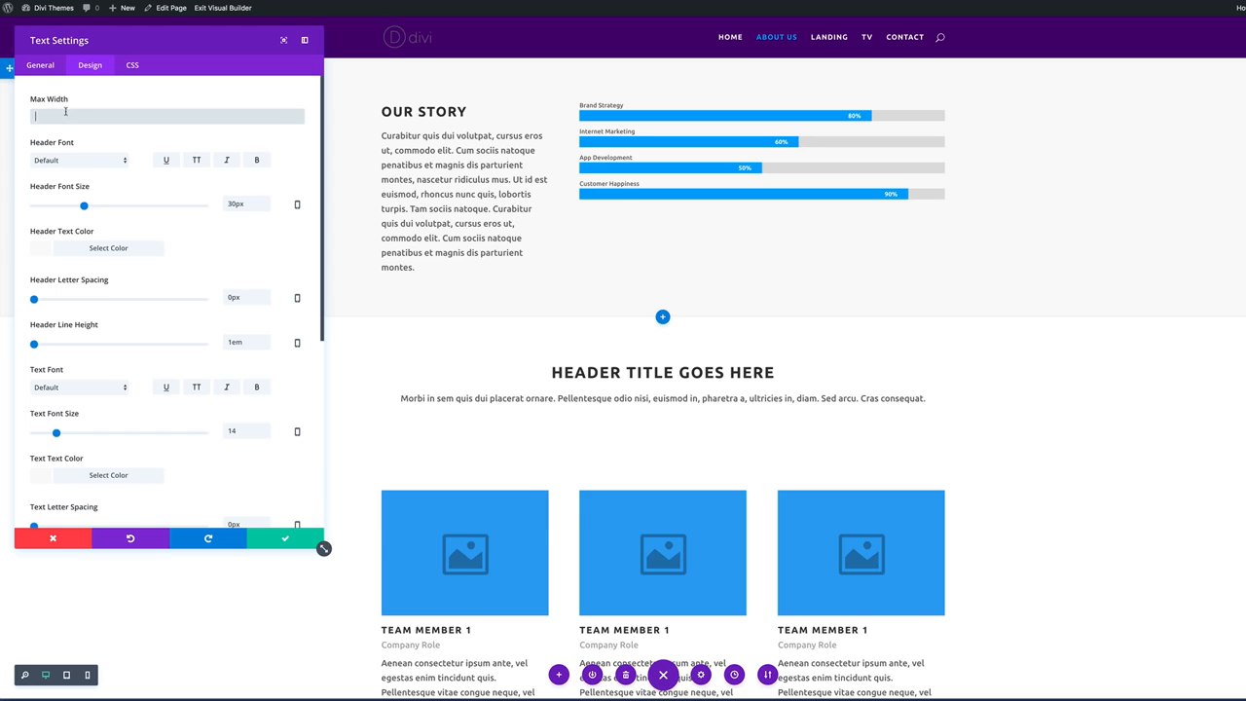
type("800")
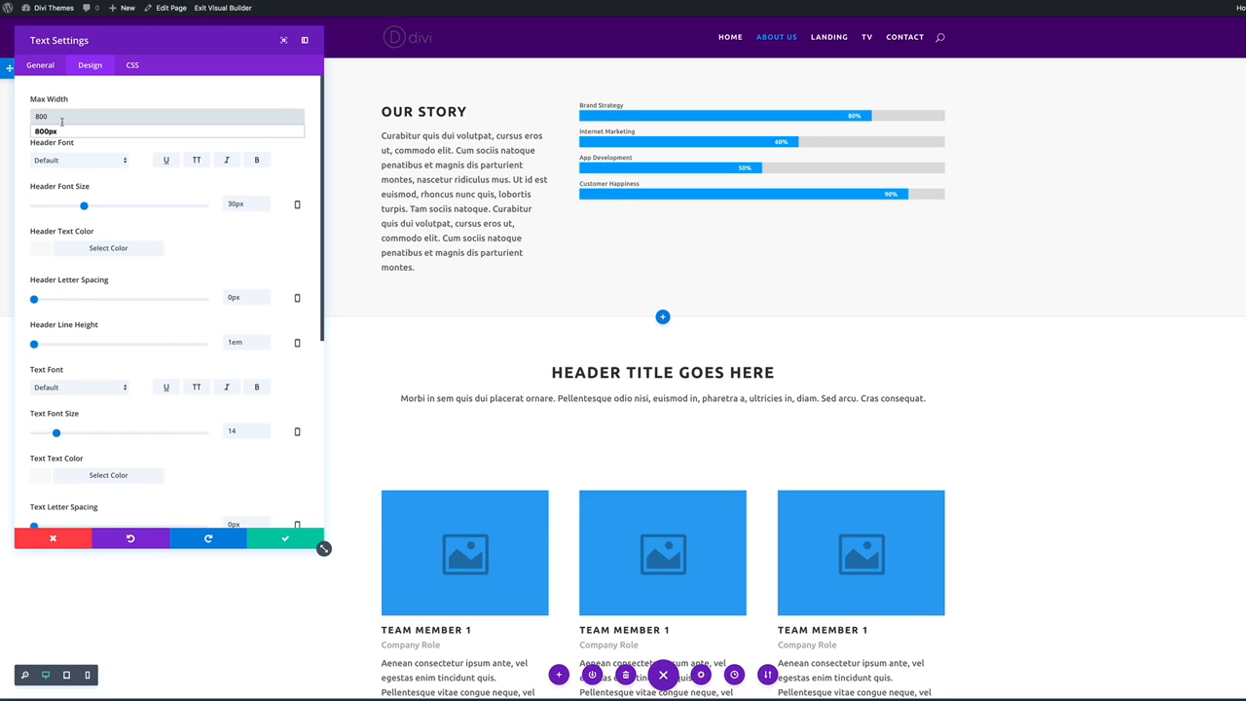
left_click(40, 132)
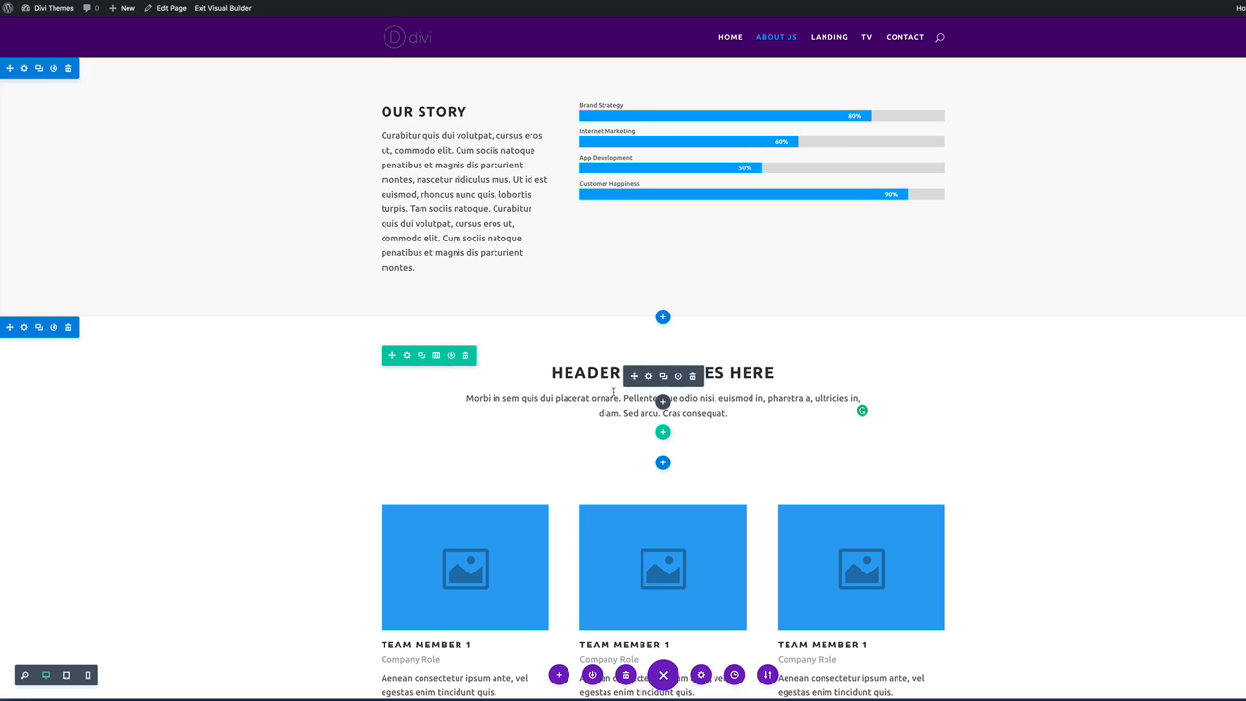
Set the new header section's background to dark grey and save the section settings.
left_click(24, 329)
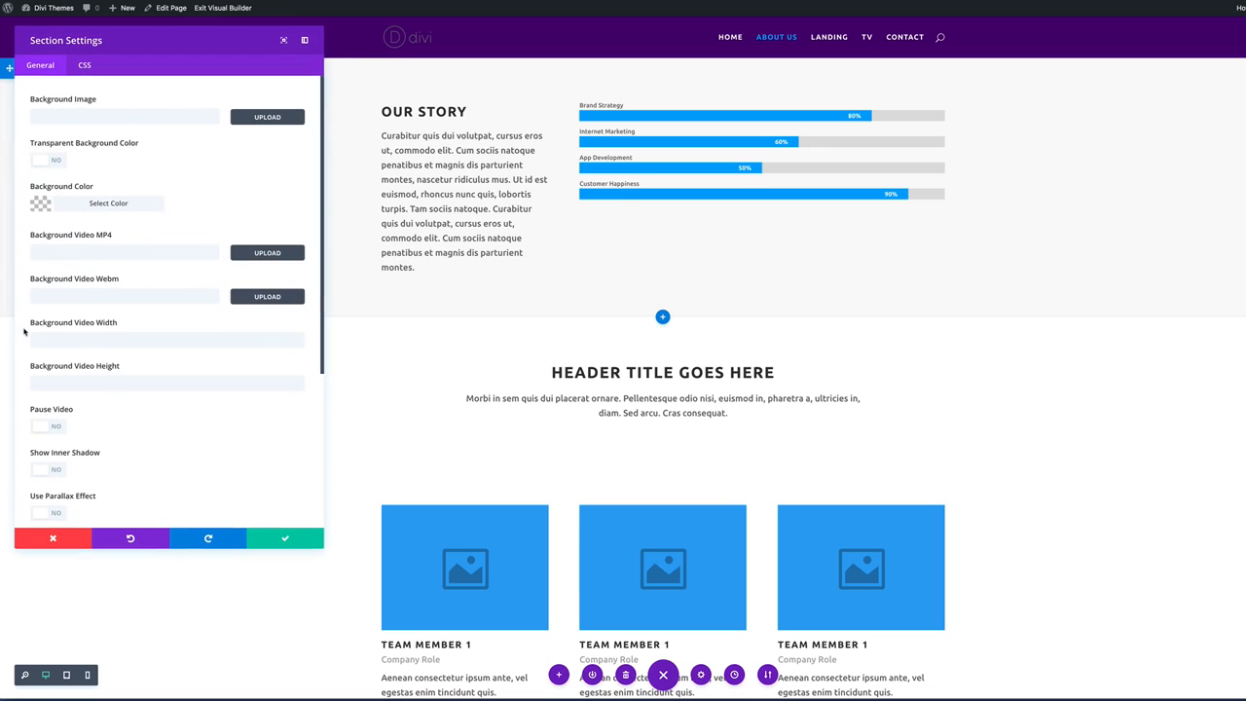
left_click(43, 207)
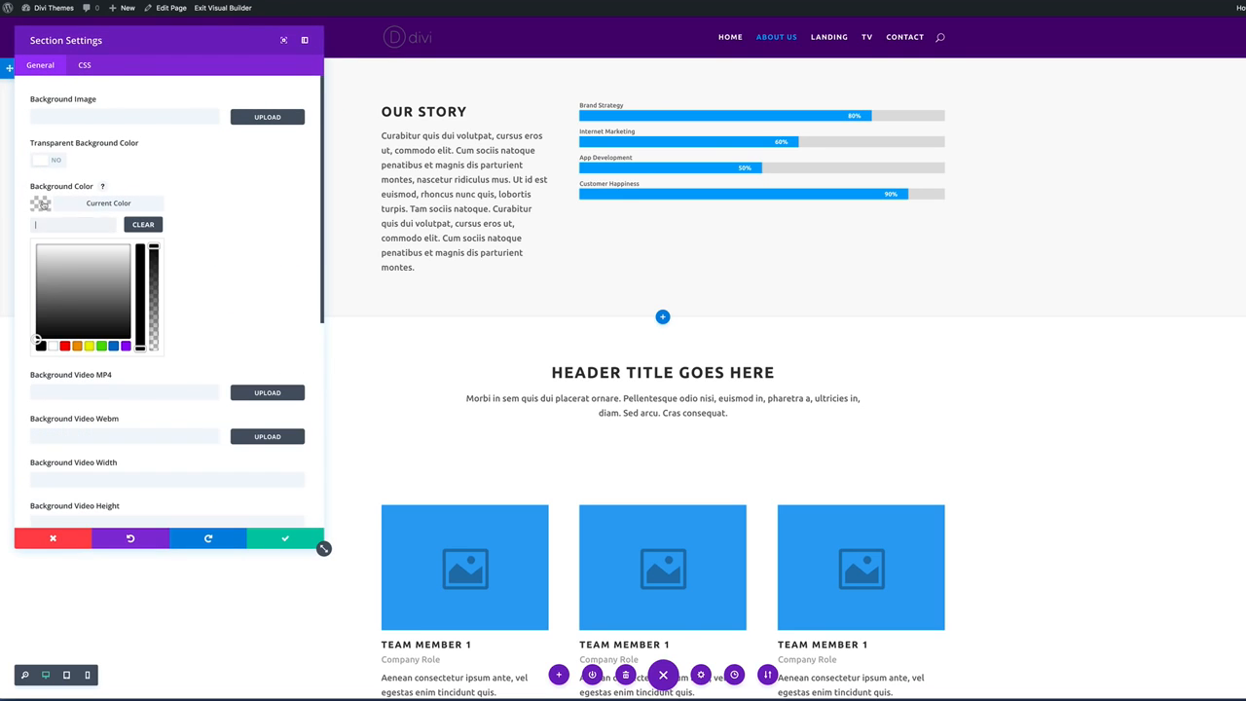
left_click_drag(49, 282, 34, 309)
left_click(29, 311)
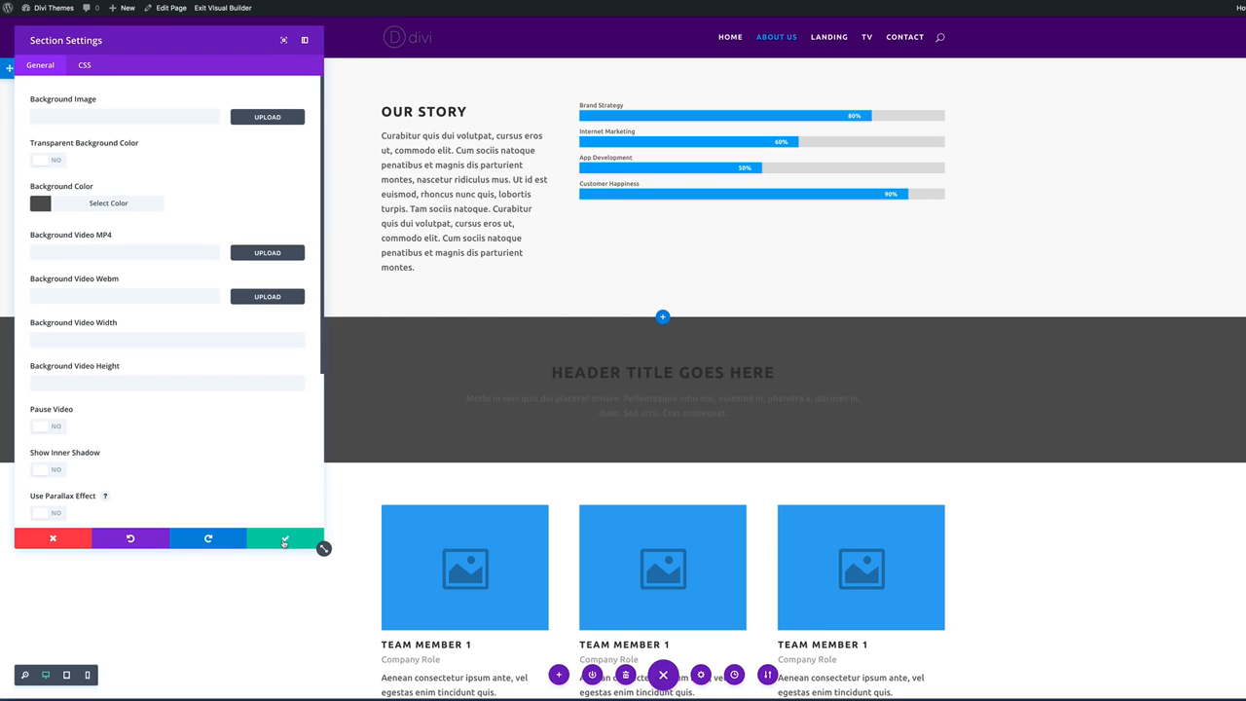
left_click(286, 541)
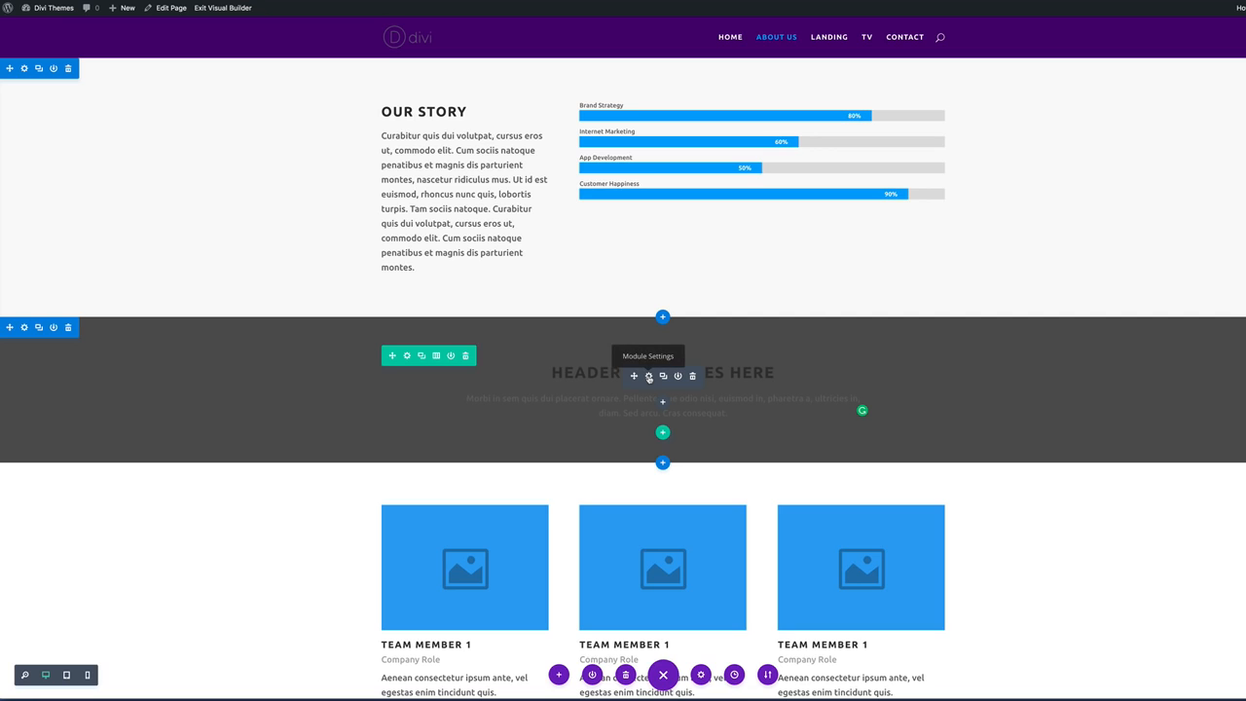
Set the header text colour to Light, then drag the dark header section to the page top.
left_click(649, 376)
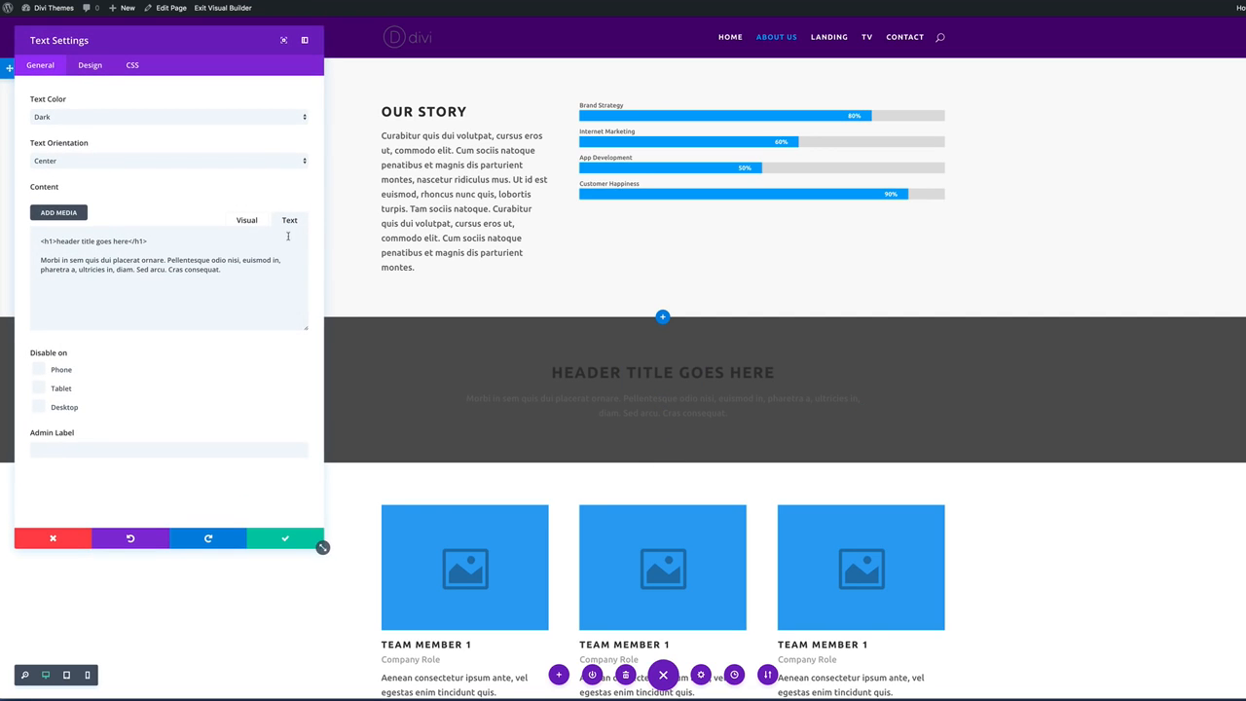
left_click(52, 118)
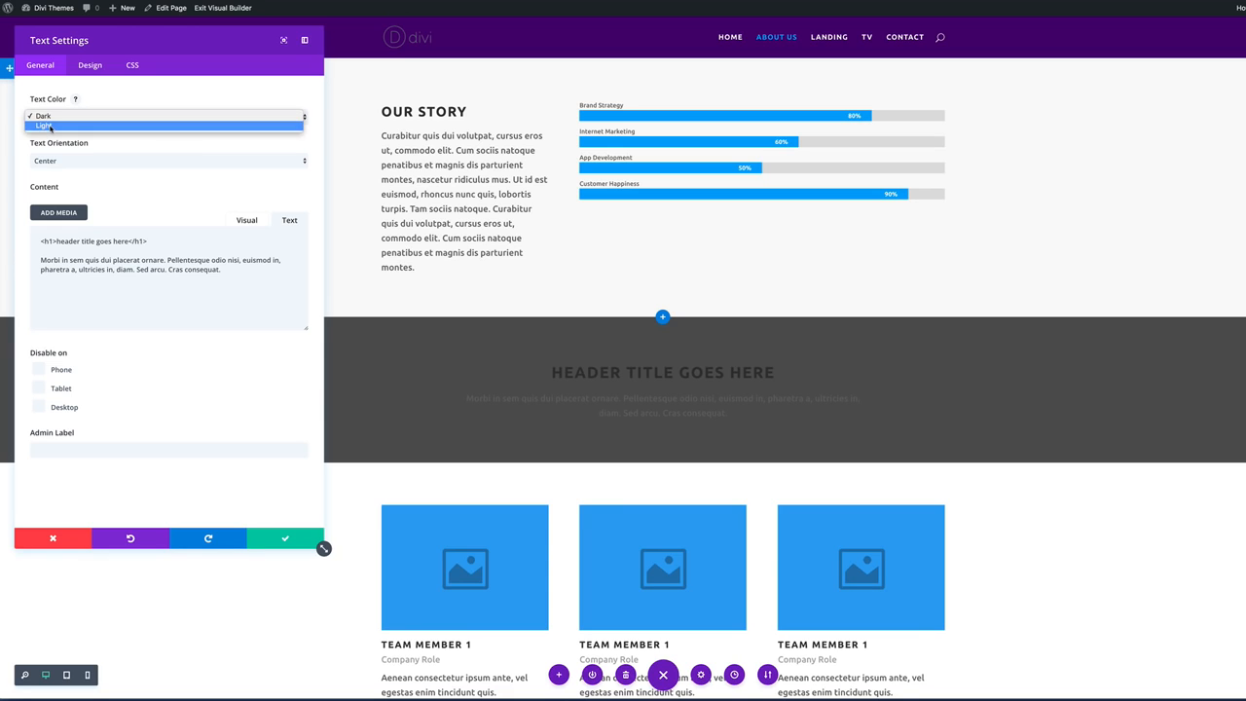
left_click(50, 128)
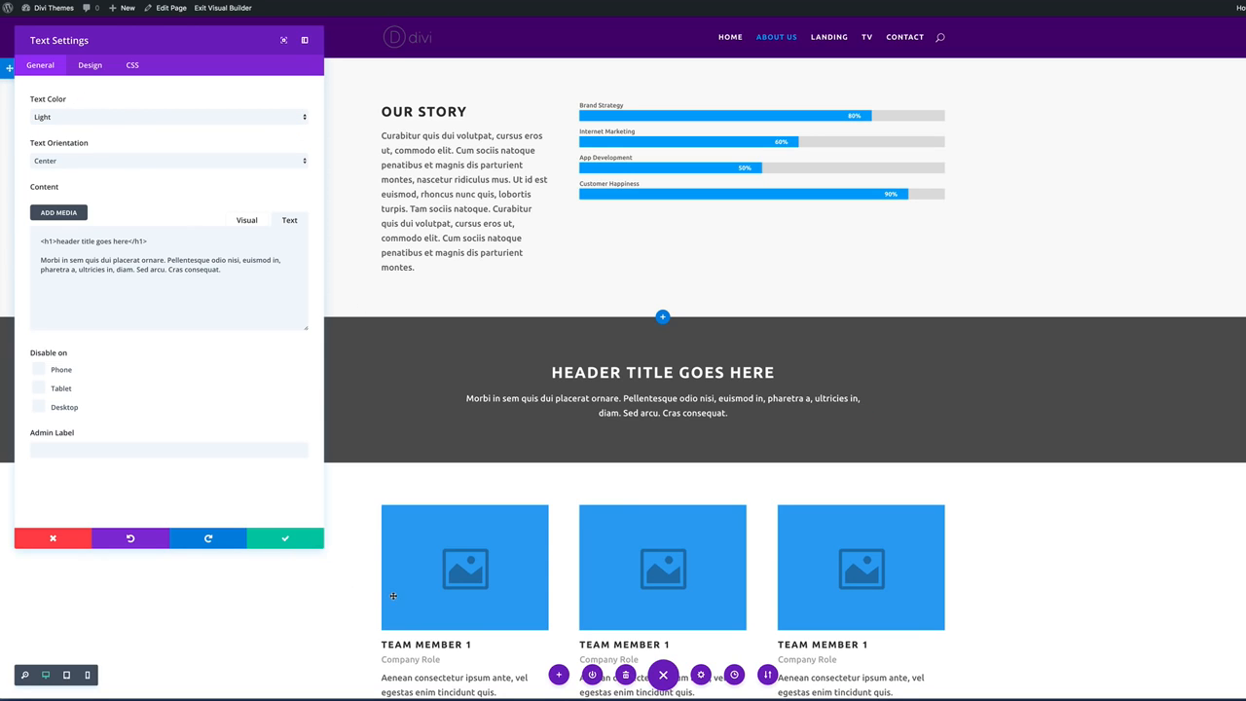
left_click(317, 543)
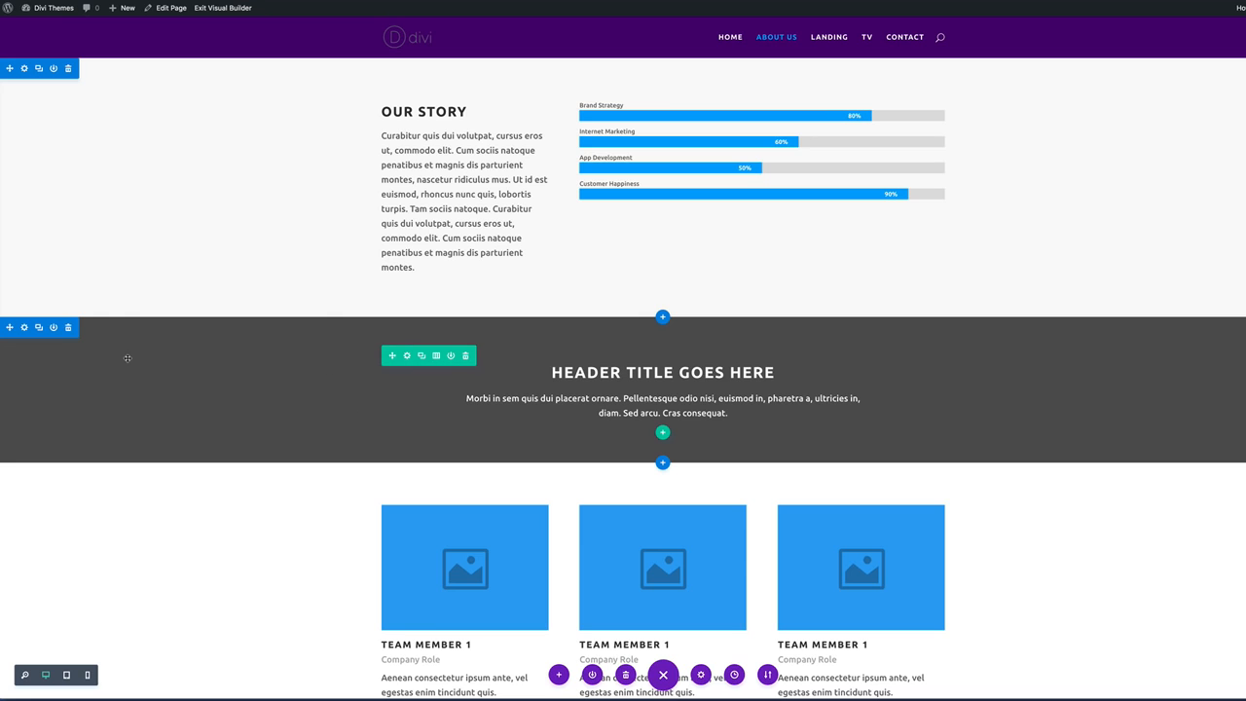
left_click_drag(9, 326, 55, 61)
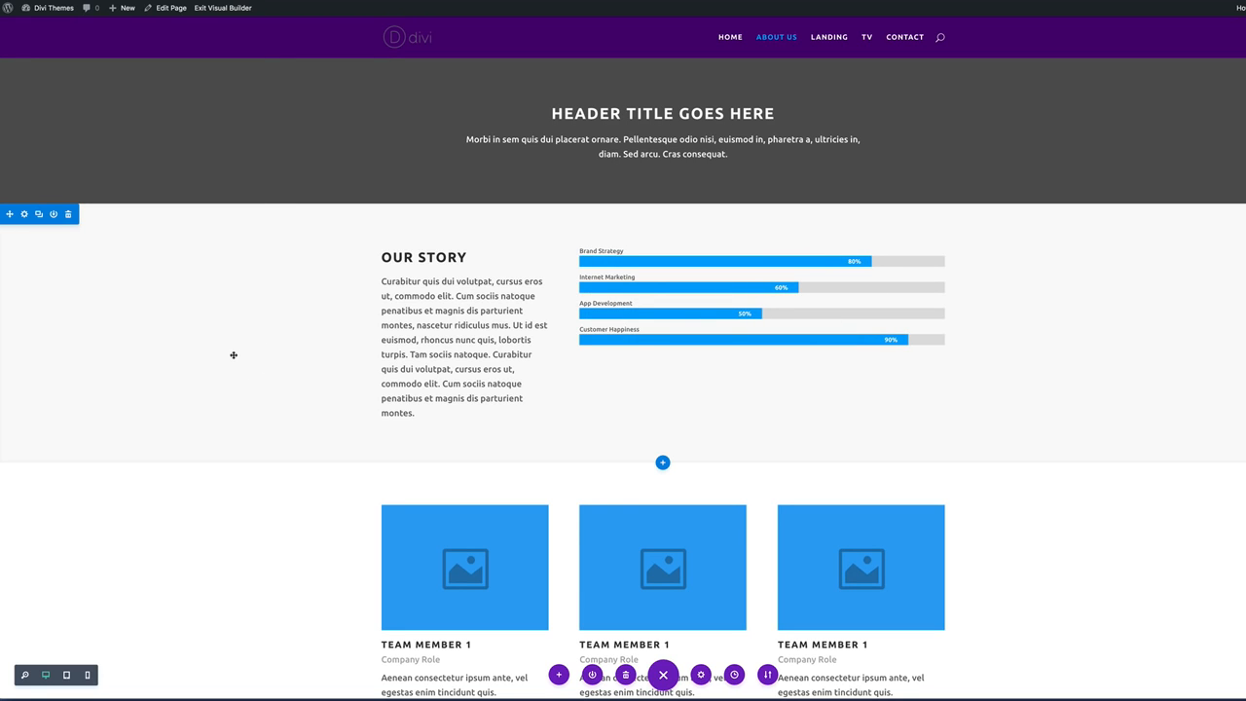
Upload the photo of the man at the laptop to the first Person card.
scroll(233, 454, "down", 3)
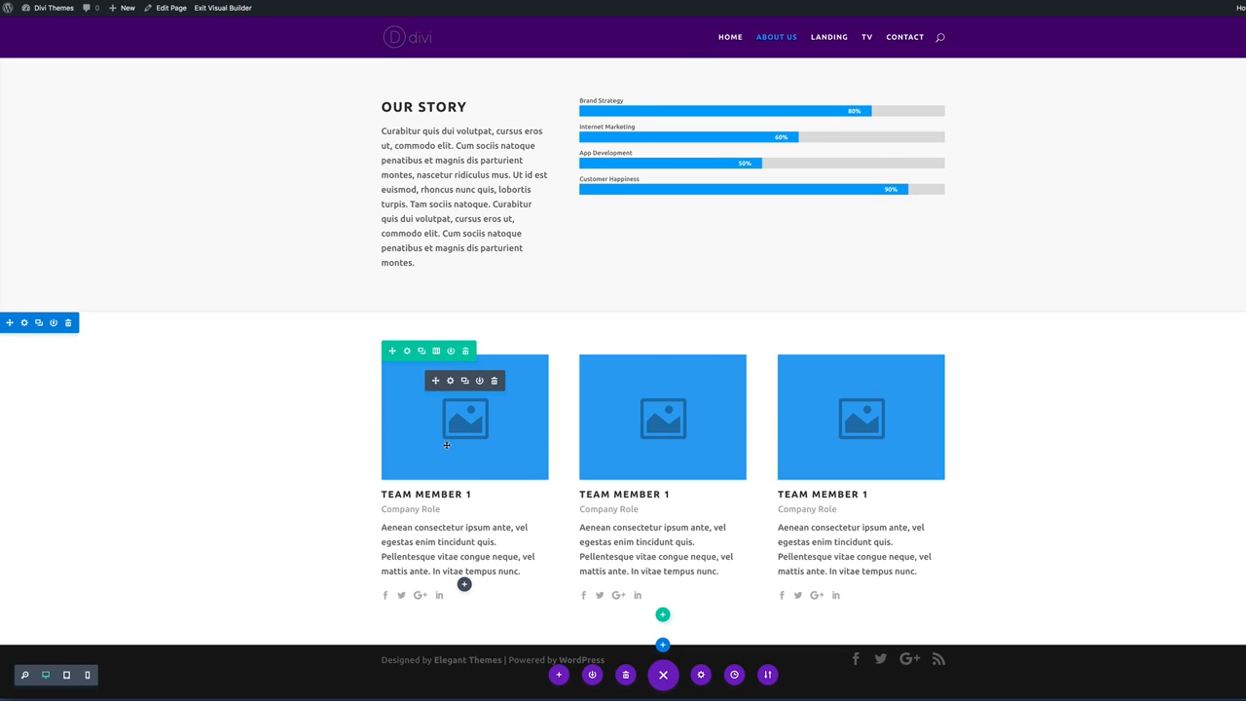
left_click(471, 494)
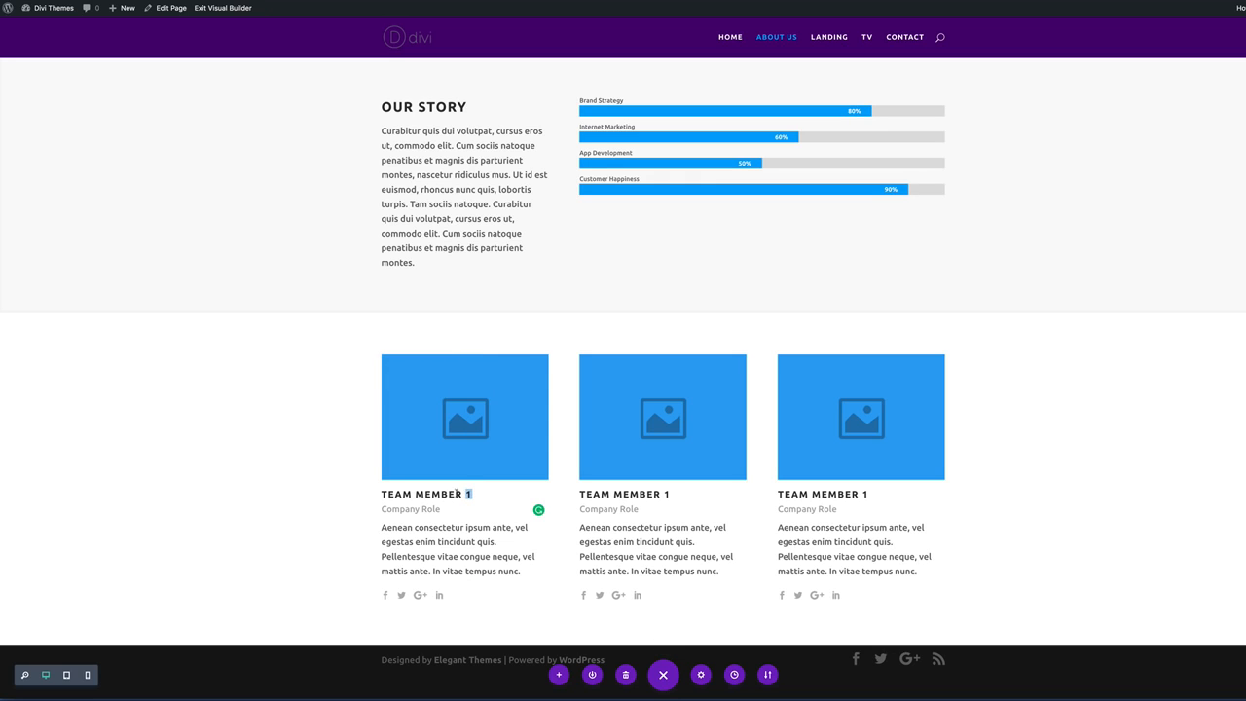
left_click_drag(470, 495, 371, 495)
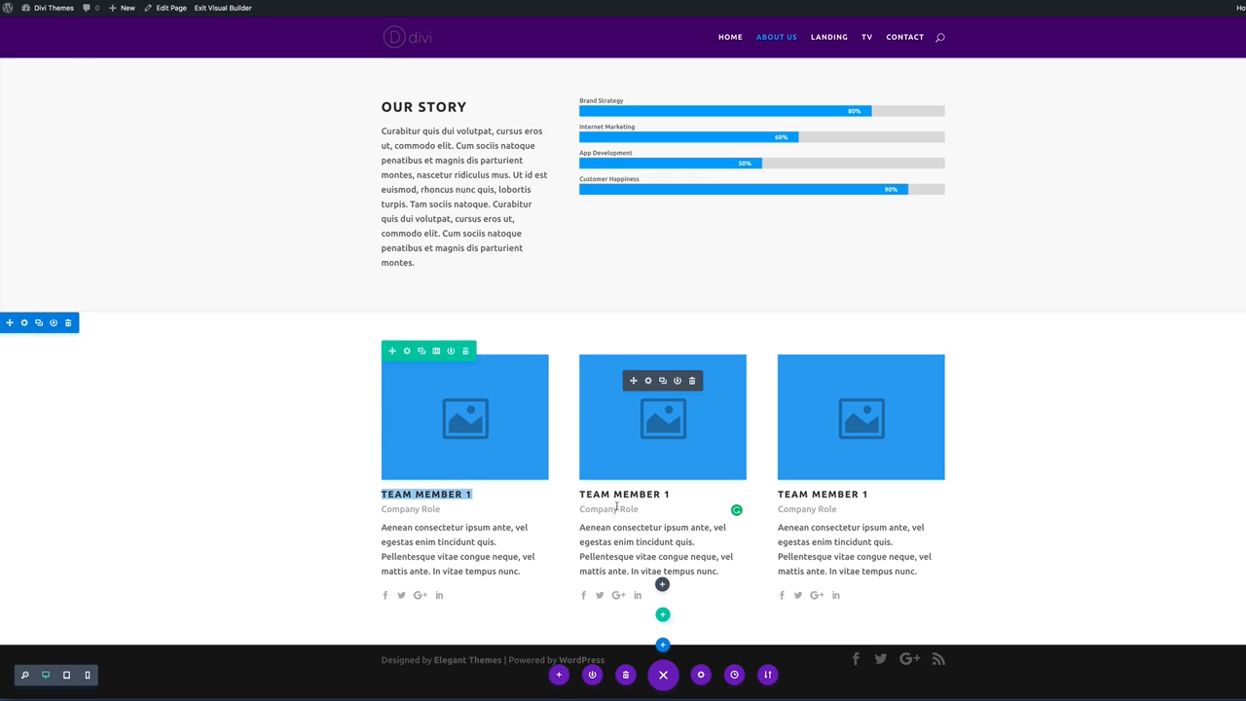
mouse_move(460, 397)
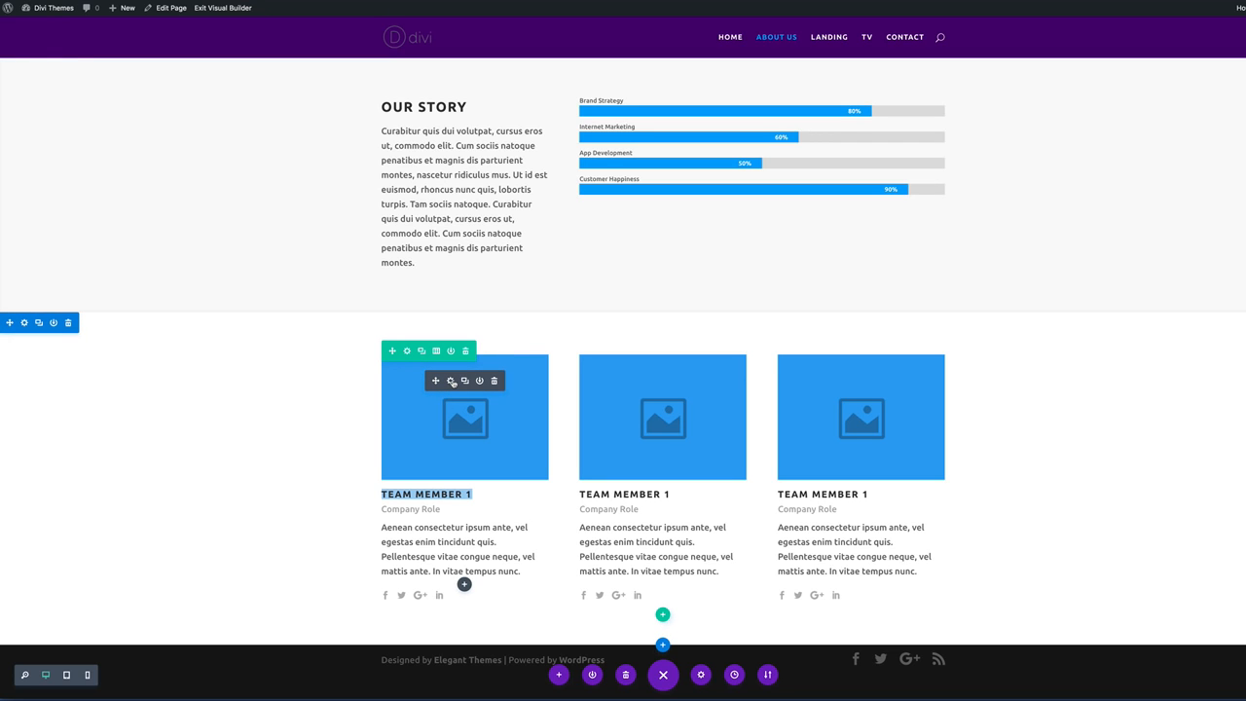
left_click(451, 381)
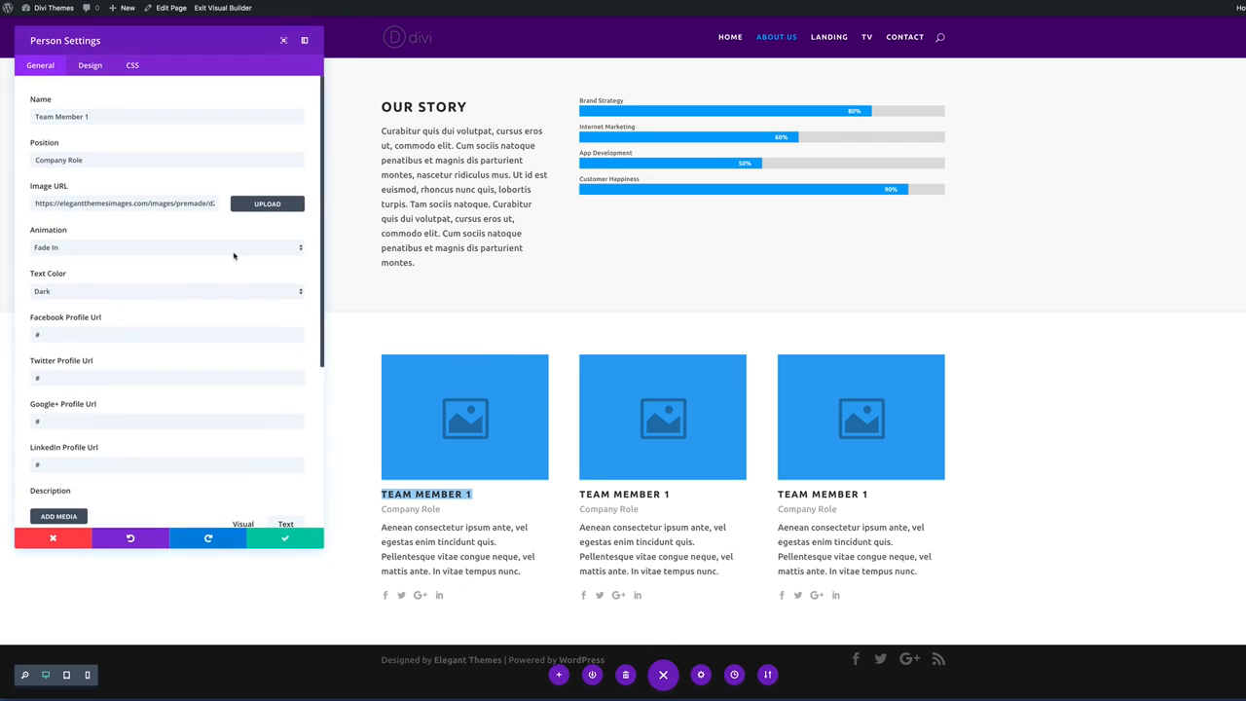
left_click(276, 205)
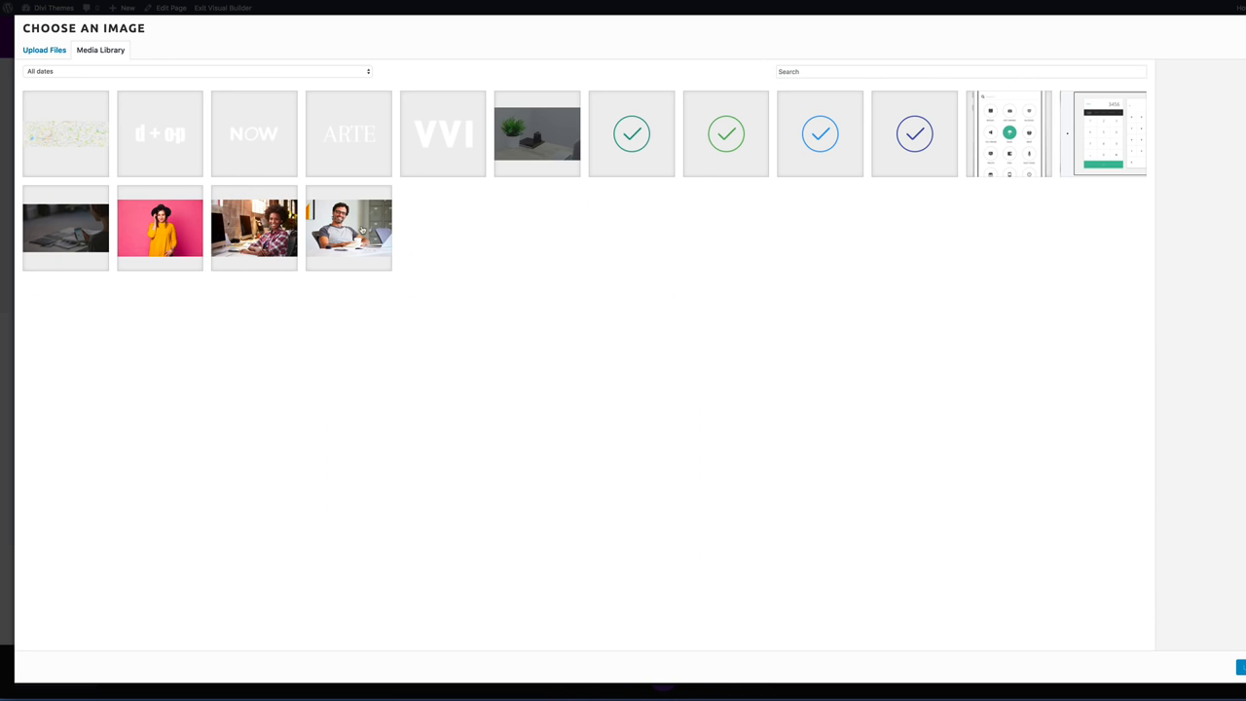
left_click(358, 229)
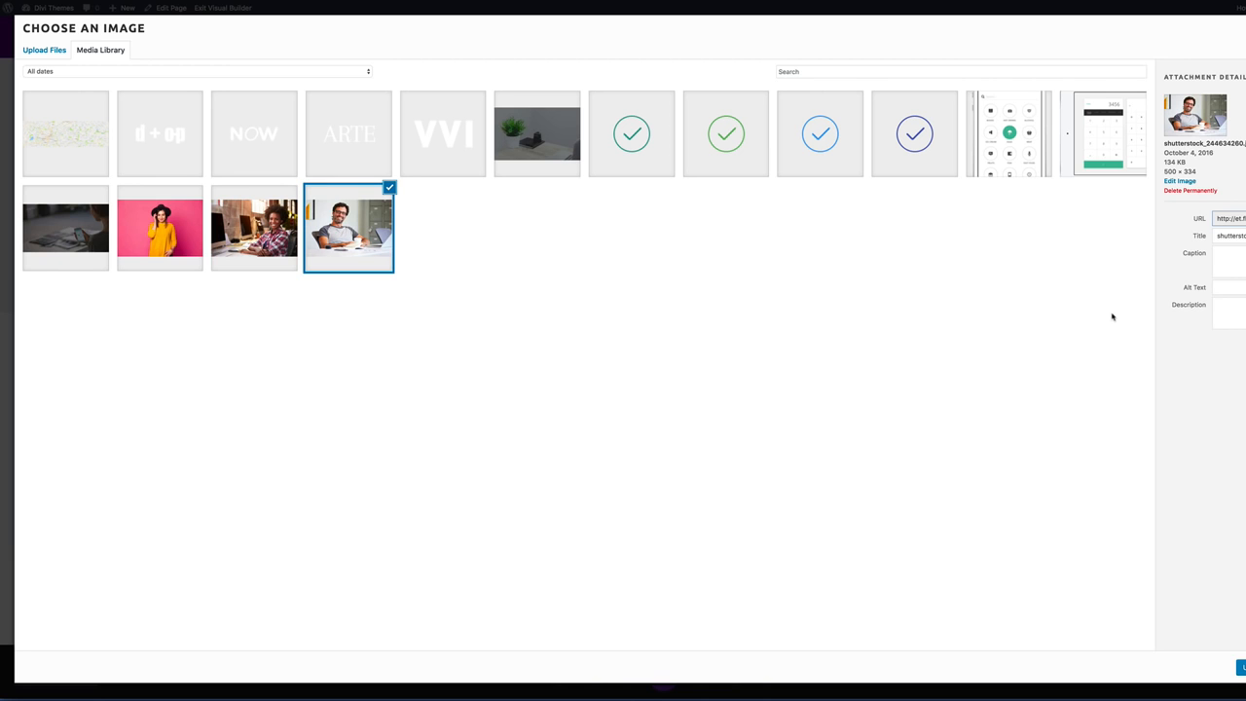
left_click(1241, 667)
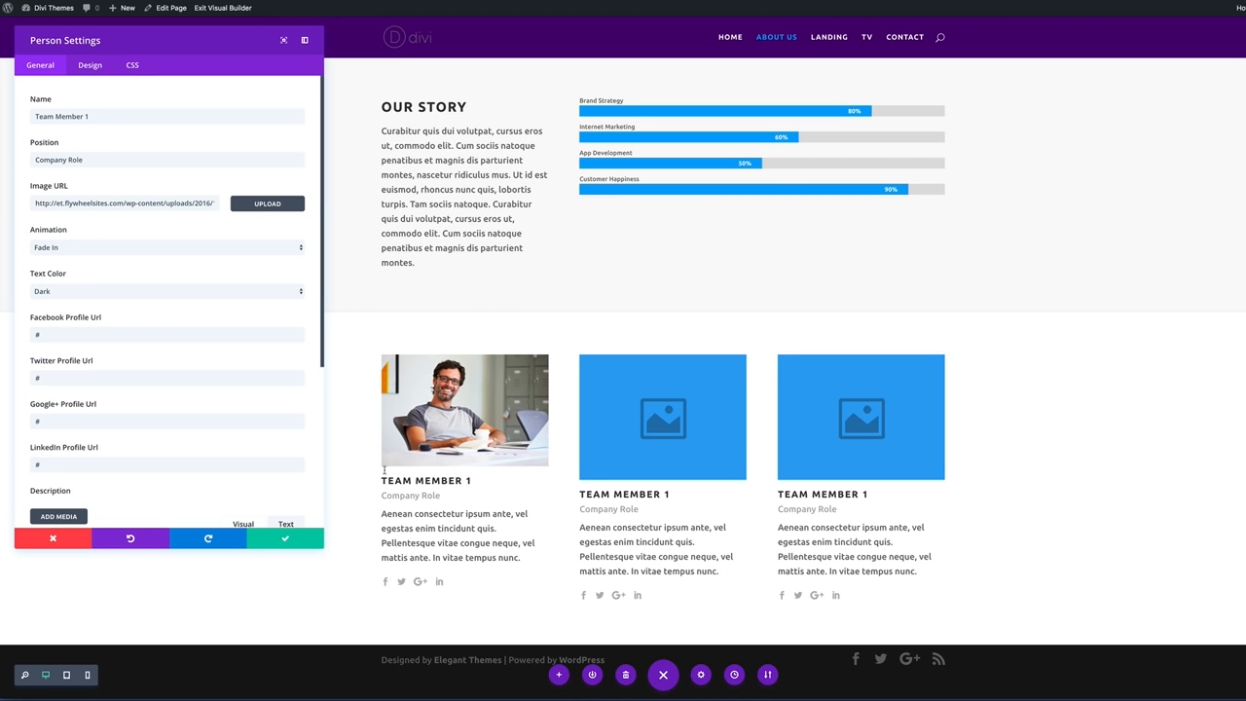
Enter the member's name and the position Creative Director on the first card, then save.
triple_click(91, 116)
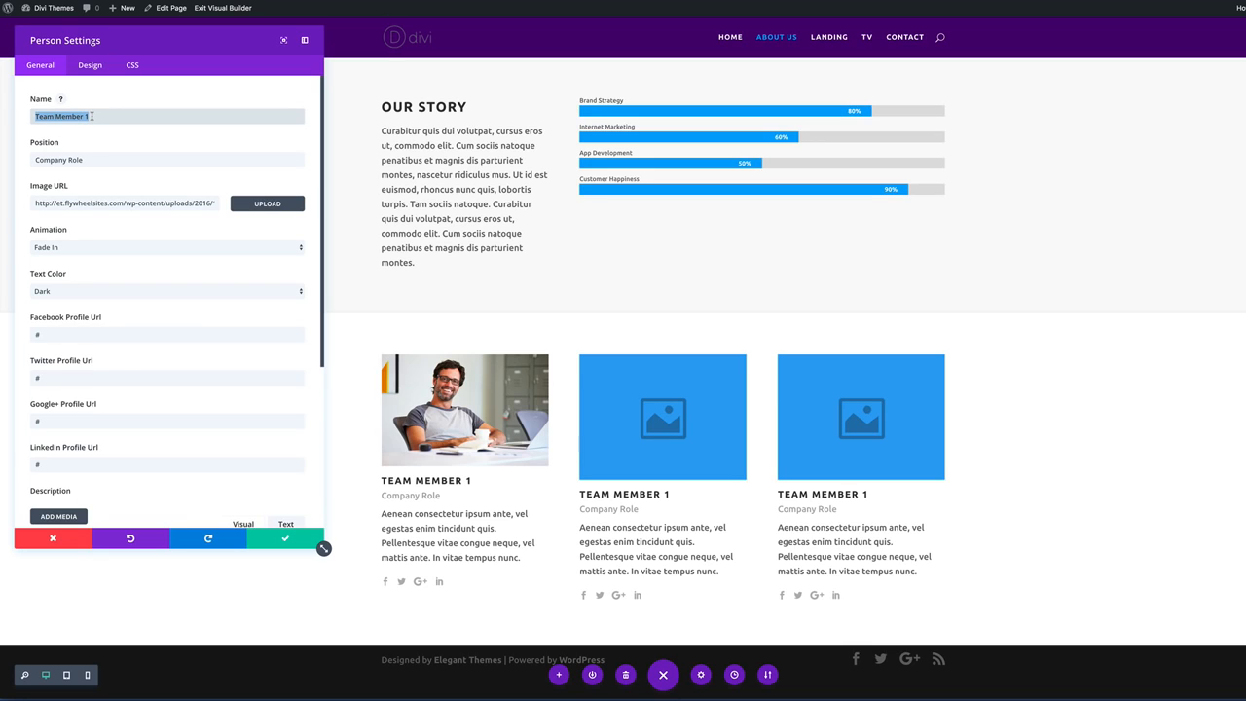
type("Jack")
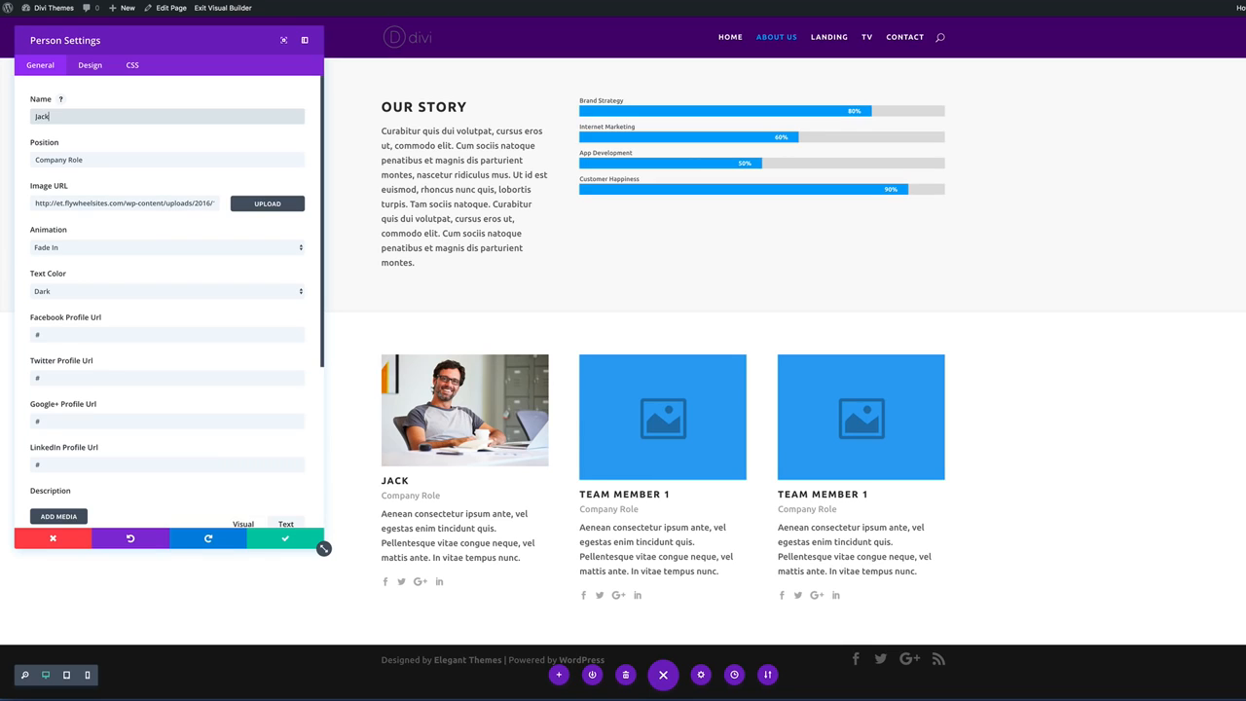
left_click(83, 158)
double_click(84, 159)
triple_click(88, 159)
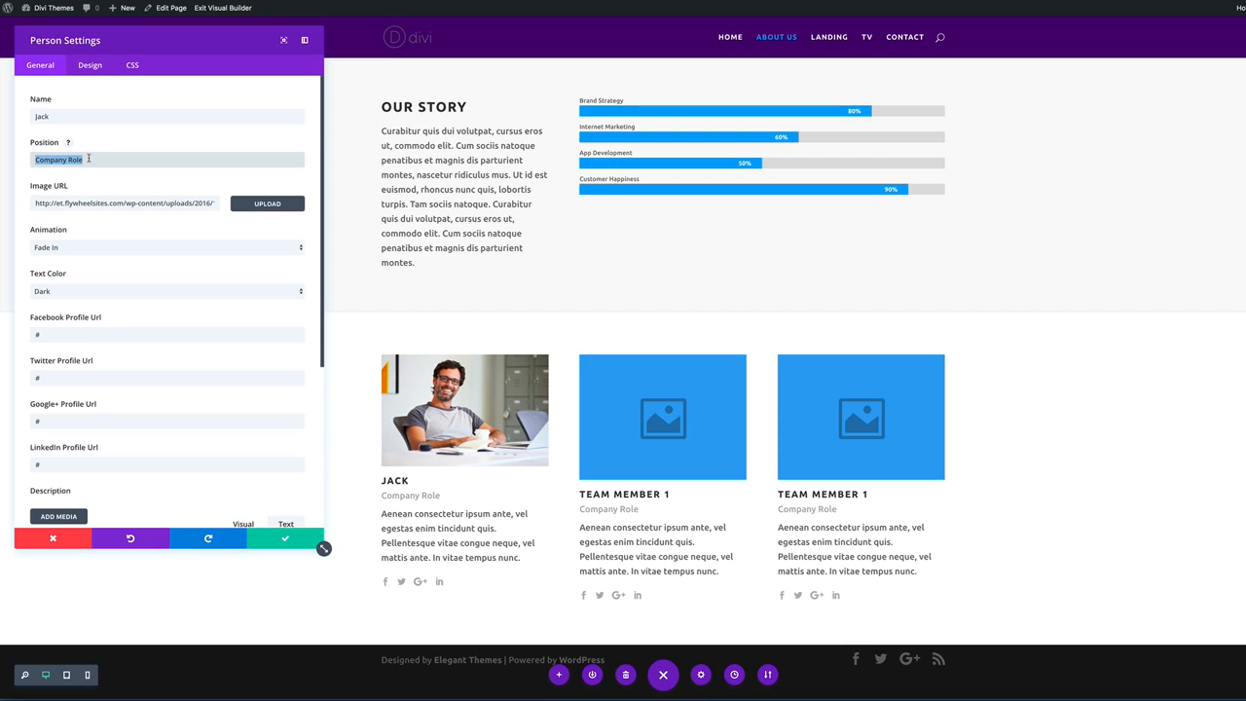
type("c")
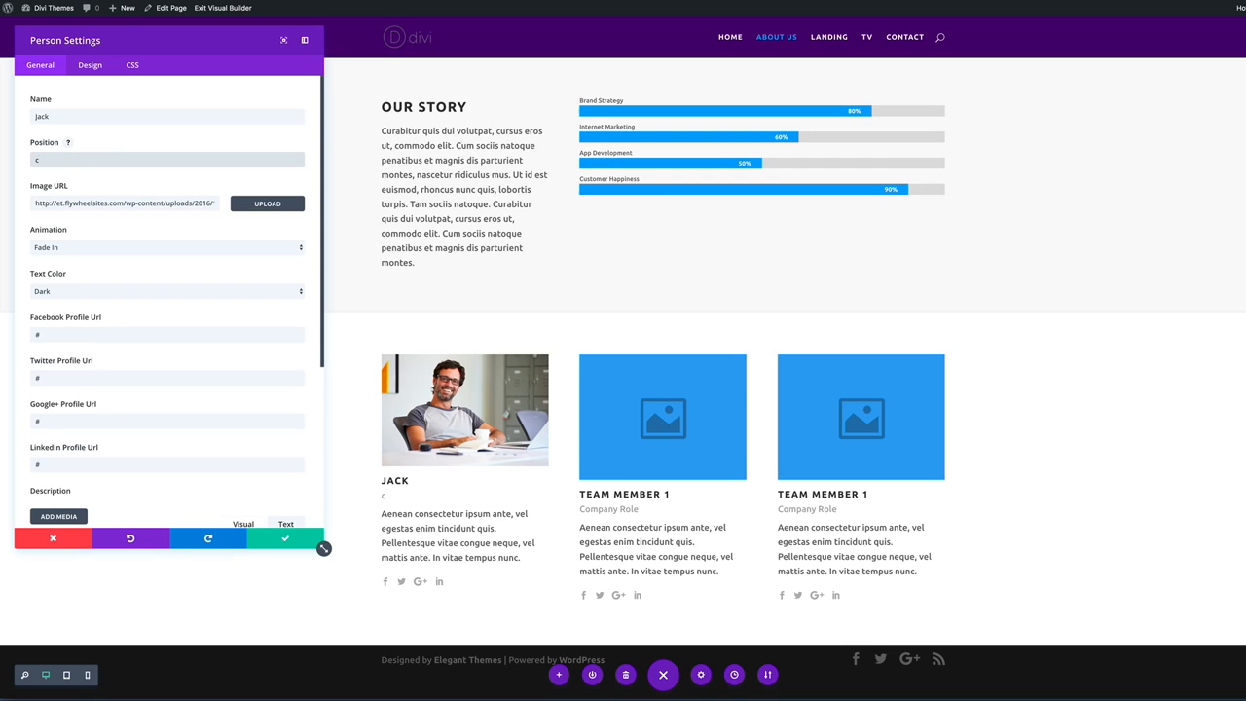
key("BackSpace")
type("Creative Director")
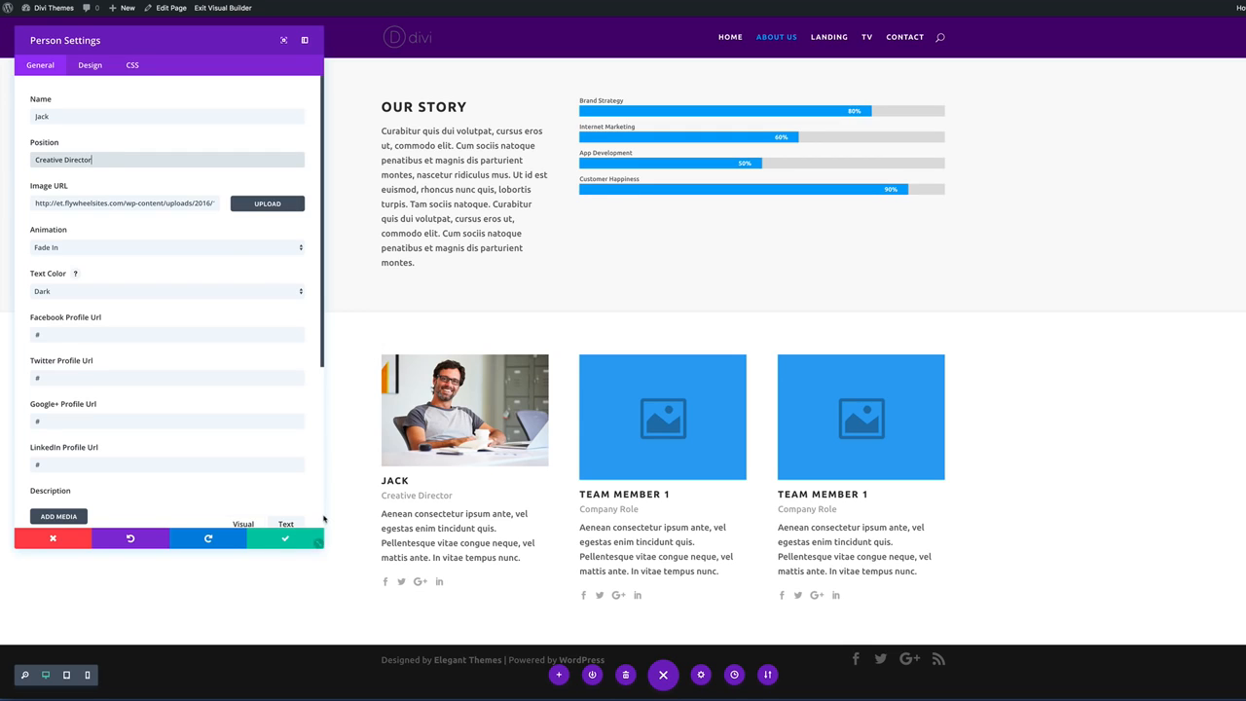
left_click(285, 539)
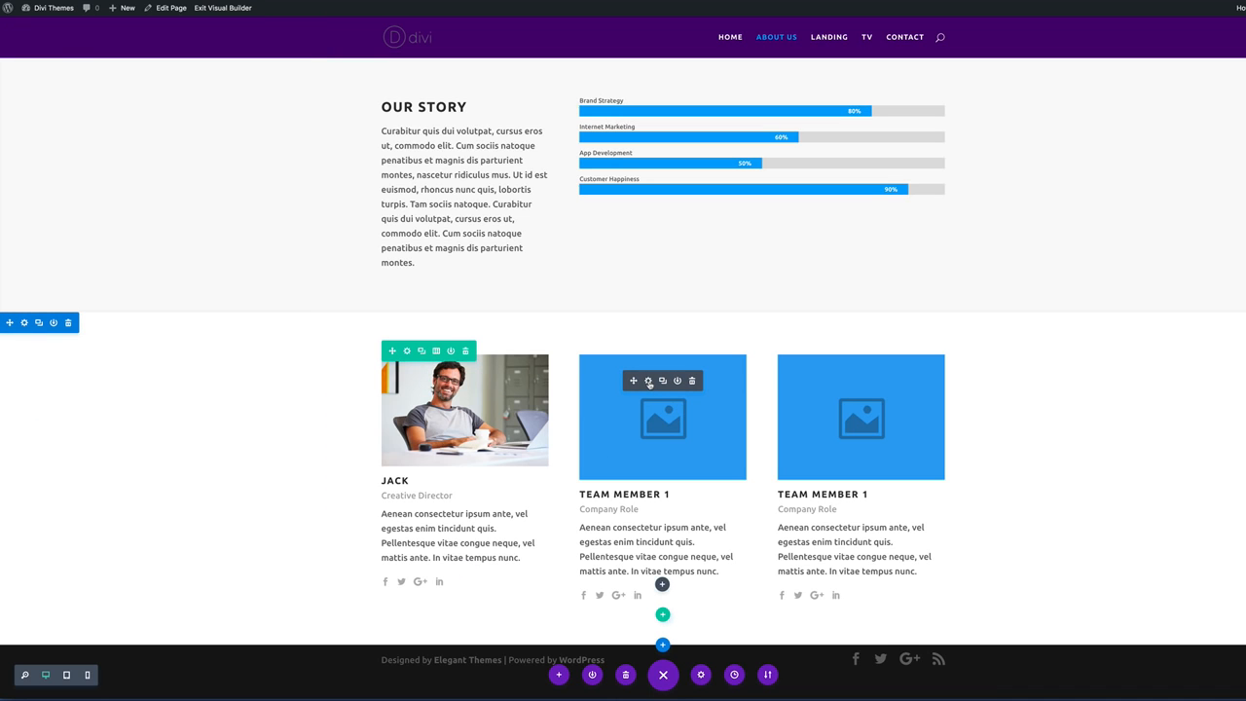
Upload the photo of the woman at the desk to the second Person card.
left_click(648, 380)
left_click(267, 204)
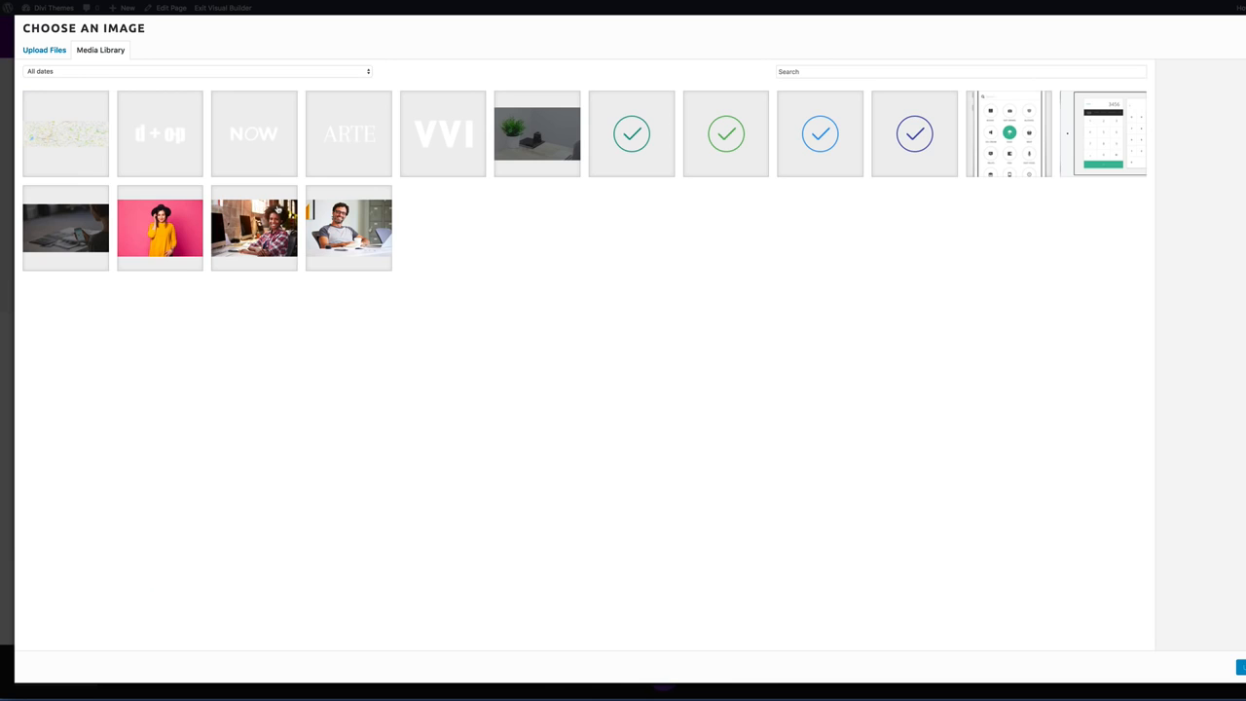
left_click(271, 238)
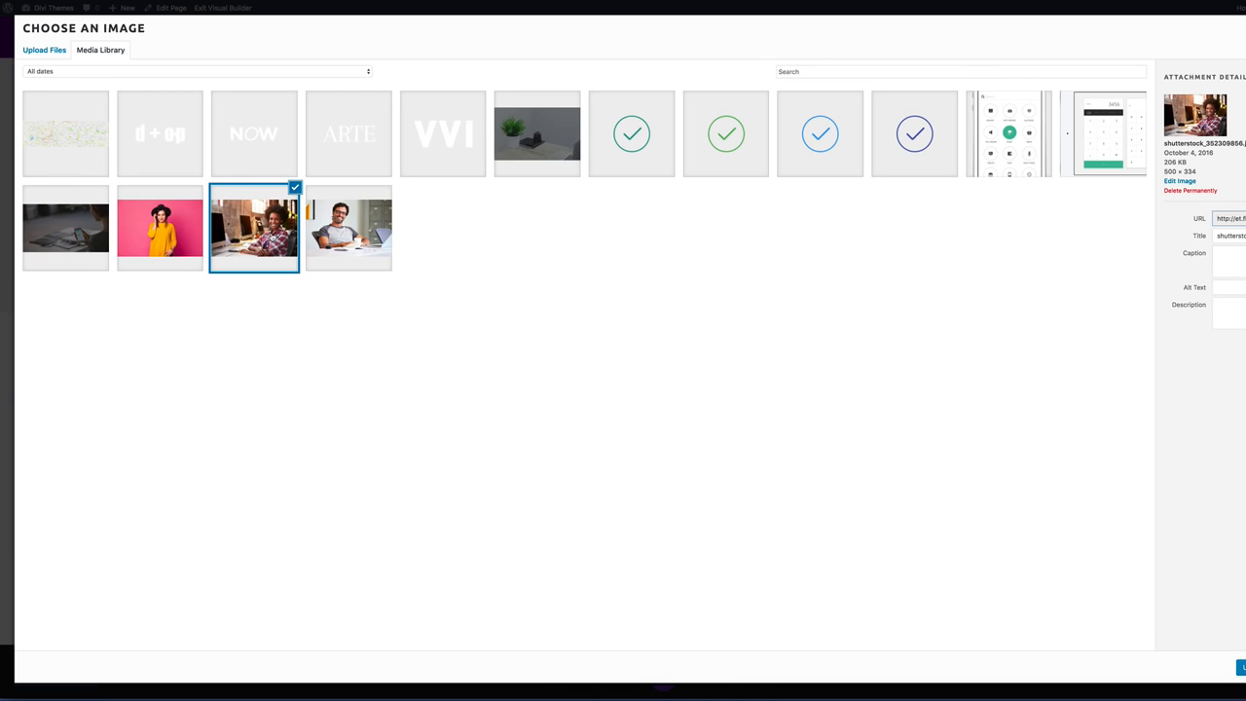
left_click(1241, 668)
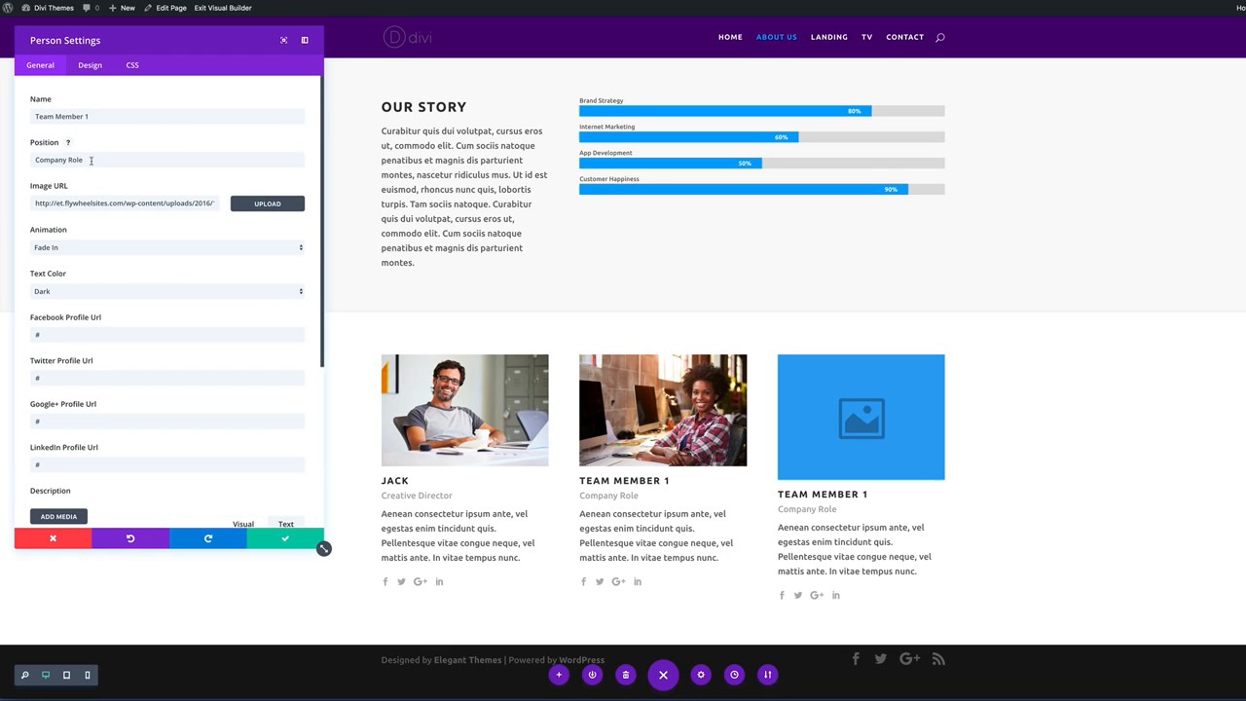
Enter the member's name and the position Graphic Designer on the second card, then save.
triple_click(94, 115)
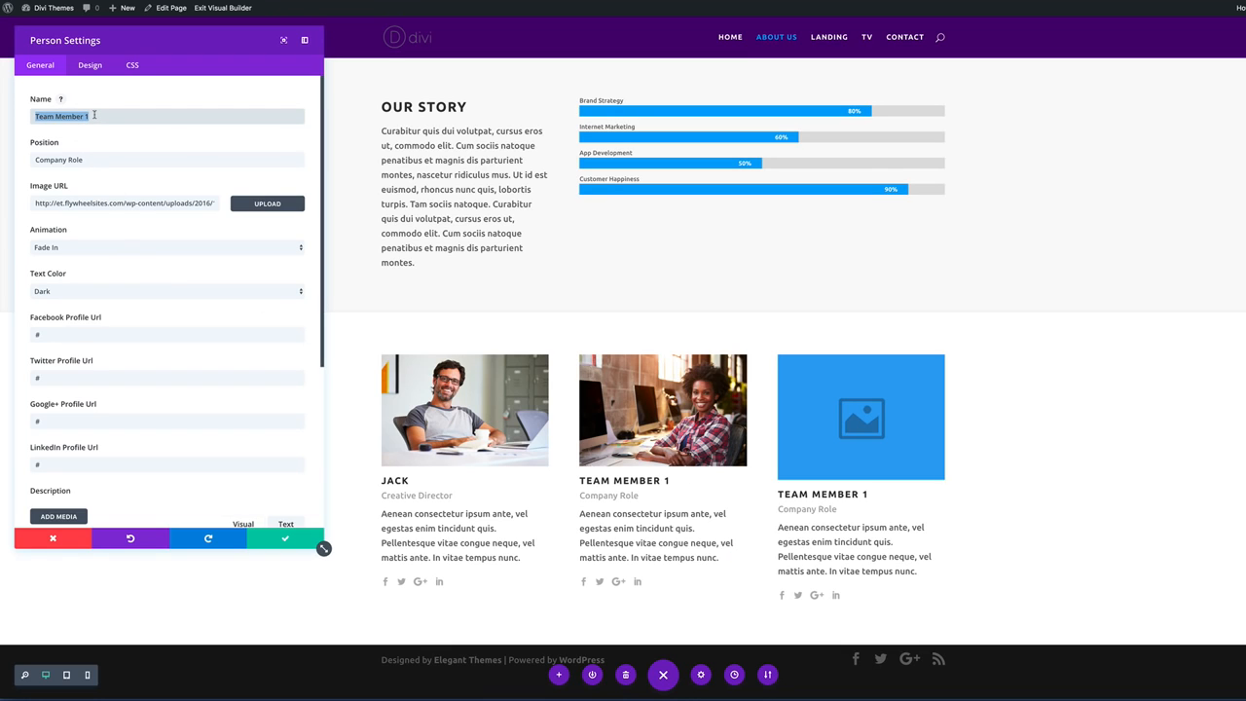
type("Mary")
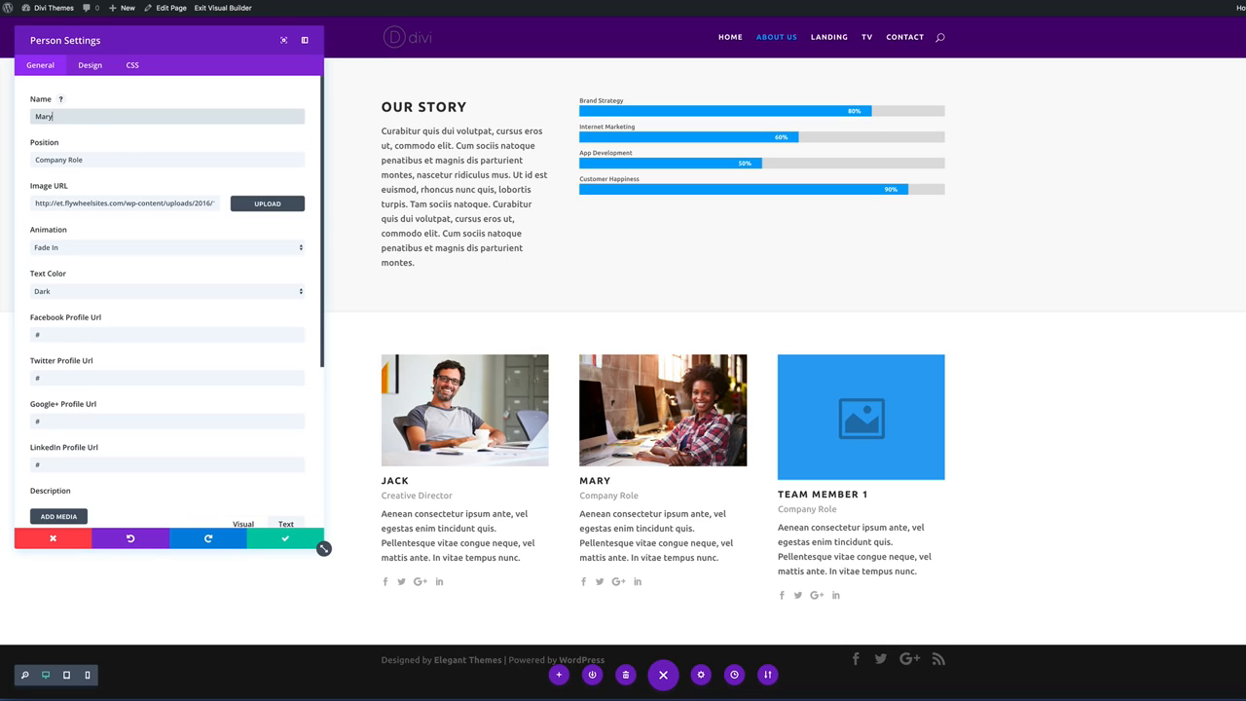
triple_click(92, 159)
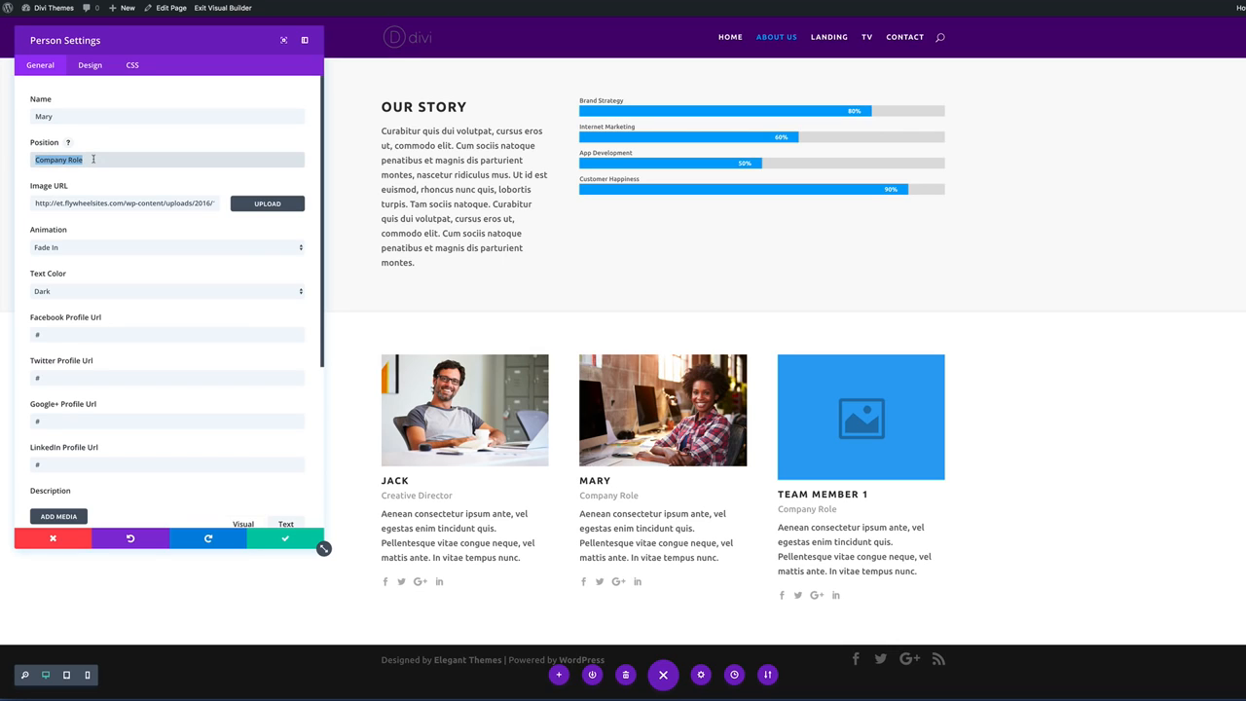
type("Graphic Designer")
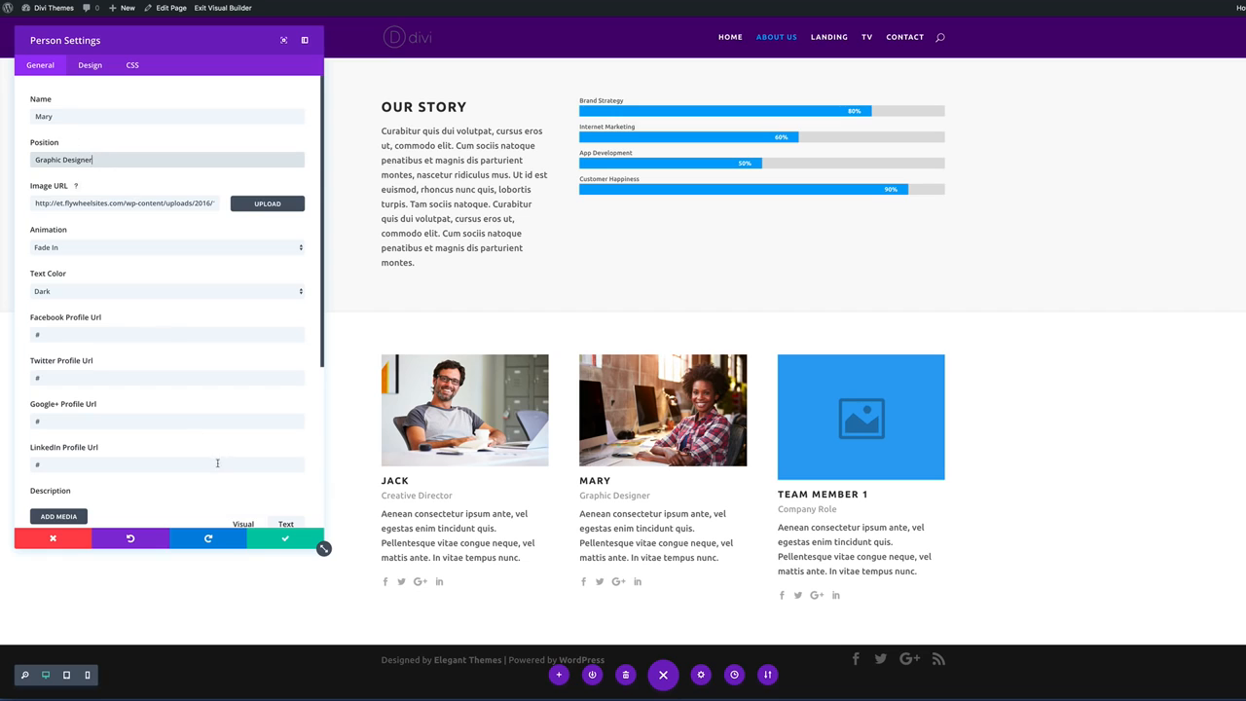
left_click(285, 538)
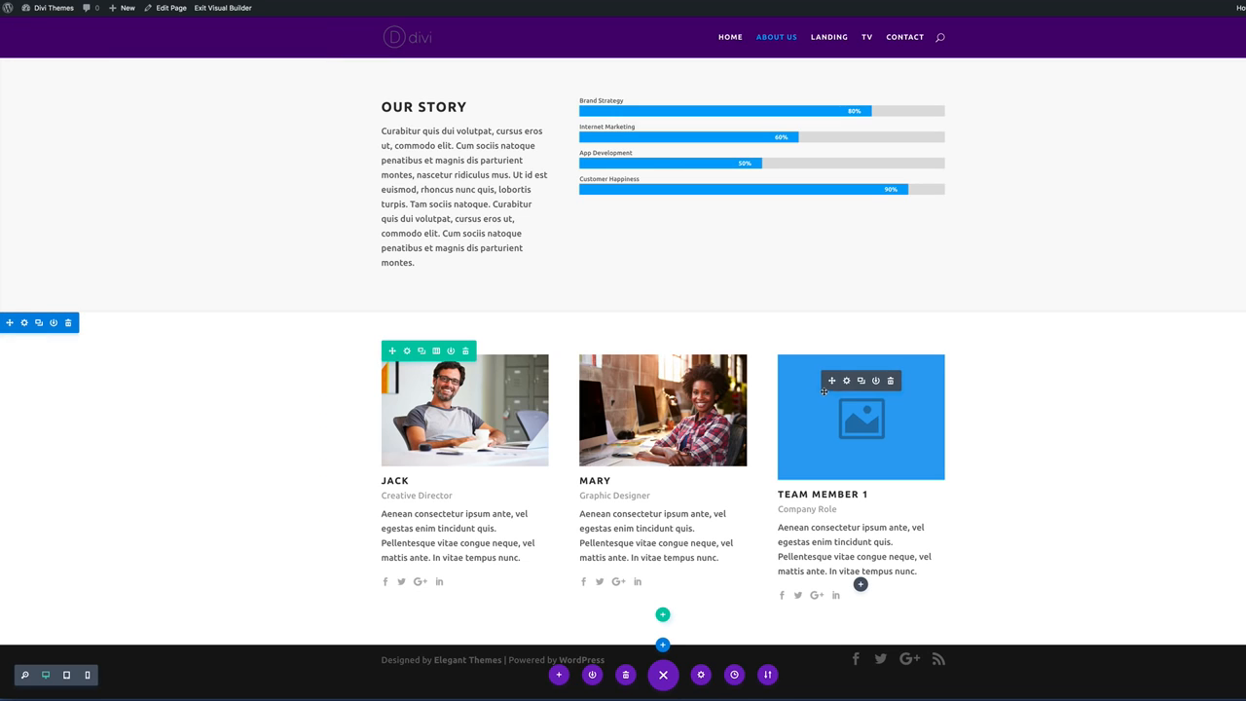
Upload the photo of the woman on the pink background to the third Person card.
left_click(847, 381)
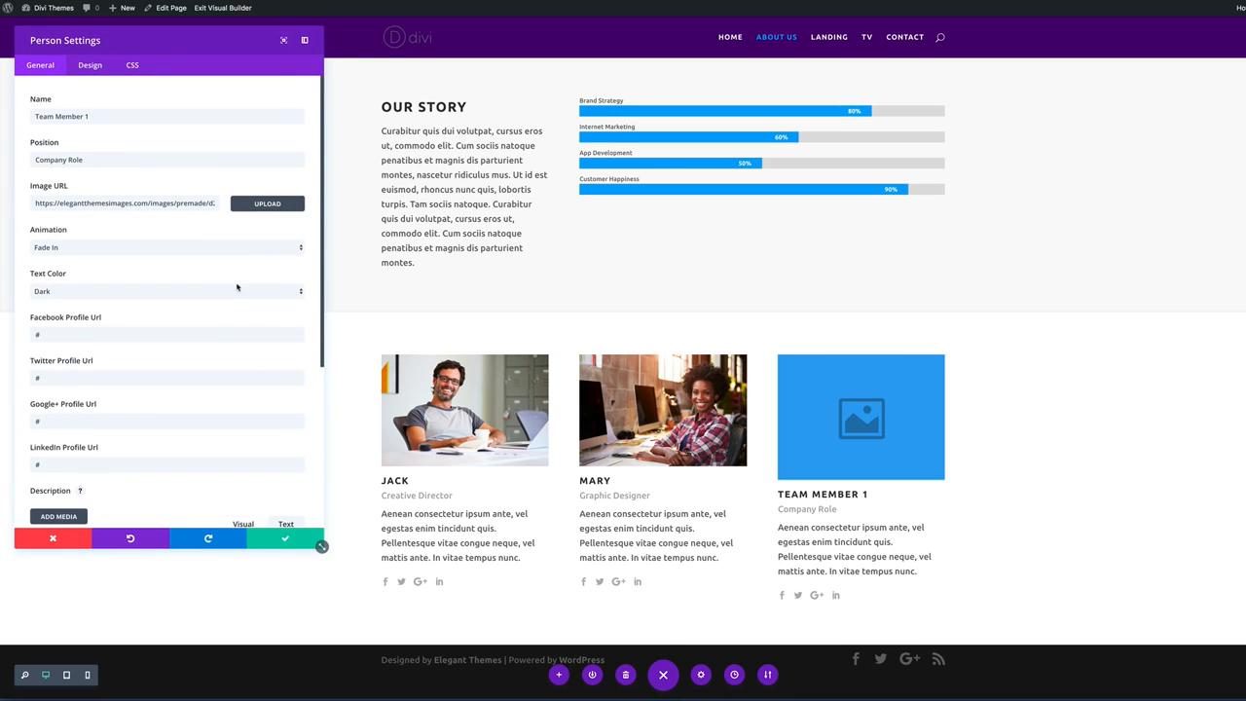
left_click(277, 206)
left_click(153, 243)
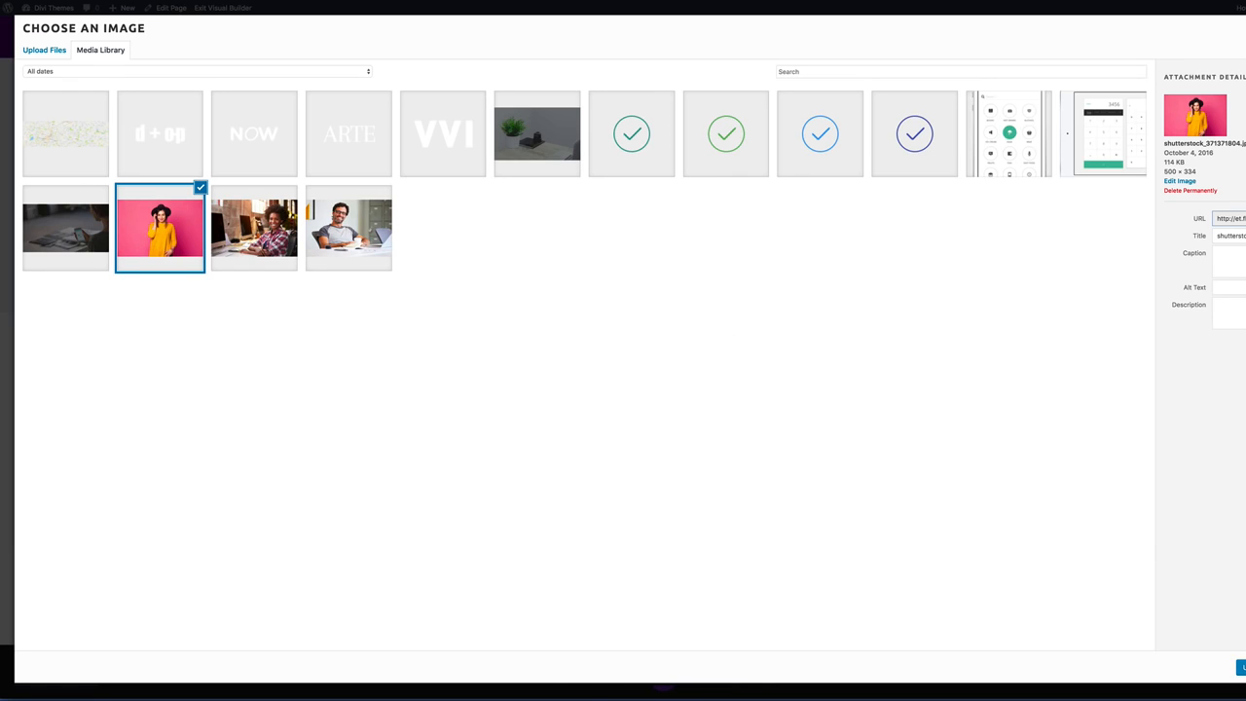
left_click(1243, 668)
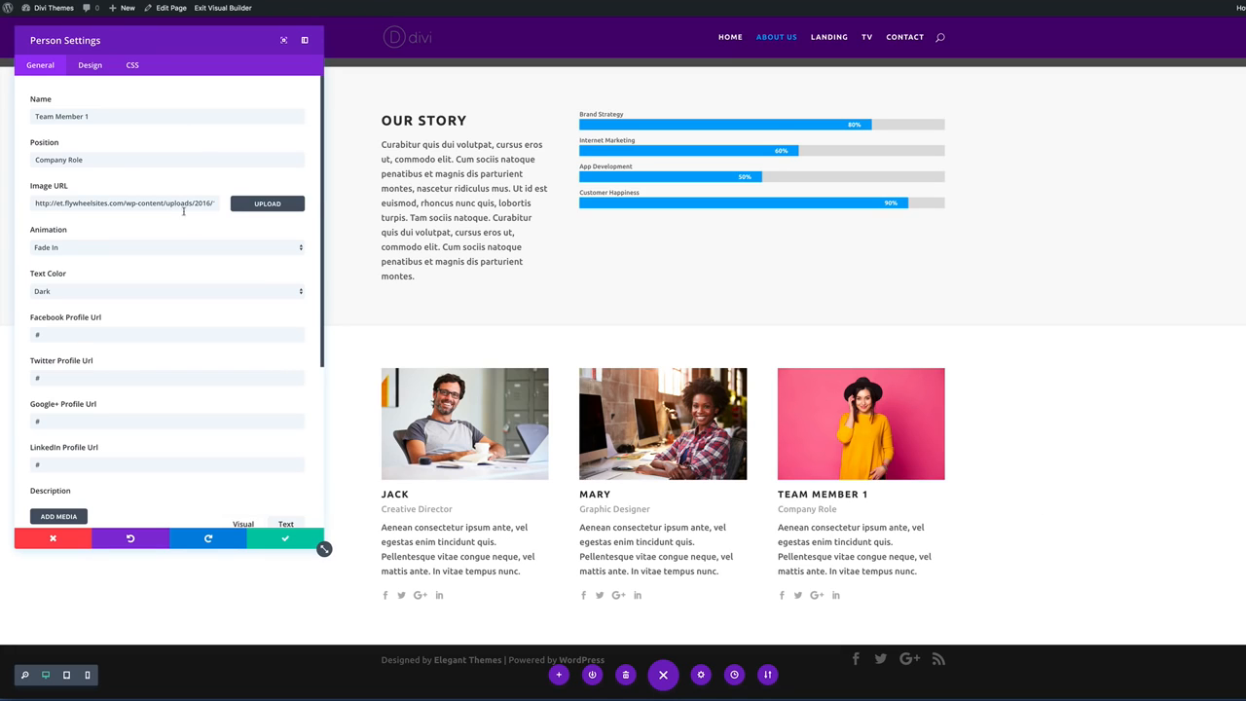
Enter the member's name and the position Blogger on the third card, then save.
triple_click(91, 114)
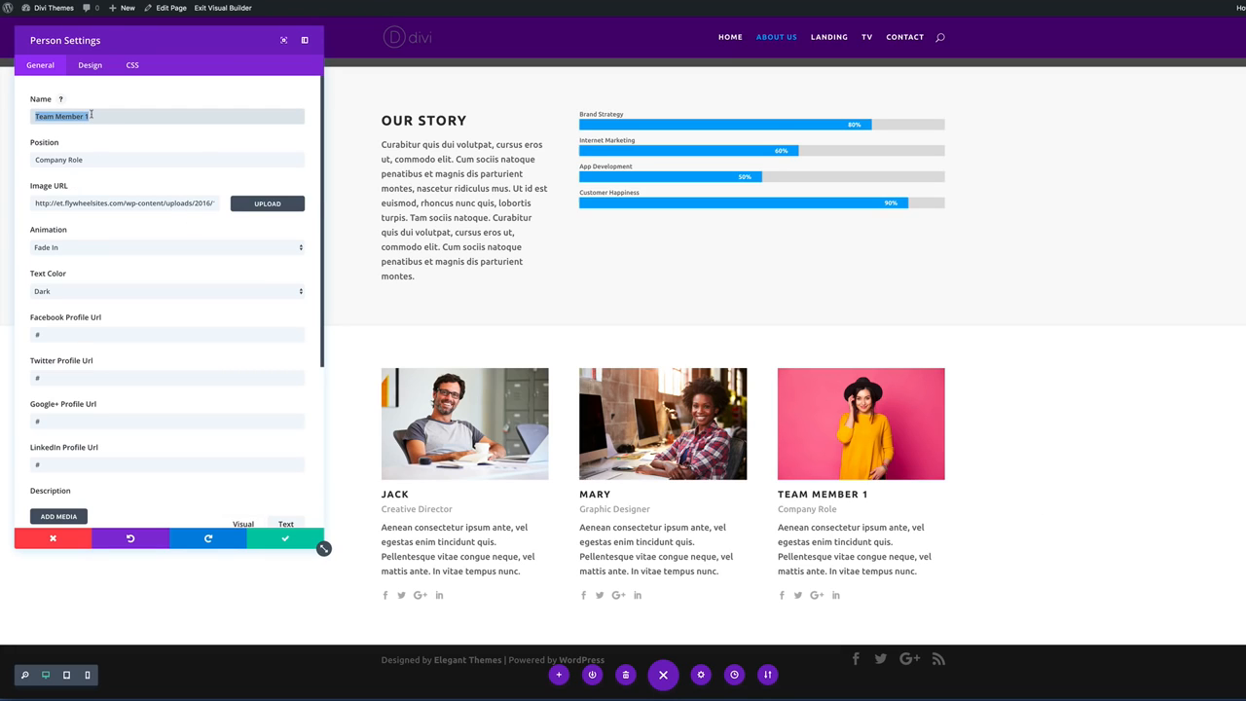
type("Susan")
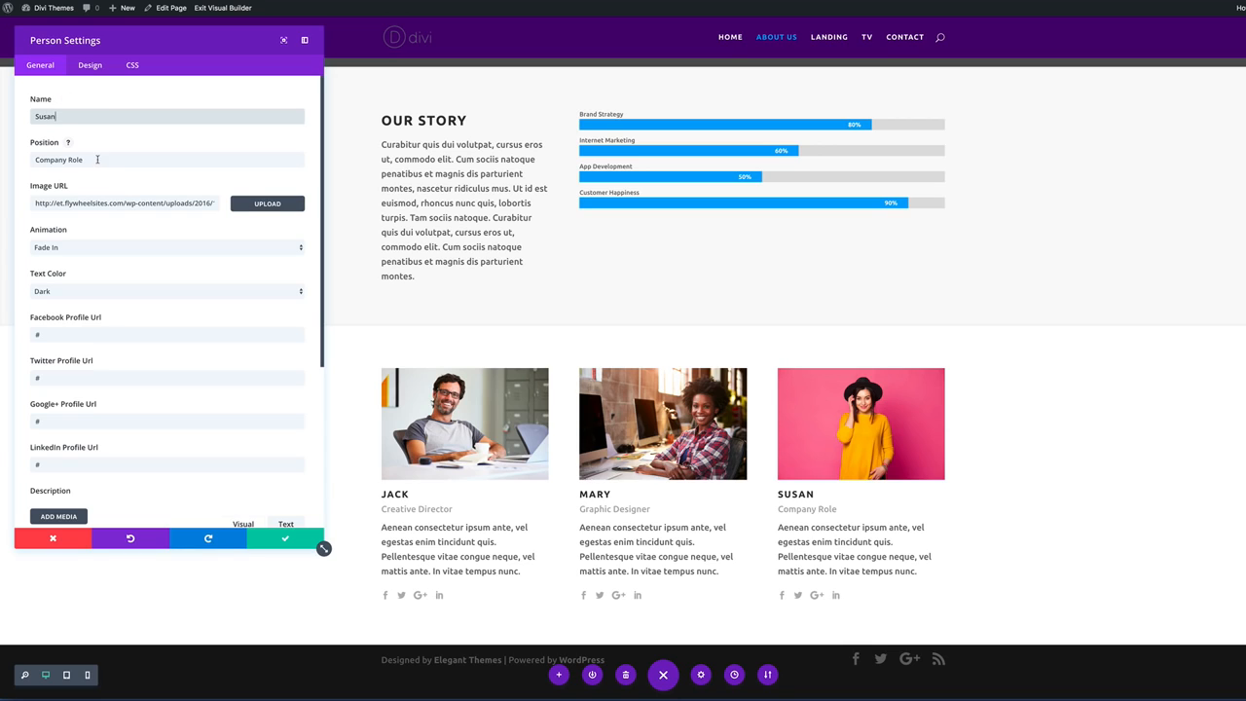
triple_click(97, 160)
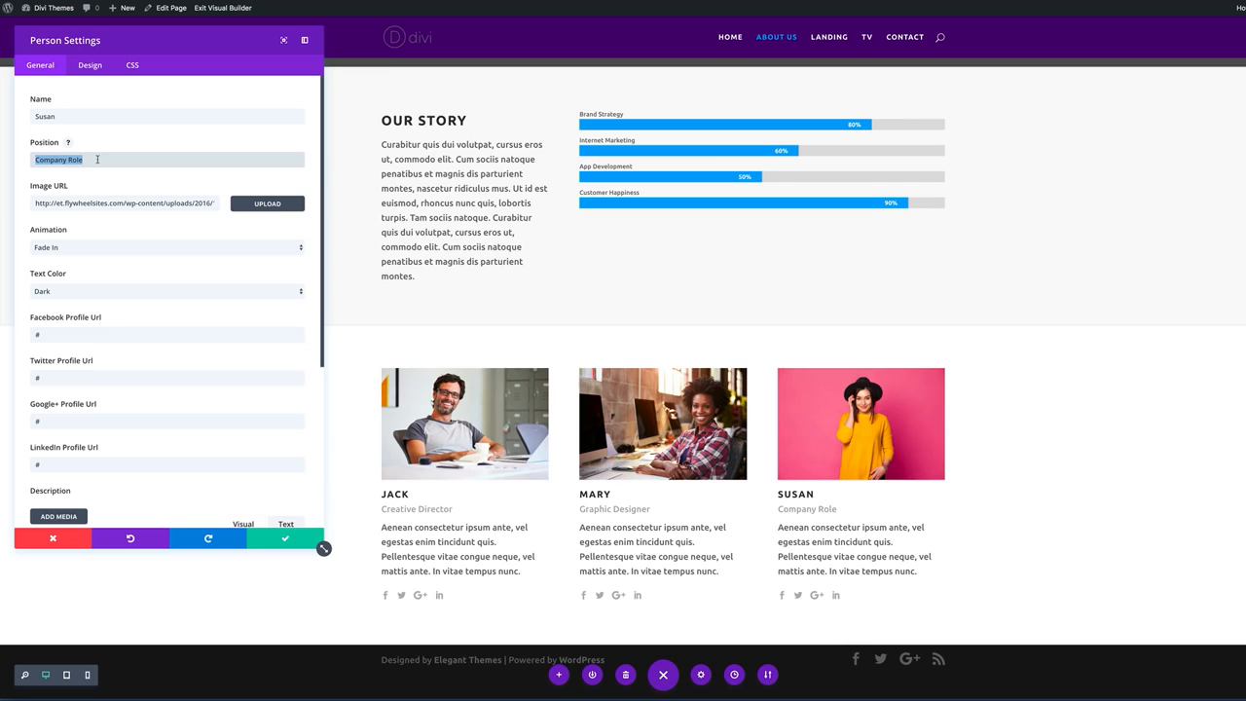
type("Blogger")
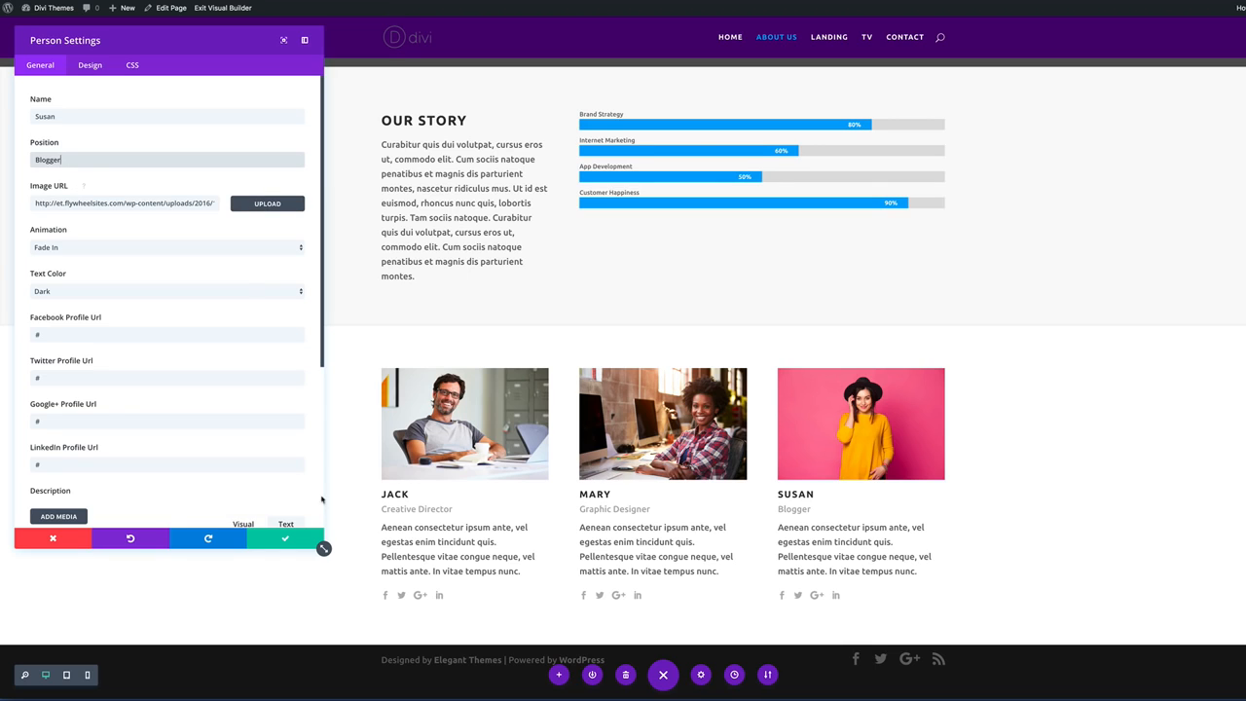
left_click(298, 537)
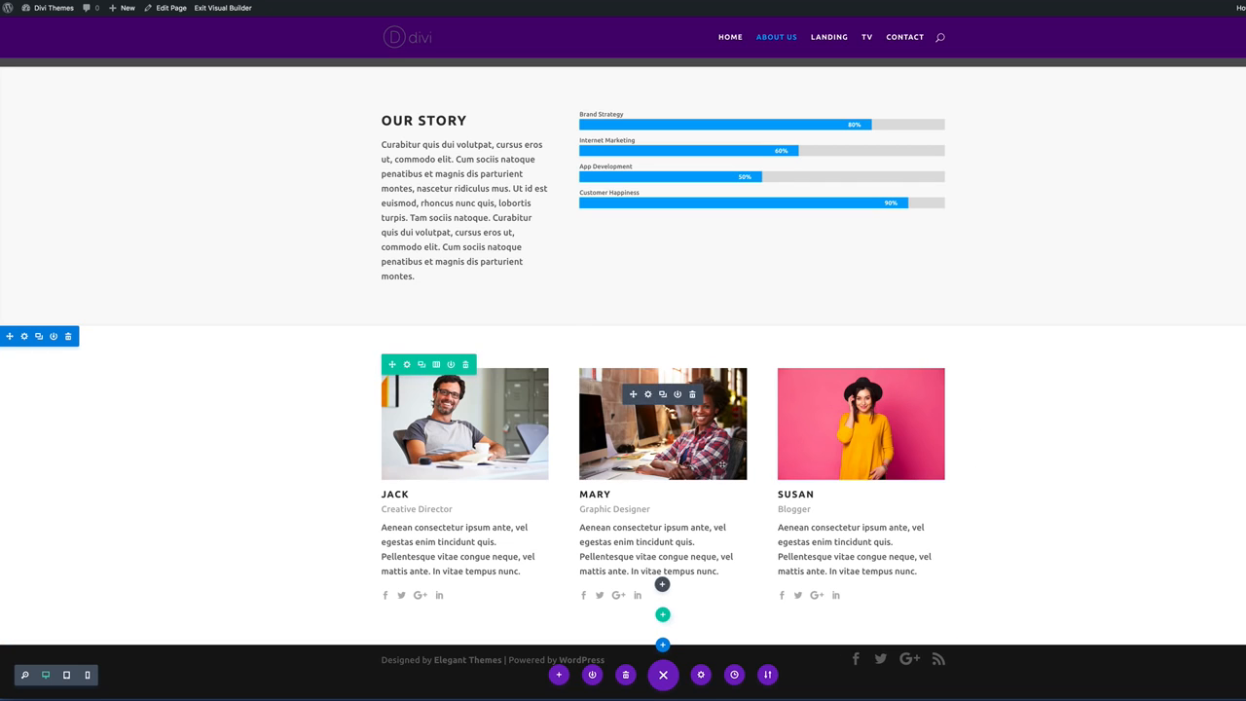
Add a one-column row below Our Story containing a Text module.
scroll(461, 284, "up", 3)
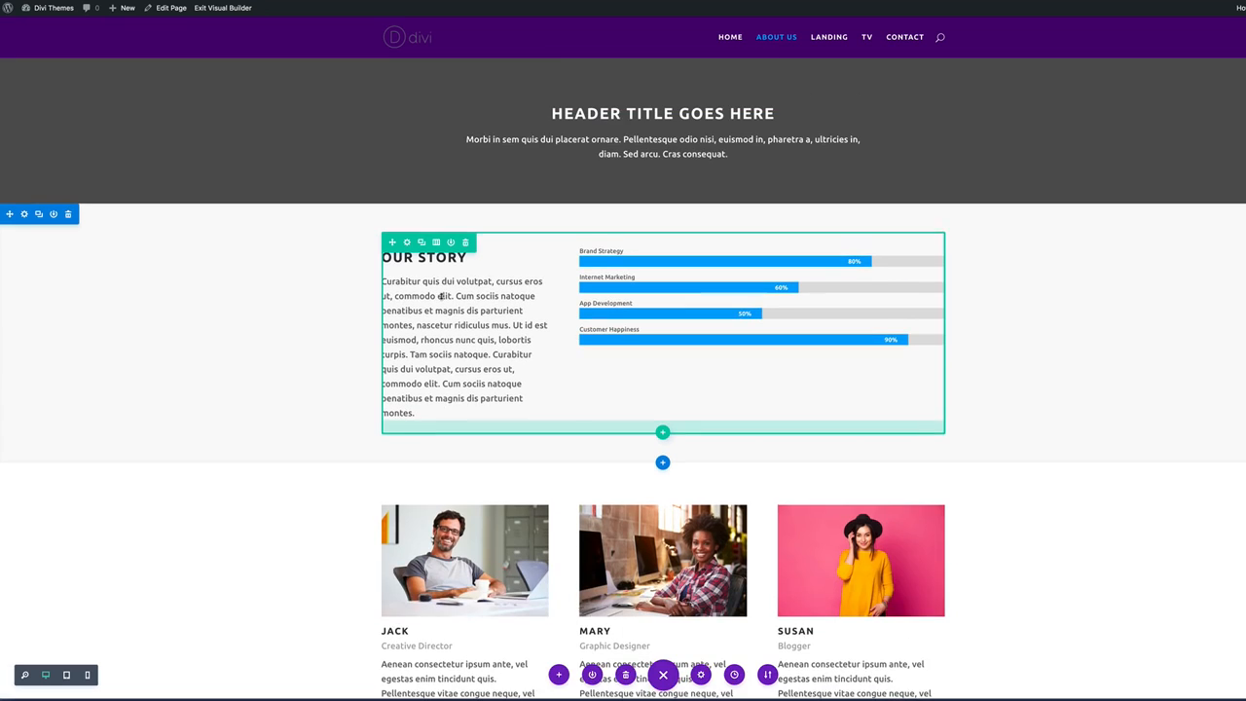
scroll(441, 295, "down", 3)
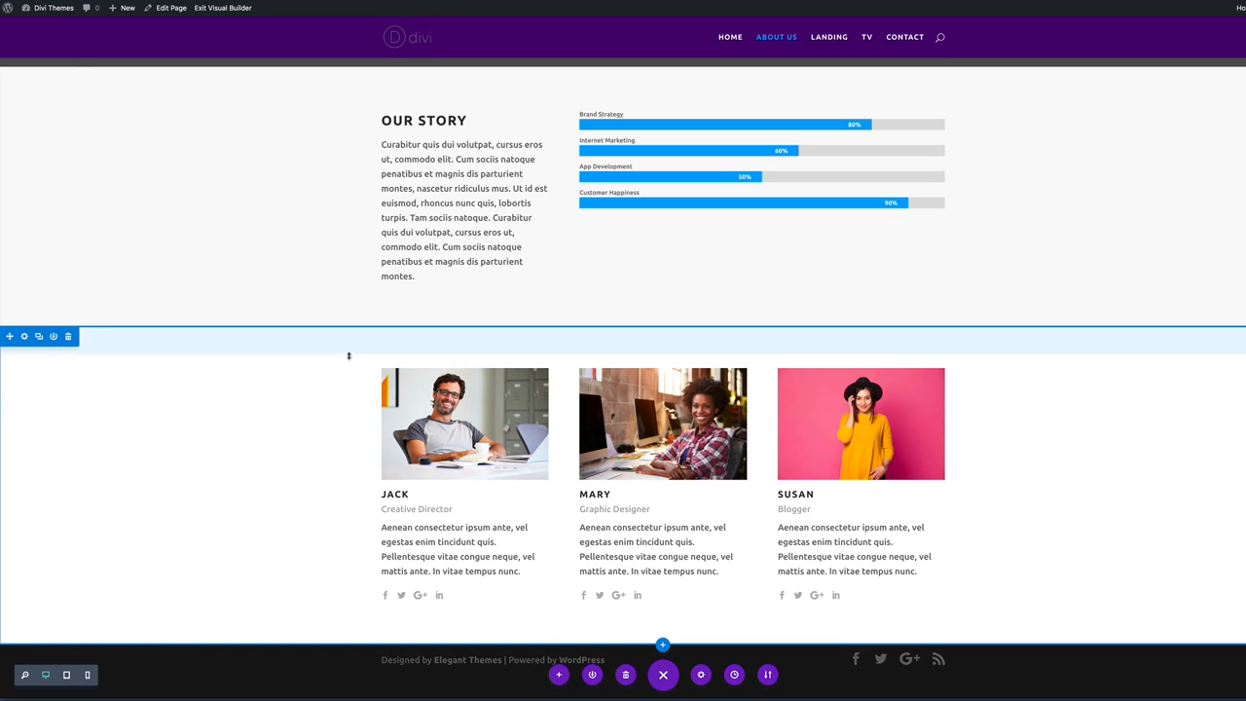
scroll(343, 298, "up", 3)
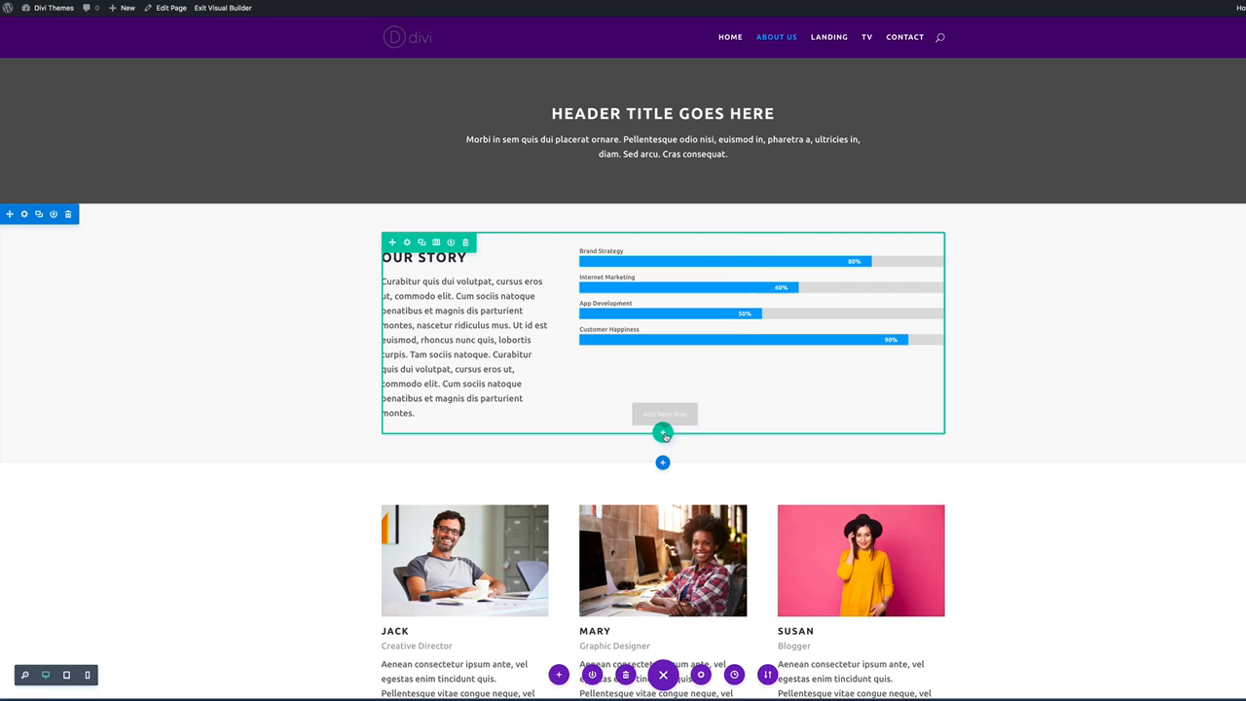
left_click(663, 433)
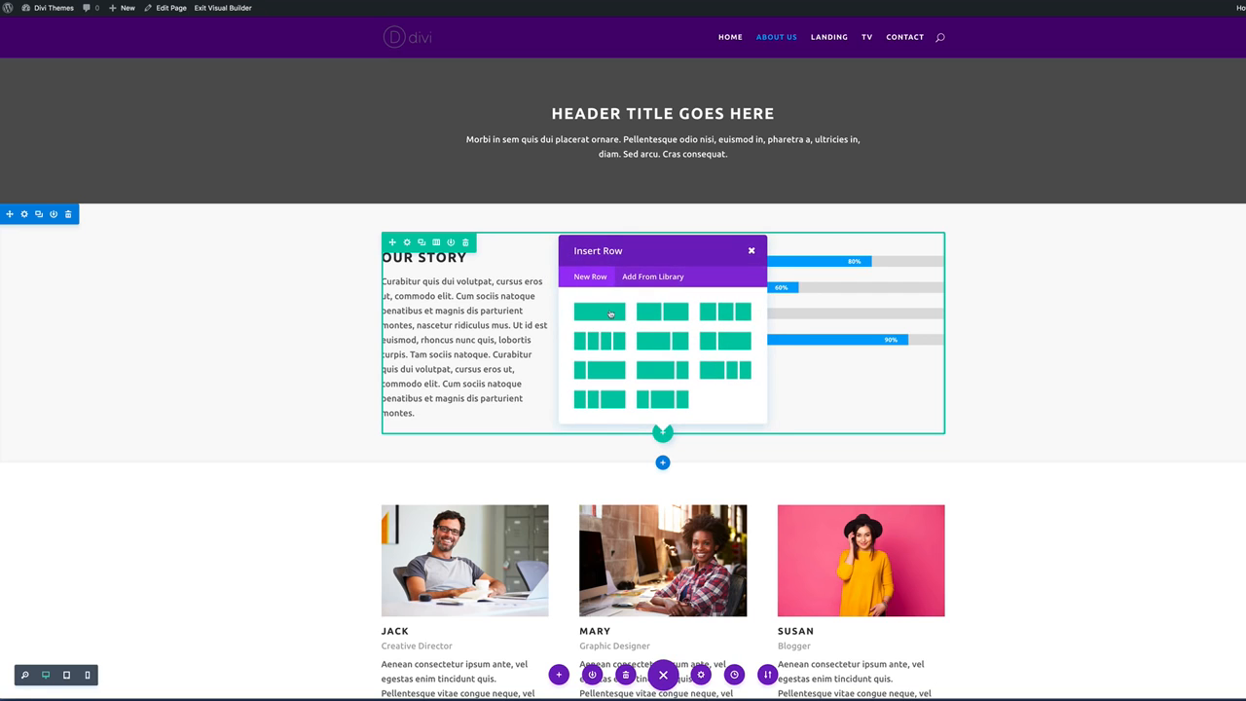
left_click(611, 313)
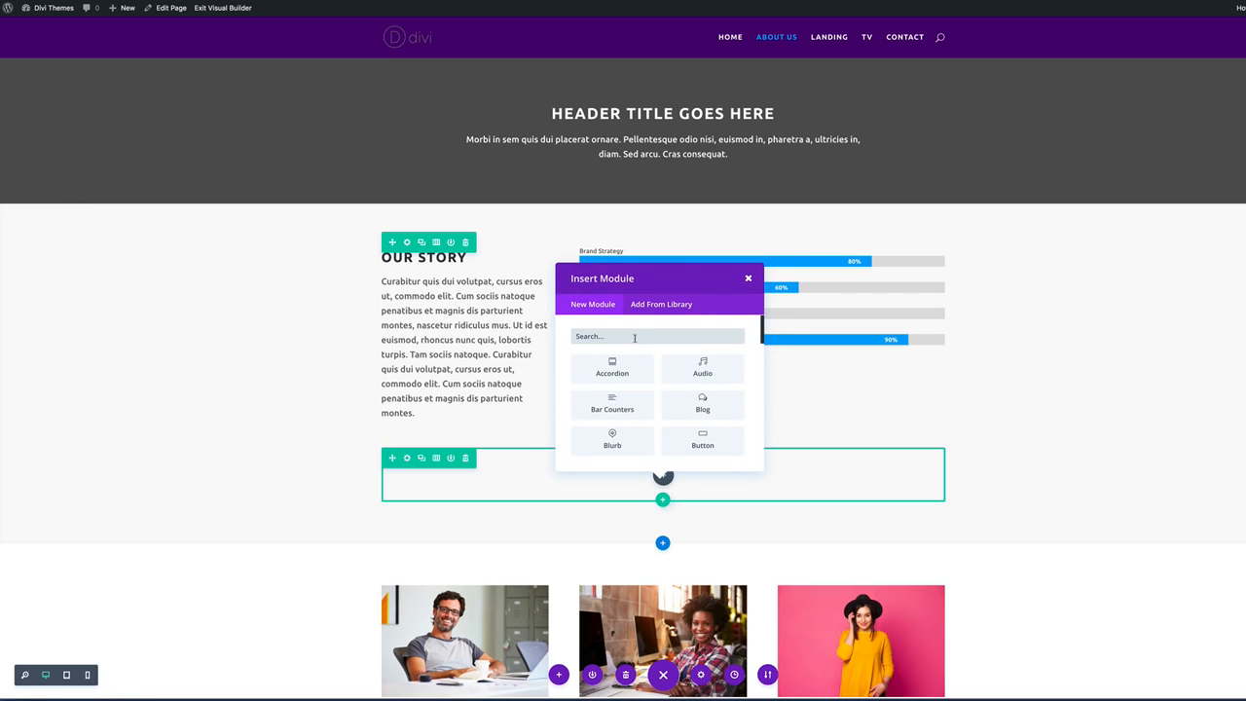
type("tex")
left_click(612, 368)
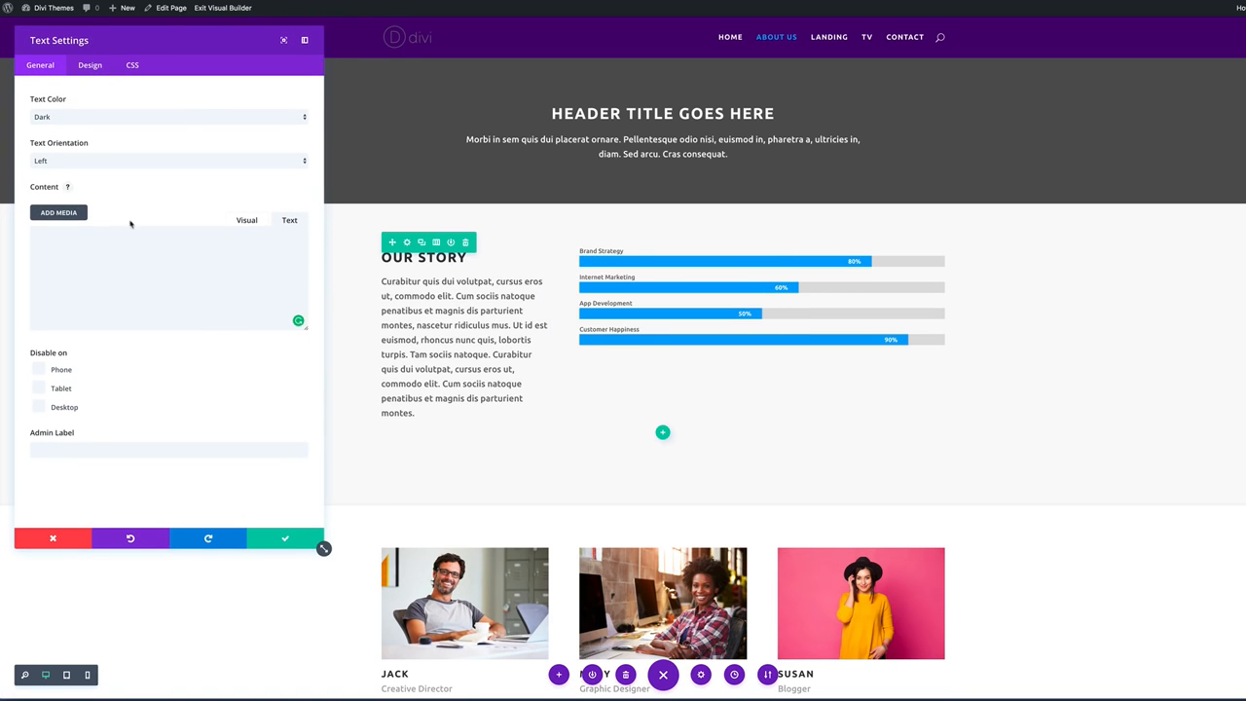
Center the text and enter <h1>The Team</h1> as its content, then save.
left_click(93, 161)
left_click(92, 165)
left_click(99, 239)
type("<h1>The Team")
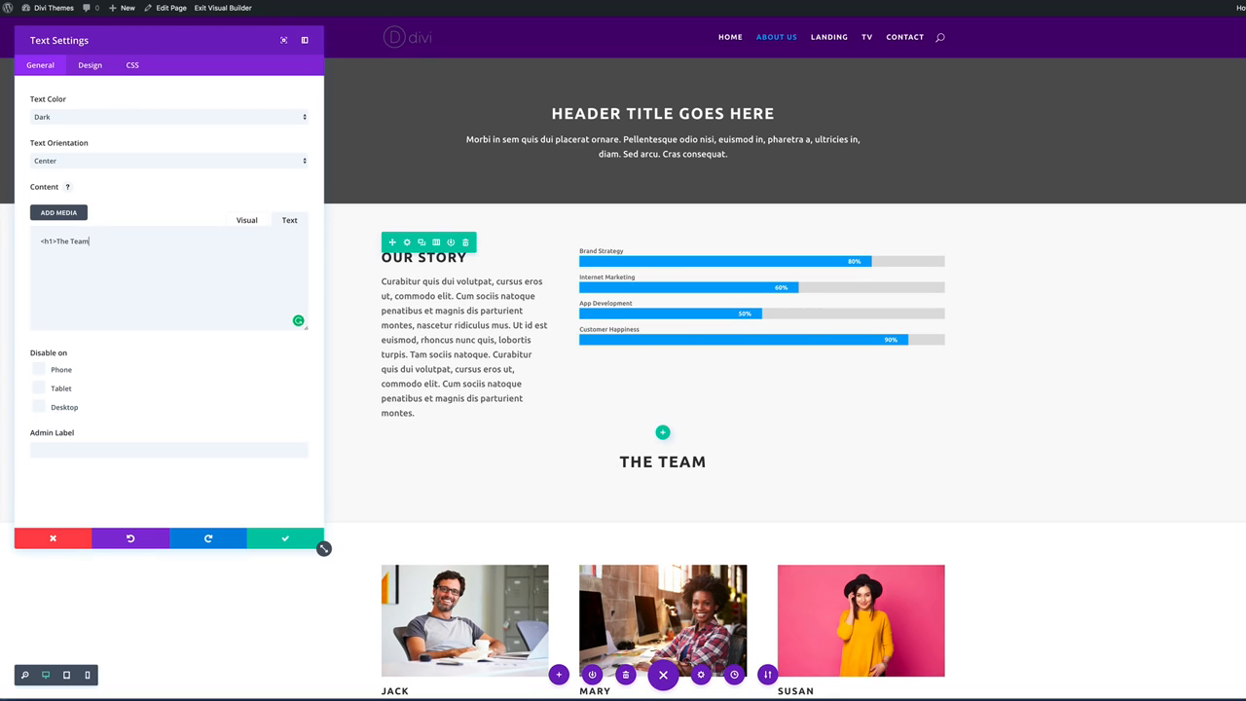
type("</")
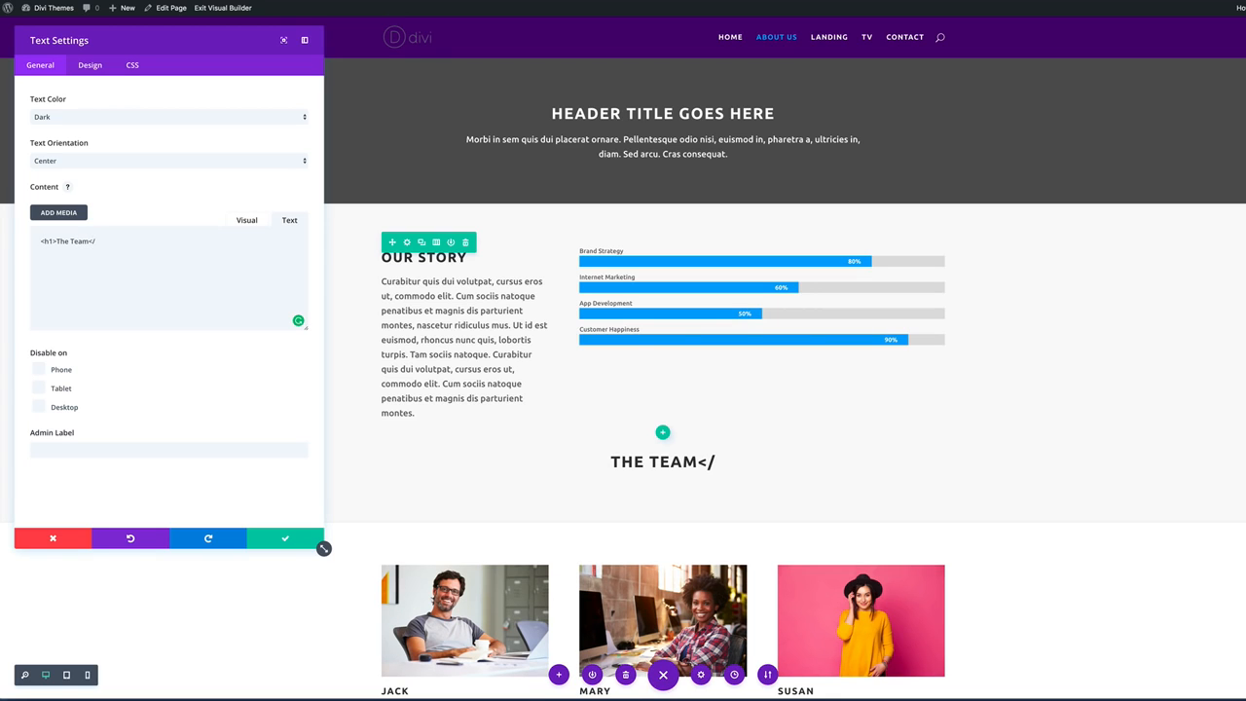
type("h1>")
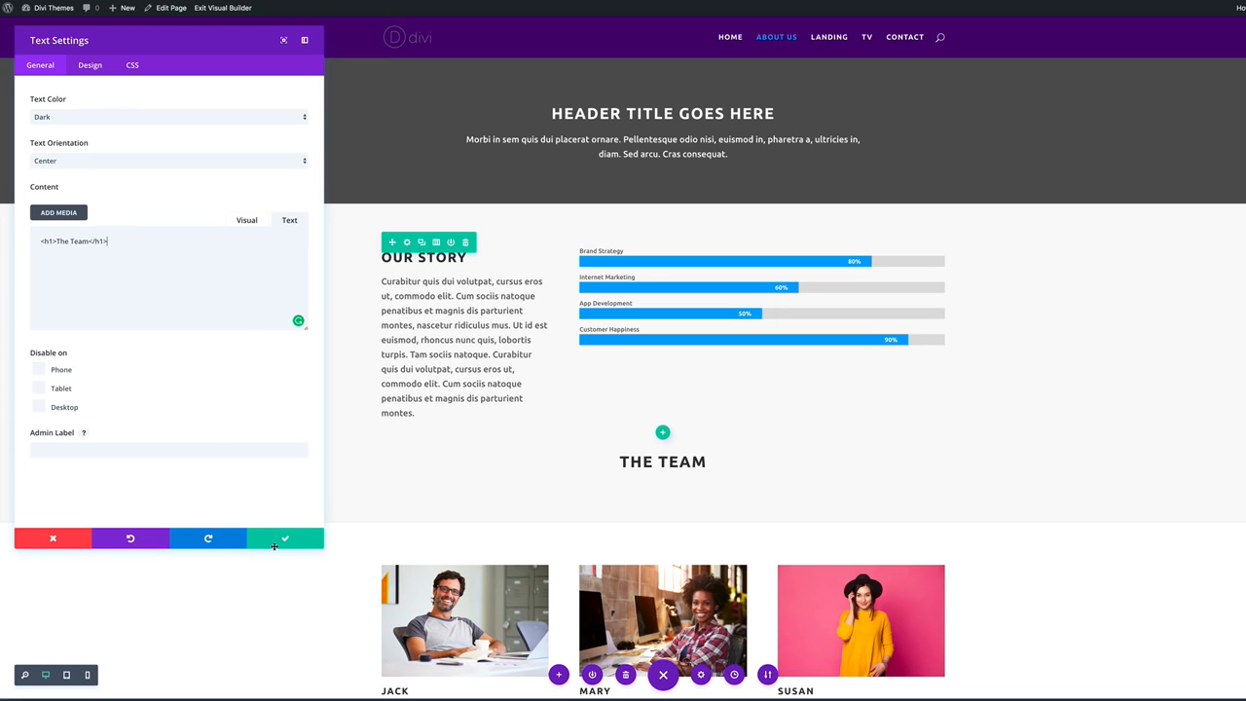
left_click(284, 540)
Move THE TEAM heading above the team cards and place a duplicate above Our Story.
scroll(314, 476, "down", 2)
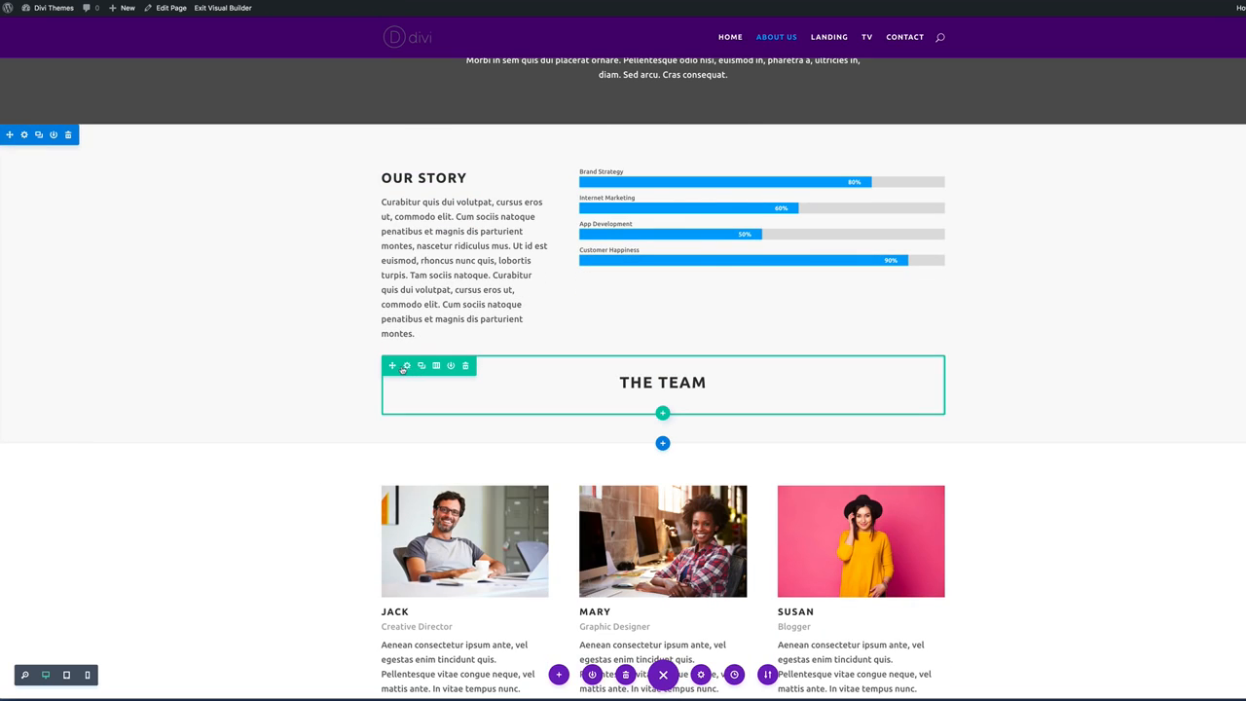
left_click_drag(390, 365, 418, 406)
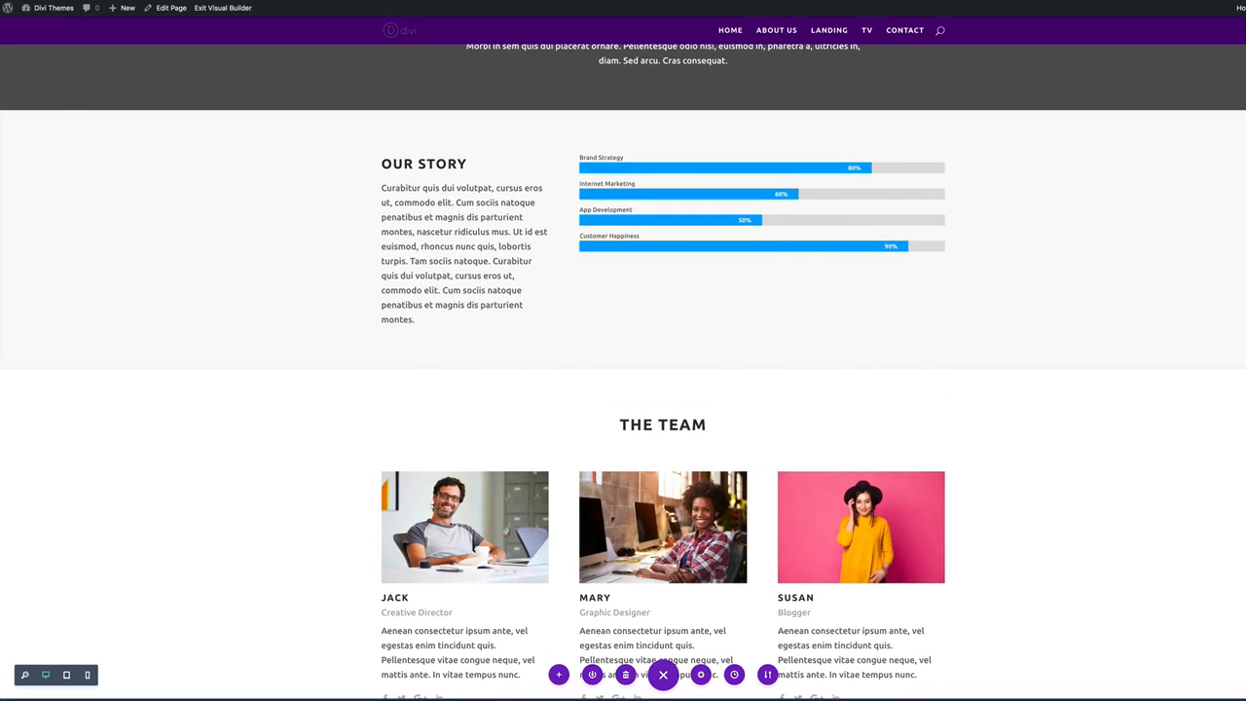
scroll(498, 366, "up", 2)
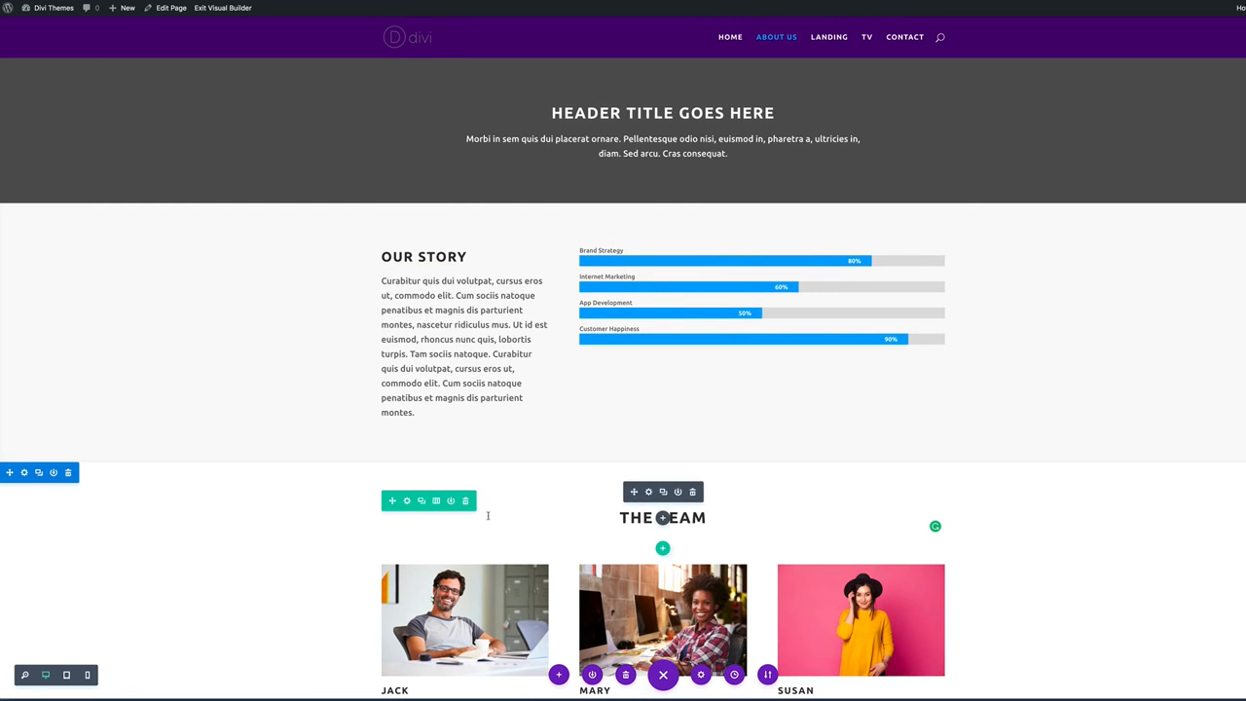
left_click(422, 501)
left_click_drag(392, 500, 465, 239)
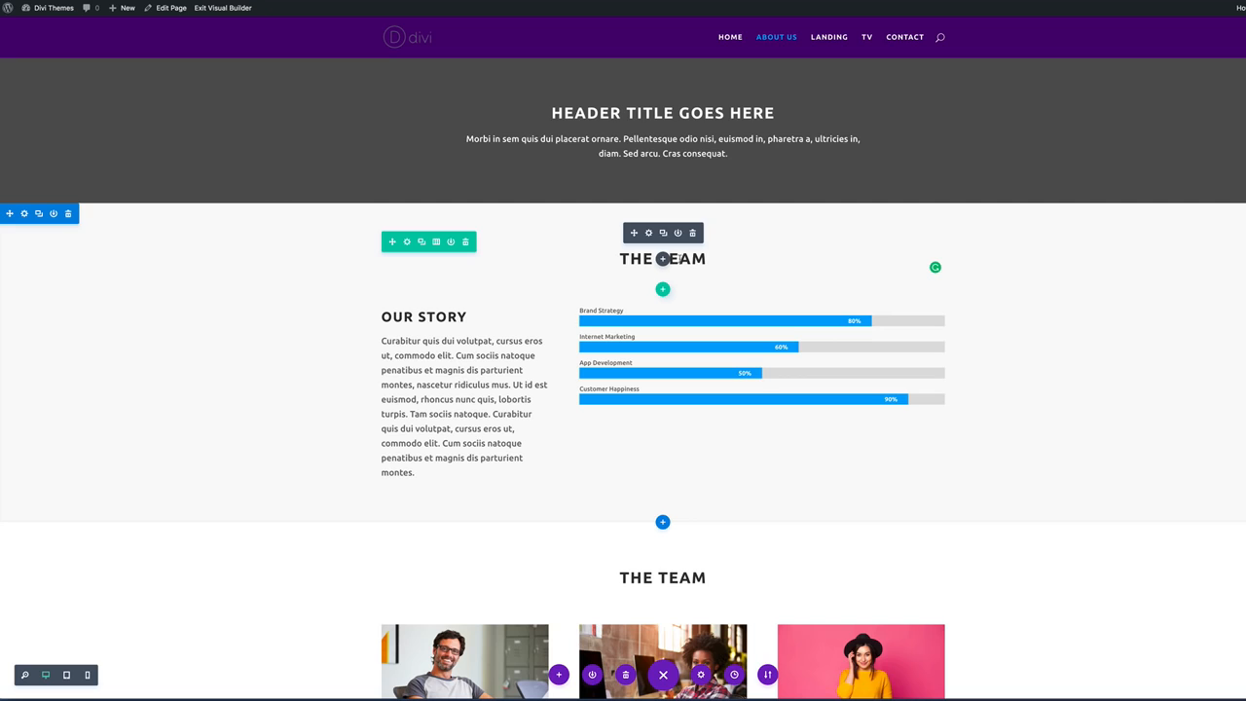
Retype the duplicated heading as WHERE WE BEGAN.
left_click(678, 258)
left_click_drag(619, 257, 705, 260)
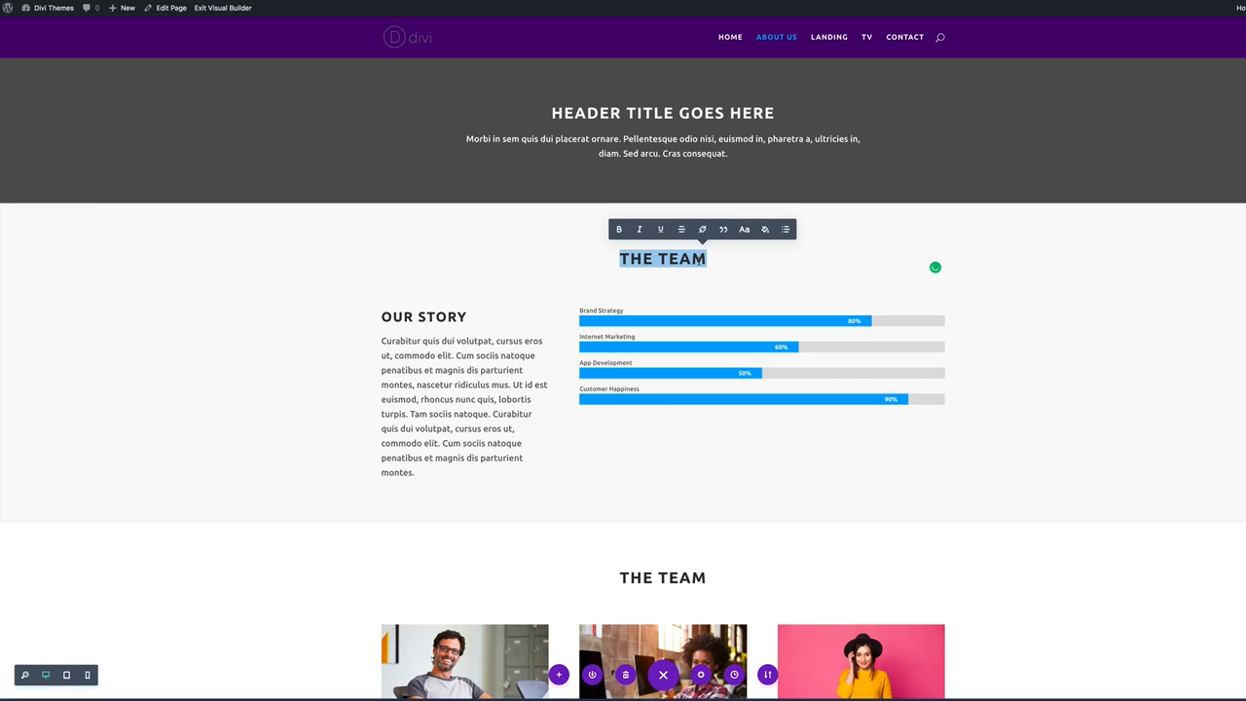
type("WHE")
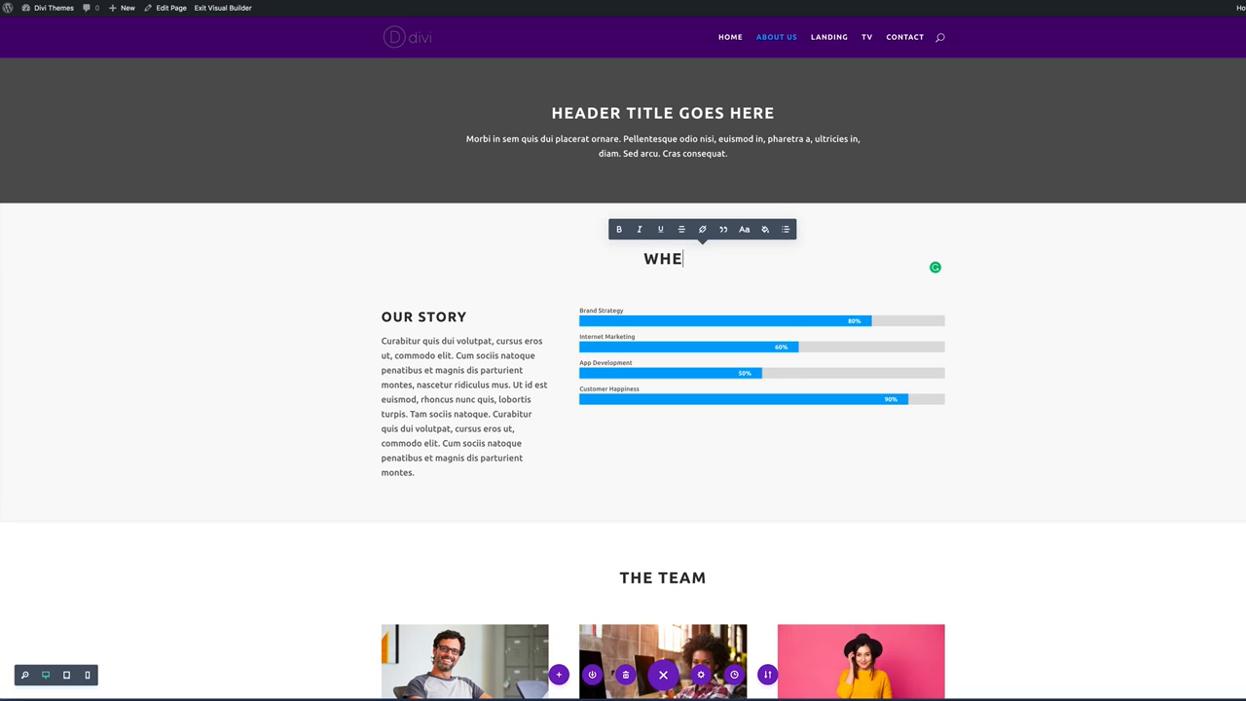
type("RE WE ")
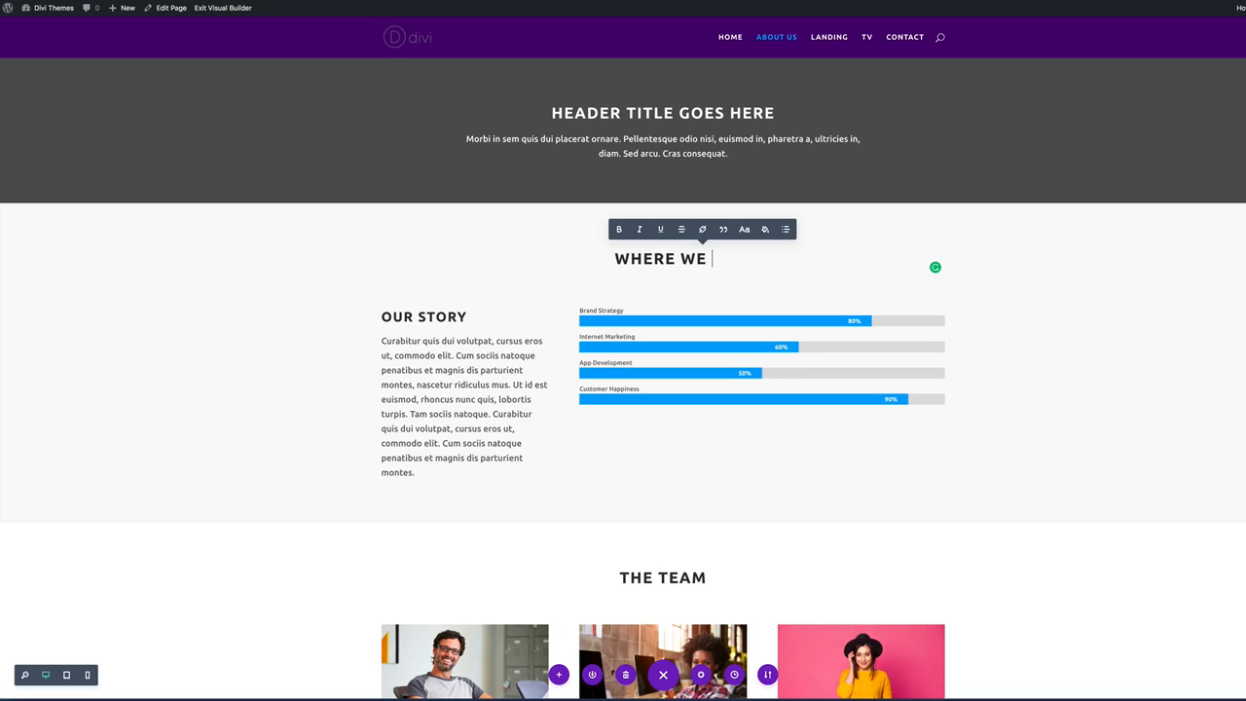
type("BEGAN")
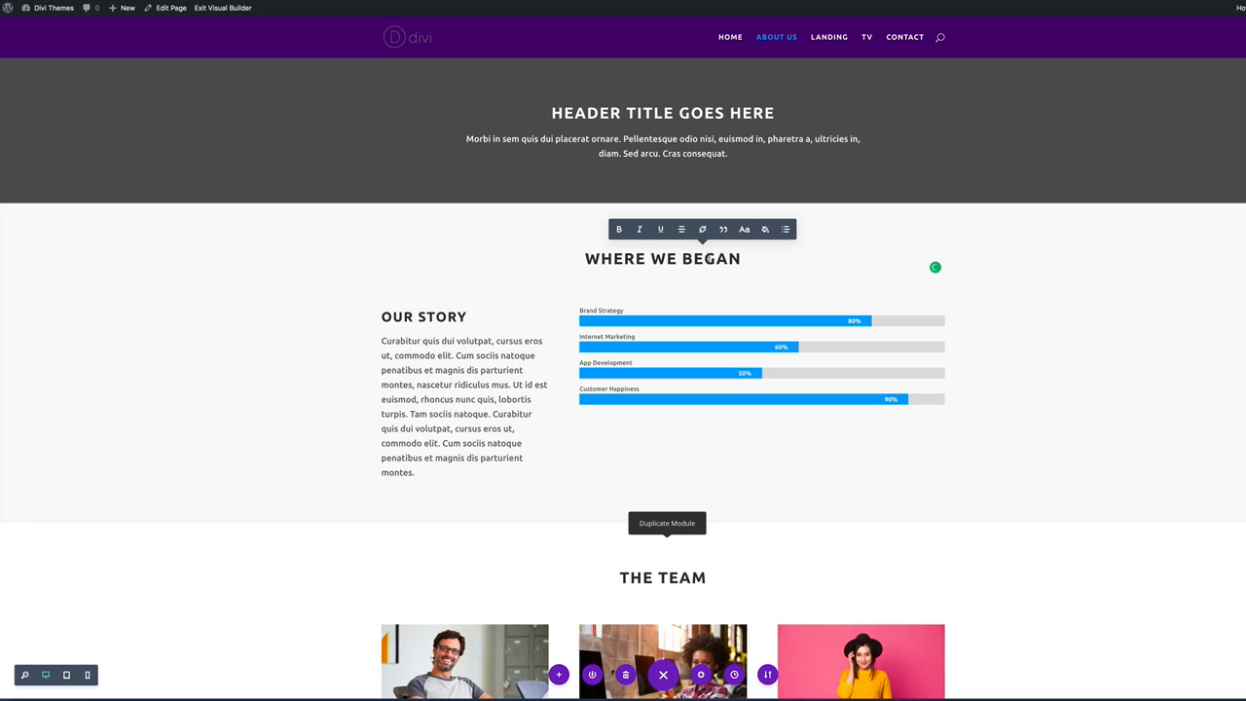
left_click_drag(740, 258, 586, 255)
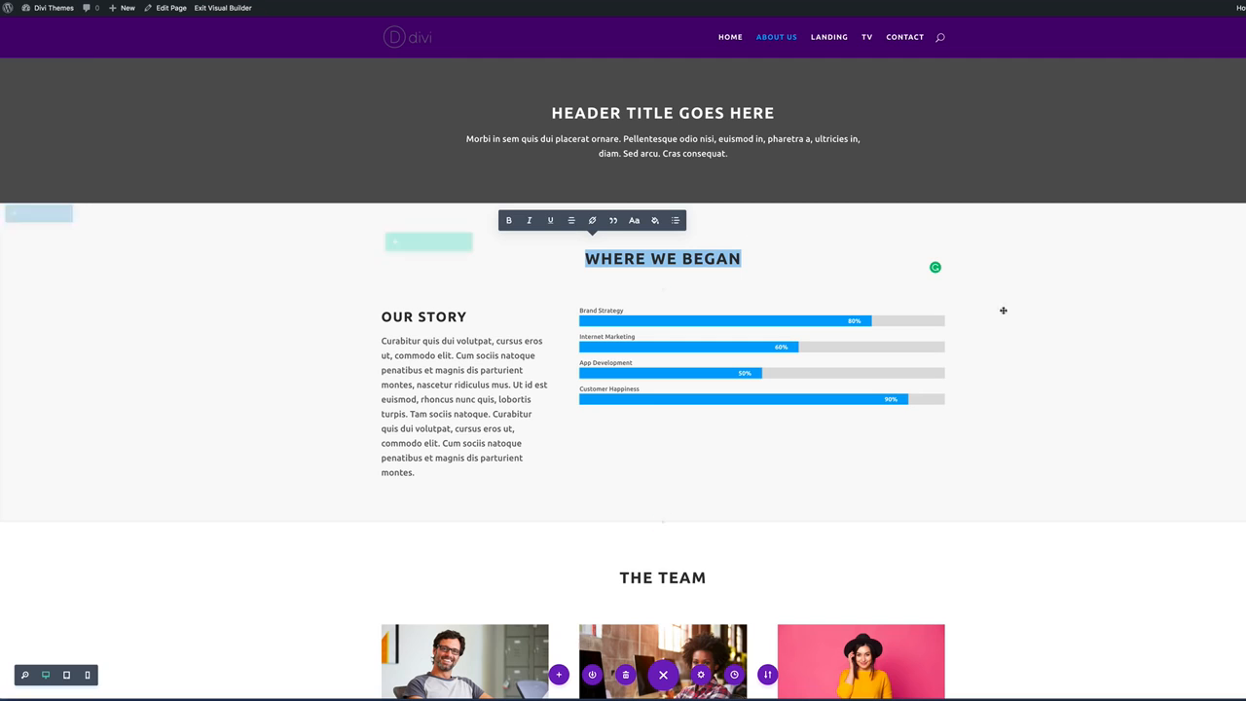
Keep The Team section above Where We Began, undoing a stray move, then go to the Landing page.
scroll(1046, 364, "down", 5)
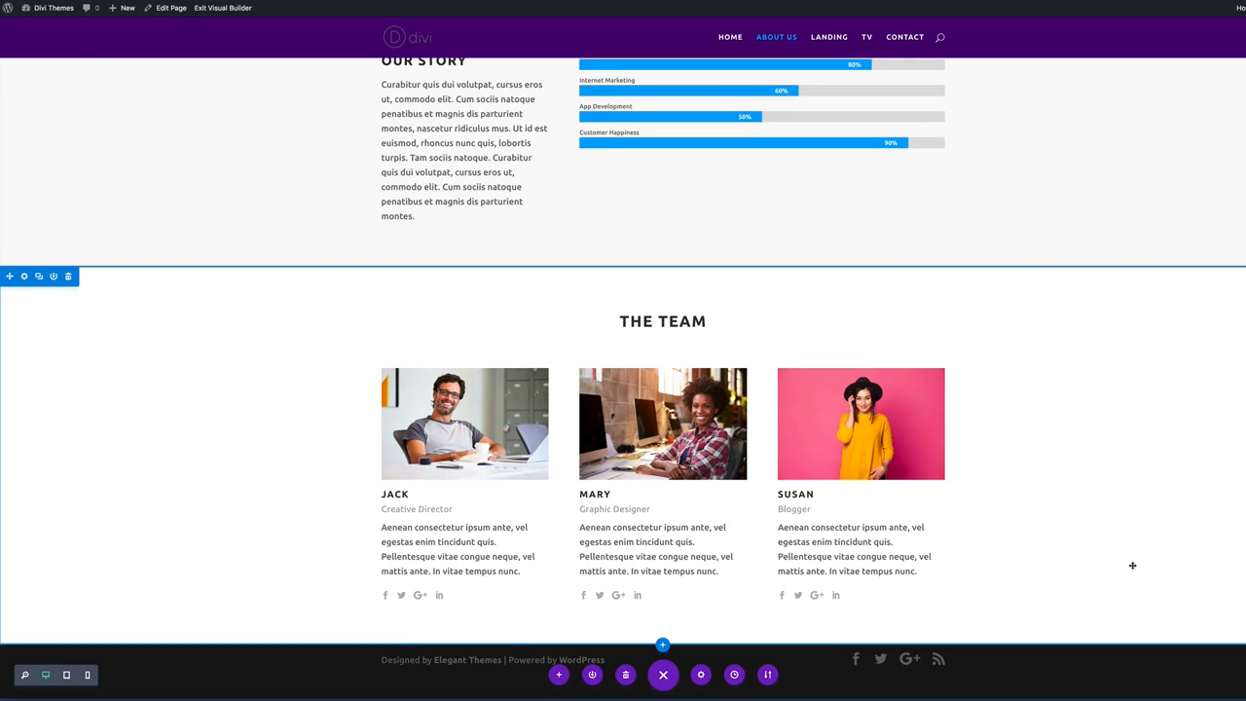
scroll(1114, 531, "up", 5)
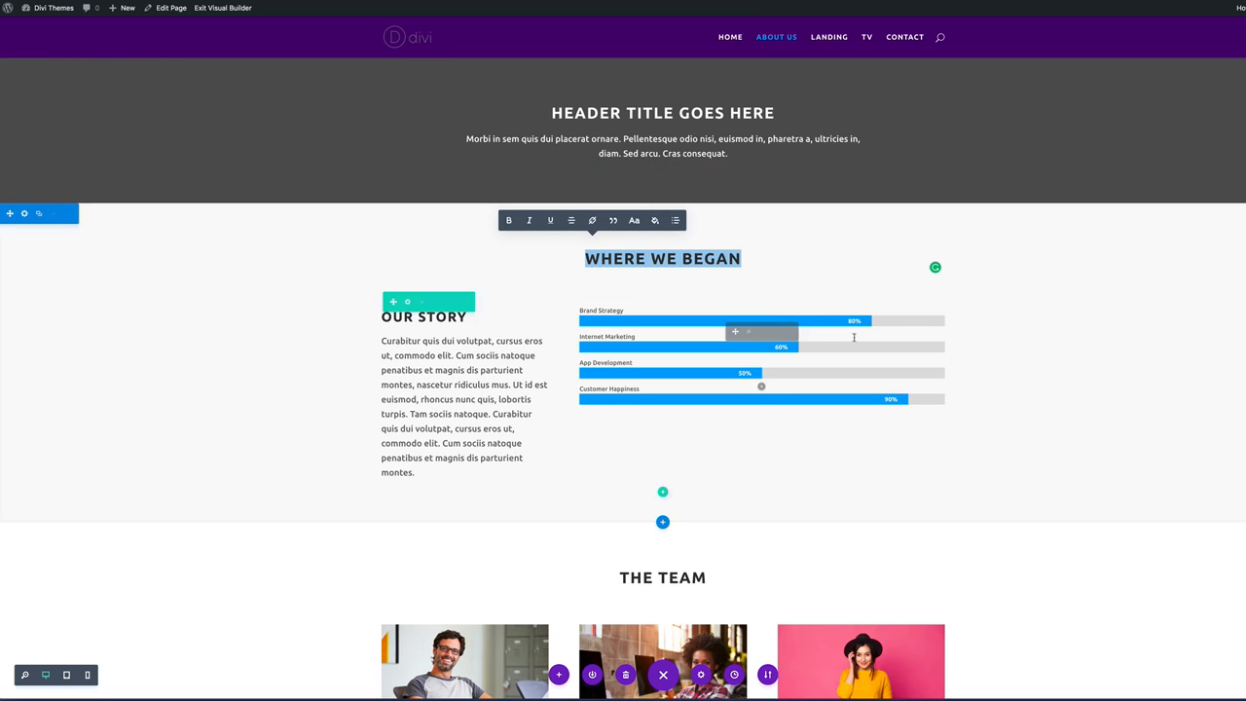
scroll(965, 393, "down", 2)
scroll(1047, 449, "down", 4)
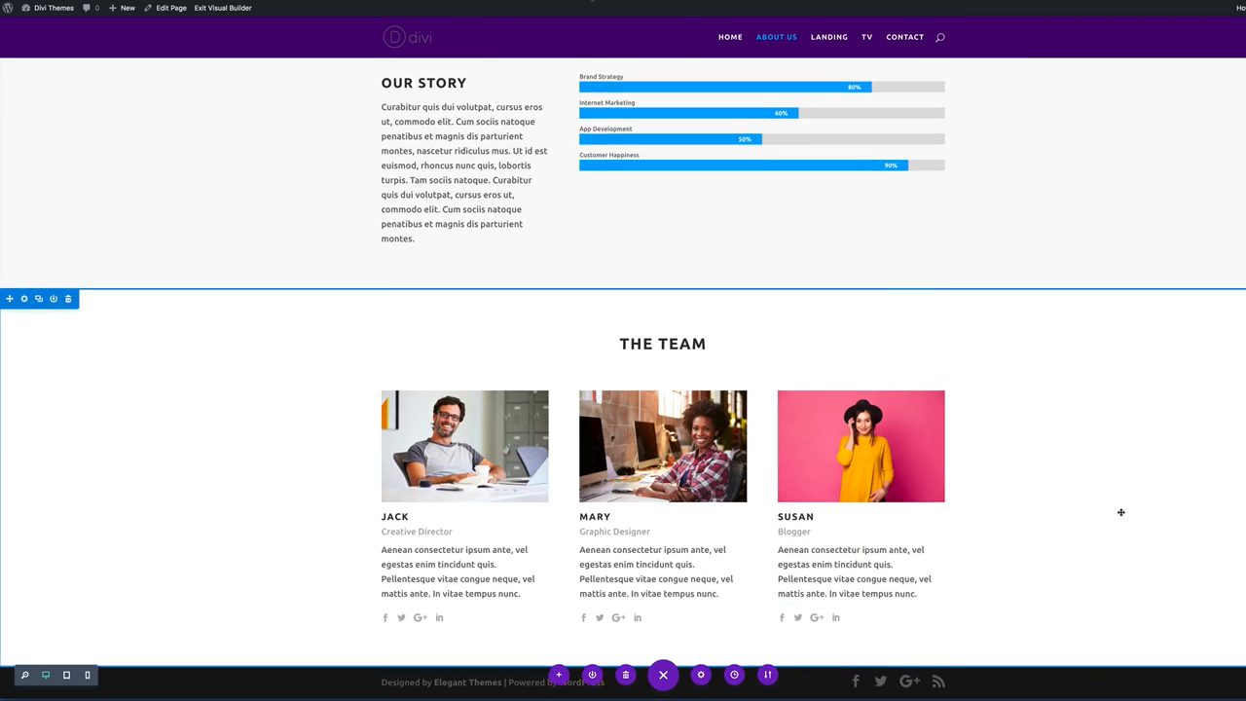
scroll(1090, 507, "up", 4)
scroll(153, 490, "up", 2)
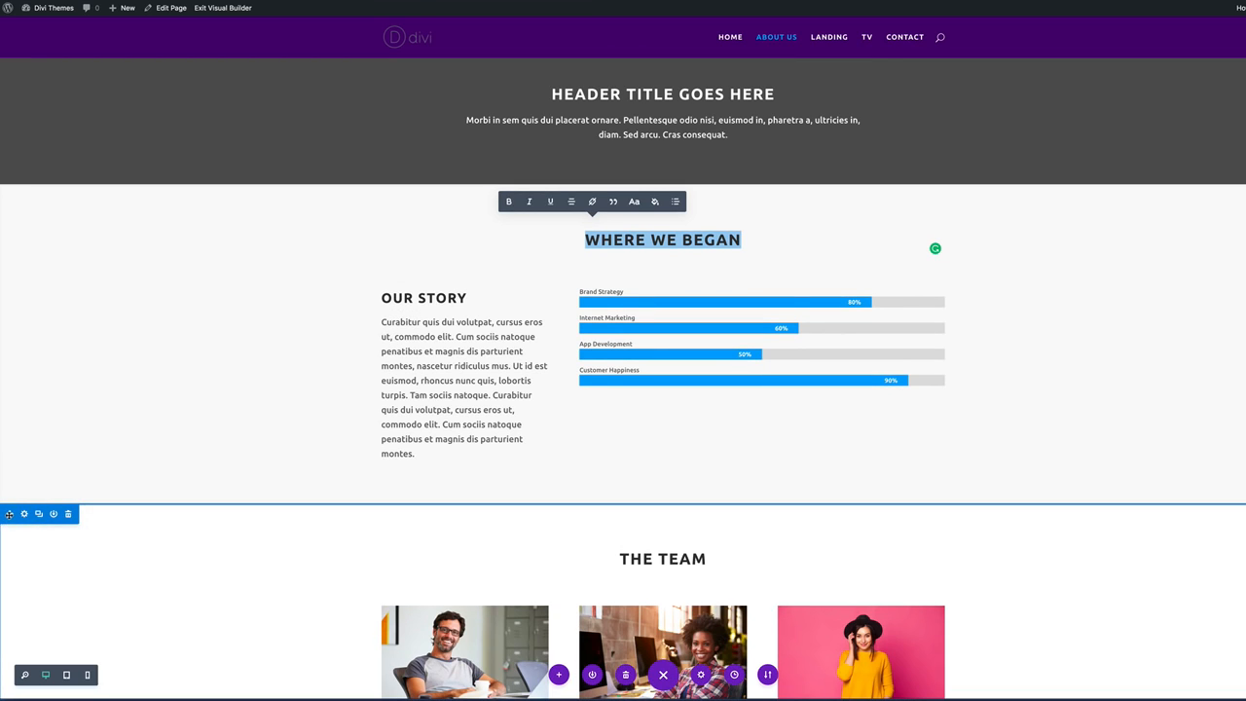
left_click(68, 513)
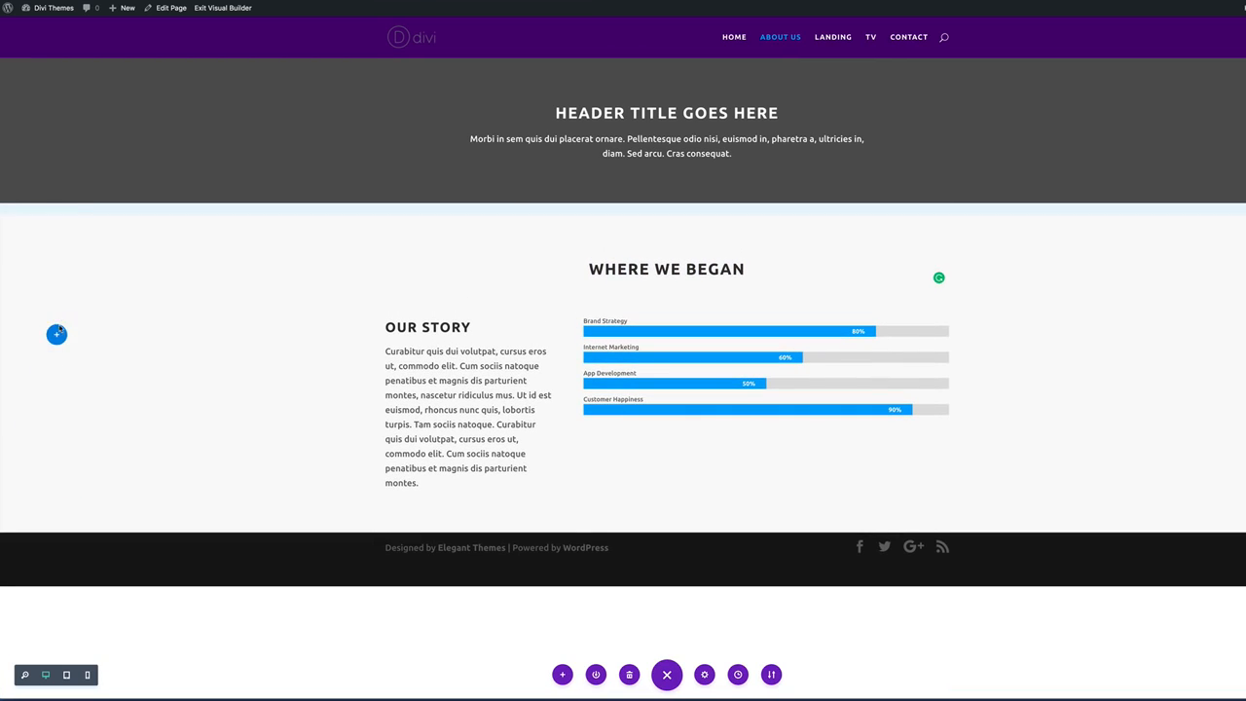
key("ctrl+z")
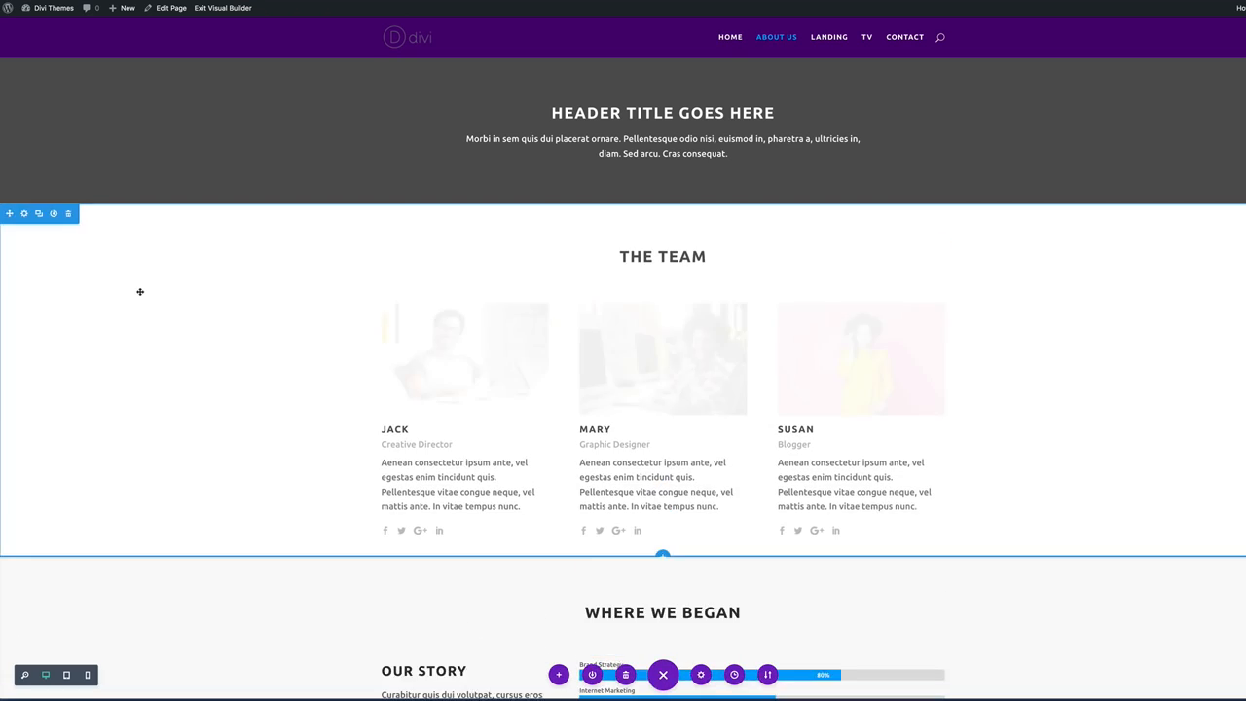
scroll(156, 282, "down", 5)
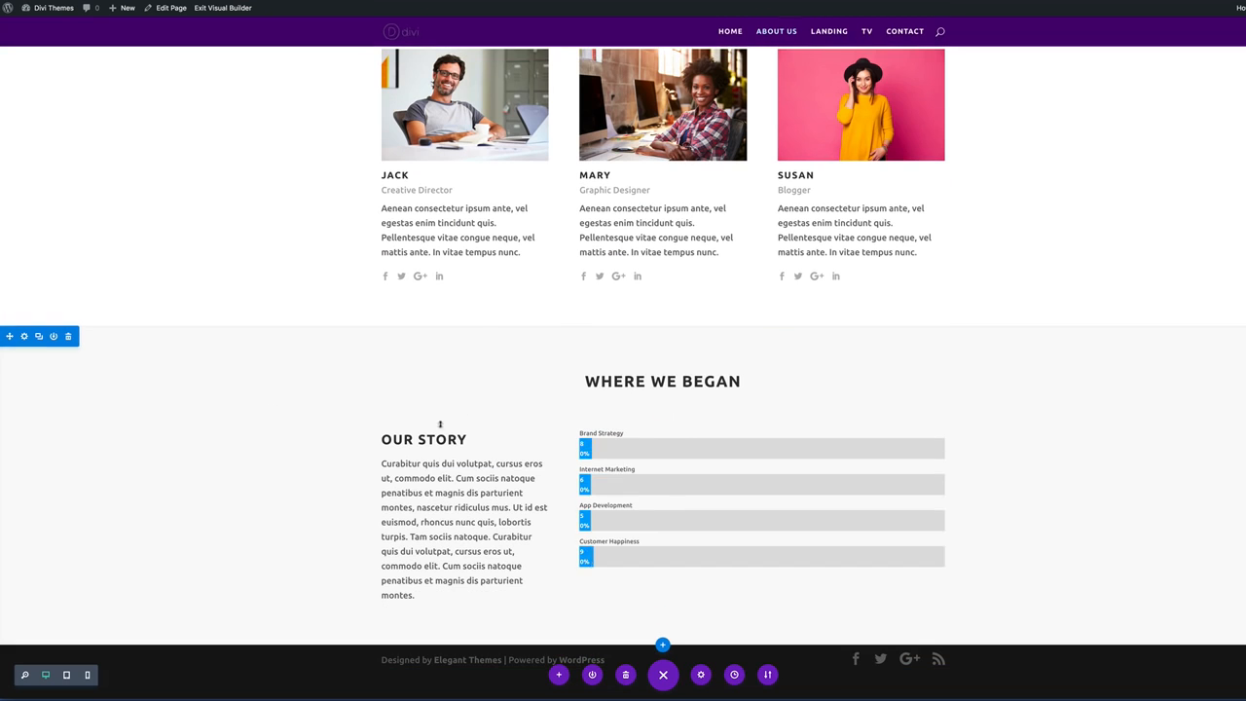
scroll(283, 341, "up", 5)
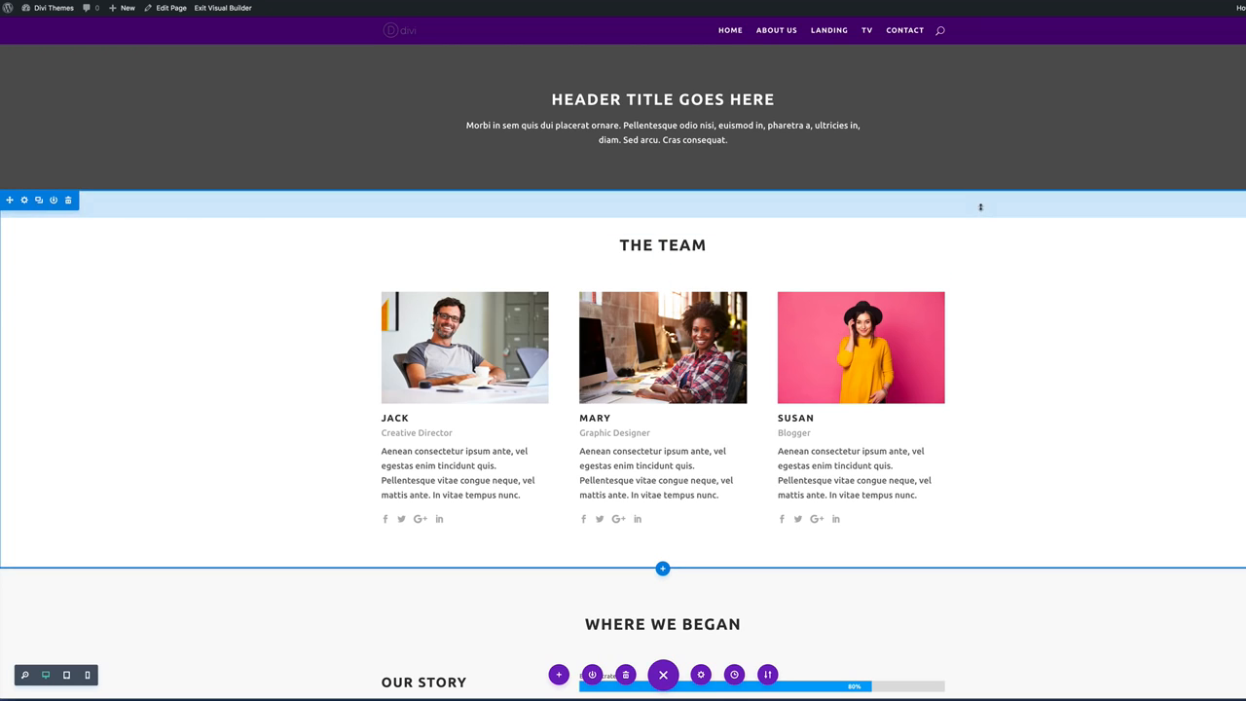
left_click(828, 31)
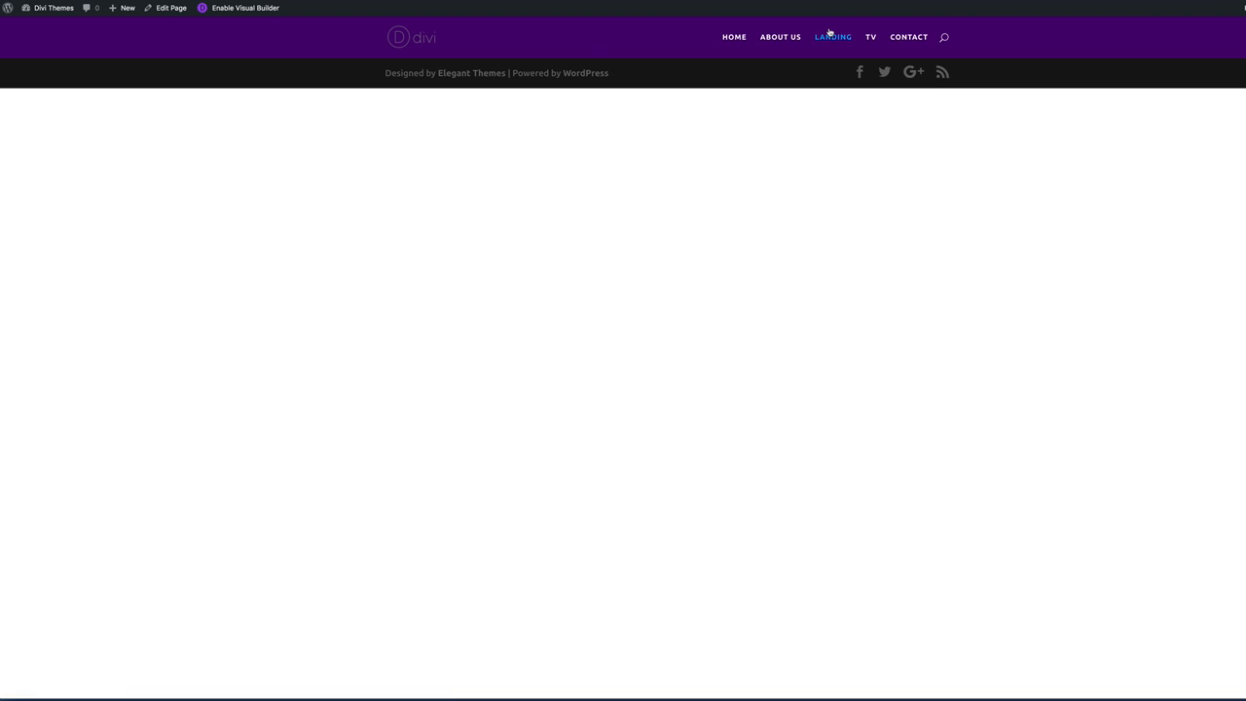
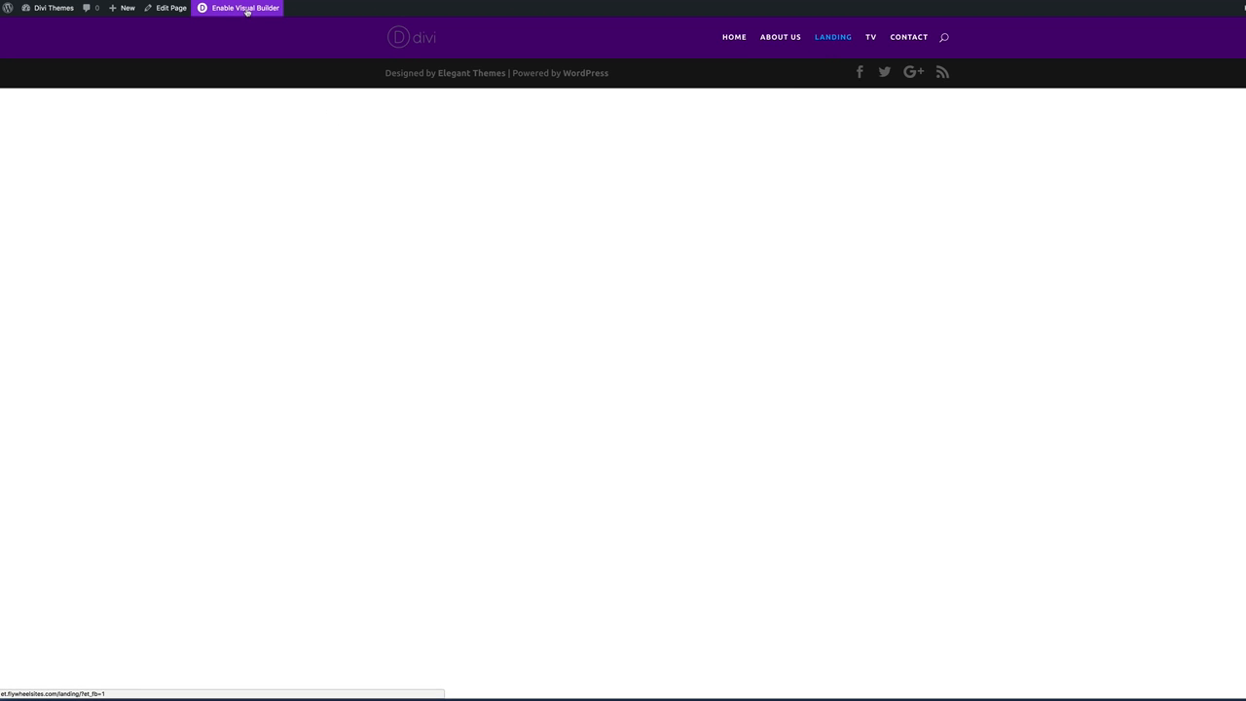
Open the empty Landing page in the Divi Visual Builder and reveal its Portability options.
left_click(247, 9)
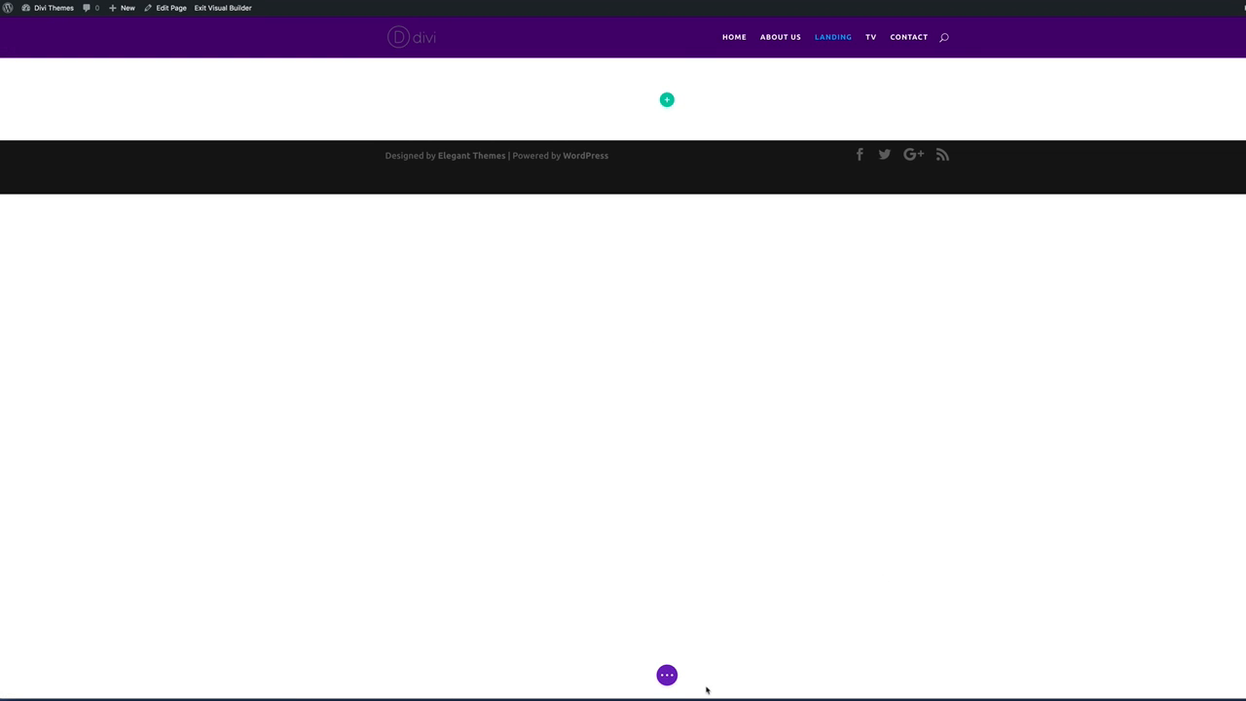
left_click(658, 674)
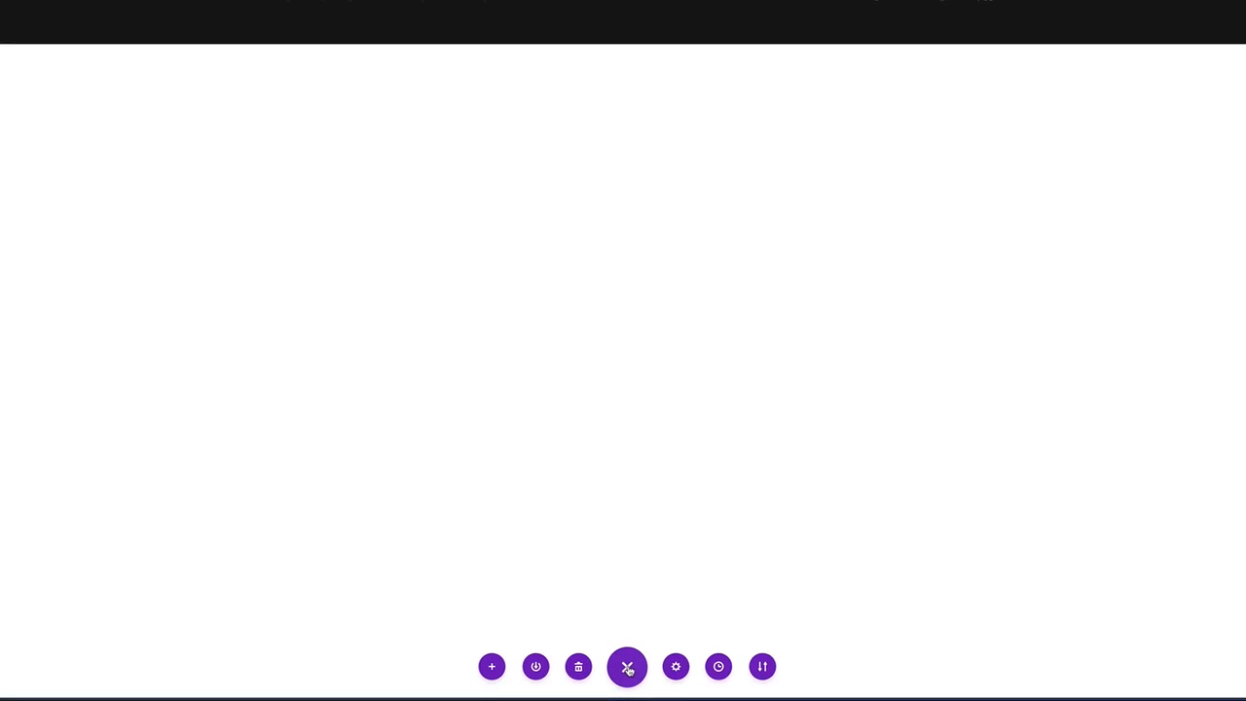
left_click(762, 667)
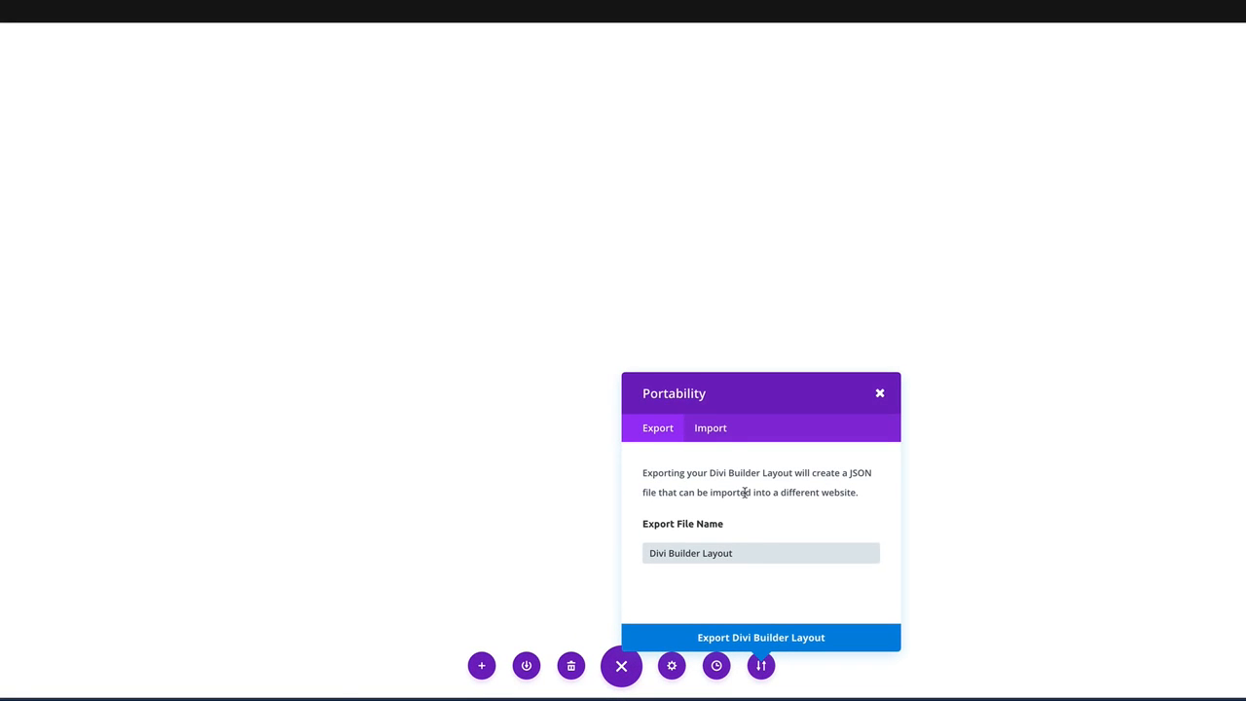
Browse for Landing Page #1.json to import, then cancel and close the import panel unused.
left_click(716, 433)
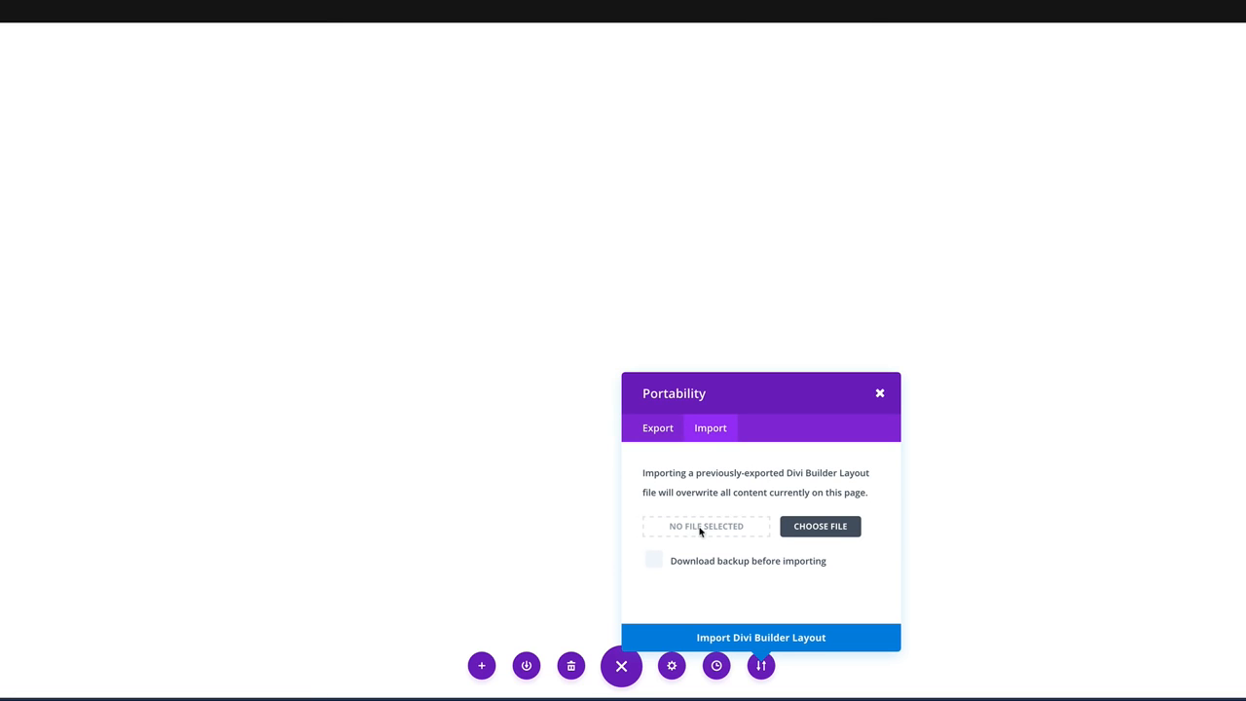
left_click(820, 529)
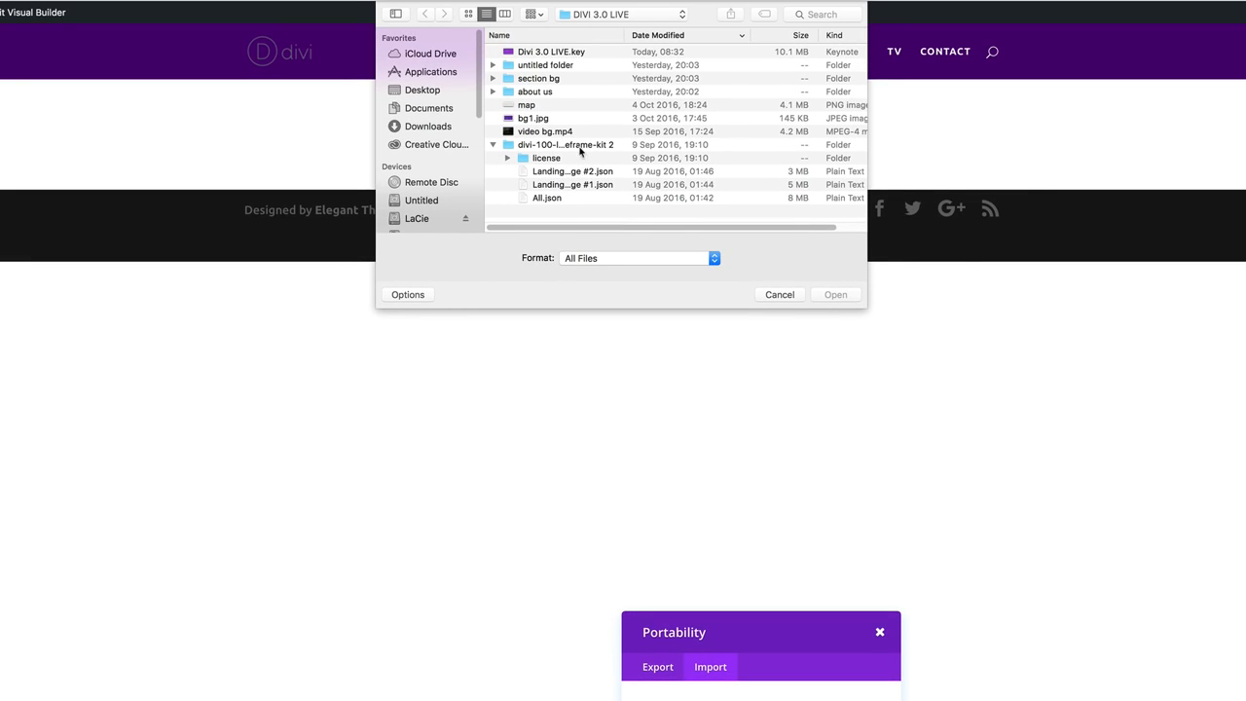
left_click_drag(628, 35, 795, 45)
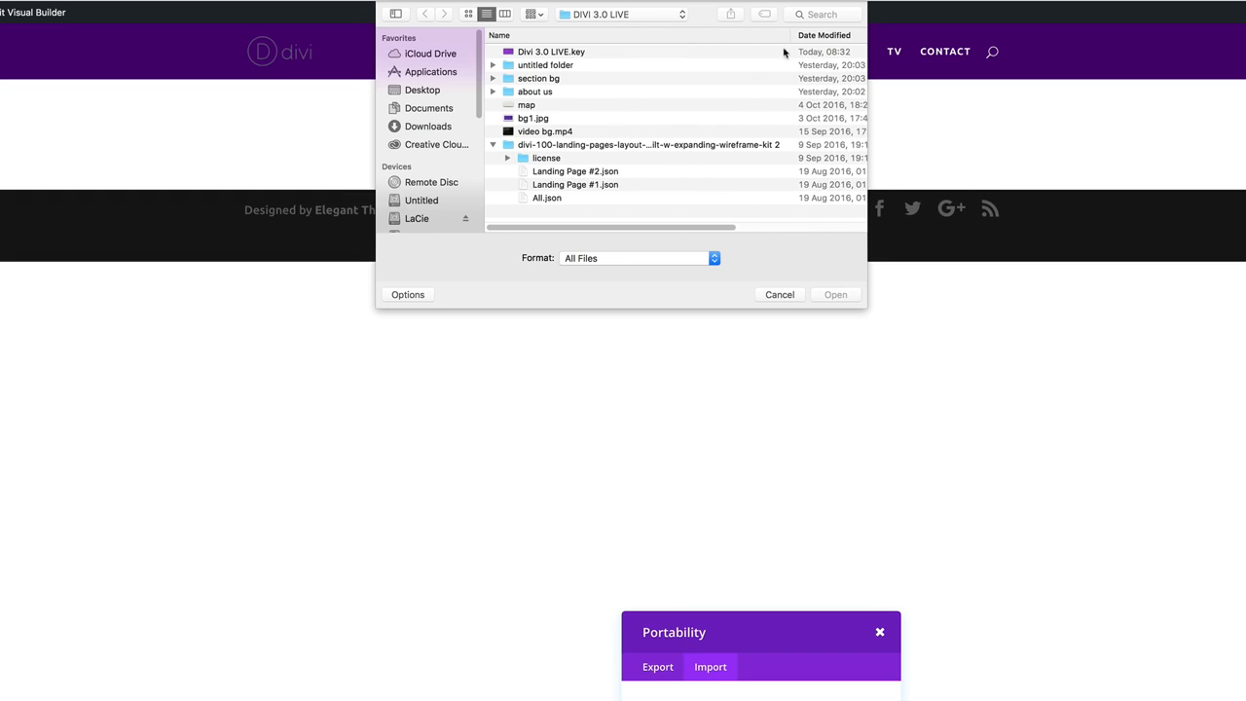
left_click(574, 187)
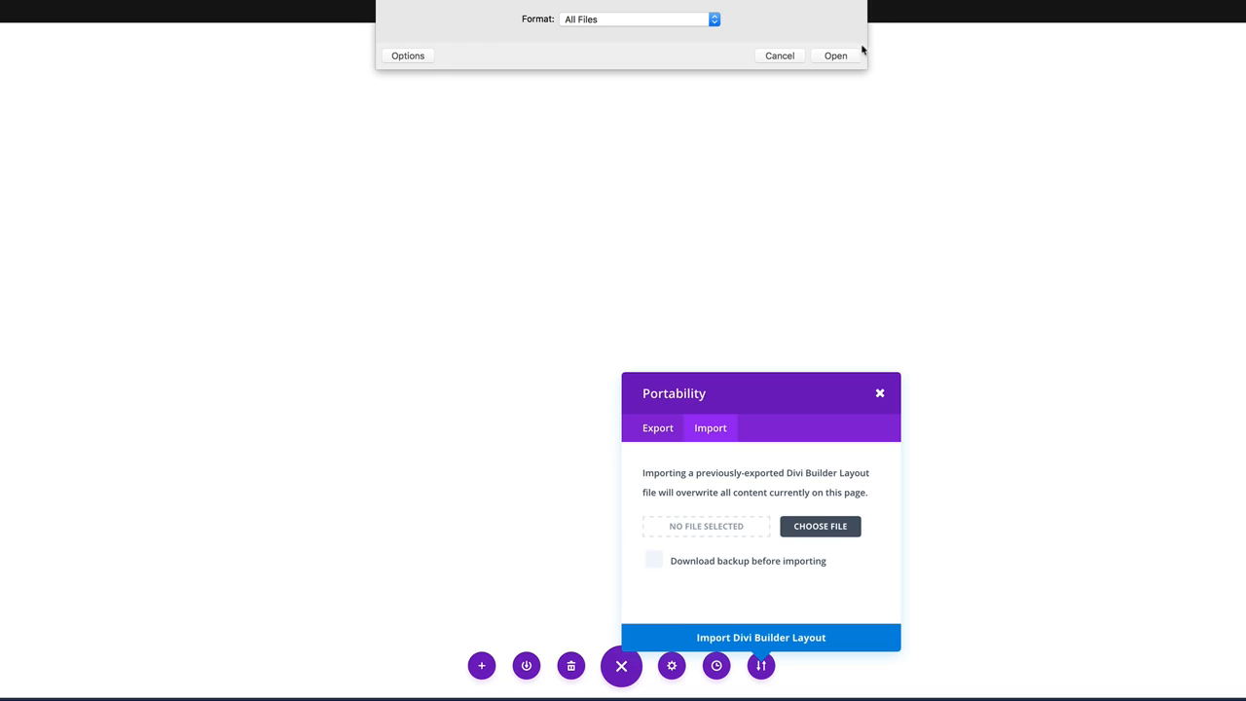
left_click(784, 55)
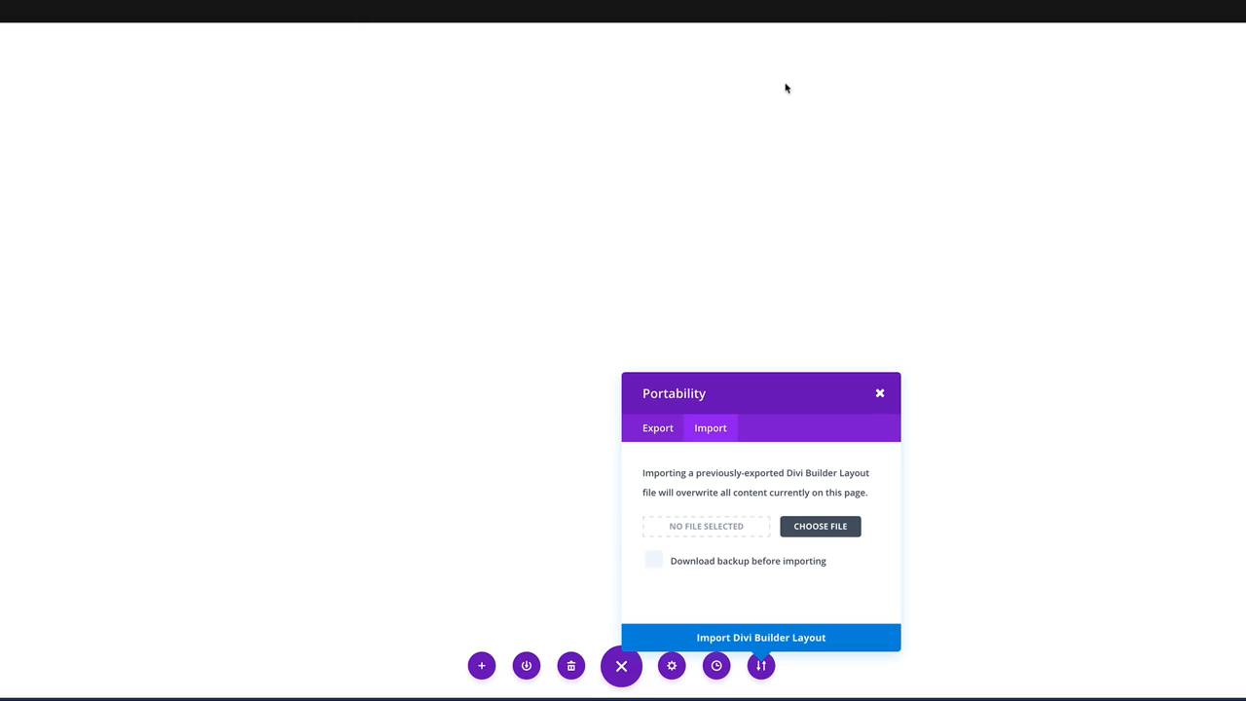
left_click(880, 395)
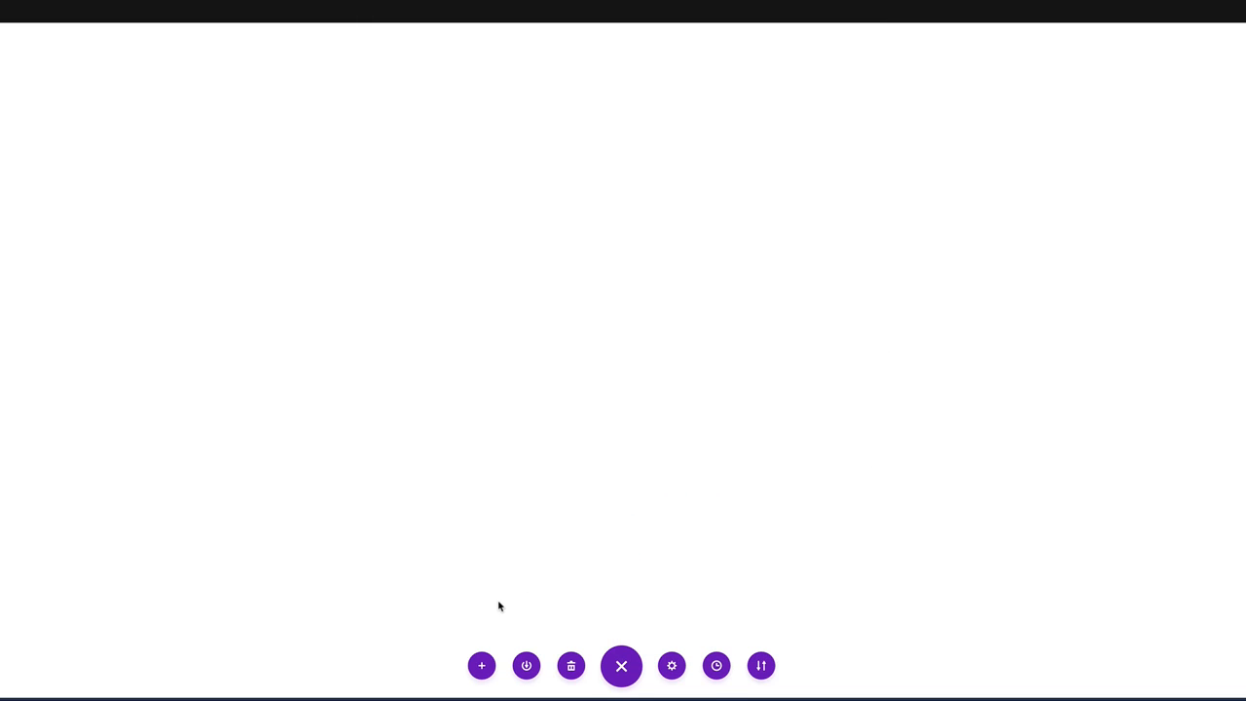
Load the saved Landing Page #1 layout from the Divi library onto the page.
left_click(481, 666)
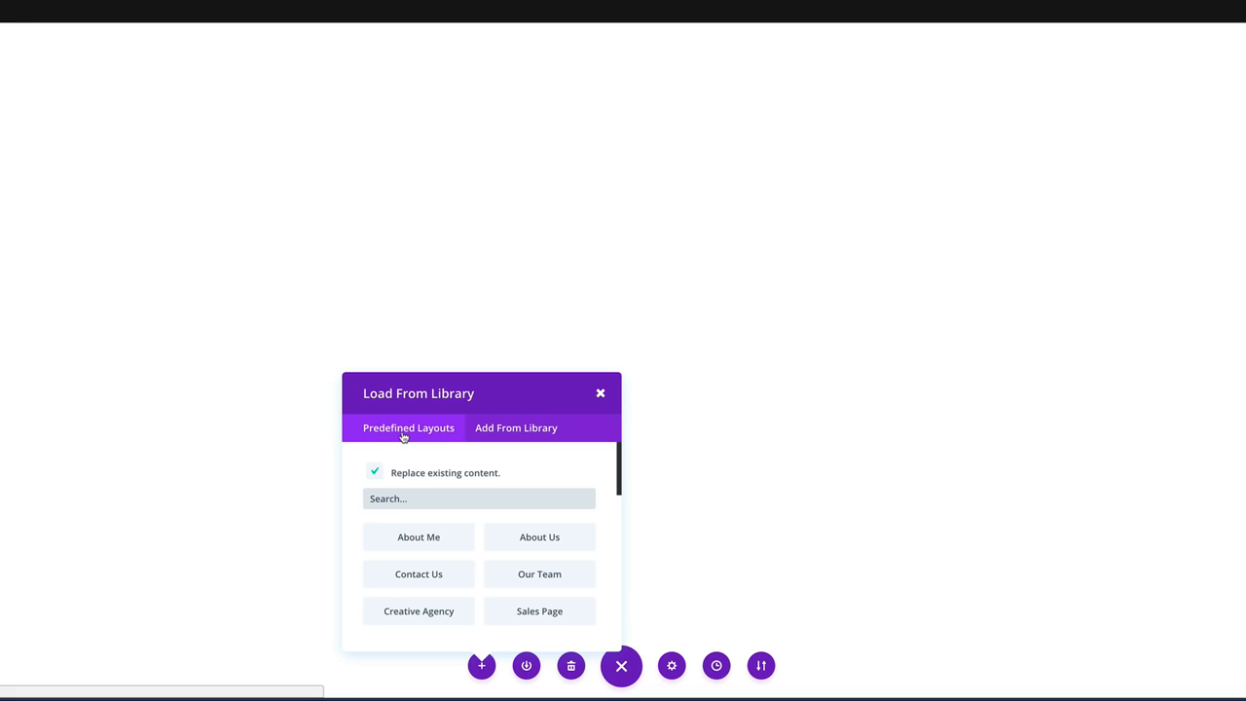
left_click(537, 429)
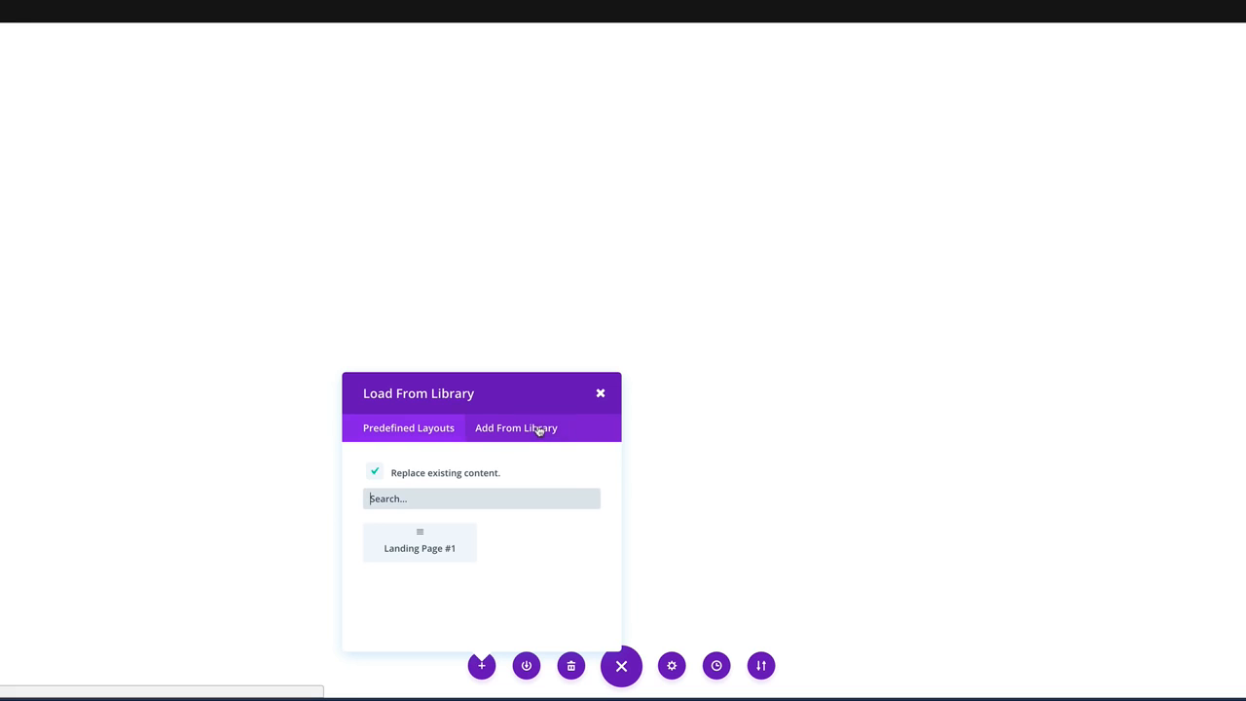
left_click(421, 545)
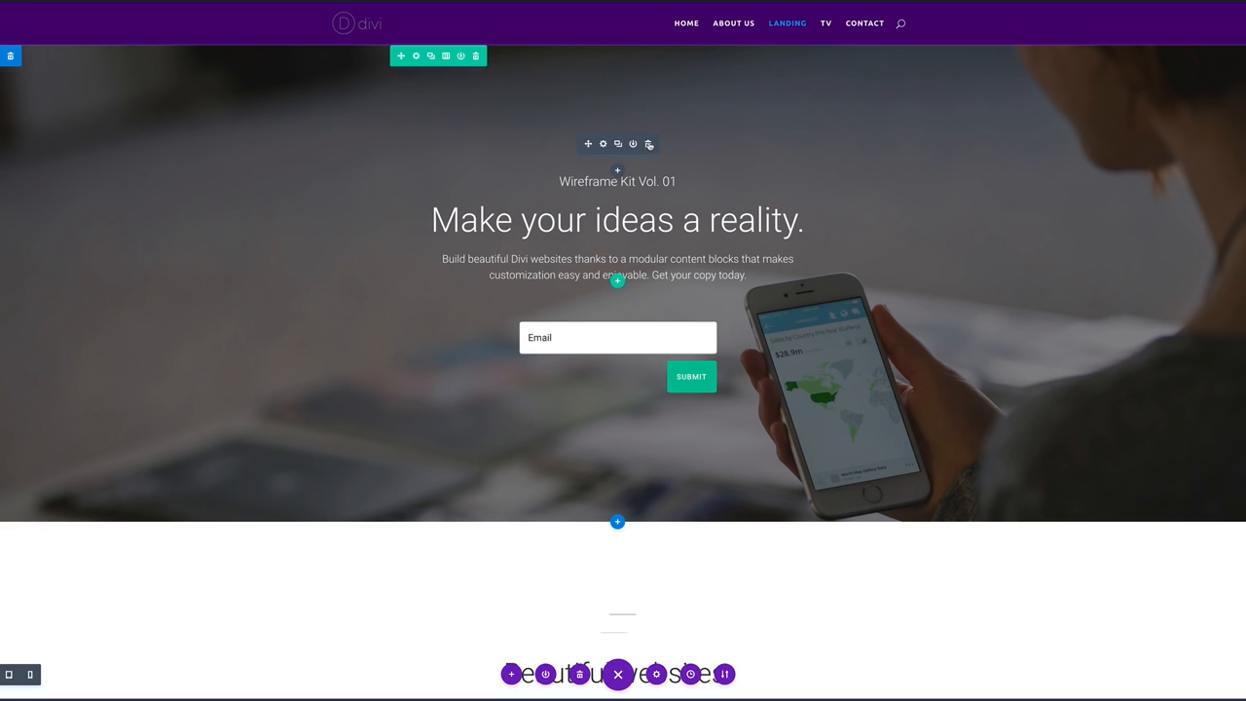
Delete the Wireframe Kit Vol. 01 line and set the headline font to Ubuntu.
left_click(648, 144)
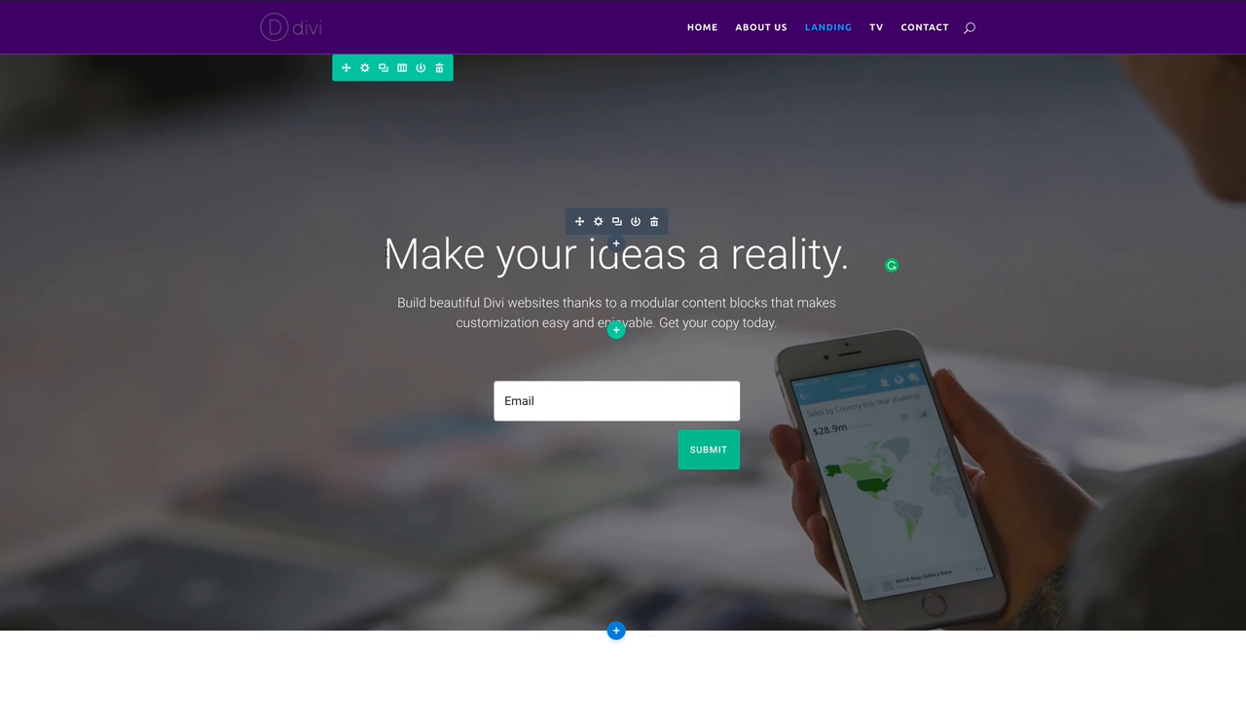
left_click_drag(386, 253, 665, 255)
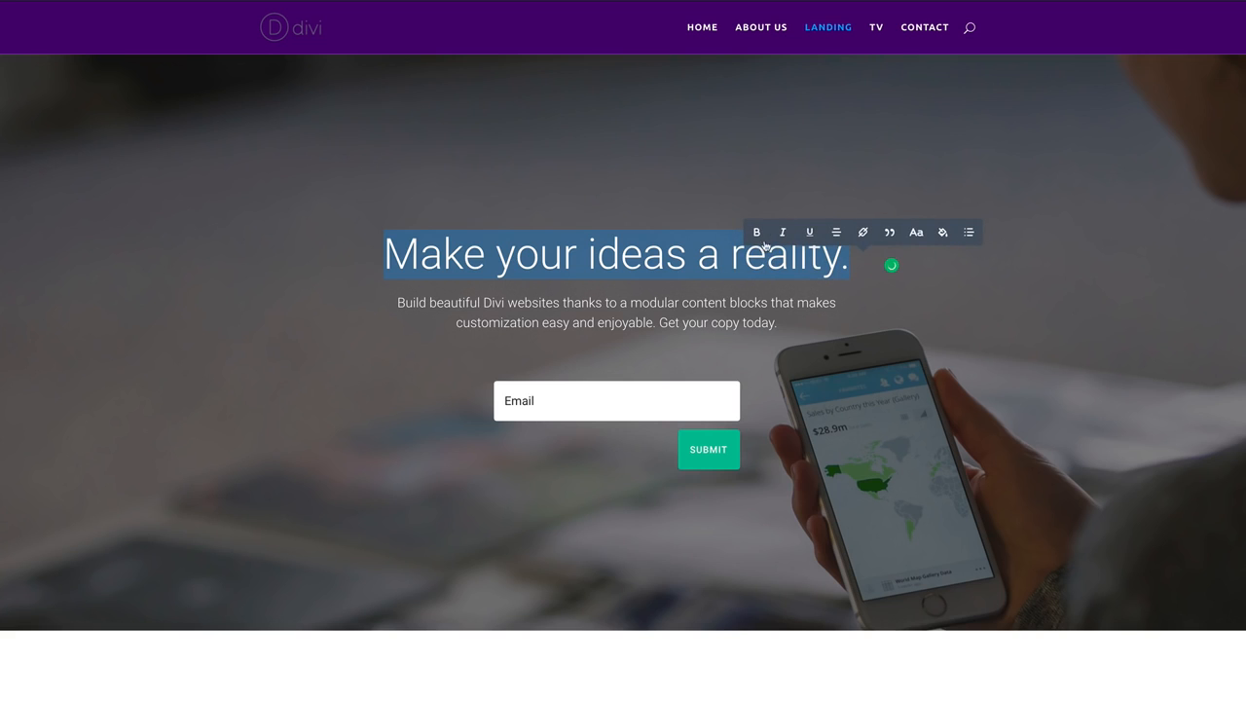
left_click(920, 233)
scroll(871, 190, "down", 10)
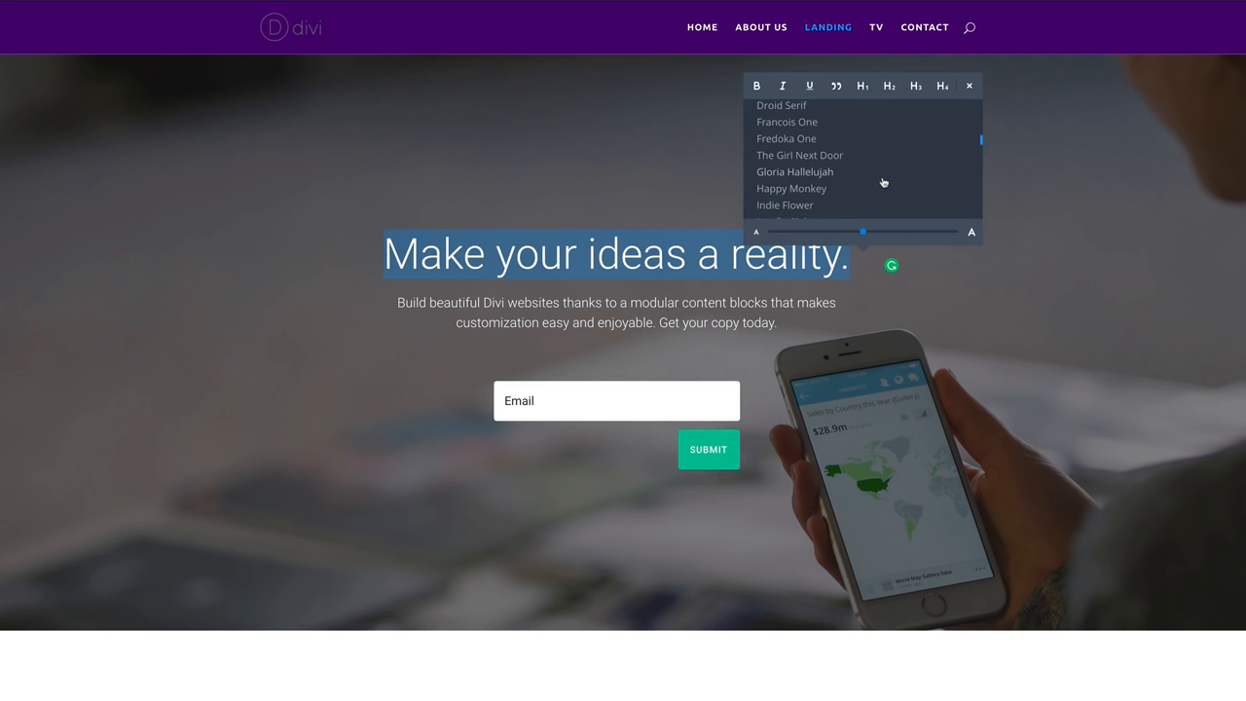
scroll(884, 183, "down", 6)
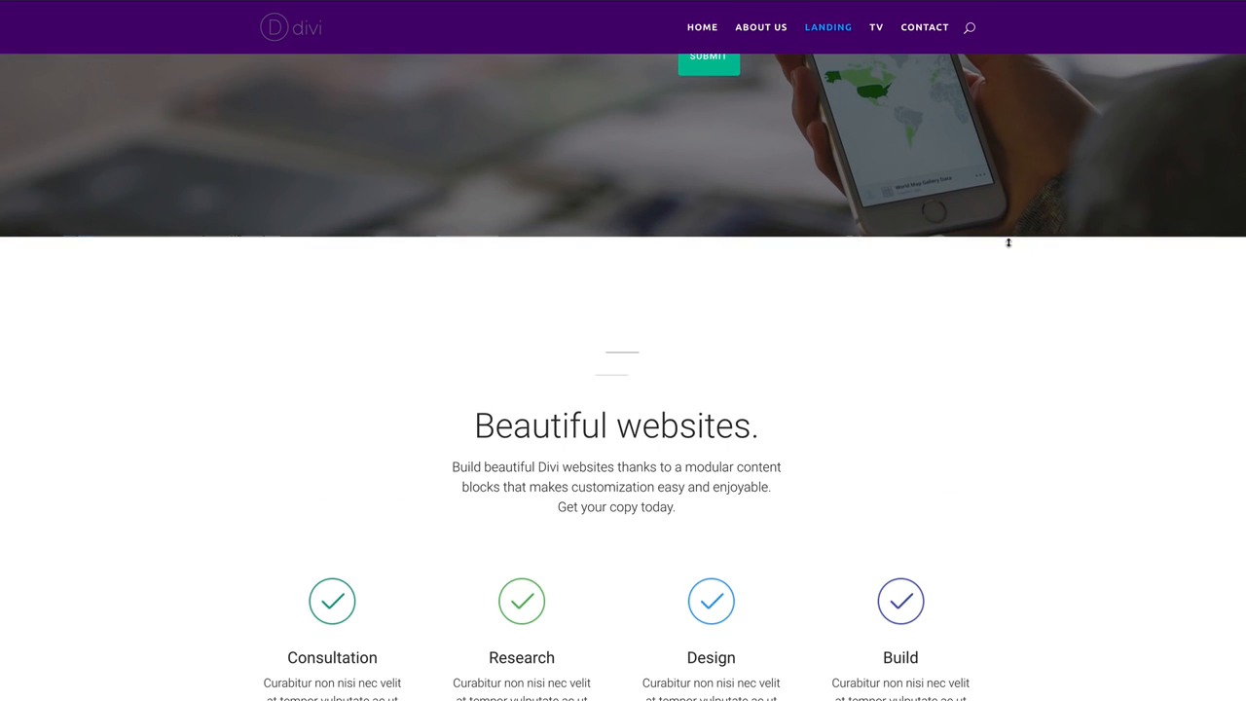
scroll(1007, 239, "up", 3)
scroll(1007, 238, "up", 3)
scroll(873, 152, "down", 1)
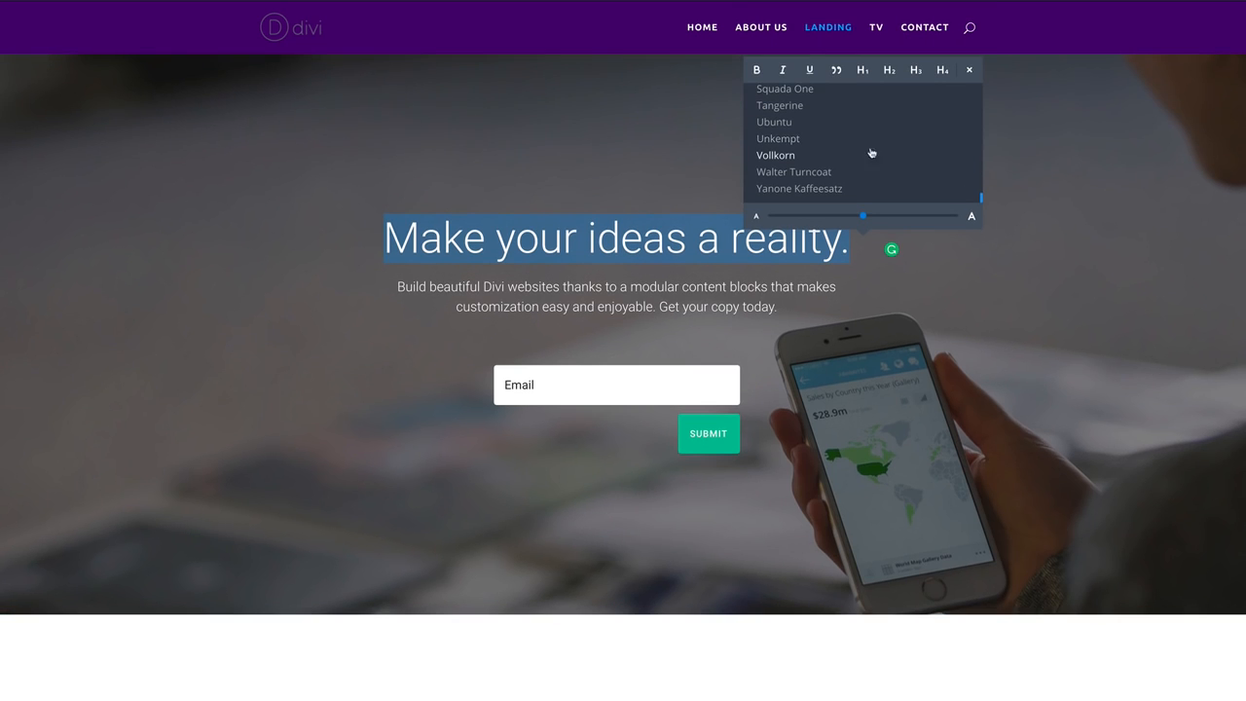
left_click(785, 125)
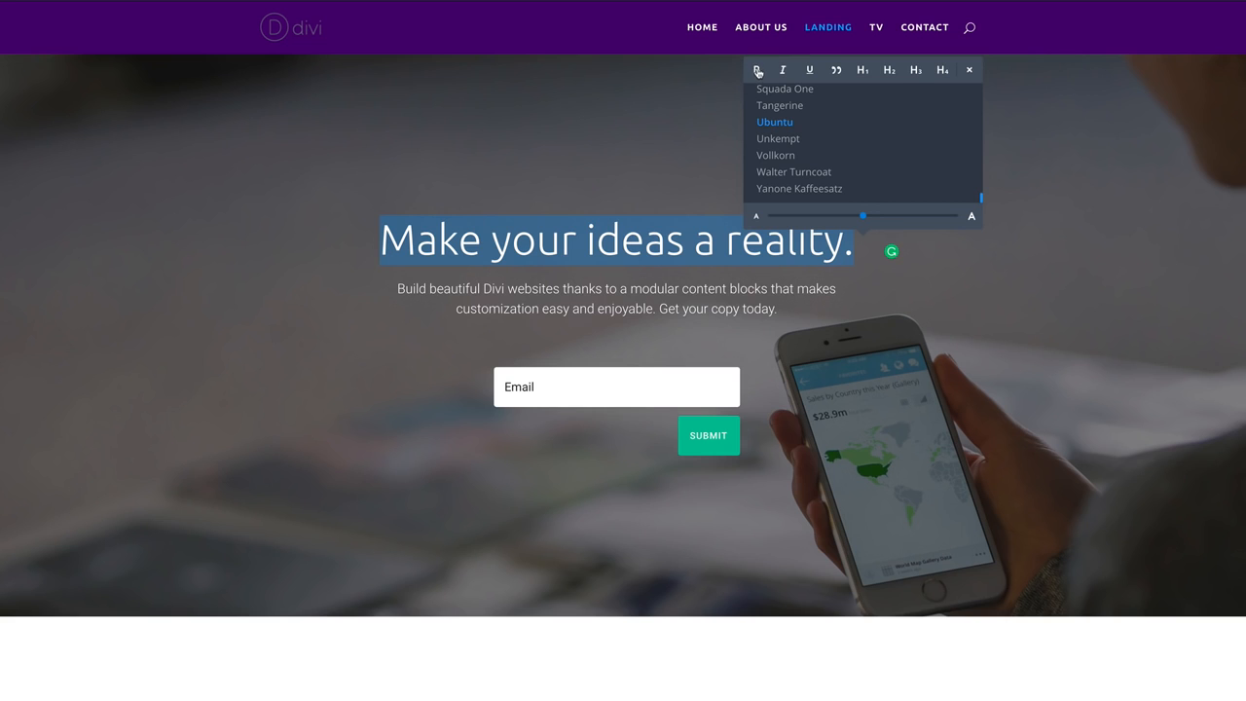
Format the headline as an H1 heading, shown in capitals.
left_click(862, 70)
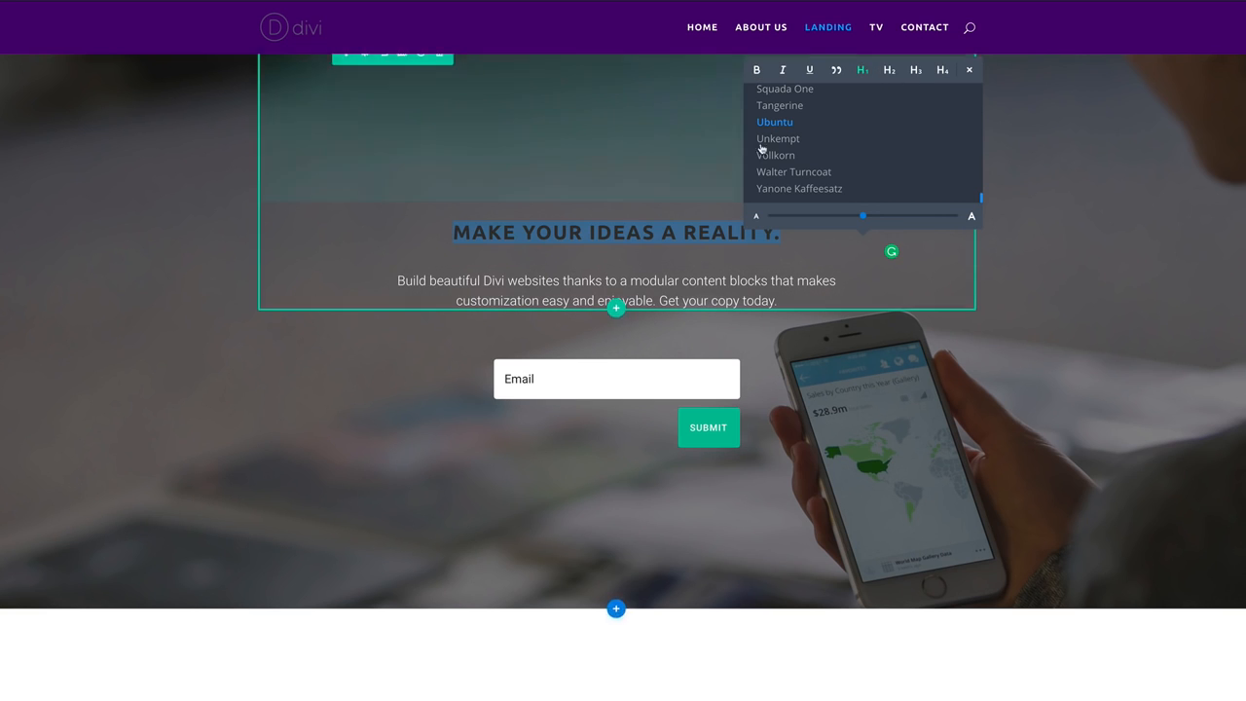
scroll(926, 175, "up", 10)
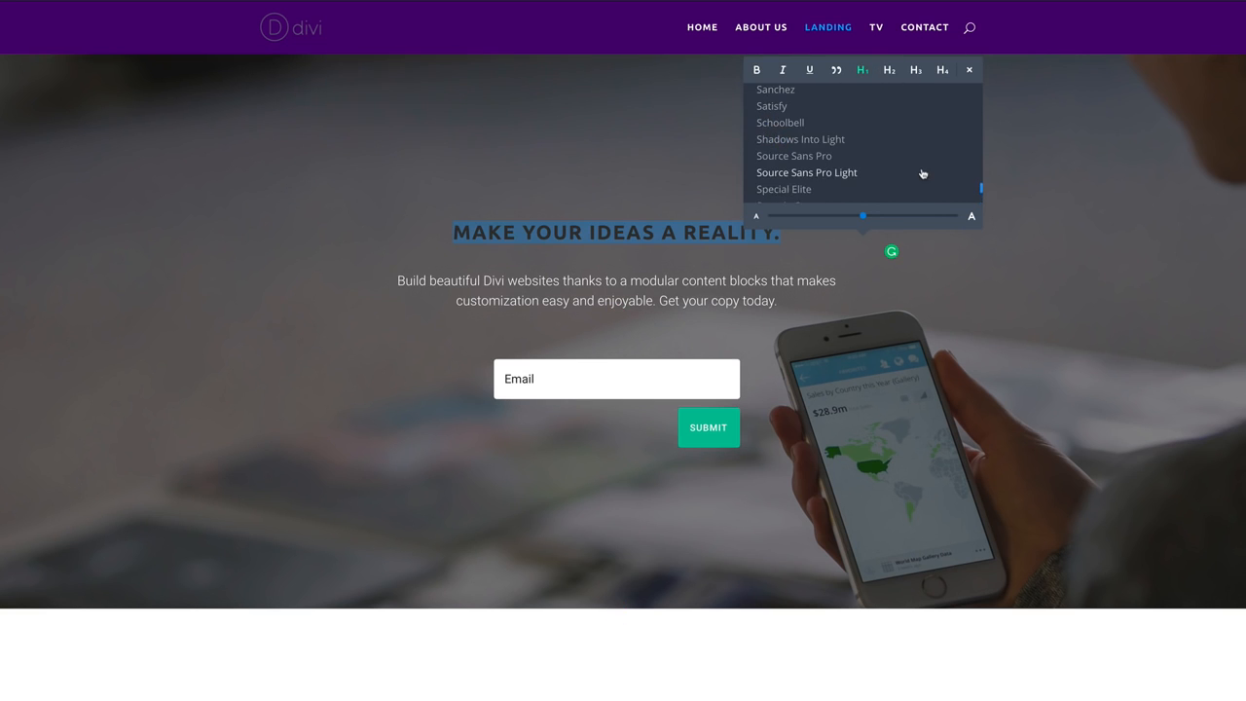
scroll(926, 176, "up", 10)
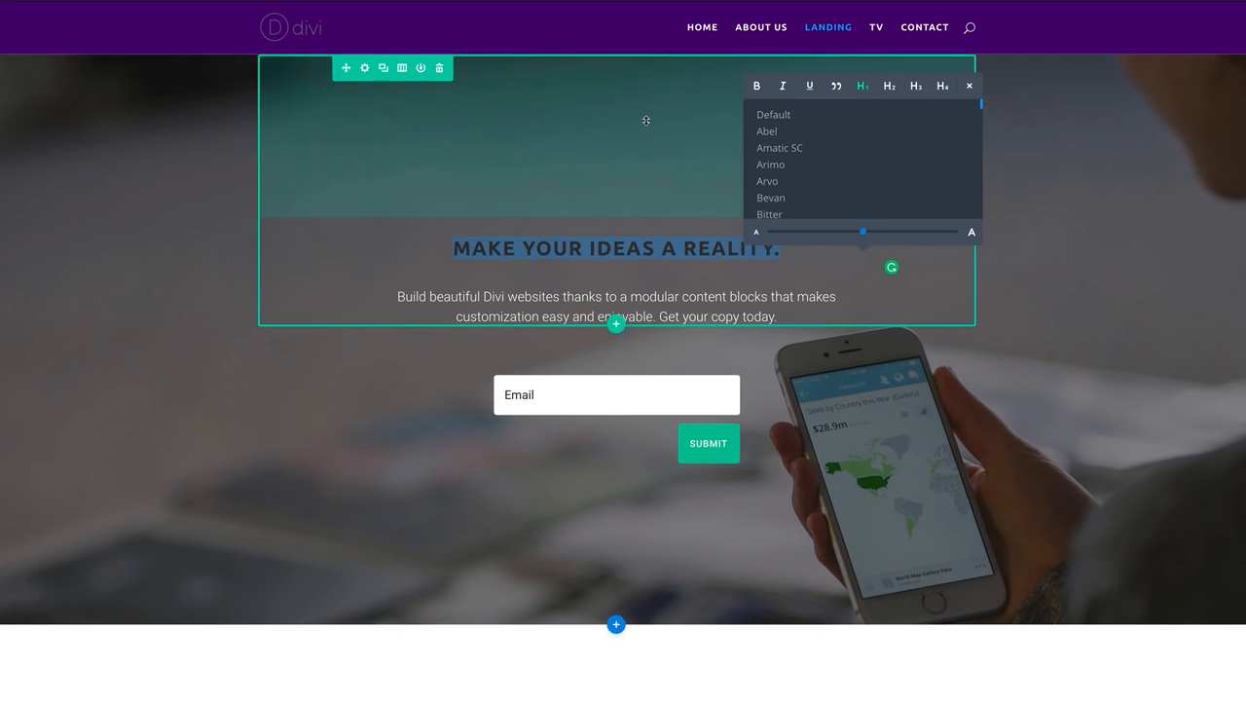
left_click(1055, 192)
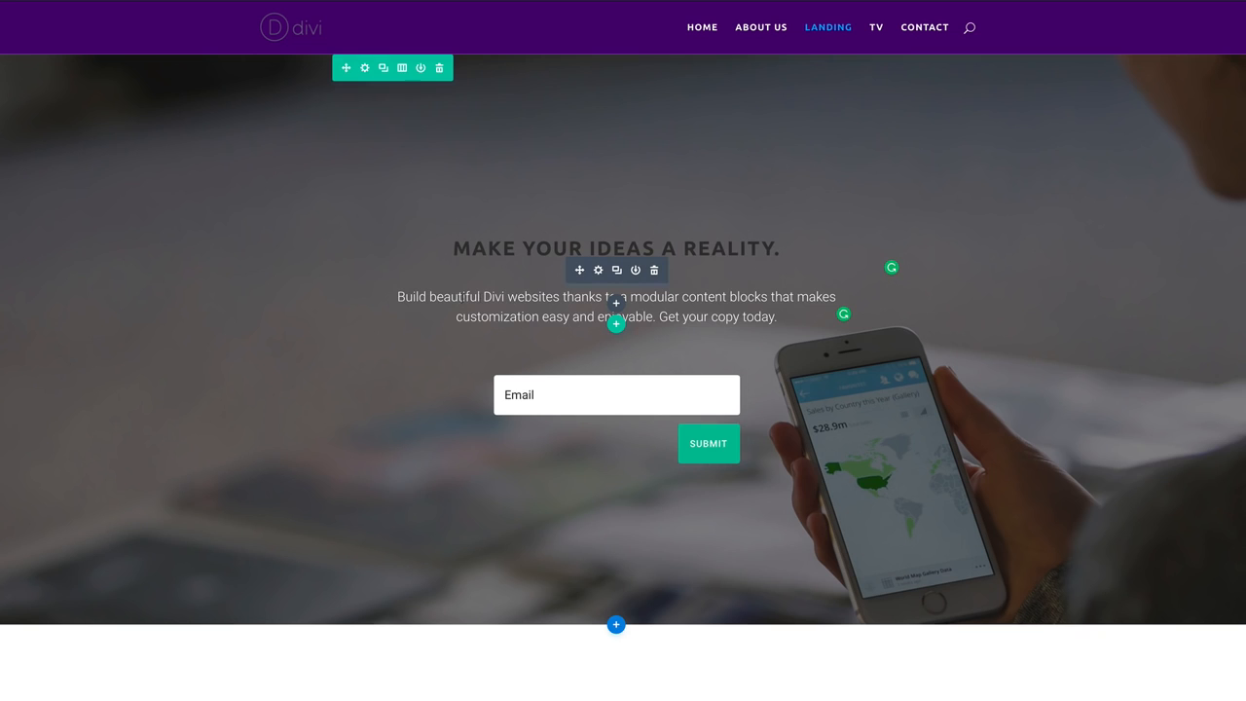
left_click(473, 295)
Set the intro paragraph to bold Ubuntu text.
left_click_drag(398, 296, 423, 297)
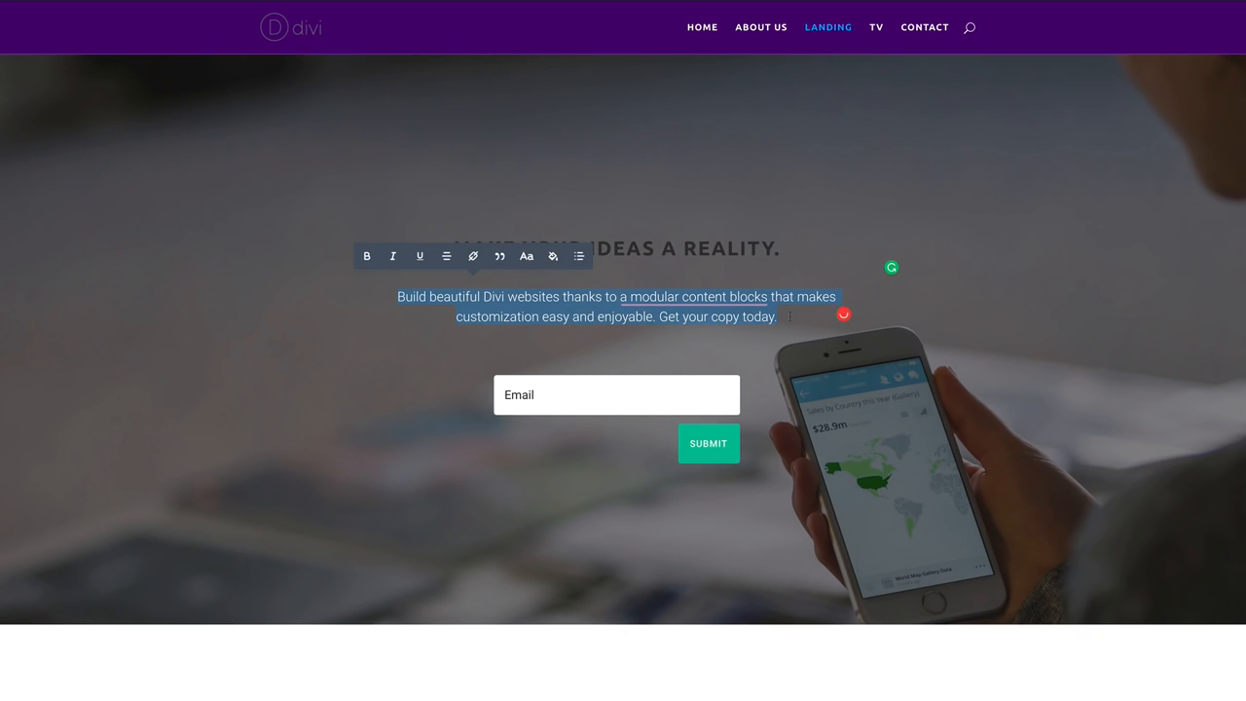
left_click_drag(790, 316, 790, 316)
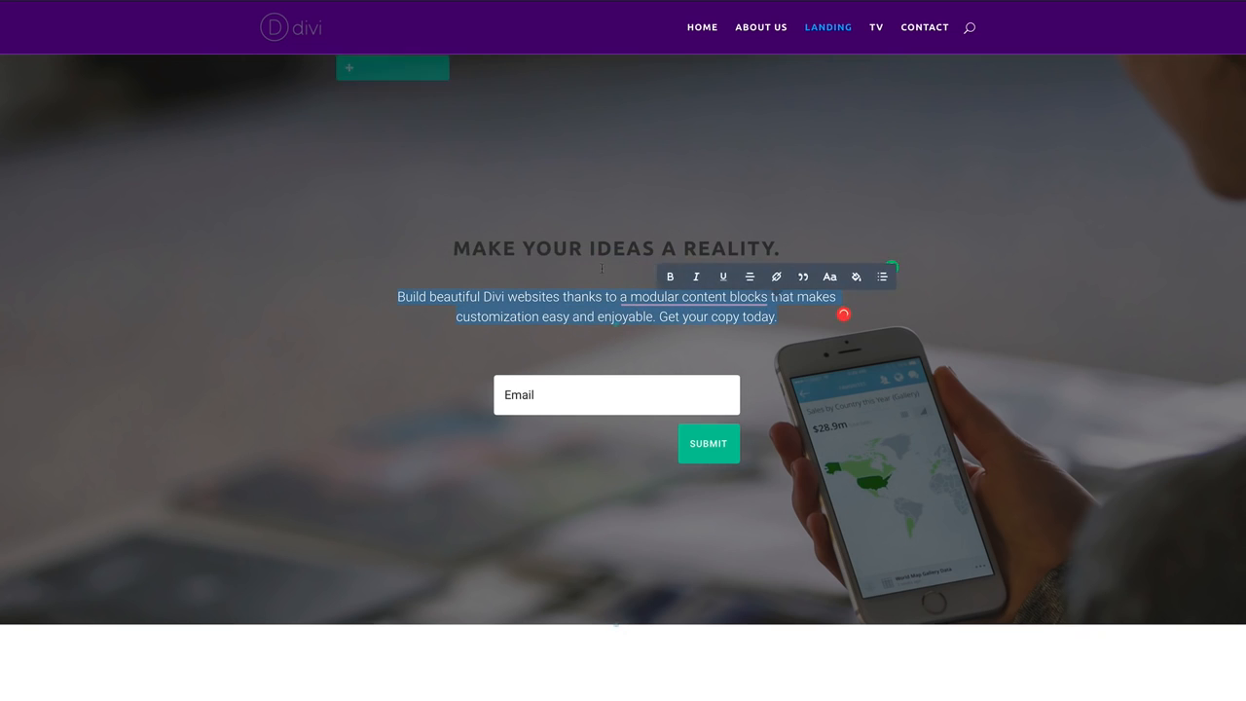
left_click(845, 279)
scroll(759, 247, "down", 10)
scroll(760, 245, "down", 8)
scroll(757, 243, "down", 10)
scroll(758, 243, "down", 1)
left_click(713, 223)
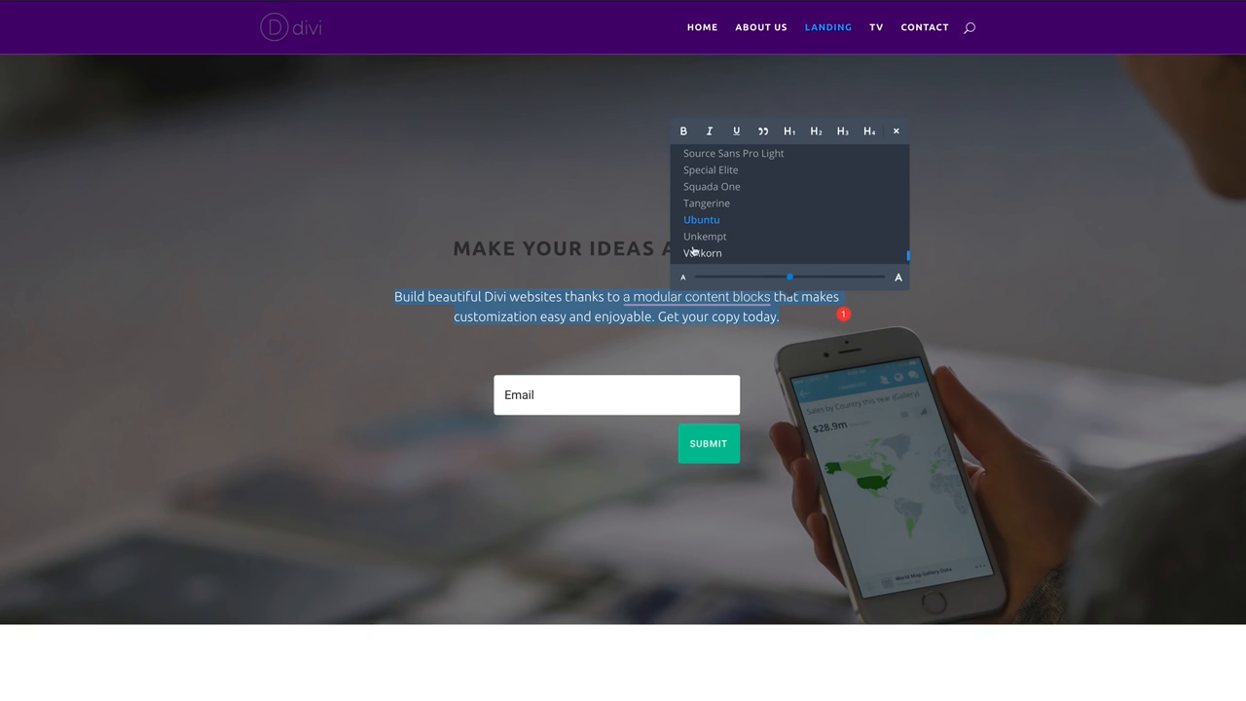
left_click(684, 132)
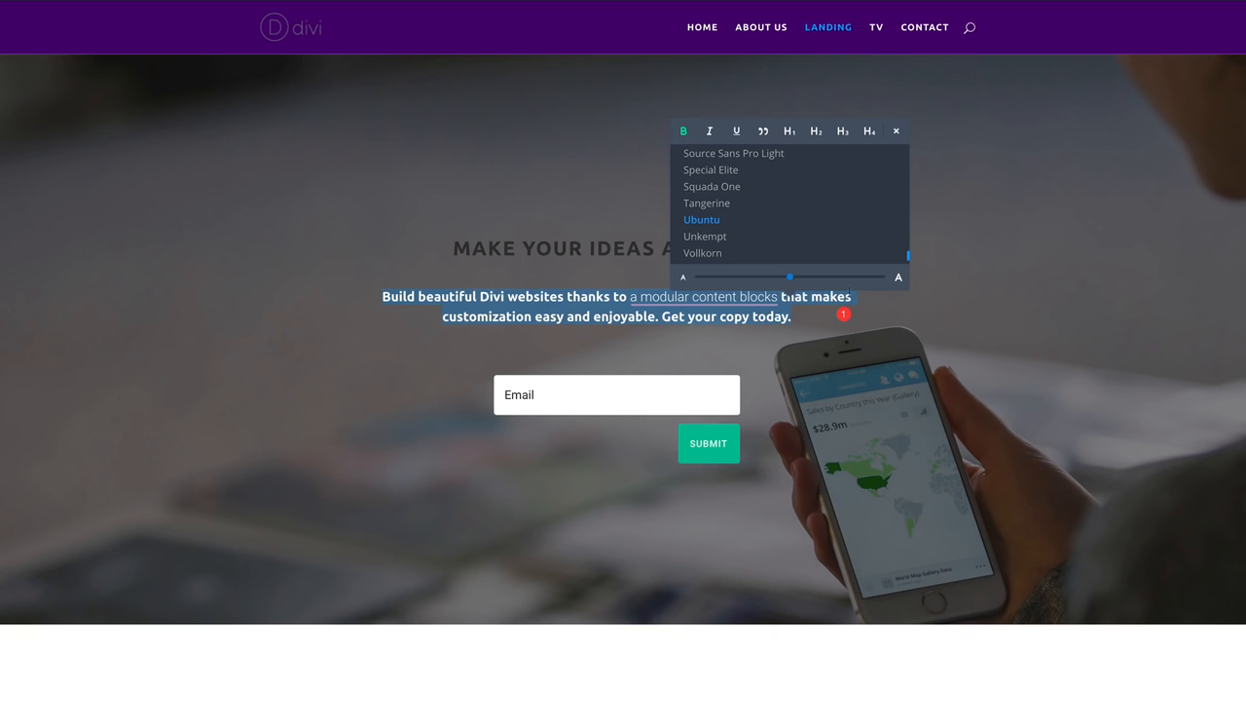
left_click(1017, 243)
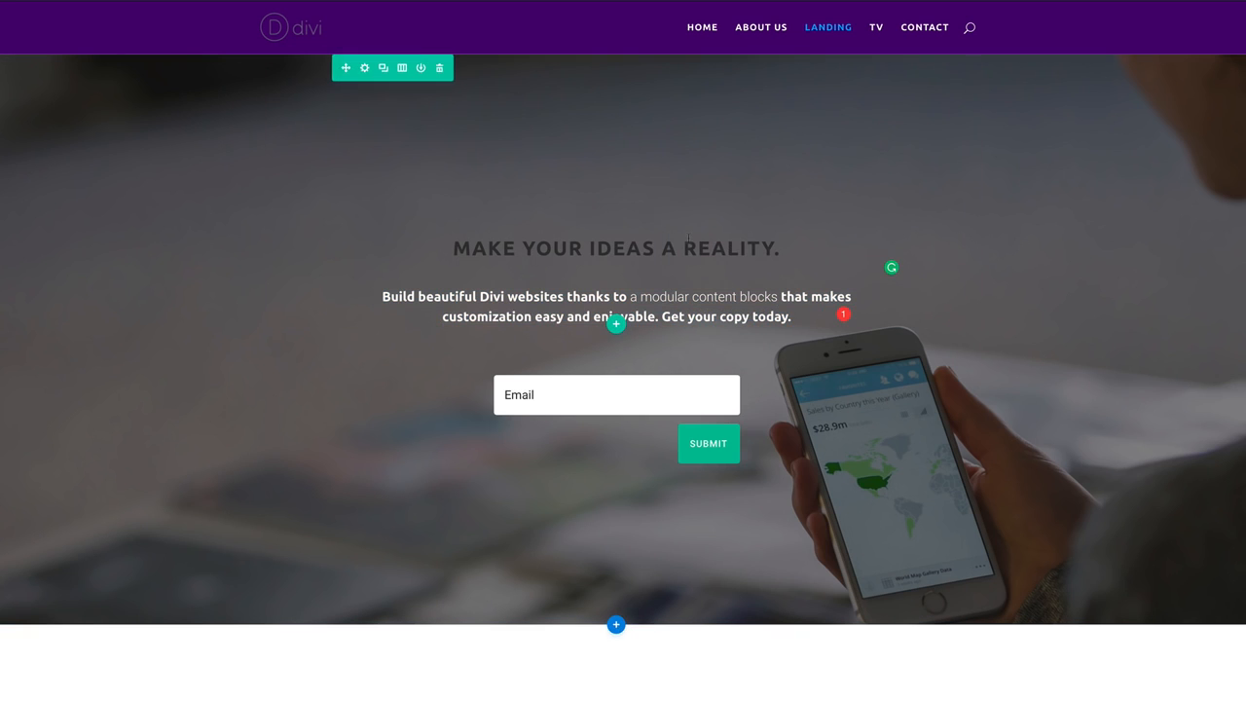
Colour the MAKE YOUR IDEAS A REALITY. headline light grey #eeeeee.
left_click(543, 247)
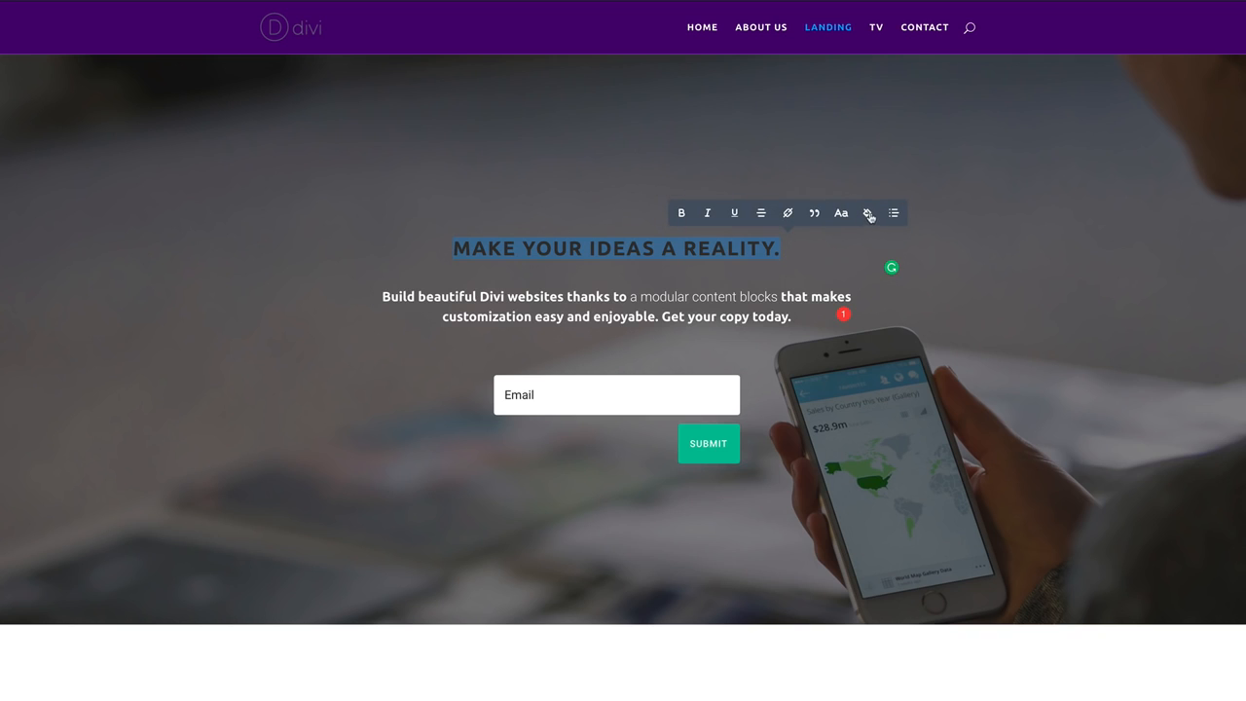
left_click(868, 213)
left_click_drag(776, 111, 821, 79)
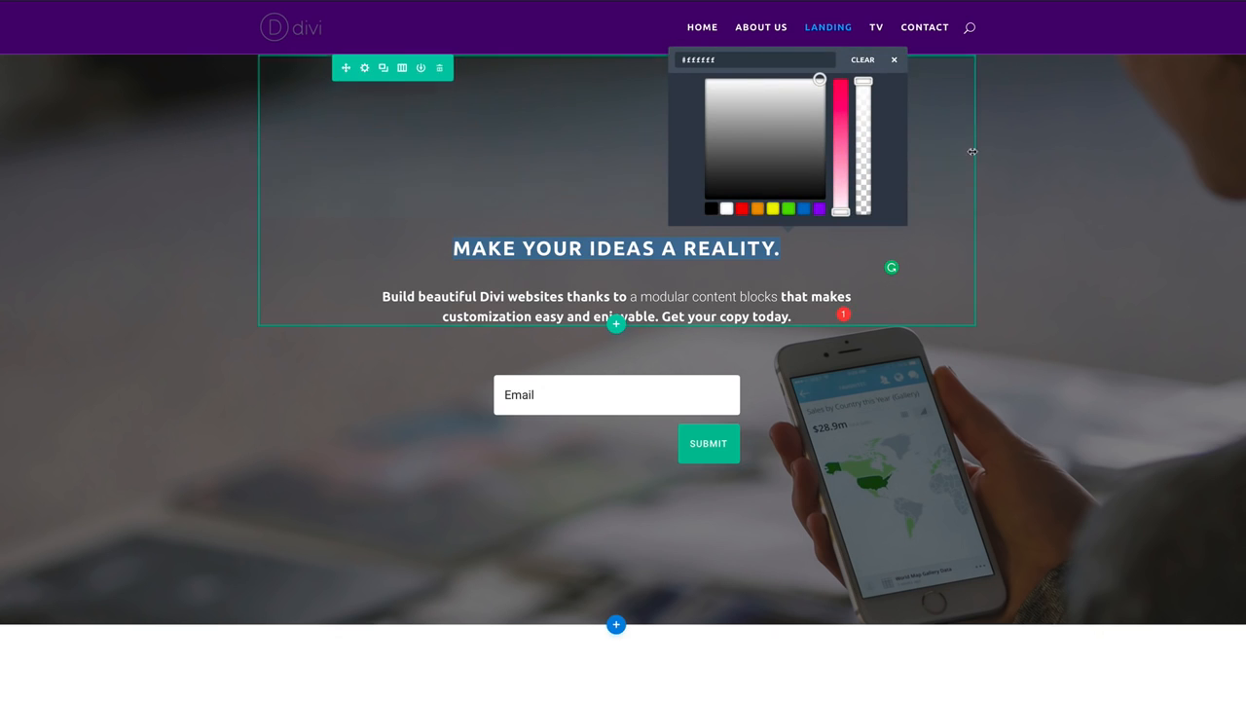
left_click(1077, 177)
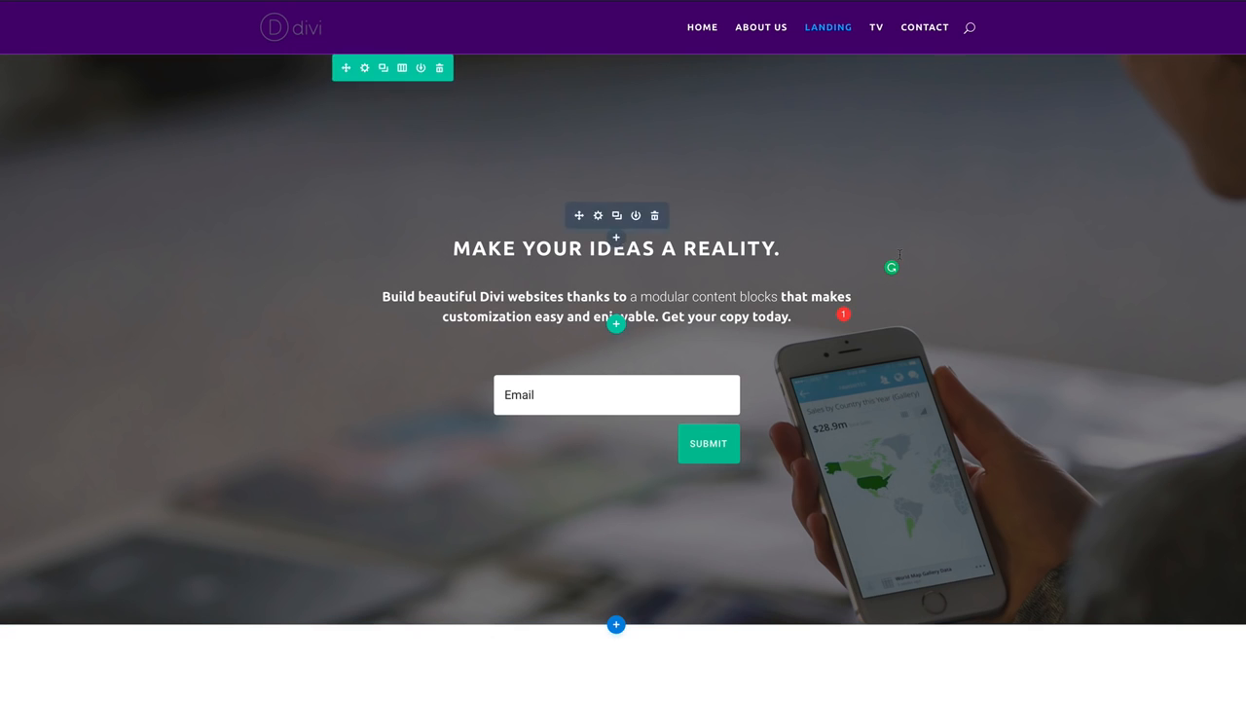
Scroll through the restyled Landing page to review it, then save it.
scroll(339, 306, "down", 2)
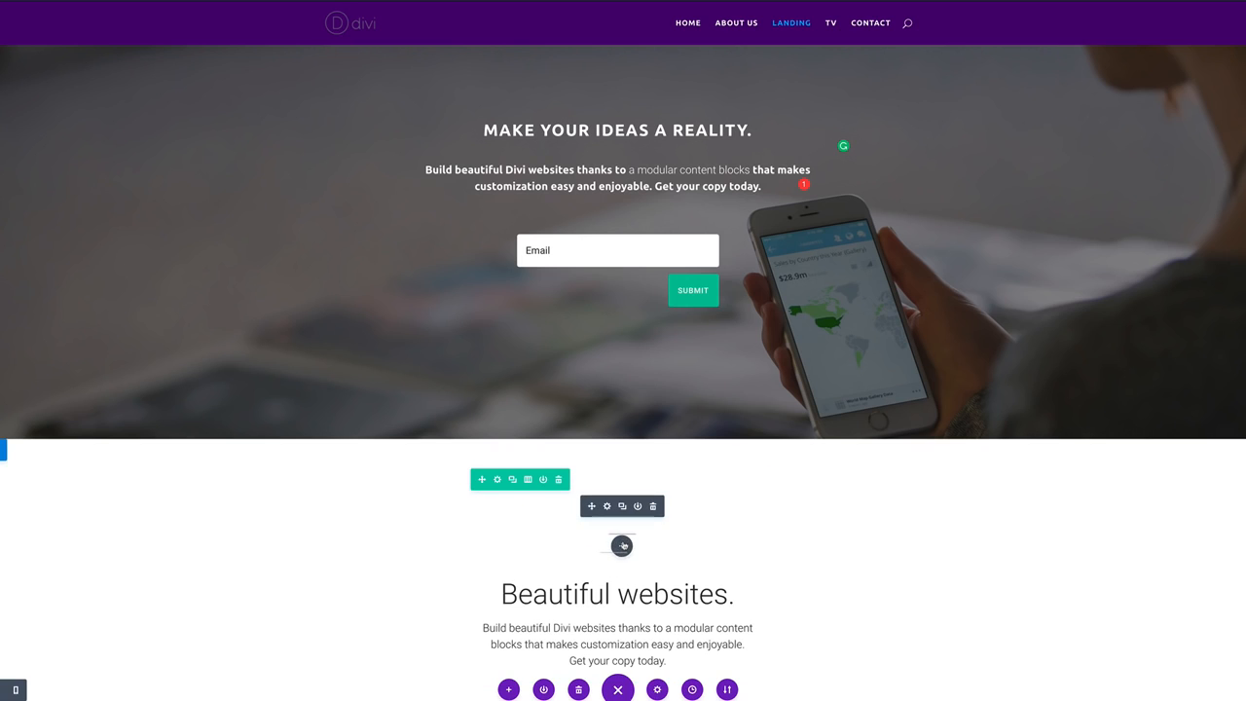
scroll(623, 546, "down", 2)
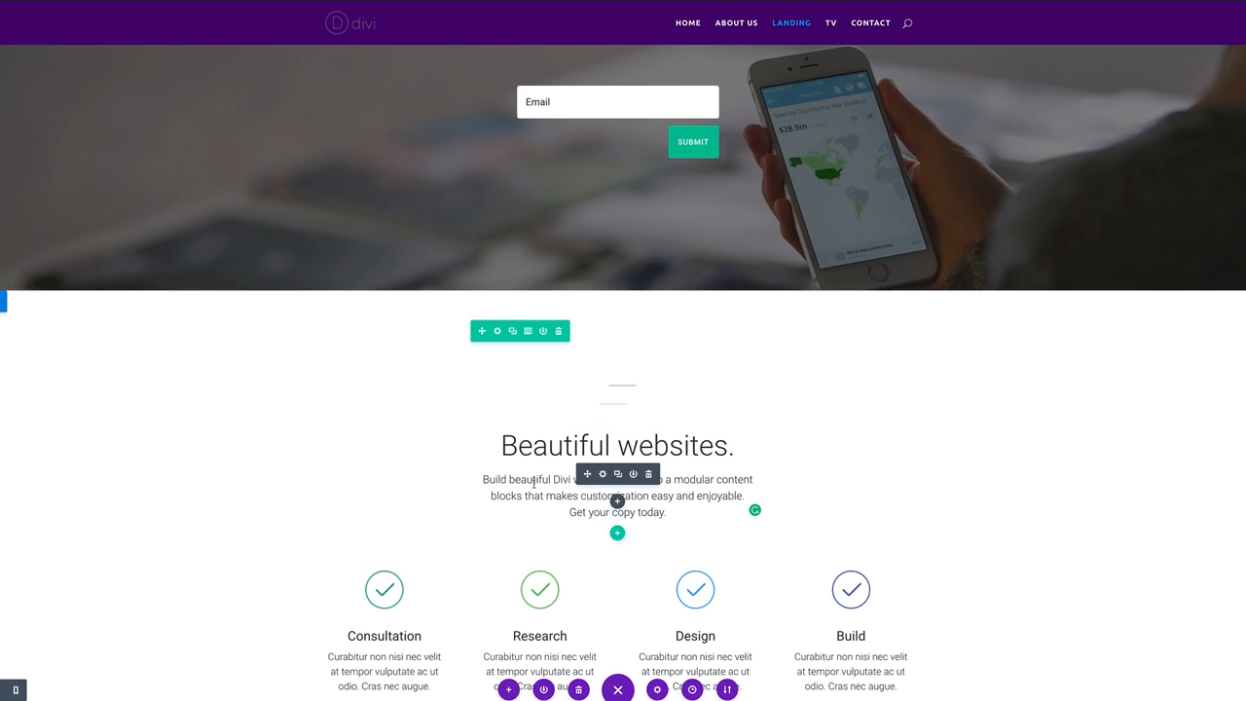
scroll(603, 443, "up", 3)
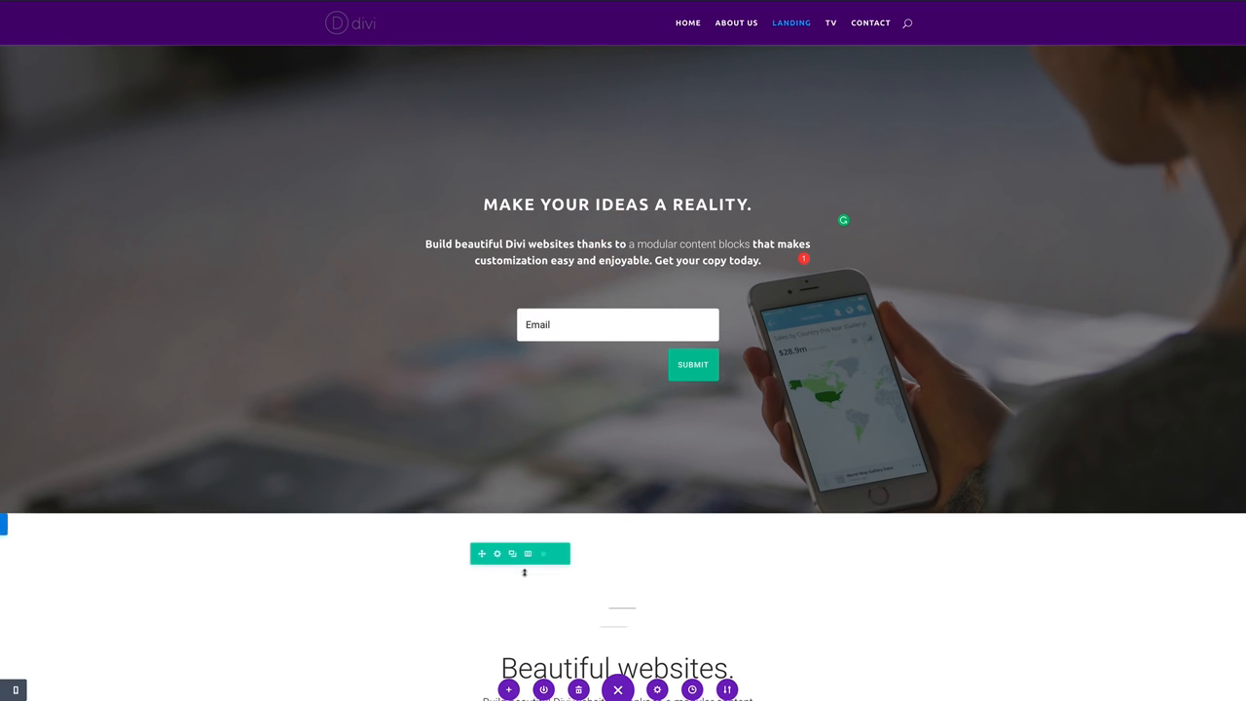
scroll(524, 572, "down", 3)
scroll(792, 642, "down", 3)
scroll(794, 653, "down", 10)
scroll(378, 439, "up", 8)
scroll(377, 442, "down", 4)
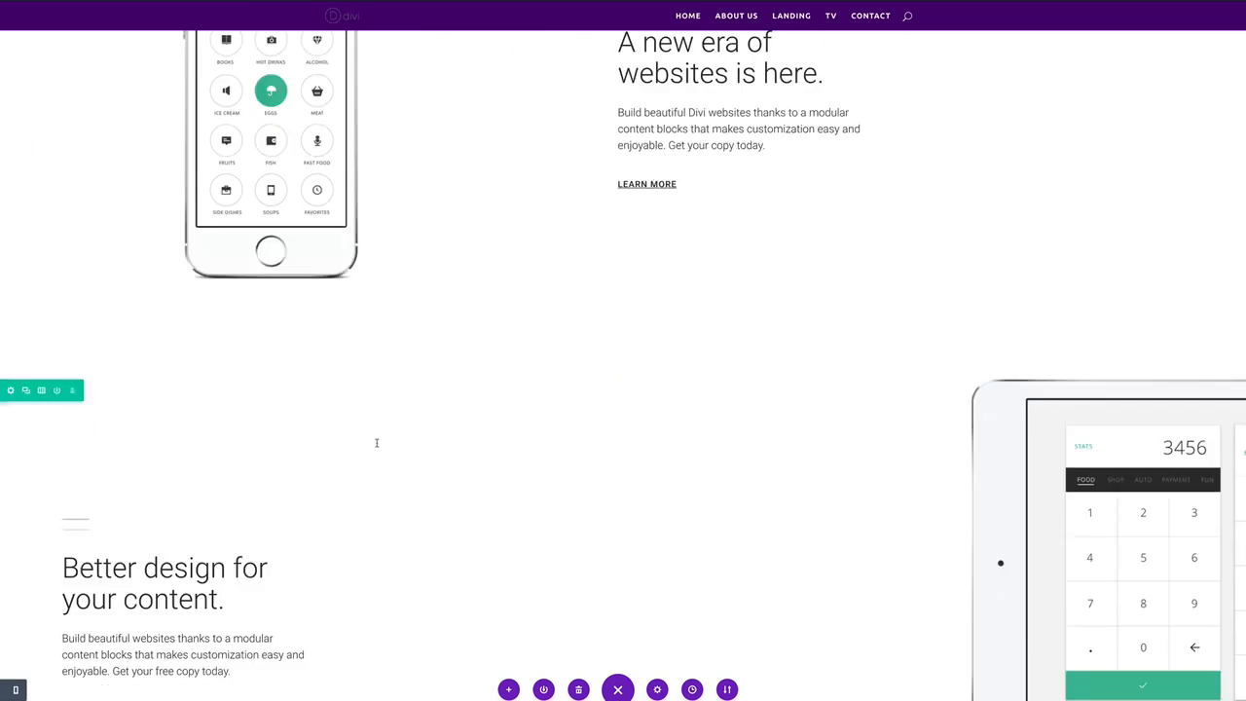
scroll(376, 441, "down", 4)
scroll(289, 417, "up", 12)
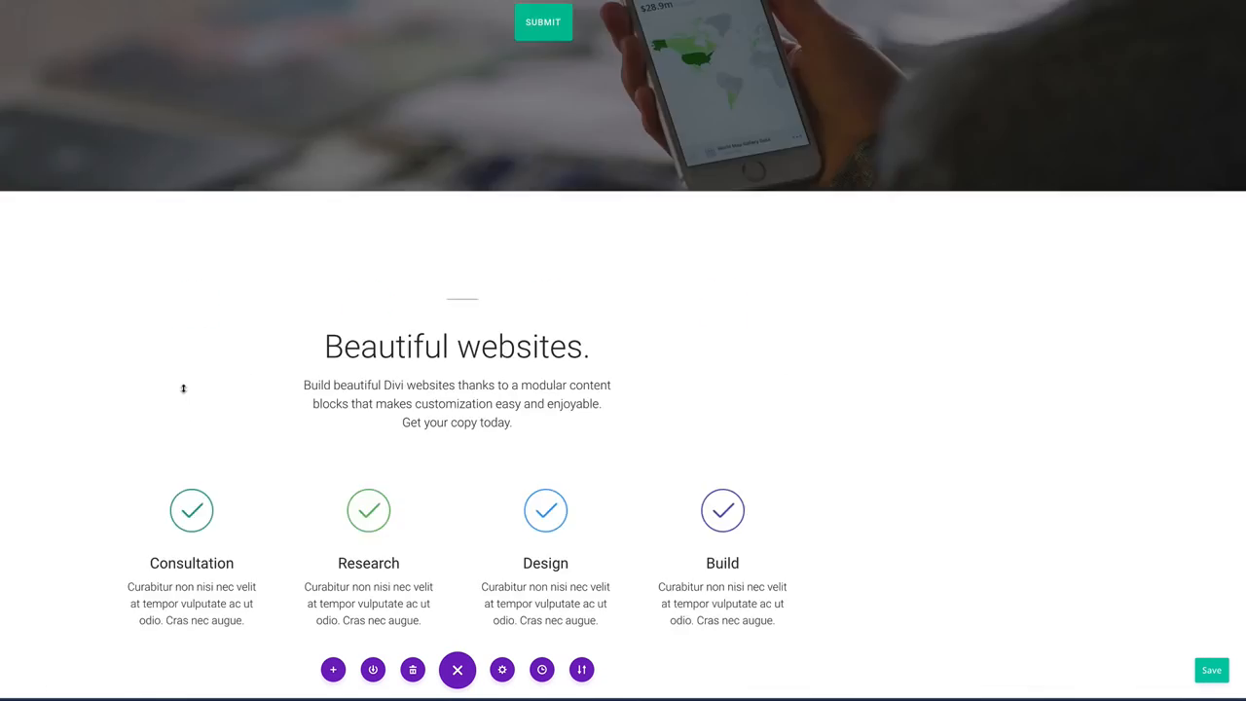
scroll(183, 388, "up", 3)
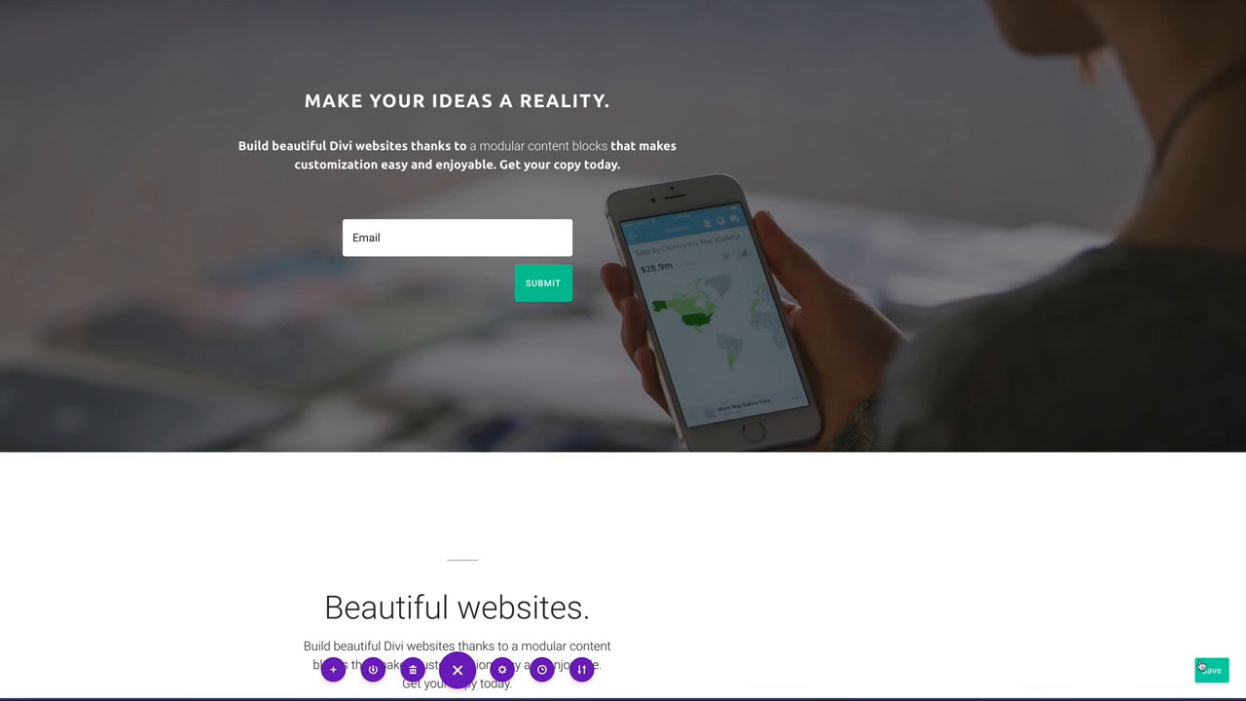
left_click(1212, 671)
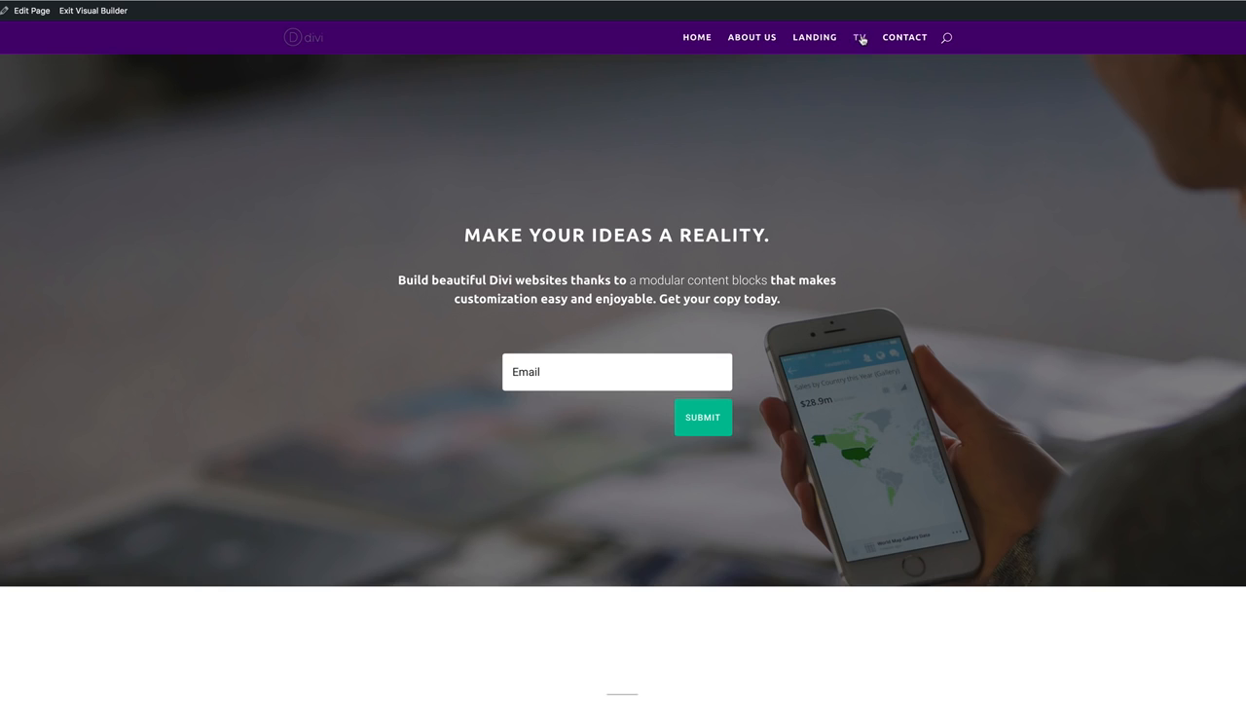
On the TV page in the Visual Builder, add a Video module in a one-column row.
left_click(861, 38)
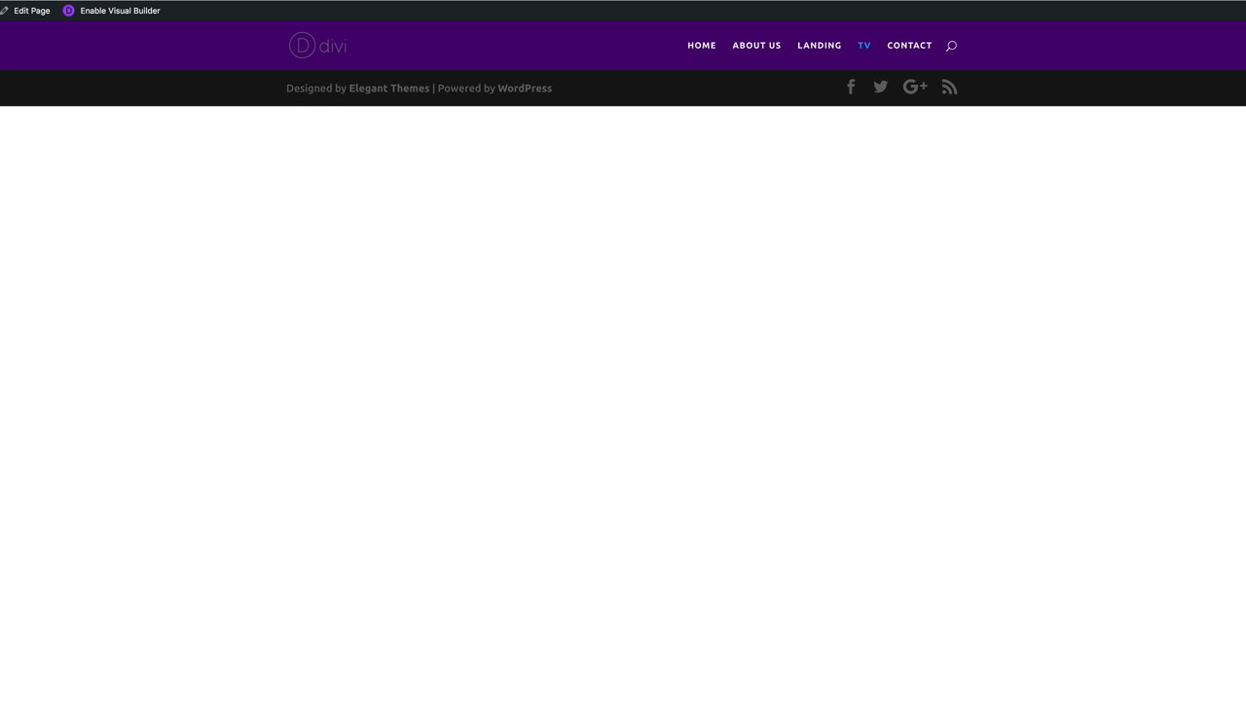
left_click(120, 11)
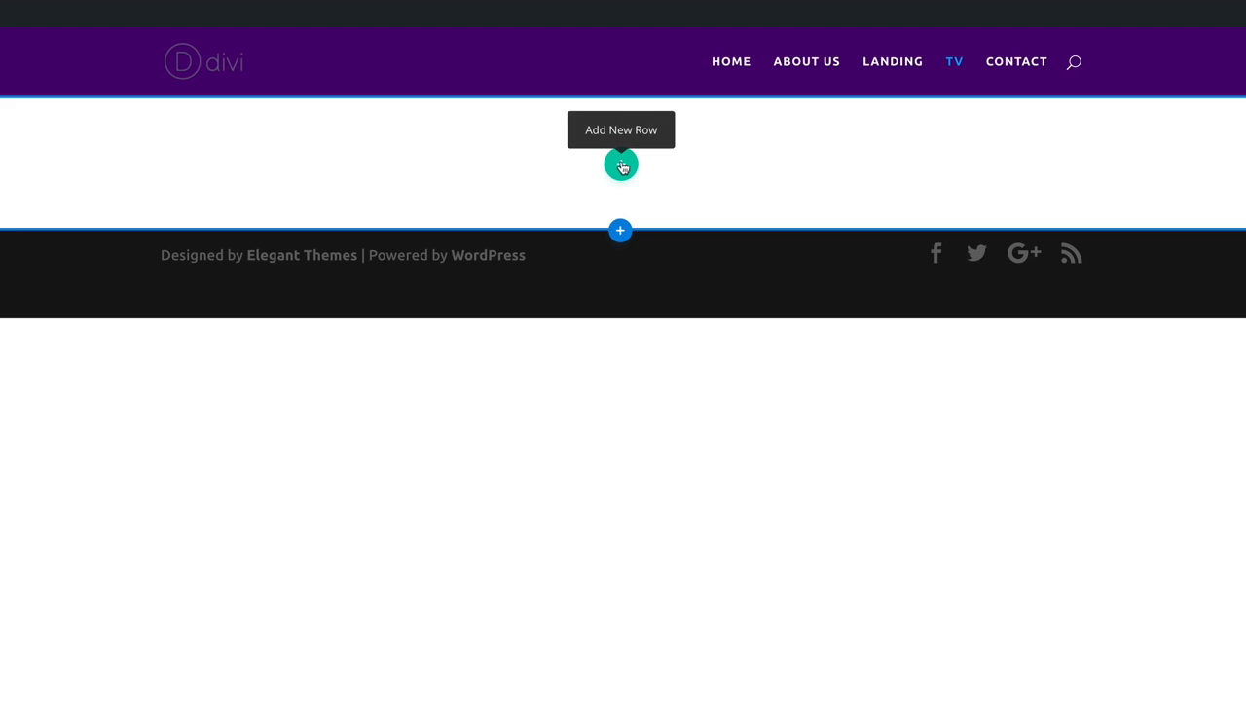
left_click(621, 165)
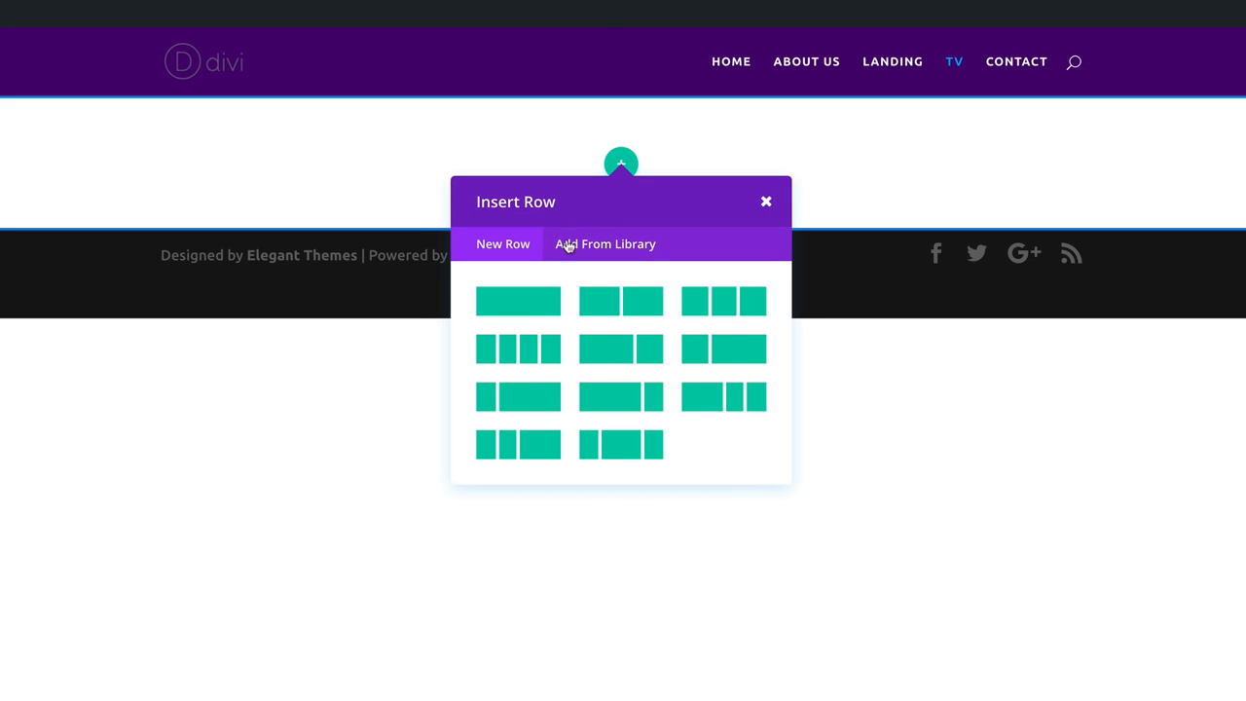
left_click(532, 305)
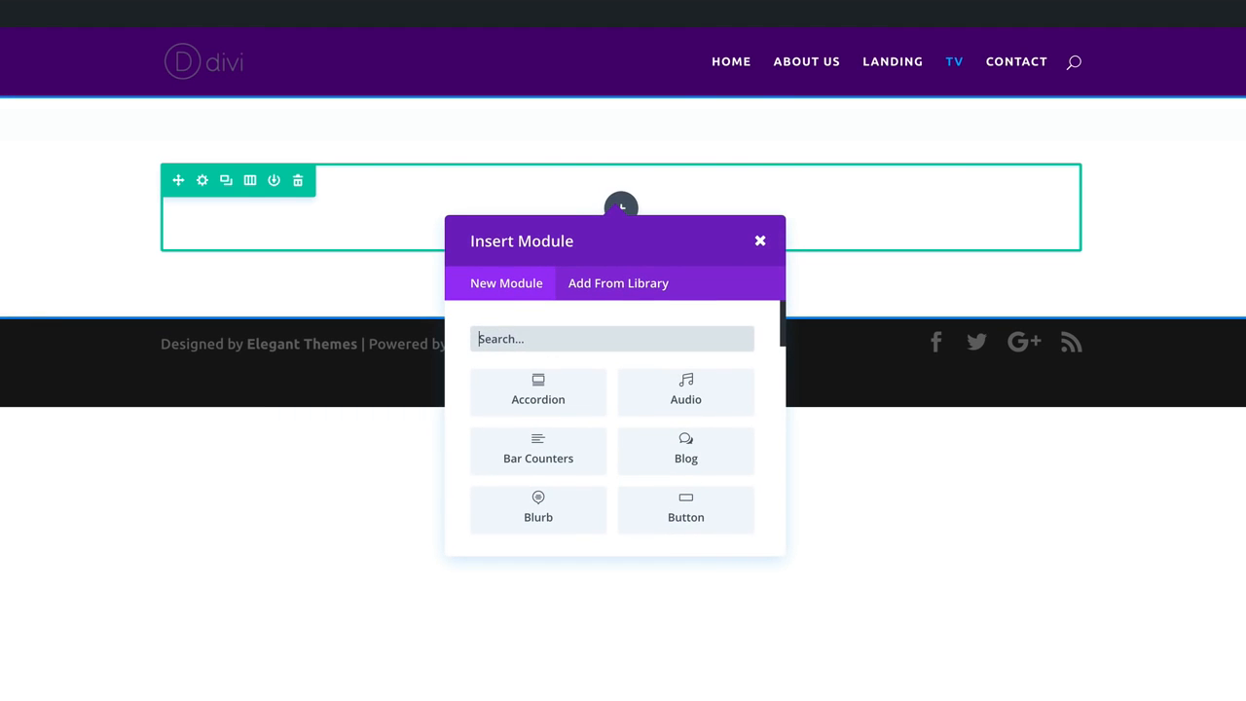
left_click(563, 338)
type("vi")
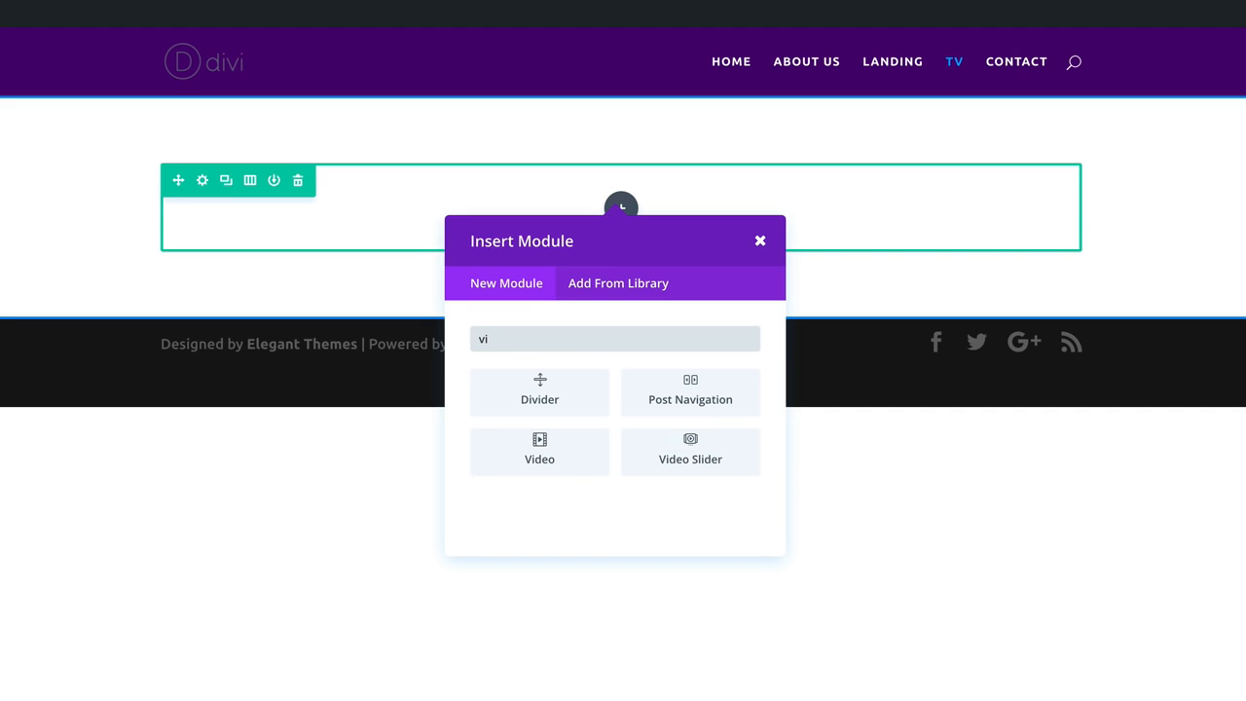
left_click(539, 443)
left_click_drag(365, 466, 429, 585)
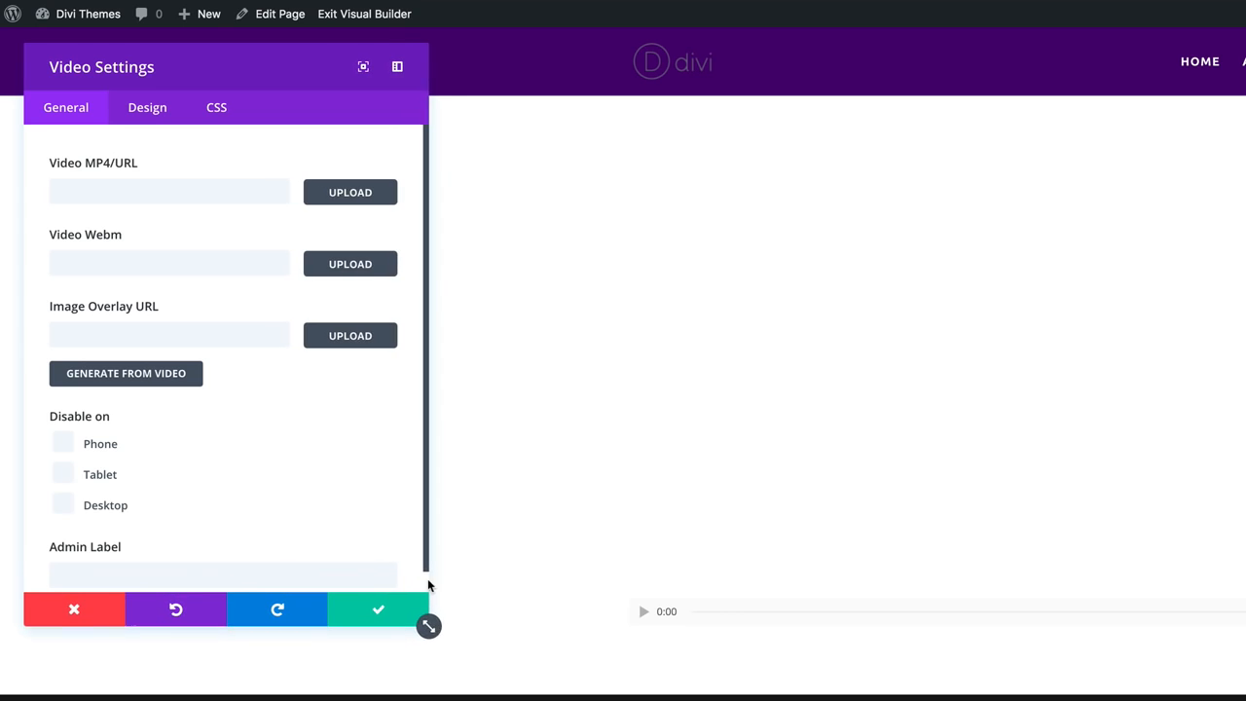
Paste the first YouTube link from the notes as the video URL, generate its overlay image, and save.
left_click(242, 192)
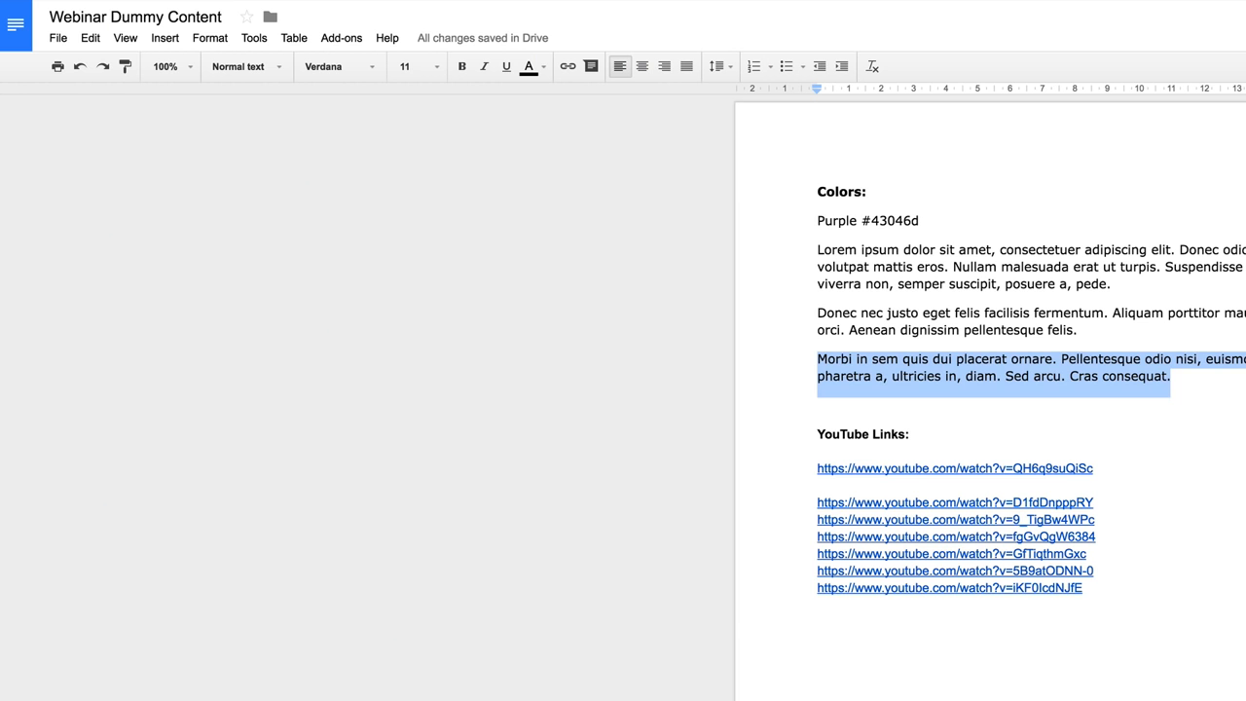
left_click_drag(1107, 467, 788, 472)
key("ctrl+c")
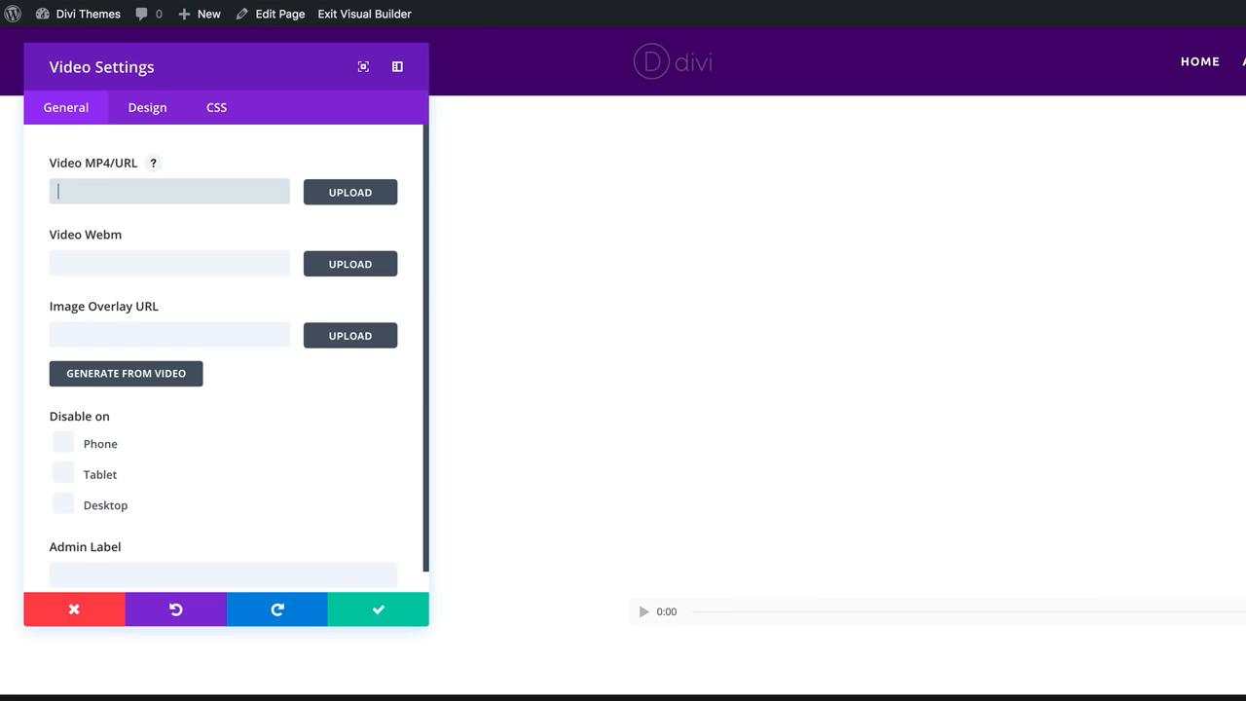
left_click(256, 190)
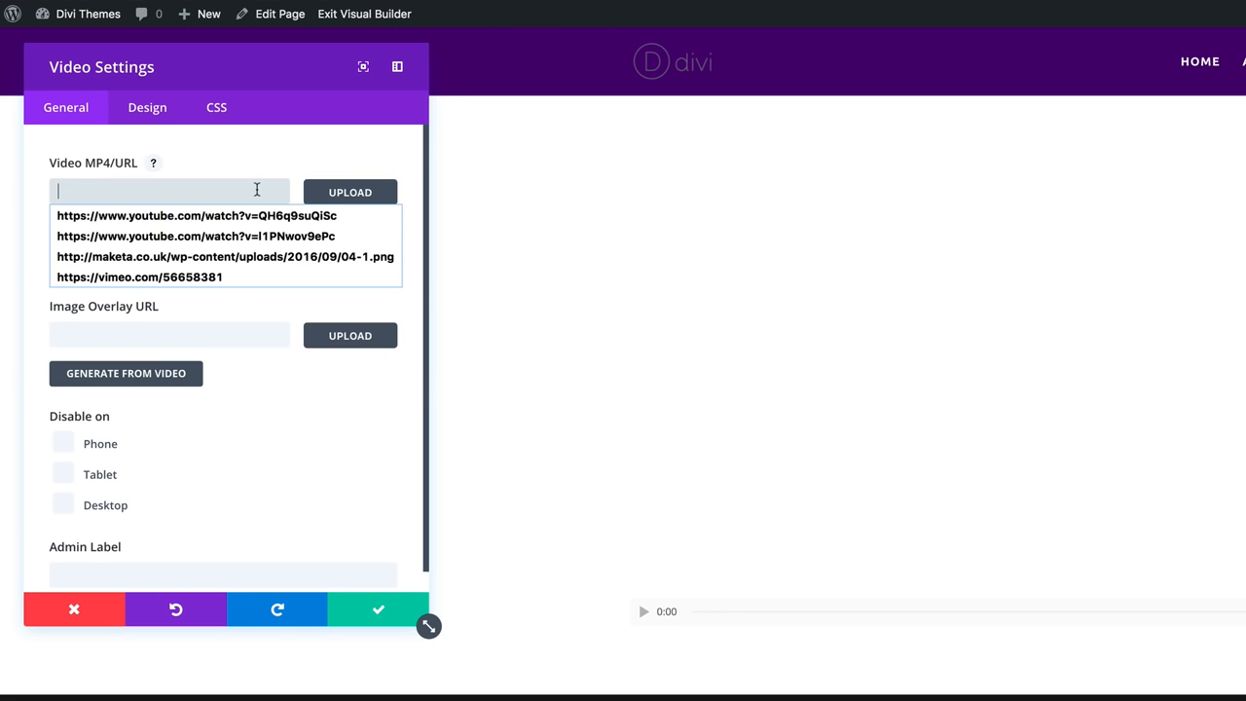
key("ctrl+v")
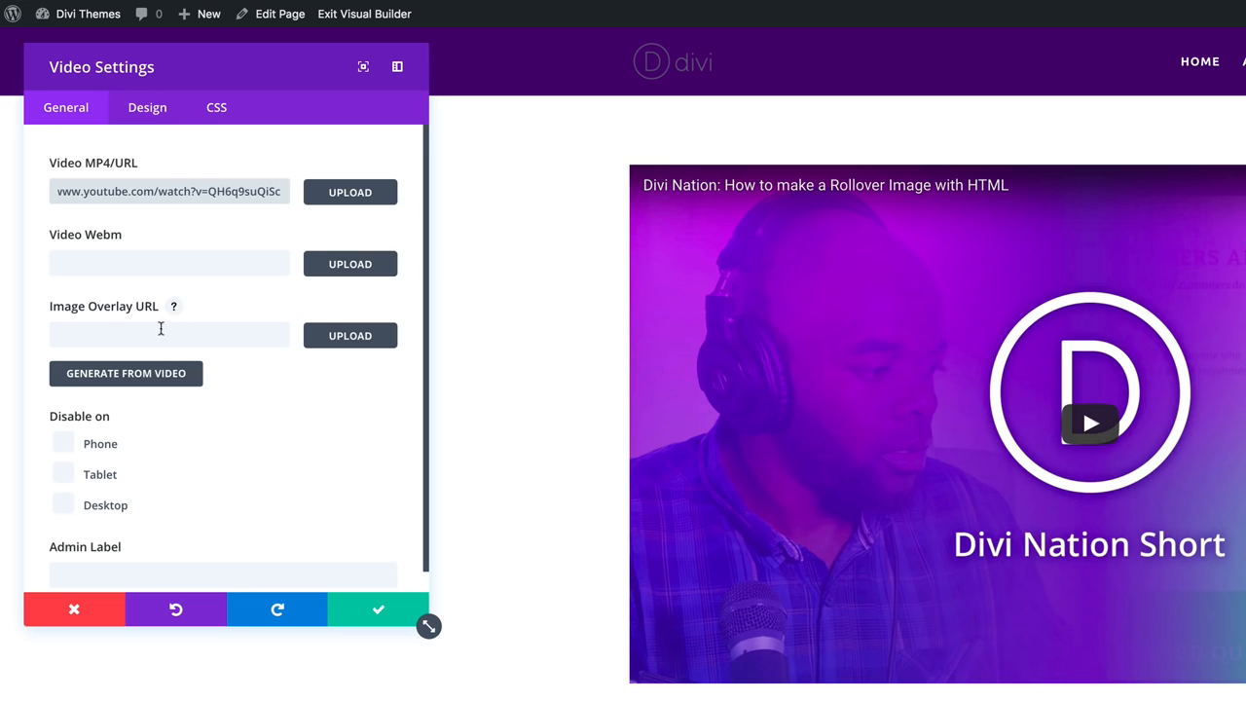
left_click(151, 374)
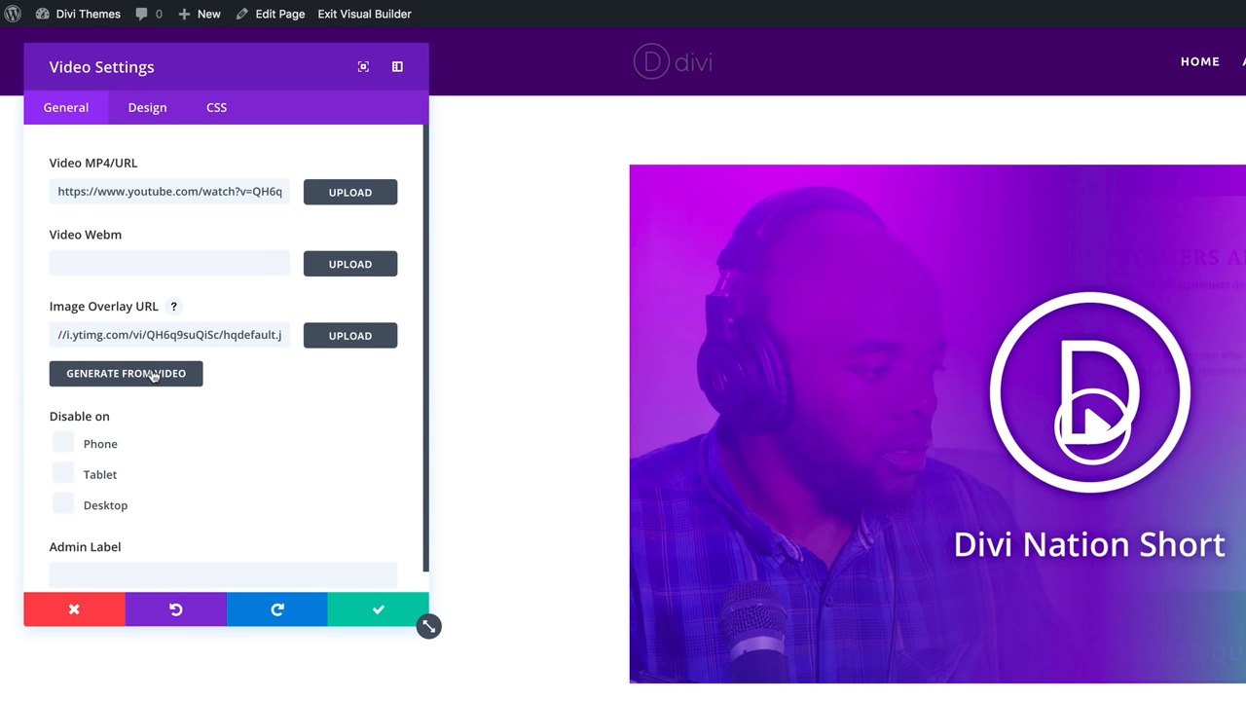
left_click(379, 612)
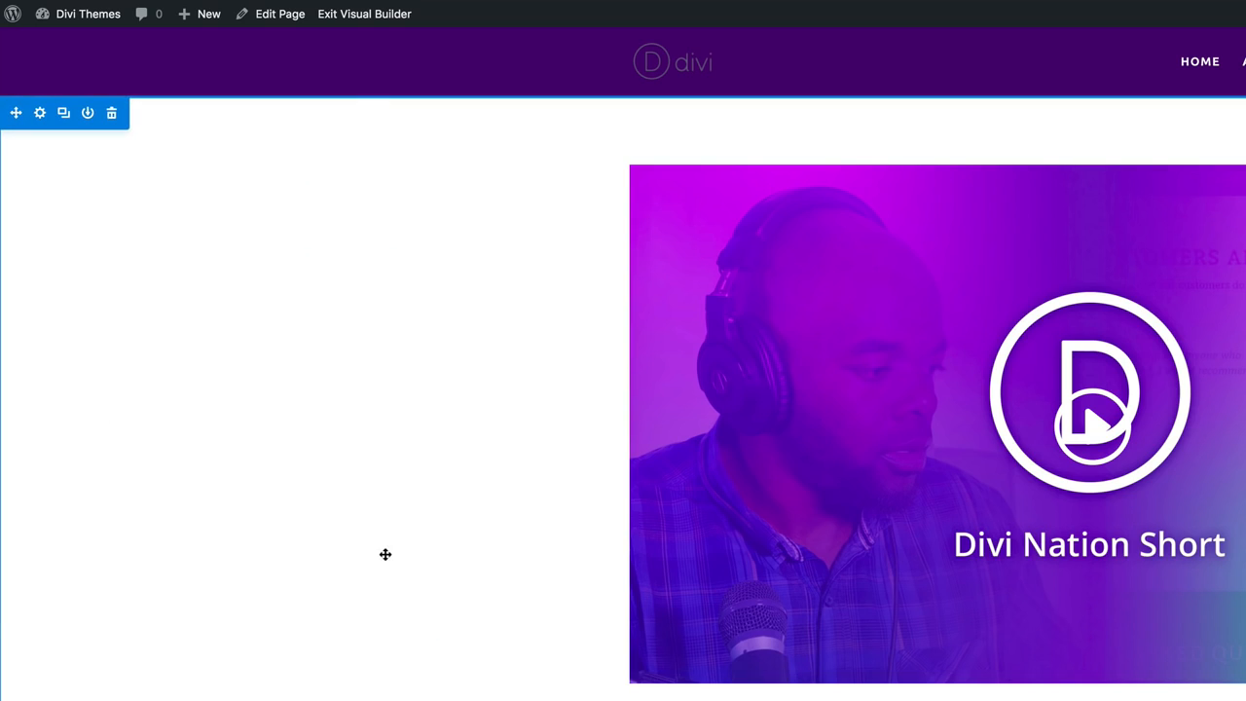
Set the video section's background colour to black #000000 and save.
left_click(39, 114)
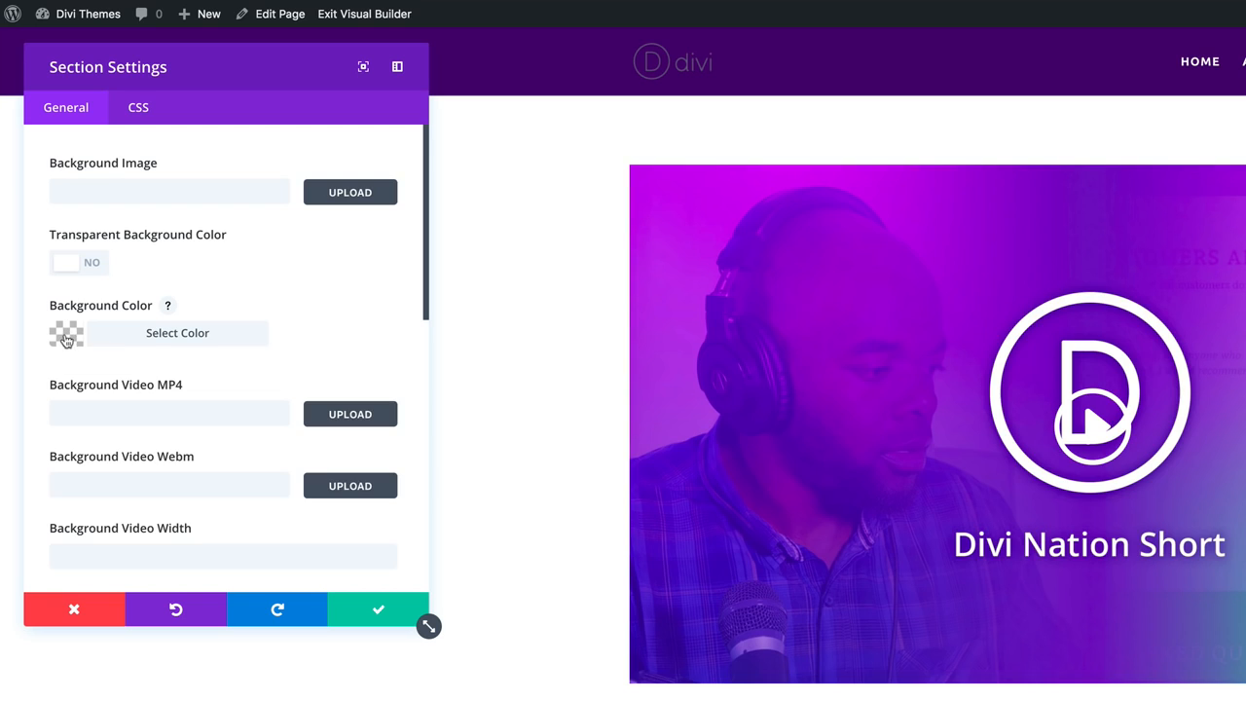
left_click(66, 335)
left_click(68, 569)
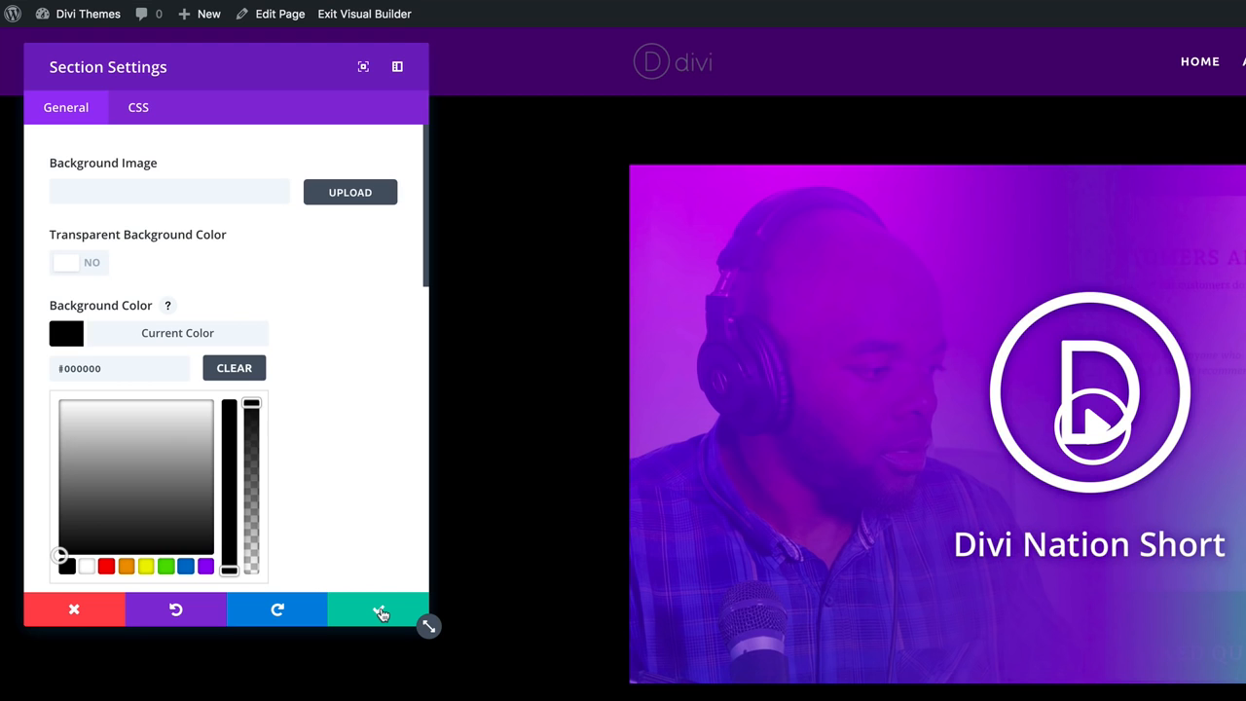
left_click(380, 612)
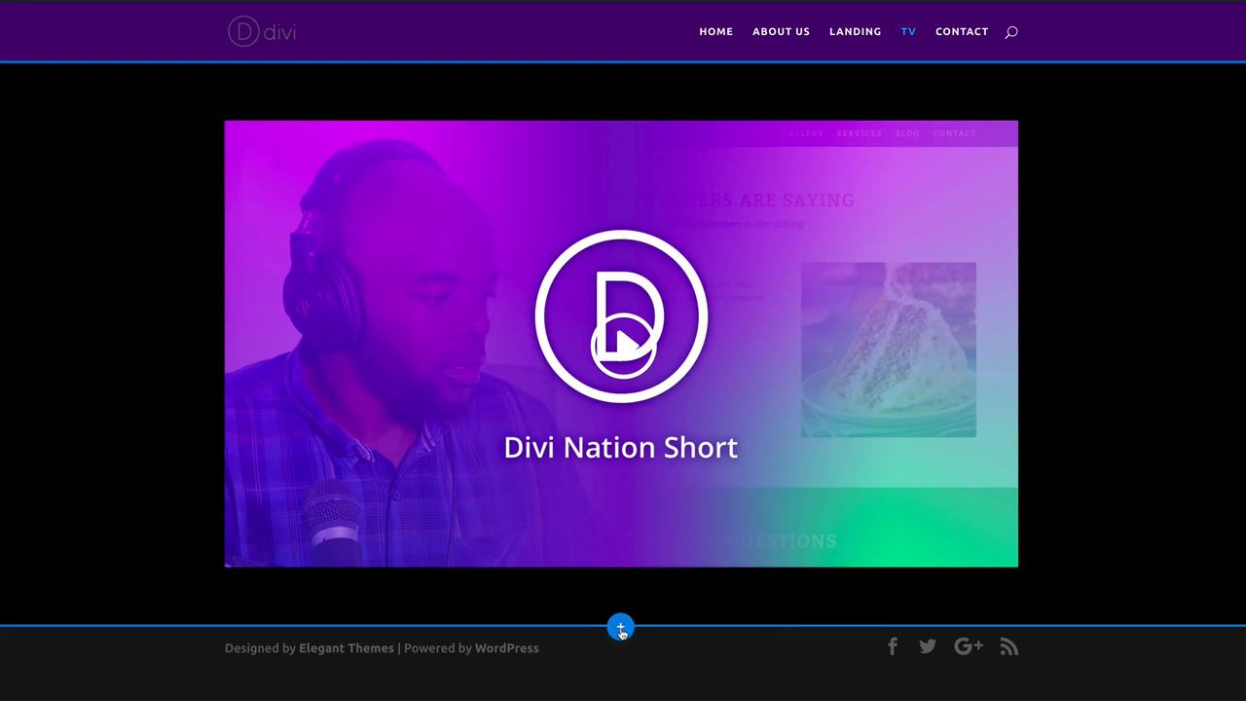
Insert a regular section with a three-column row and add a Video module to its first column.
left_click(796, 675)
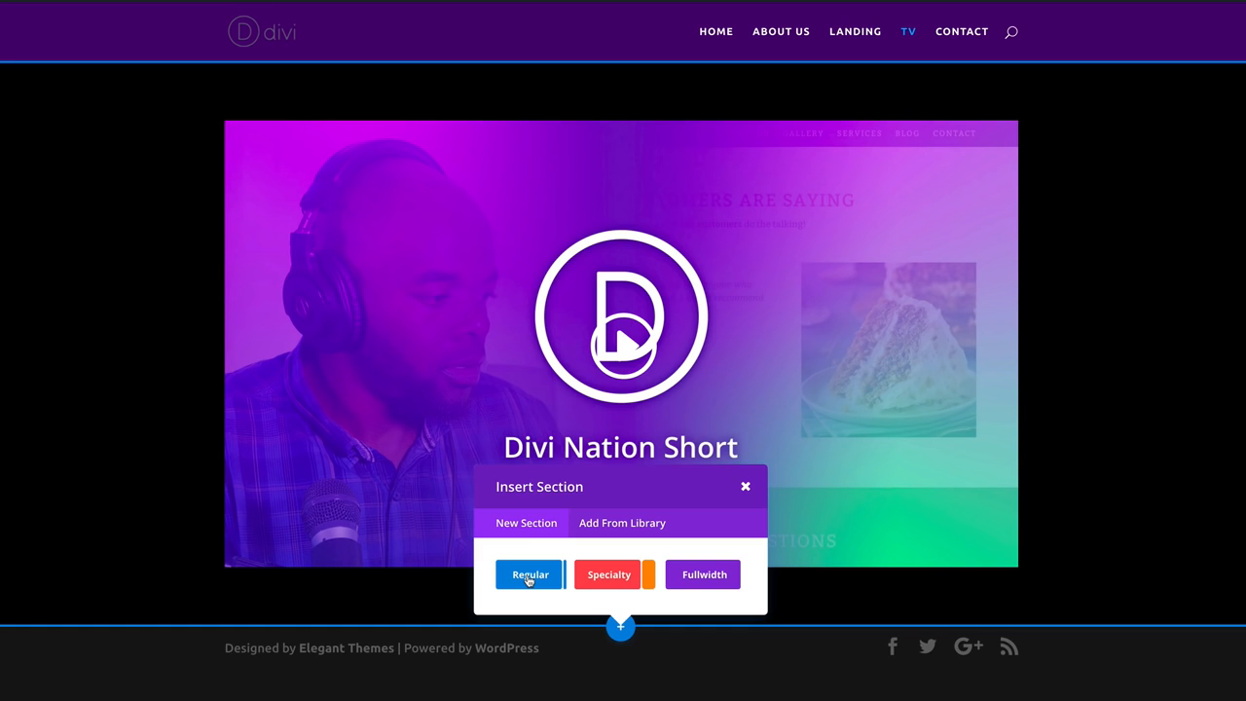
left_click(530, 576)
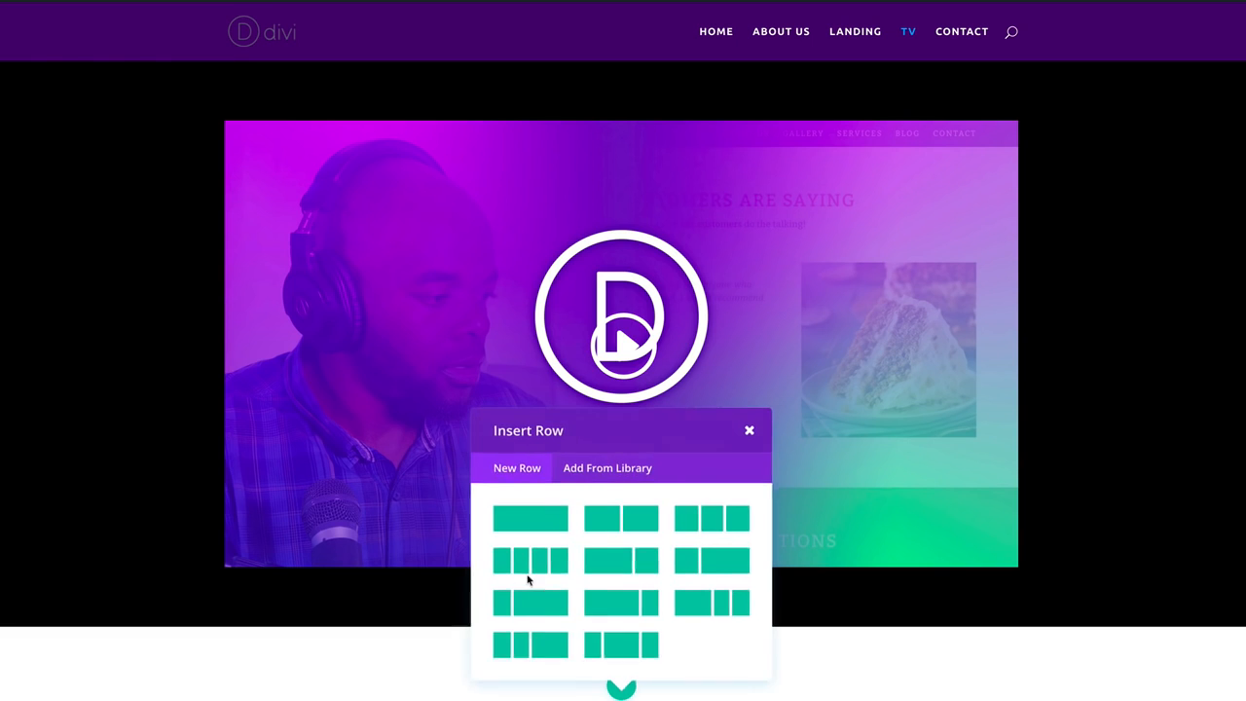
left_click(709, 525)
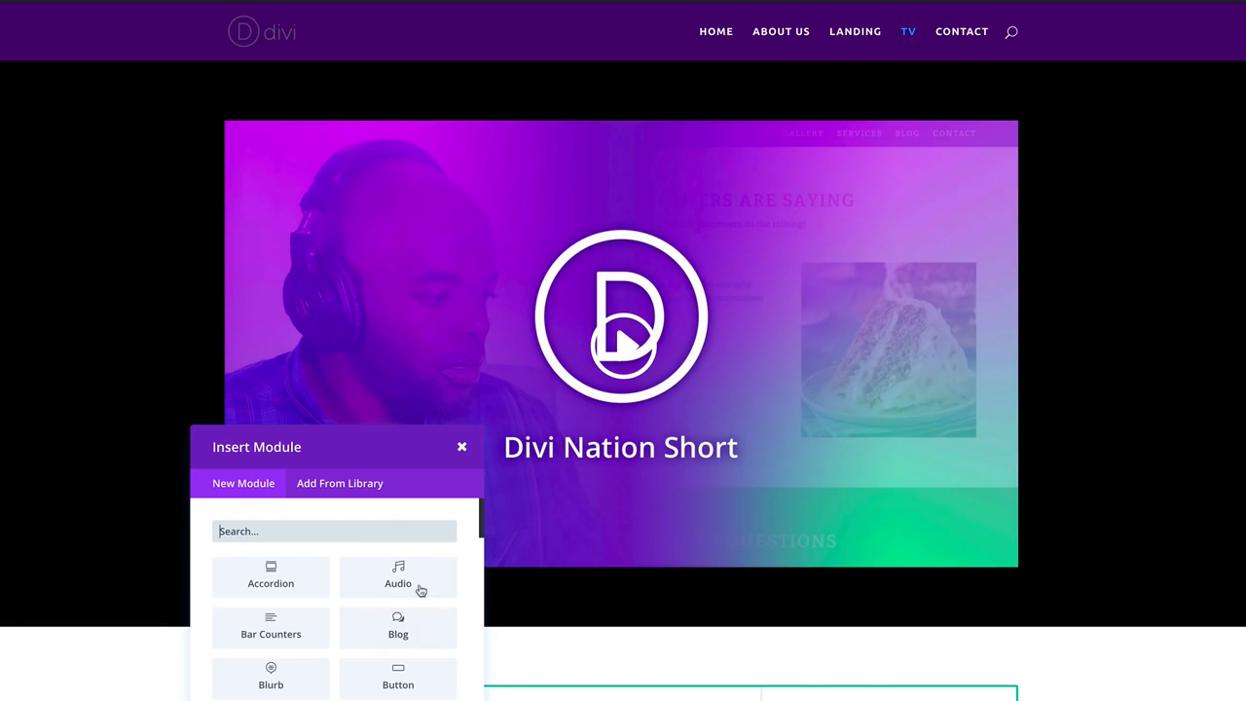
scroll(464, 448, "down", 3)
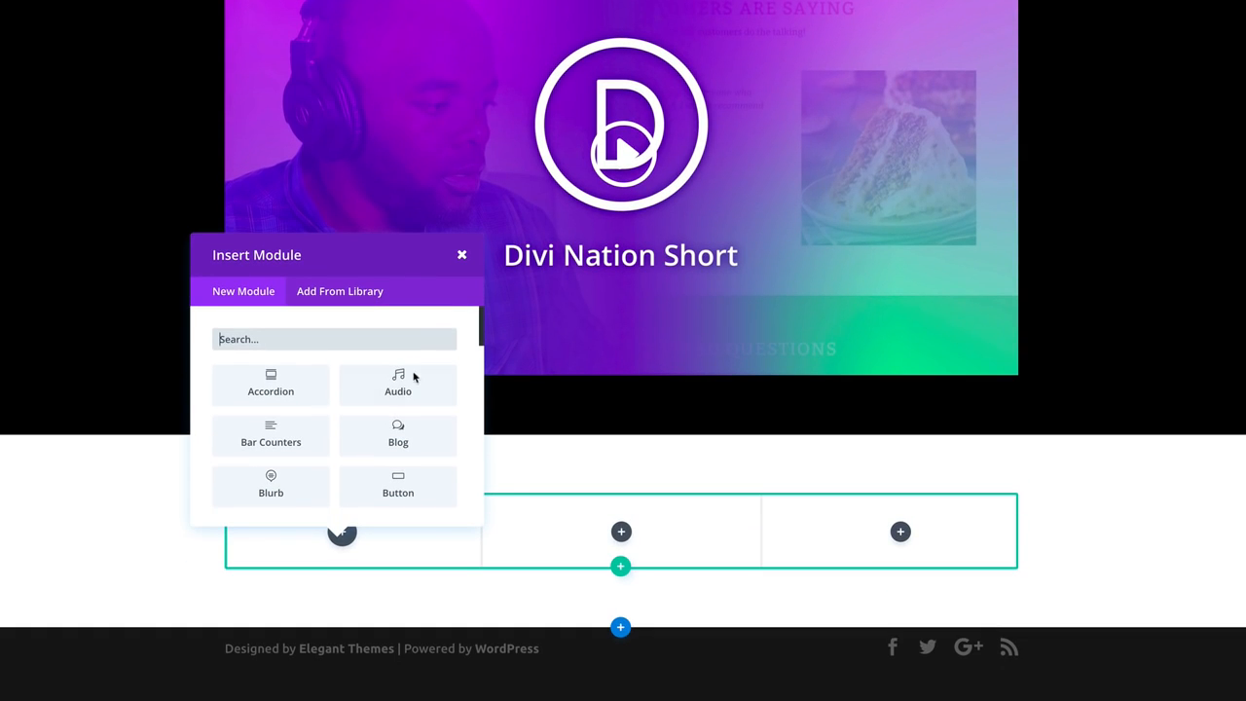
scroll(306, 457, "down", 10)
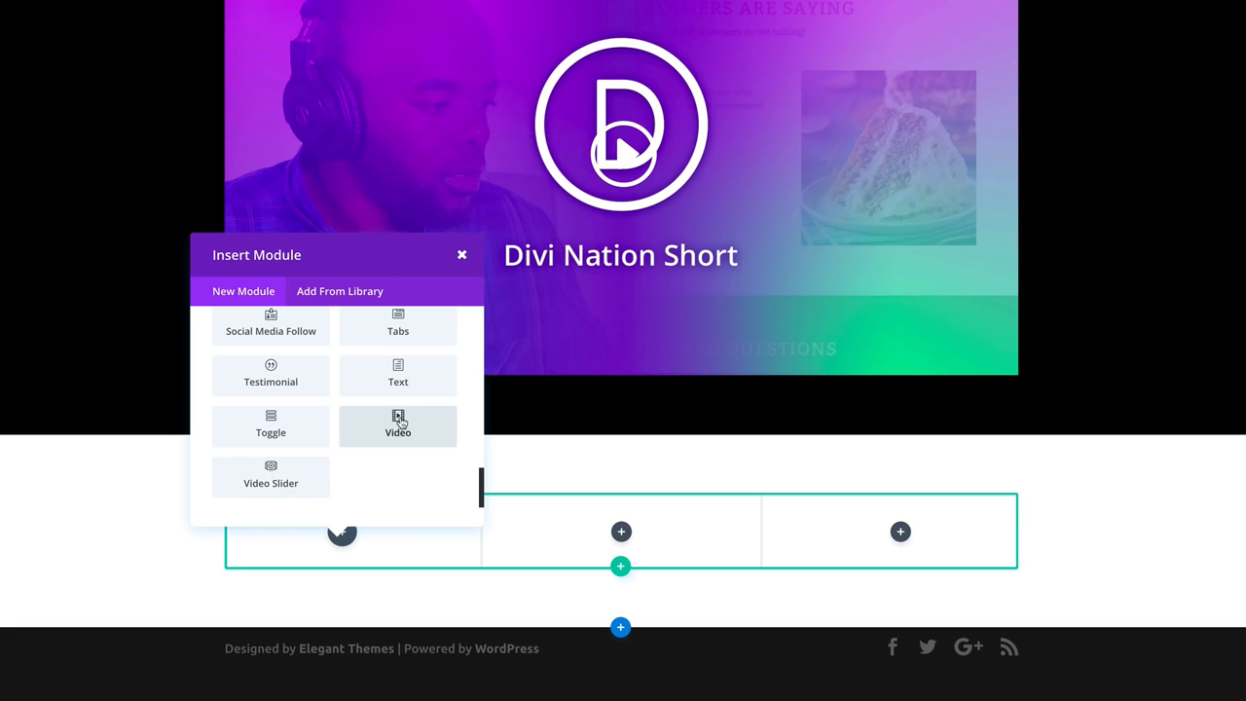
left_click(398, 423)
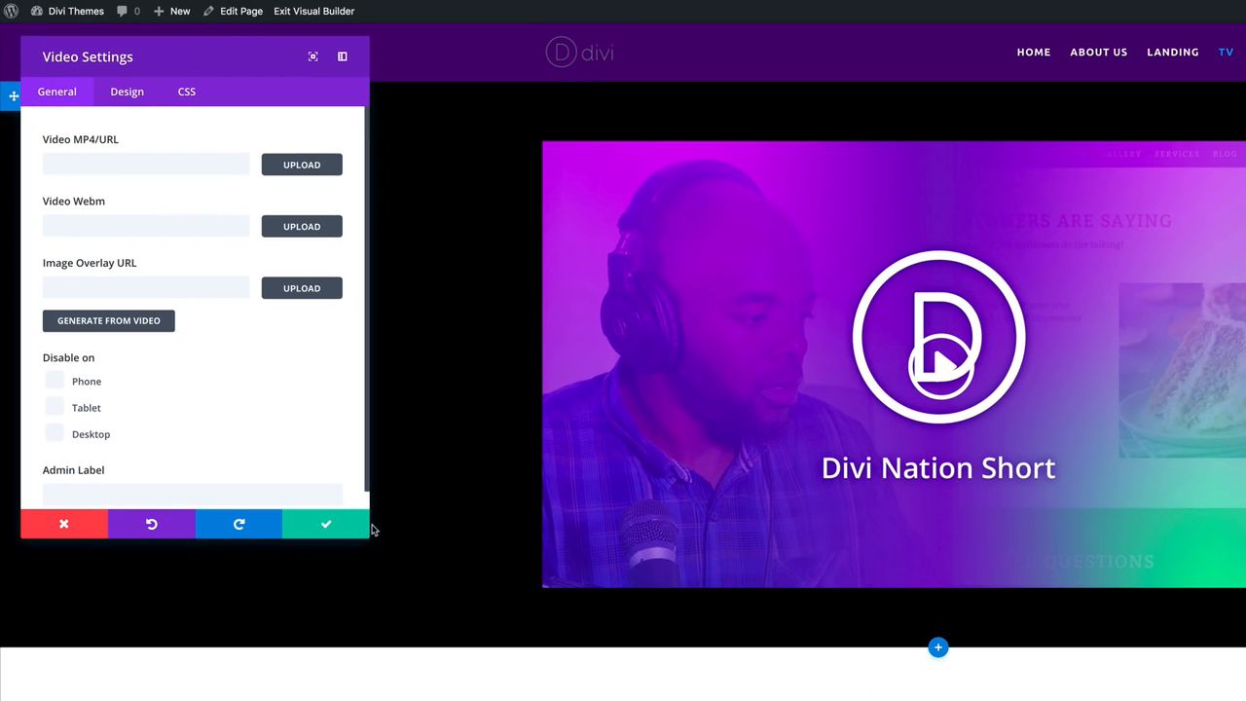
Paste the D1fdDnpppRY YouTube link as the video URL, generate its overlay image, and save.
left_click_drag(368, 536, 376, 697)
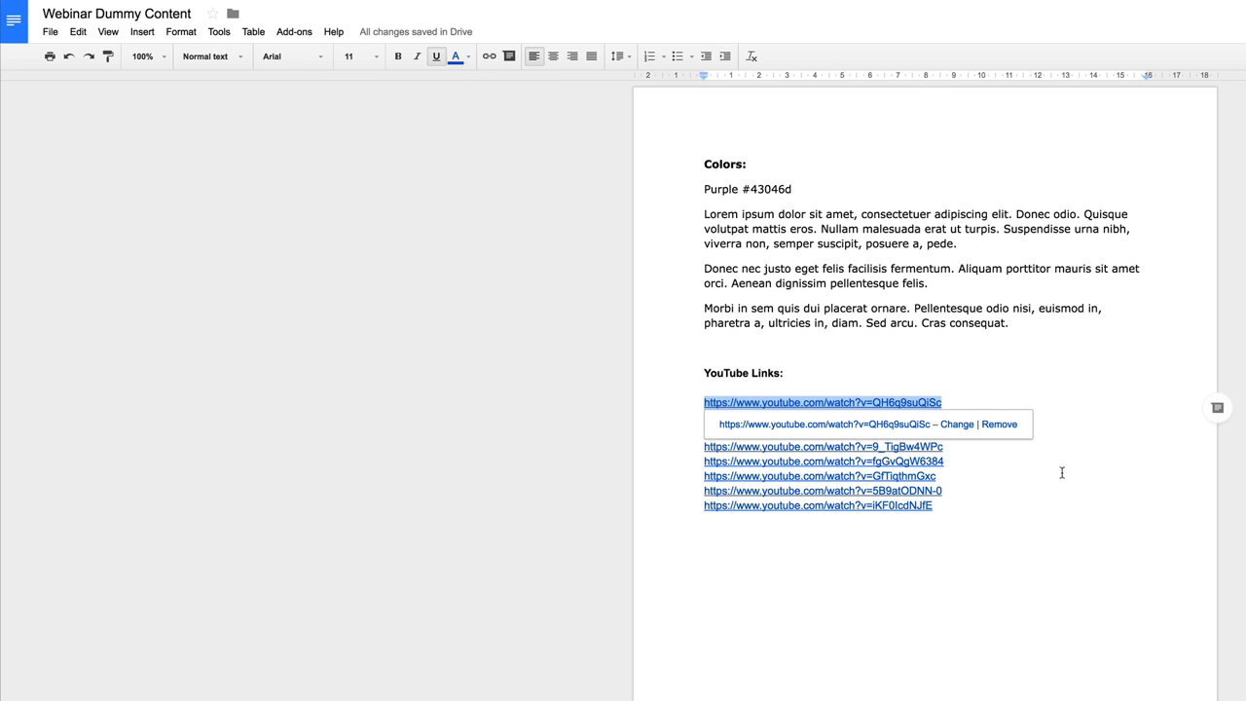
left_click_drag(947, 431, 677, 429)
key("ctrl+c")
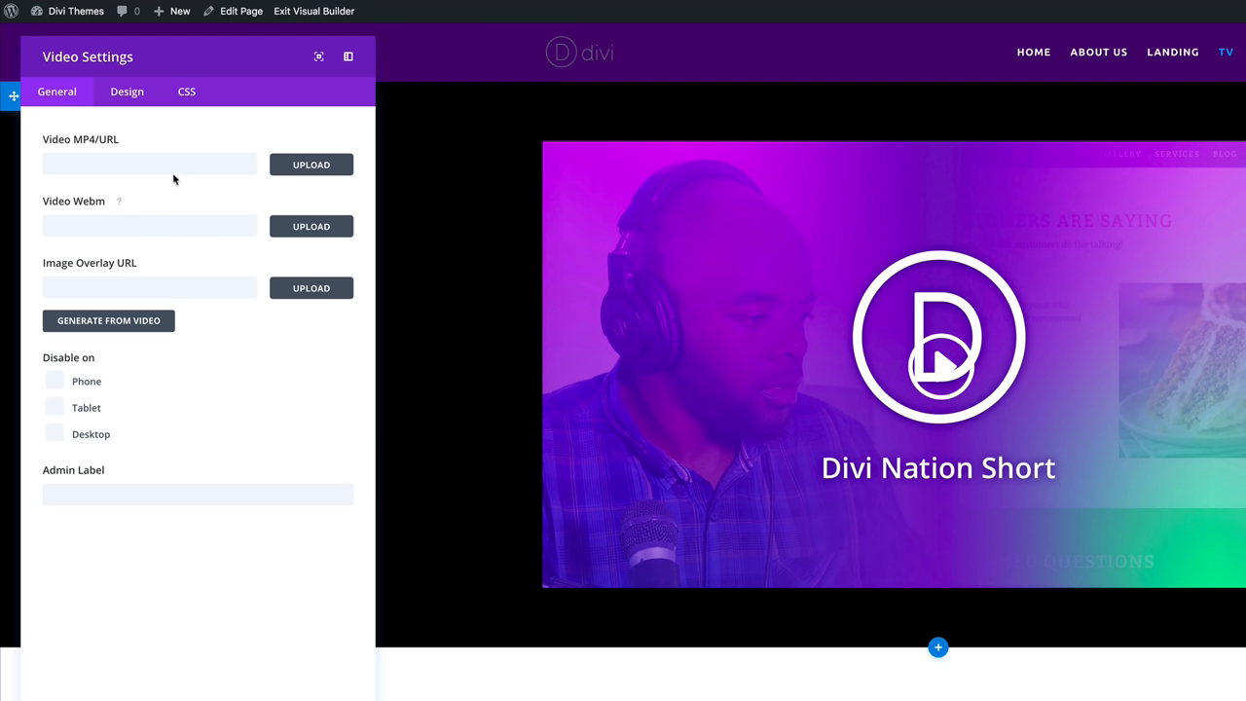
left_click(170, 162)
key("ctrl+v")
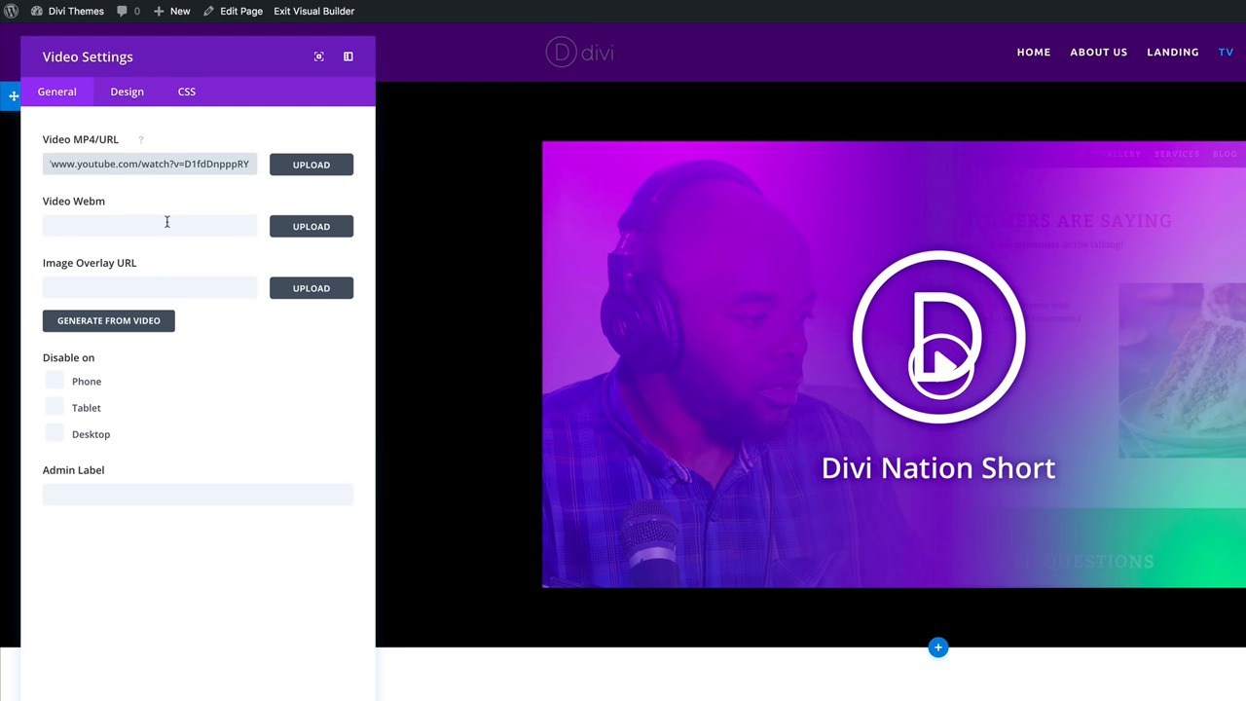
left_click(151, 323)
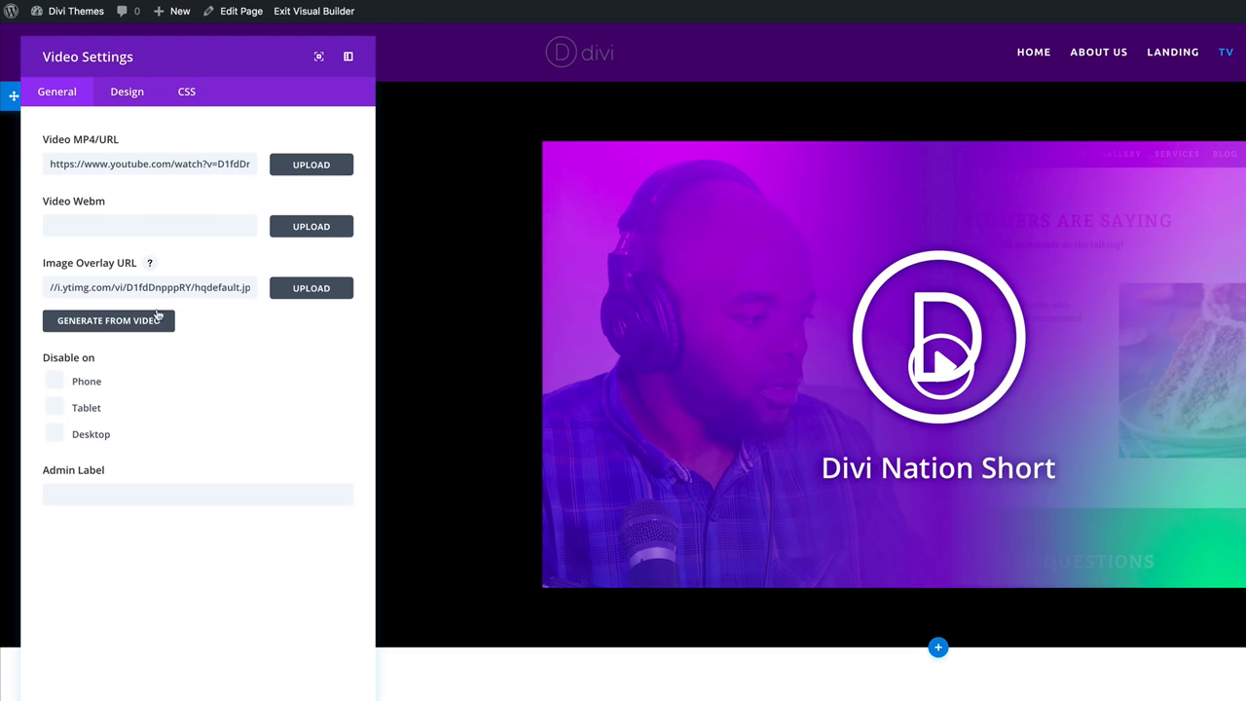
key("Return")
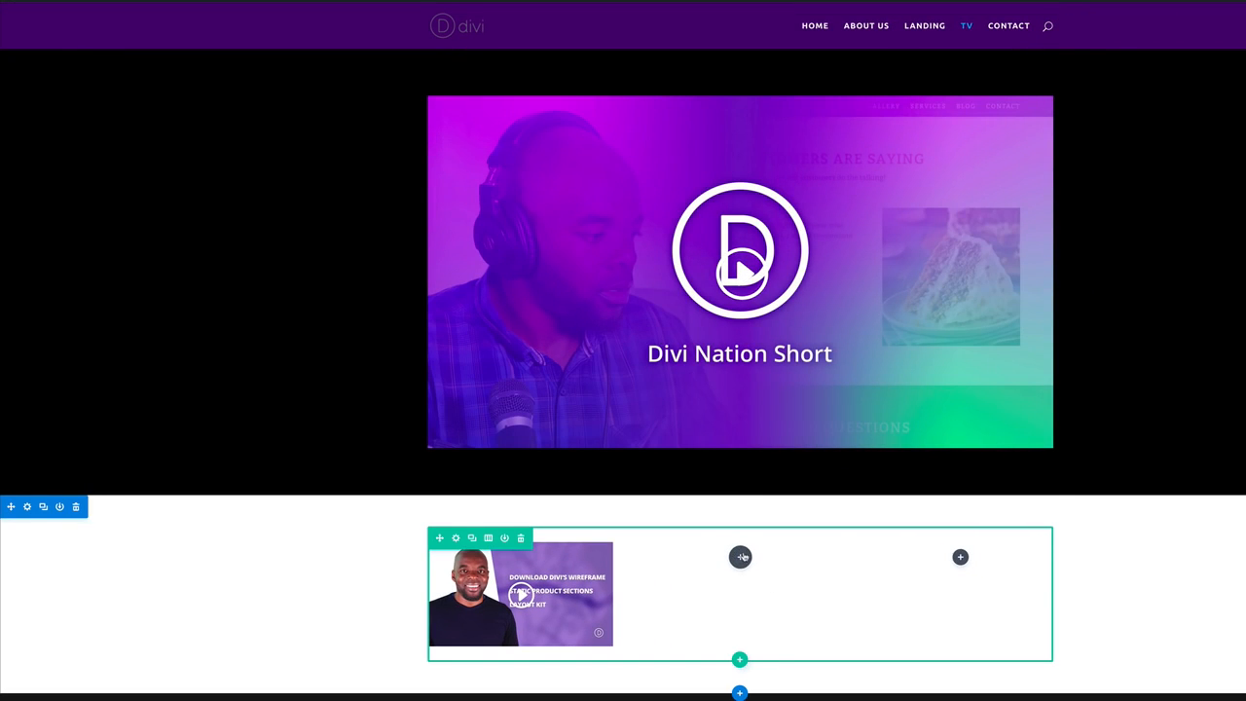
Duplicate the video module and switch the copy to YouTube video 9_TigBw4WPc with a generated thumbnail.
left_click(472, 538)
mouse_move(436, 674)
left_mouse_down()
mouse_move(495, 661)
mouse_move(457, 684)
left_mouse_up()
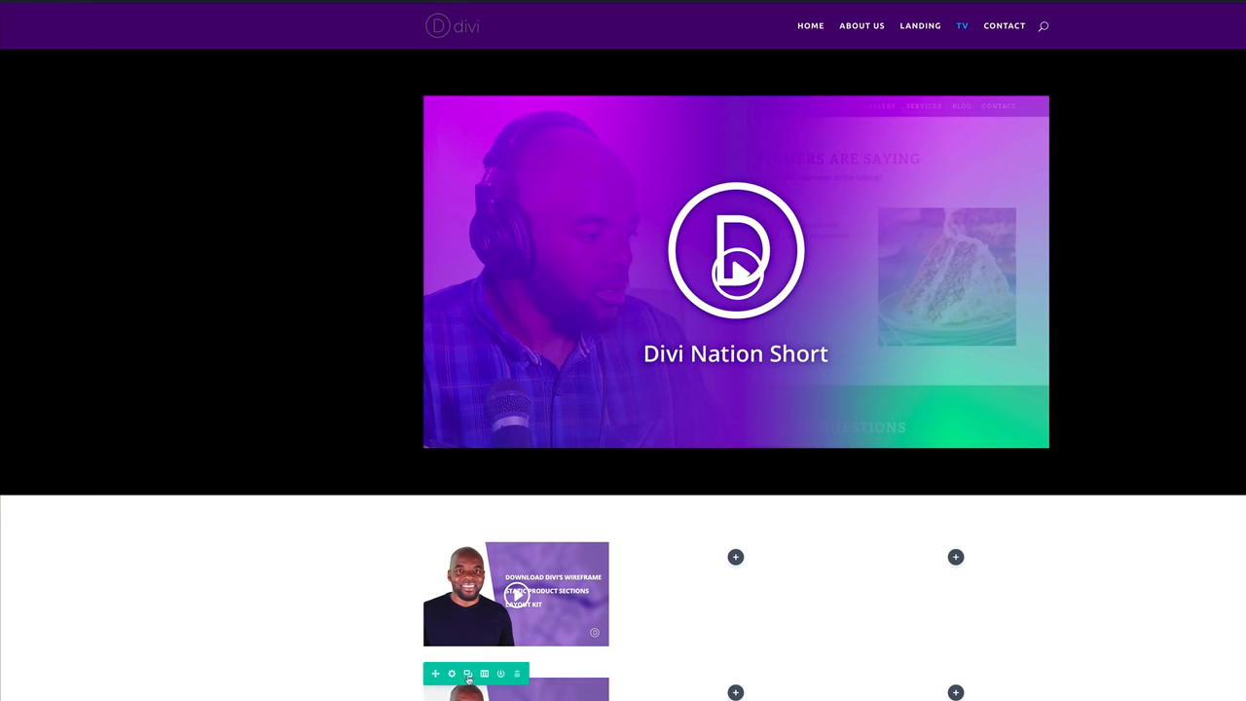
left_click(519, 673)
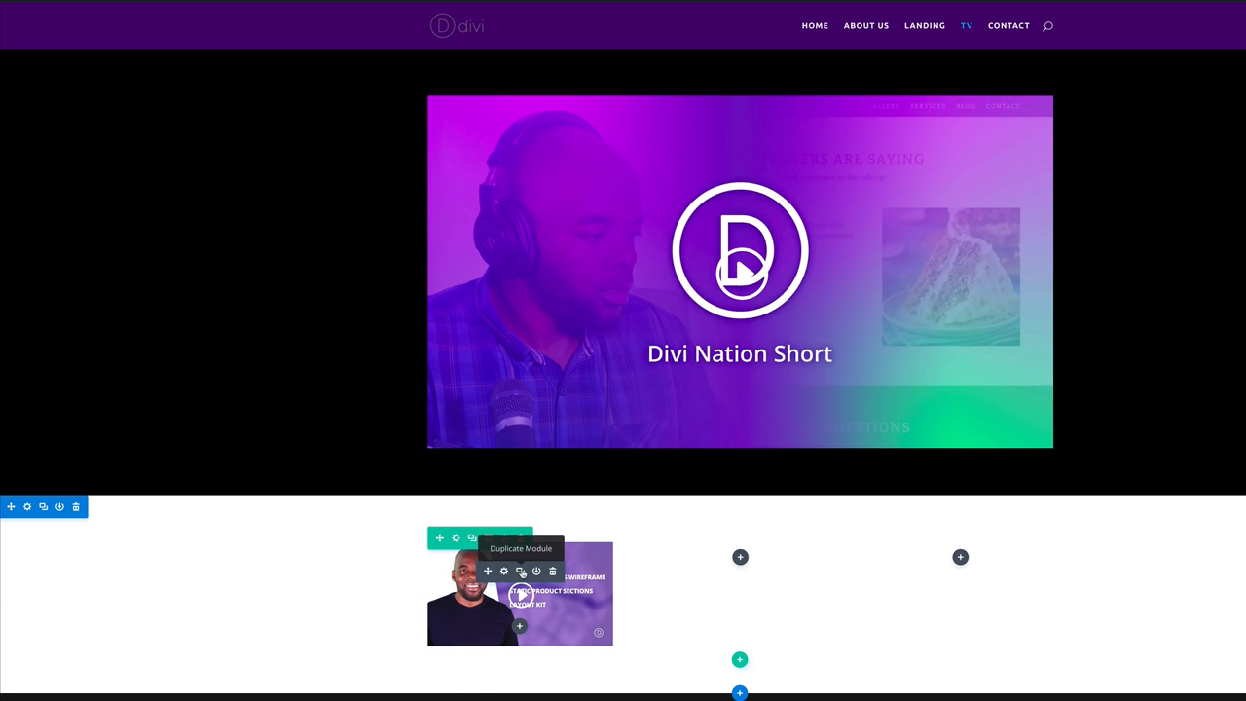
left_click(520, 571)
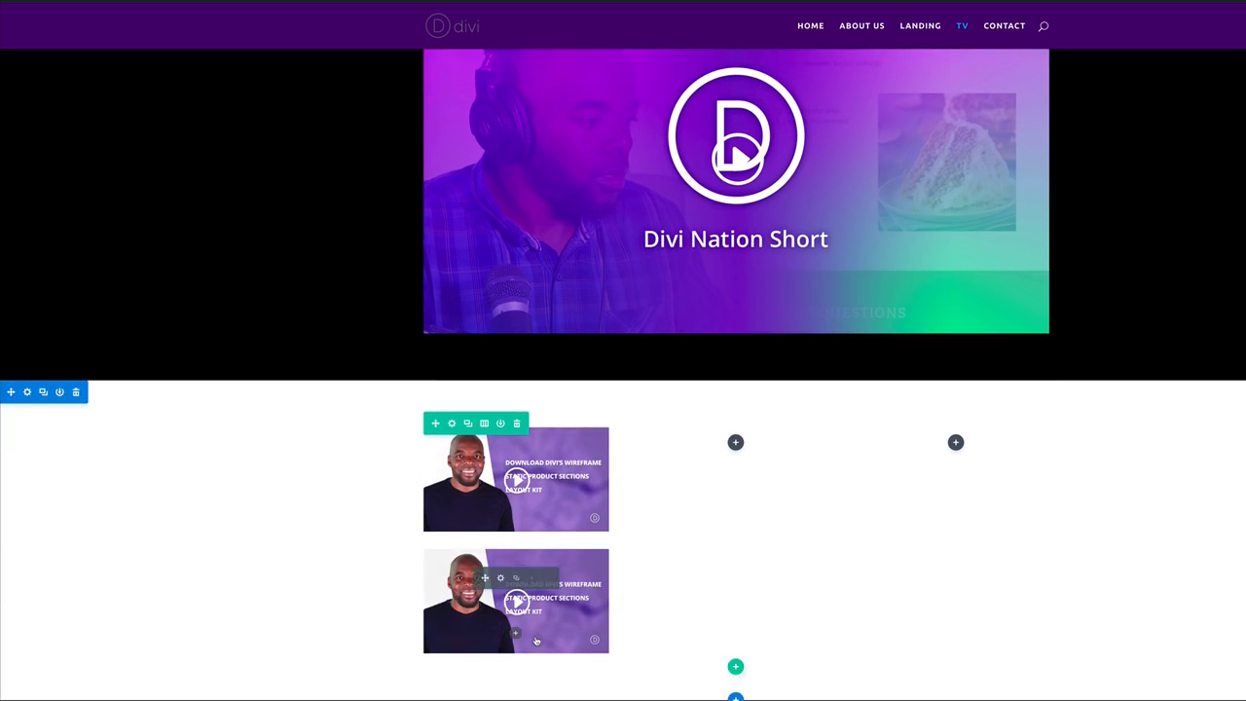
scroll(516, 604, "down", 2)
left_click(500, 578)
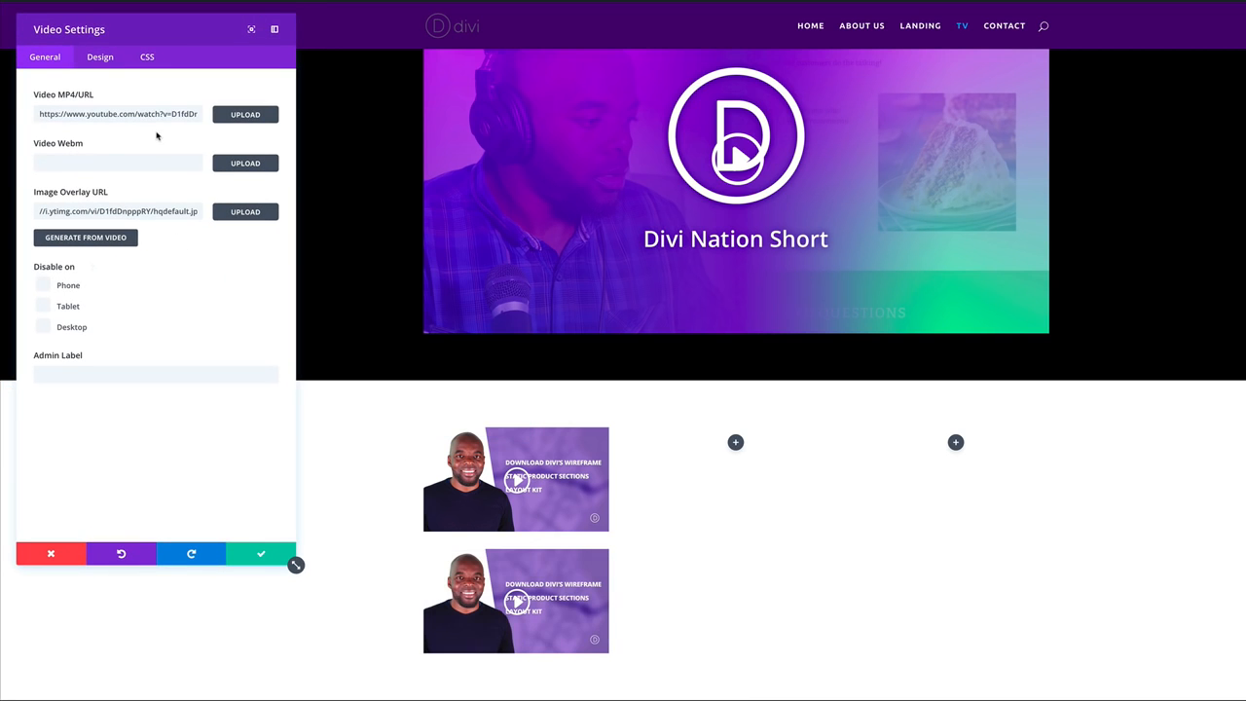
triple_click(155, 114)
type("https://www.youtube.com/watch?v=9_TigBw4WPc")
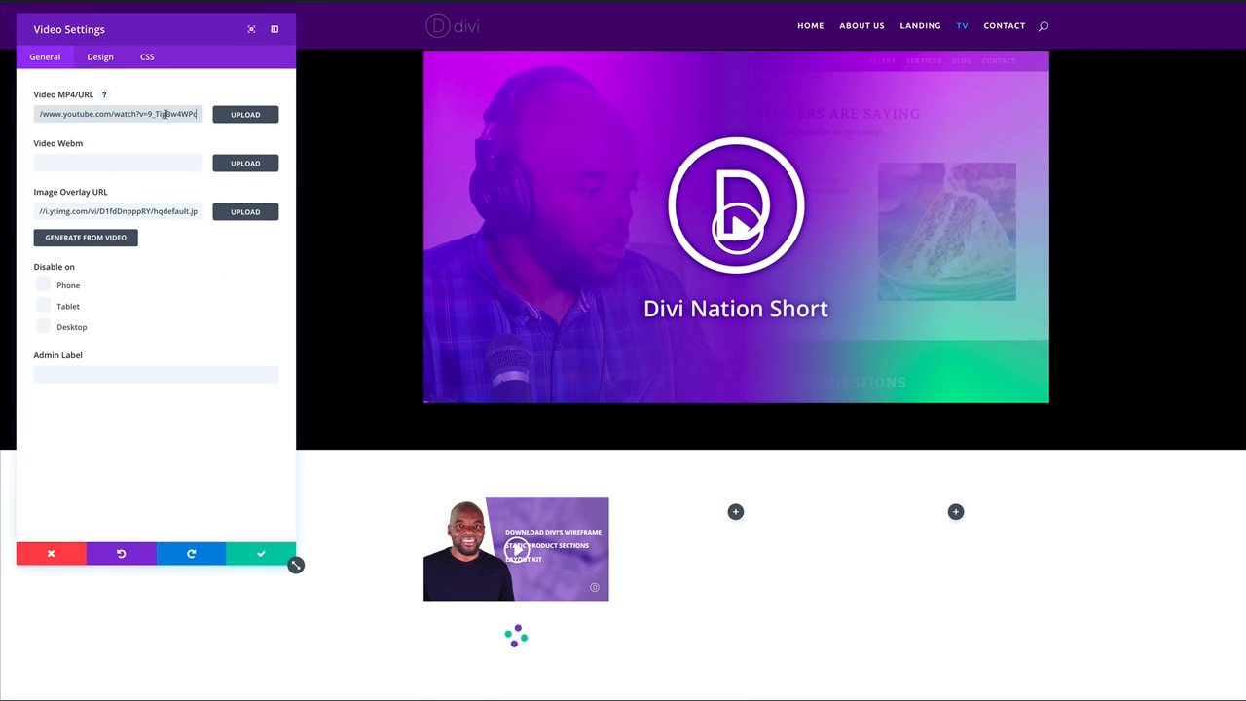
left_click(101, 239)
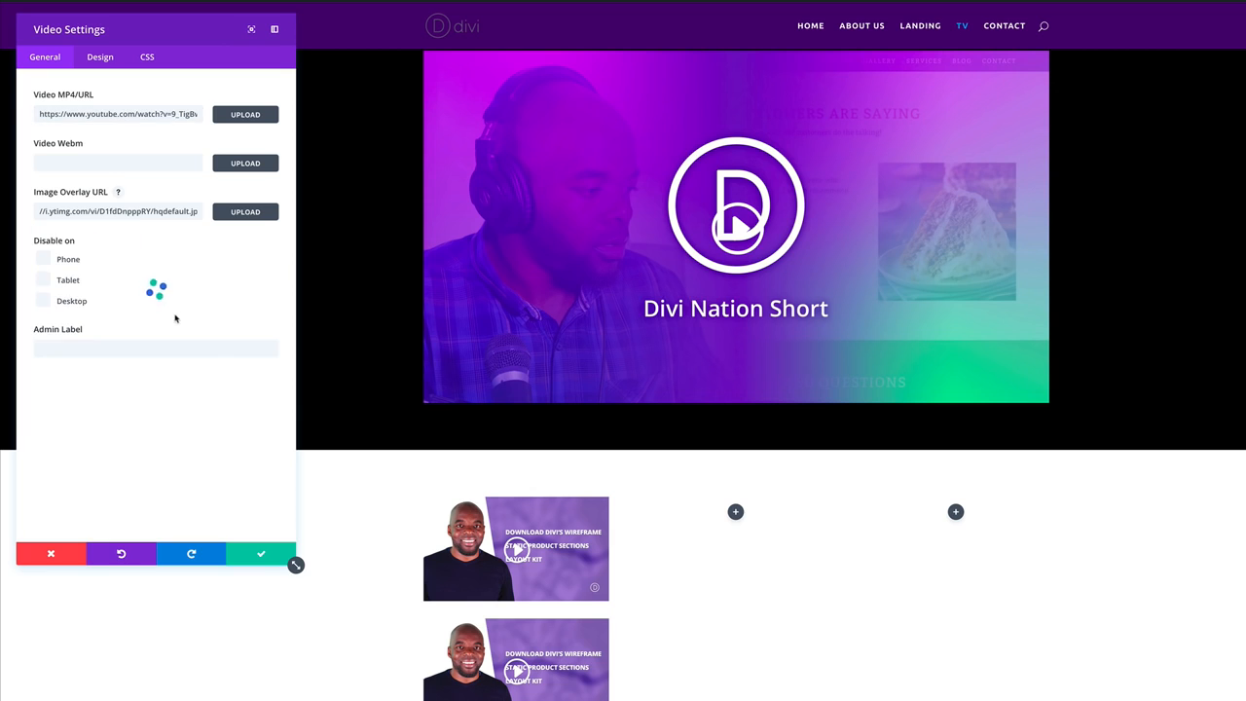
left_click(261, 553)
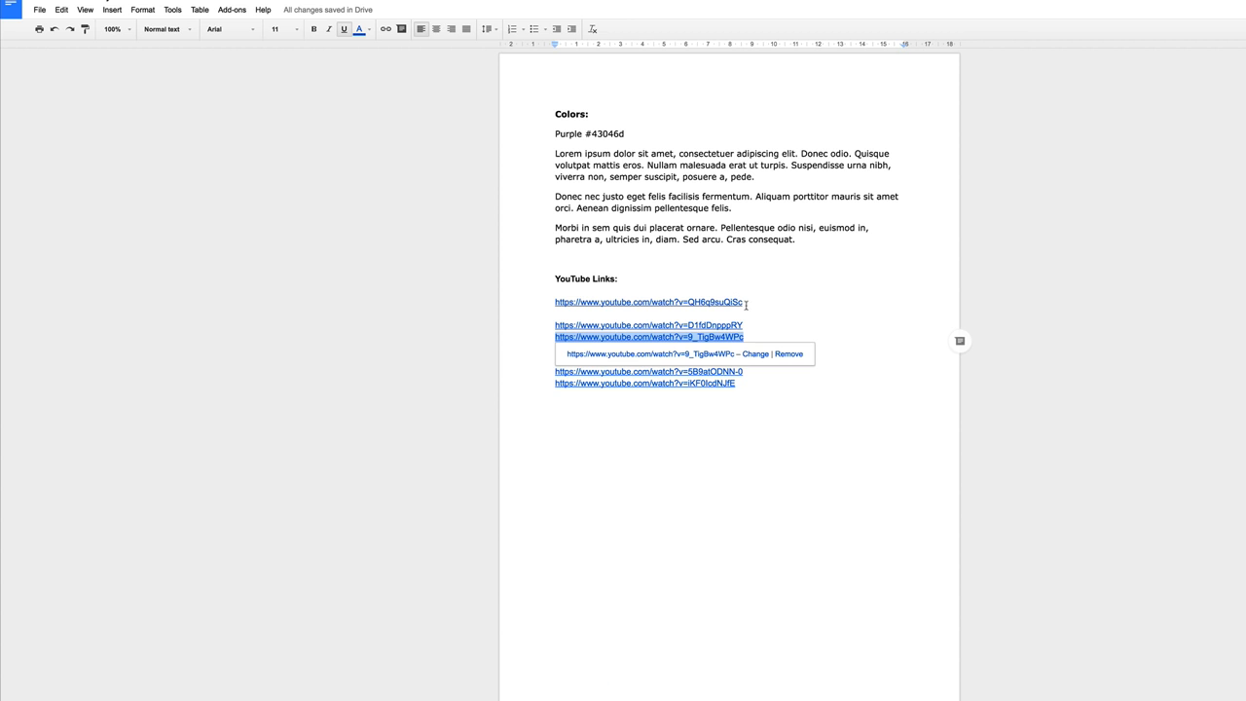
Switch the third video module to the fgGvQgW6384 YouTube link with a generated thumbnail.
left_click_drag(745, 348, 564, 357)
key("ctrl+c")
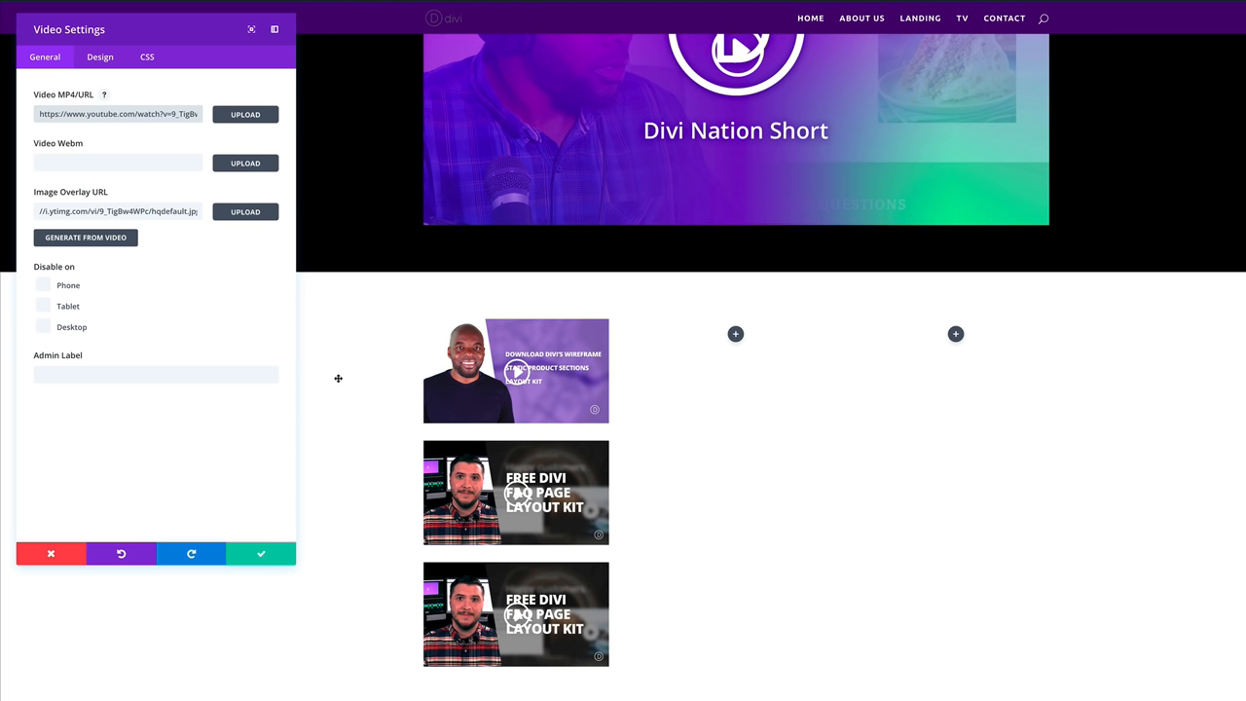
triple_click(100, 115)
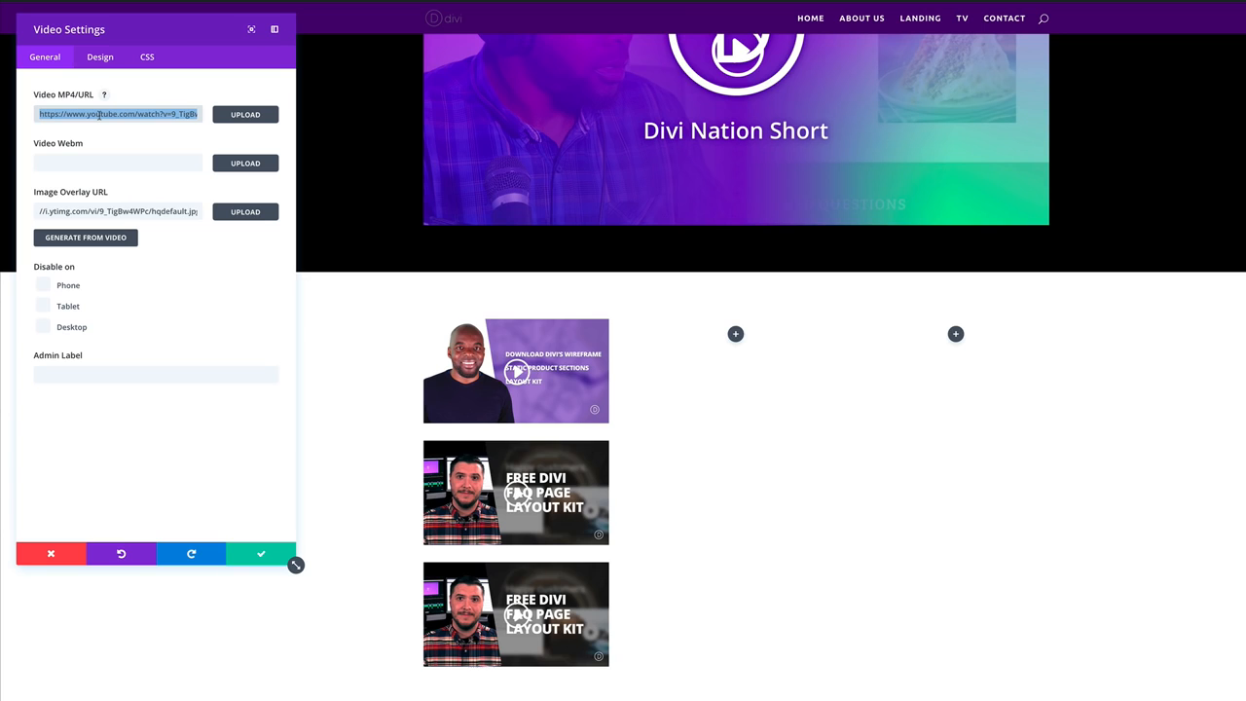
key("ctrl+v")
left_click(86, 238)
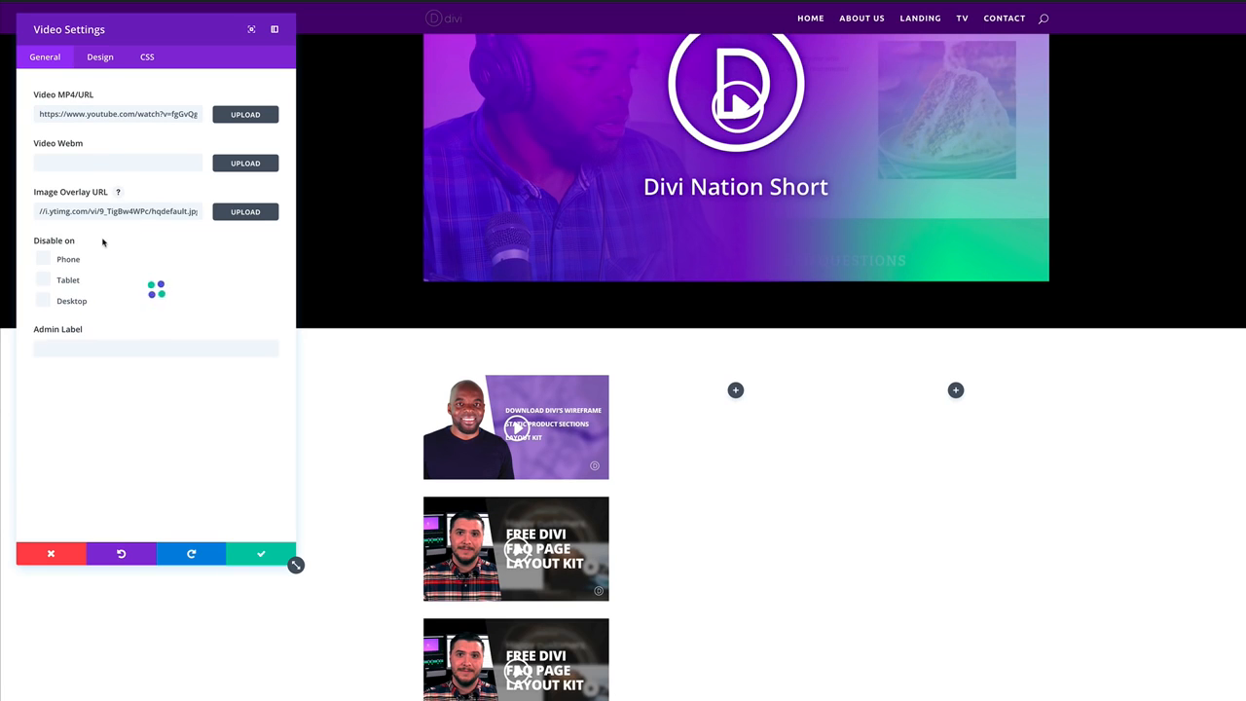
left_click(261, 555)
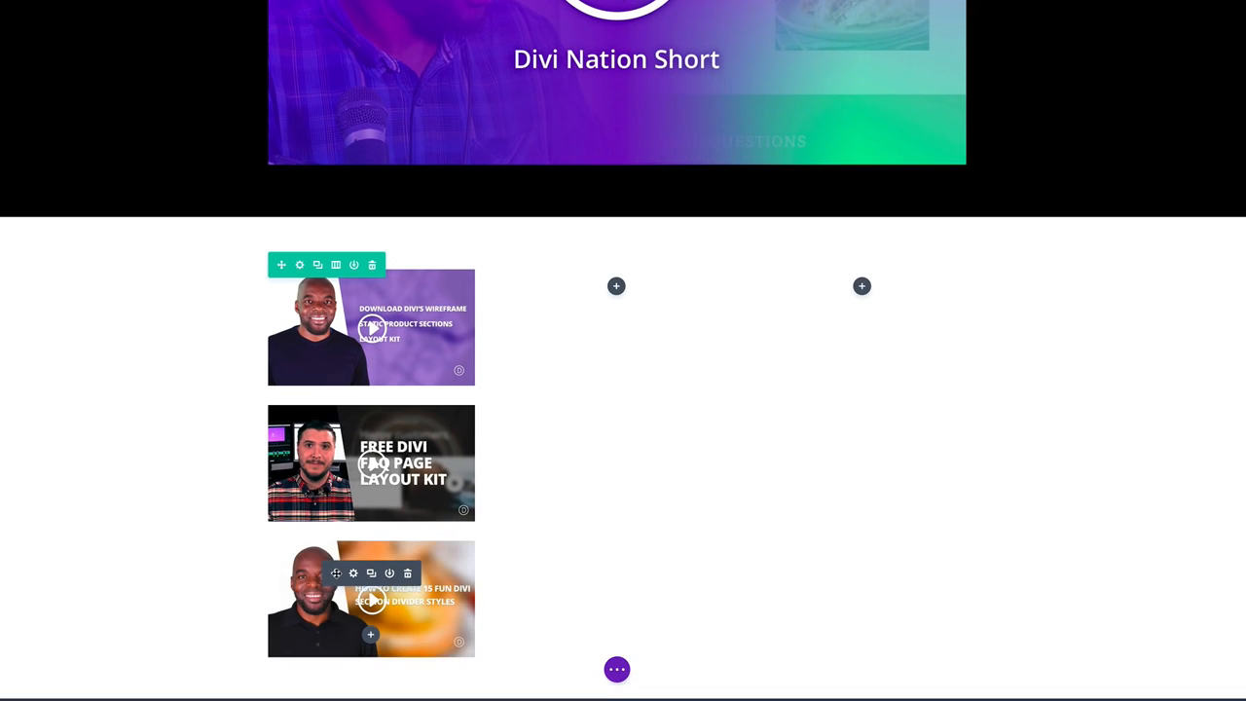
Move the third video into the right column and the second into the middle column.
left_click_drag(336, 572, 861, 327)
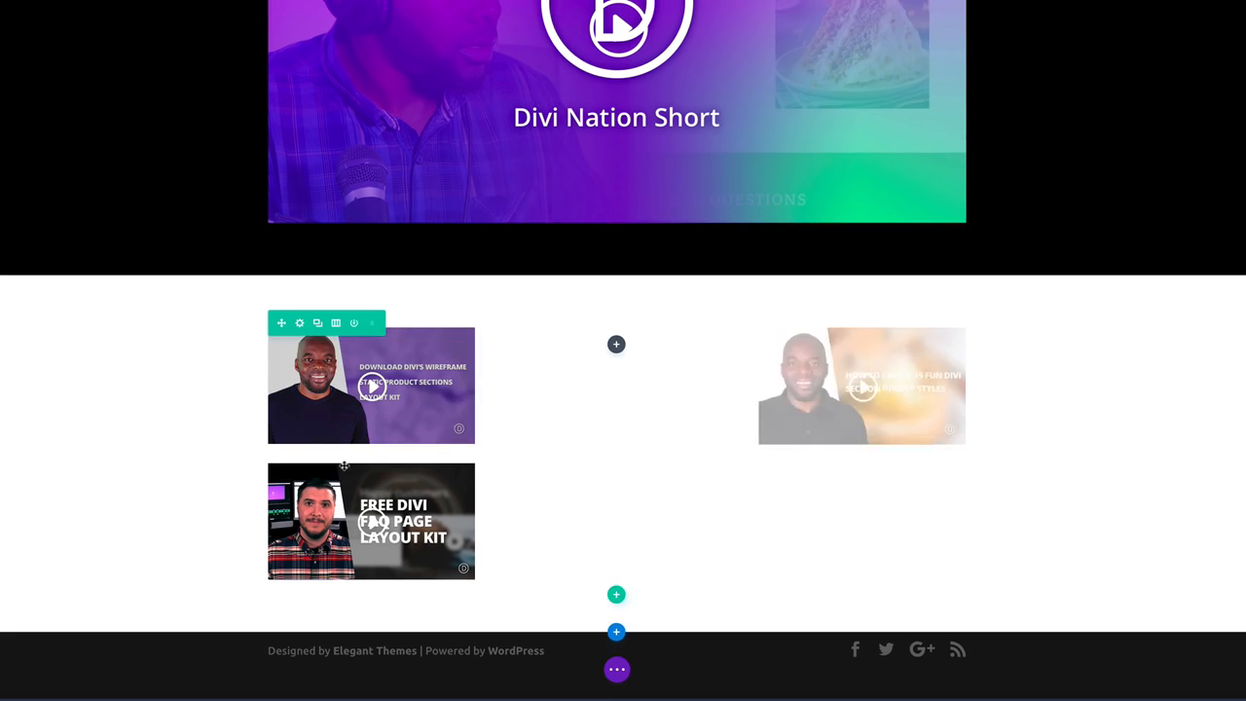
left_click_drag(335, 496, 620, 454)
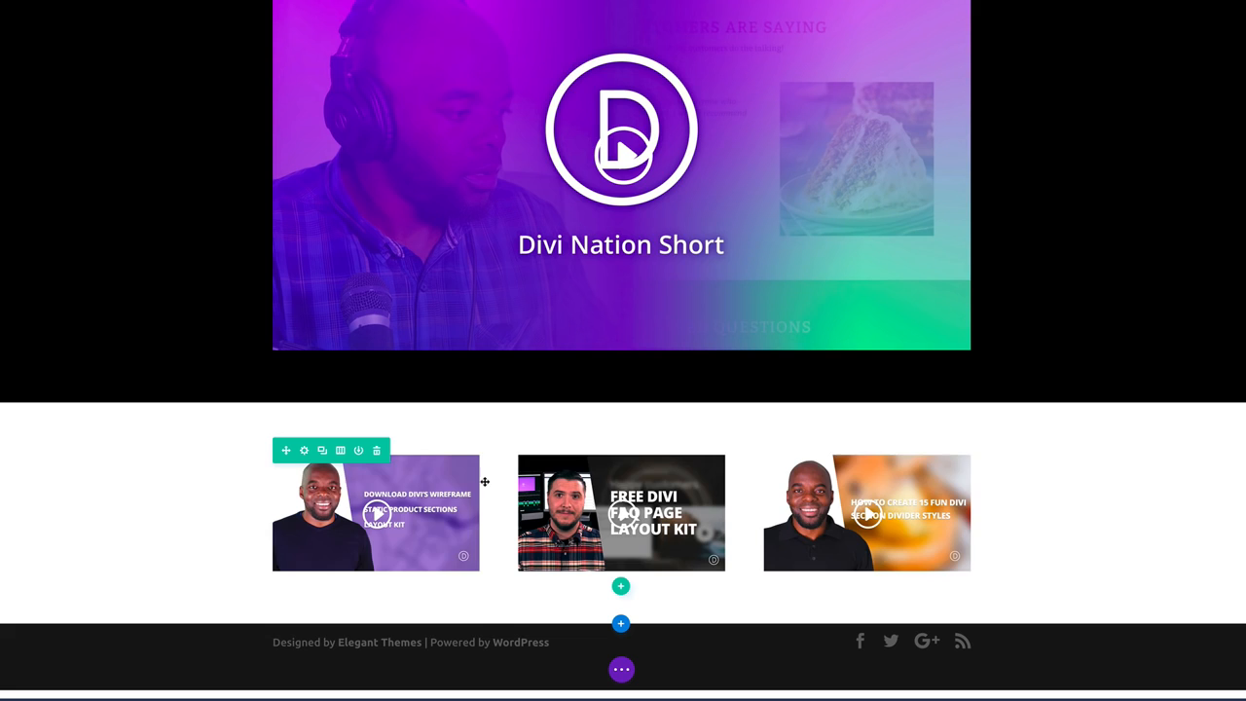
Duplicate the three-video row and copy the GfTiqthmGxc YouTube link from the Google Doc.
left_click(323, 450)
scroll(133, 398, "down", 2)
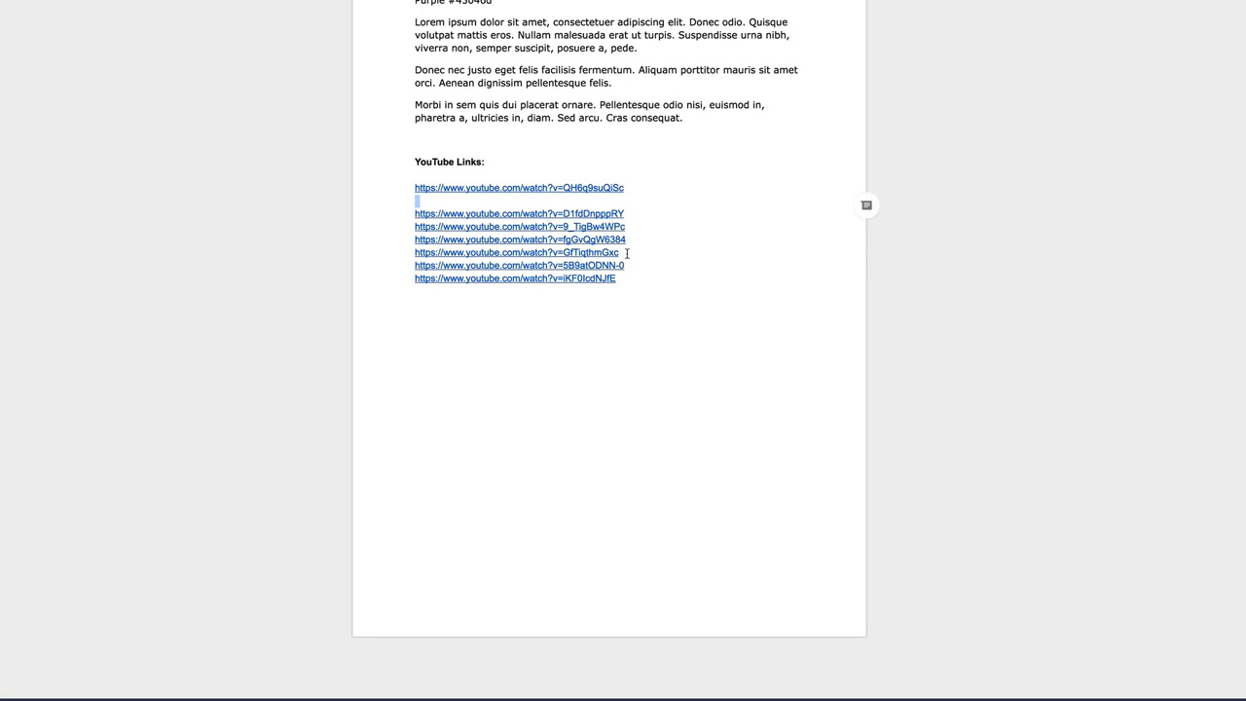
left_click_drag(627, 253, 391, 254)
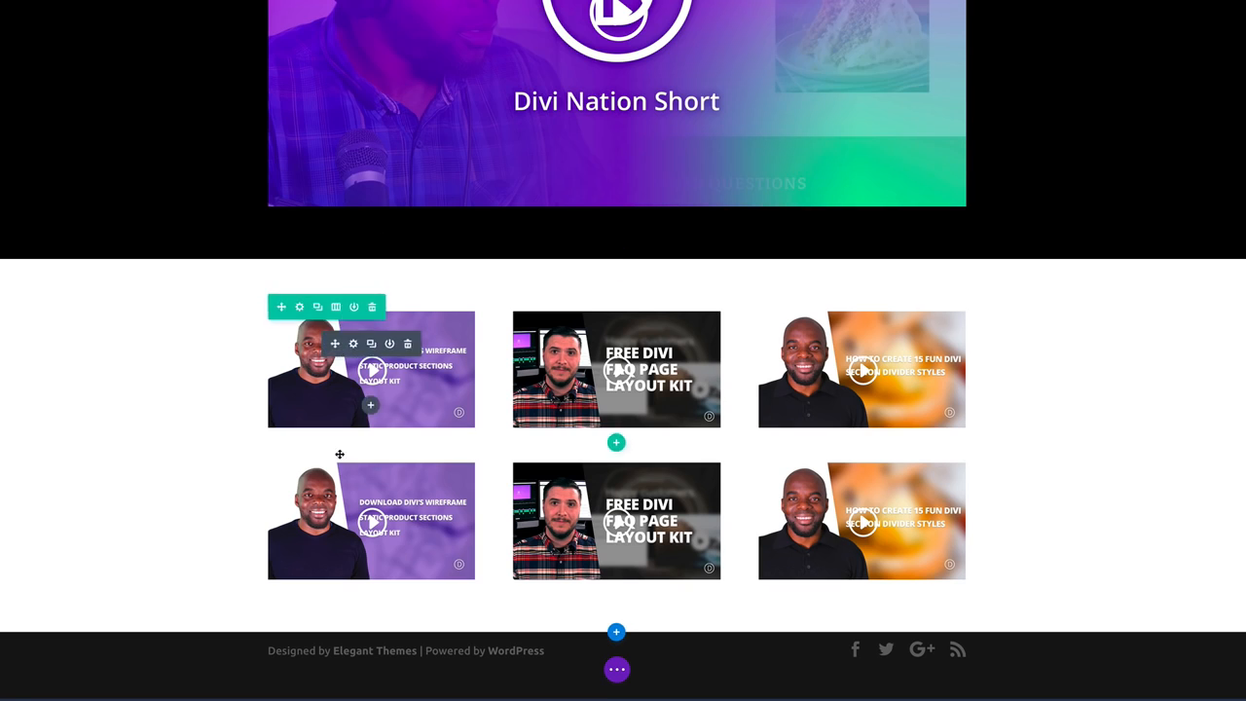
mouse_move(300, 461)
mouse_move(331, 492)
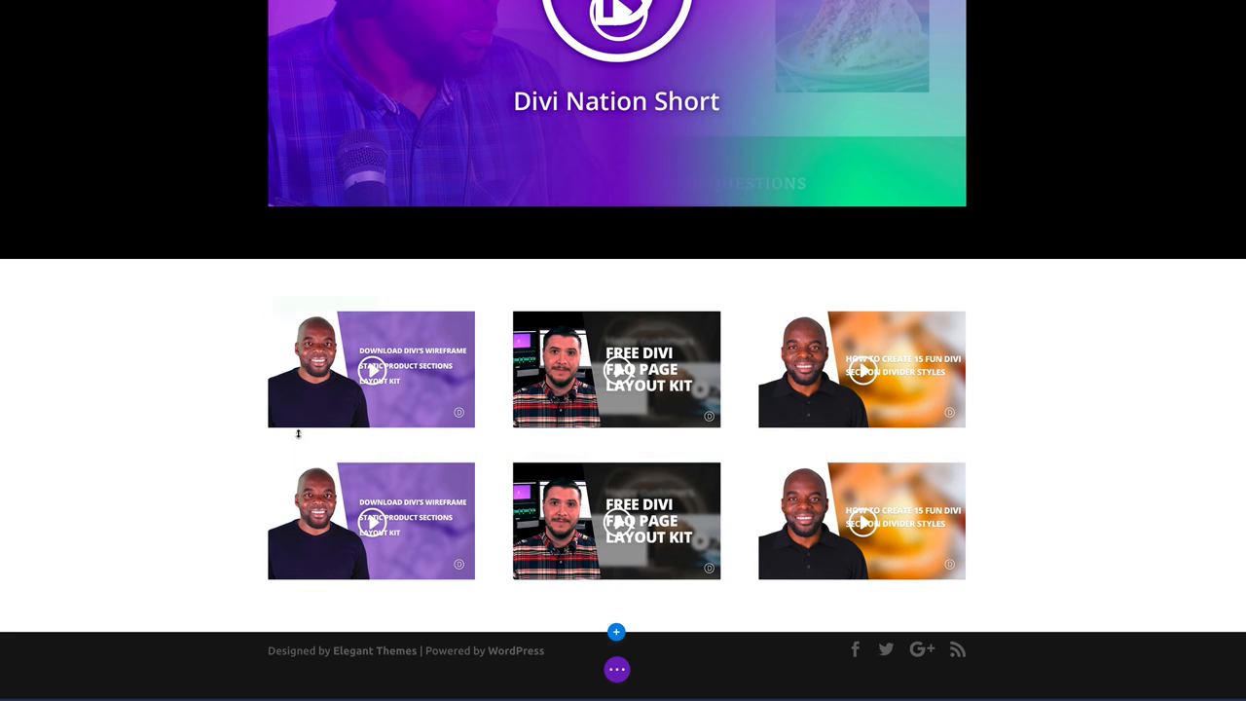
Switch the second row's first video to the GfTiqthmGxc link with a generated thumbnail.
left_click(353, 496)
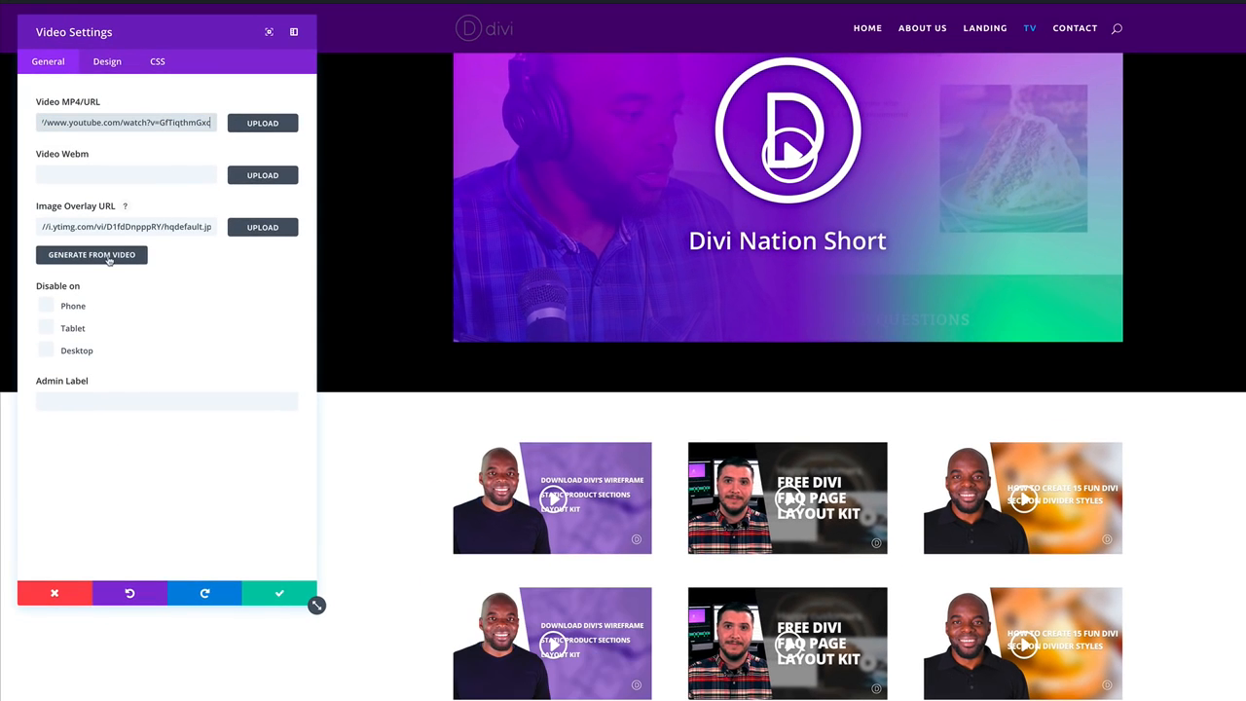
left_click(109, 258)
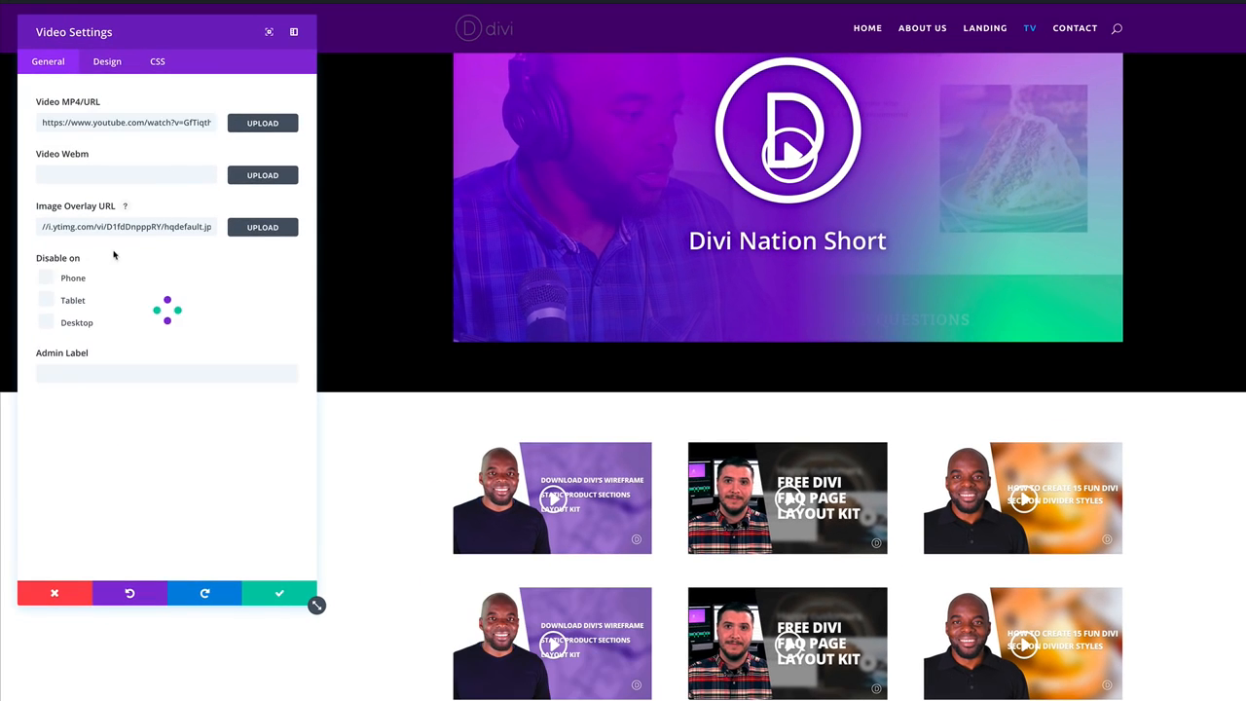
left_click(280, 593)
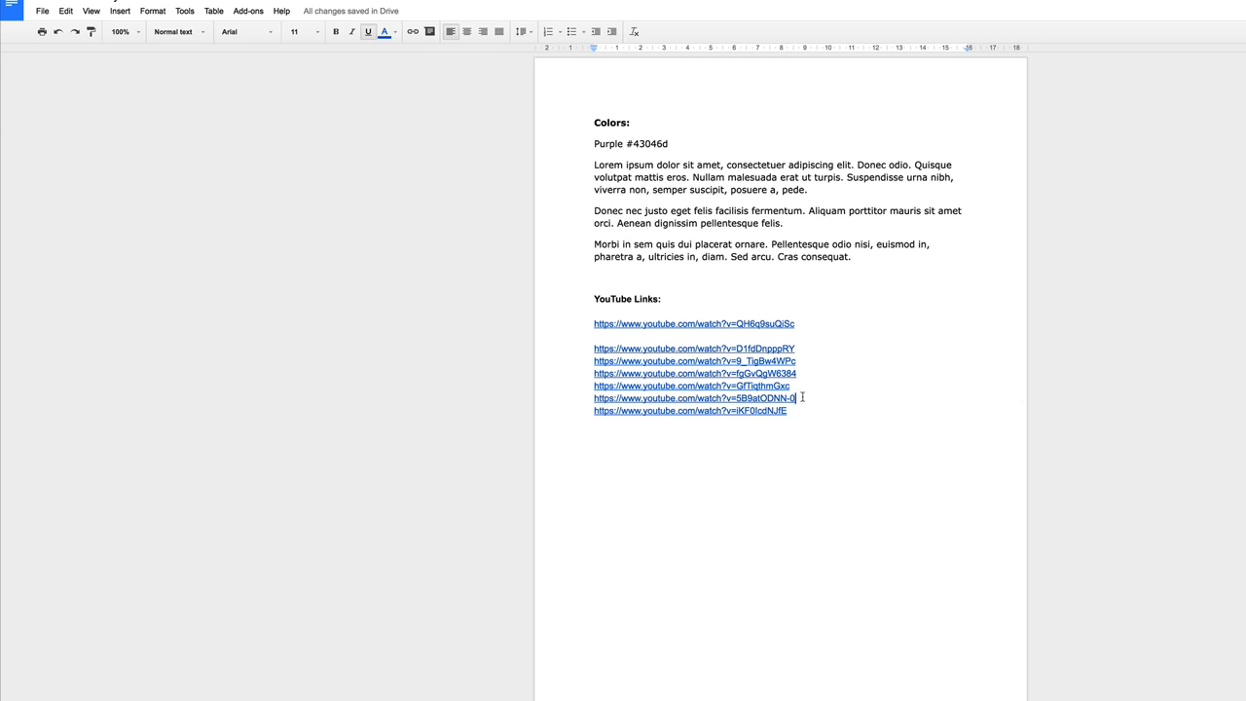
Replace the second row's middle video with the 5B9atODNN-0 YouTube link.
left_click_drag(802, 397, 587, 397)
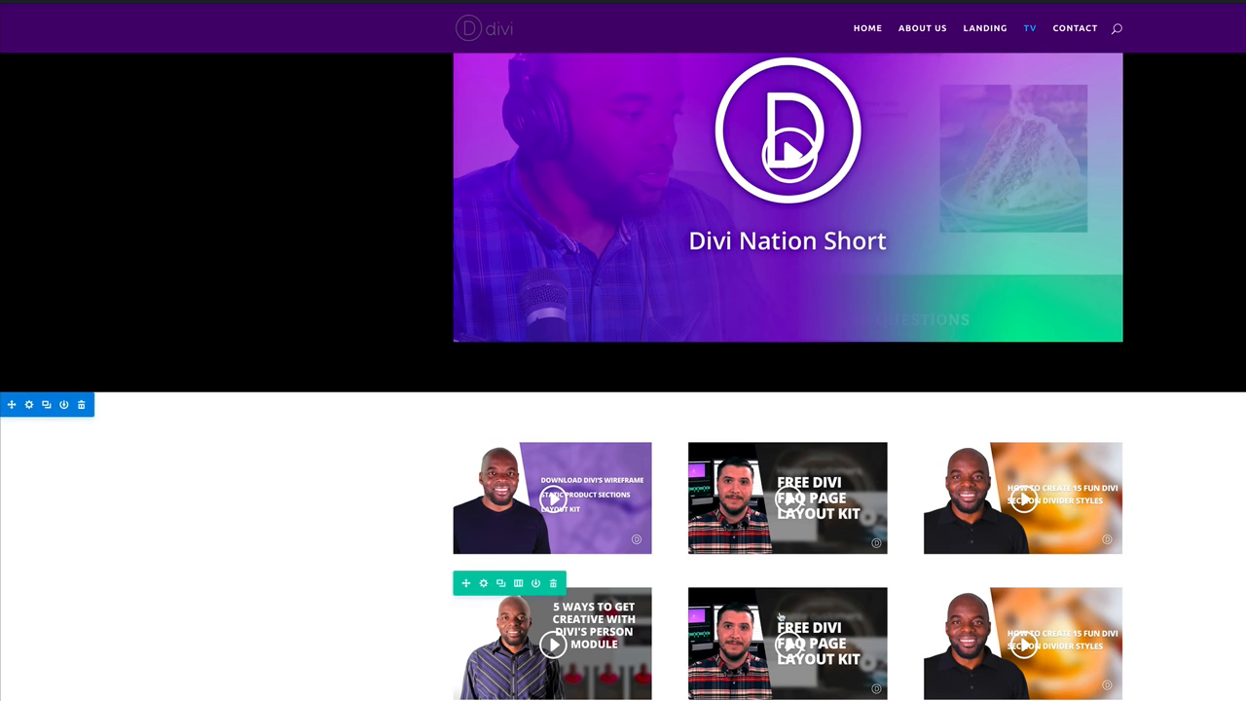
left_click(770, 620)
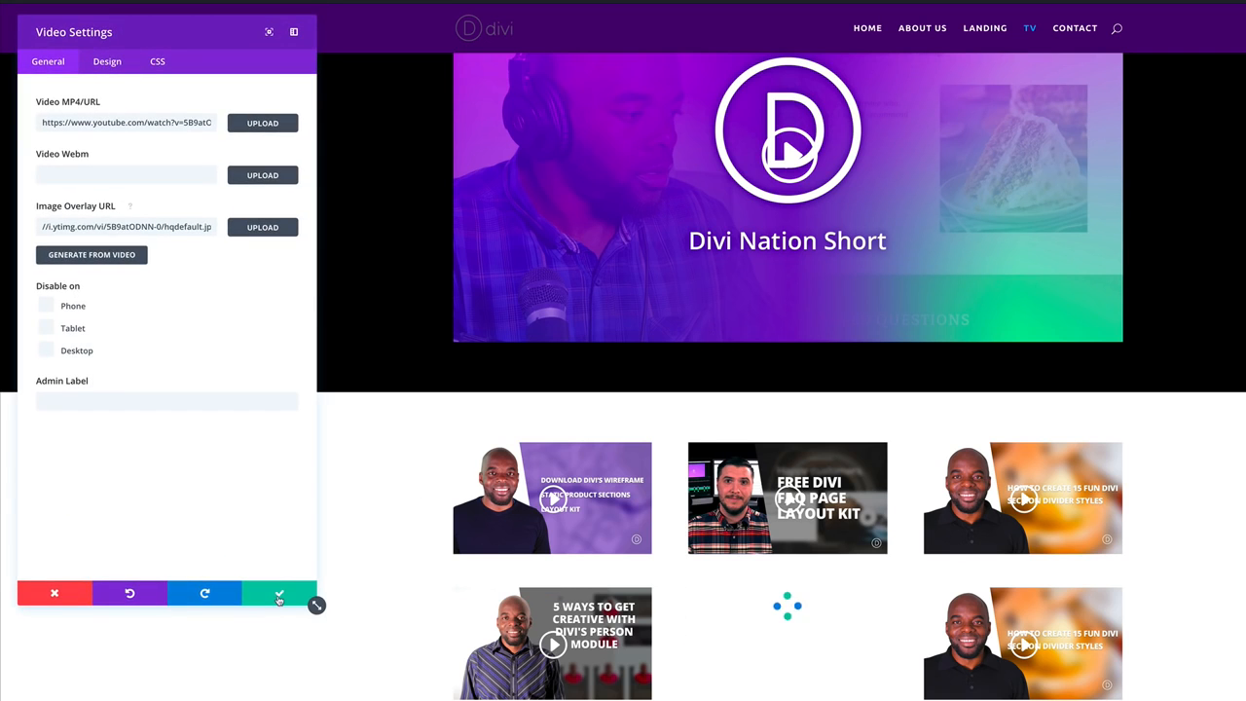
left_click(280, 597)
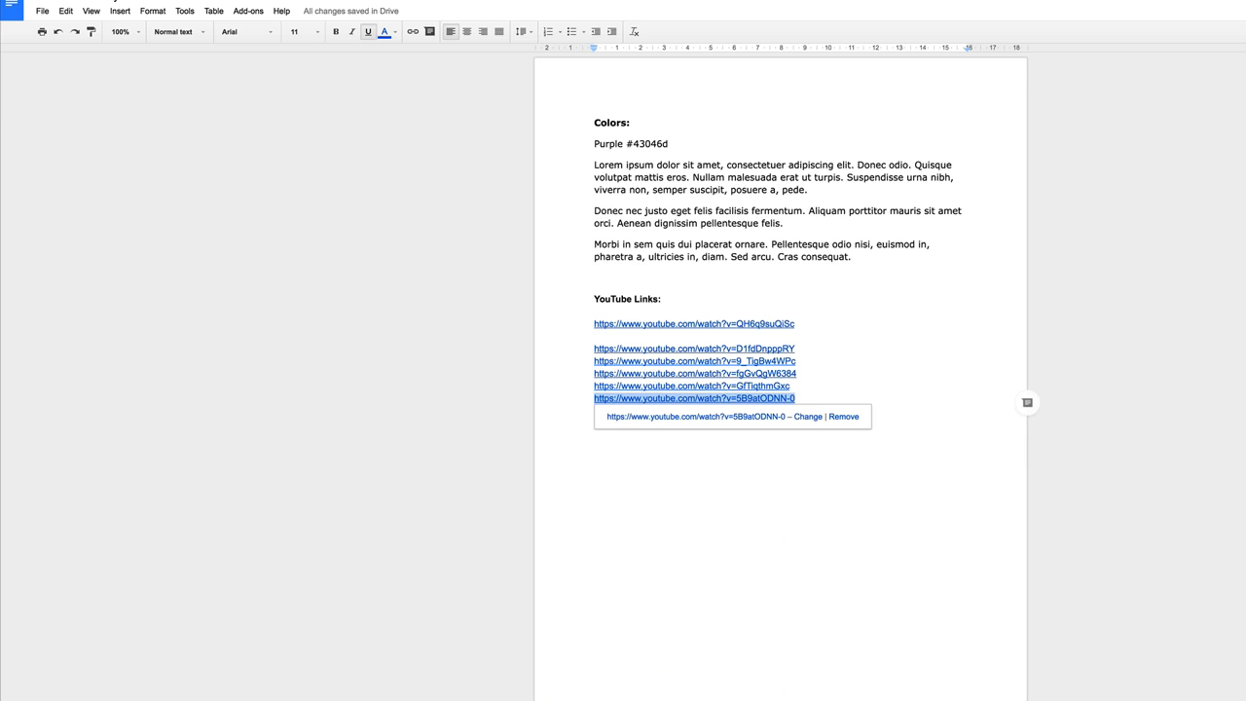
key("End")
key("Return")
type("https://www.youtube.com/watch?v=iKF0lcdNJfE")
Replace the second row's third video with the iKF0lcdNJfE YouTube link.
left_click_drag(789, 411, 590, 410)
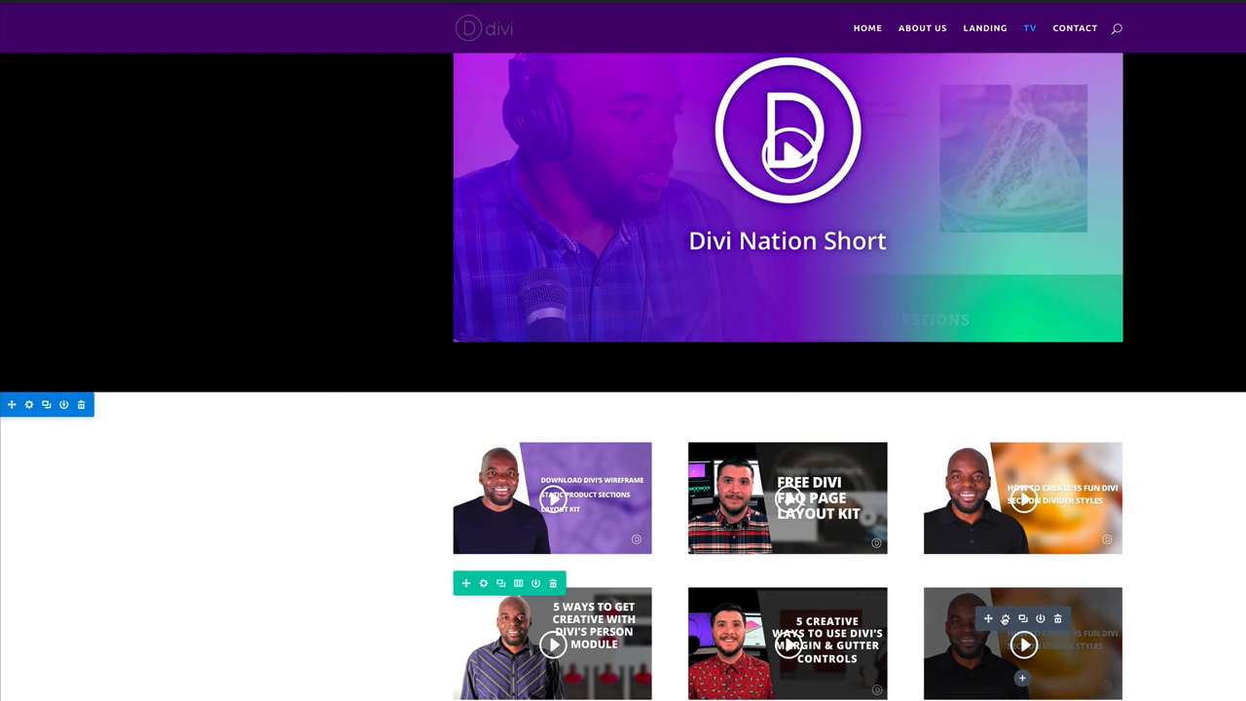
left_click(492, 581)
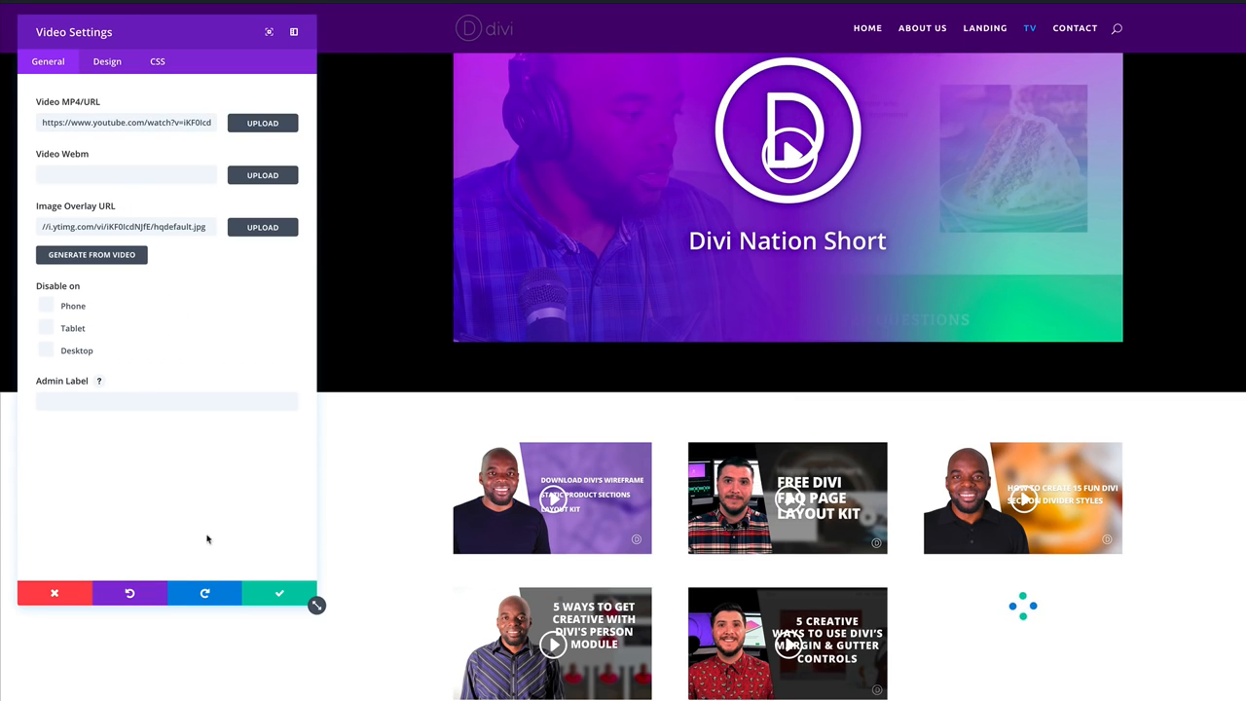
left_click(280, 594)
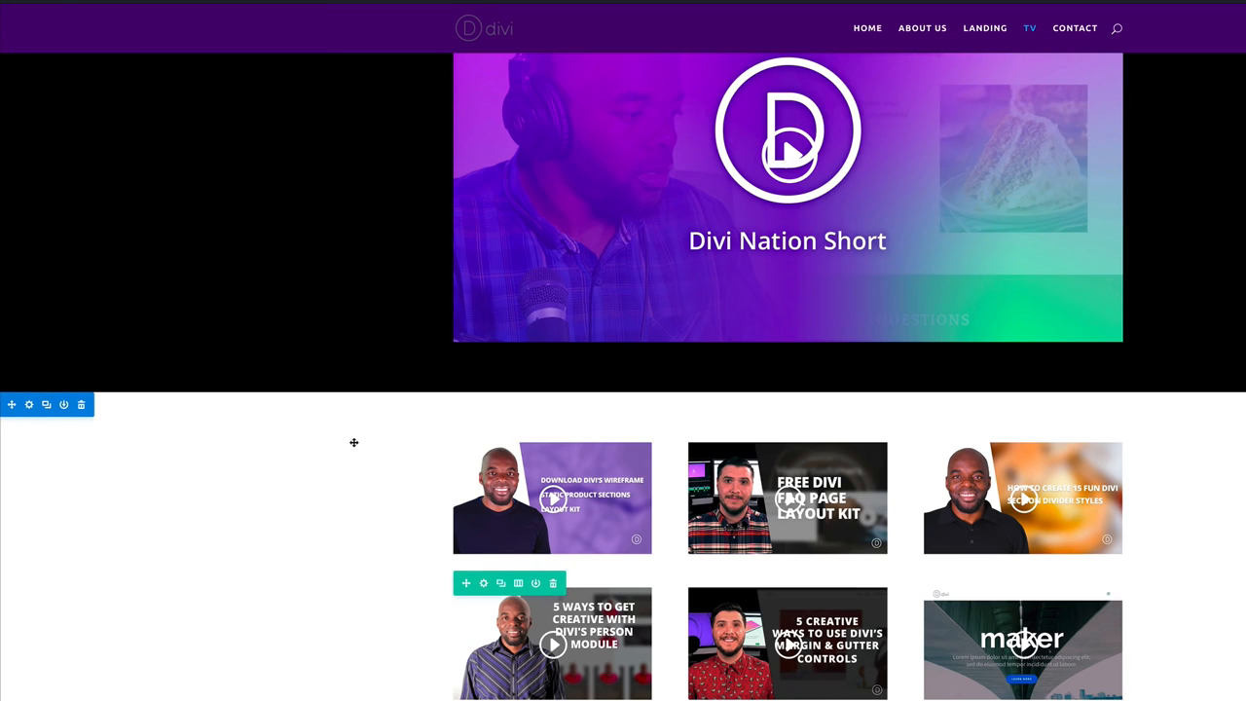
Set the video-grid section's background colour to dark grey #282828.
left_click(29, 406)
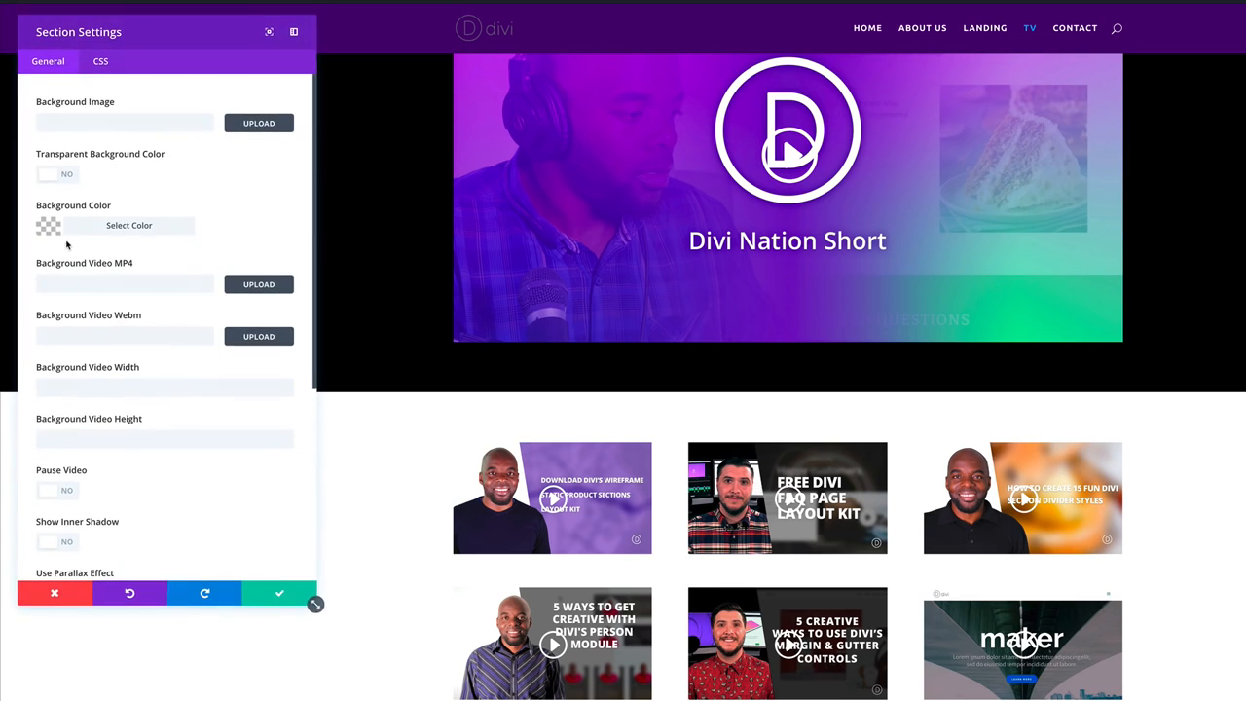
left_click(49, 227)
left_click_drag(65, 362, 43, 367)
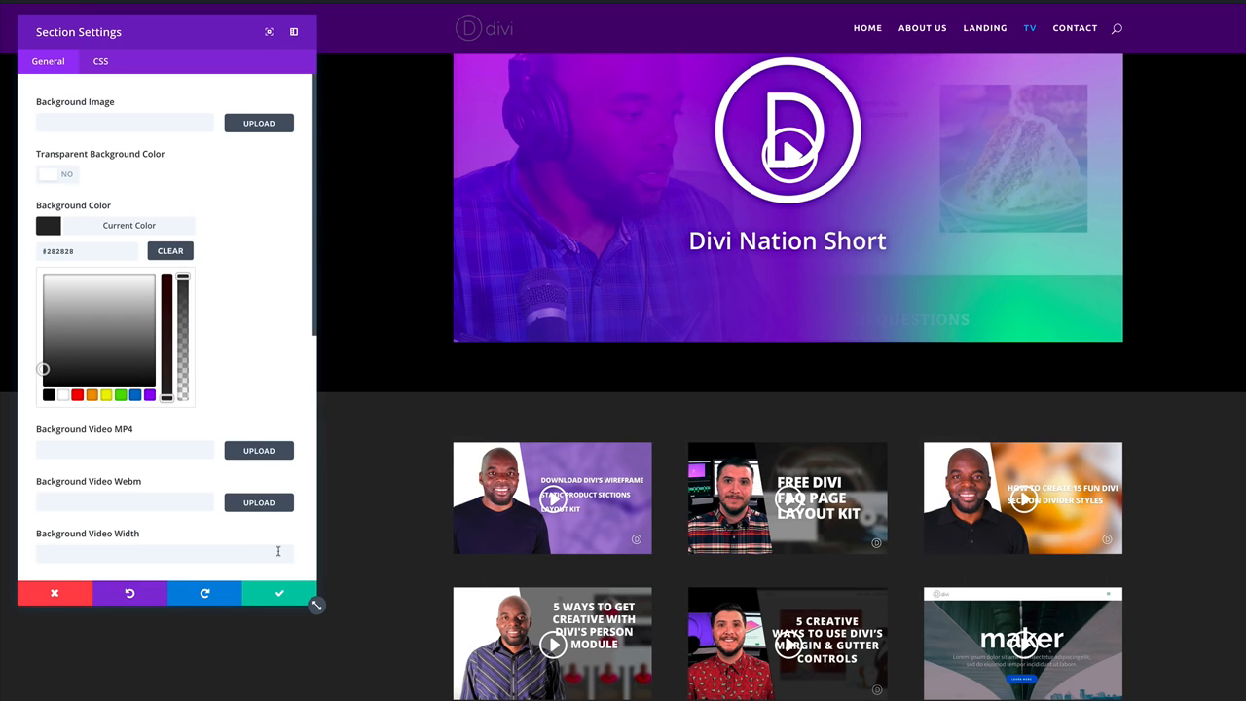
left_click(280, 596)
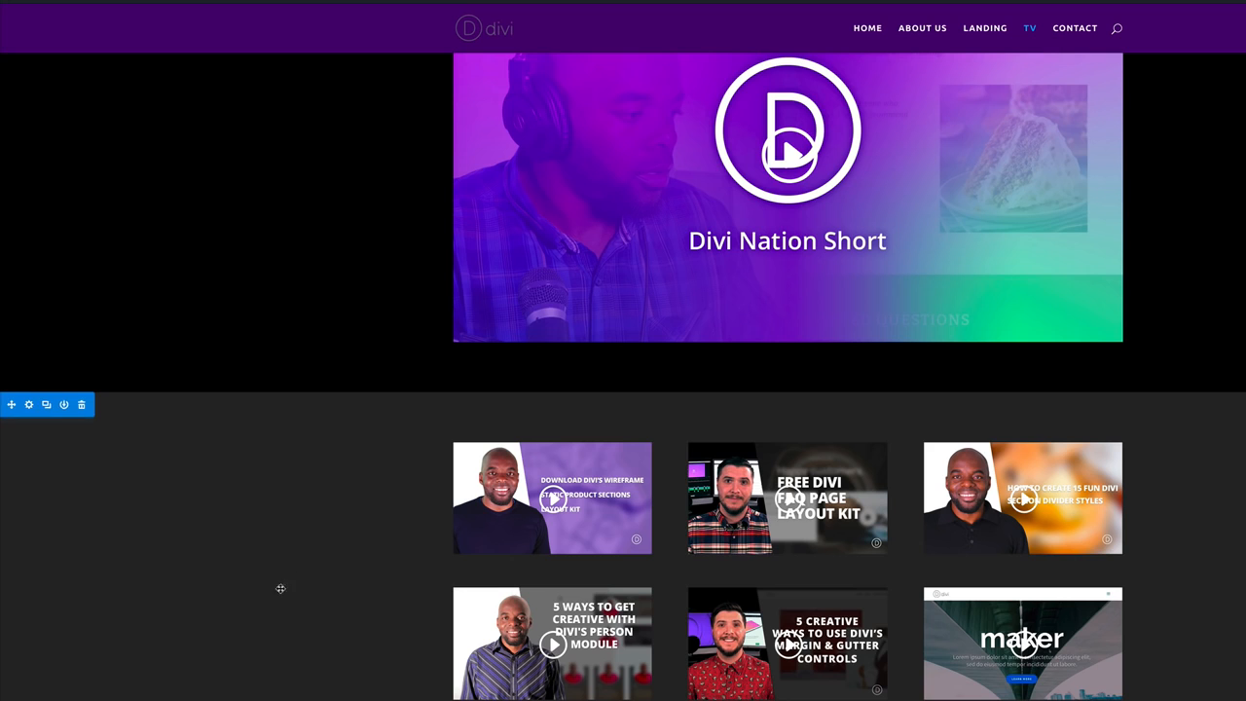
scroll(623, 293, "up", 2)
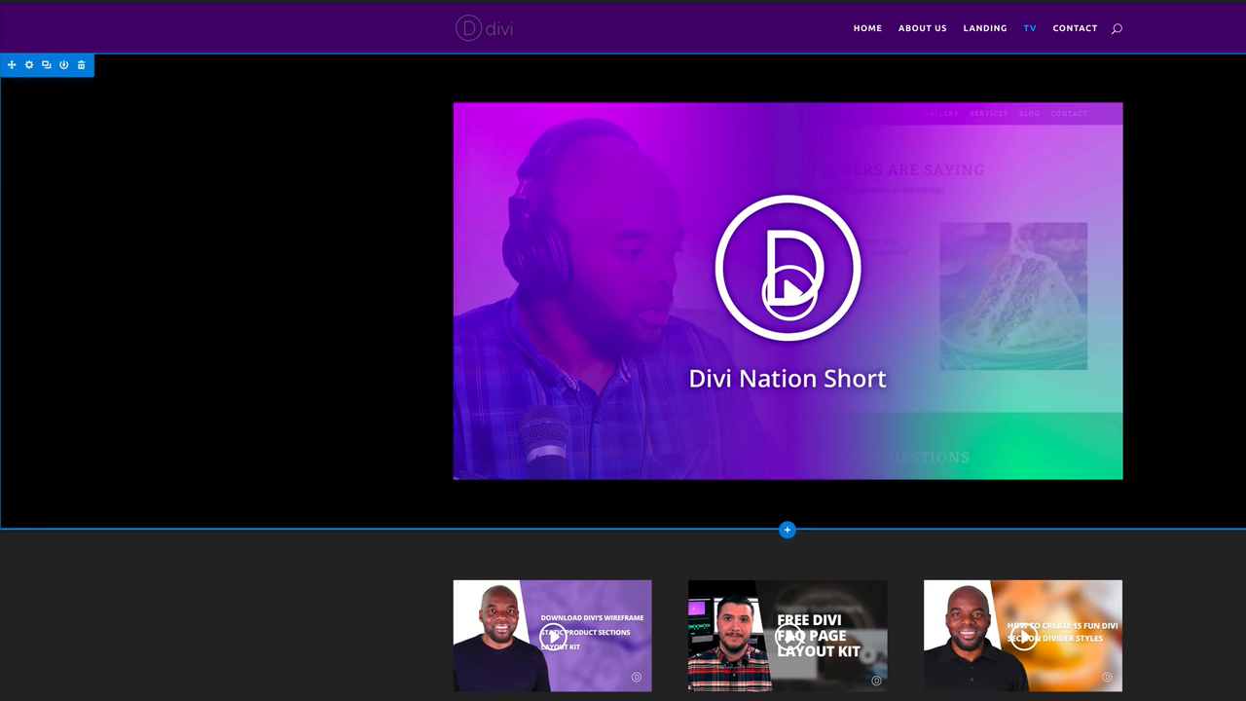
scroll(585, 419, "down", 2)
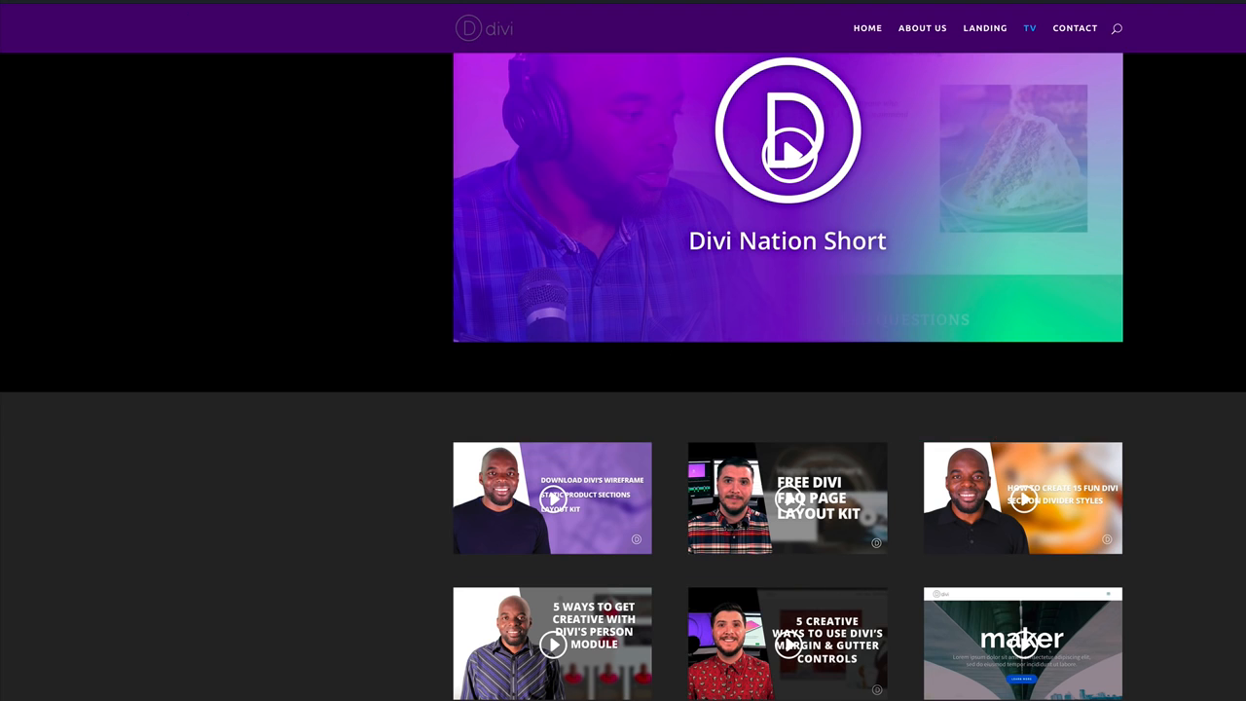
Add a one-column row under the featured video with a Text module reading '<h1>Latest Video'.
scroll(1228, 434, "up", 2)
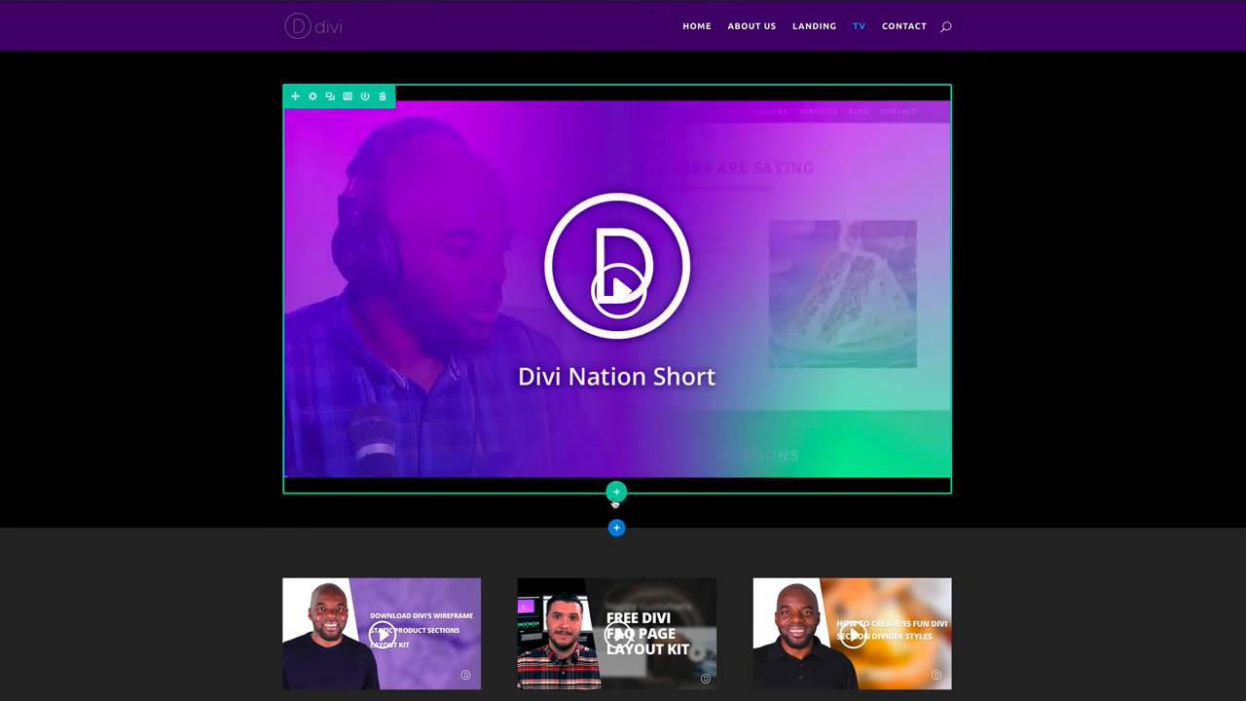
left_click(617, 494)
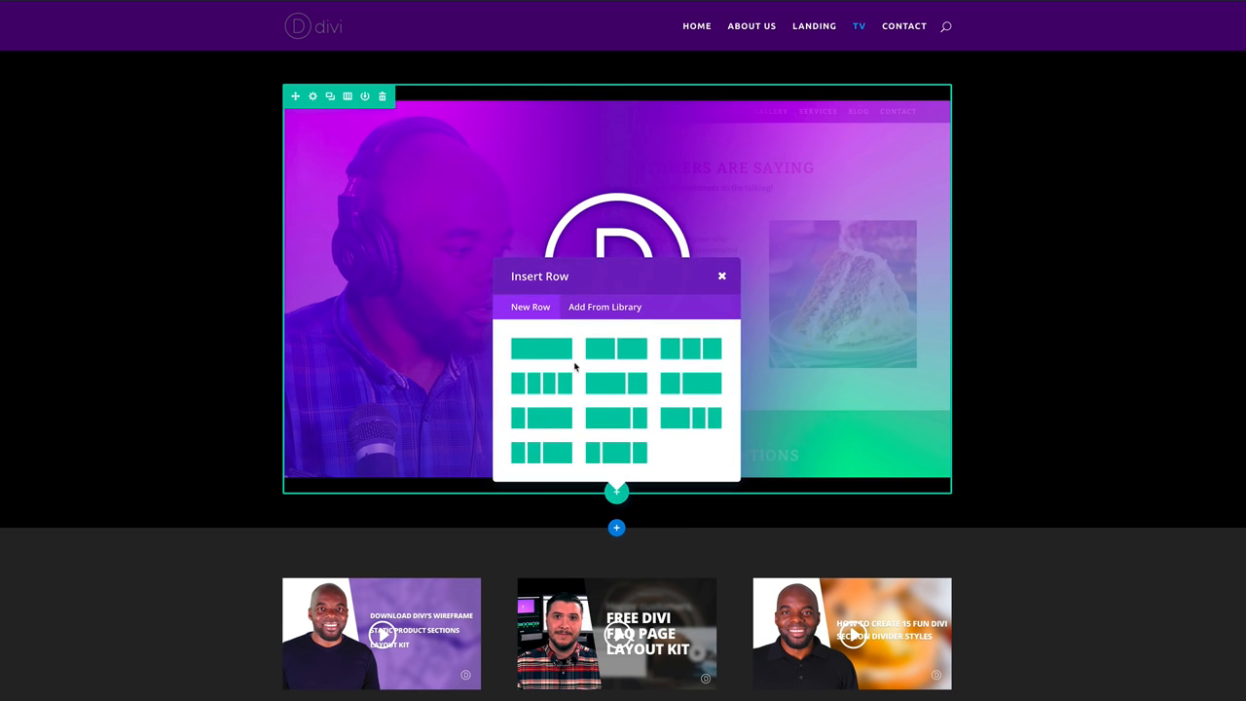
left_click(563, 352)
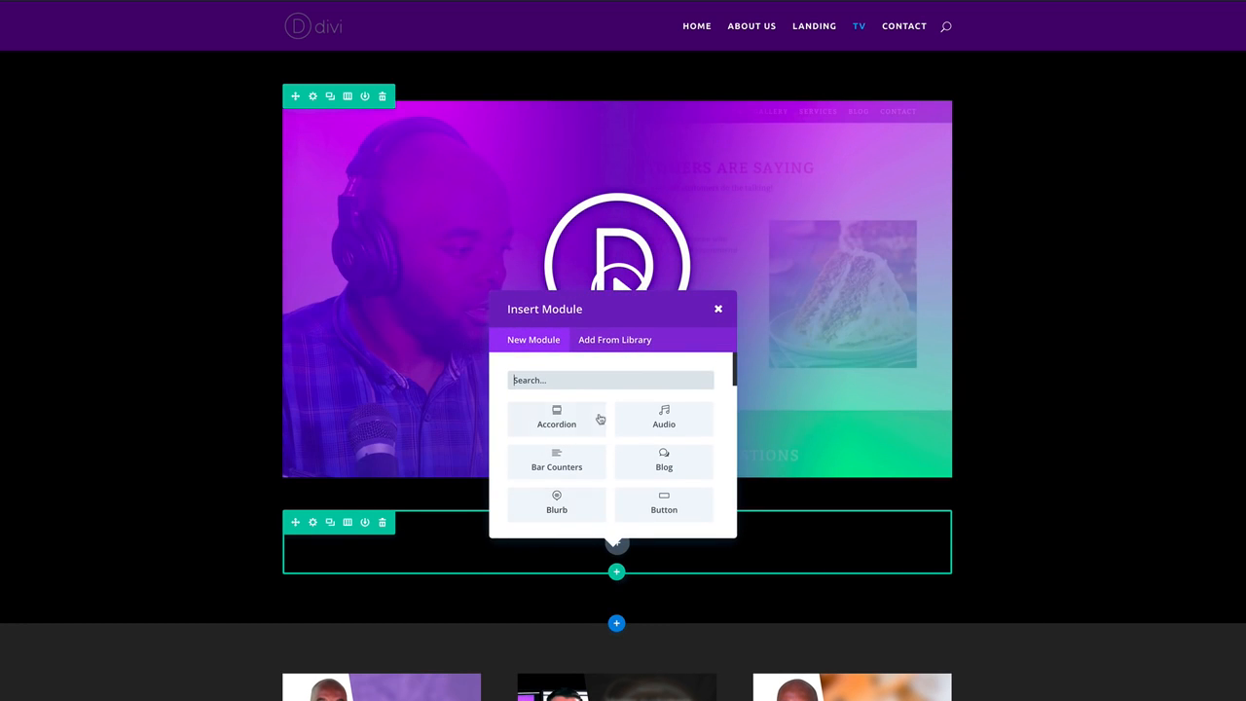
type("t")
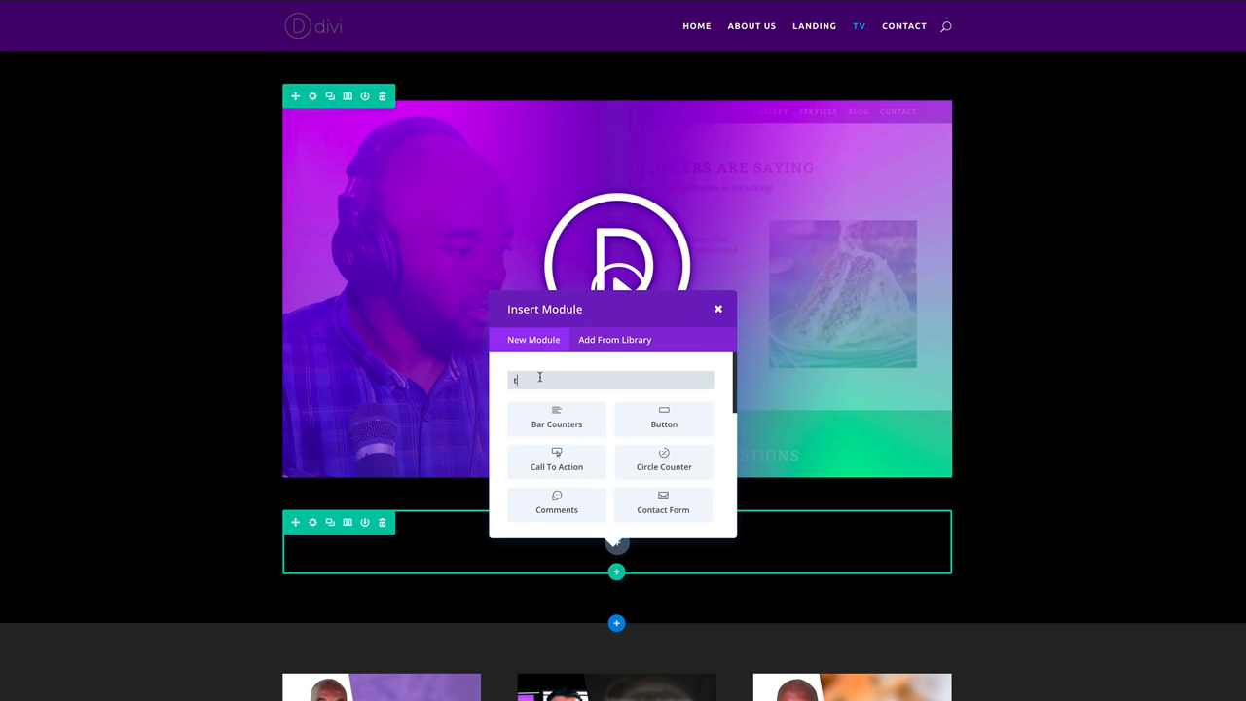
type("ex")
left_click(556, 417)
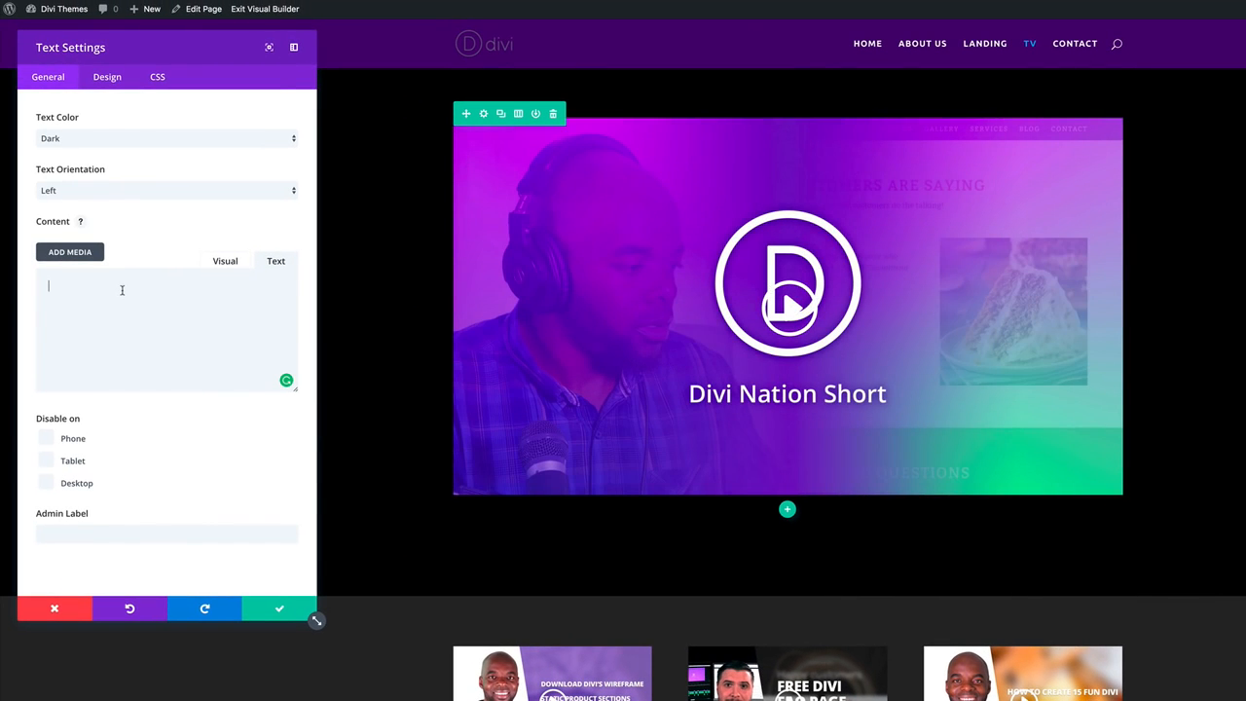
type("<h1>Latest Video</h1>")
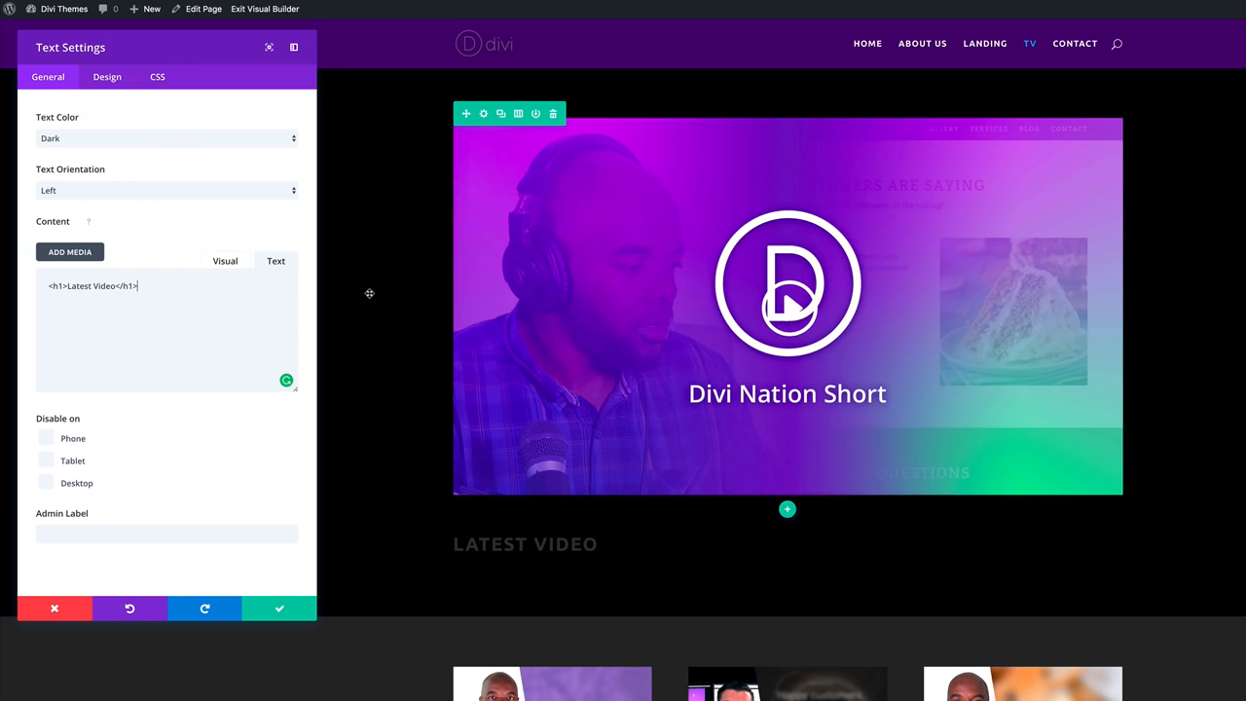
Make the LATEST VIDEO heading light-coloured and centred.
left_click(133, 140)
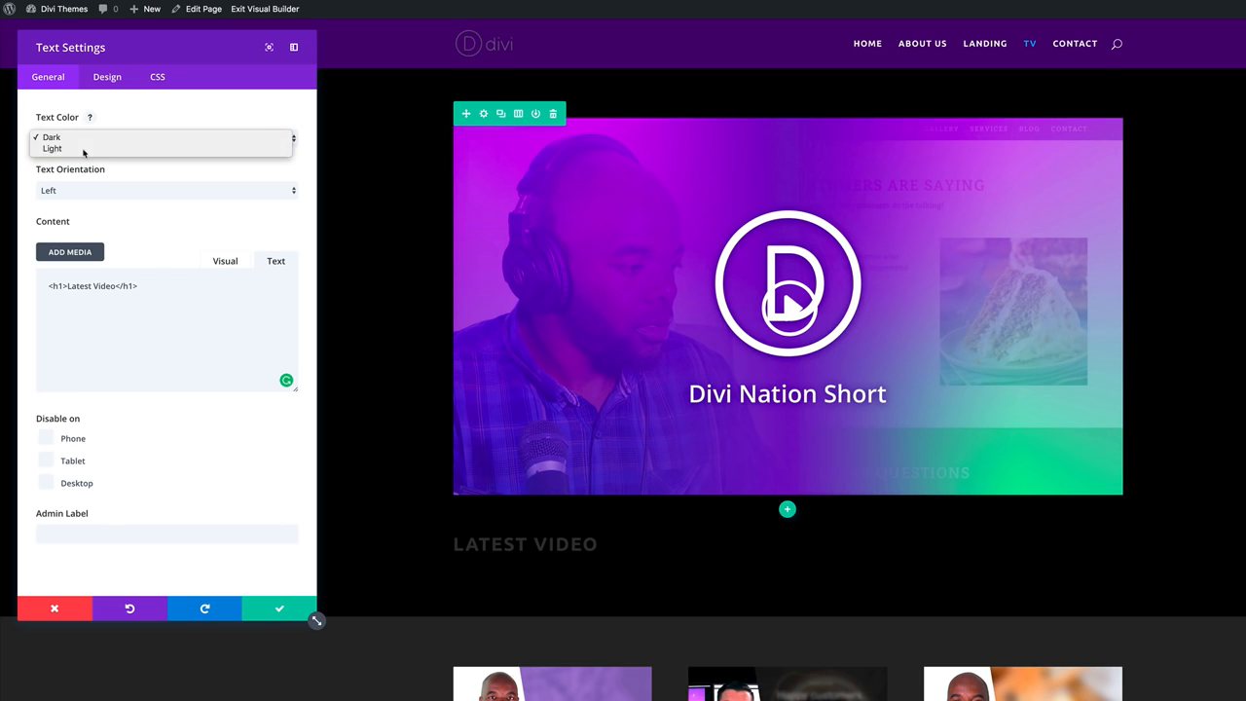
left_click(84, 149)
left_click(82, 192)
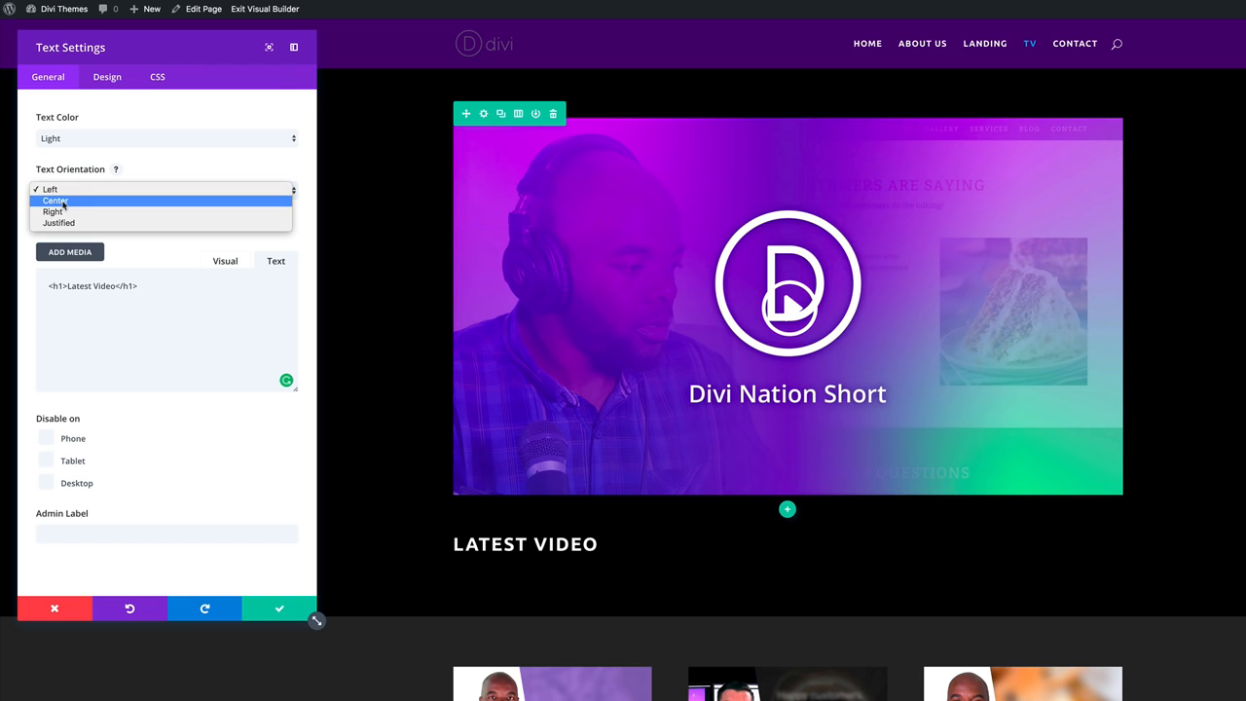
left_click(63, 201)
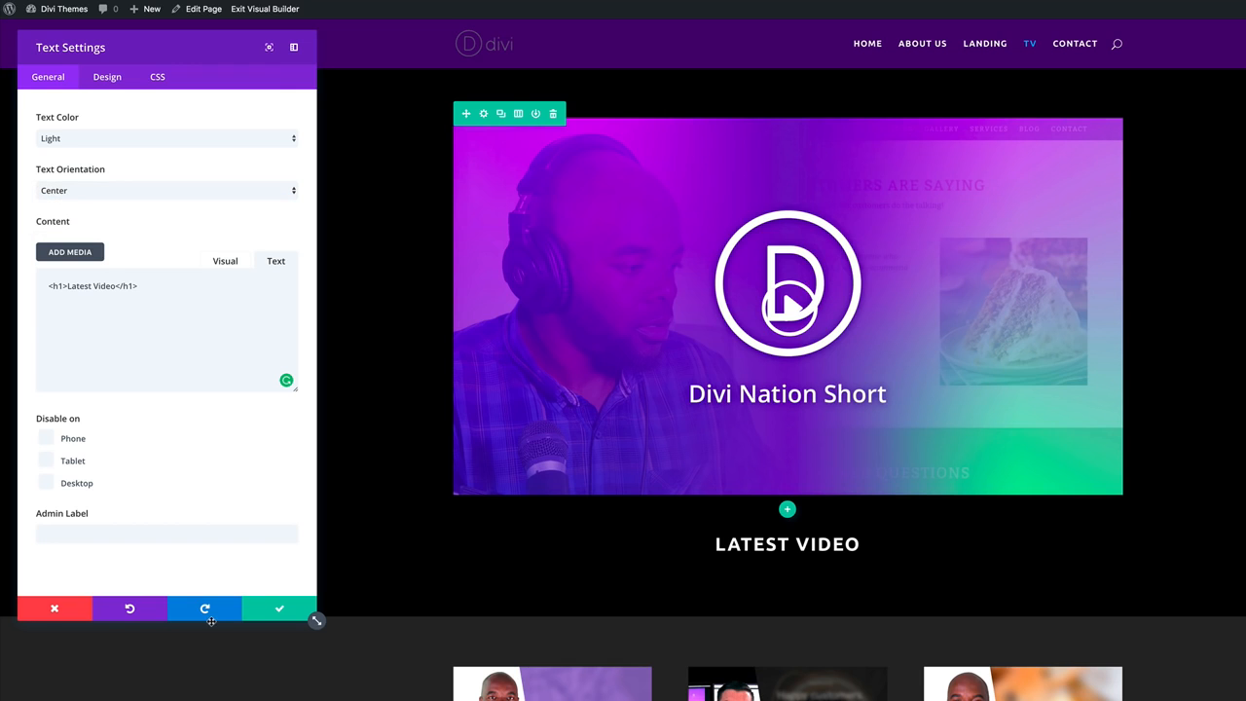
left_click(282, 608)
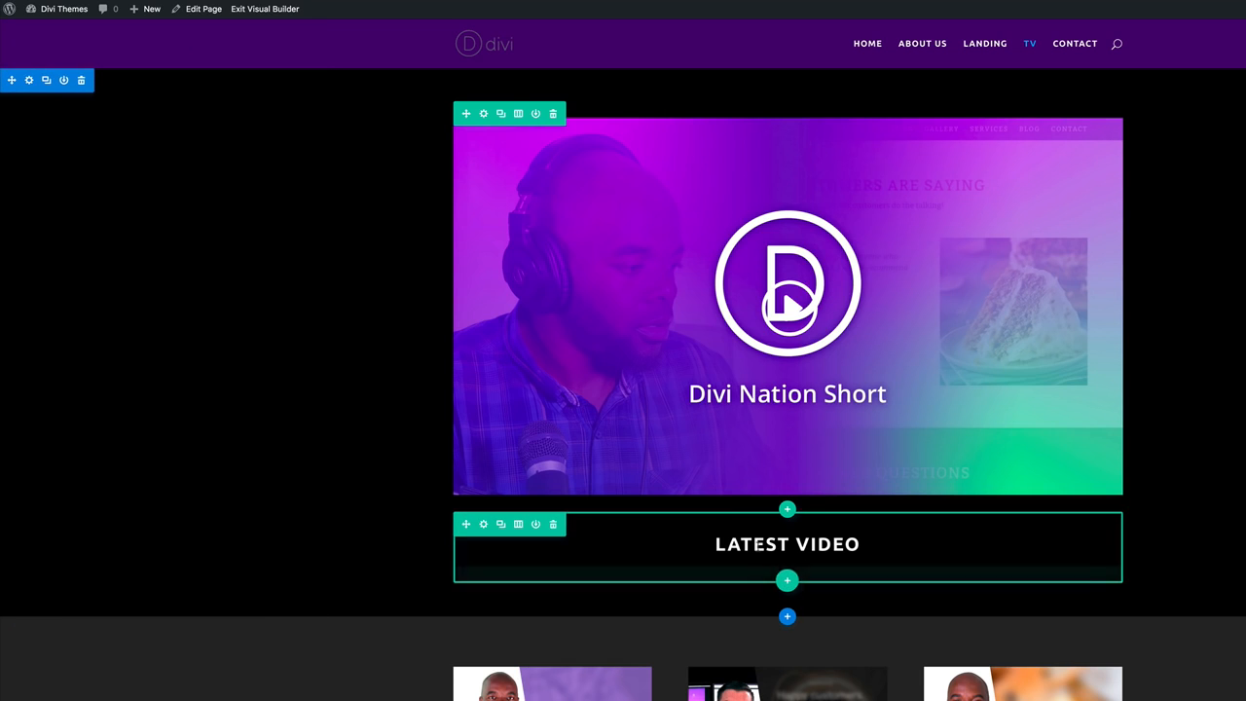
Duplicate the heading row, placing one above the featured video and one in the grid section.
left_click(500, 527)
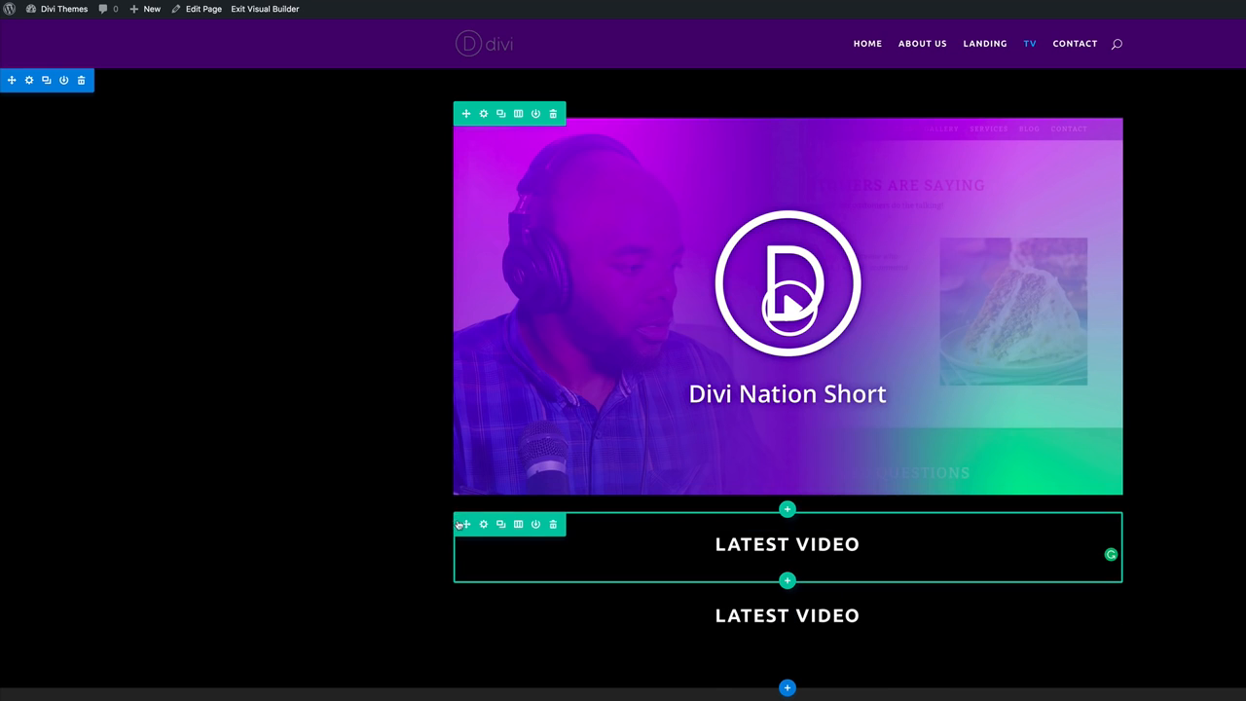
left_click_drag(464, 524, 565, 128)
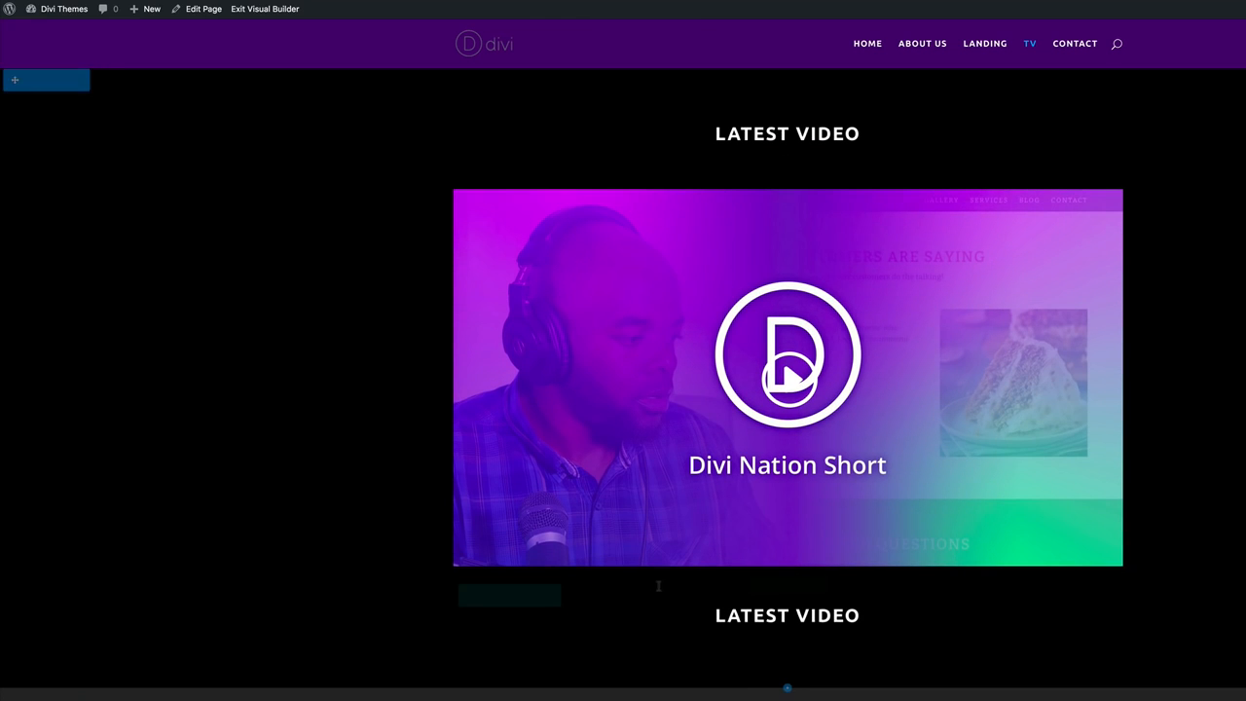
left_click_drag(466, 594, 473, 642)
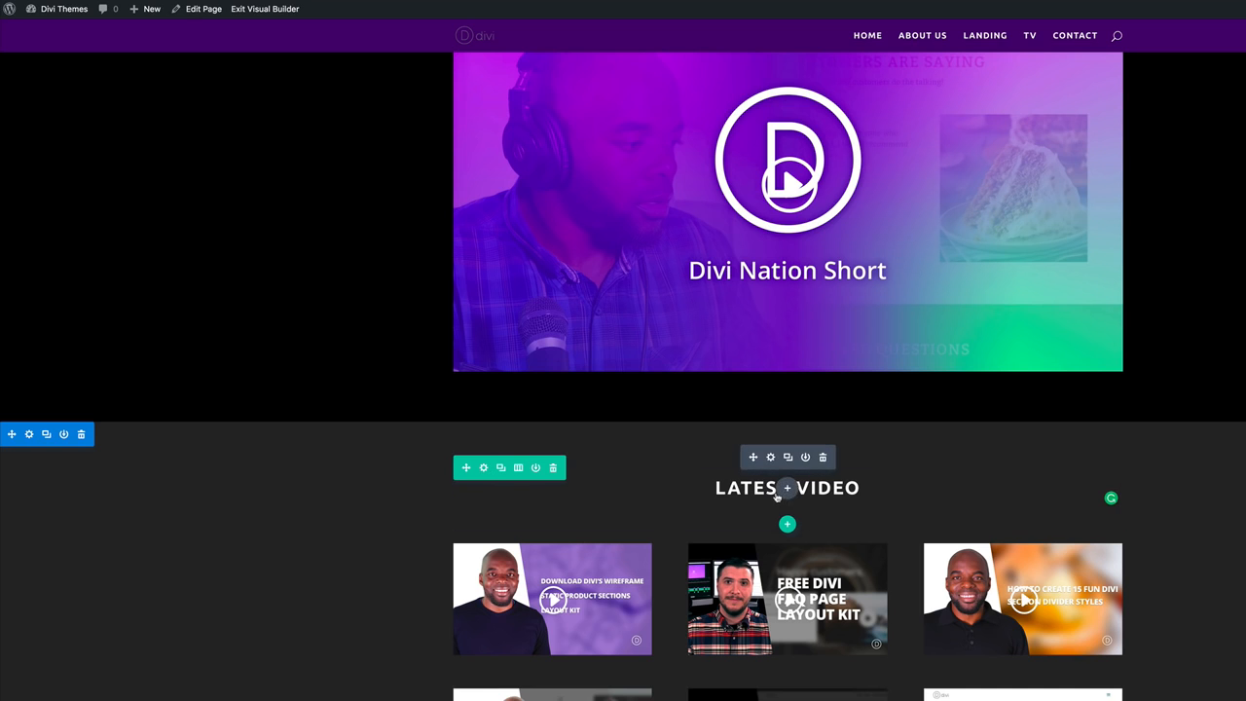
Change the lower heading's text to 'MOST POPULAR' and left-align it.
left_click(771, 458)
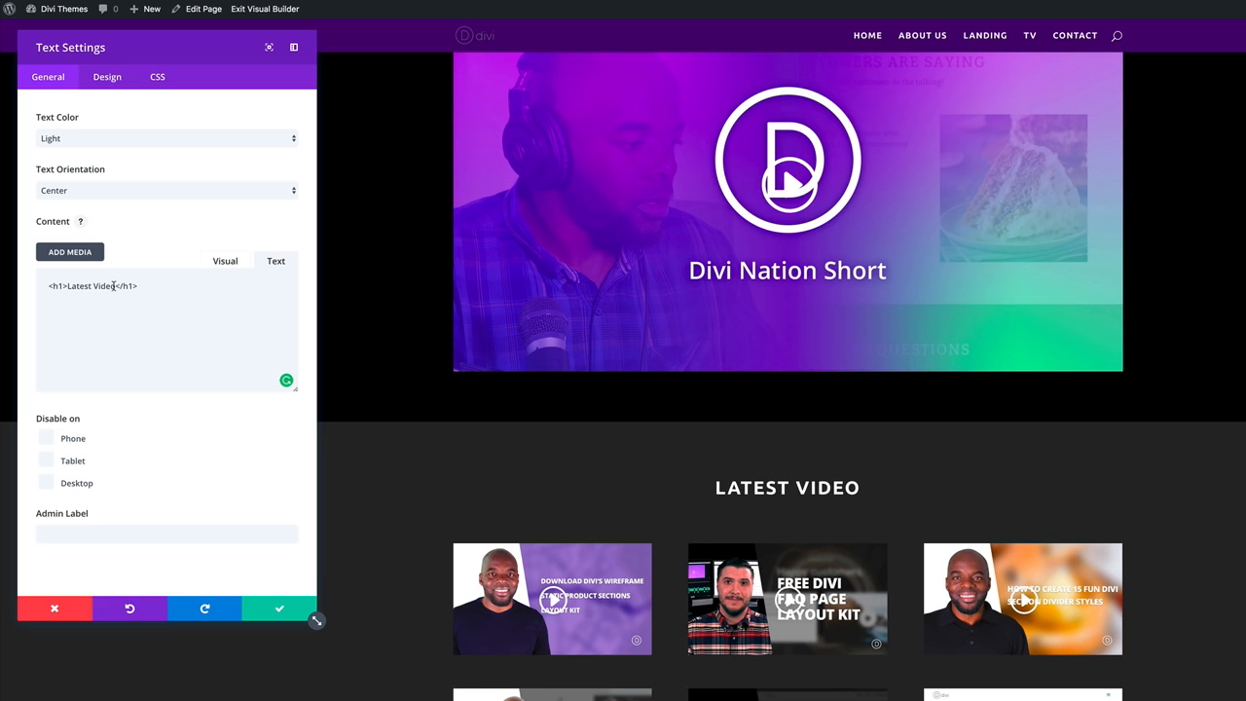
left_click_drag(115, 285, 78, 284)
type("M")
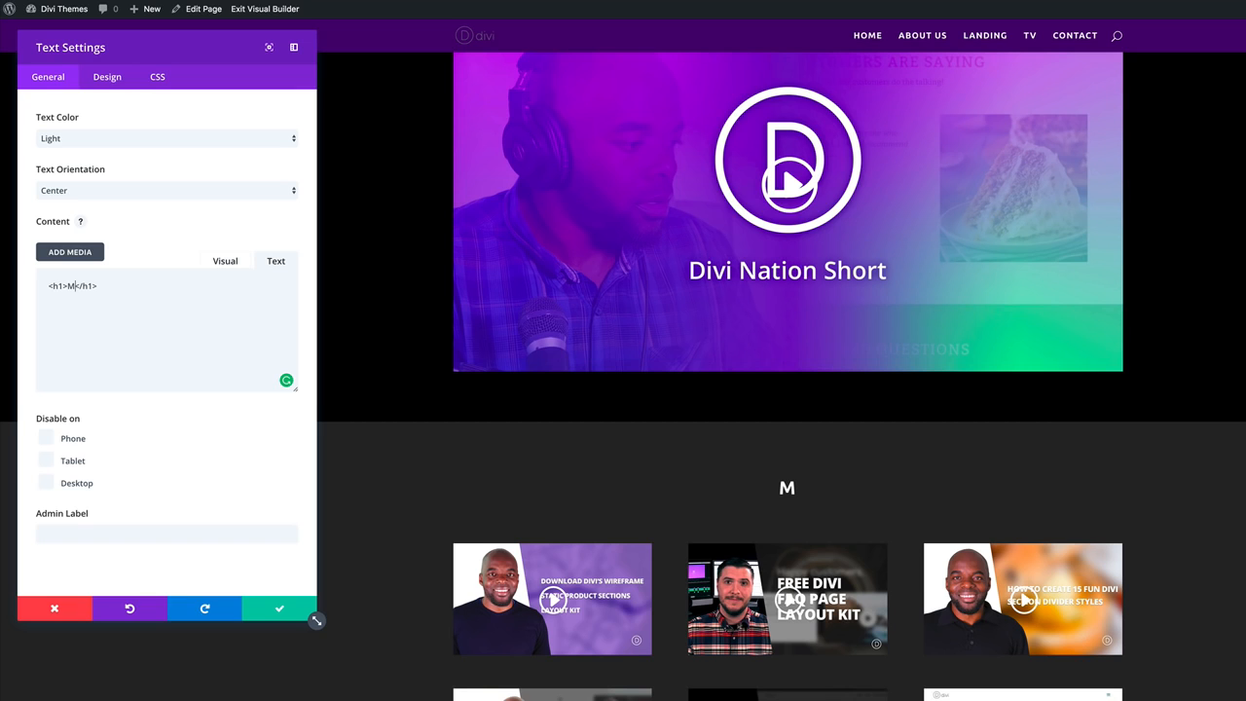
type("OST POPULAR")
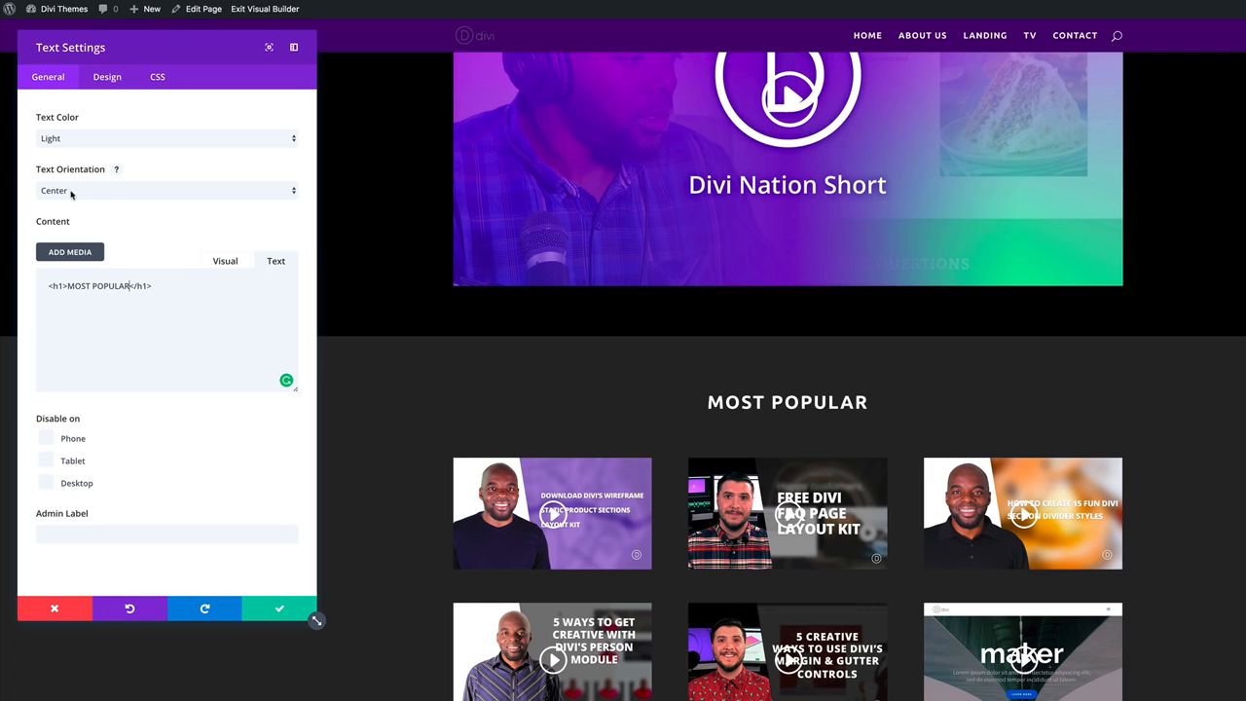
left_click(71, 193)
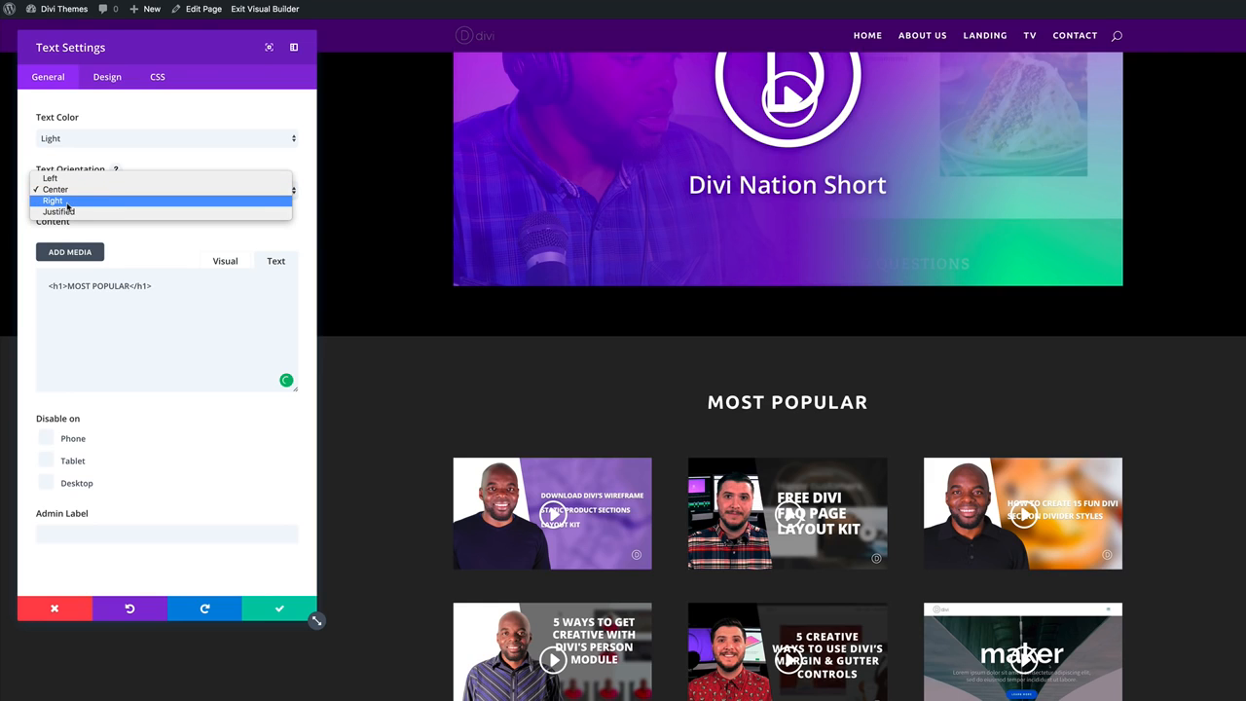
left_click(59, 179)
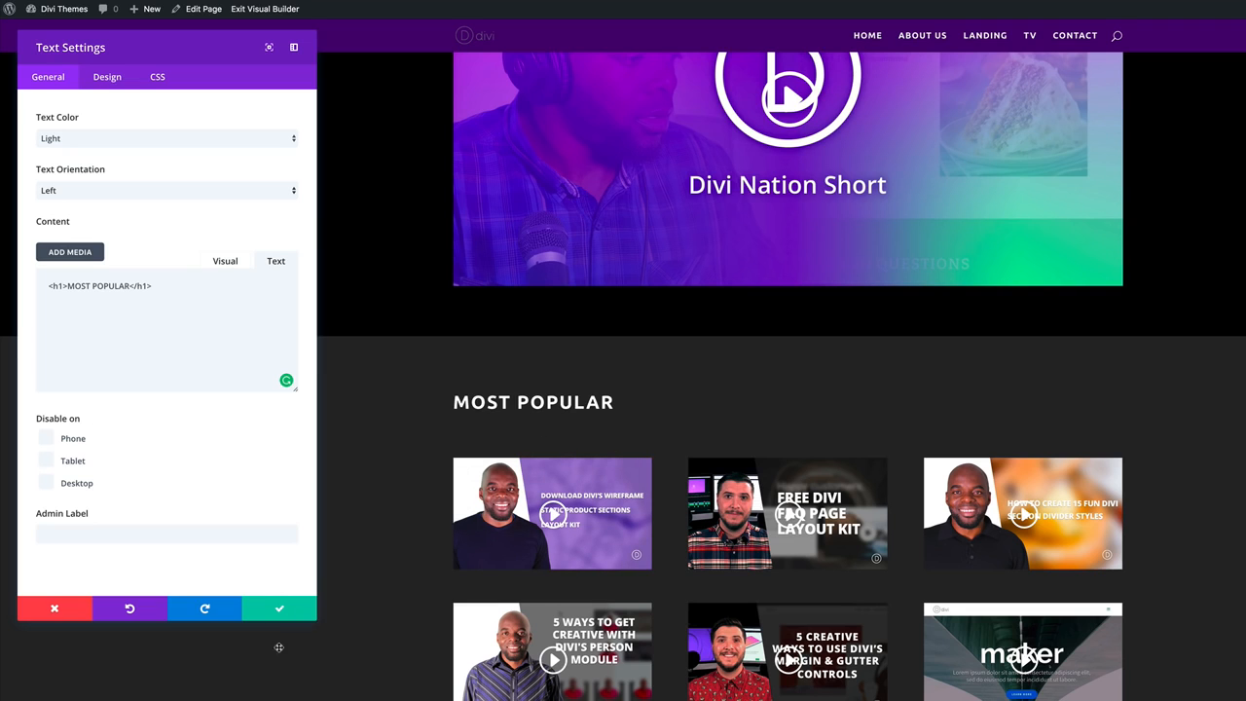
Save the MOST POPULAR heading, review the TV page, and expand the page settings bar.
left_click(279, 611)
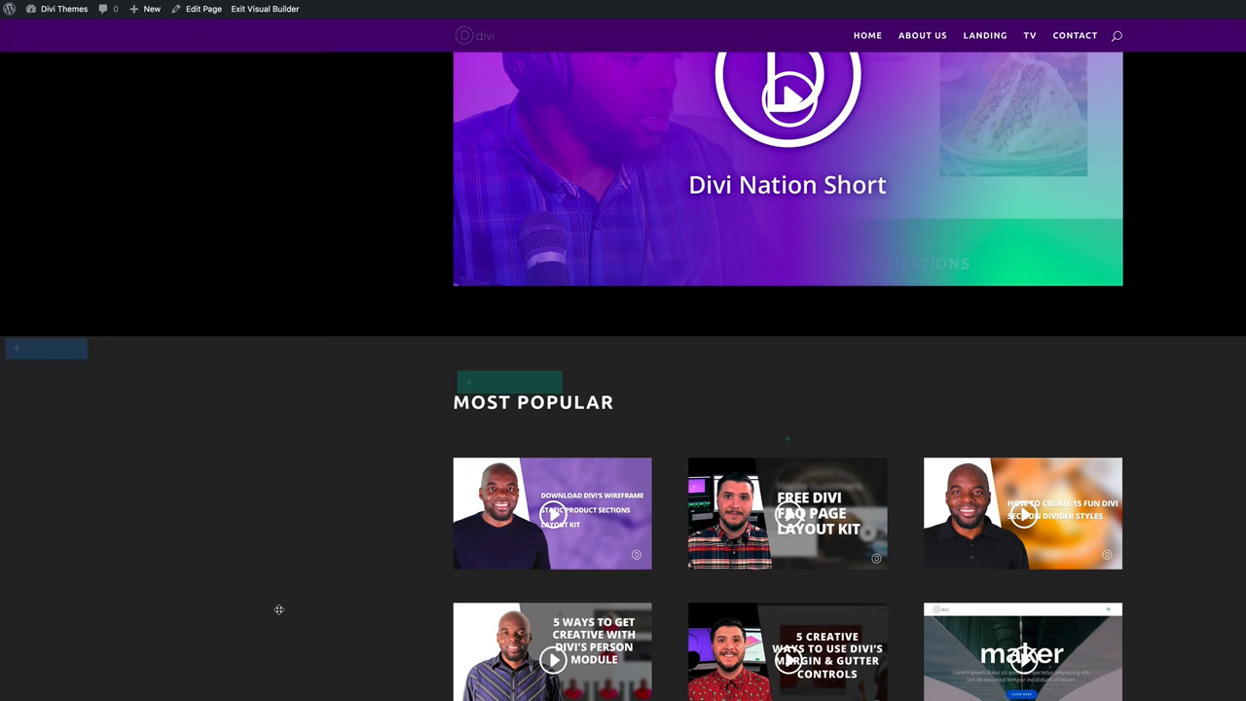
scroll(294, 556, "up", 3)
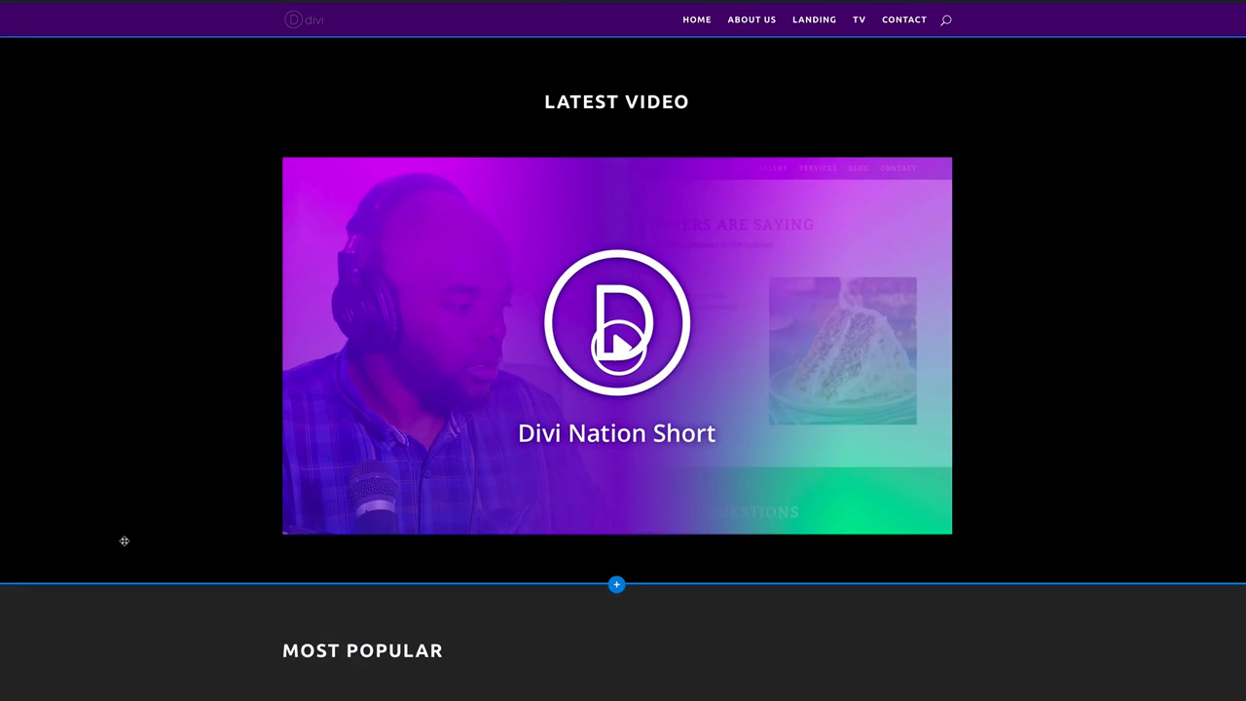
scroll(293, 556, "down", 3)
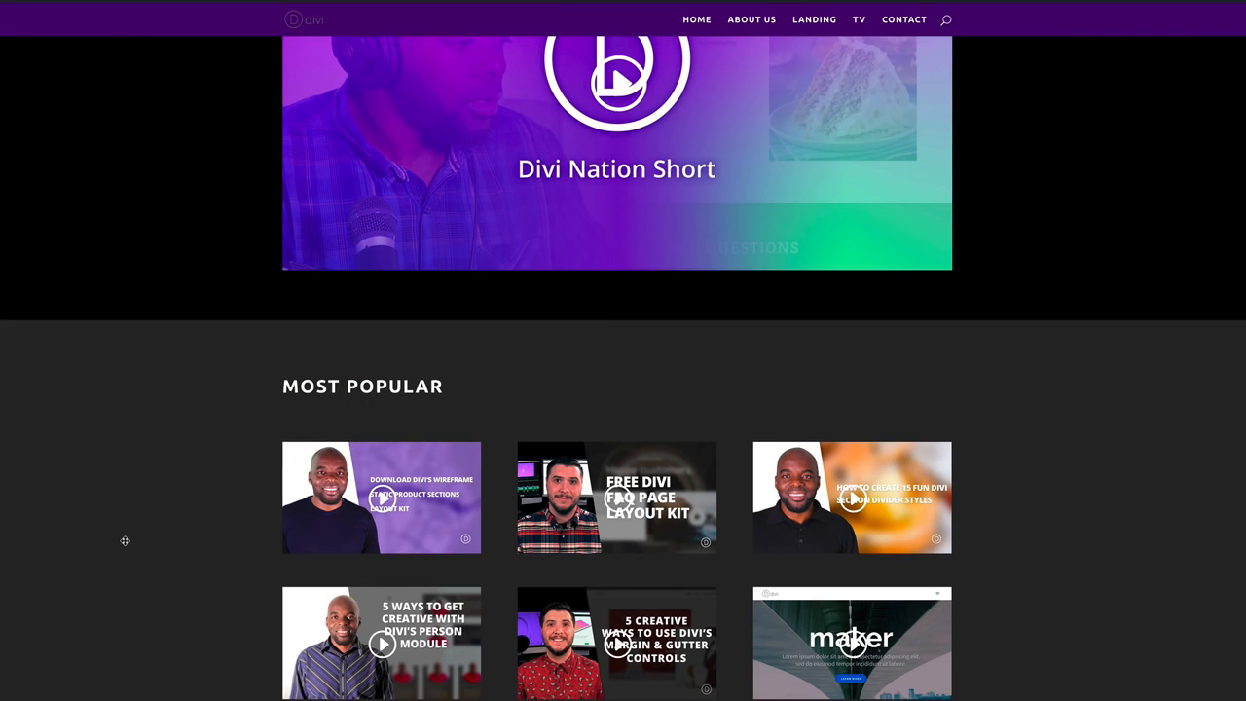
scroll(1165, 548, "up", 3)
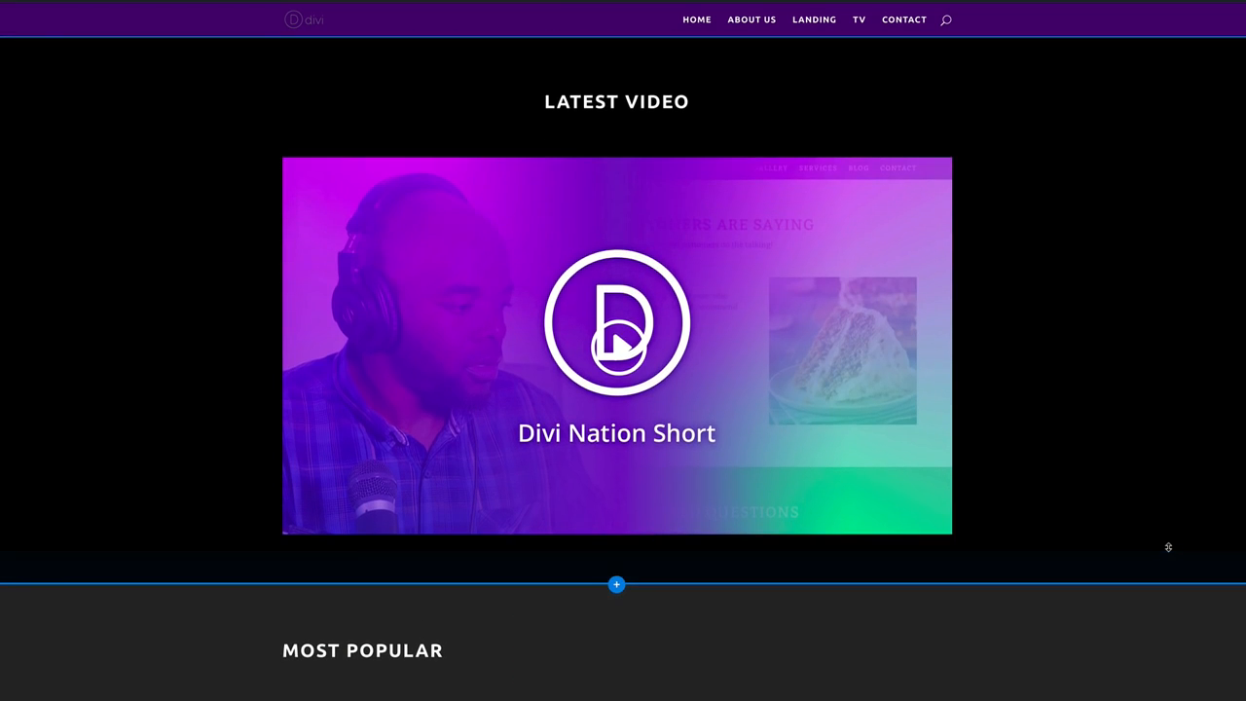
scroll(1210, 660, "down", 3)
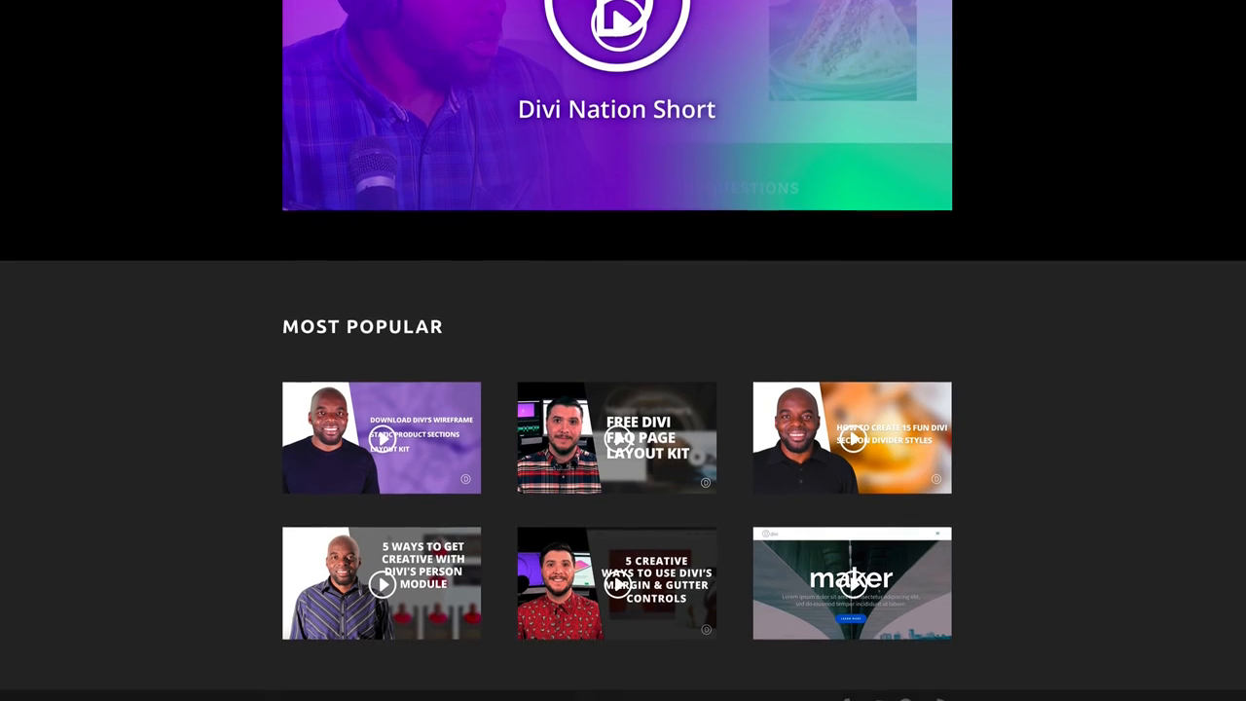
scroll(623, 389, "down", 1)
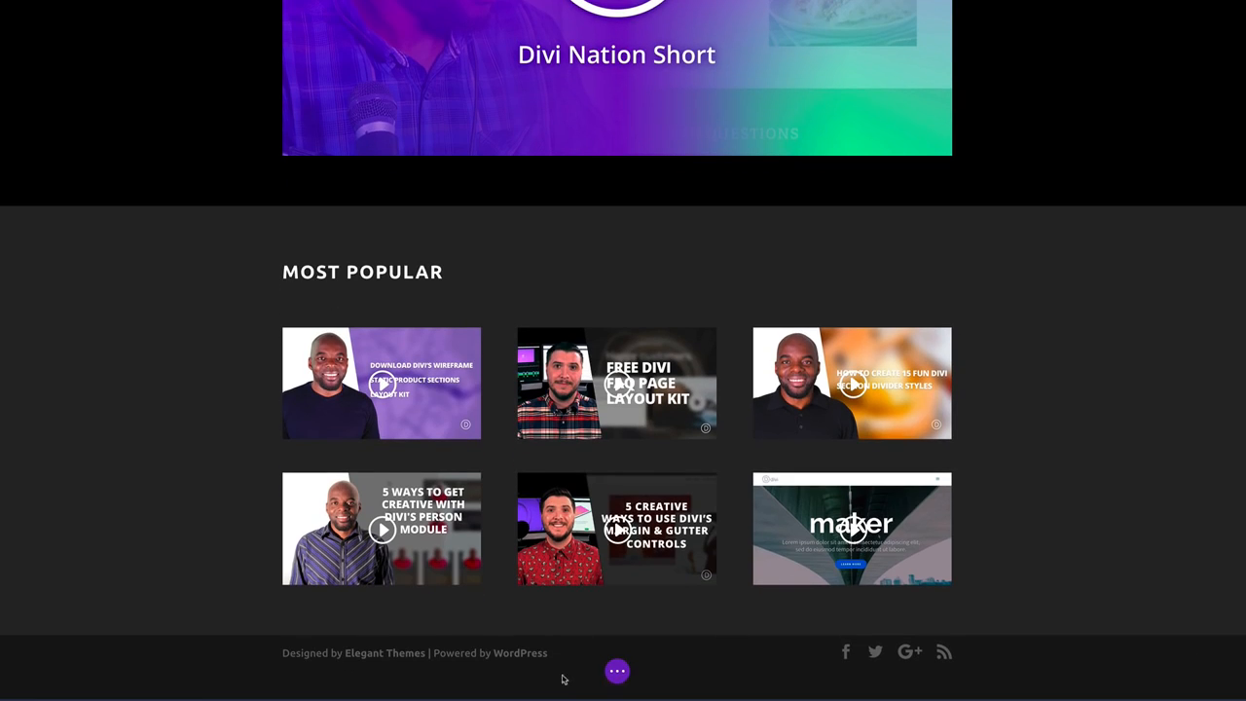
left_click(617, 671)
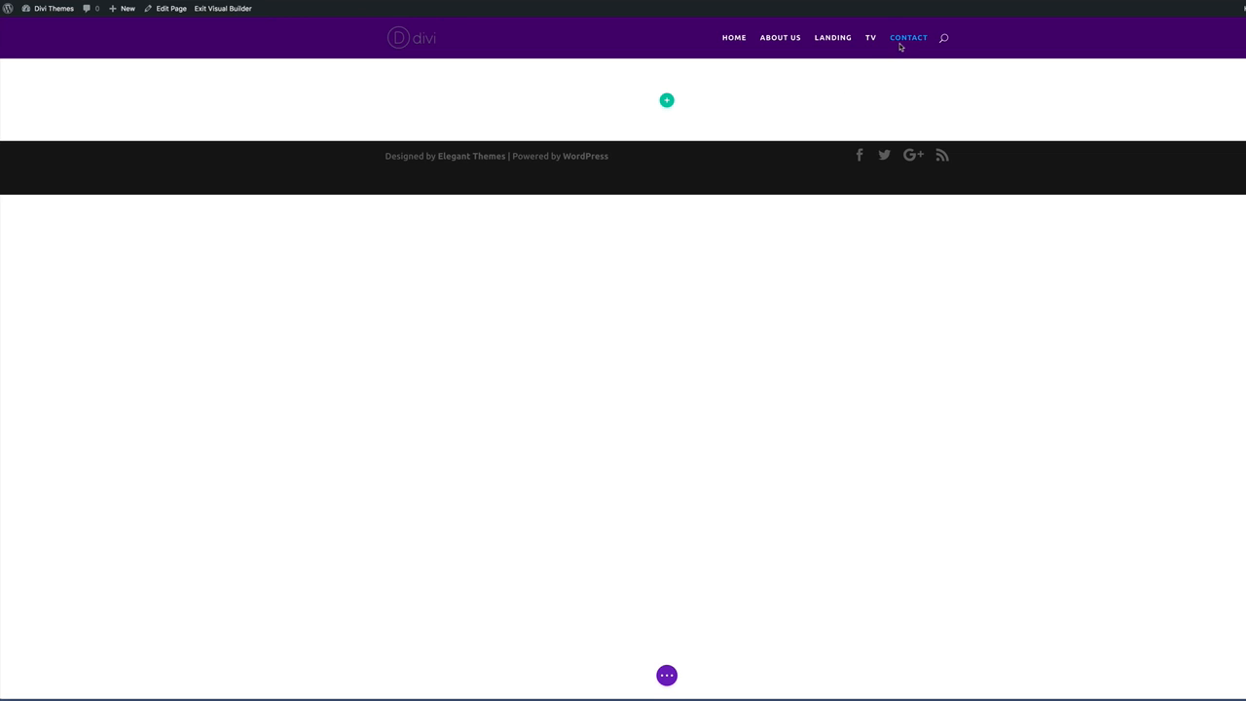
Insert a two-column row with a Contact Form module in its left column.
left_click(667, 101)
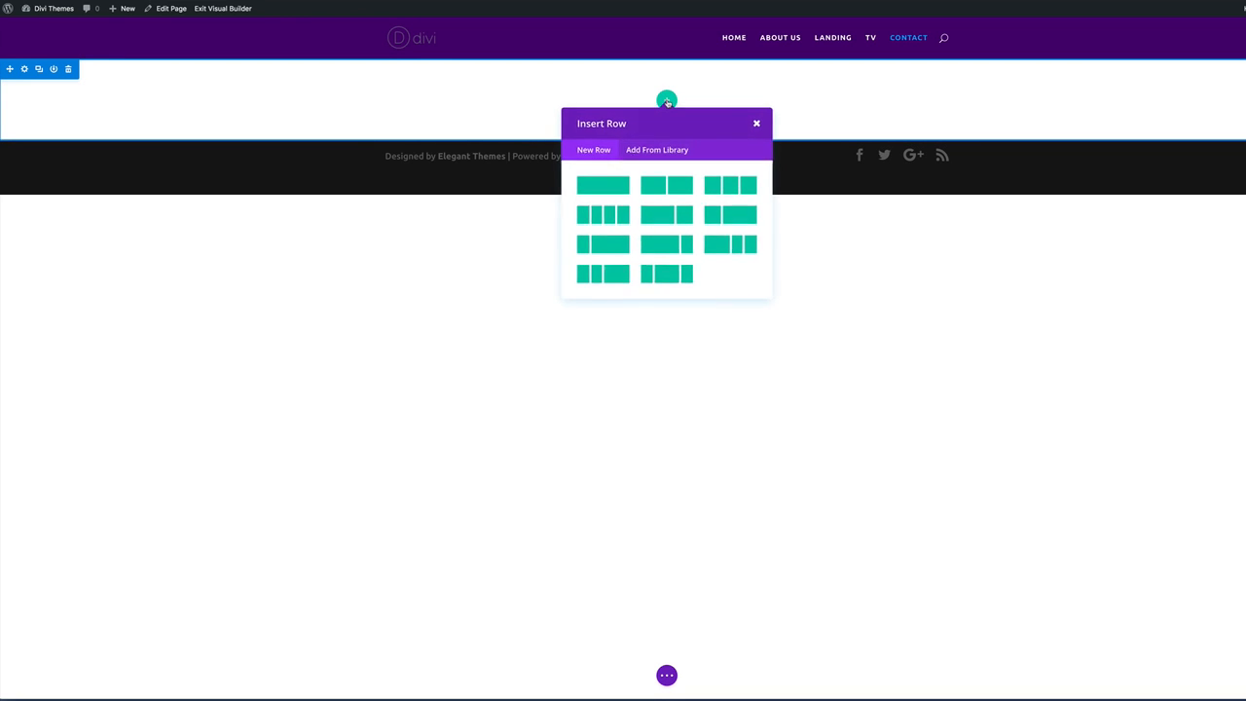
left_click(667, 185)
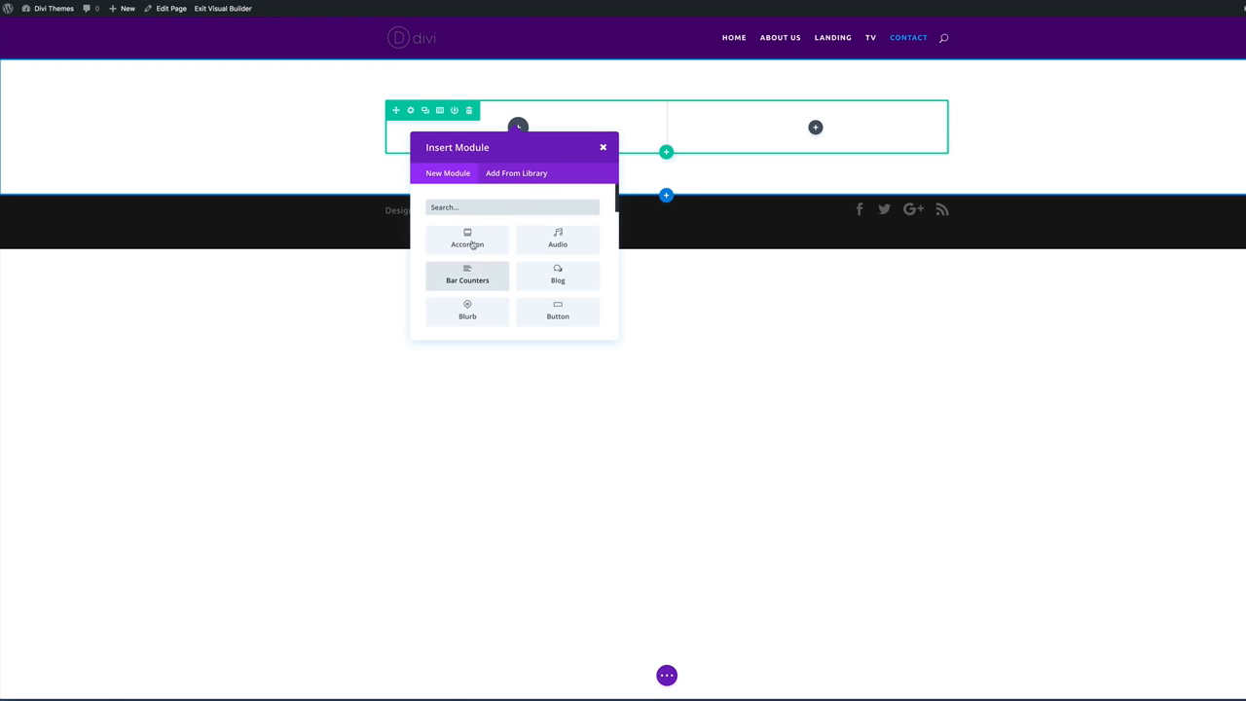
scroll(482, 281, "down", 2)
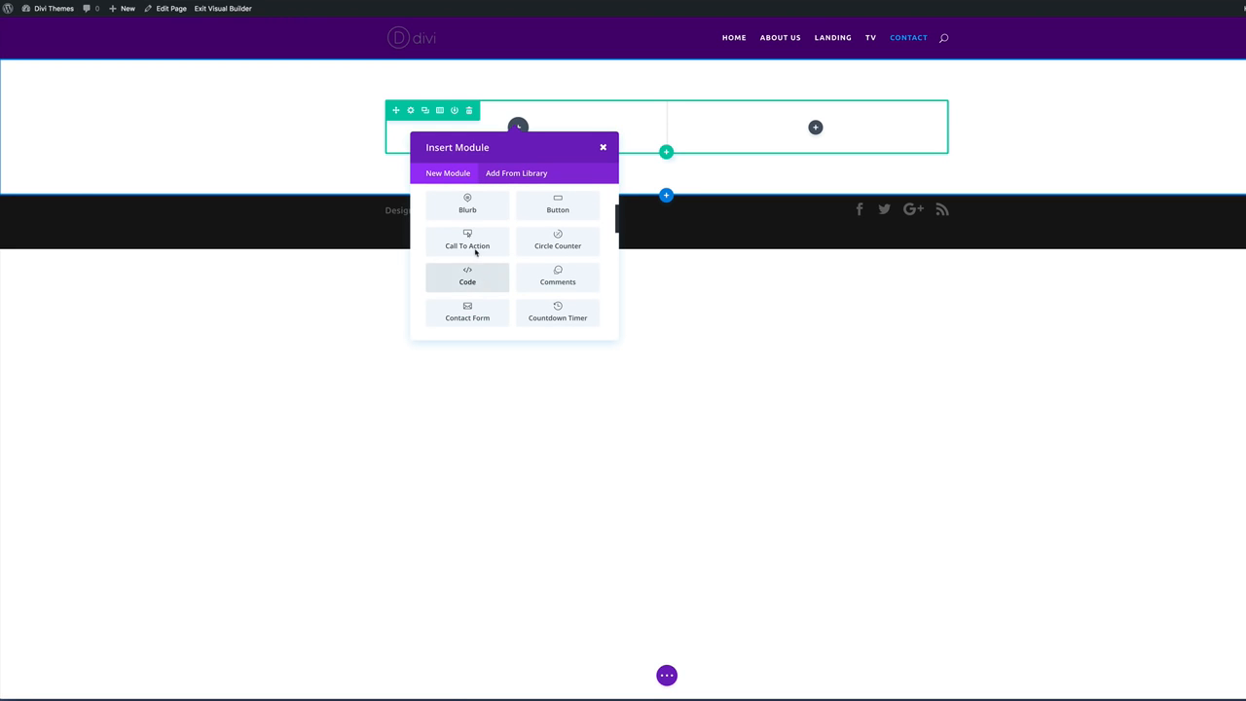
left_click(467, 315)
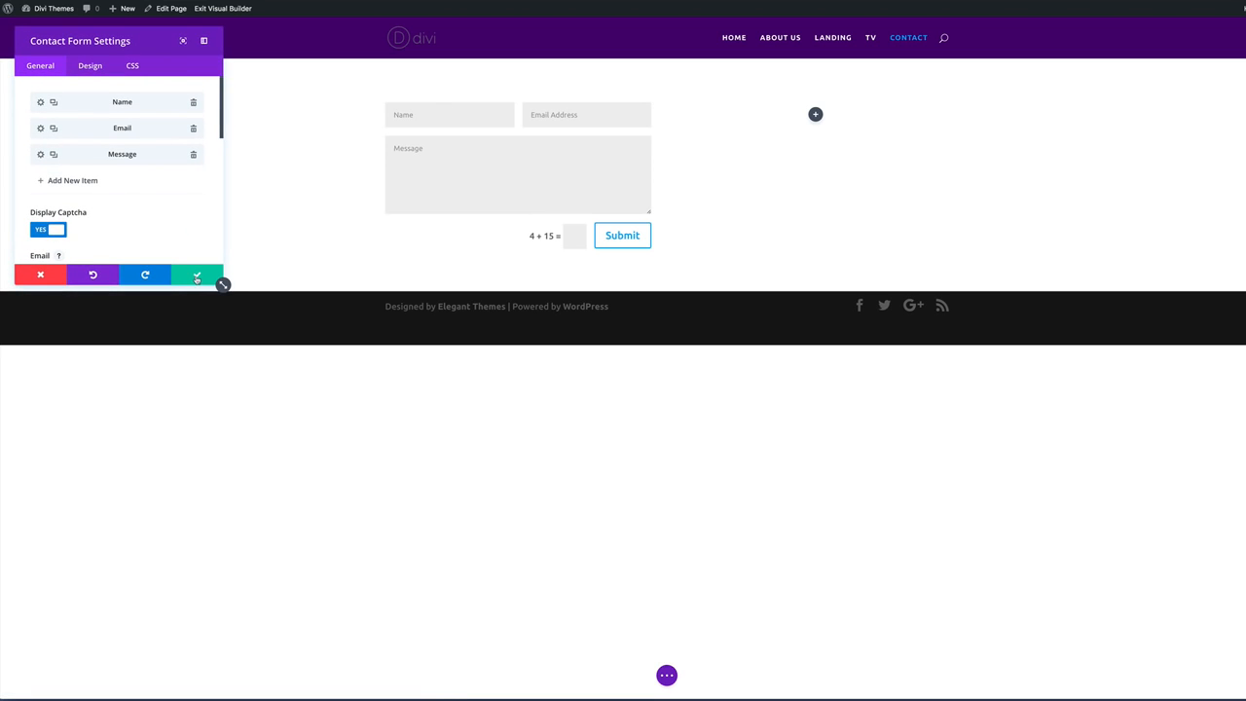
left_click(197, 277)
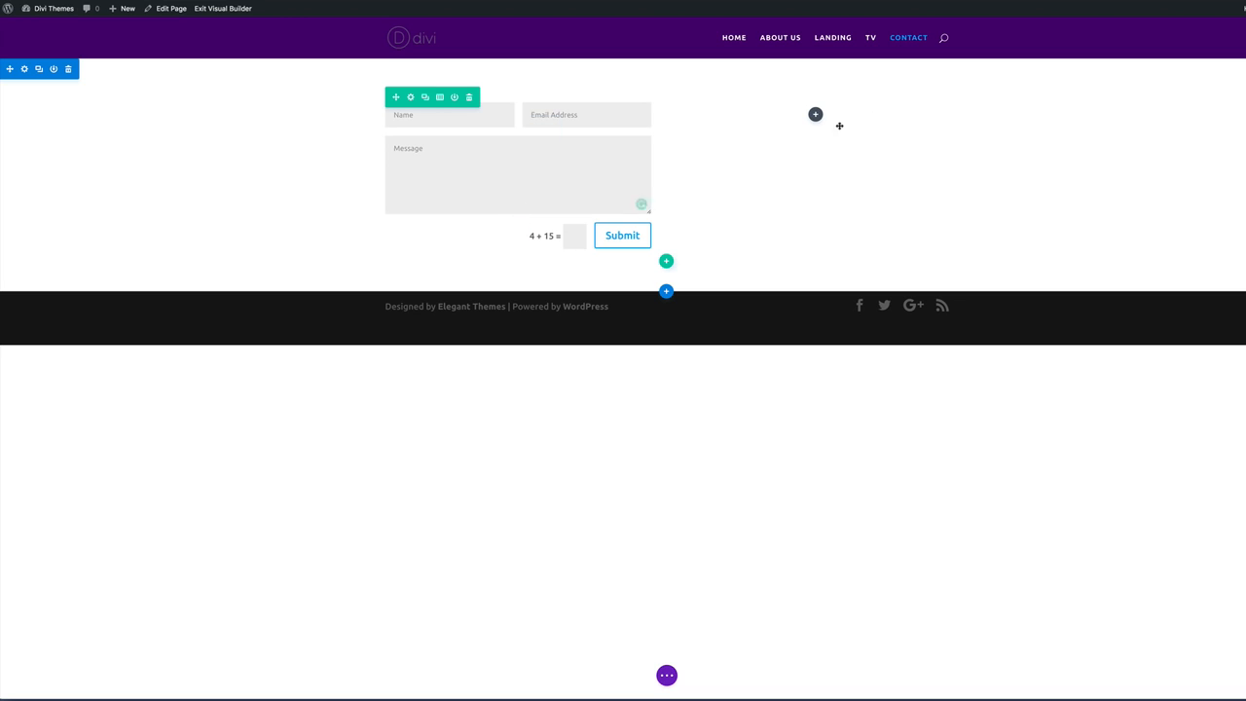
Add a Text module to the right column and paste the postal address into it.
left_click(816, 115)
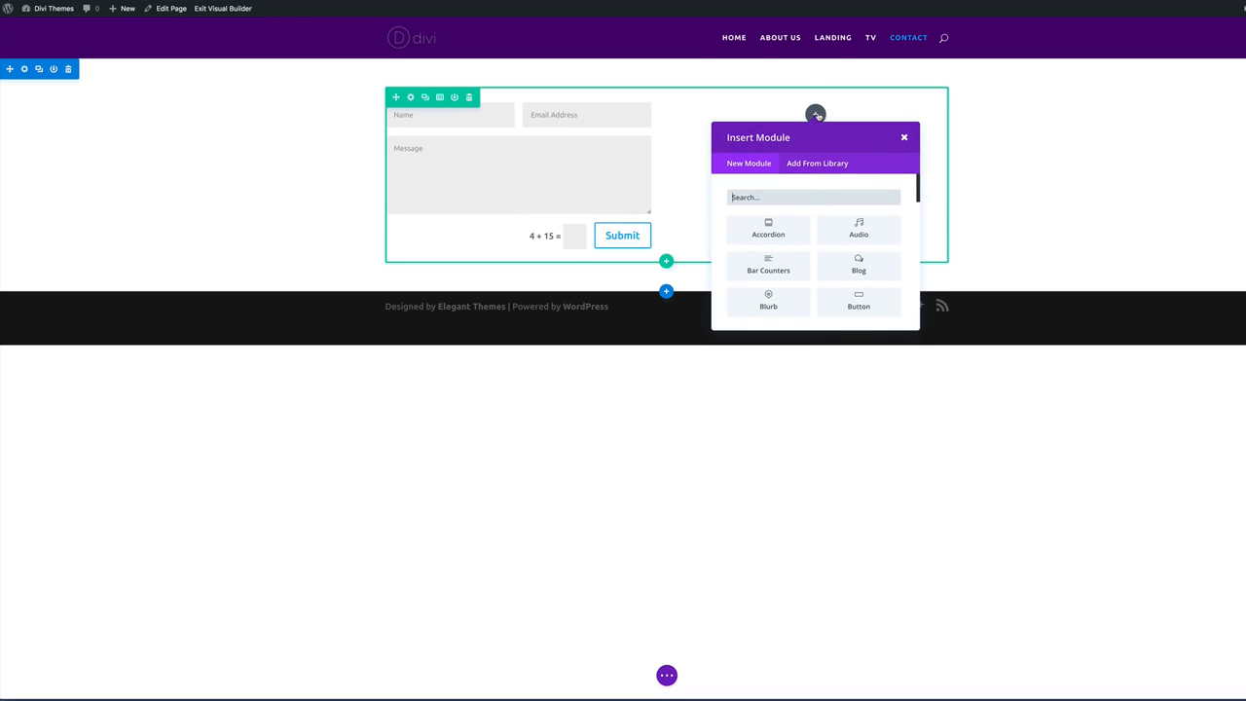
type("text")
left_click(777, 224)
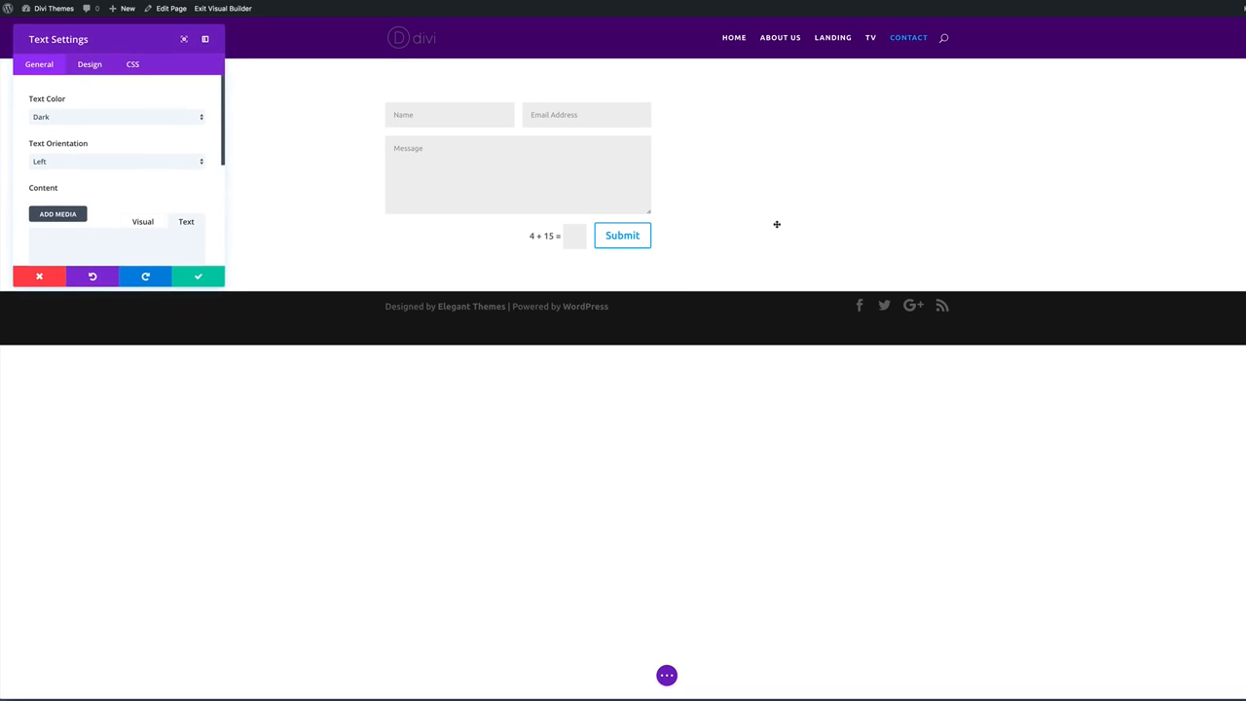
left_click_drag(225, 283, 594, 620)
left_click(81, 240)
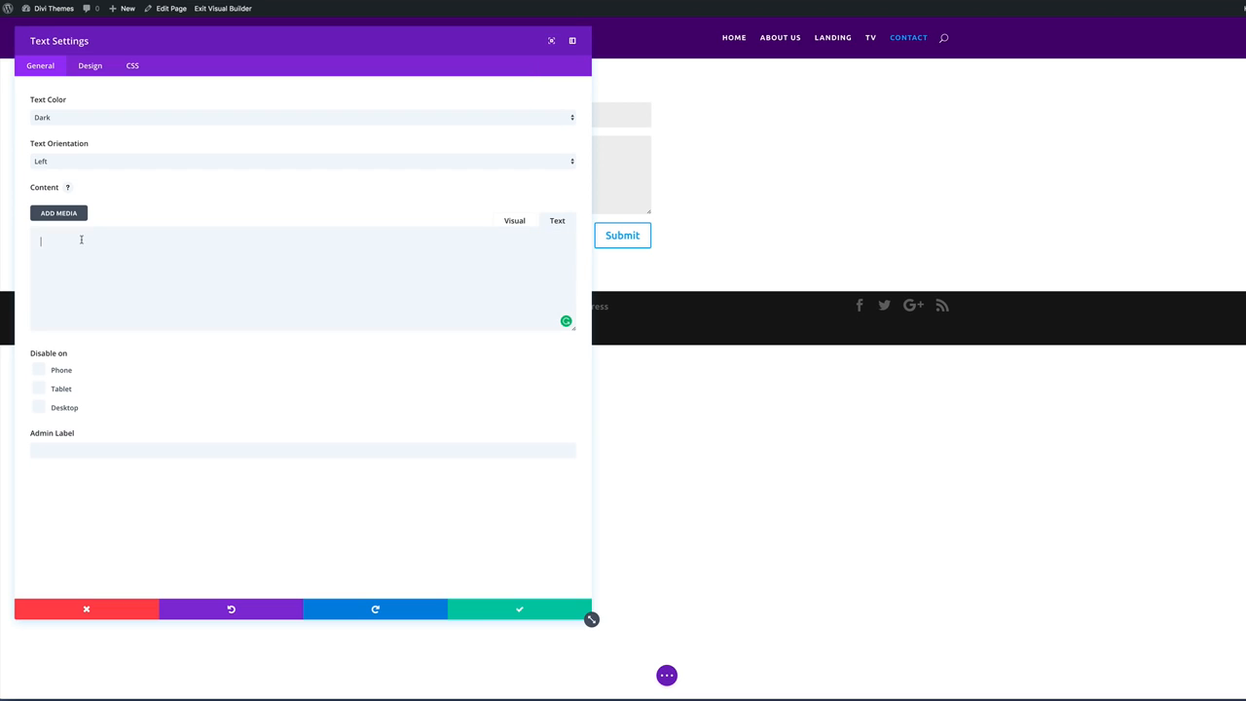
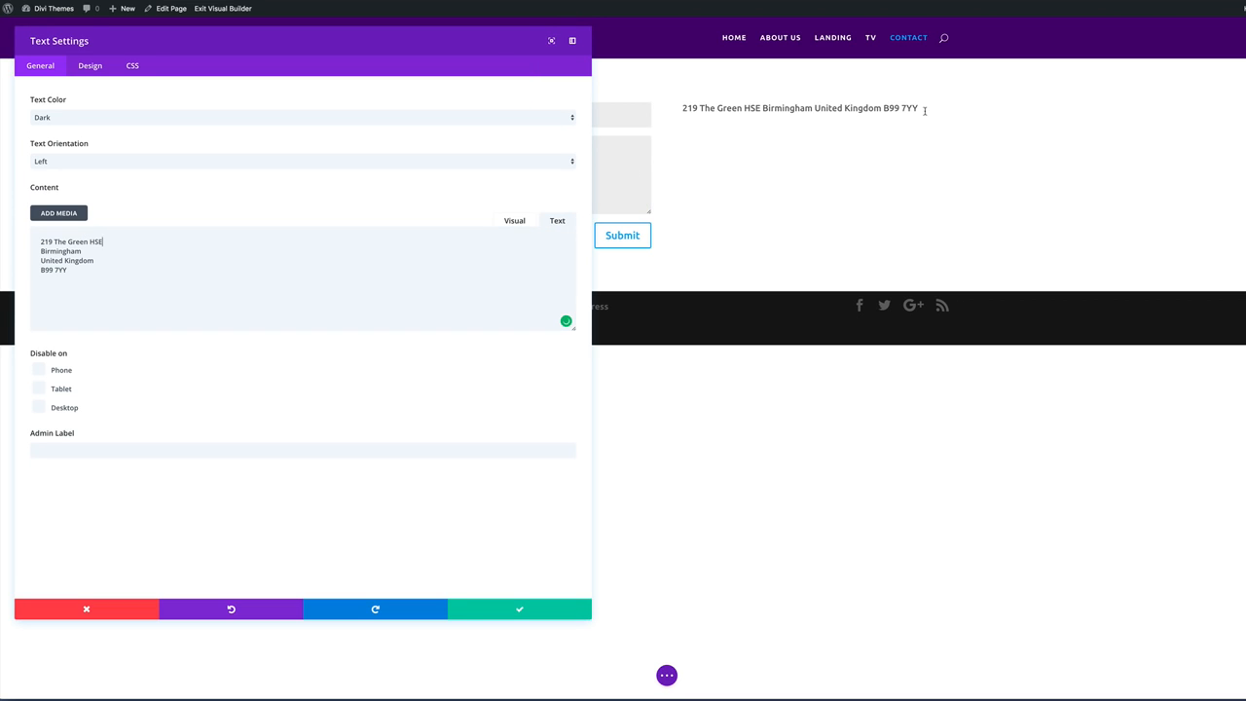
Insert <br> line breaks after HSE, Birmingham and United Kingdom, then save.
left_click(146, 232)
type("<")
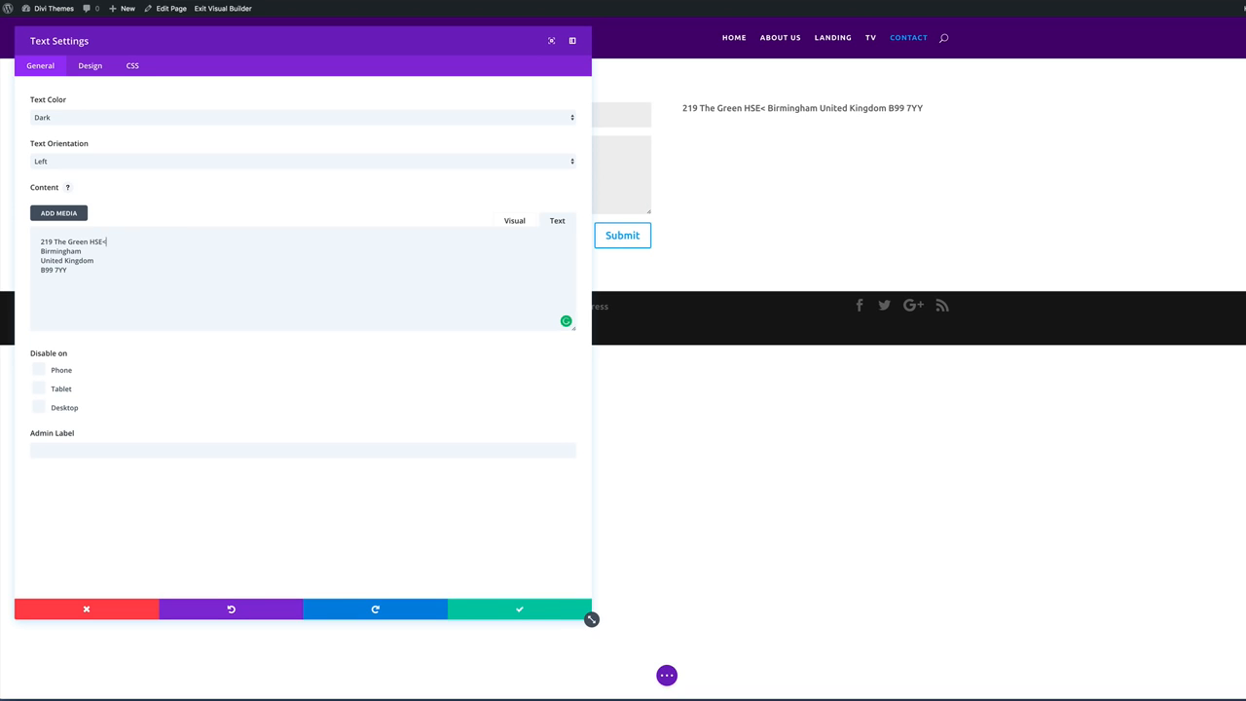
type("br>")
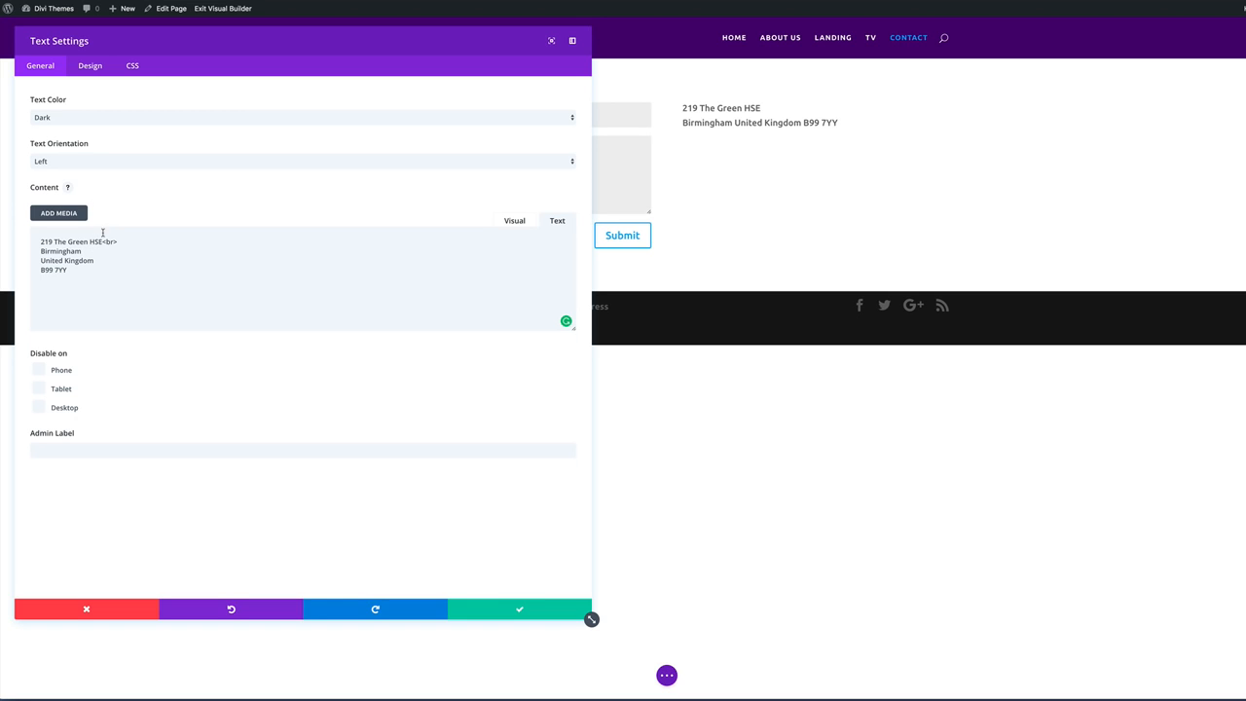
left_click_drag(103, 241, 134, 238)
key("ctrl+c")
left_click(90, 252)
key("ctrl+v")
left_click(105, 260)
key("ctrl+v")
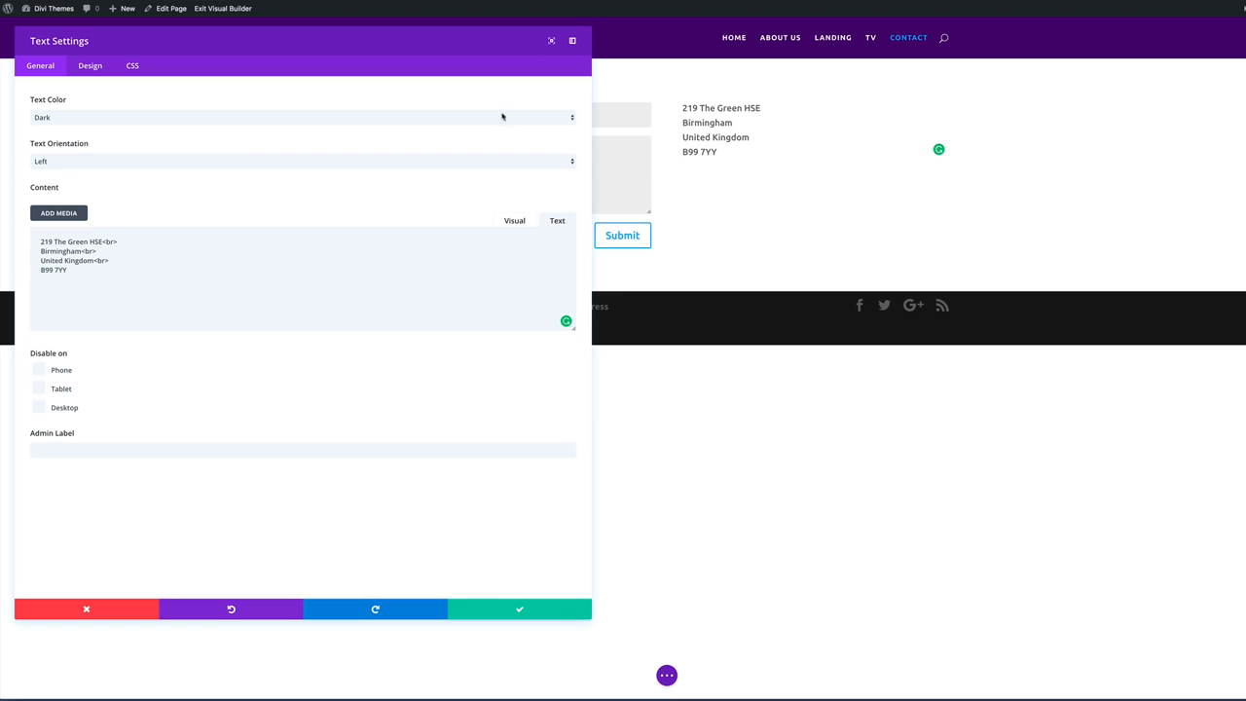
left_click(521, 610)
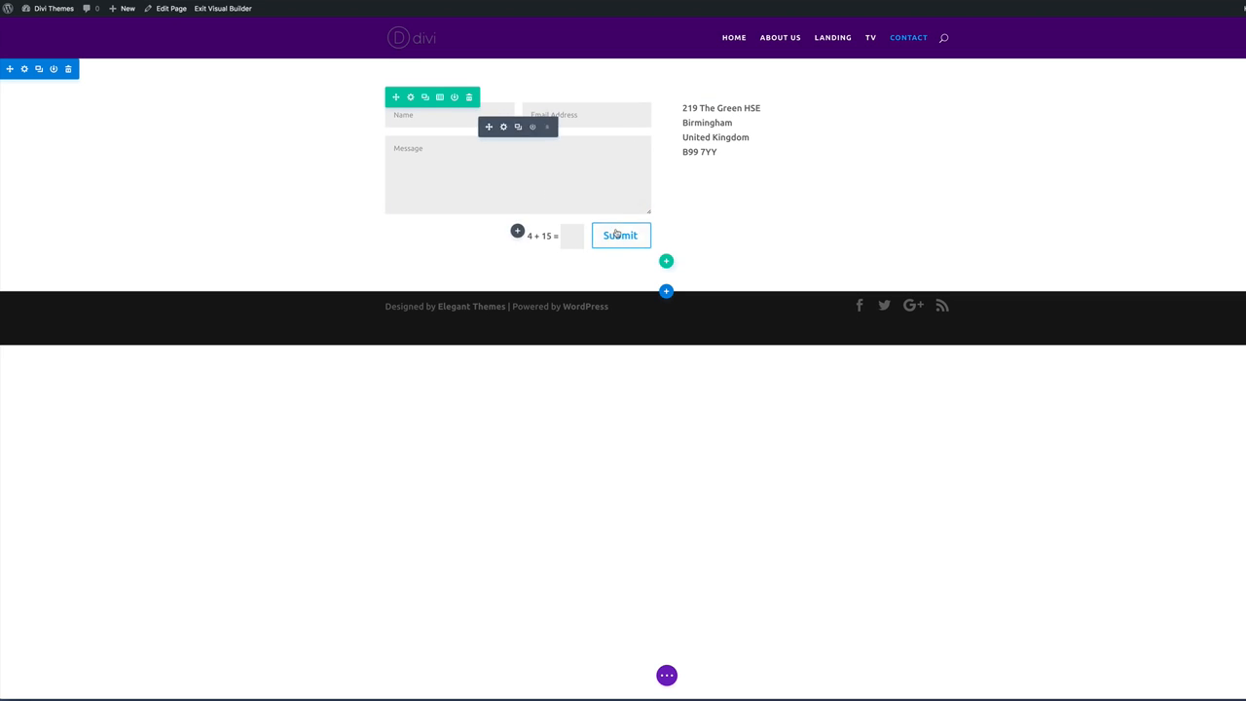
Add a Text module with an H1 'Contact Us' heading below the form, and drag a copy above the address.
left_click(518, 232)
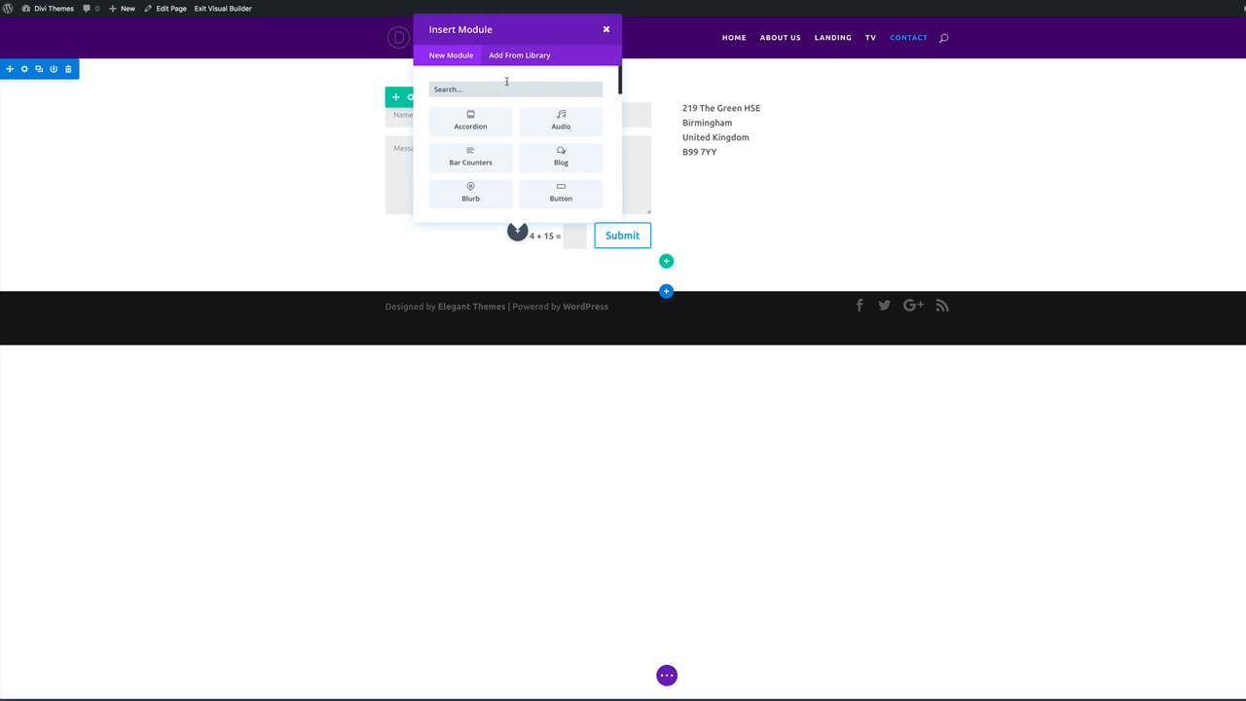
type("text")
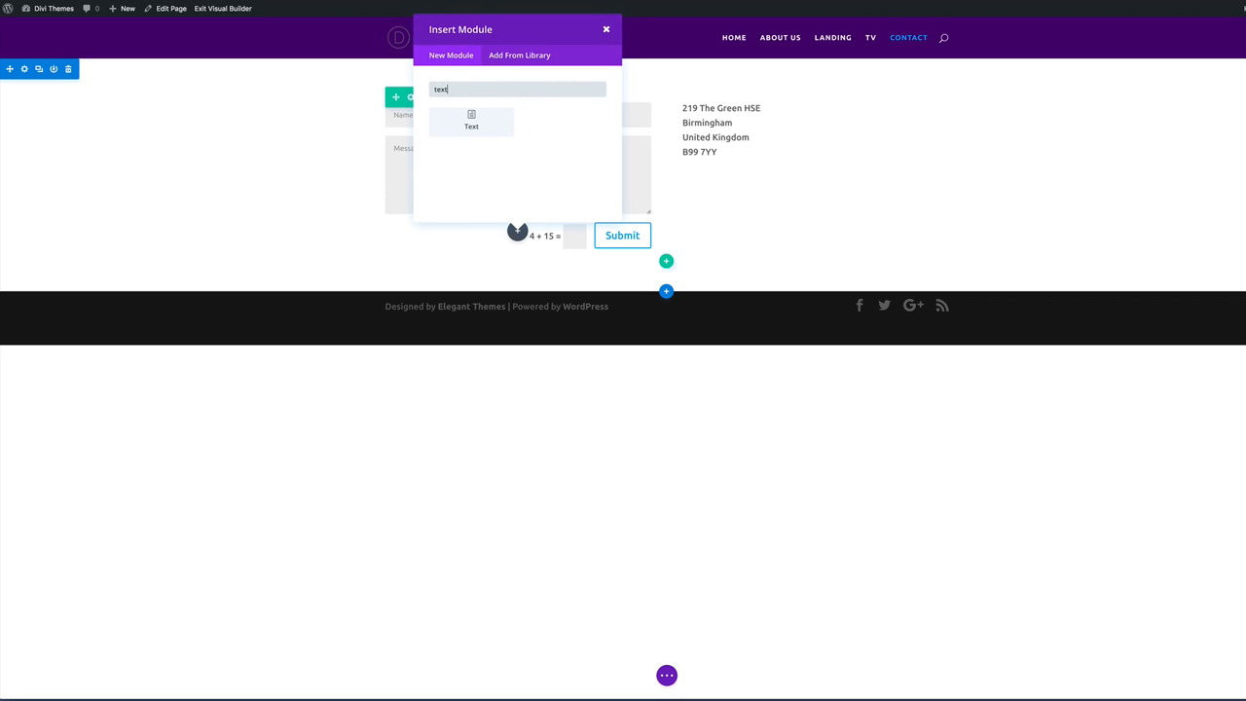
left_click(473, 119)
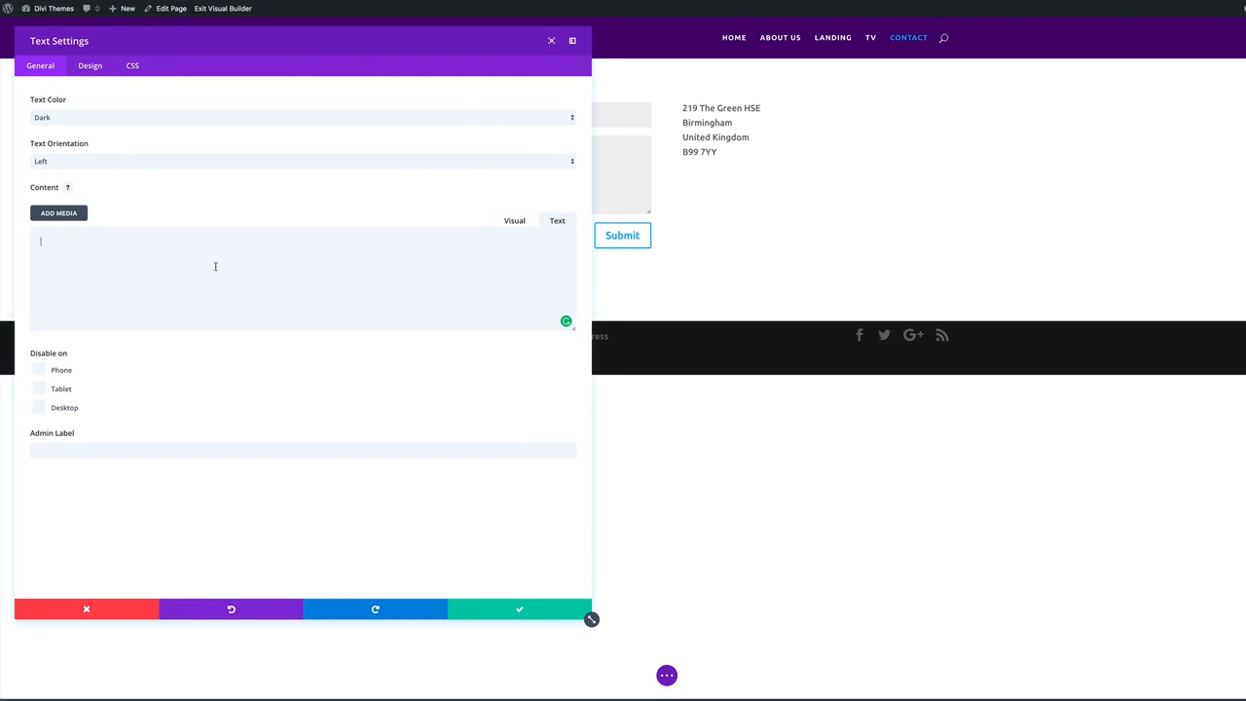
type("<h1>")
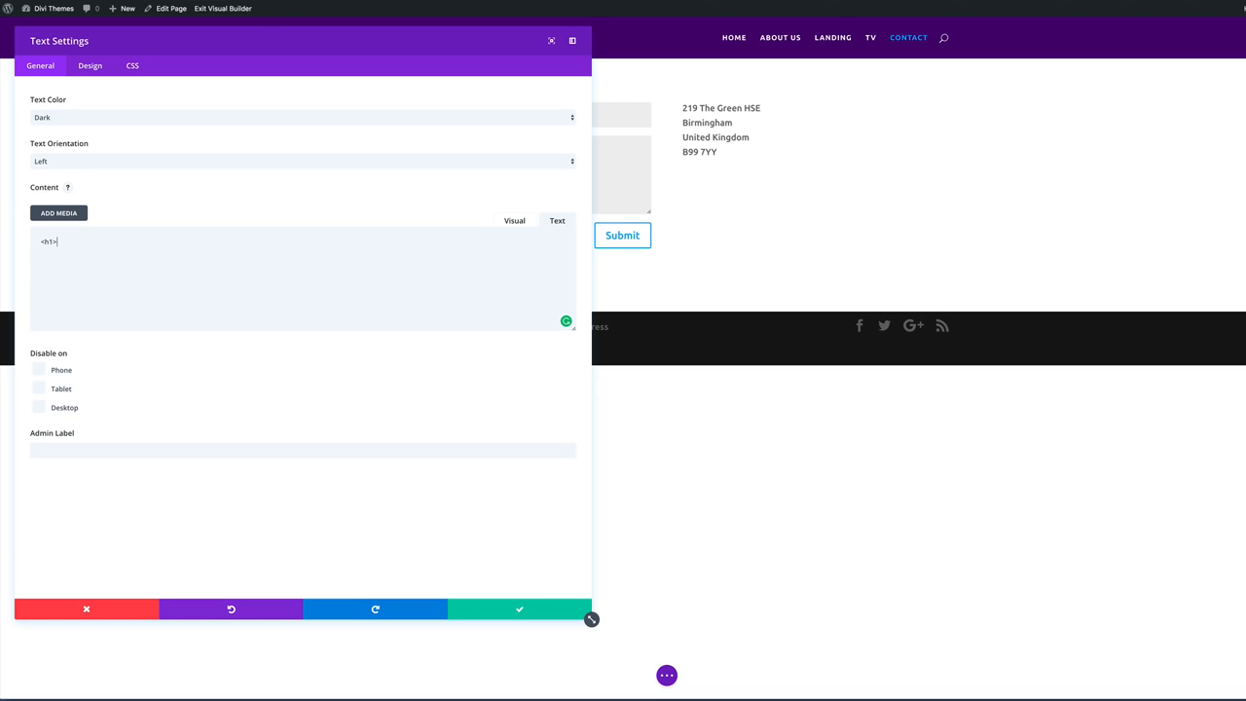
type("Contact Us</h1>")
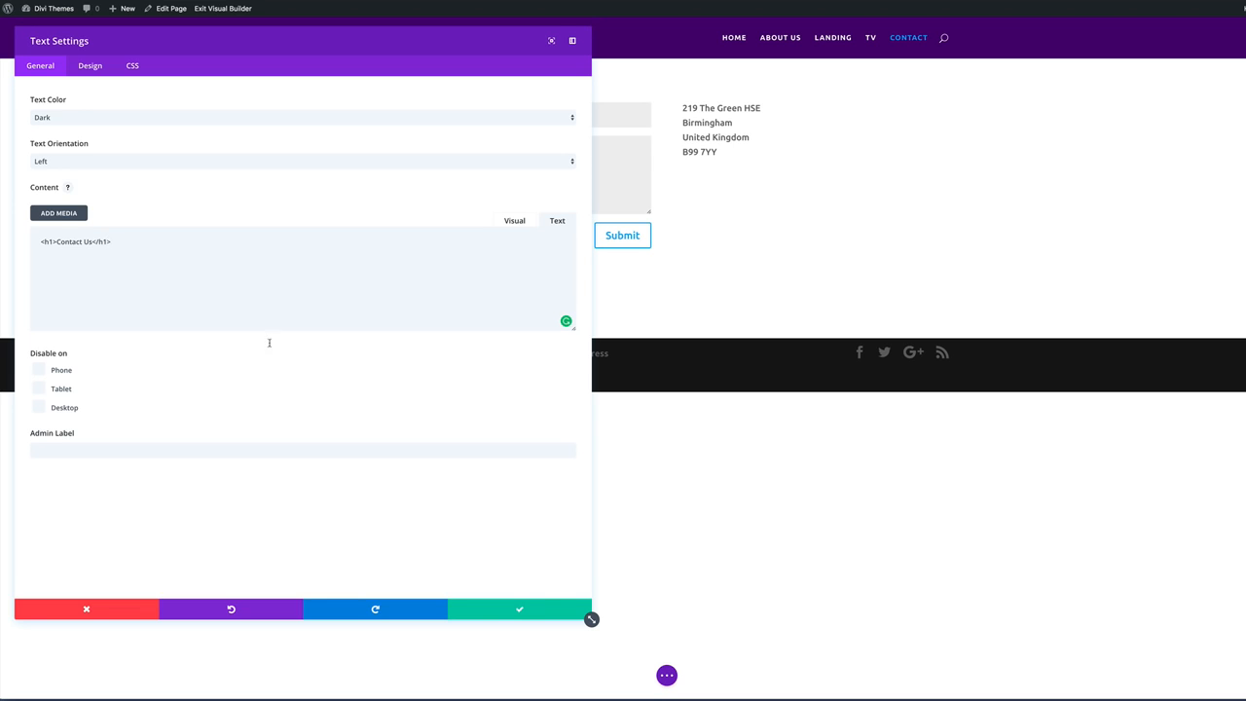
left_click(522, 611)
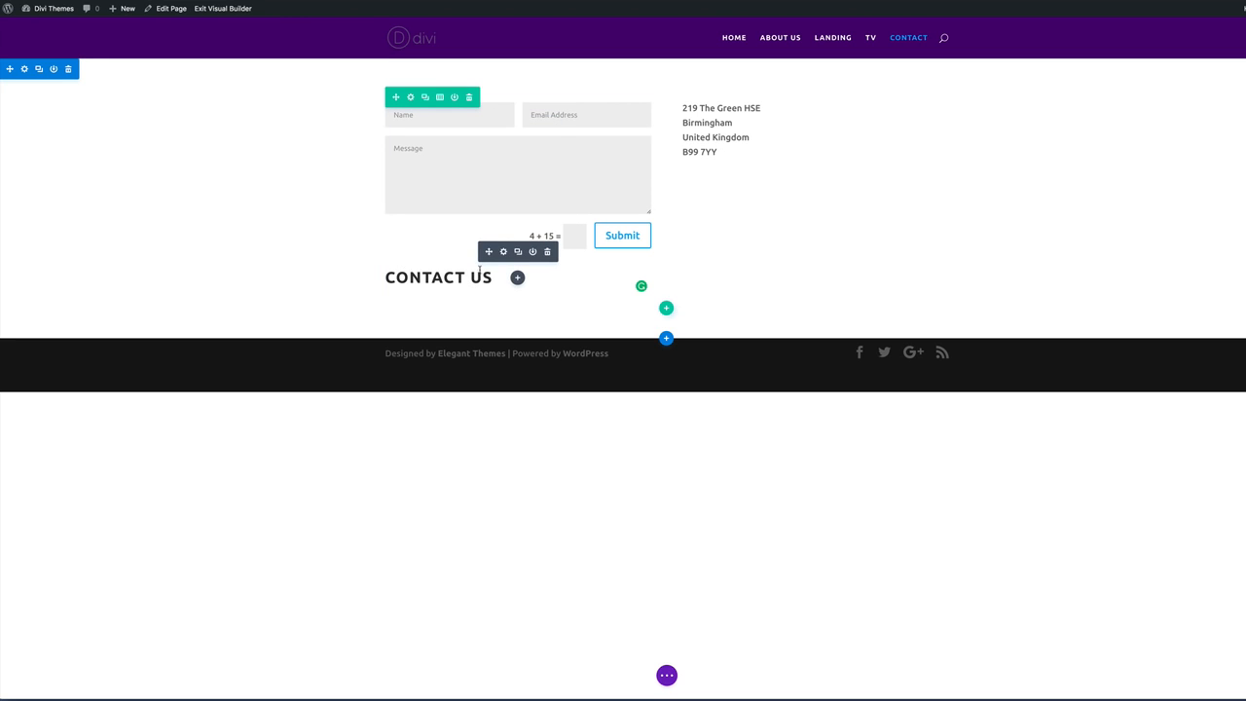
left_click(518, 252)
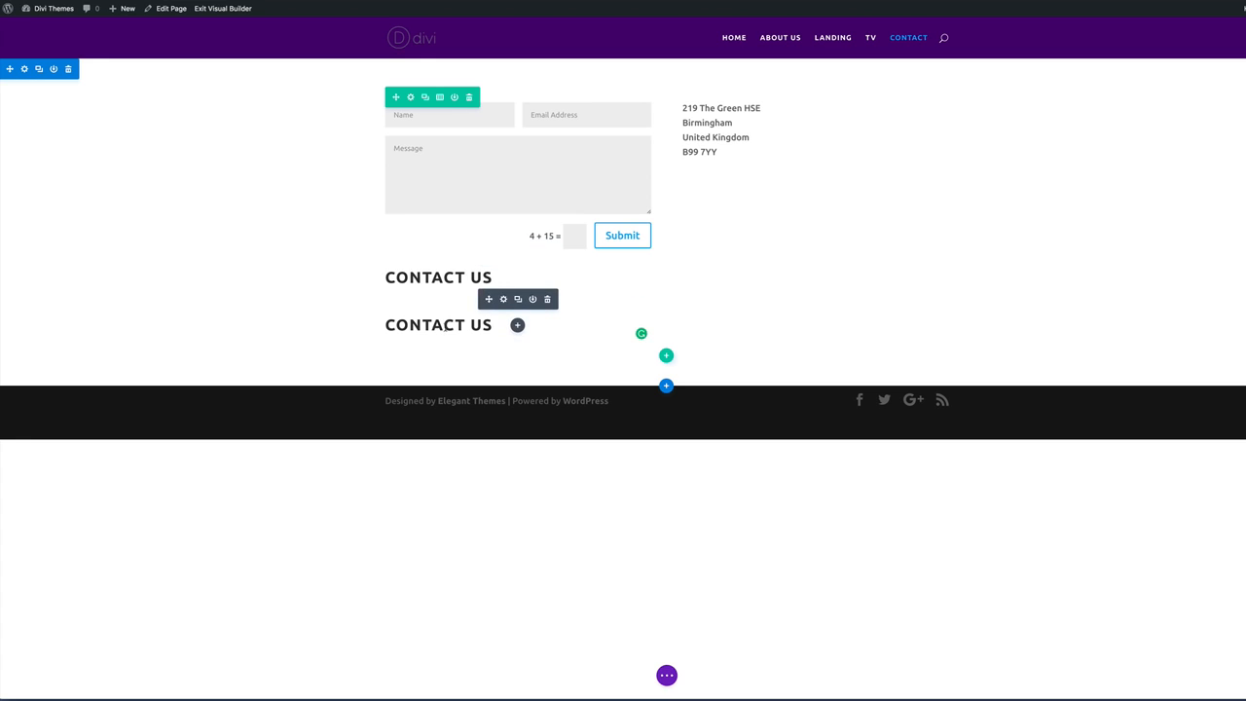
left_click_drag(488, 301, 709, 97)
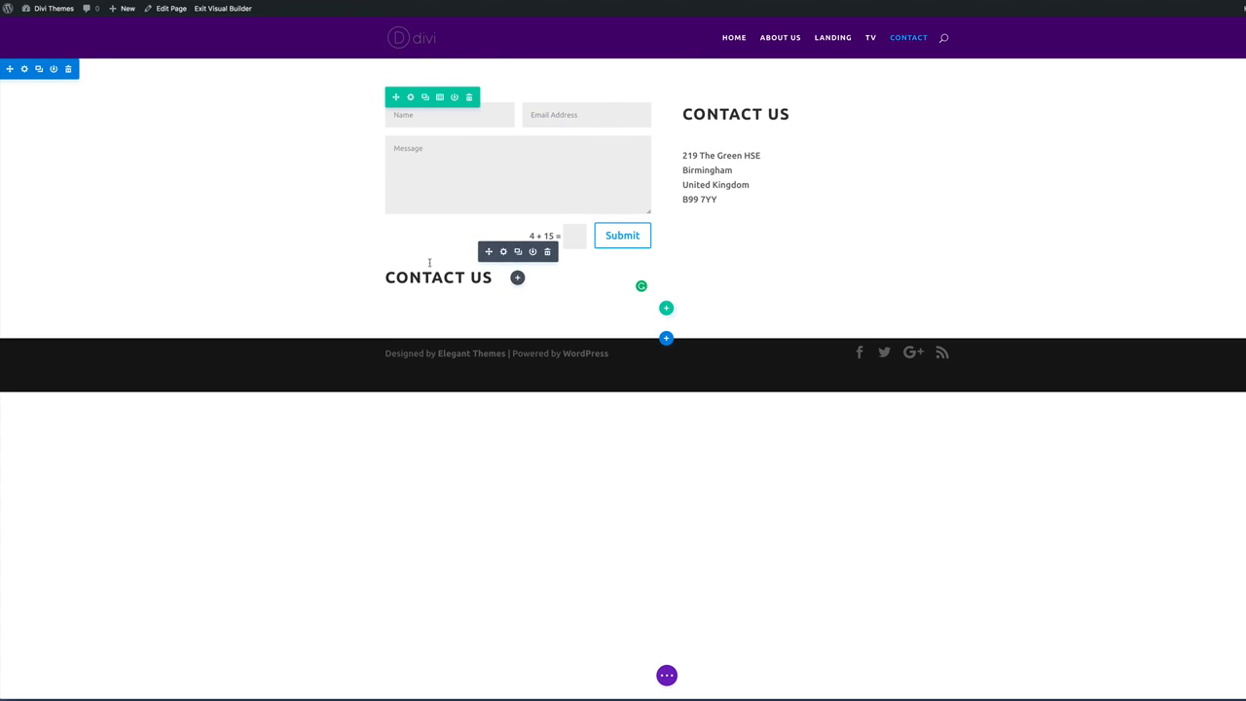
Move the Contact Us heading above the contact form and retitle the right-column heading 'ADDRESS'.
left_click_drag(492, 256, 465, 109)
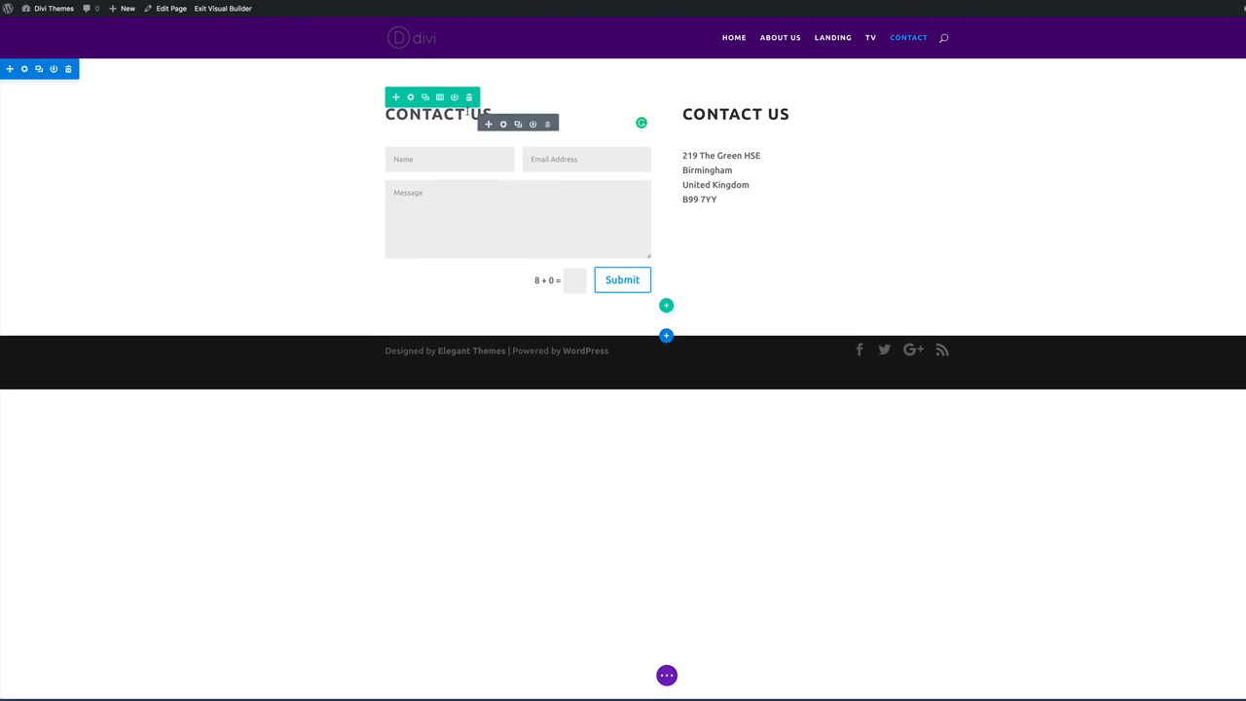
left_click_drag(791, 115, 682, 115)
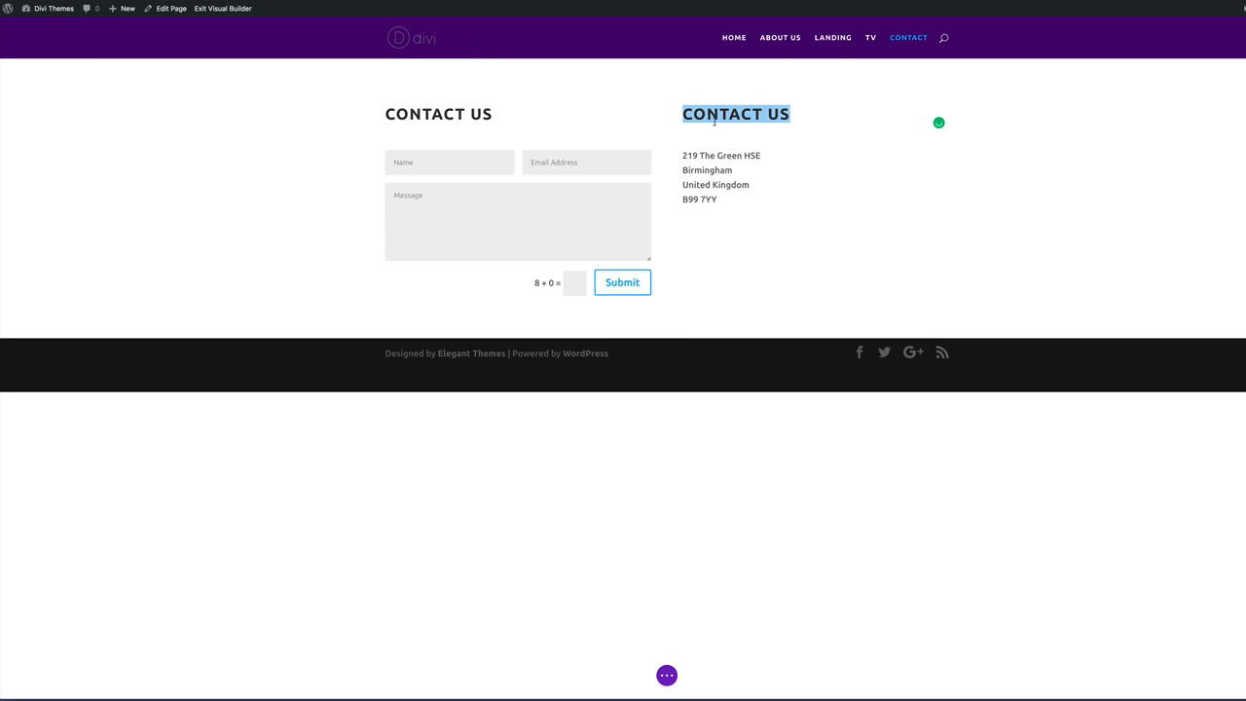
type("ADDRESS")
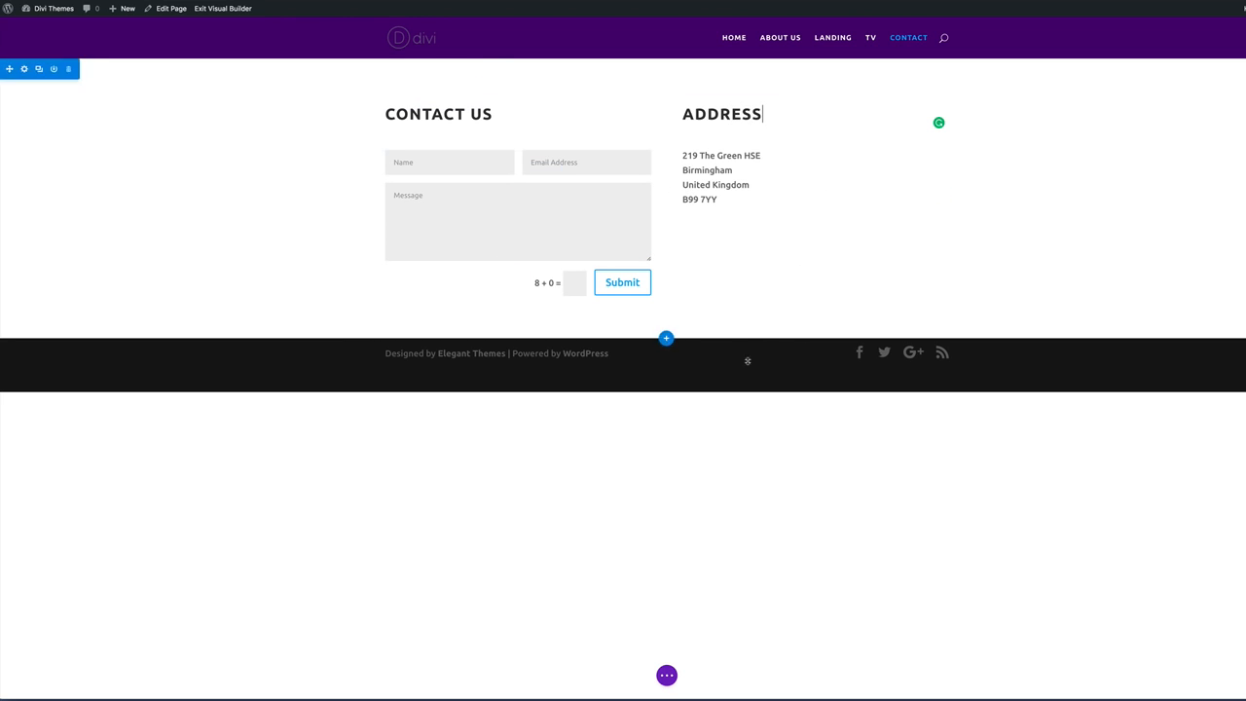
Add a regular section whose single-column row holds a new Image module.
left_click(667, 338)
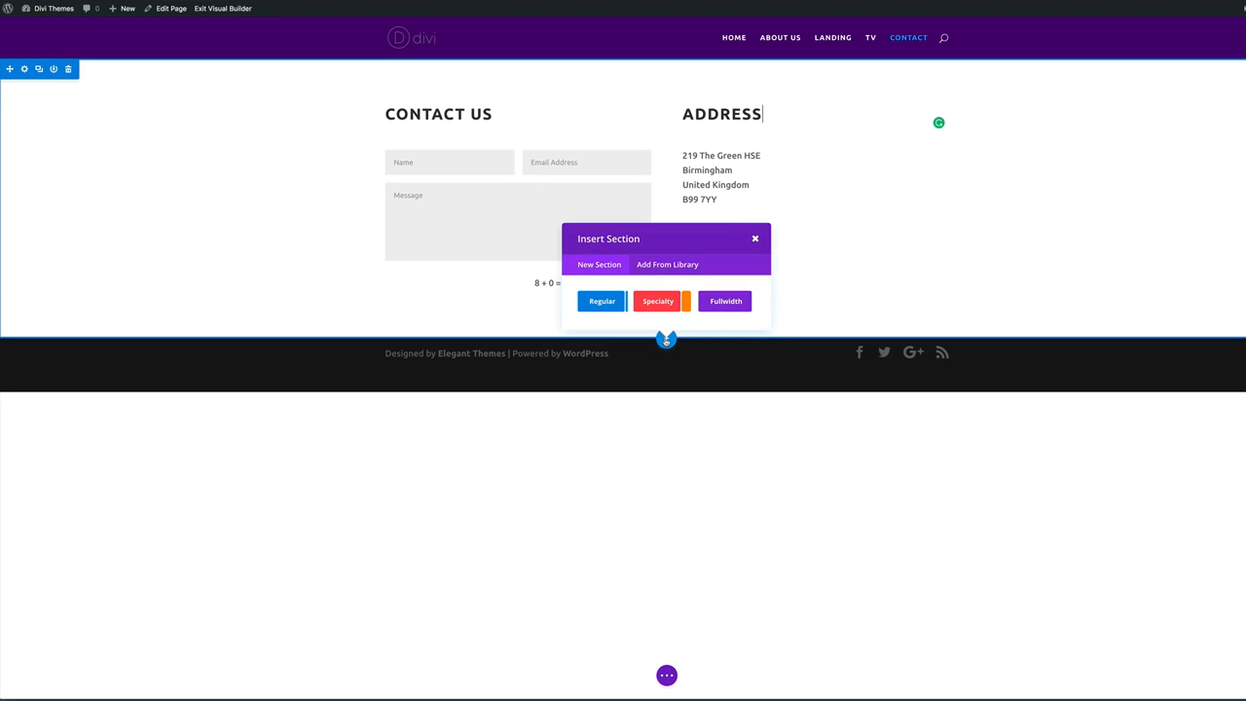
left_click(603, 302)
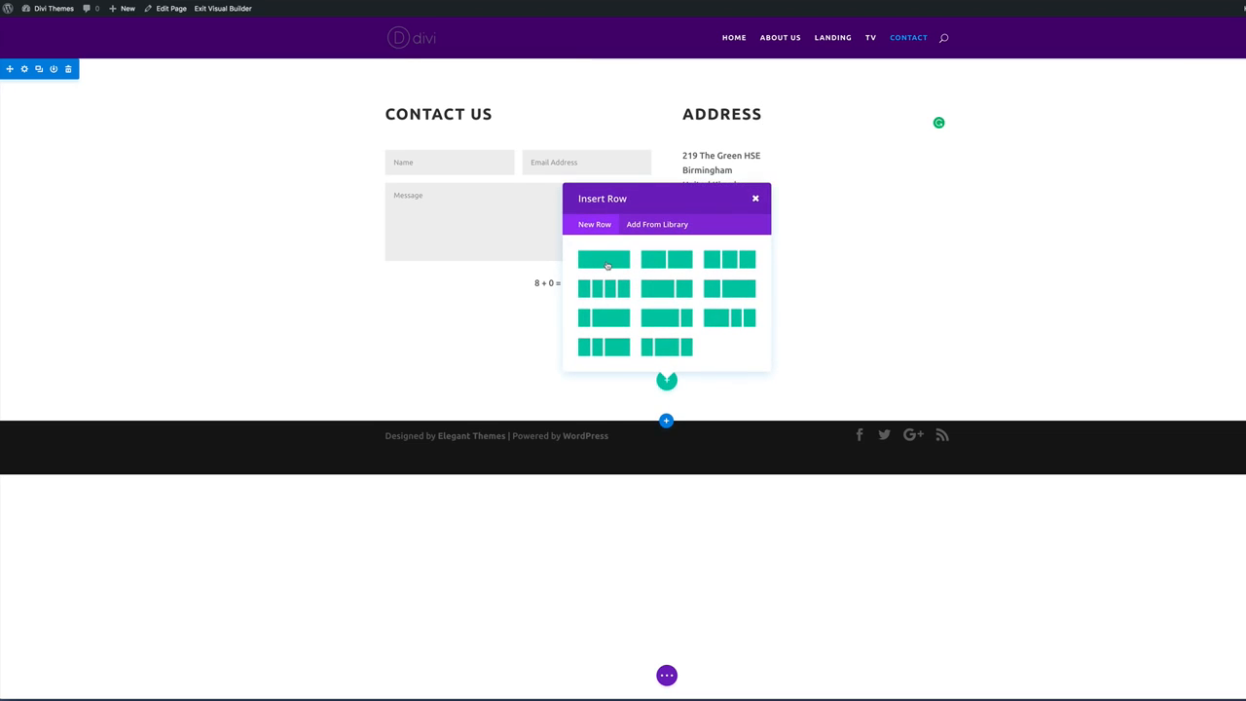
left_click(604, 260)
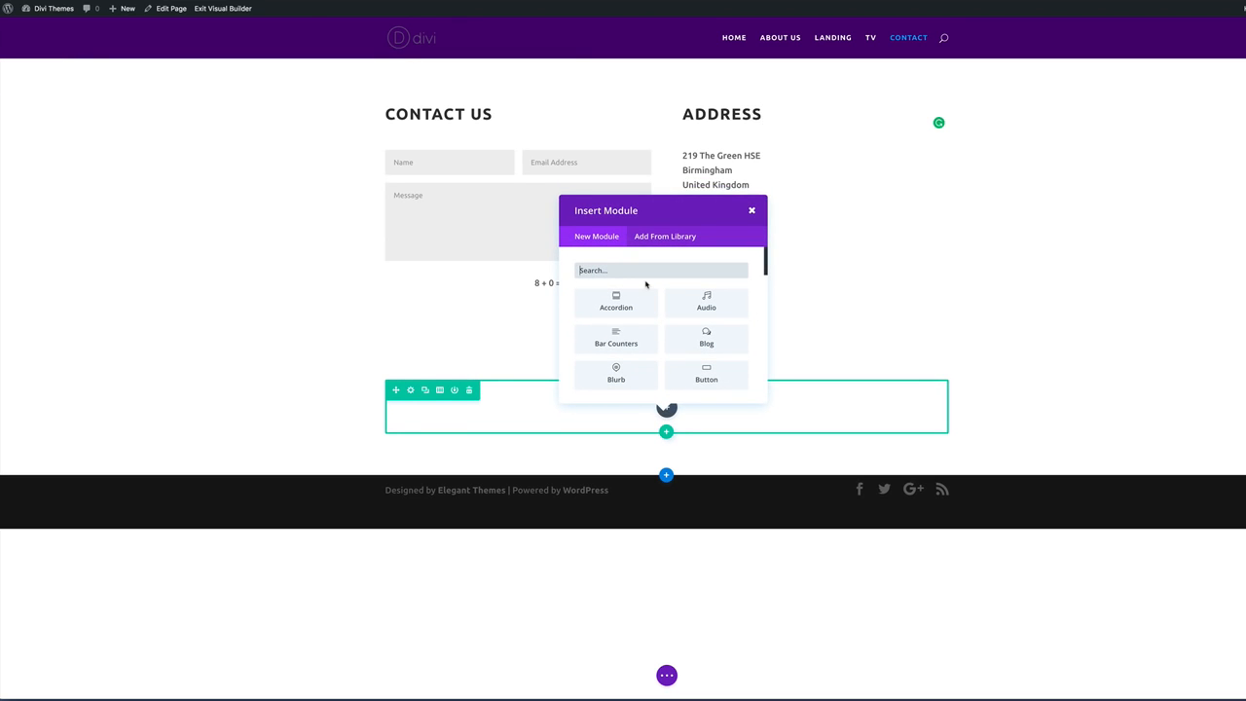
type("ima")
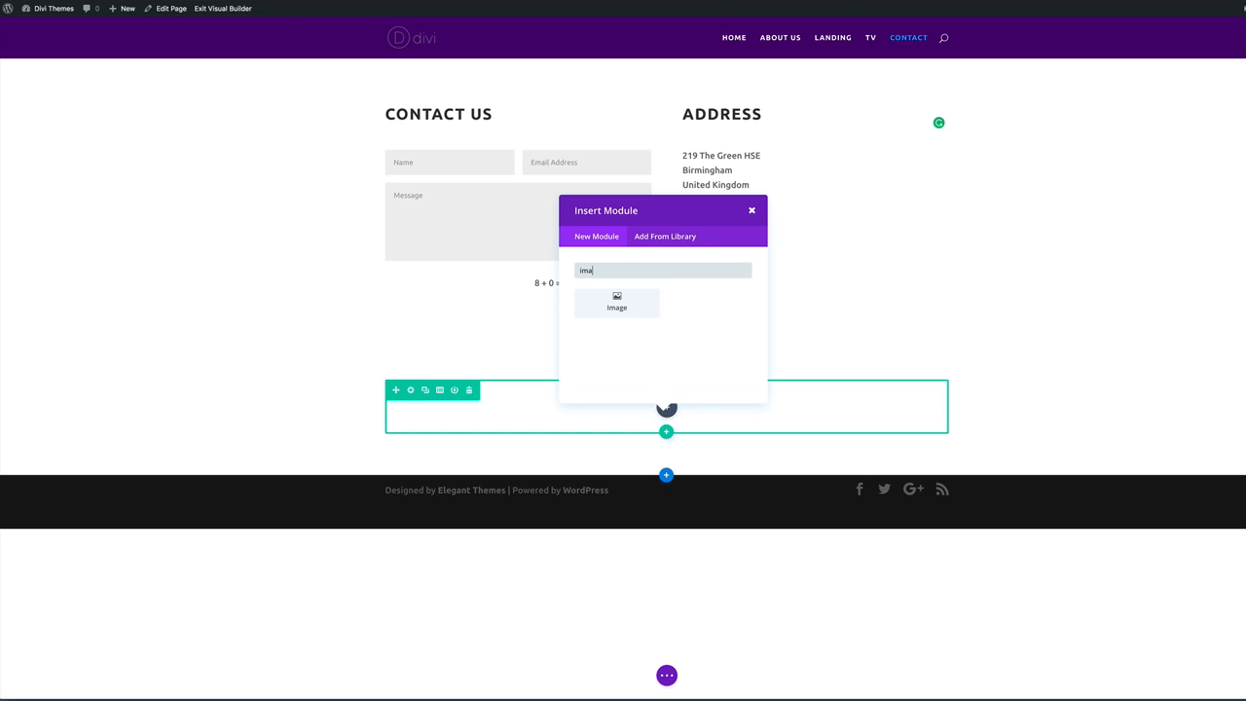
left_click(637, 308)
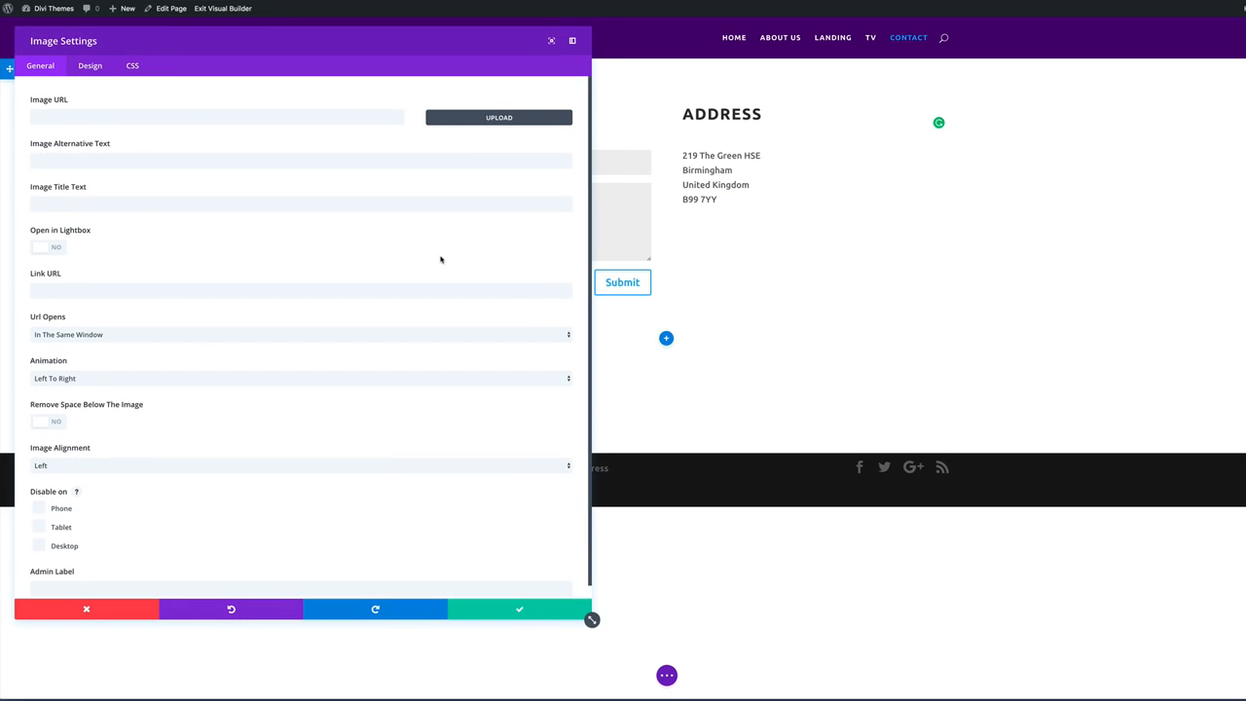
Choose map.png from the media library as the module's image.
left_click(474, 118)
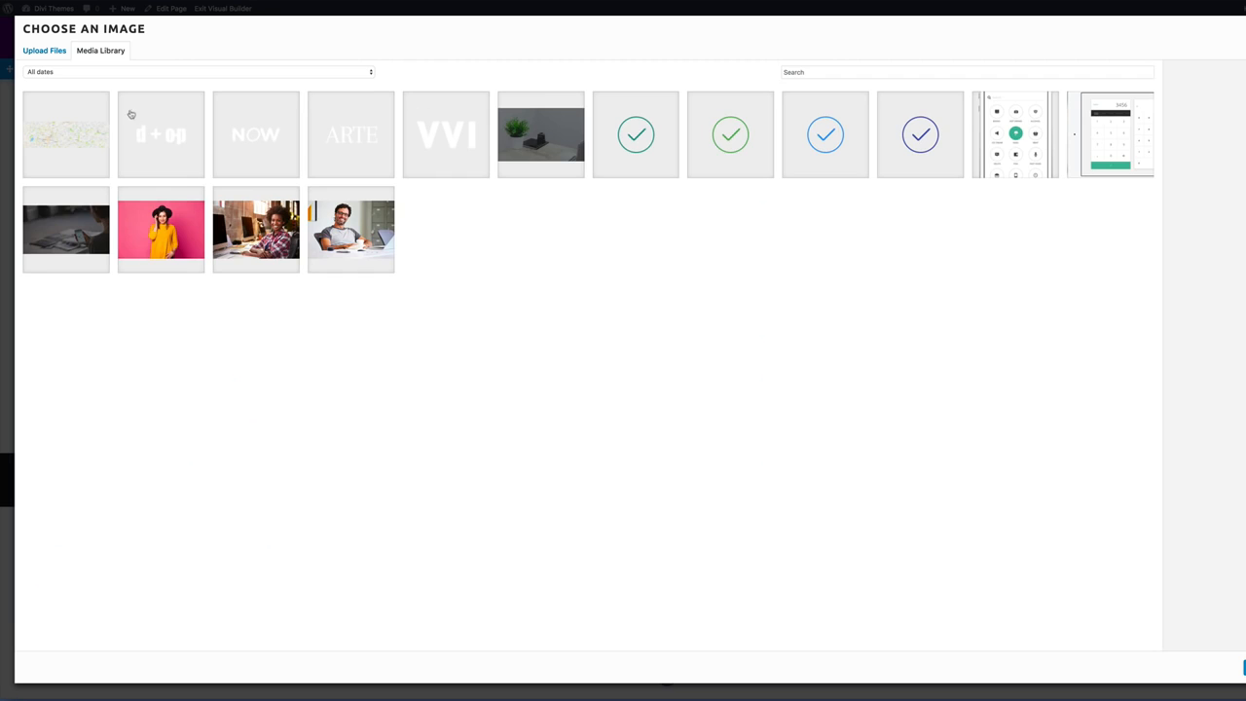
left_click(78, 131)
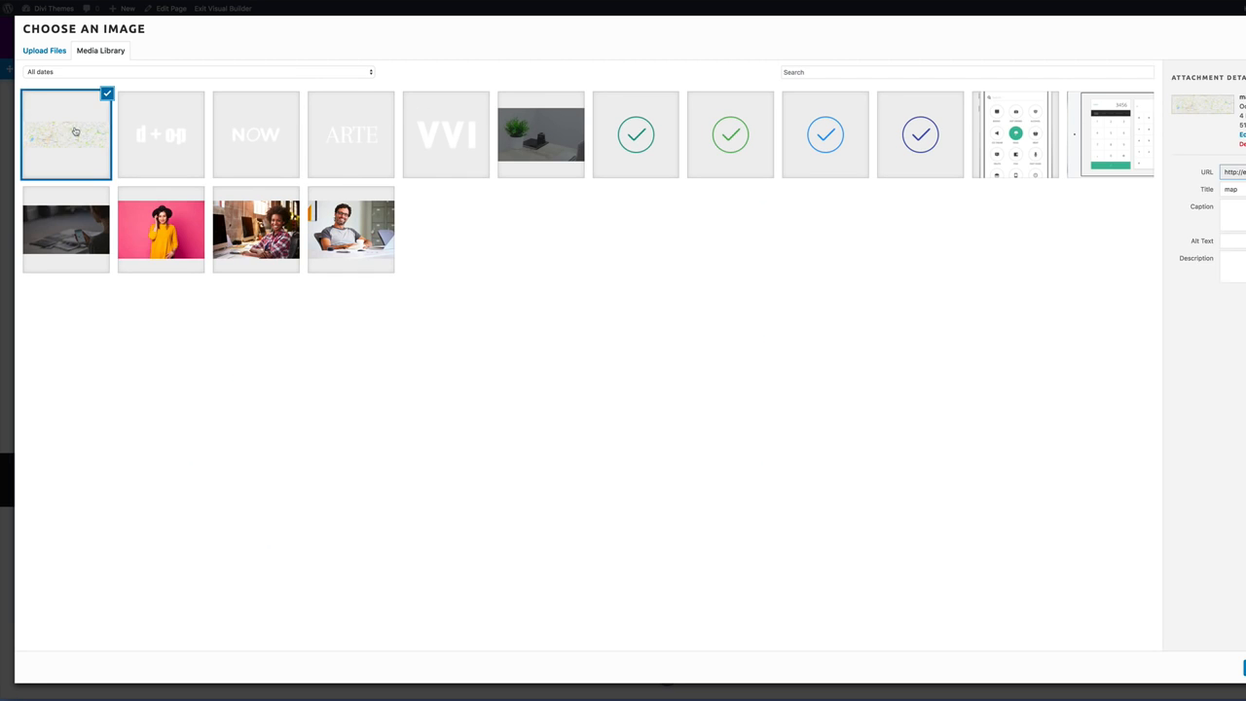
left_click(1233, 667)
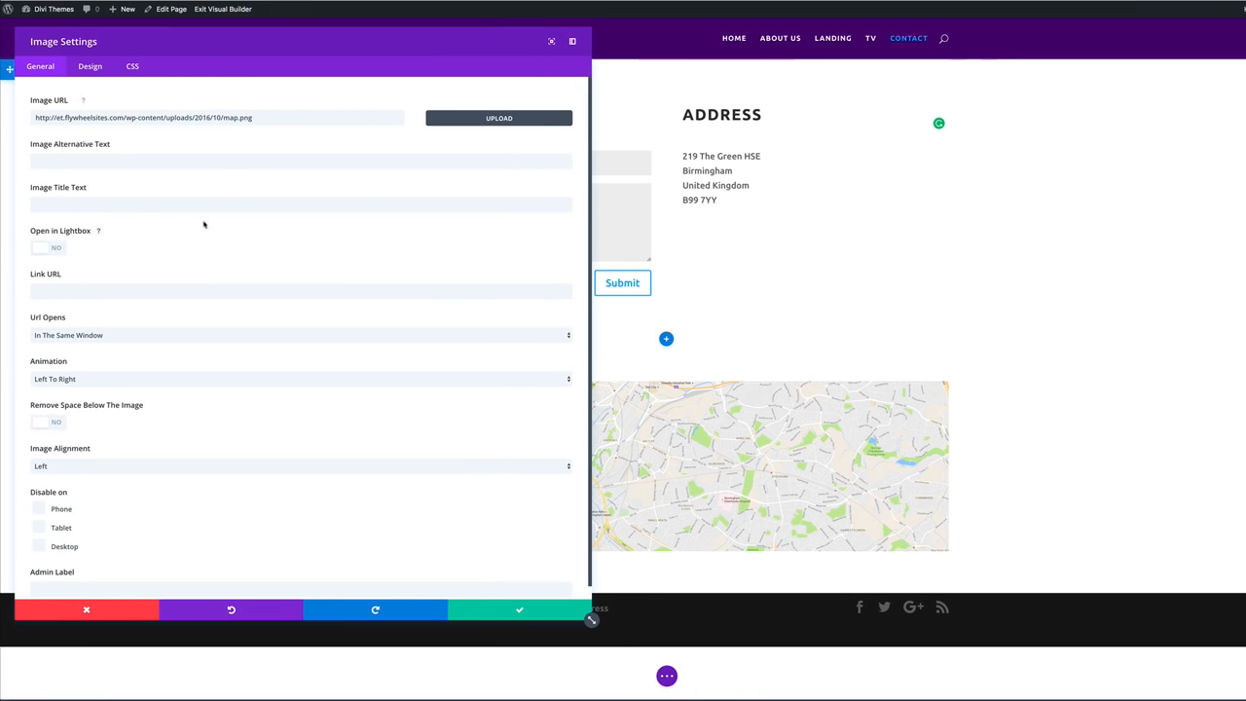
Set the map image to No Animation, force it to full width, and save.
scroll(183, 327, "down", 1)
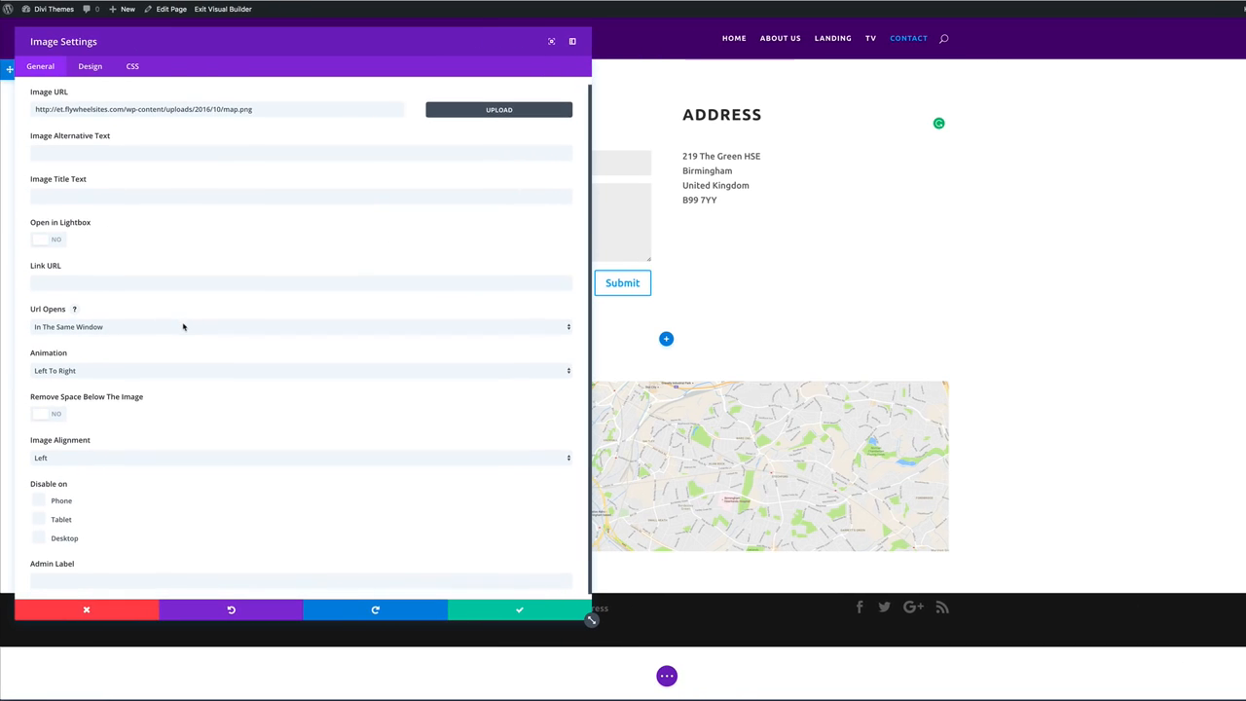
left_click(67, 368)
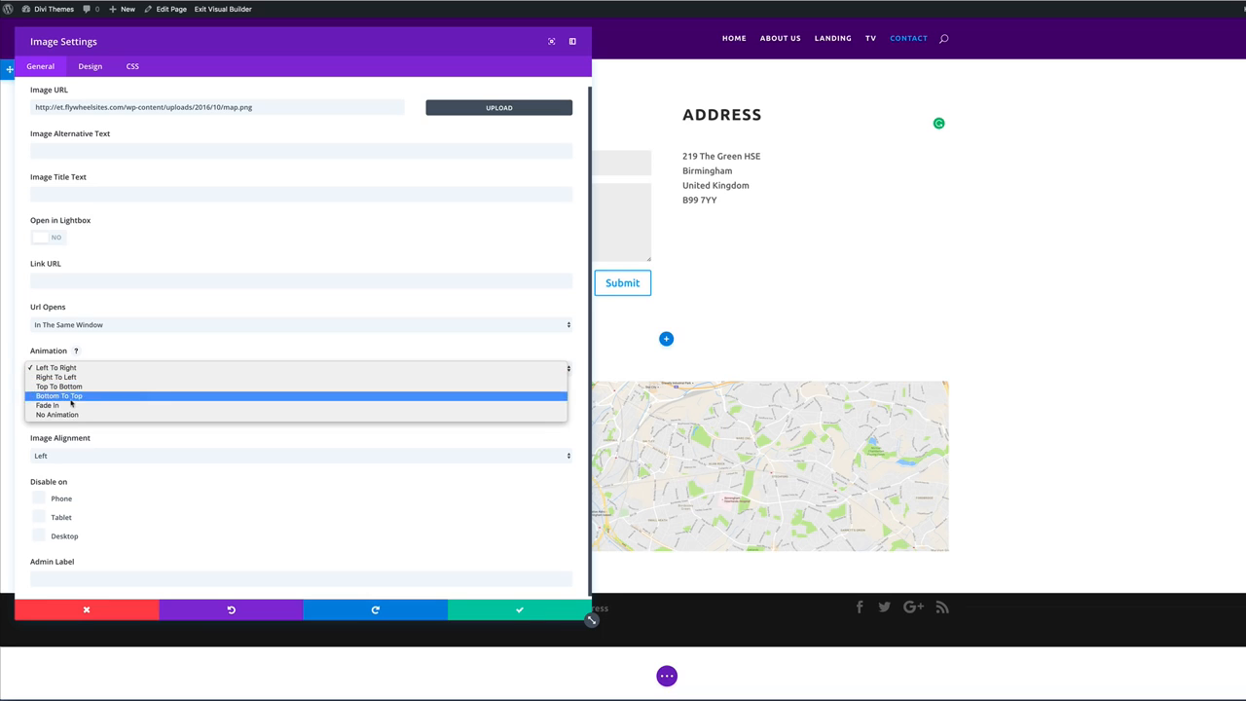
left_click(66, 415)
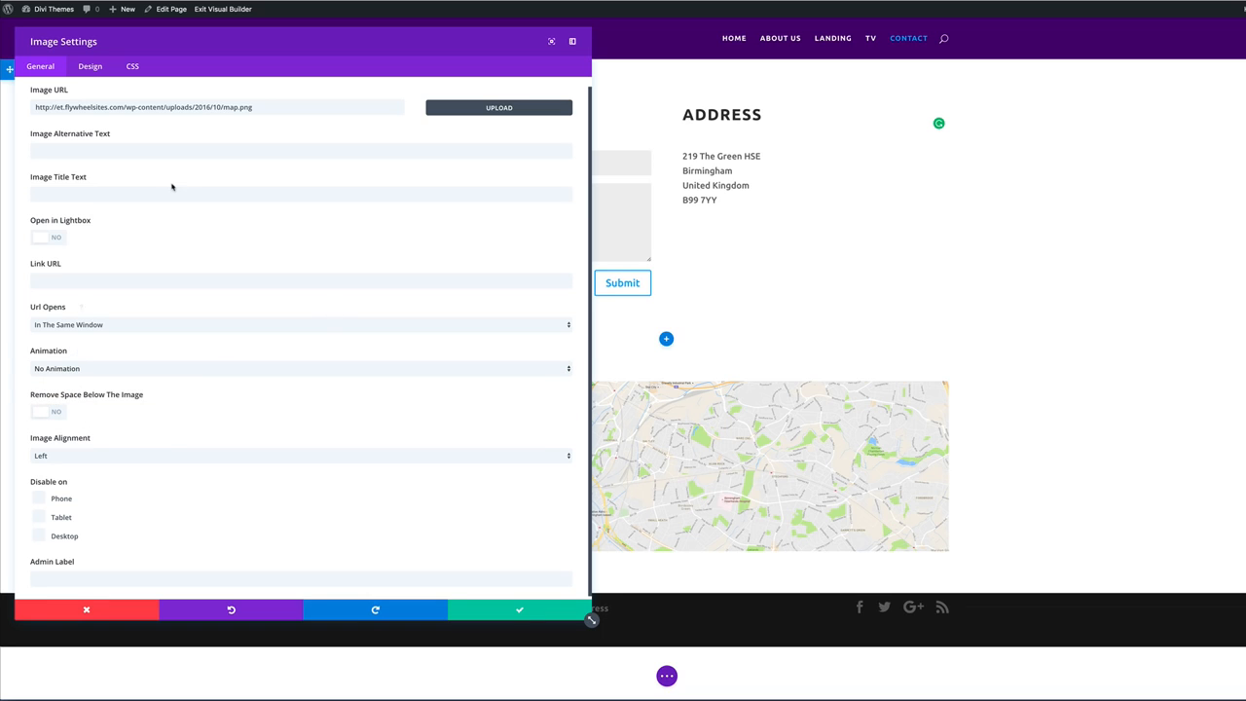
left_click(90, 68)
left_click(57, 161)
left_click(39, 65)
scroll(170, 434, "down", 1)
scroll(172, 433, "up", 1)
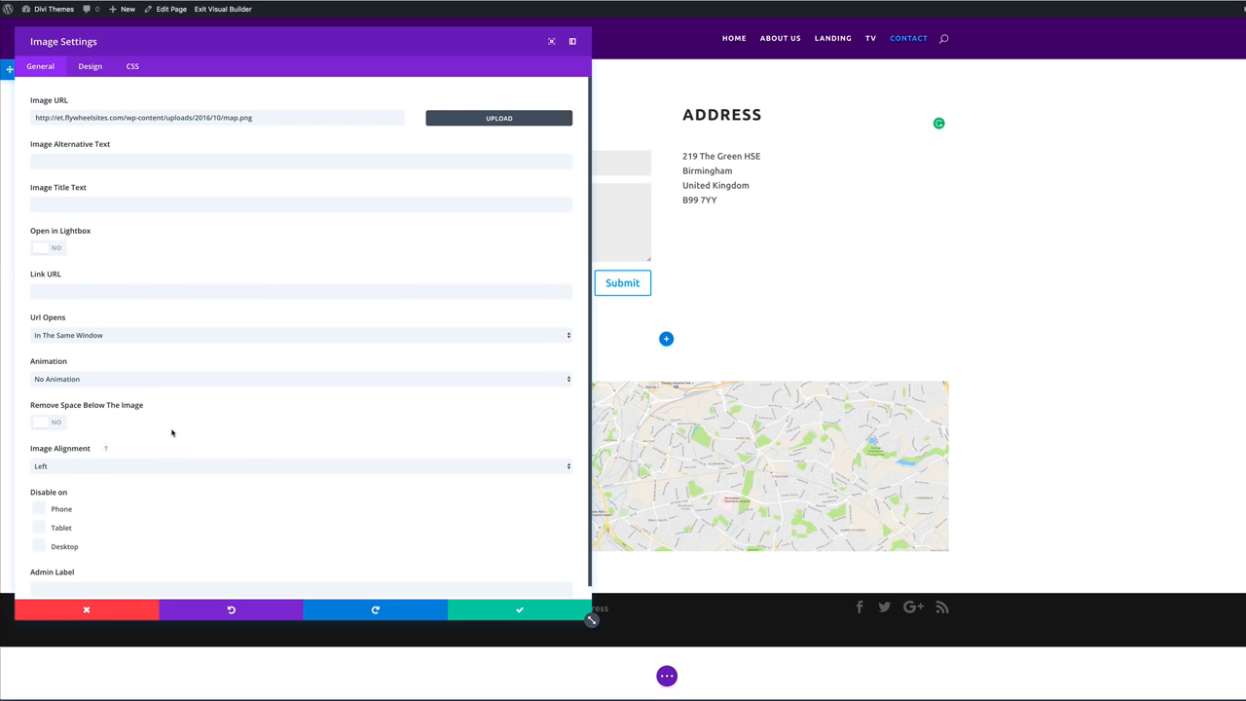
left_click(541, 615)
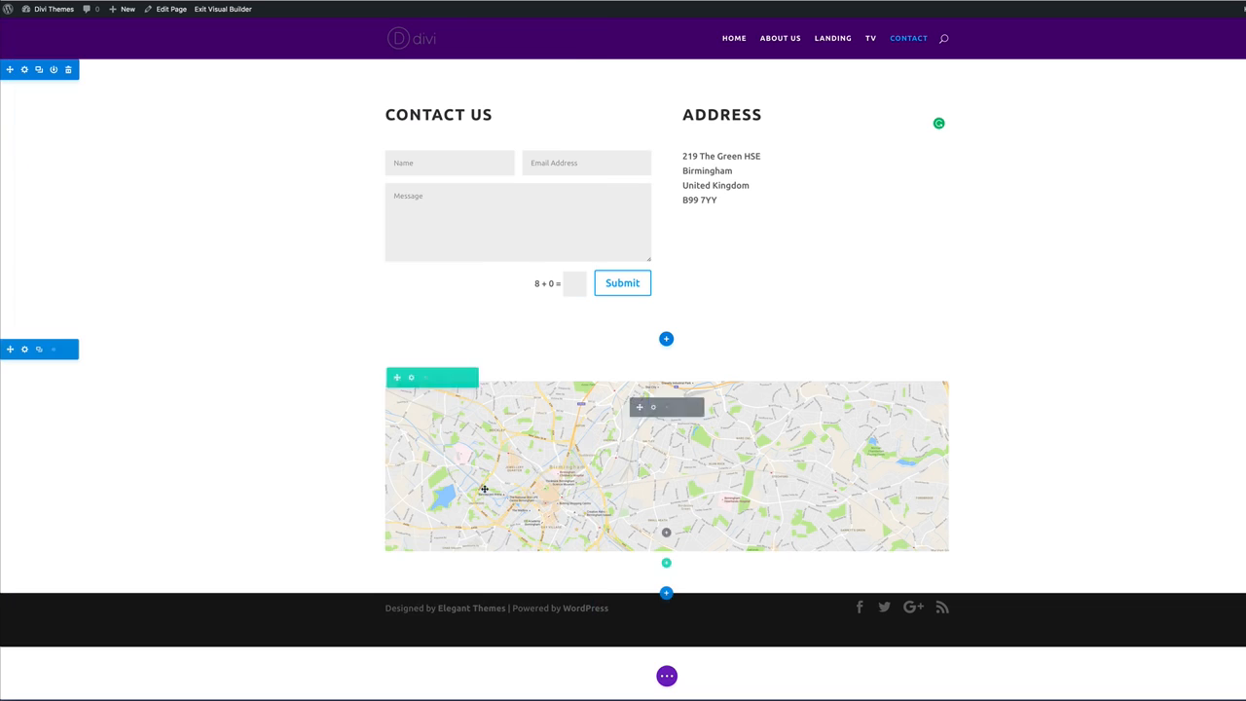
Set the map row's Make This Row Fullwidth to YES with a custom gutter width of 1.
left_click(412, 377)
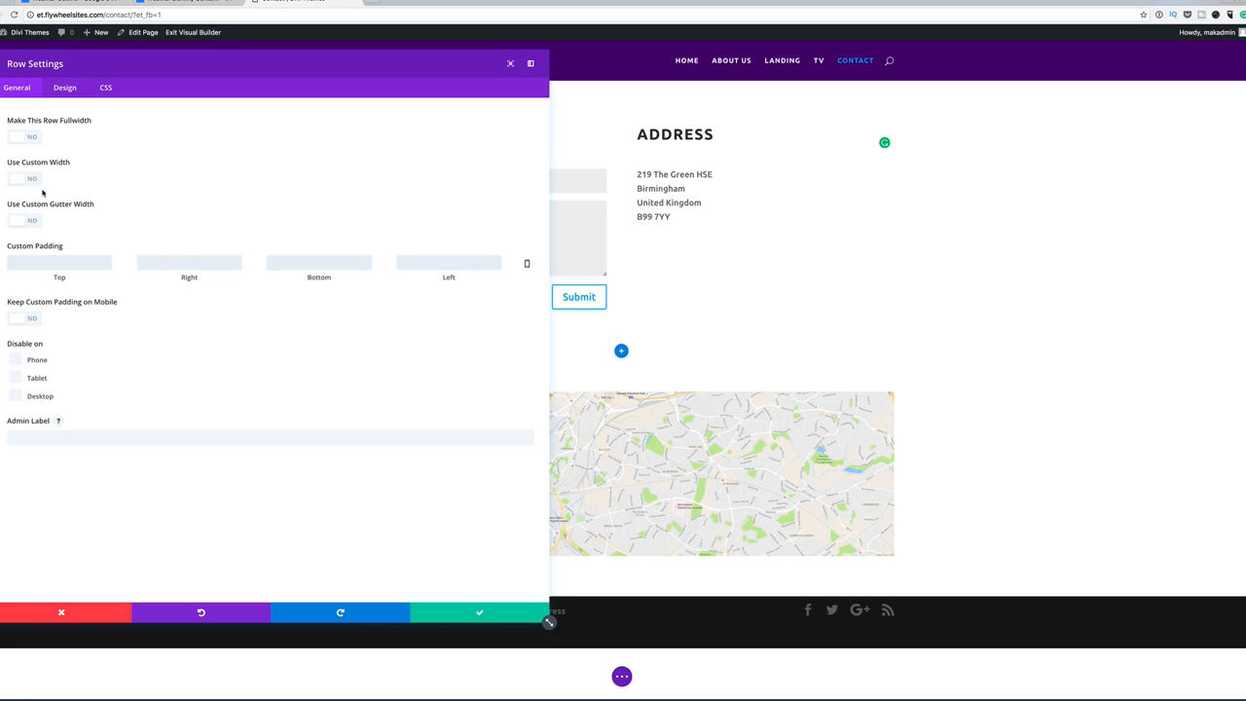
left_click(34, 140)
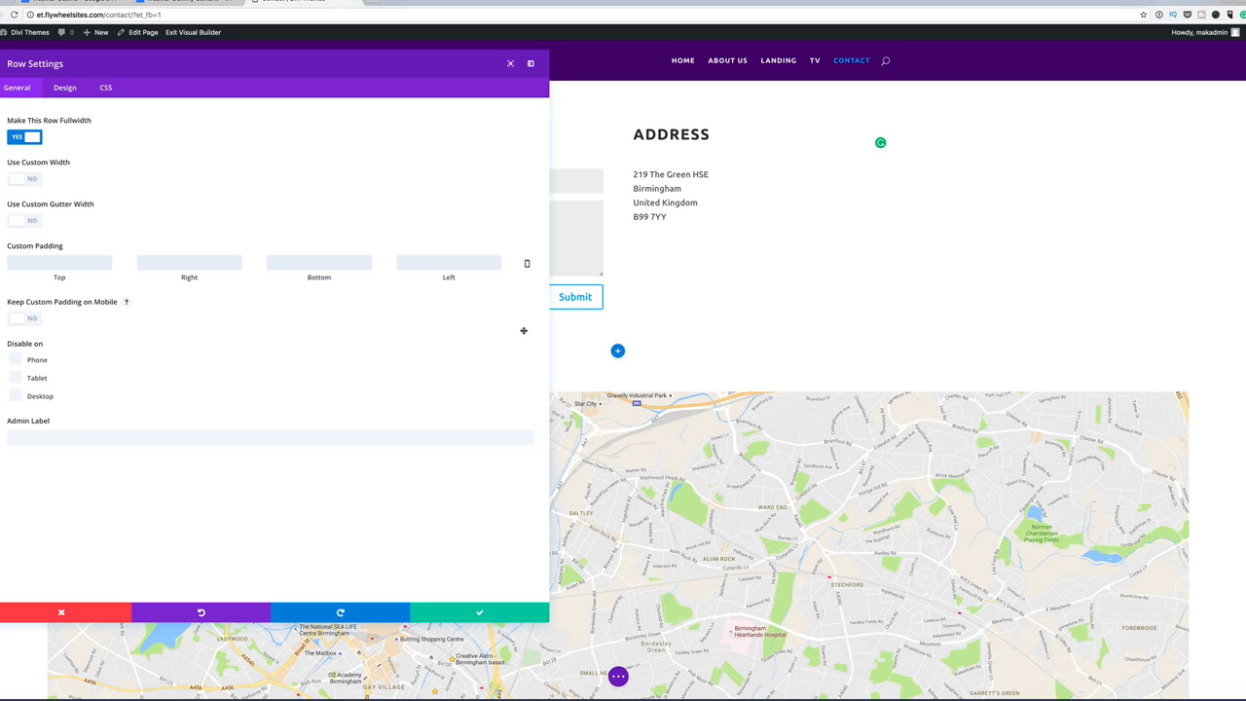
left_click(30, 222)
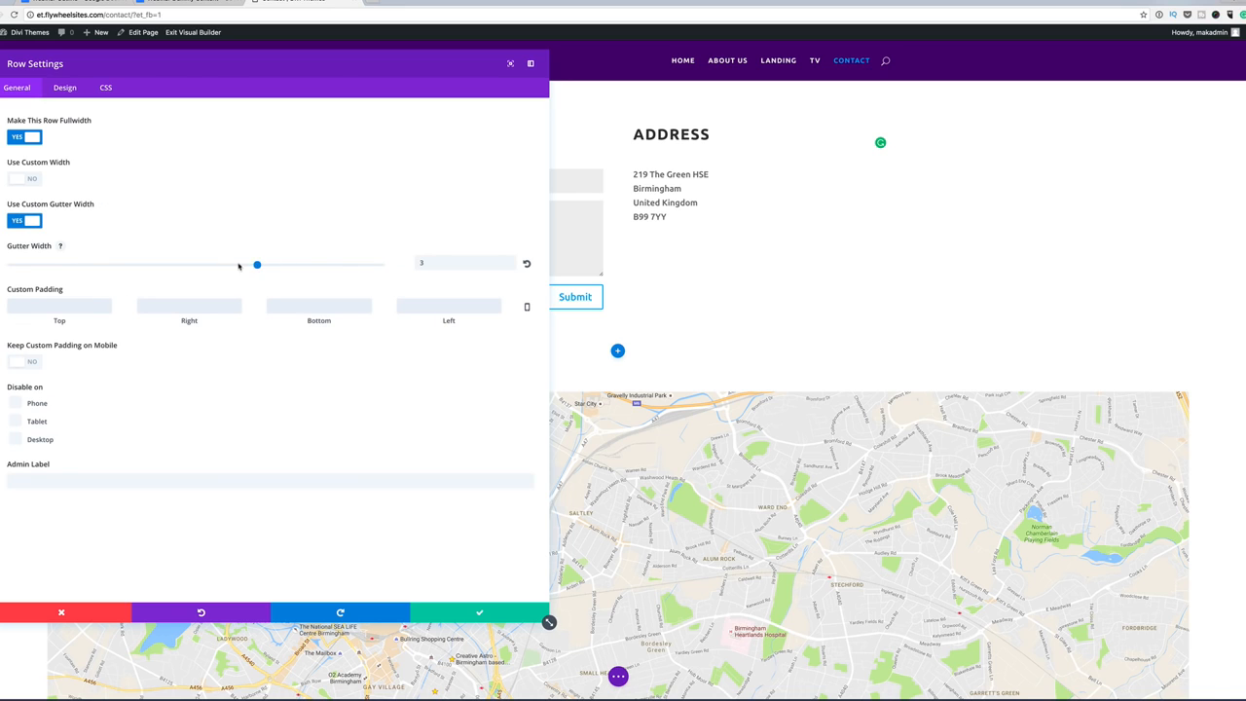
left_click_drag(239, 266, 165, 268)
left_click_drag(69, 260, 50, 251)
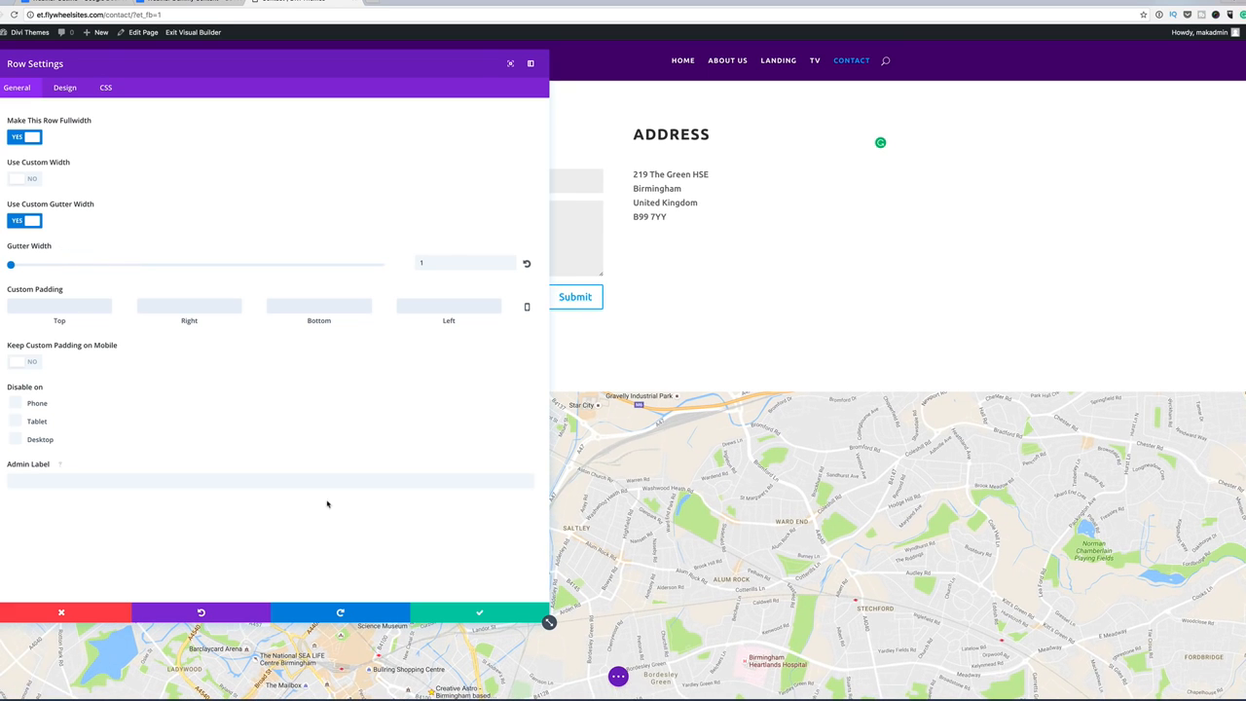
left_click(480, 614)
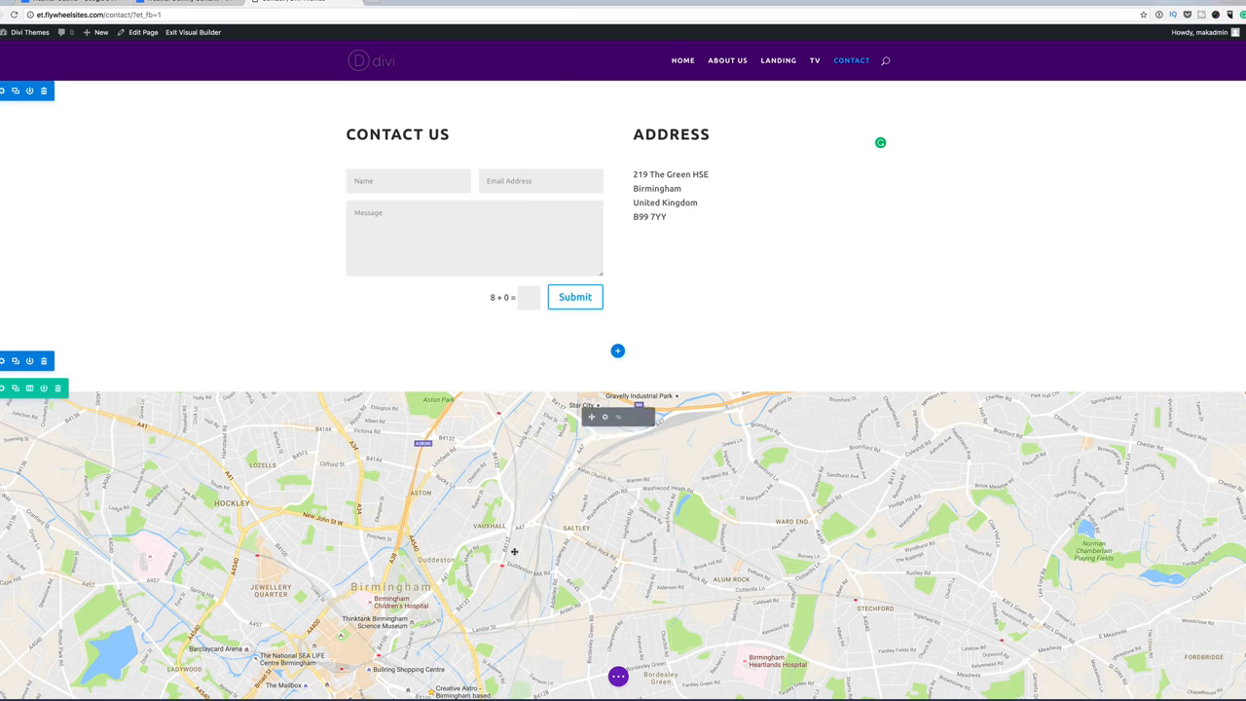
Save the Contact page, then browse Home, About Us, Landing, TV, Contact and back to Home.
left_click(619, 676)
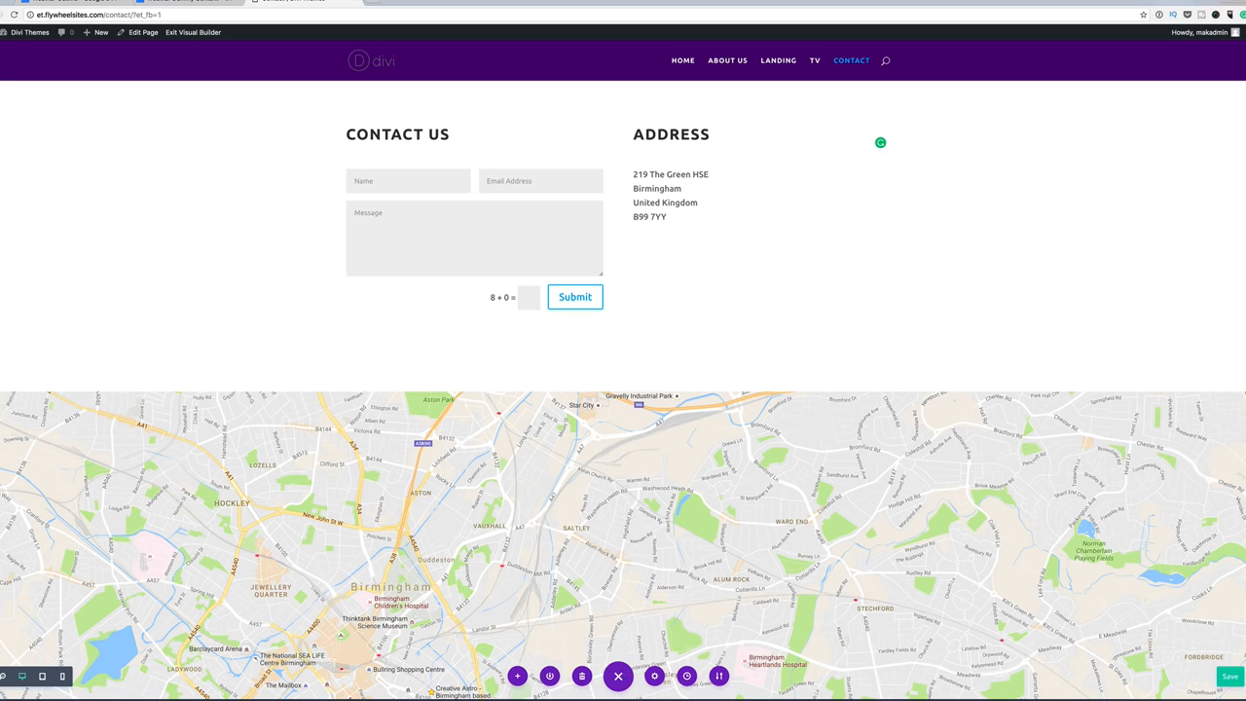
left_click(1232, 676)
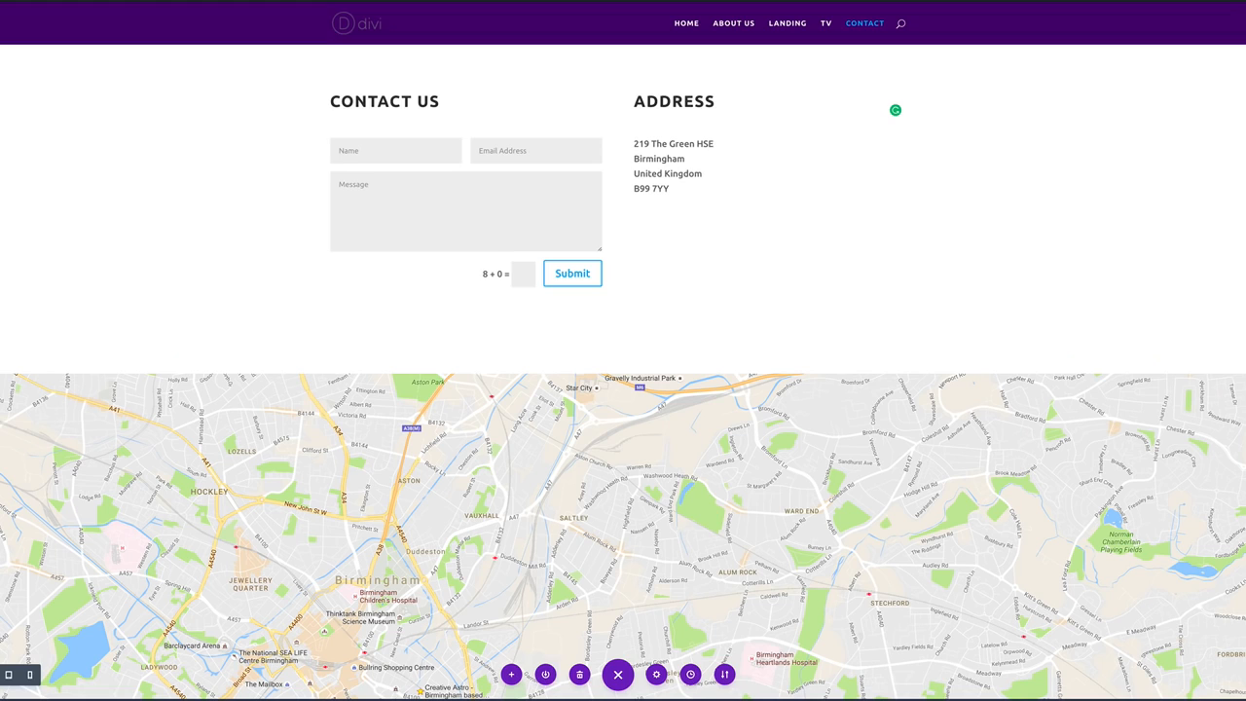
left_click(688, 25)
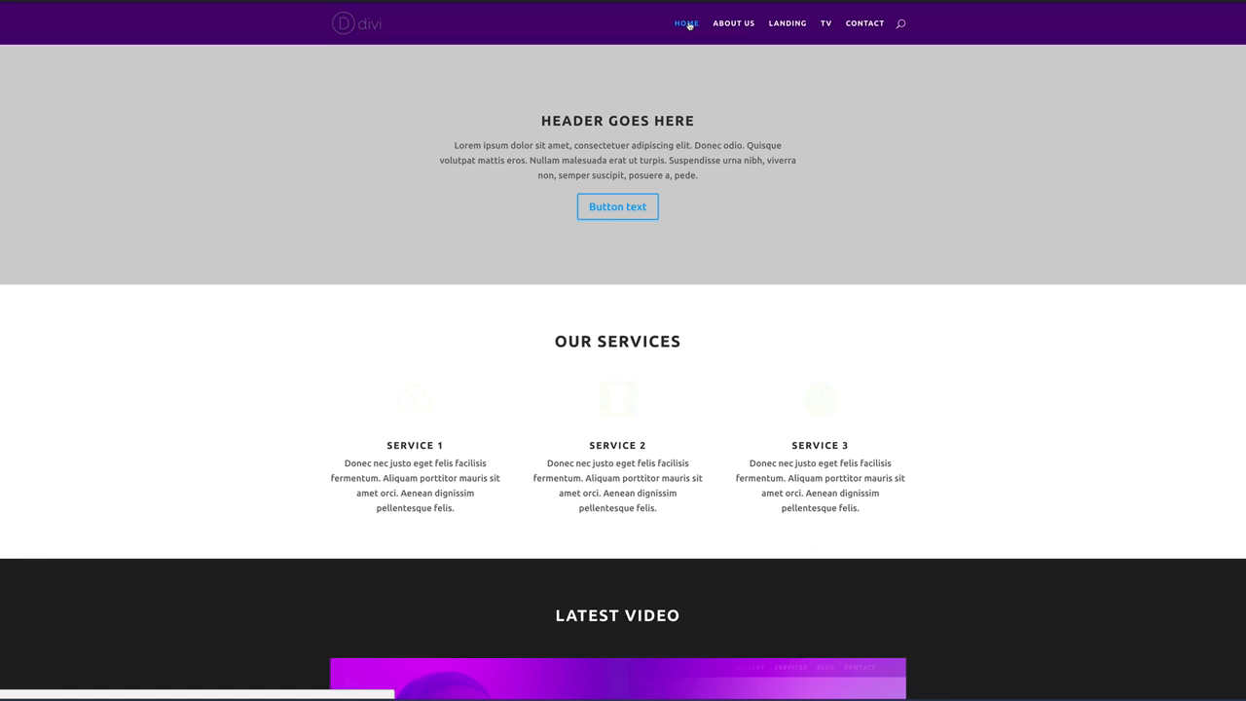
left_click(747, 26)
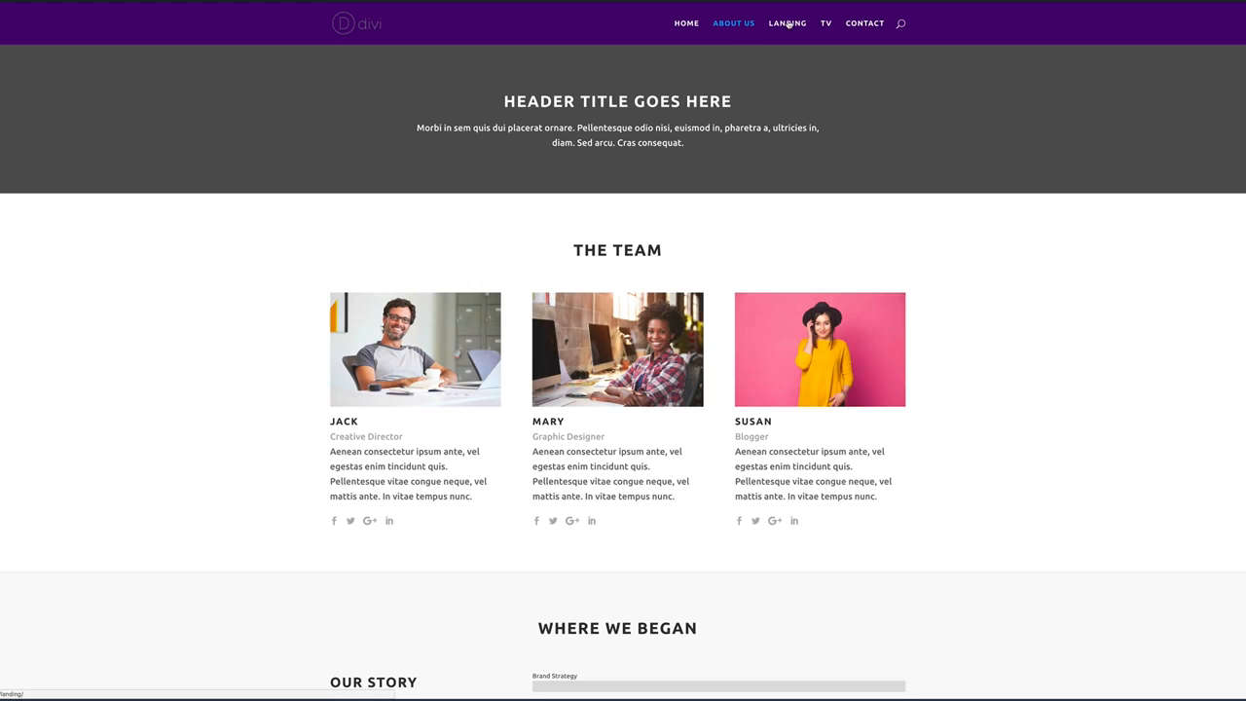
left_click(788, 24)
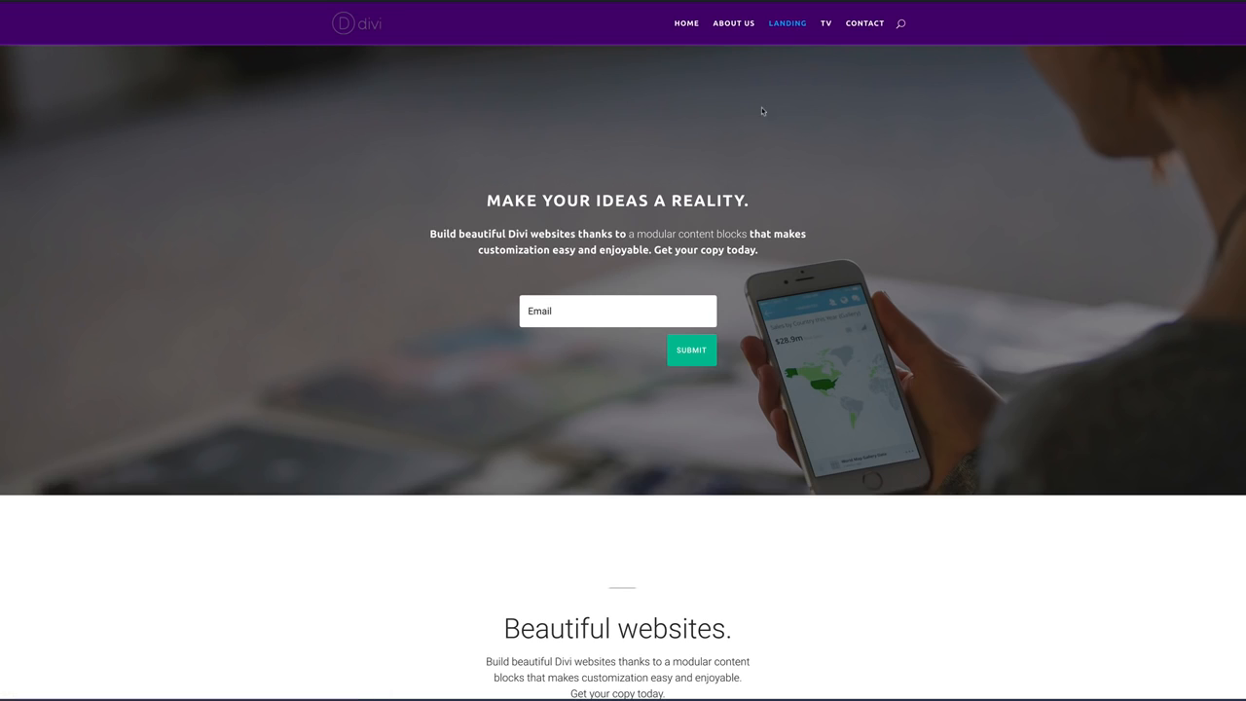
left_click(826, 23)
scroll(978, 379, "down", 3)
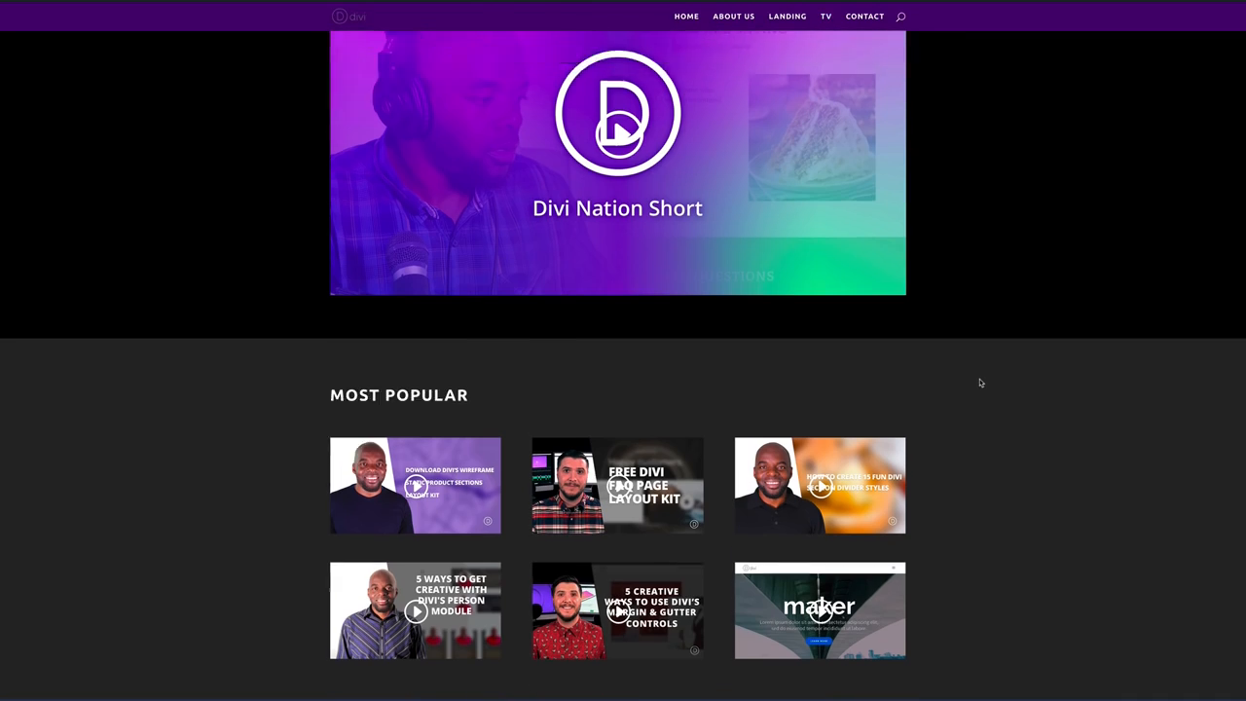
scroll(979, 379, "up", 3)
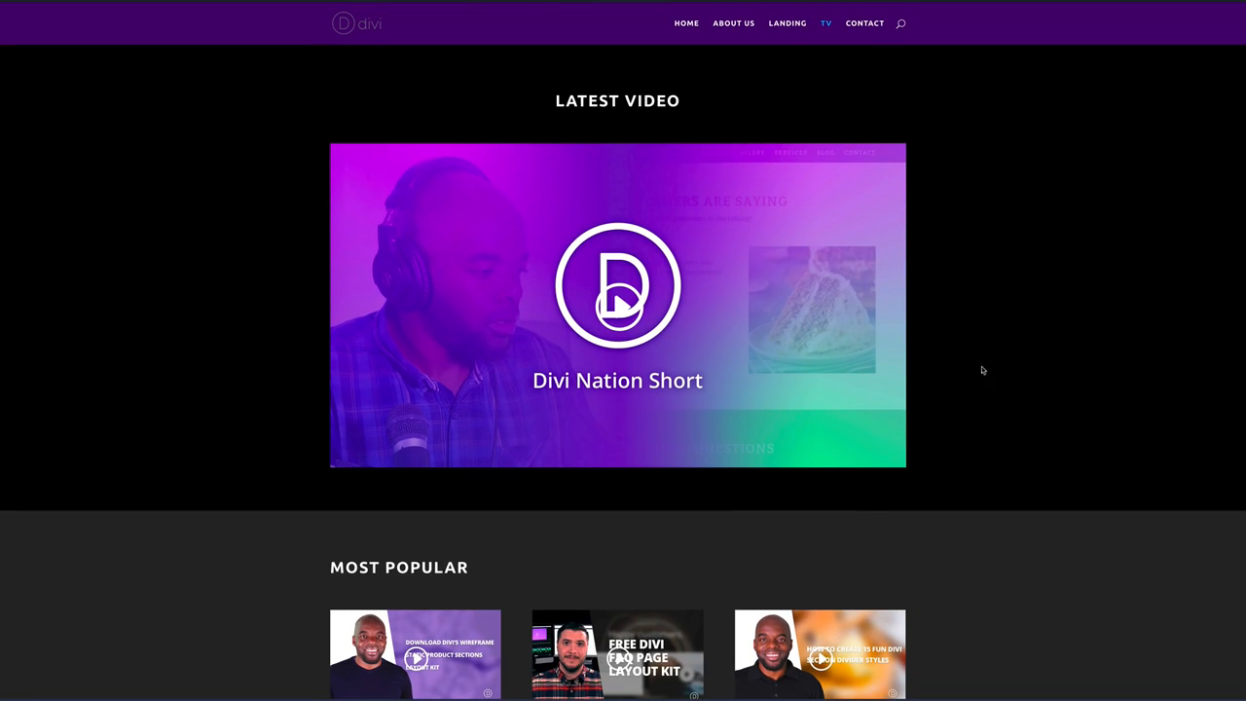
left_click(863, 23)
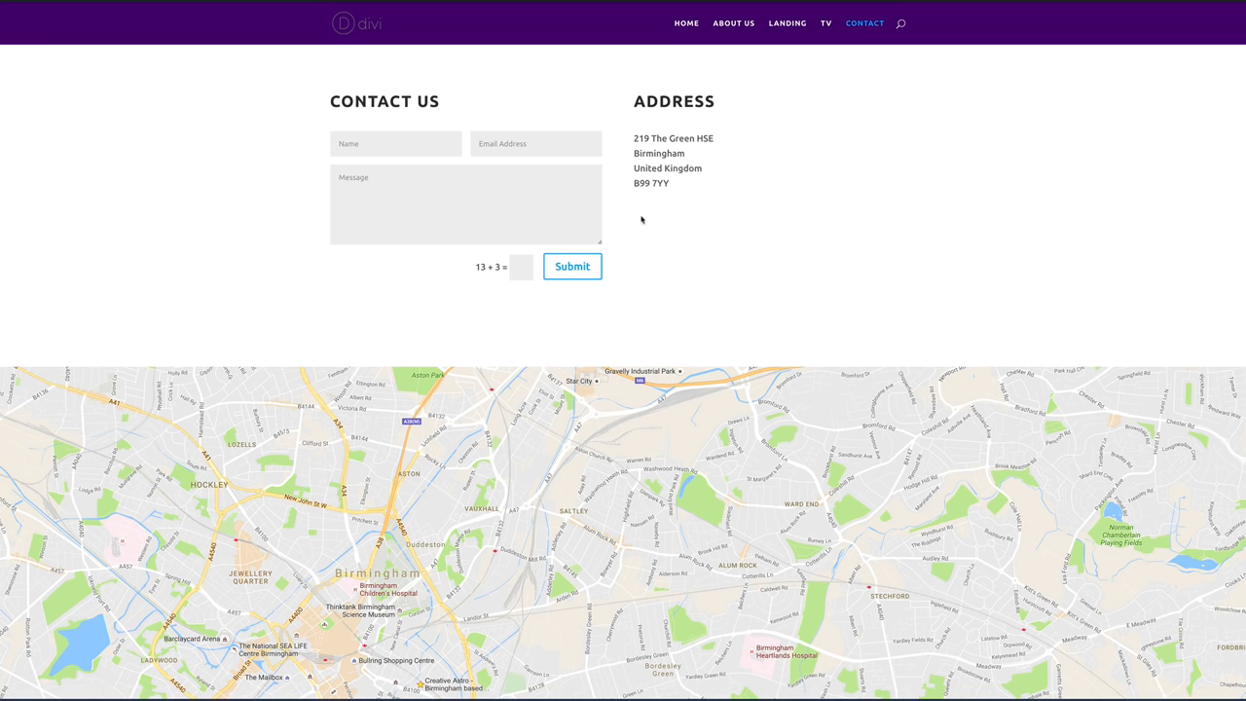
left_click(689, 25)
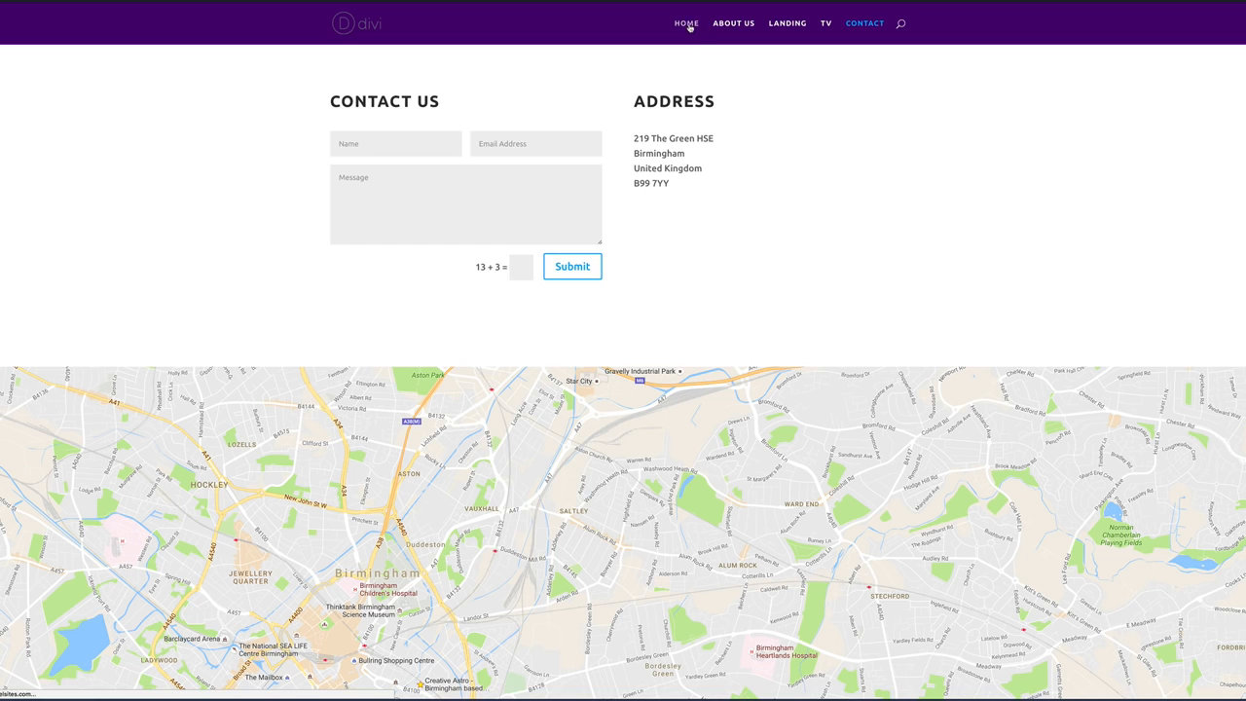
Scroll down and back up through the Home page.
scroll(852, 239, "down", 6)
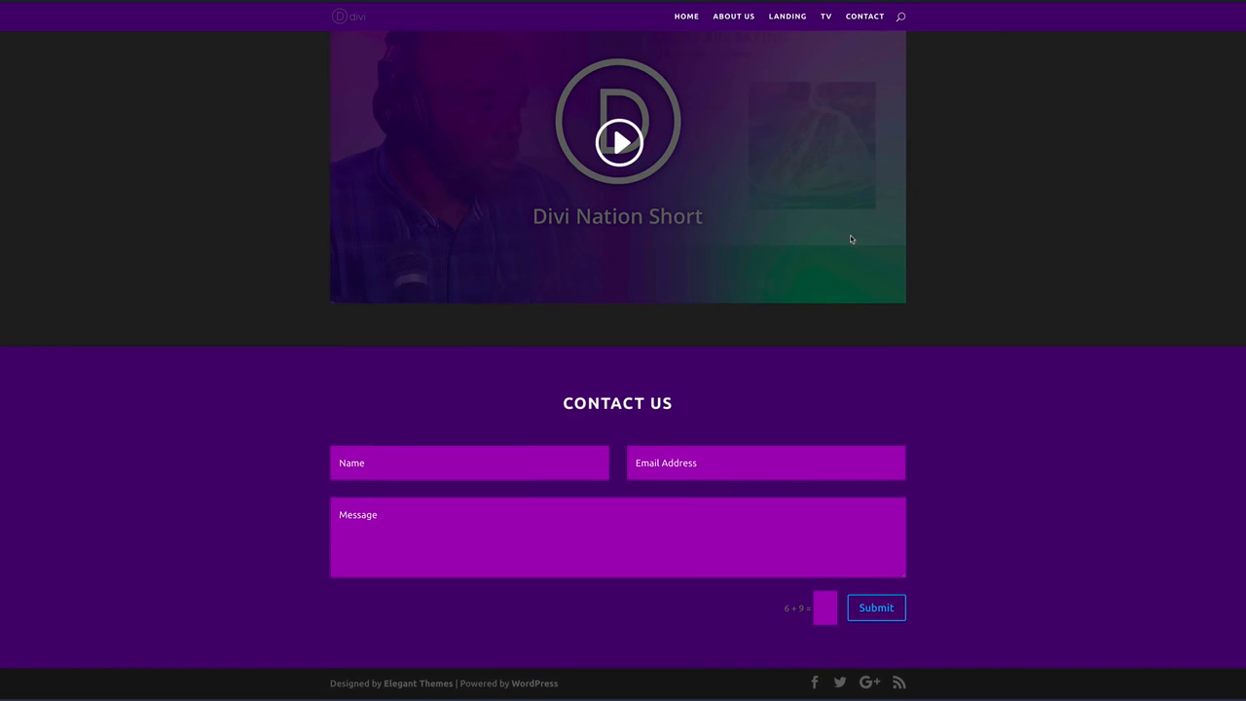
scroll(850, 239, "up", 8)
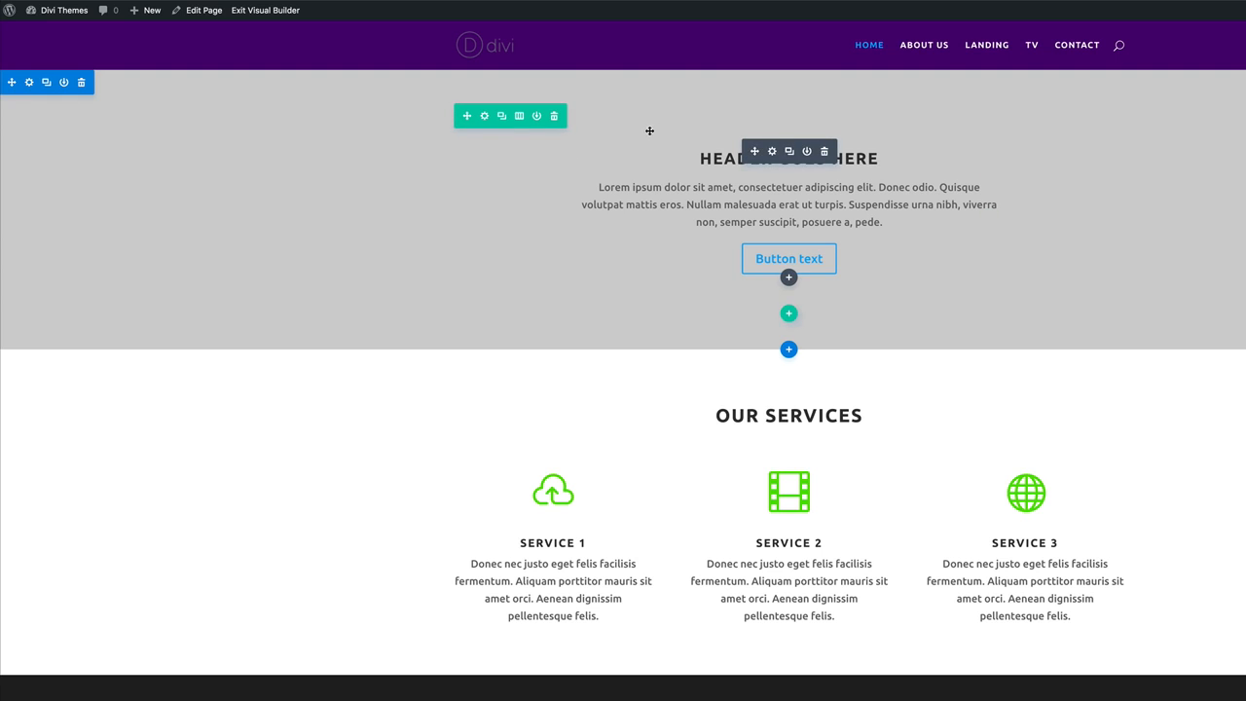
Go to About Us, confirm leaving the current page, and enable the Visual Builder there.
left_click(940, 46)
left_click(880, 230)
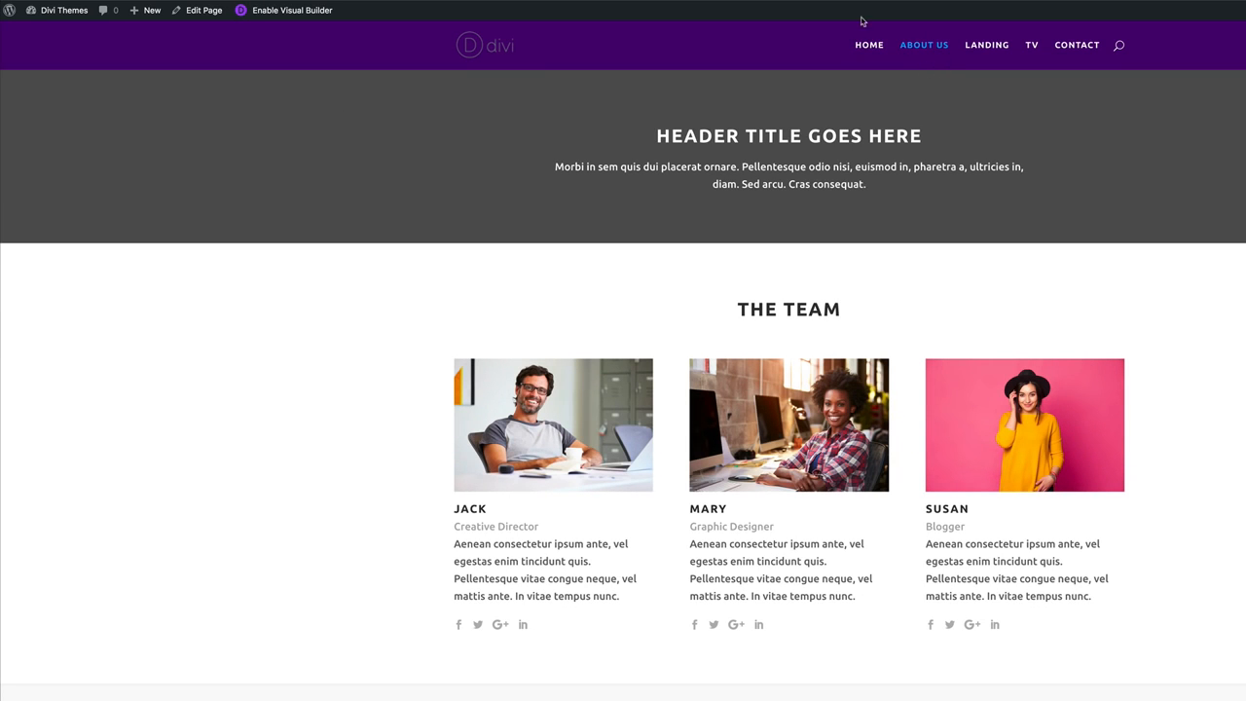
left_click(271, 14)
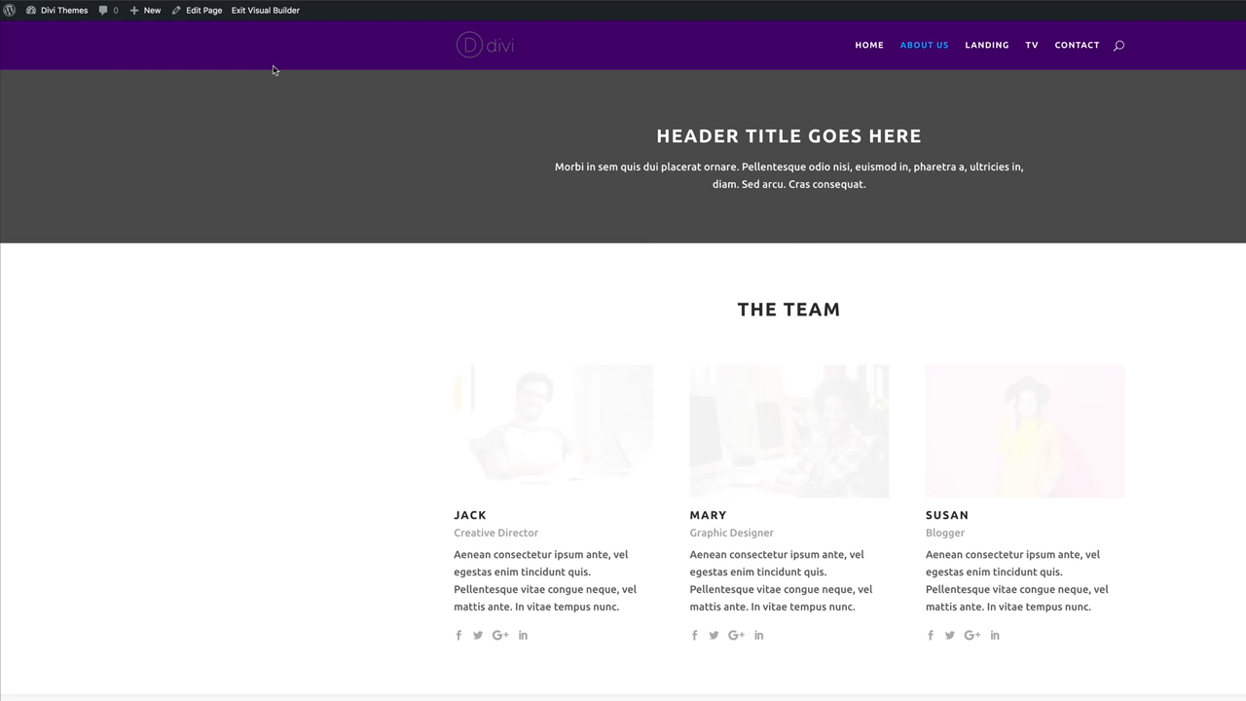
mouse_move(94, 131)
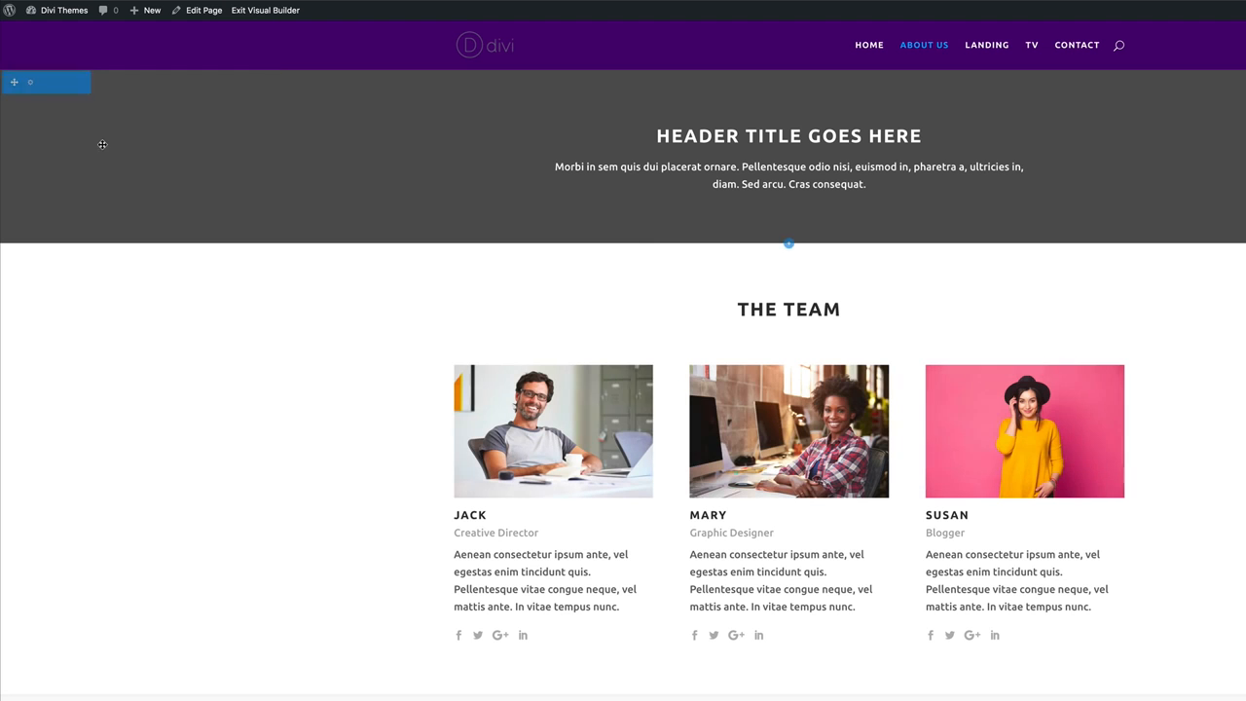
Set the purple team photo from the Media Library as the header section's background image and save.
left_click(30, 85)
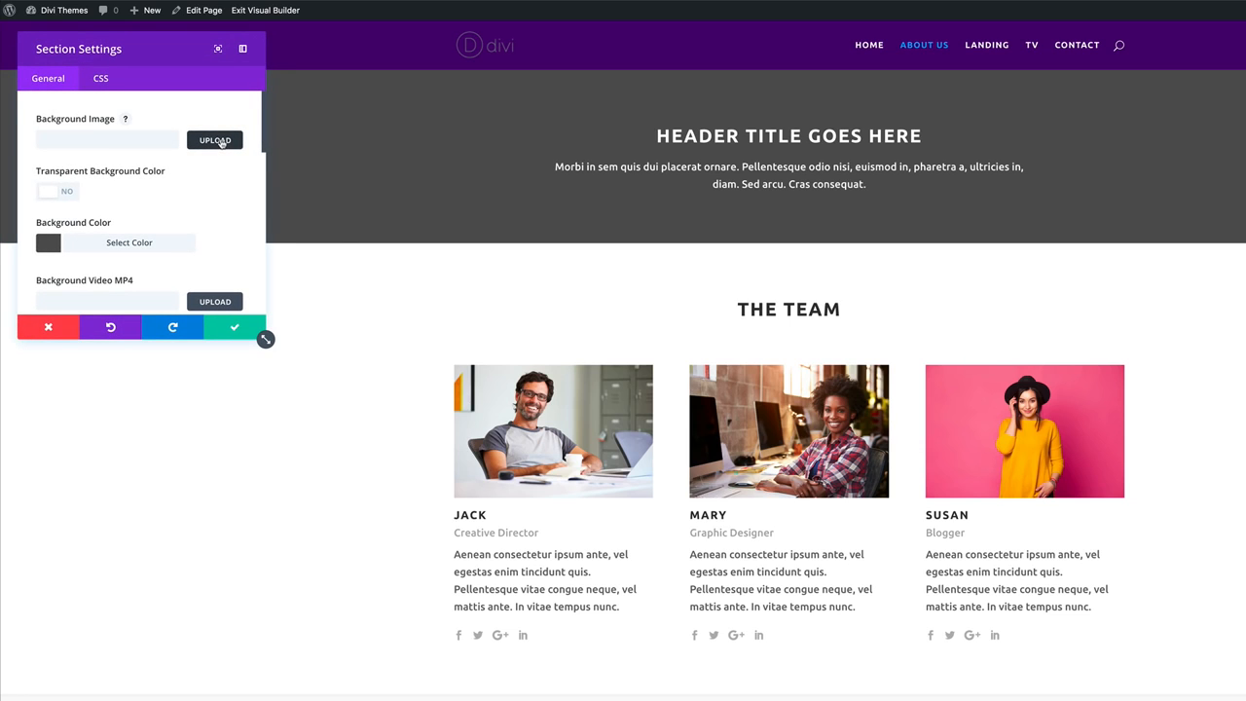
left_click(215, 140)
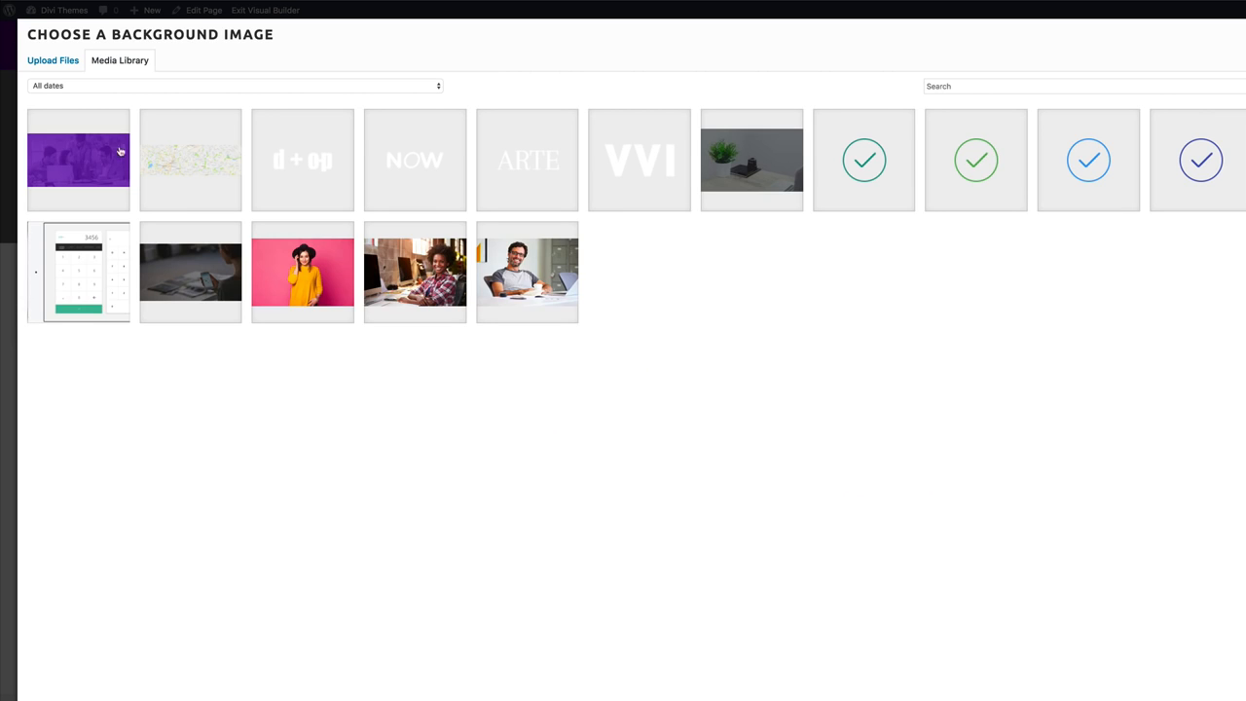
left_click(82, 163)
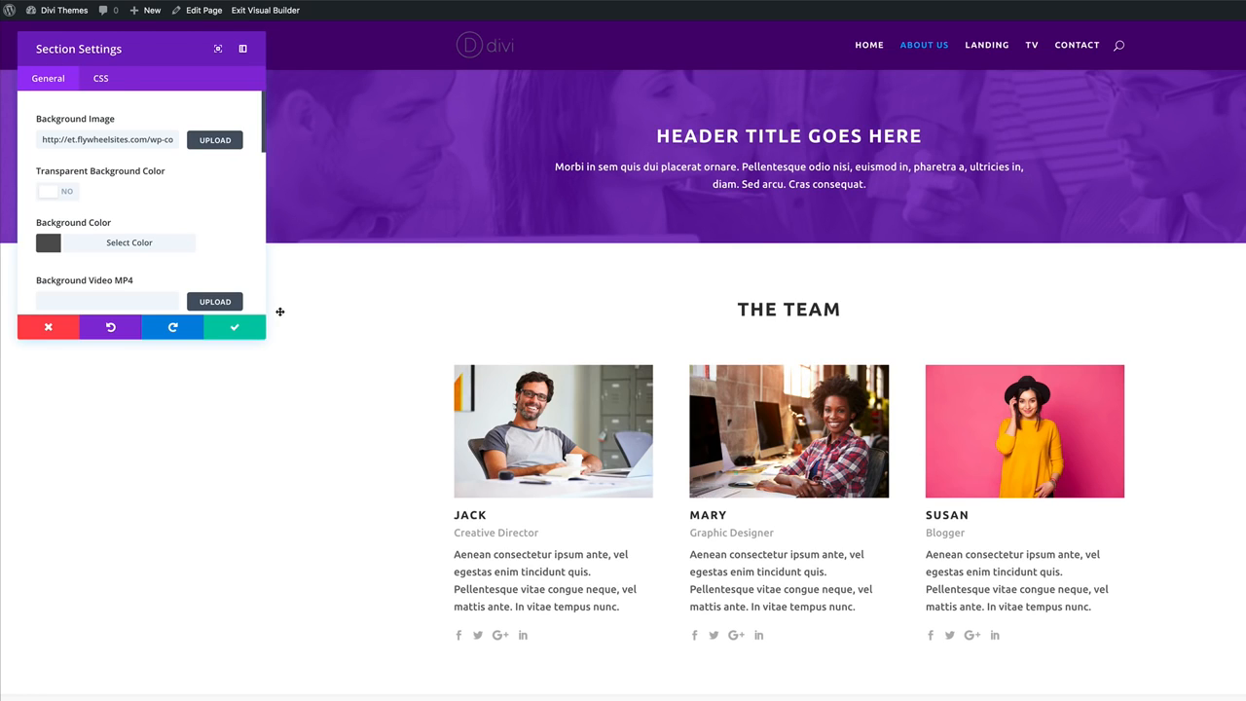
left_click(234, 329)
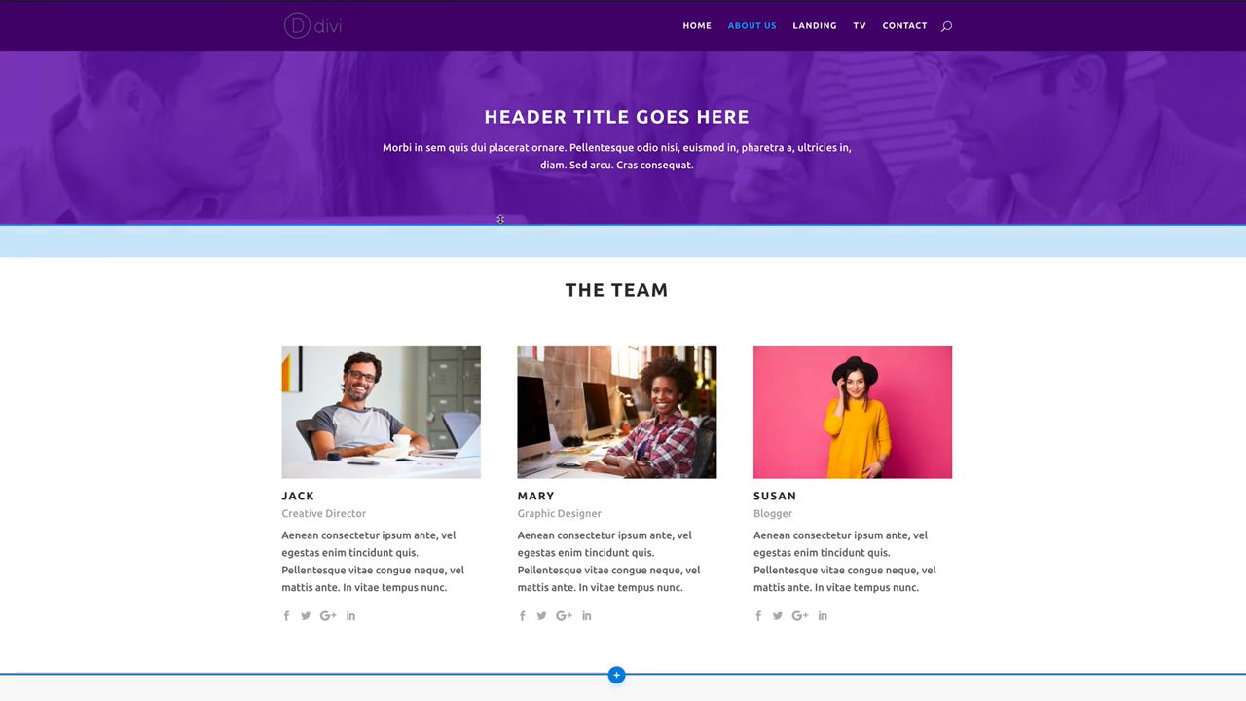
Drag the About Us header's bottom and top padding to make the header taller.
left_click_drag(554, 221, 554, 340)
left_click_drag(567, 60, 559, 220)
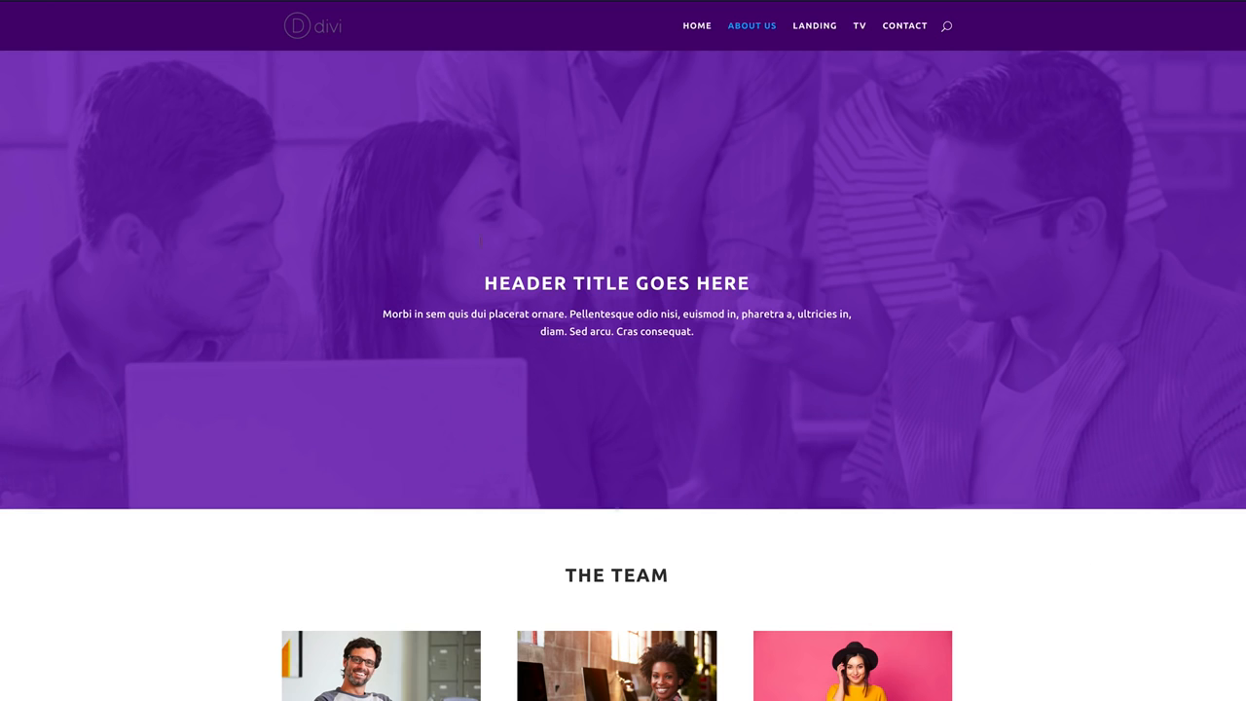
scroll(54, 253, "down", 1)
scroll(54, 253, "down", 5)
scroll(56, 249, "up", 6)
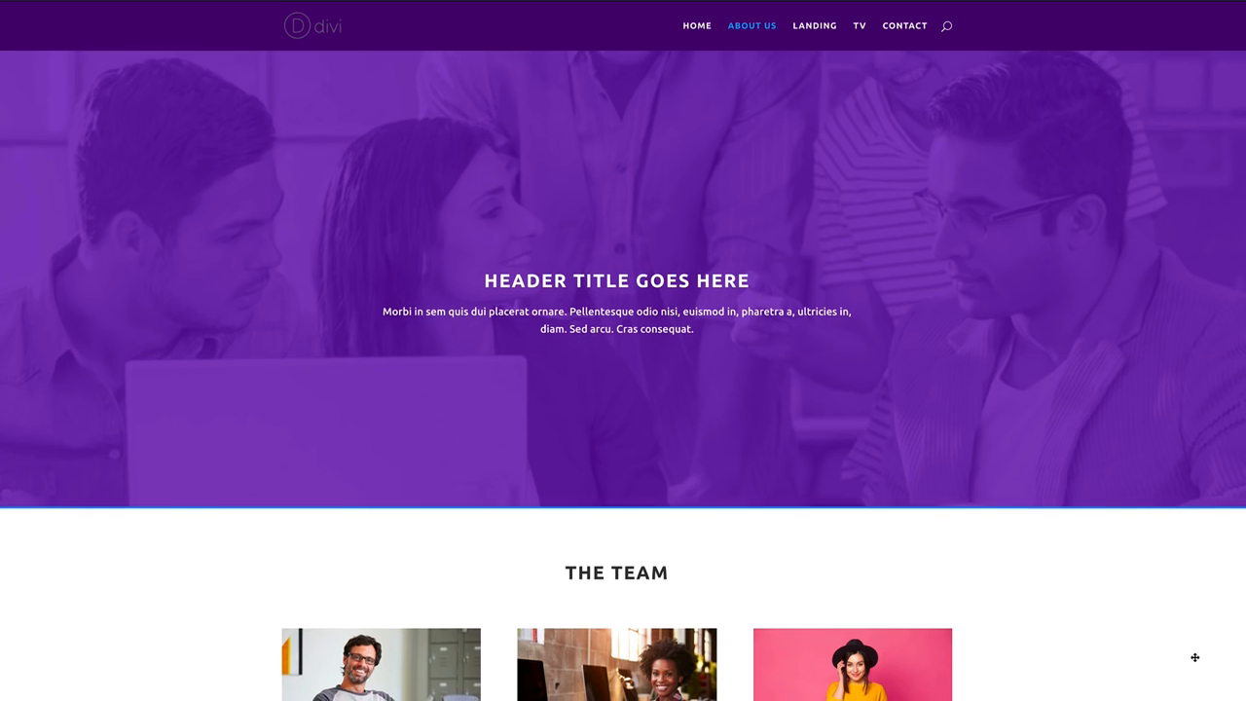
scroll(1195, 658, "down", 3)
scroll(1196, 657, "up", 2)
scroll(1148, 613, "up", 1)
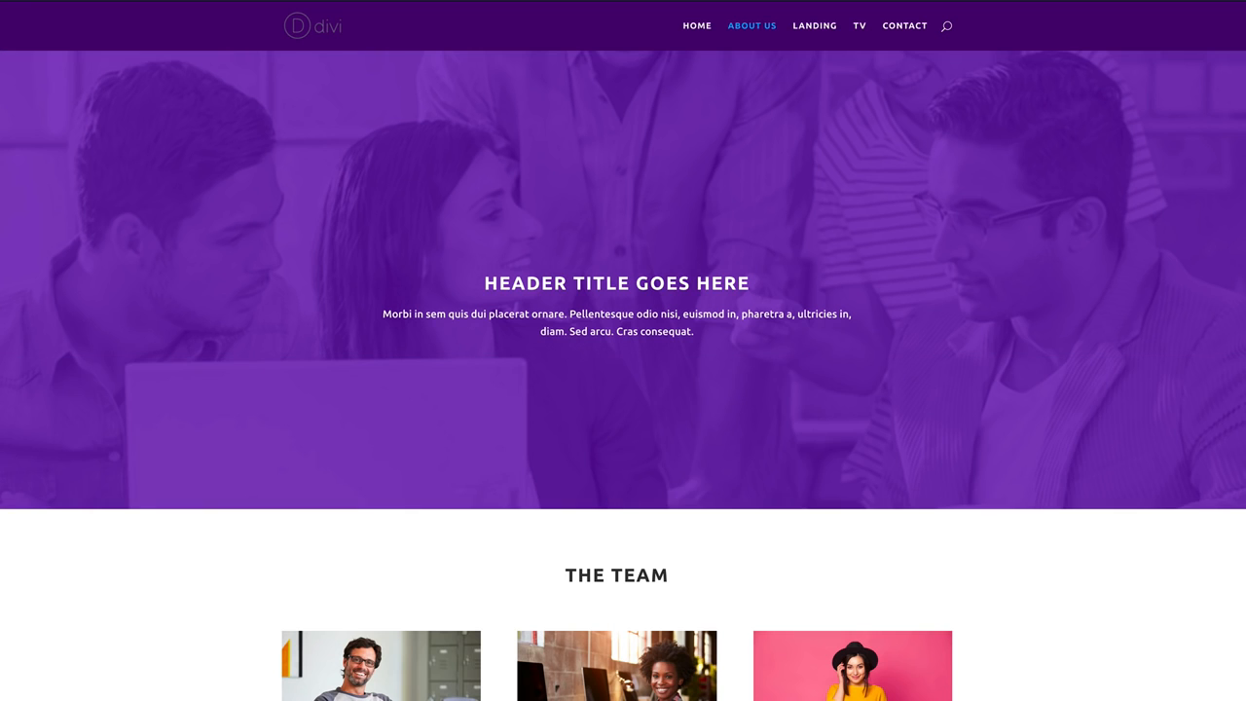
scroll(623, 389, "down", 1)
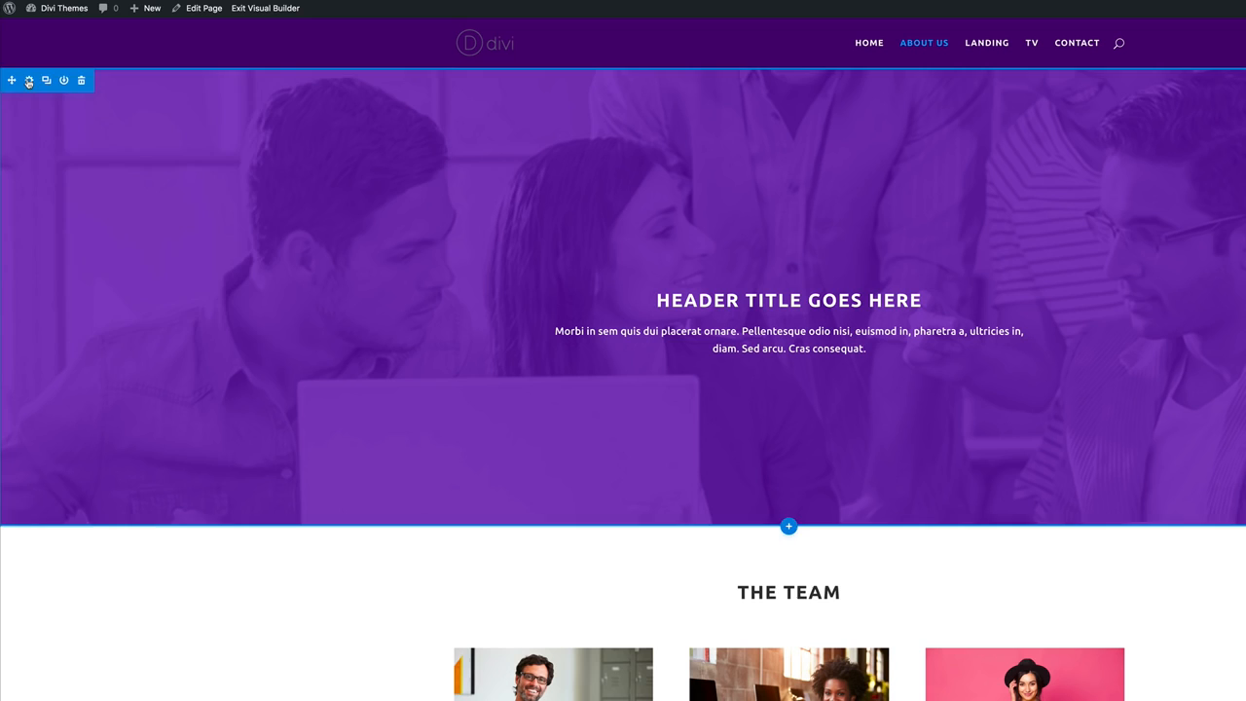
Turn on Use Parallax Effect for the header background and save the section settings.
left_click(28, 81)
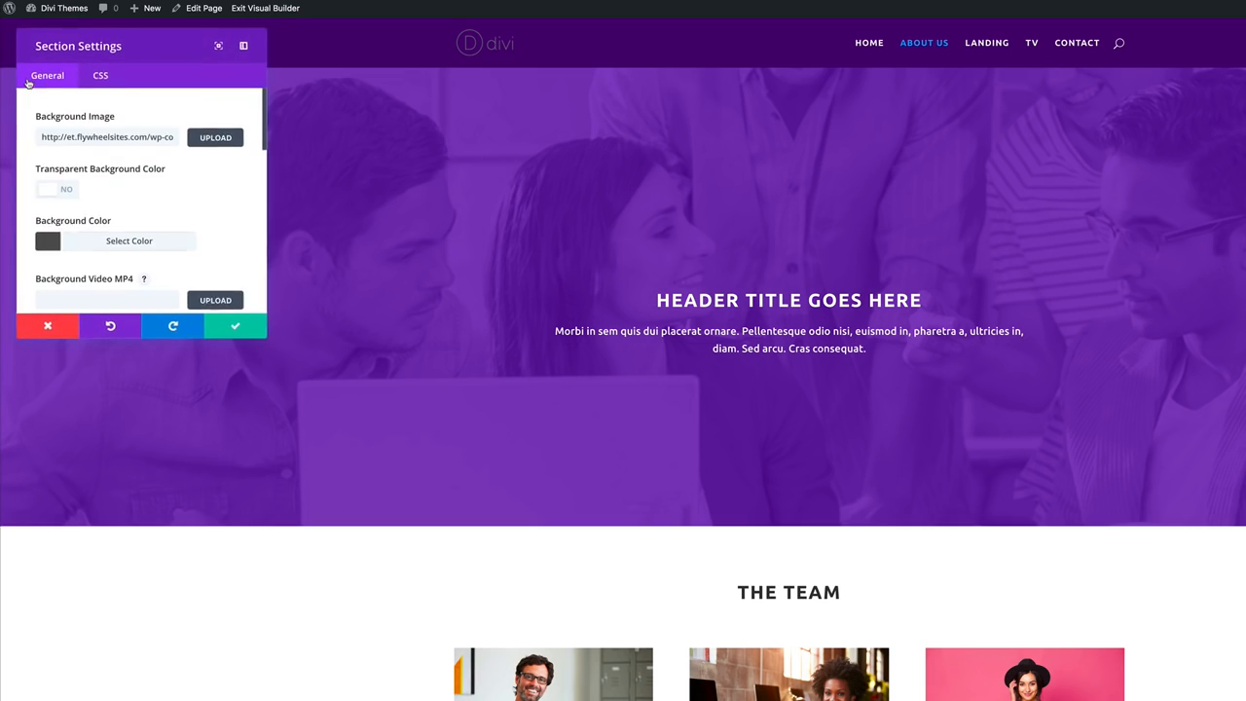
scroll(203, 189, "down", 4)
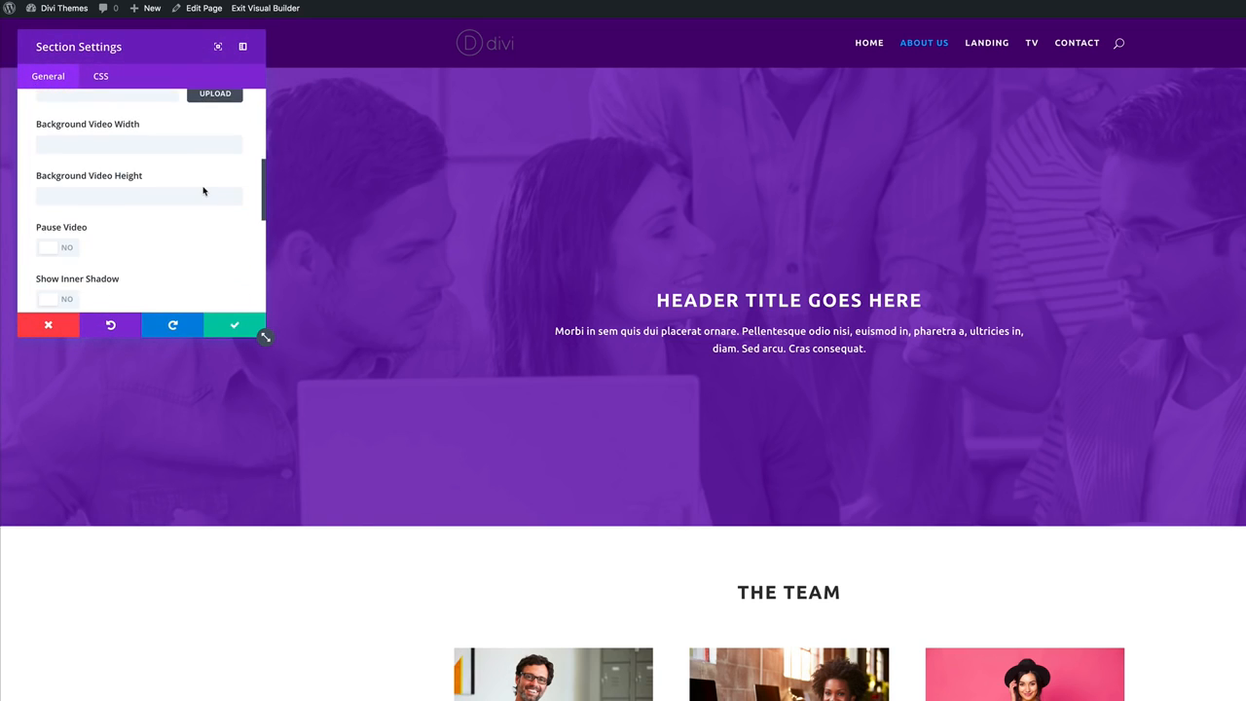
scroll(203, 191, "down", 1)
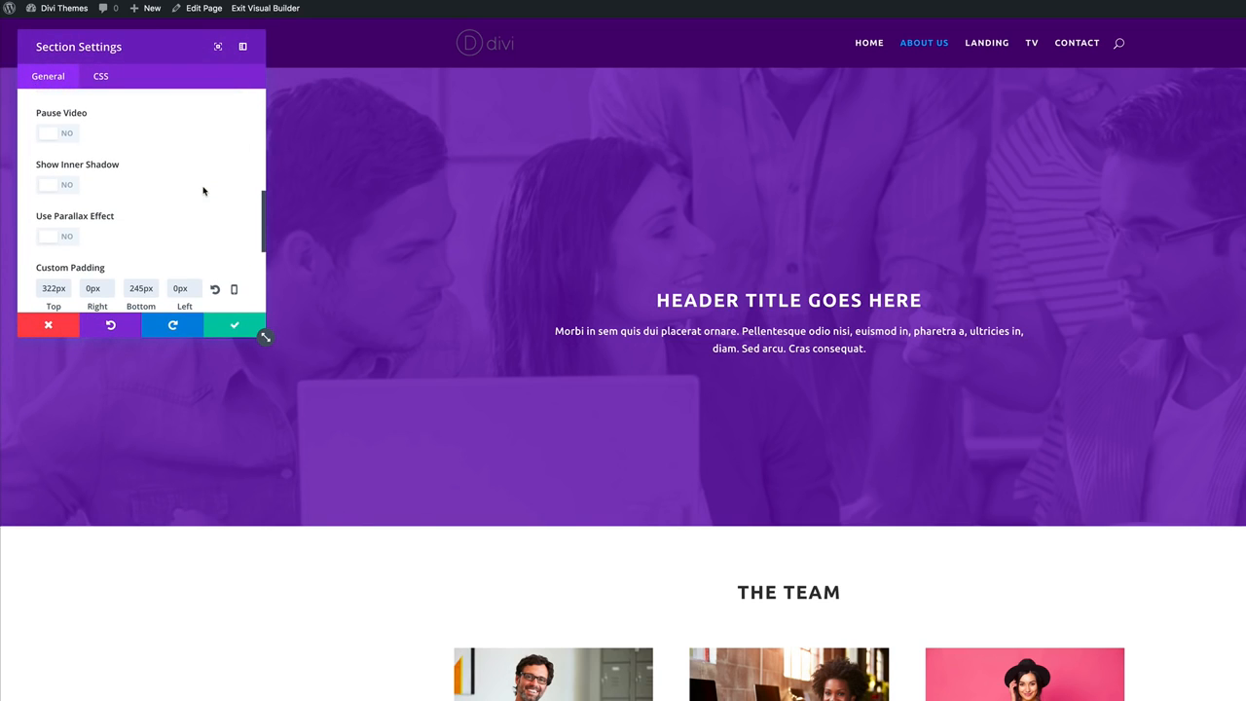
left_click(68, 240)
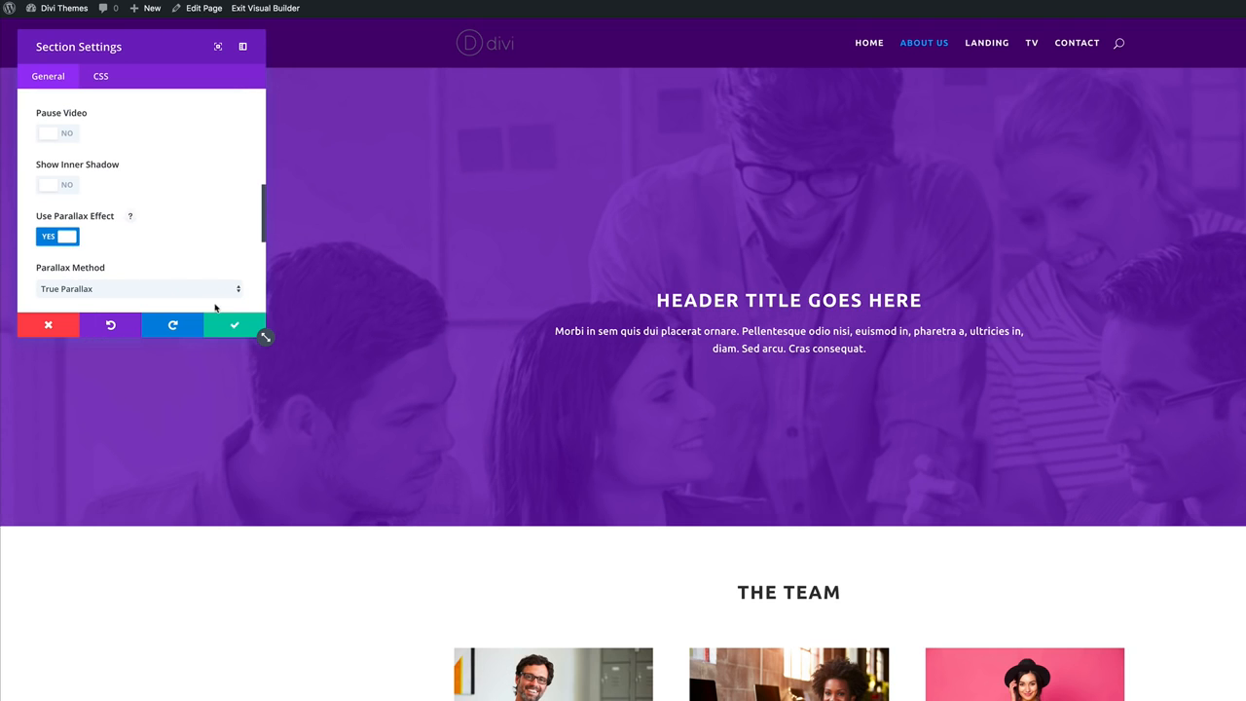
left_click(233, 325)
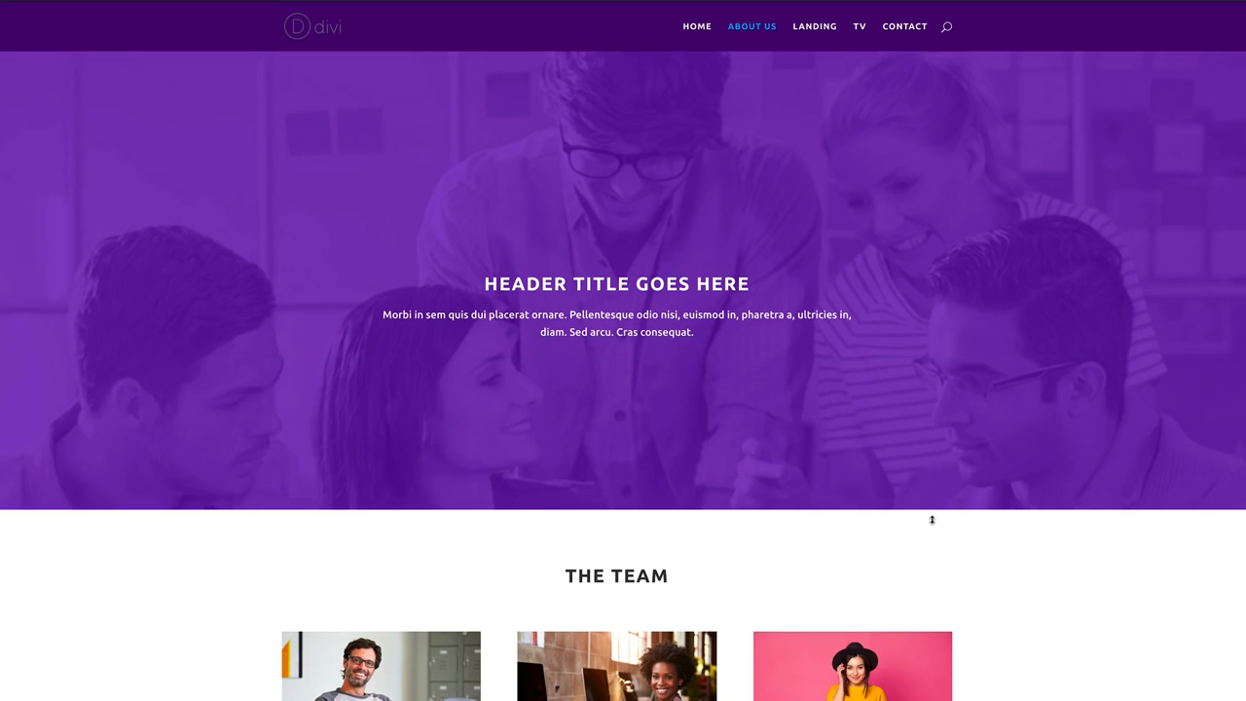
scroll(931, 520, "down", 4)
scroll(932, 514, "up", 2)
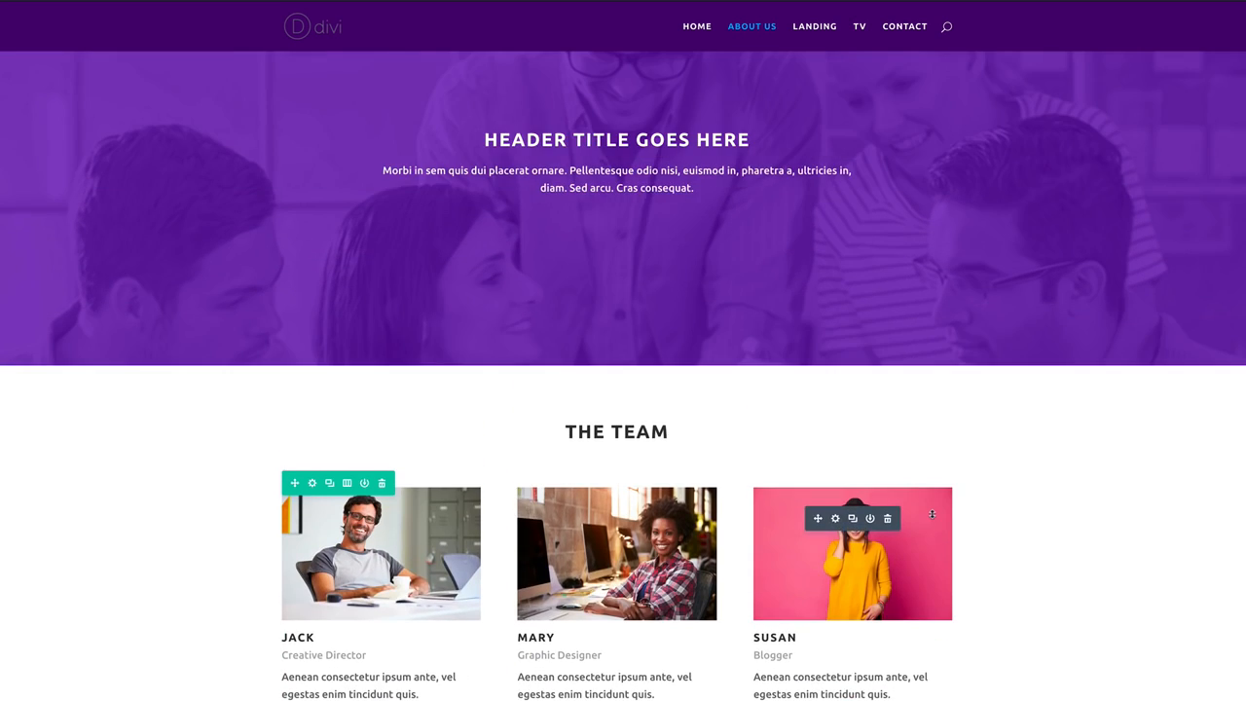
scroll(932, 514, "up", 2)
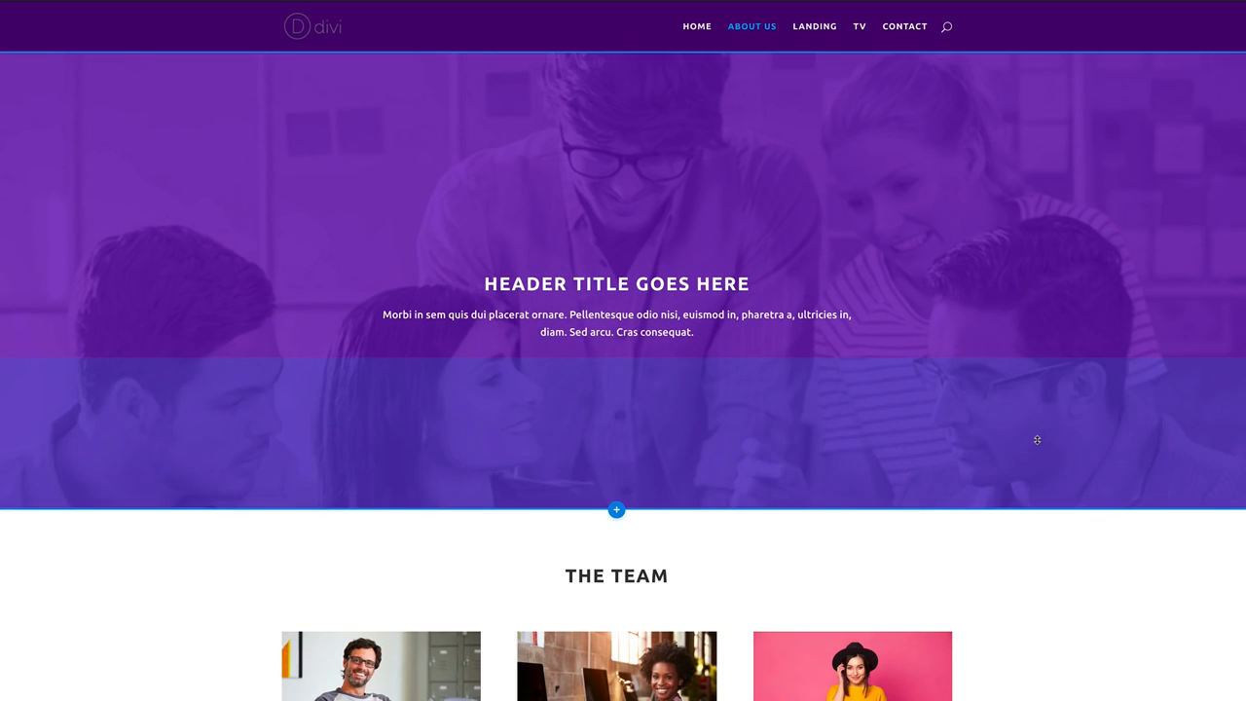
scroll(1133, 528, "down", 2)
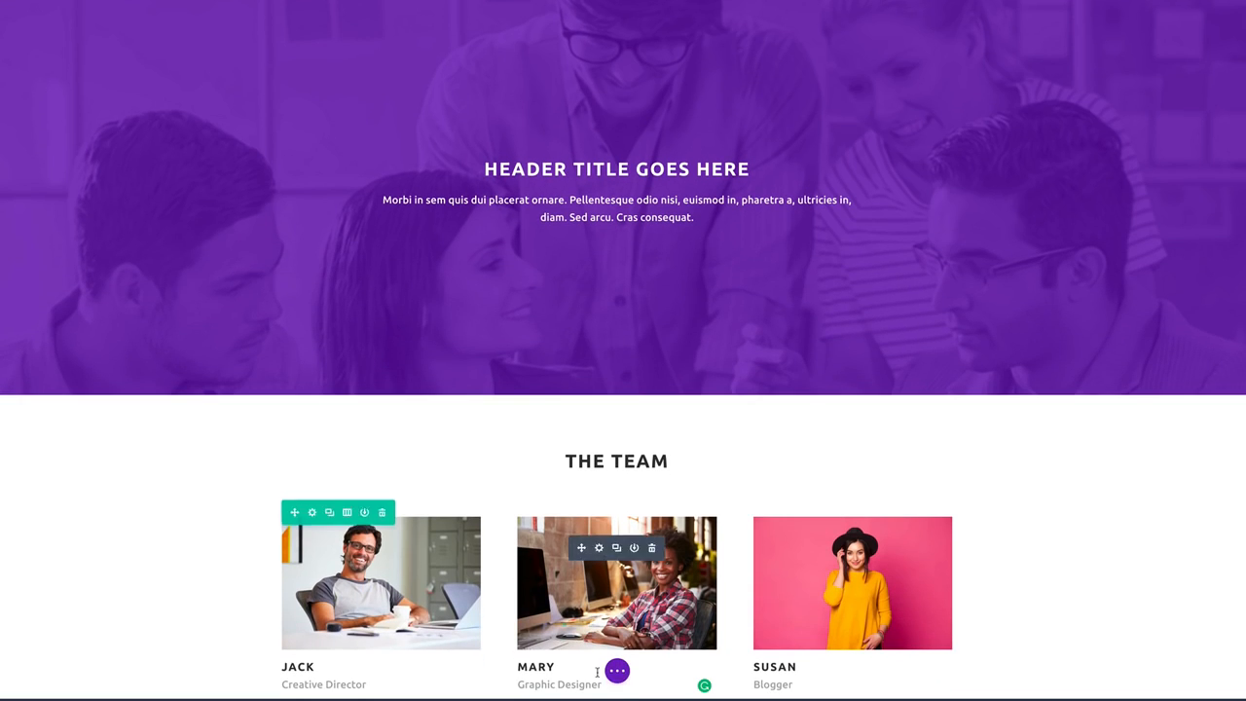
left_click(618, 671)
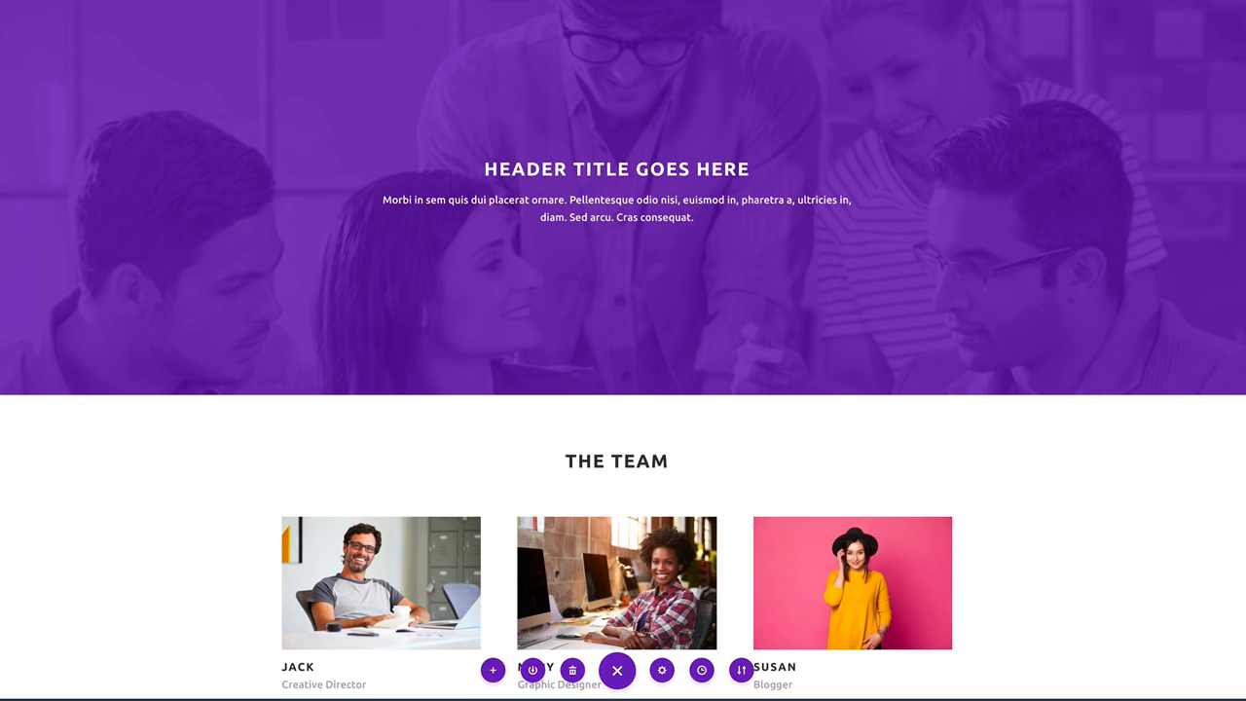
scroll(704, 43, "up", 2)
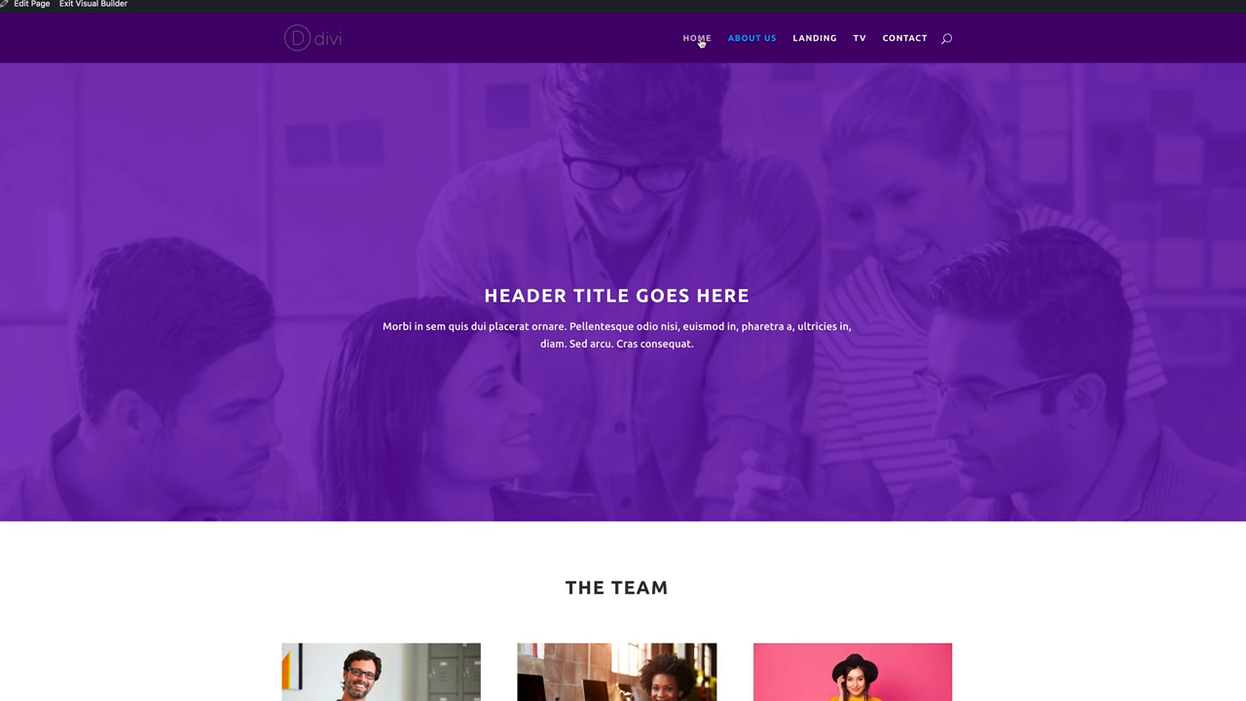
Open the Home page in the Visual Builder with the header section's settings enlarged.
left_click(700, 43)
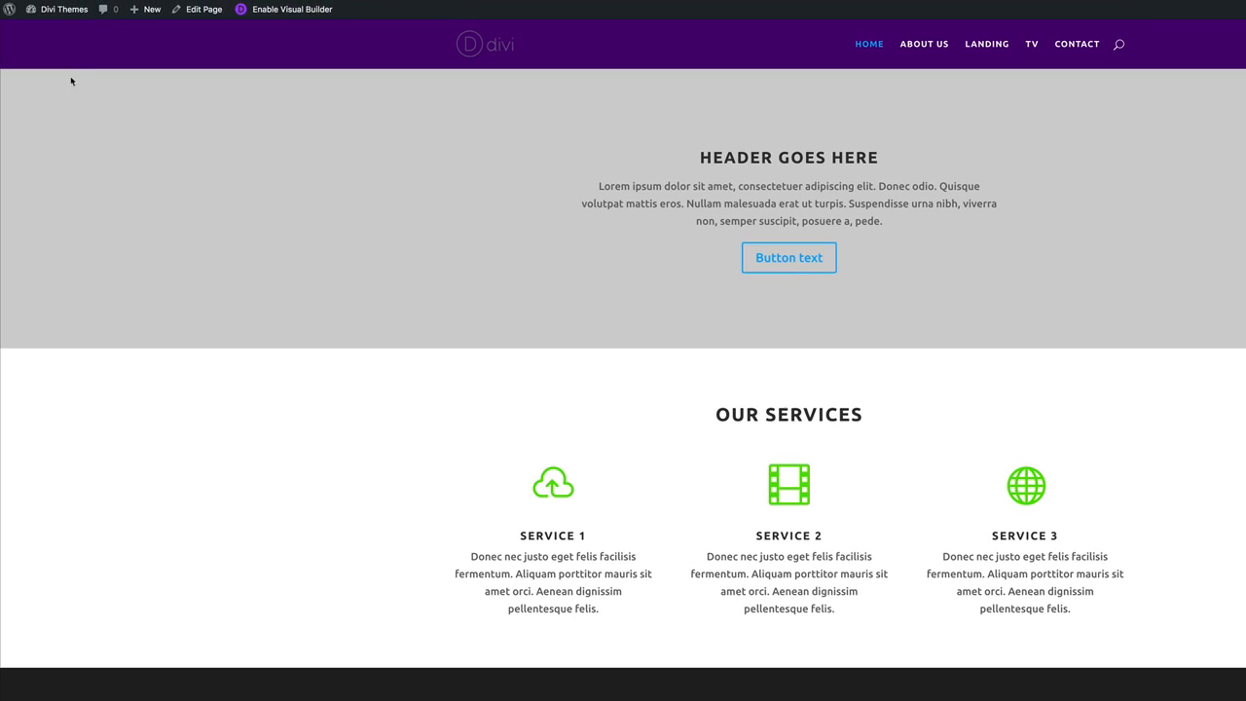
left_click(297, 12)
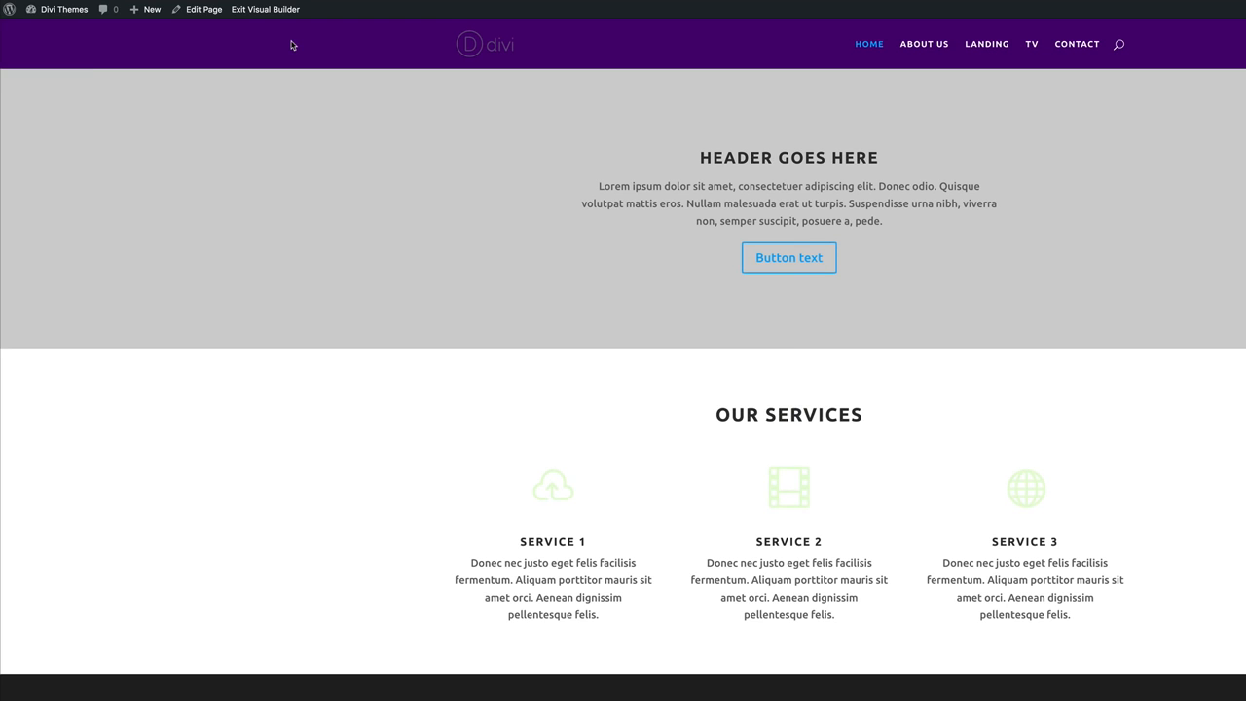
mouse_move(142, 108)
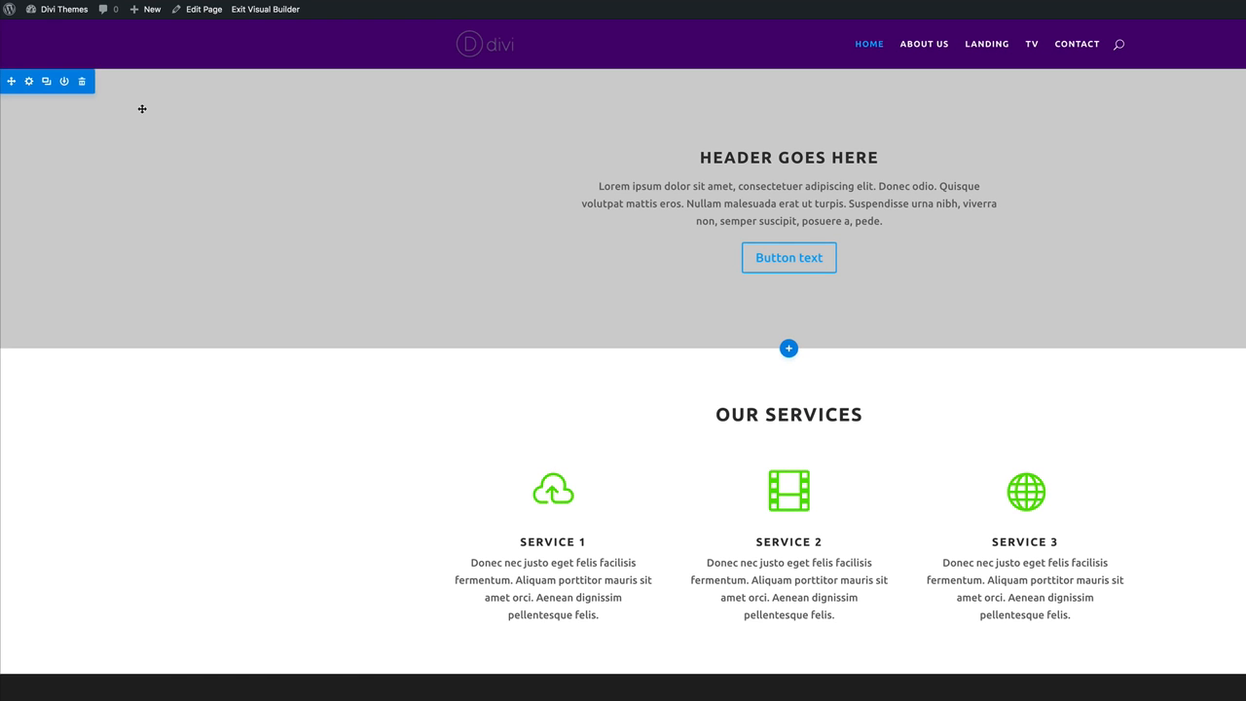
left_click(30, 83)
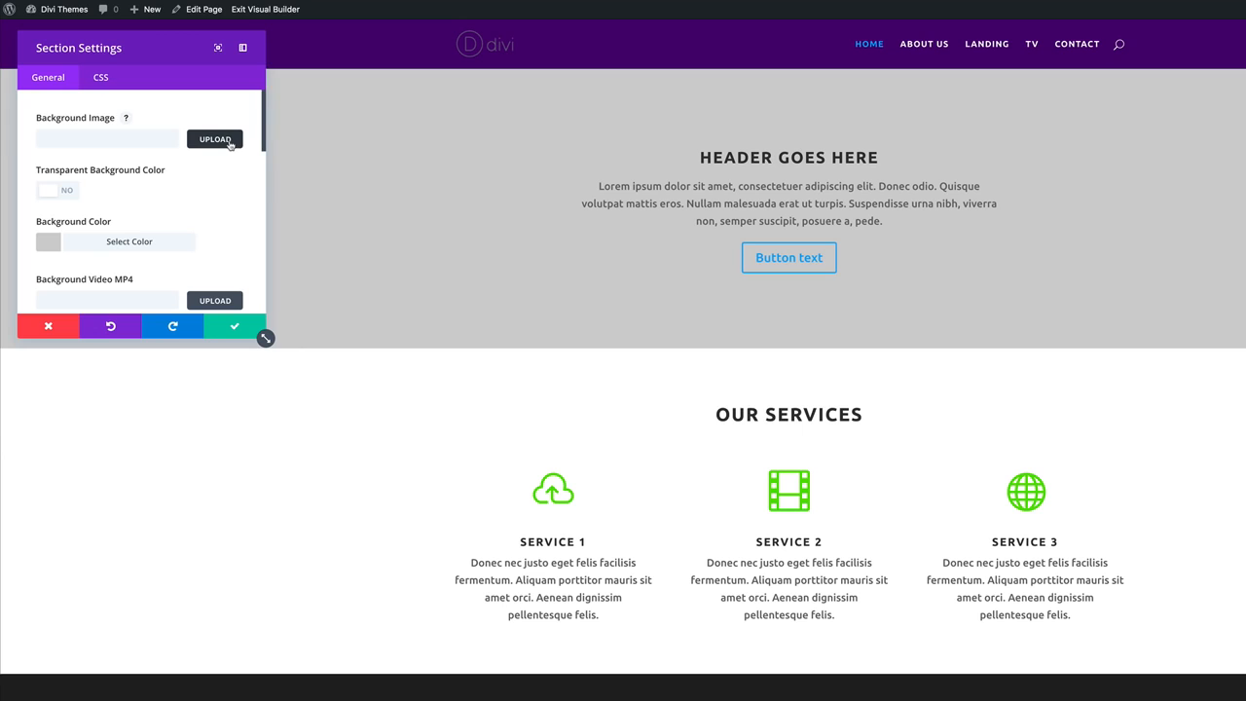
left_click_drag(265, 338, 446, 638)
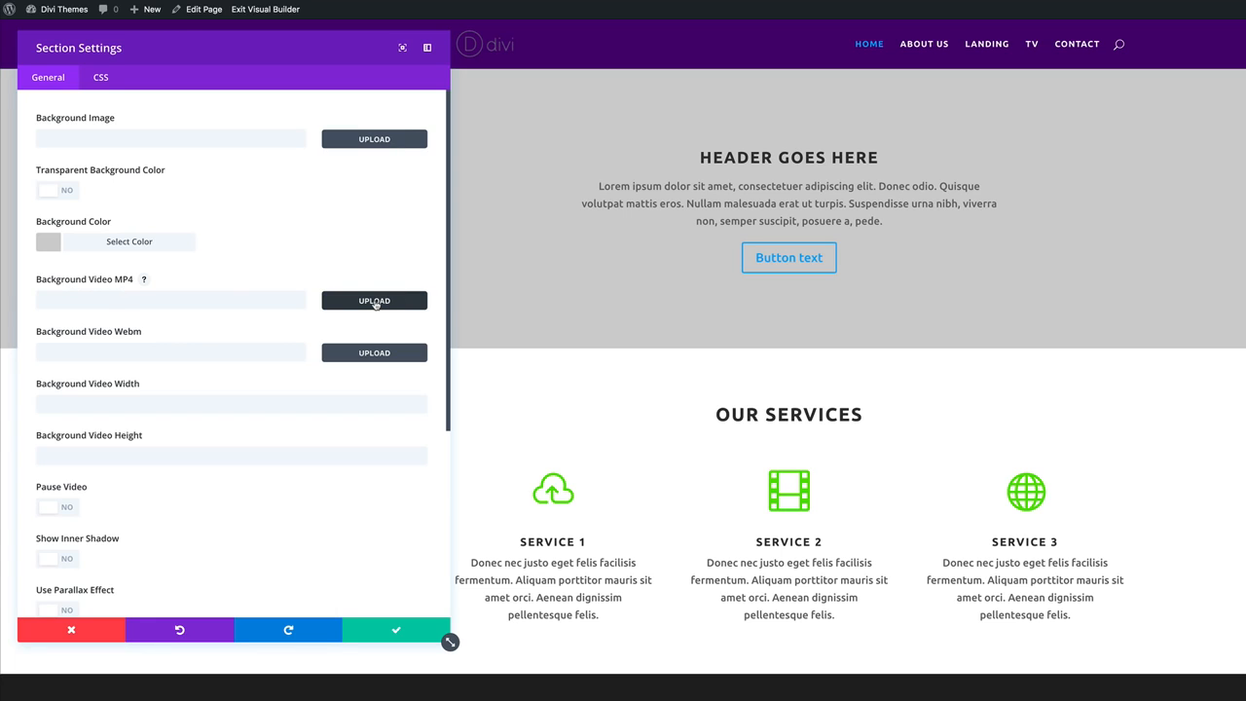
Upload video bg.mp4 as the header's Background Video MP4 and save the section.
left_click(374, 302)
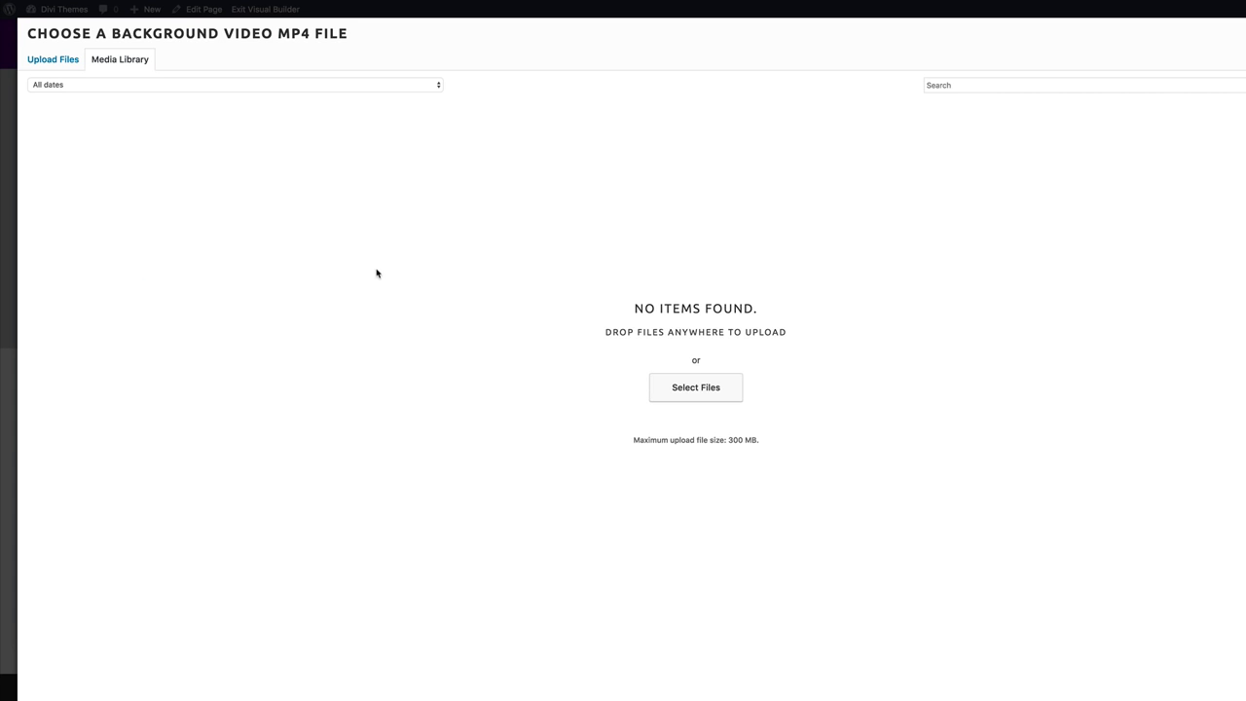
left_click(68, 60)
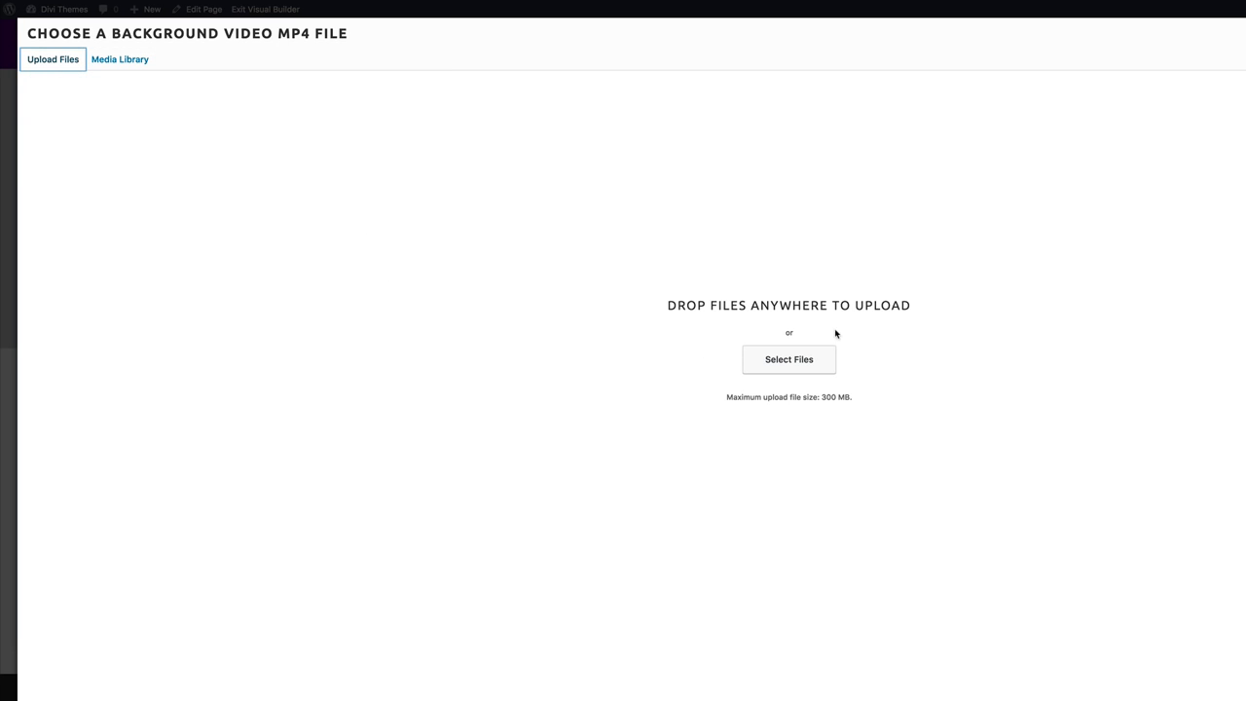
left_click(806, 363)
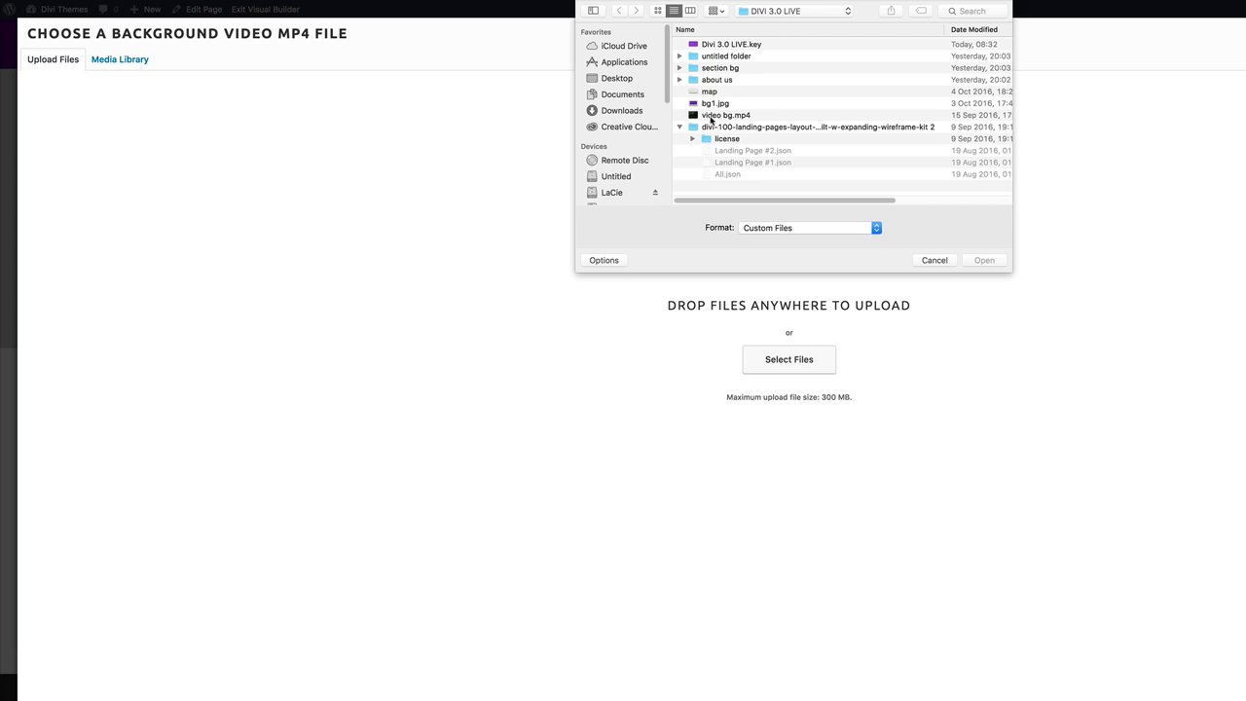
left_click(716, 117)
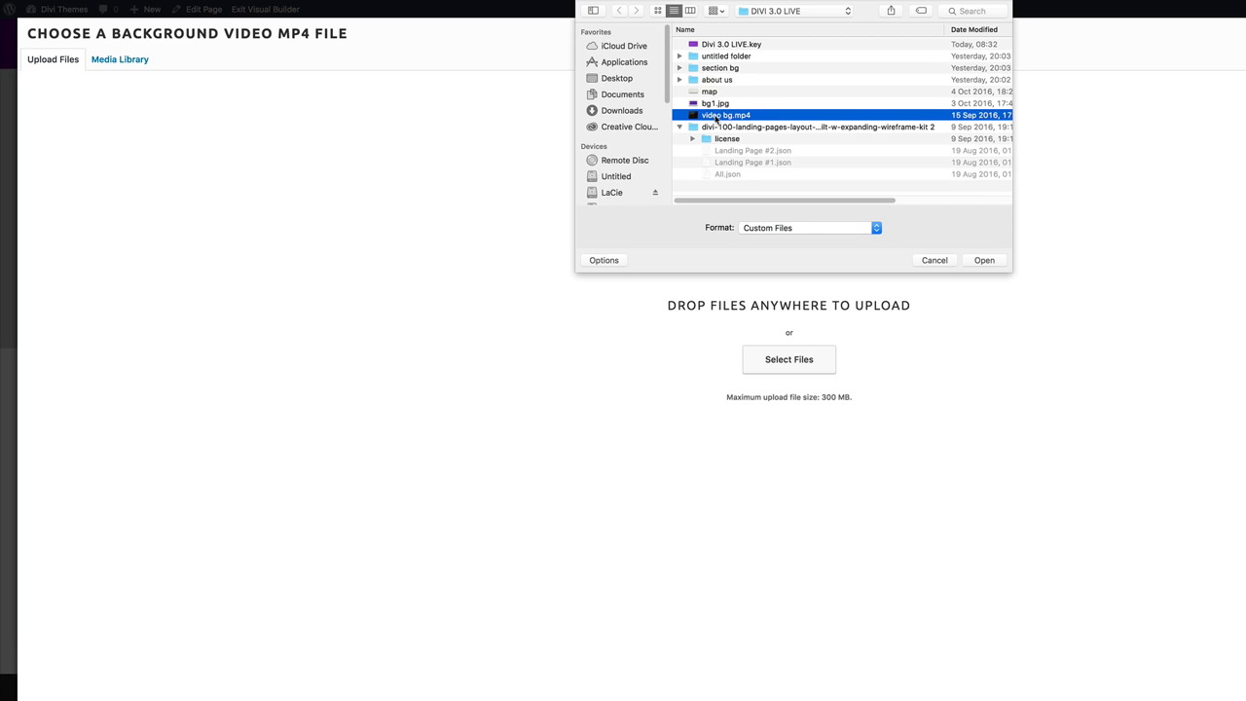
left_click(984, 260)
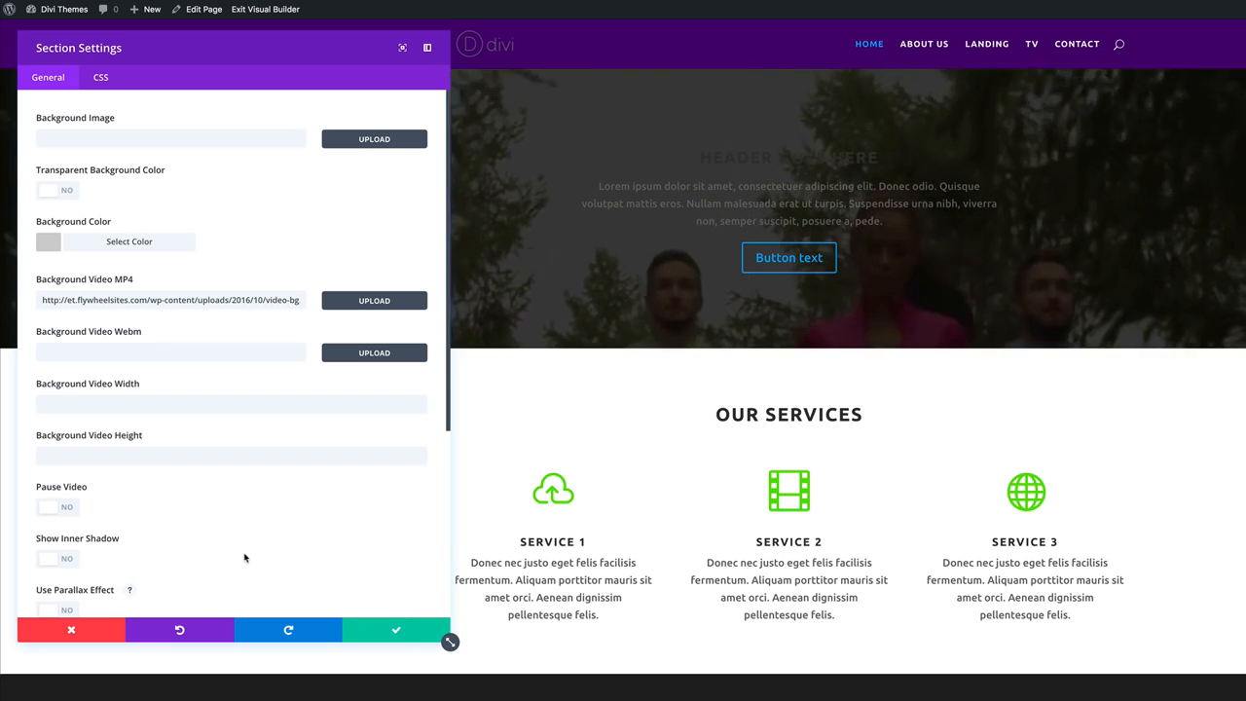
scroll(234, 558, "down", 1)
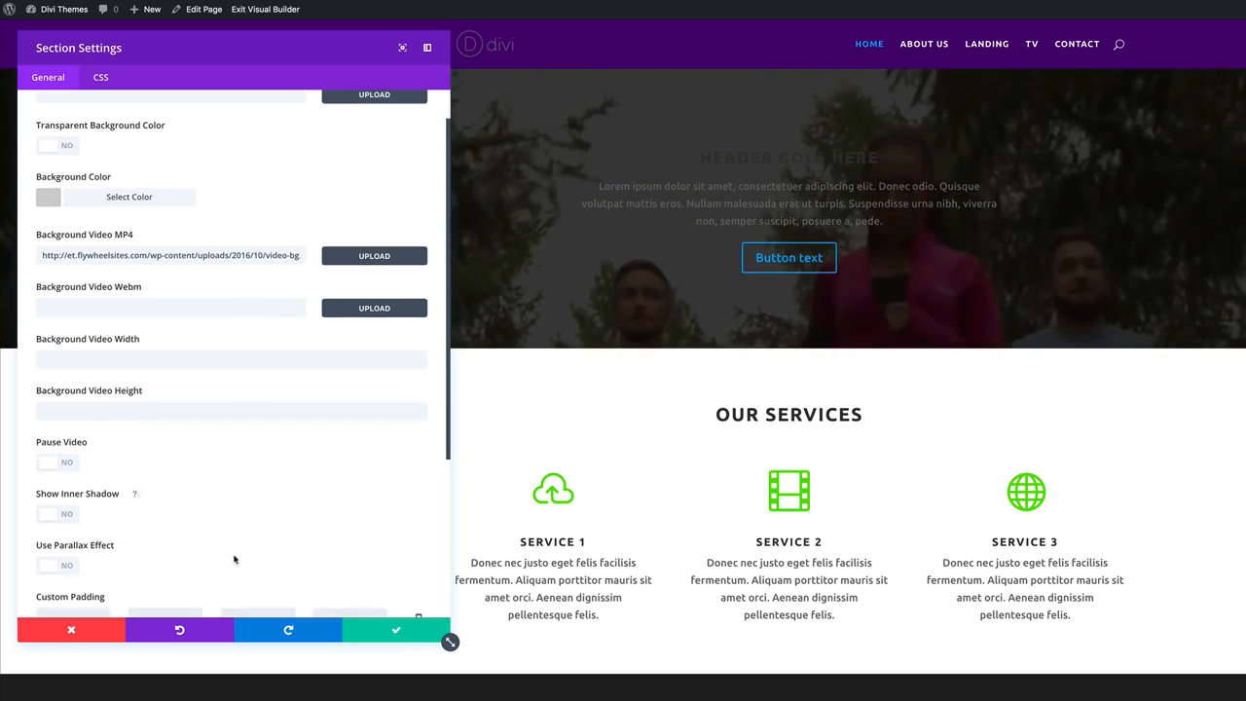
left_click(400, 631)
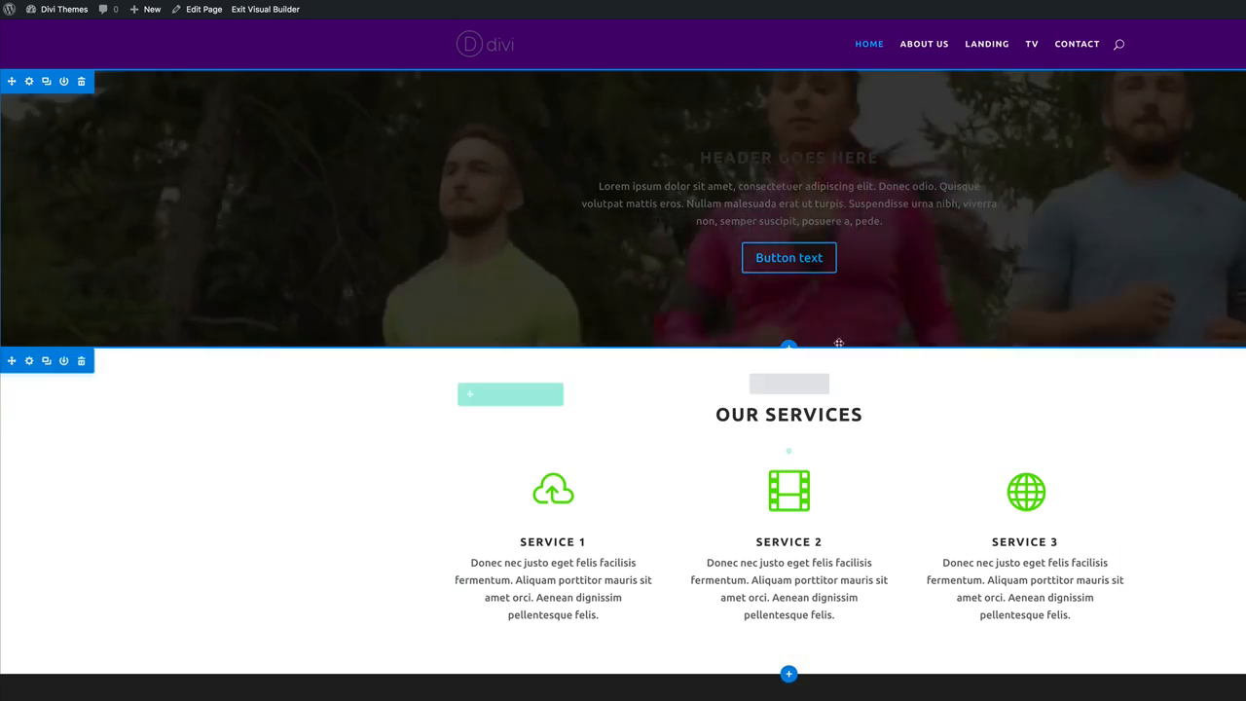
Drag the Home header's bottom padding to about 371px and its top padding to about 155px.
left_click_drag(883, 343, 918, 561)
left_click_drag(819, 70, 827, 209)
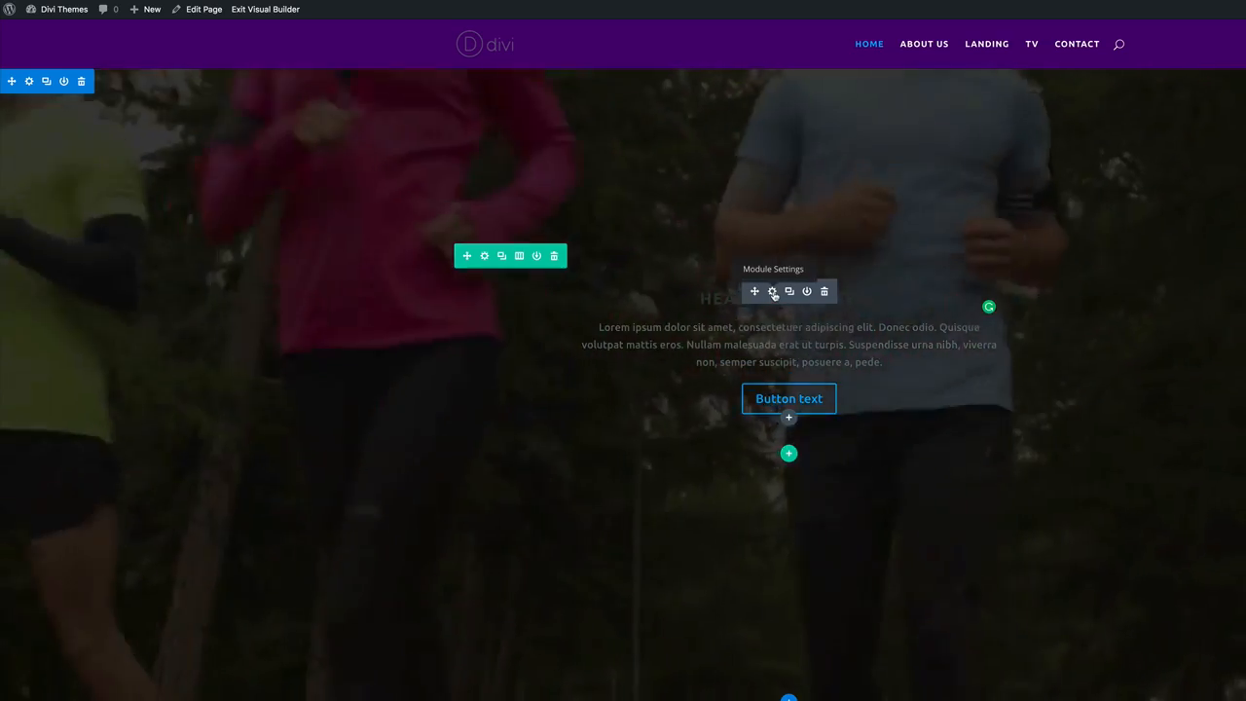
Set the header Call To Action module's Text Color to Light and save it.
left_click(772, 291)
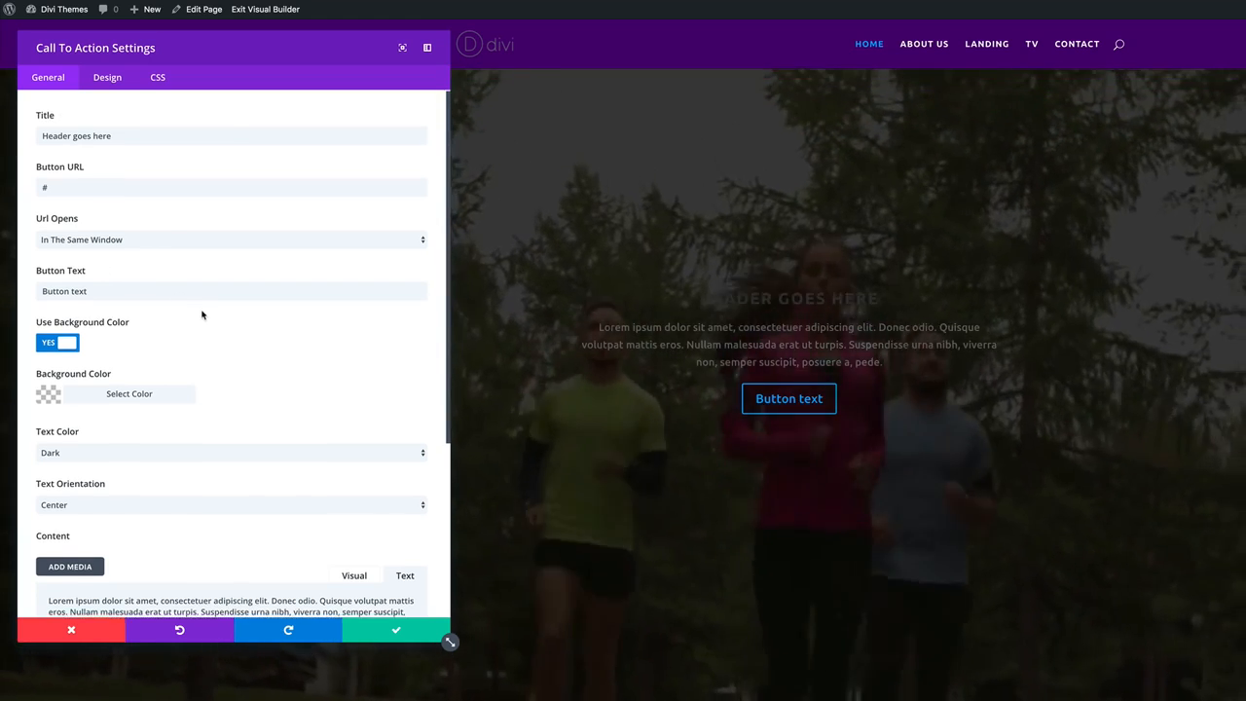
scroll(203, 314, "down", 2)
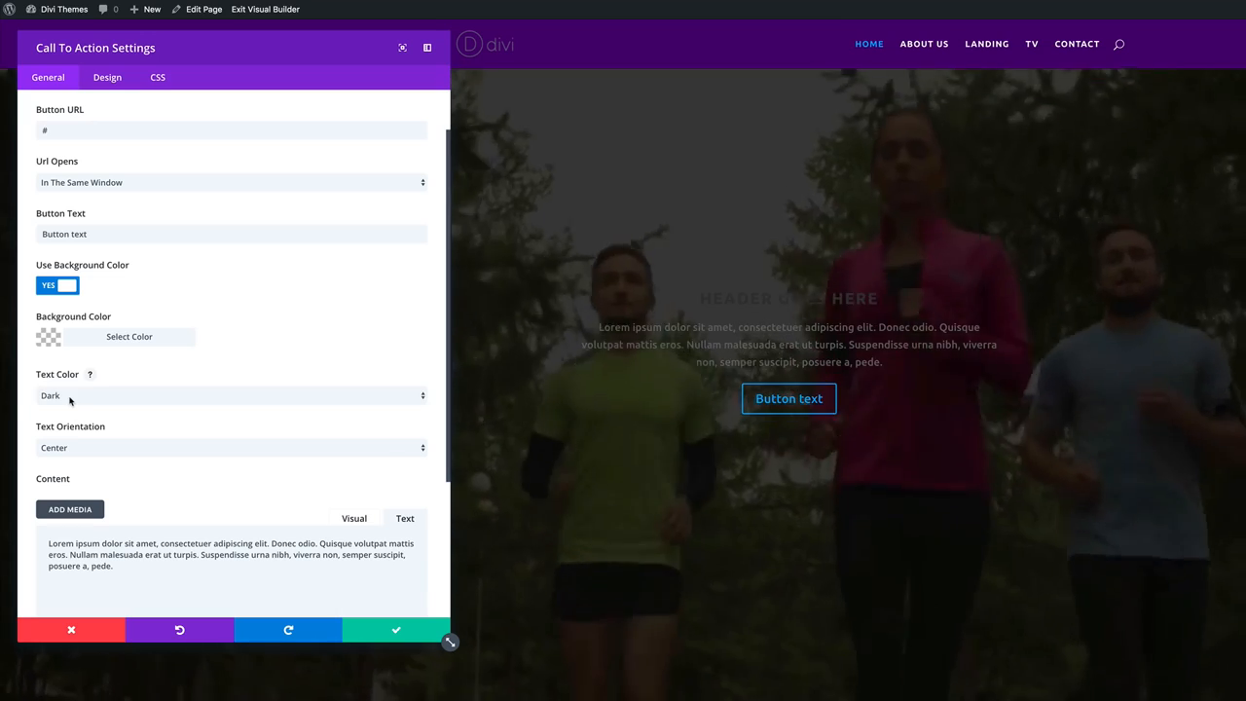
left_click(69, 395)
left_click(65, 383)
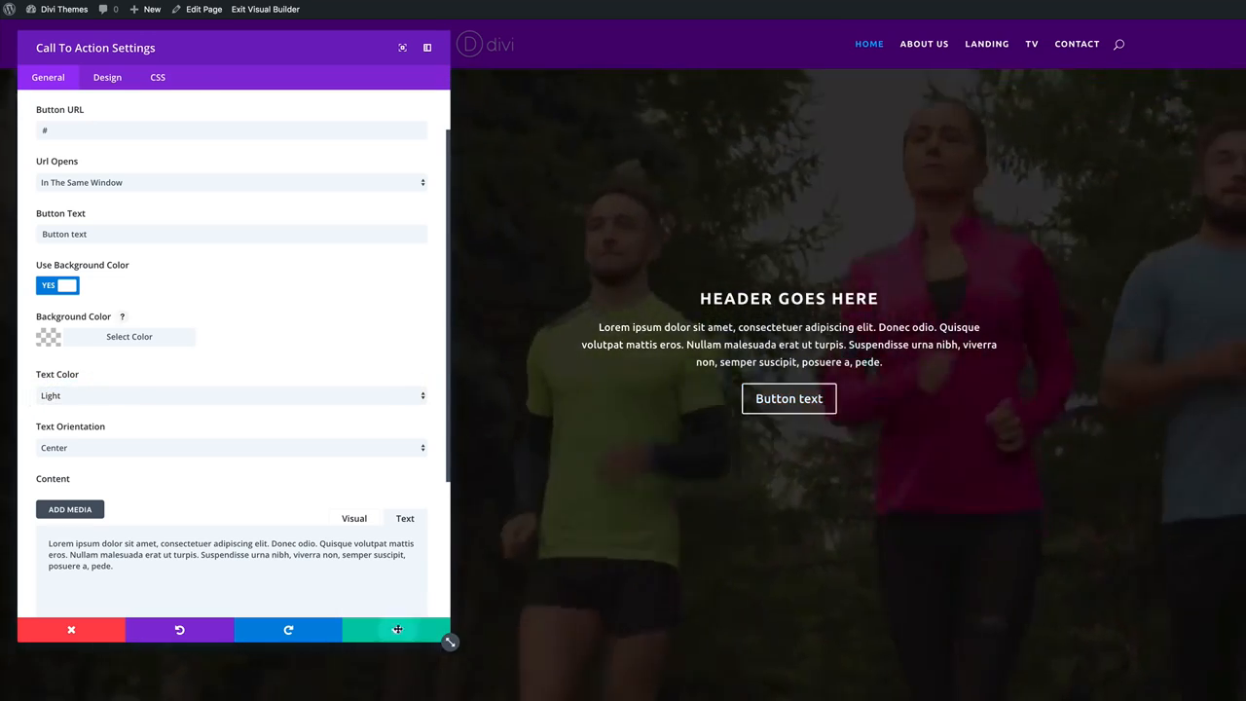
left_click(397, 630)
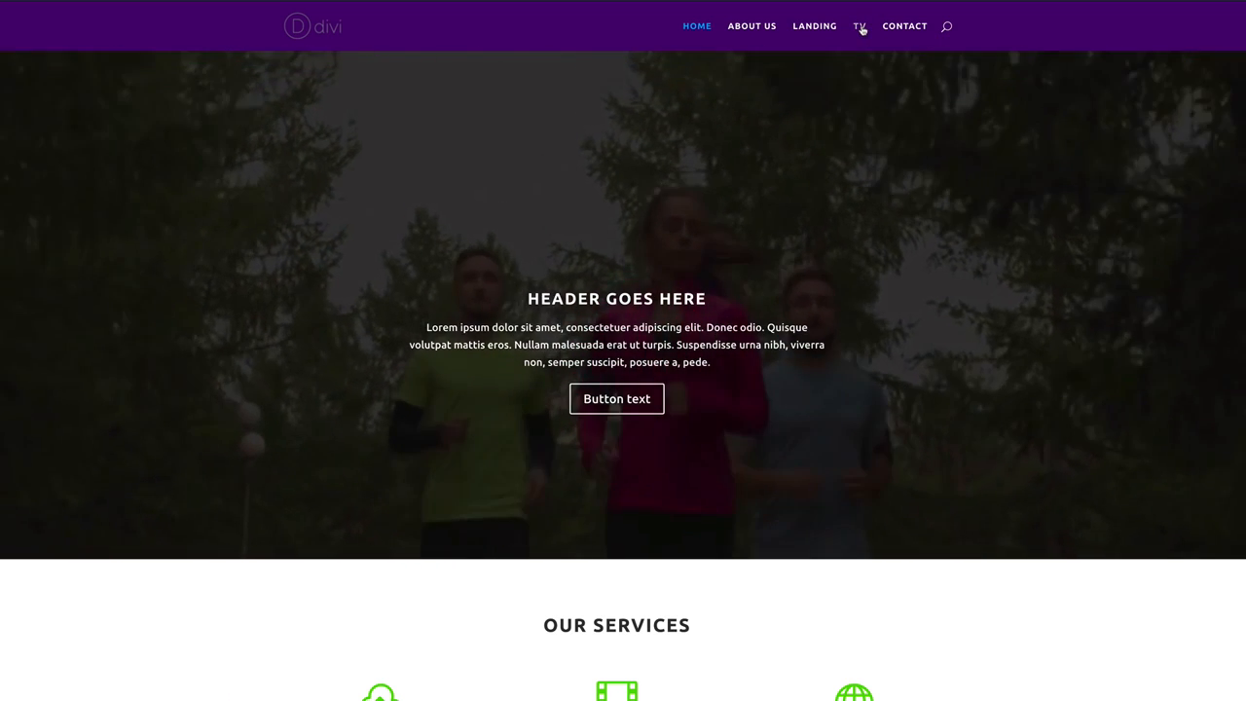
Open the TV page in the Visual Builder and bring up the Most Popular section's settings.
left_click(860, 28)
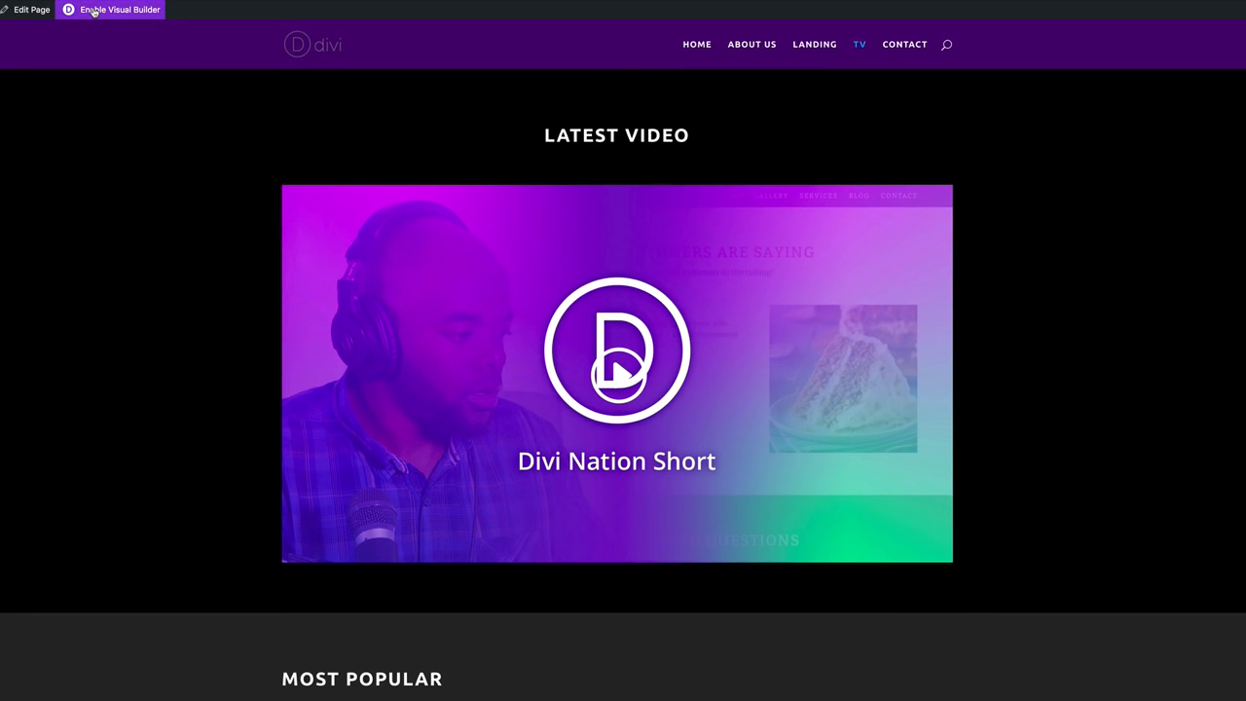
left_click(95, 11)
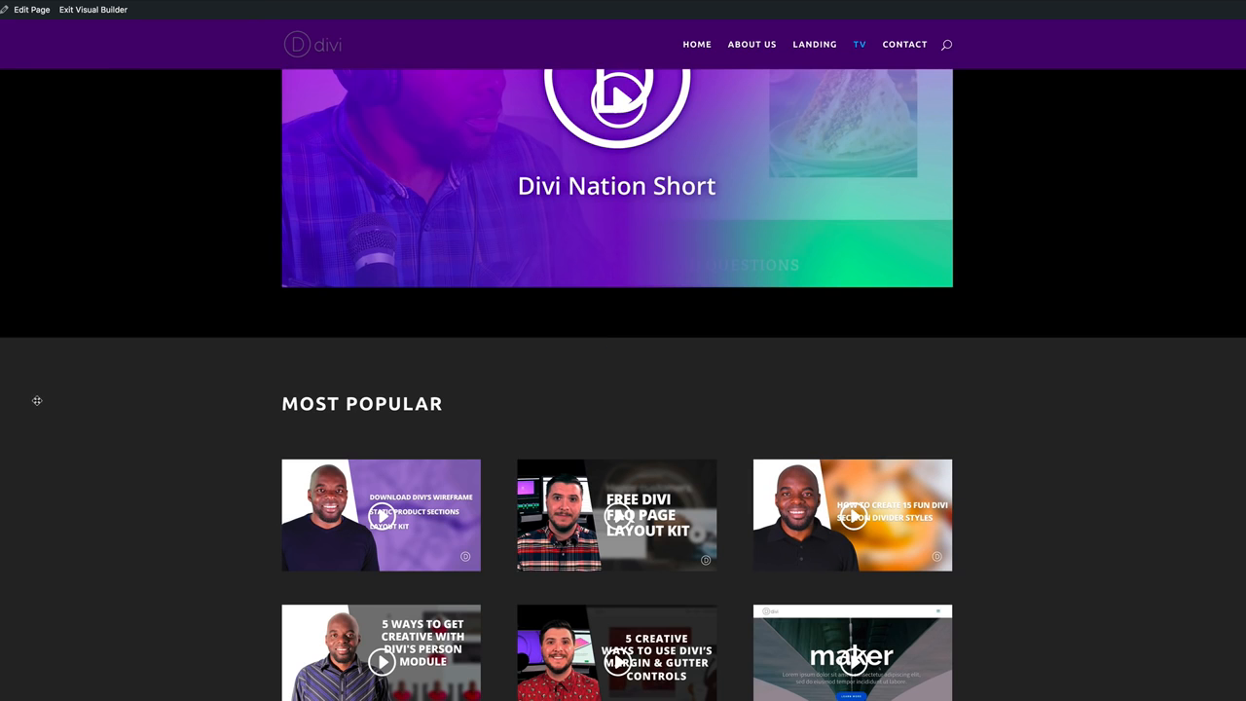
mouse_move(110, 423)
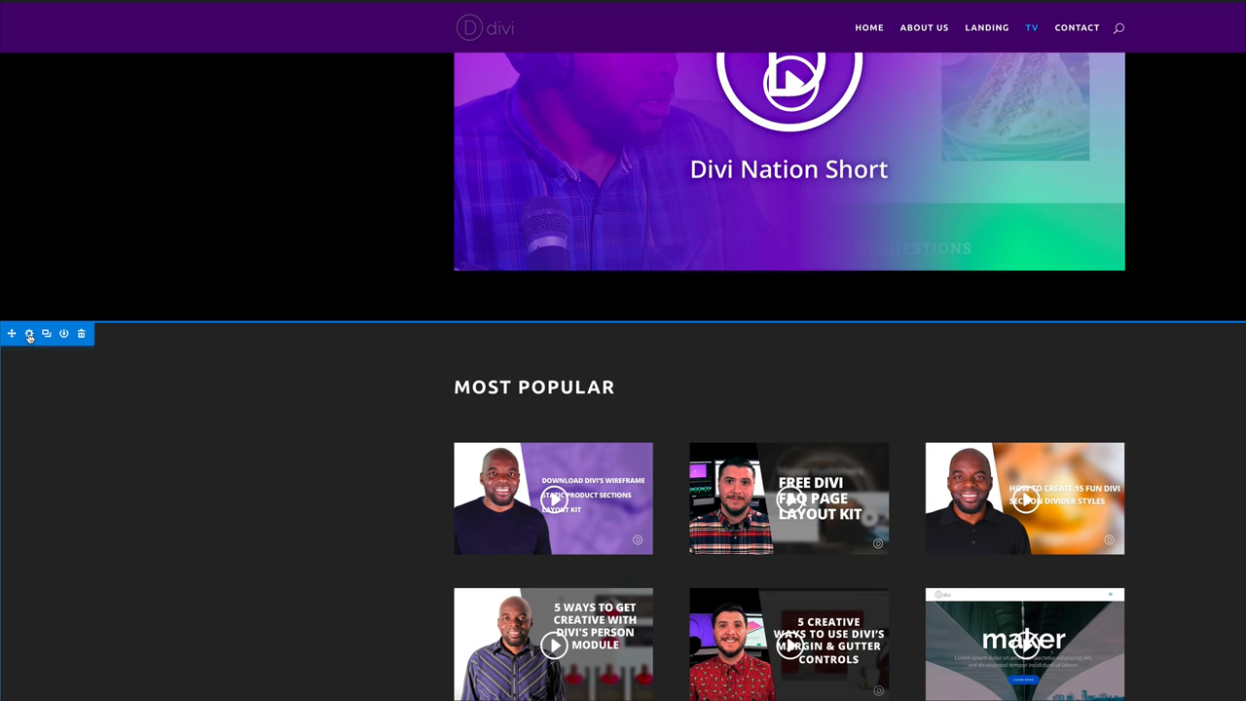
left_click(30, 334)
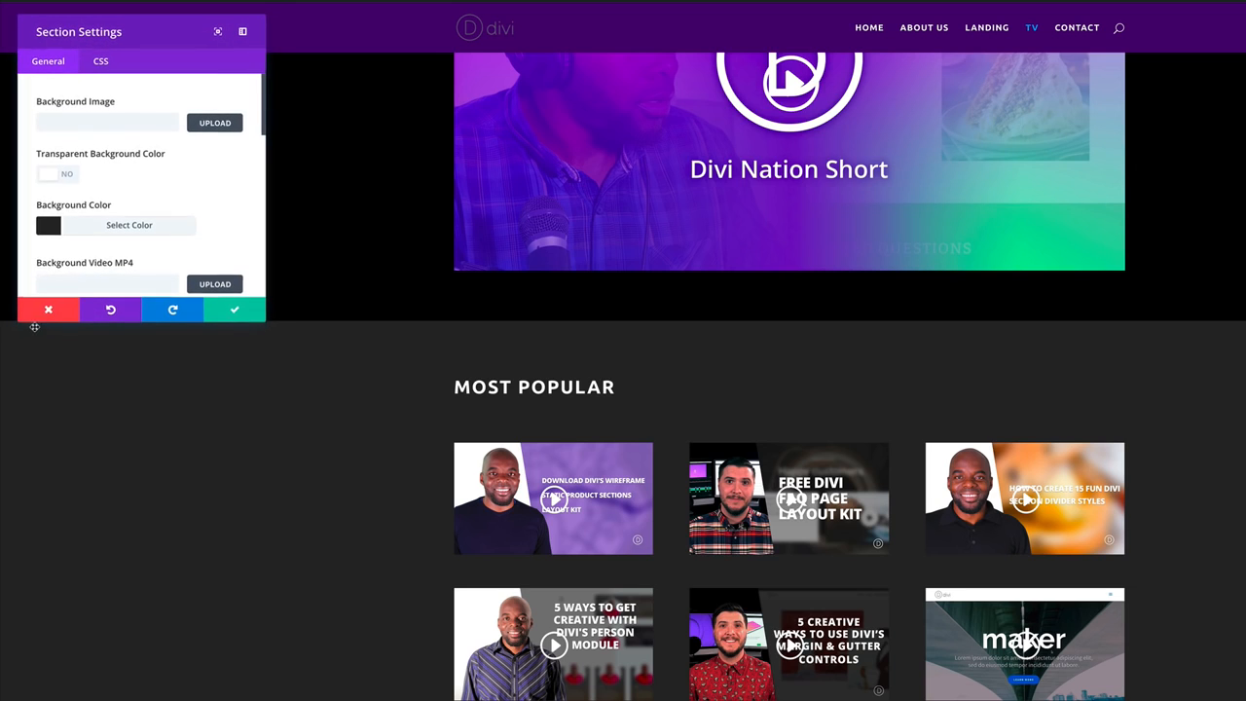
Preview the section bg photos and upload bg33.jpg as the section background image.
left_click(213, 122)
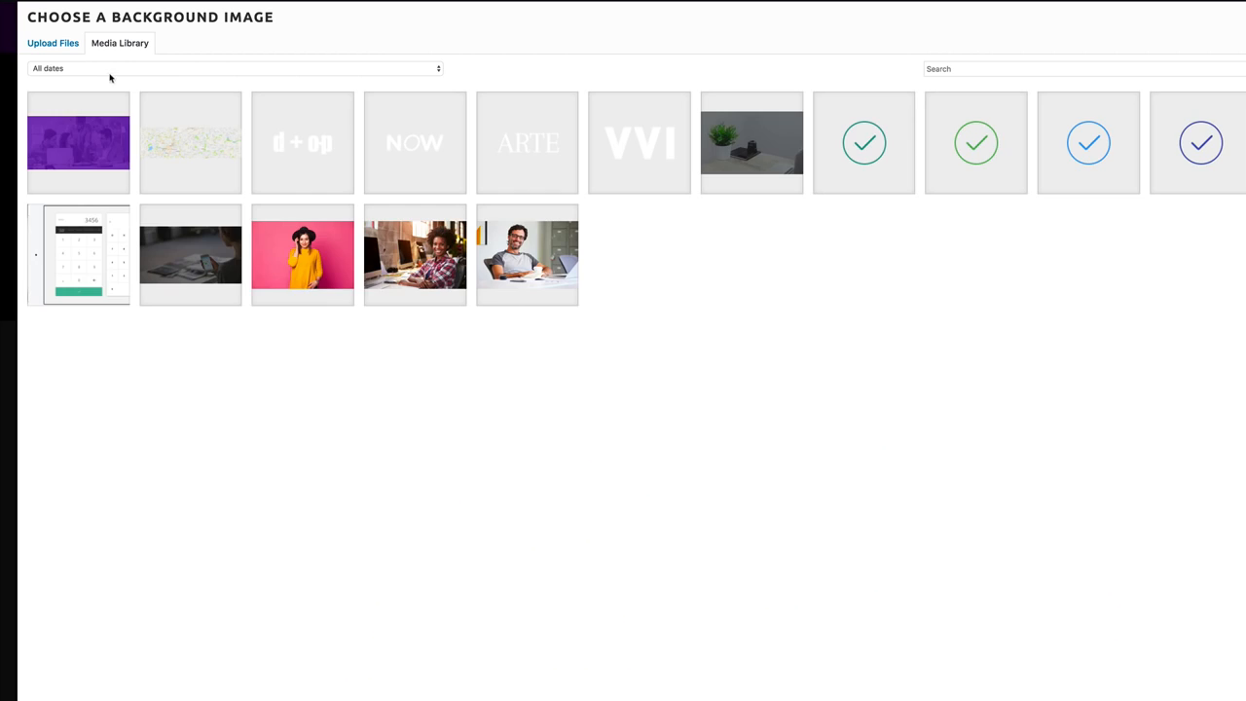
left_click(50, 44)
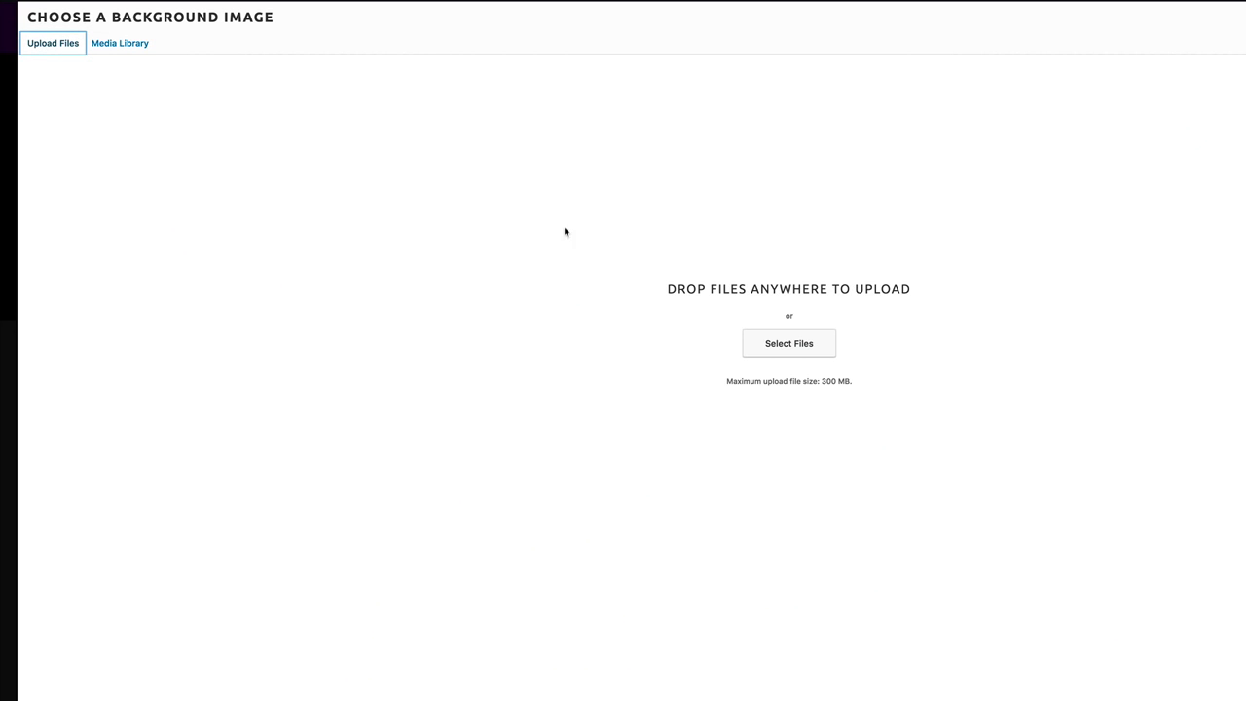
left_click(799, 348)
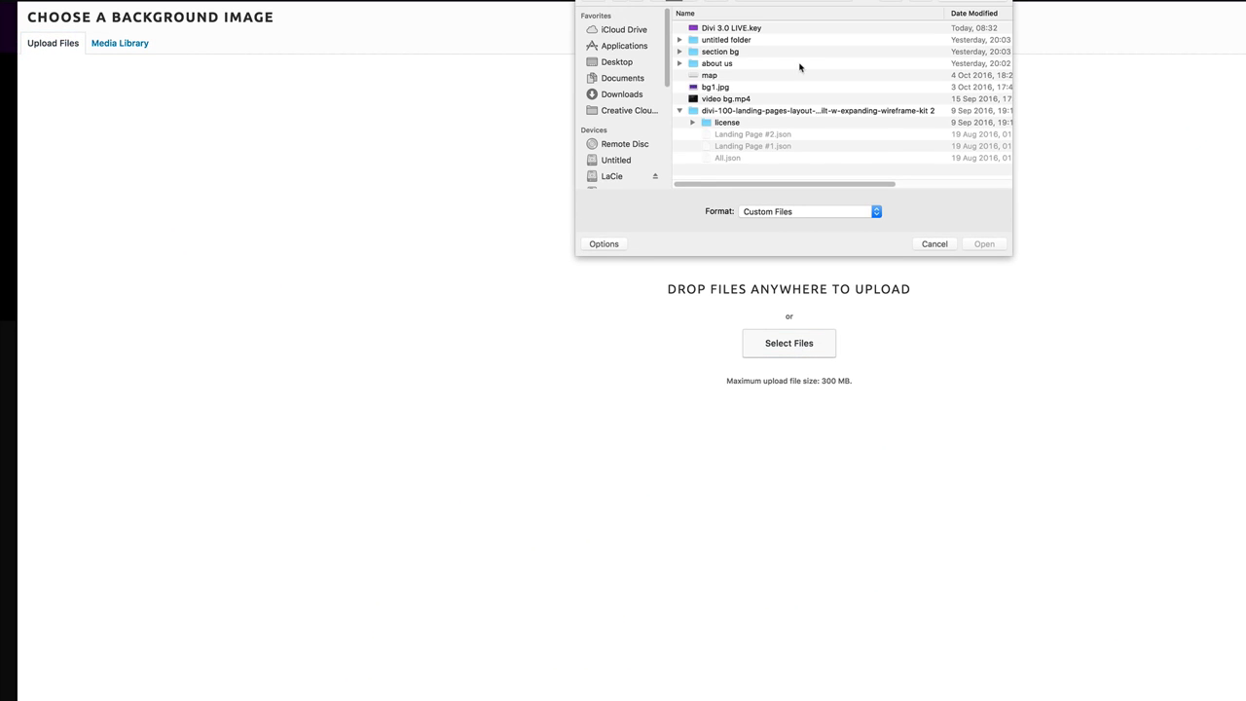
left_click_drag(1011, 256, 1235, 536)
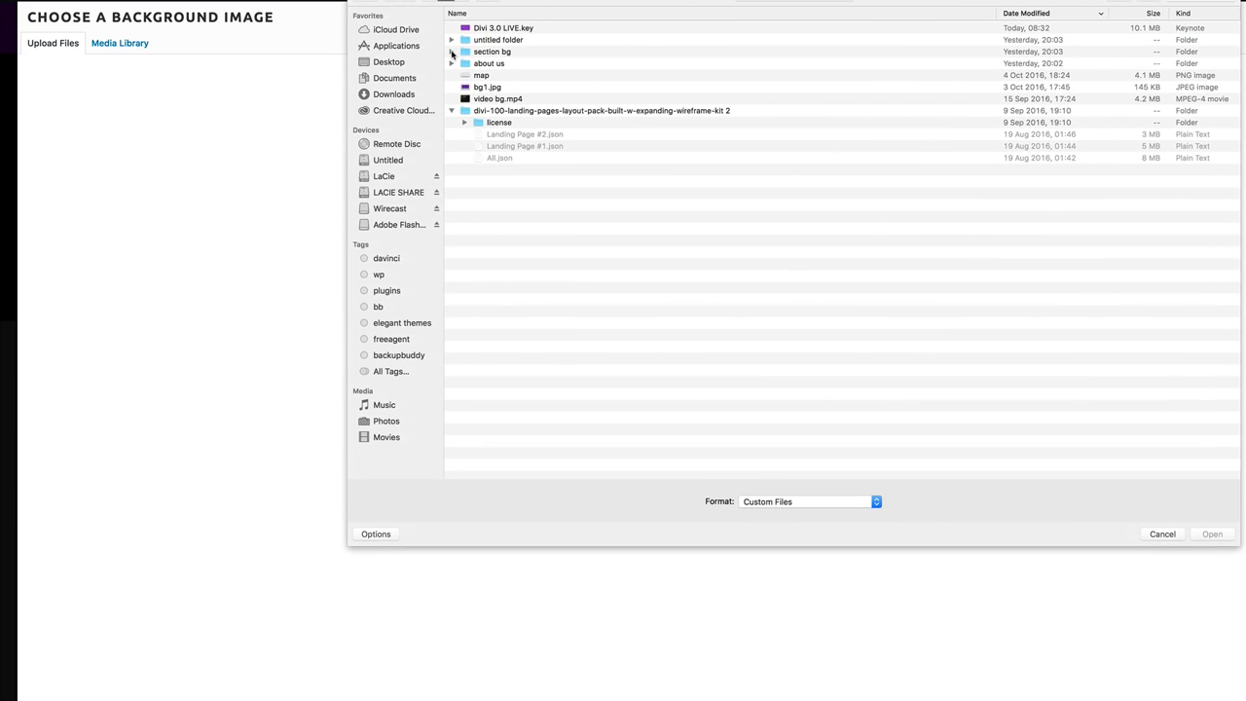
left_click(452, 52)
left_click(504, 65)
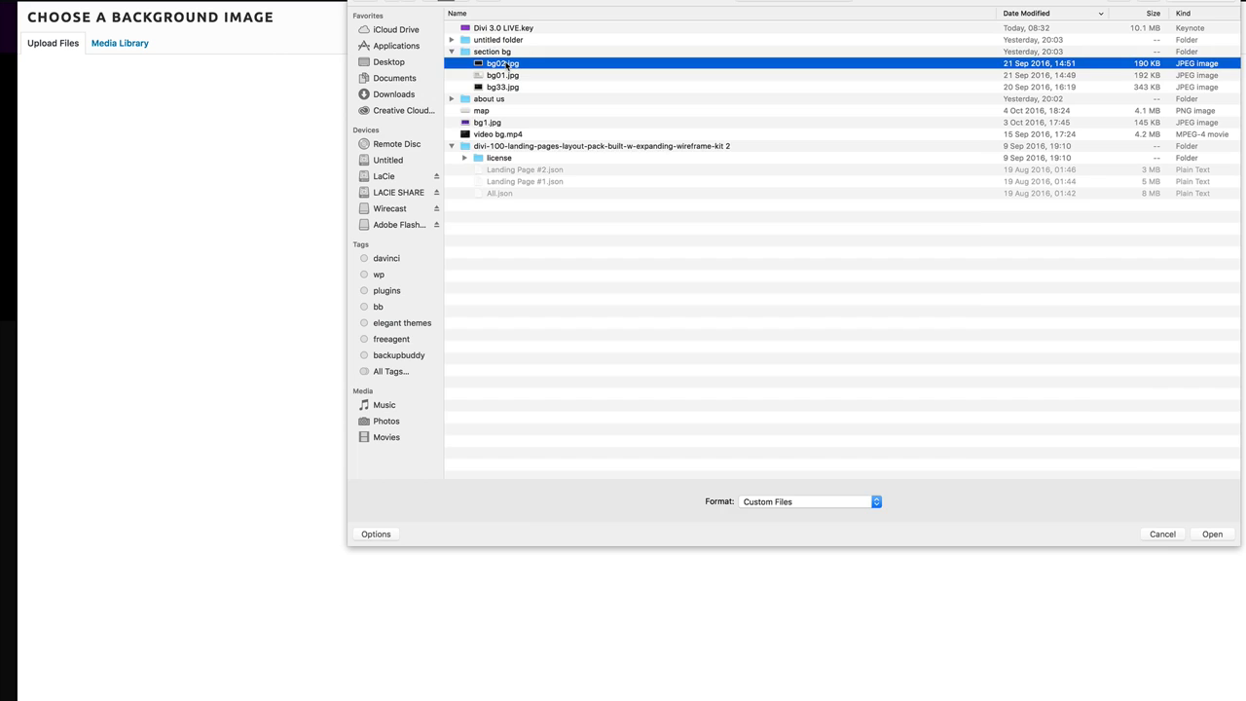
key("space")
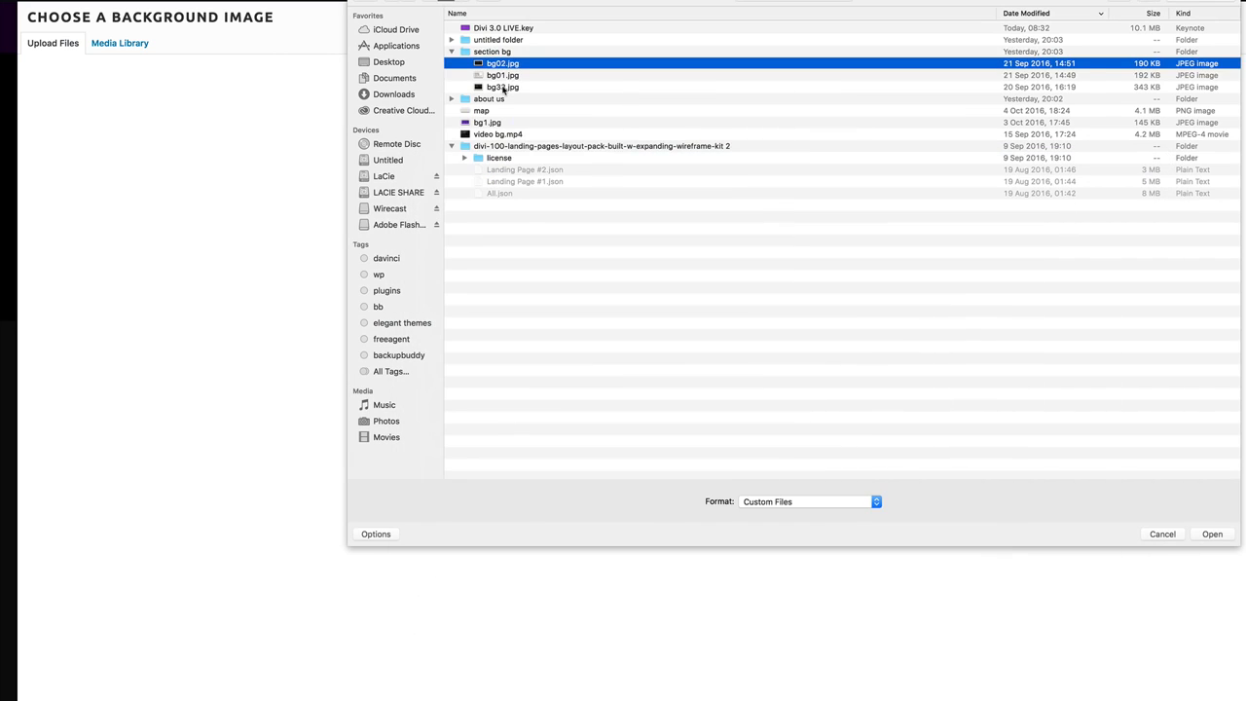
left_click(503, 87)
key("space")
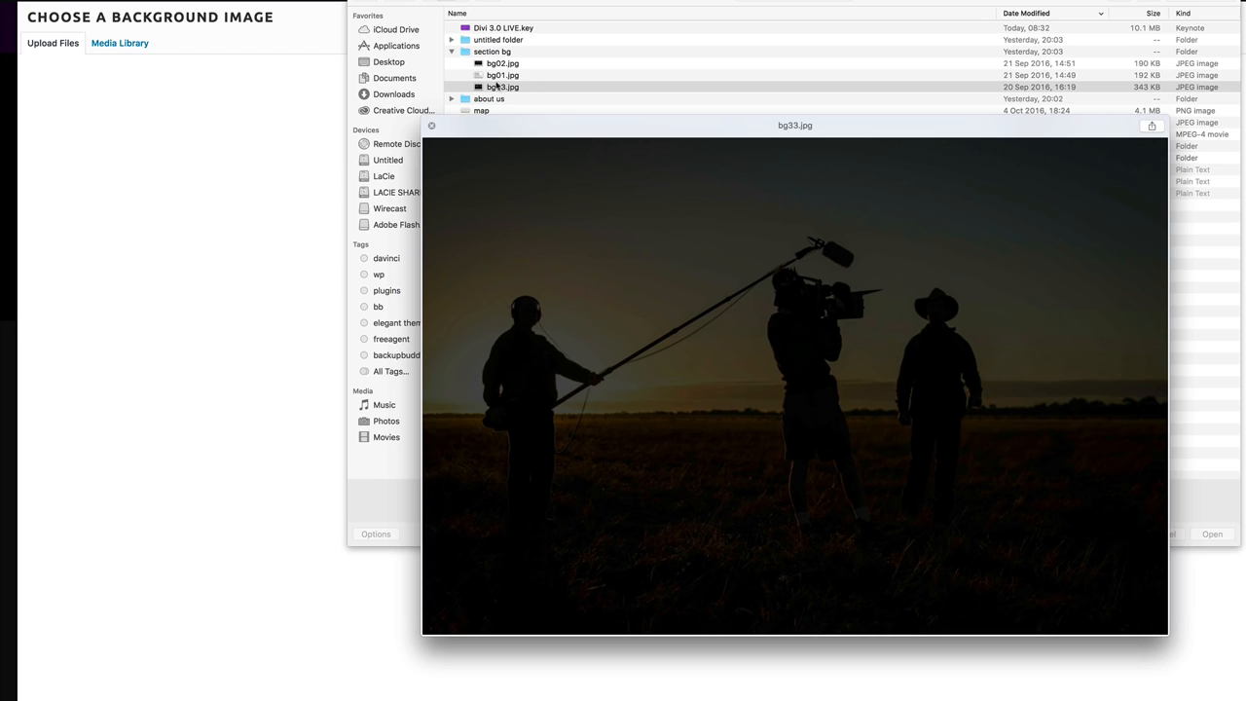
key("space")
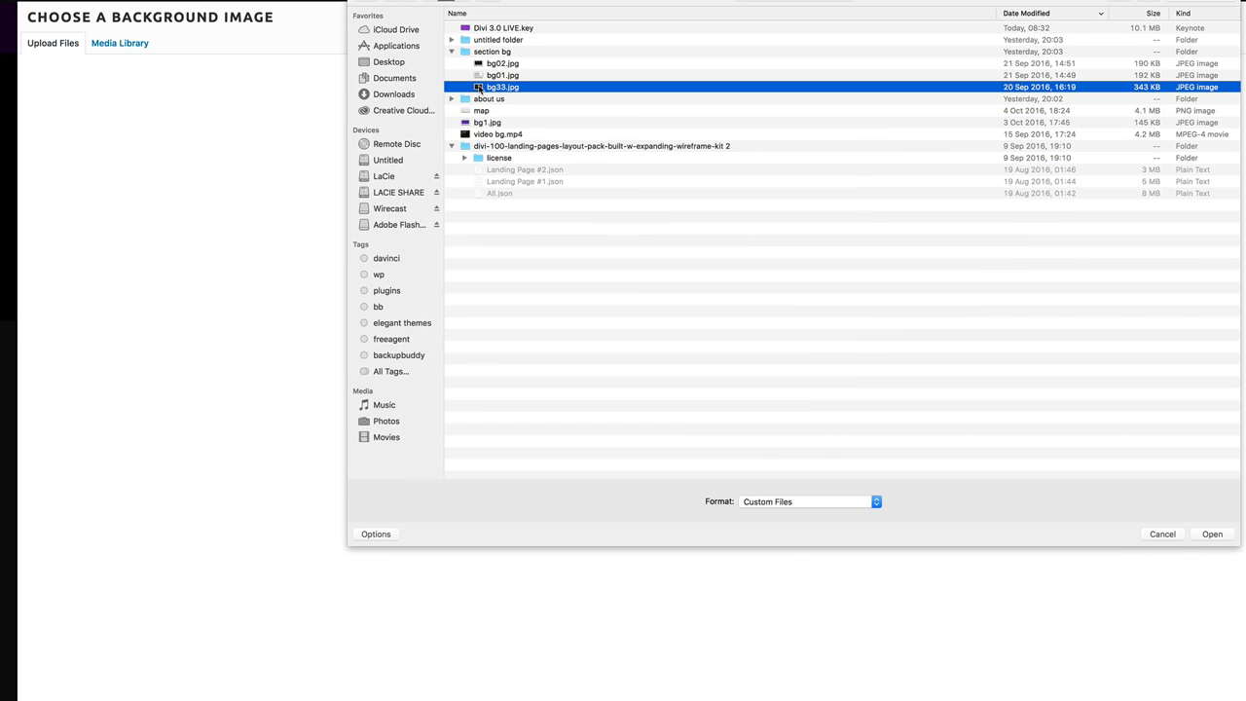
double_click(478, 88)
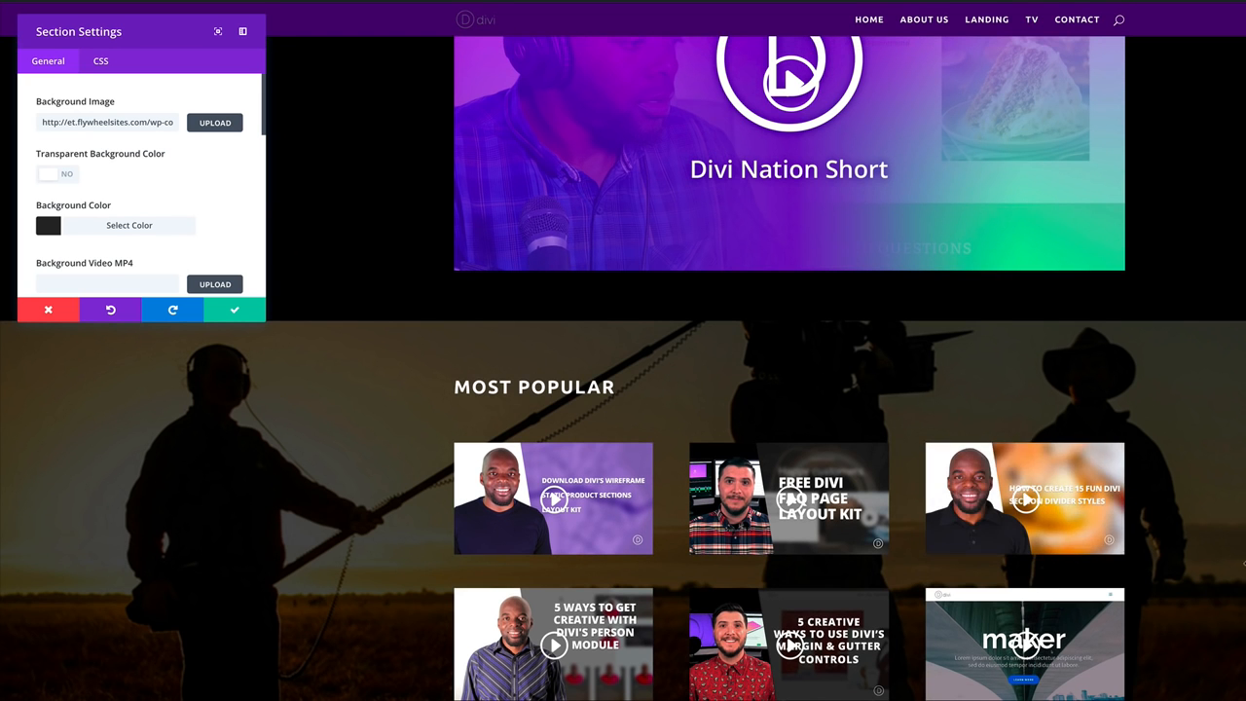
Save the new section background, then set bottom padding to 162px and top padding to 116px.
scroll(1233, 524, "up", 2)
scroll(1232, 524, "down", 2)
left_click(236, 310)
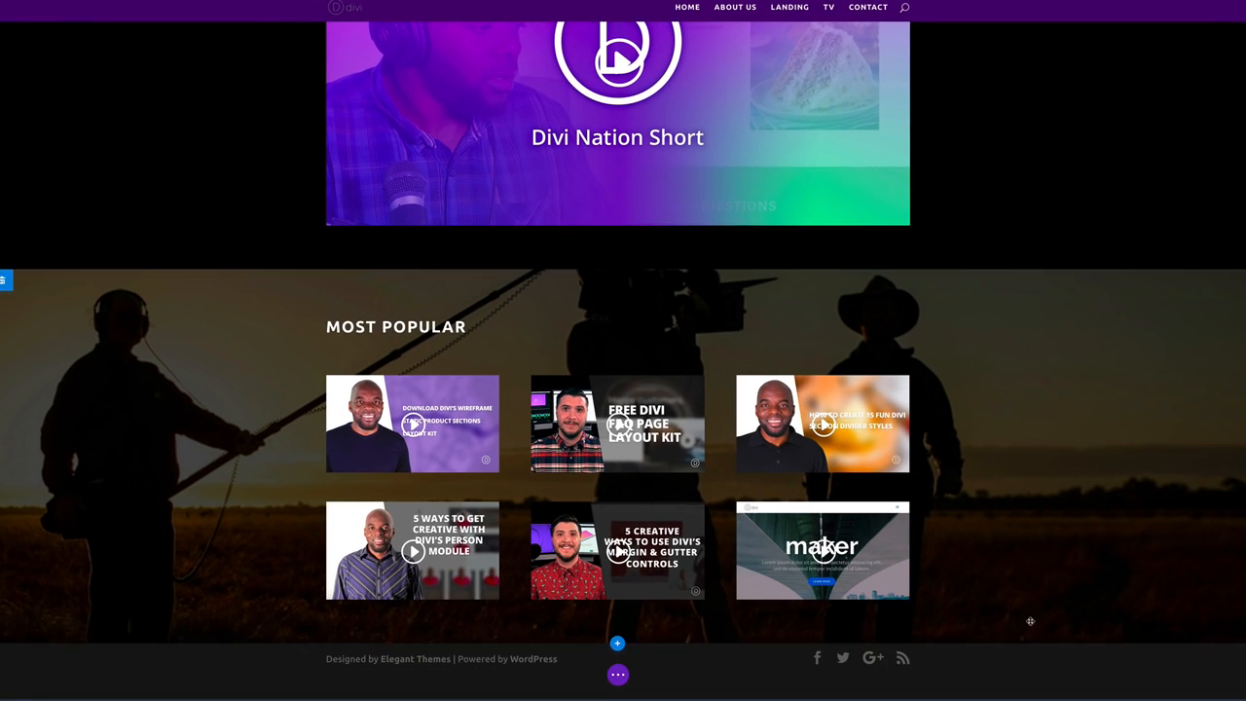
left_click_drag(1027, 642, 1037, 669)
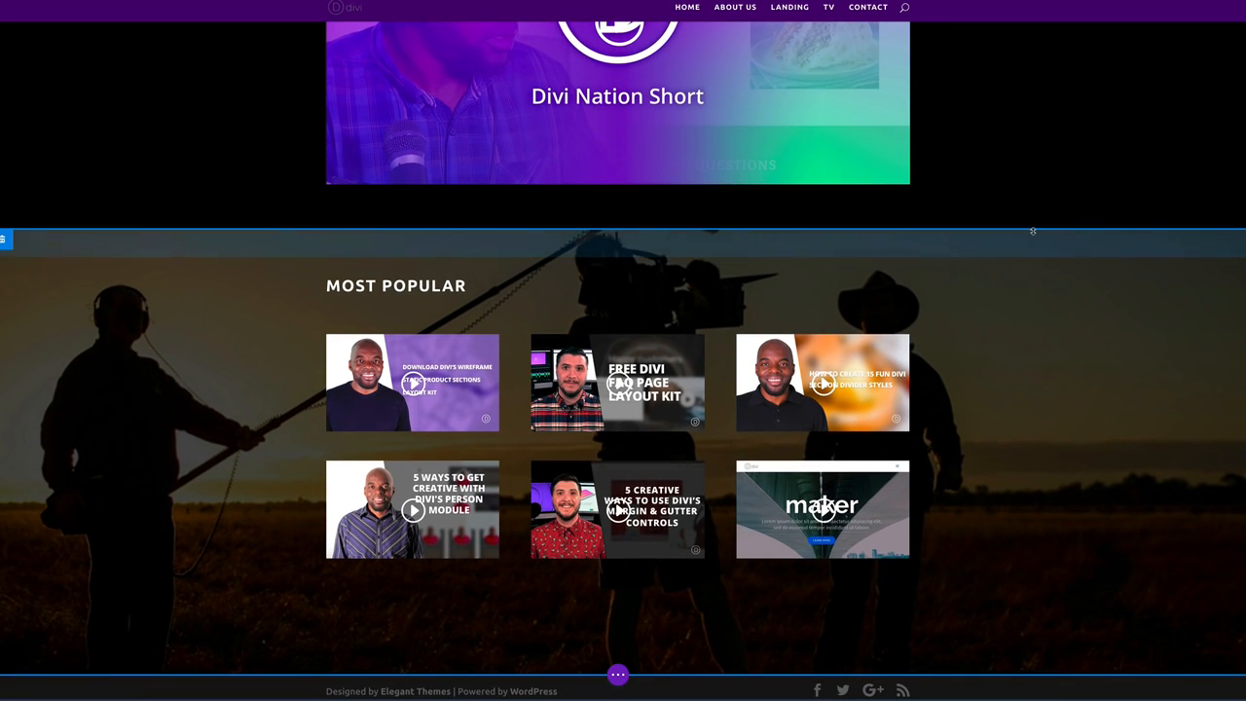
left_click_drag(1032, 231, 1040, 259)
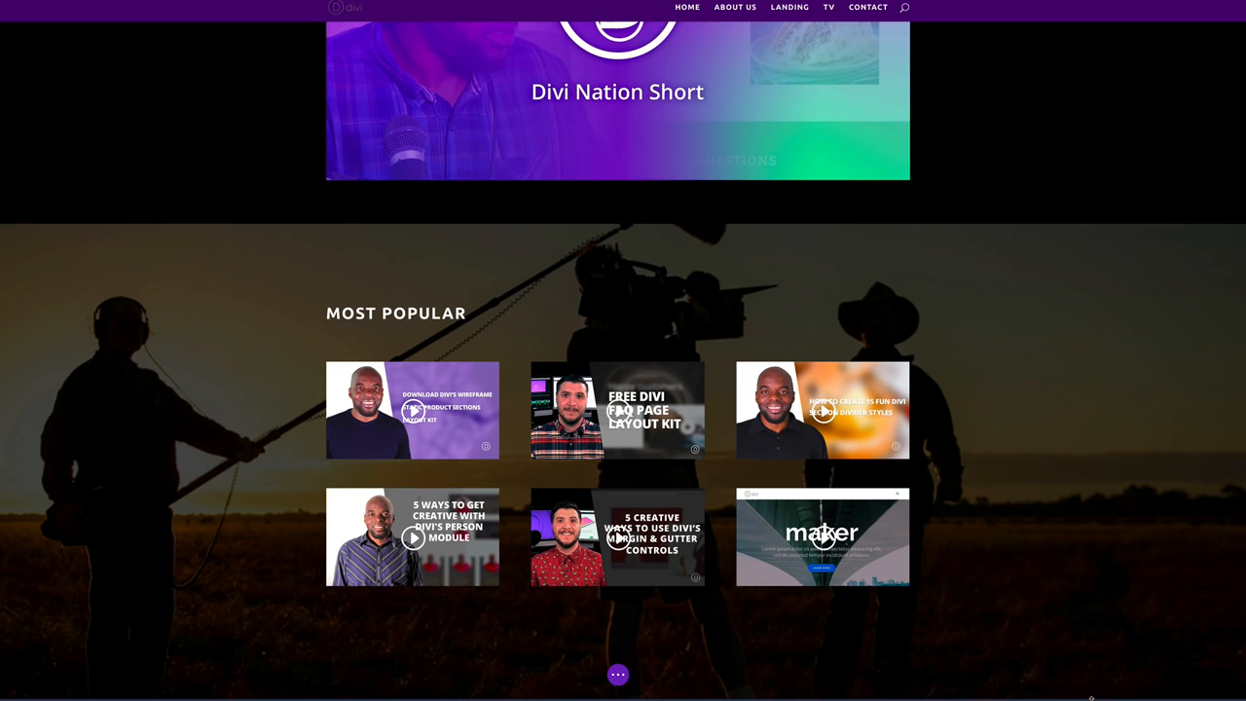
scroll(1048, 481, "up", 5)
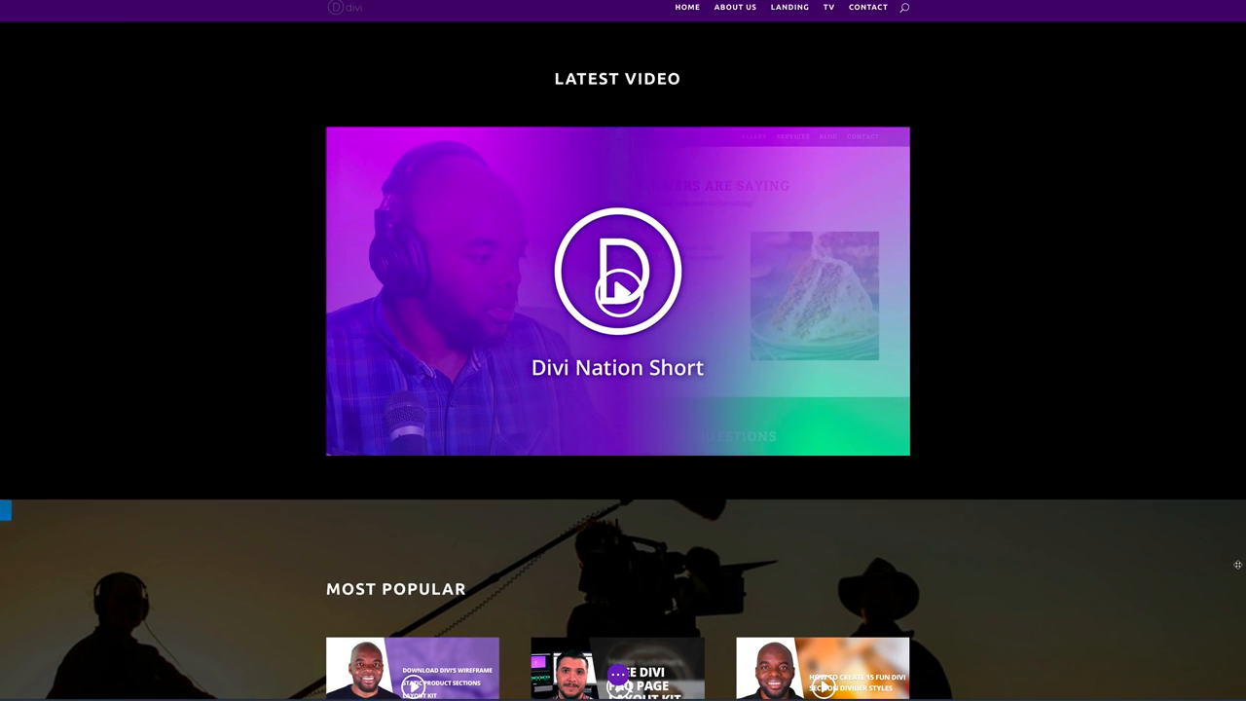
left_click(617, 673)
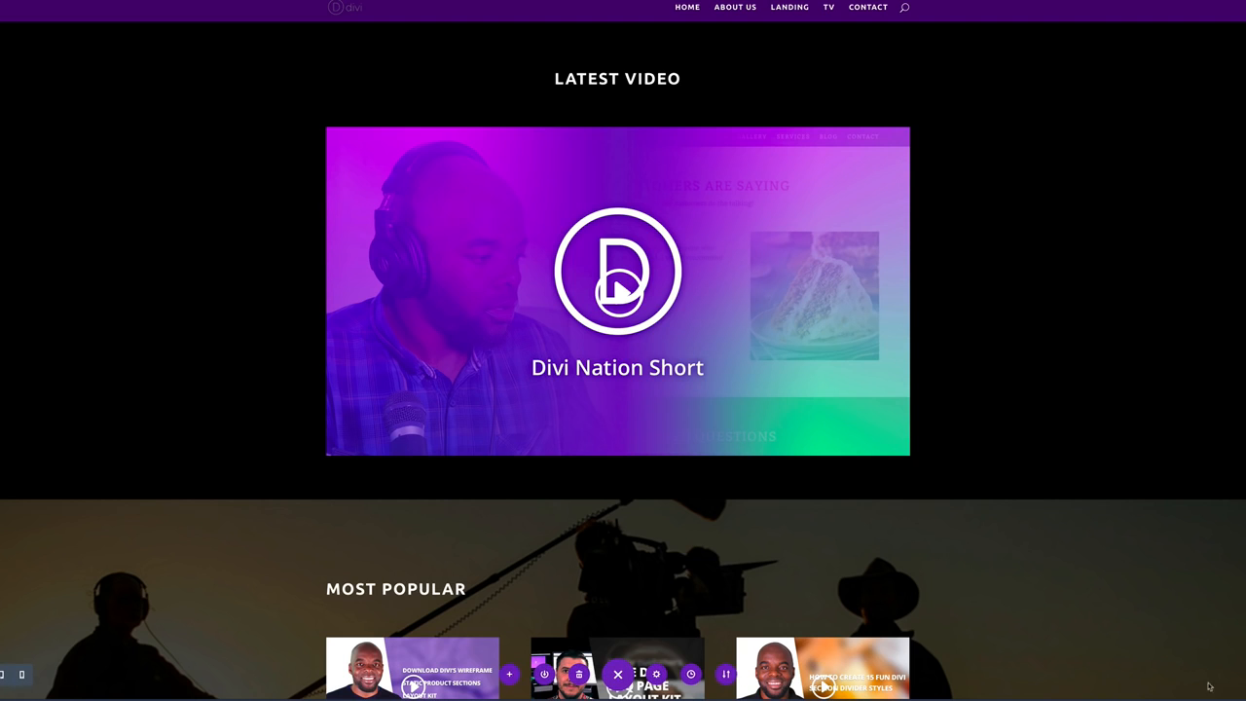